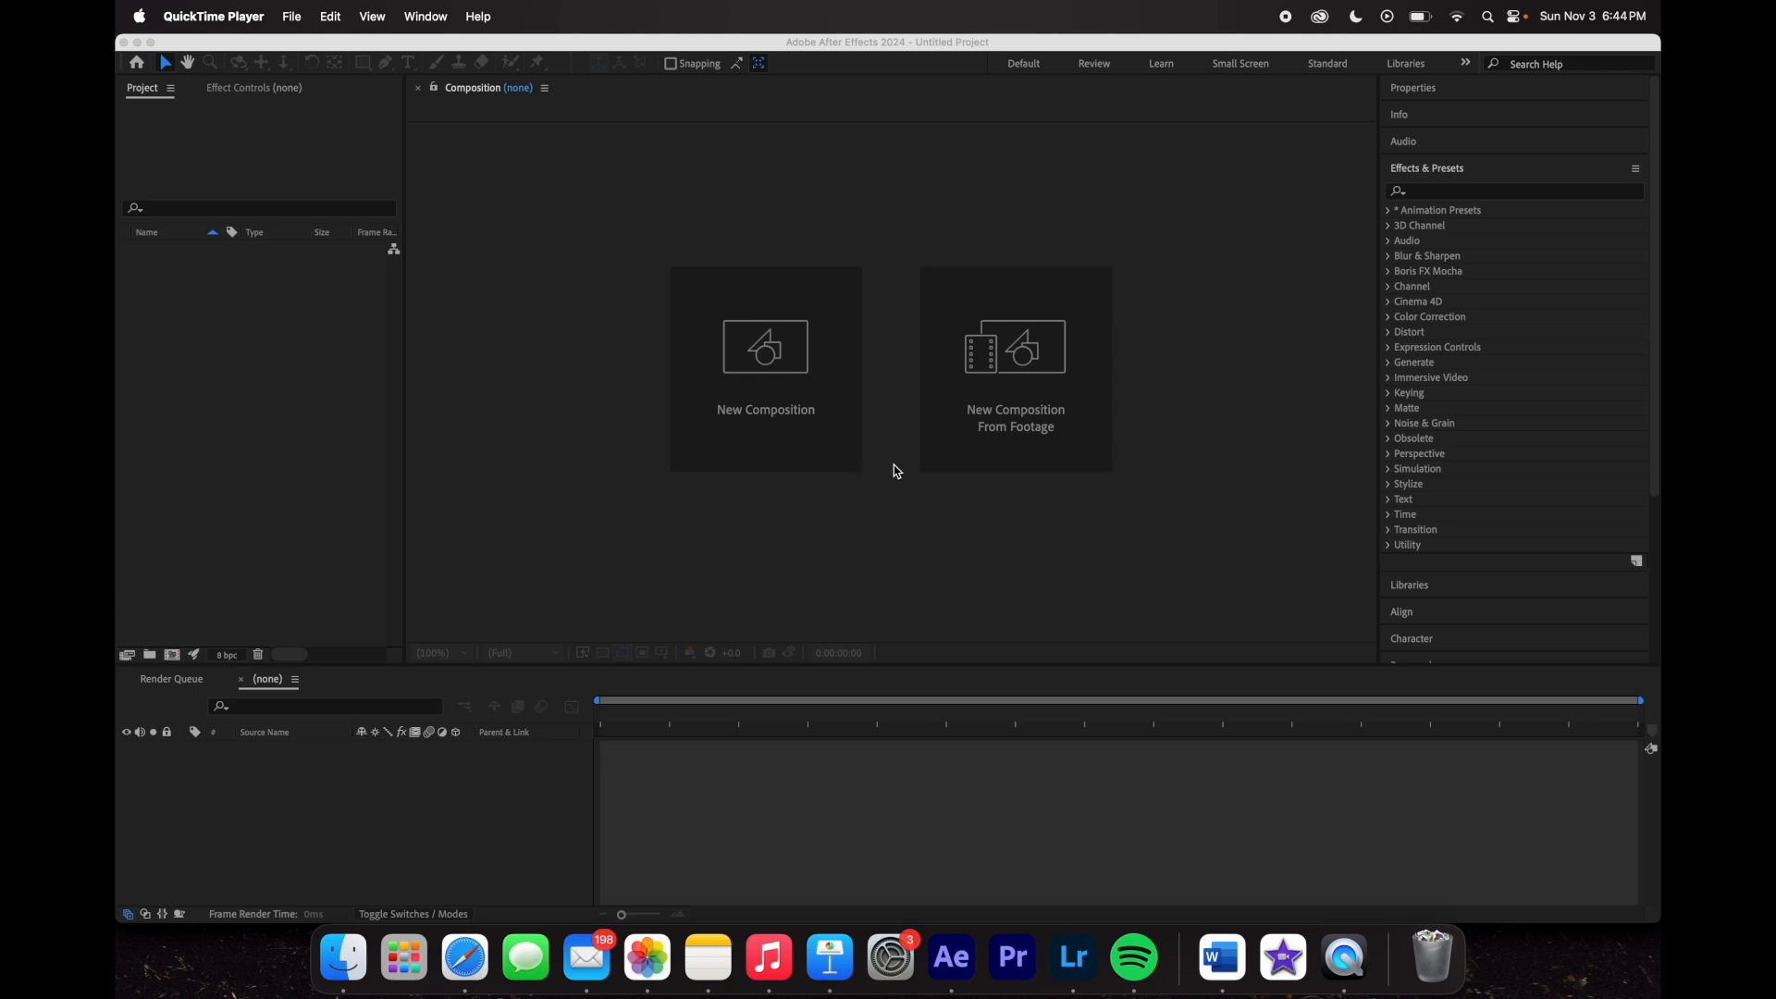
- Create Comp 1 with the Social Media Landscape HD preset, 10-second duration and black background
click(780, 418)
click(803, 433)
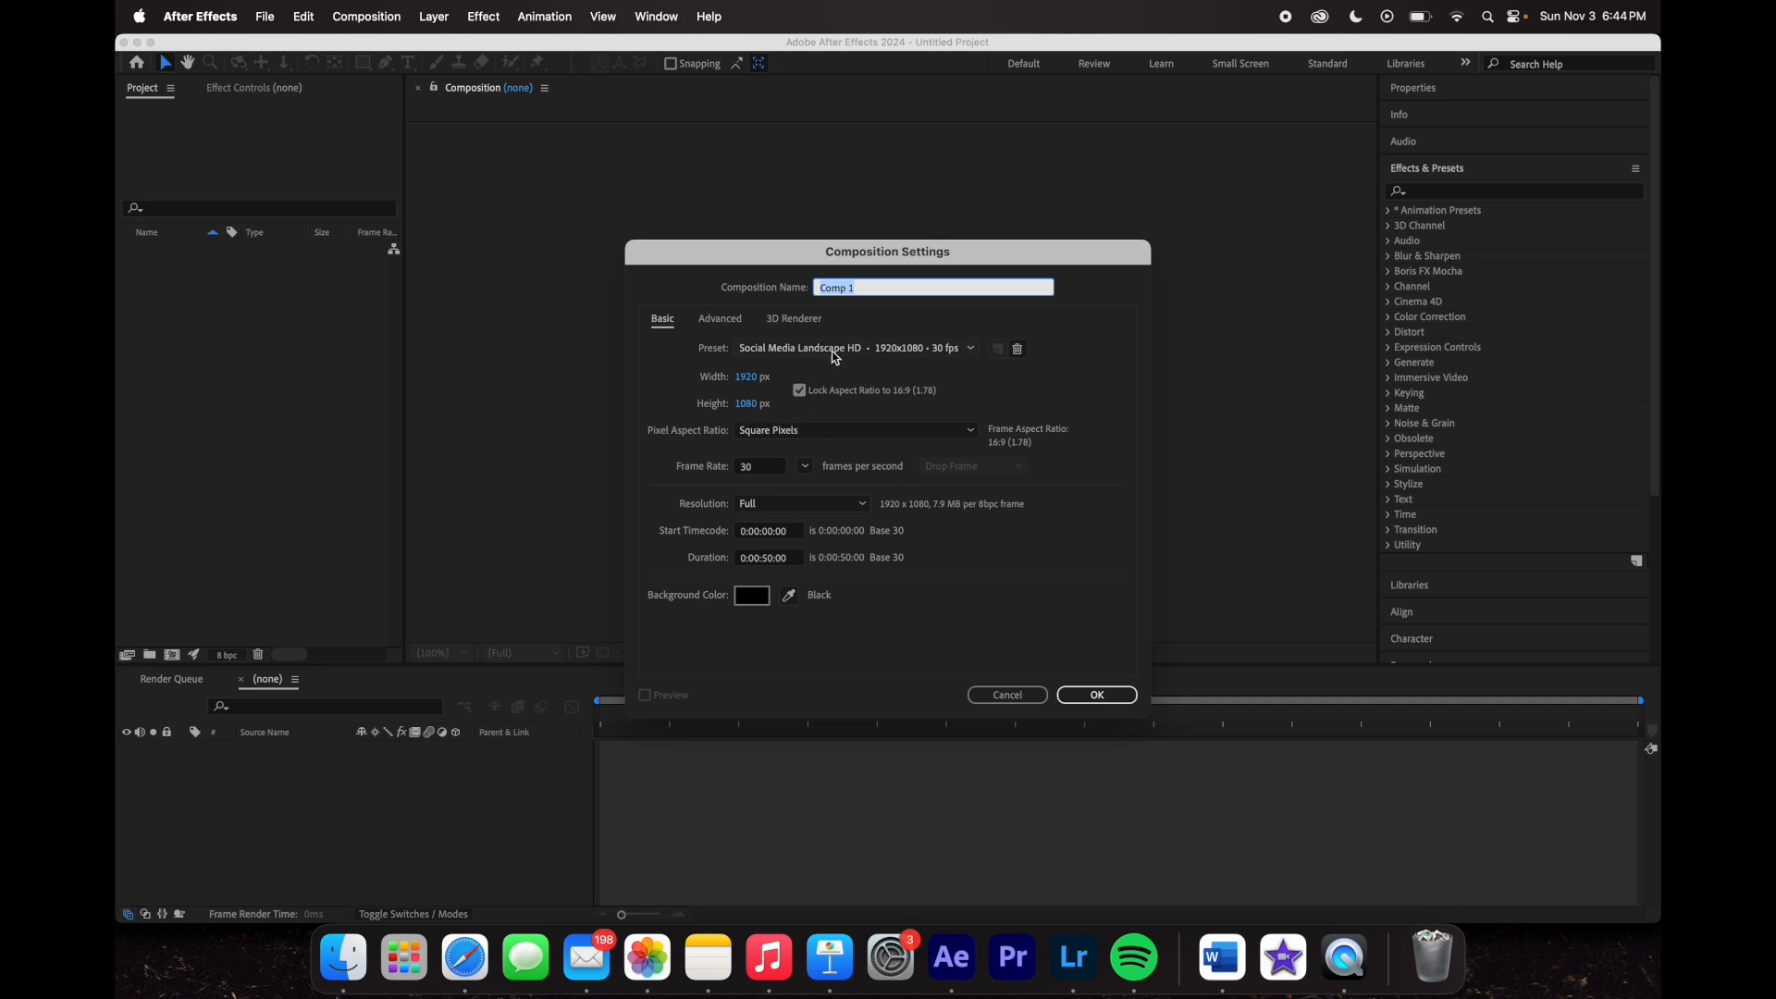
click(897, 349)
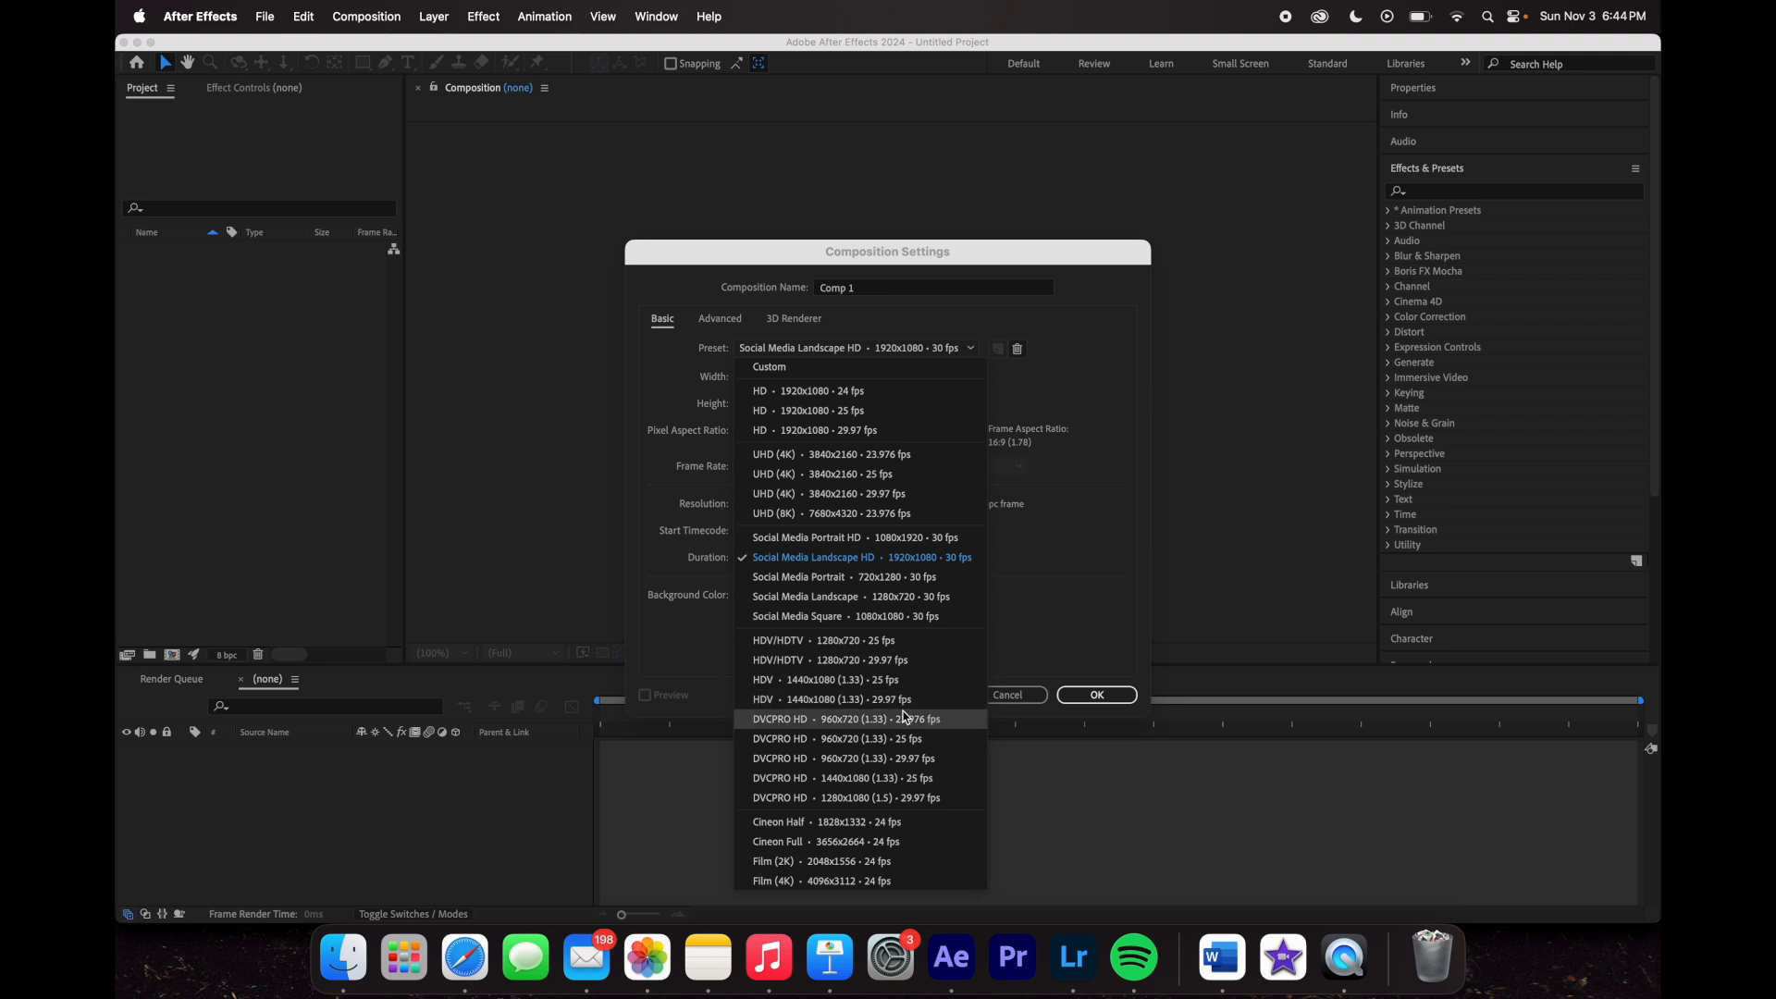
click(1081, 409)
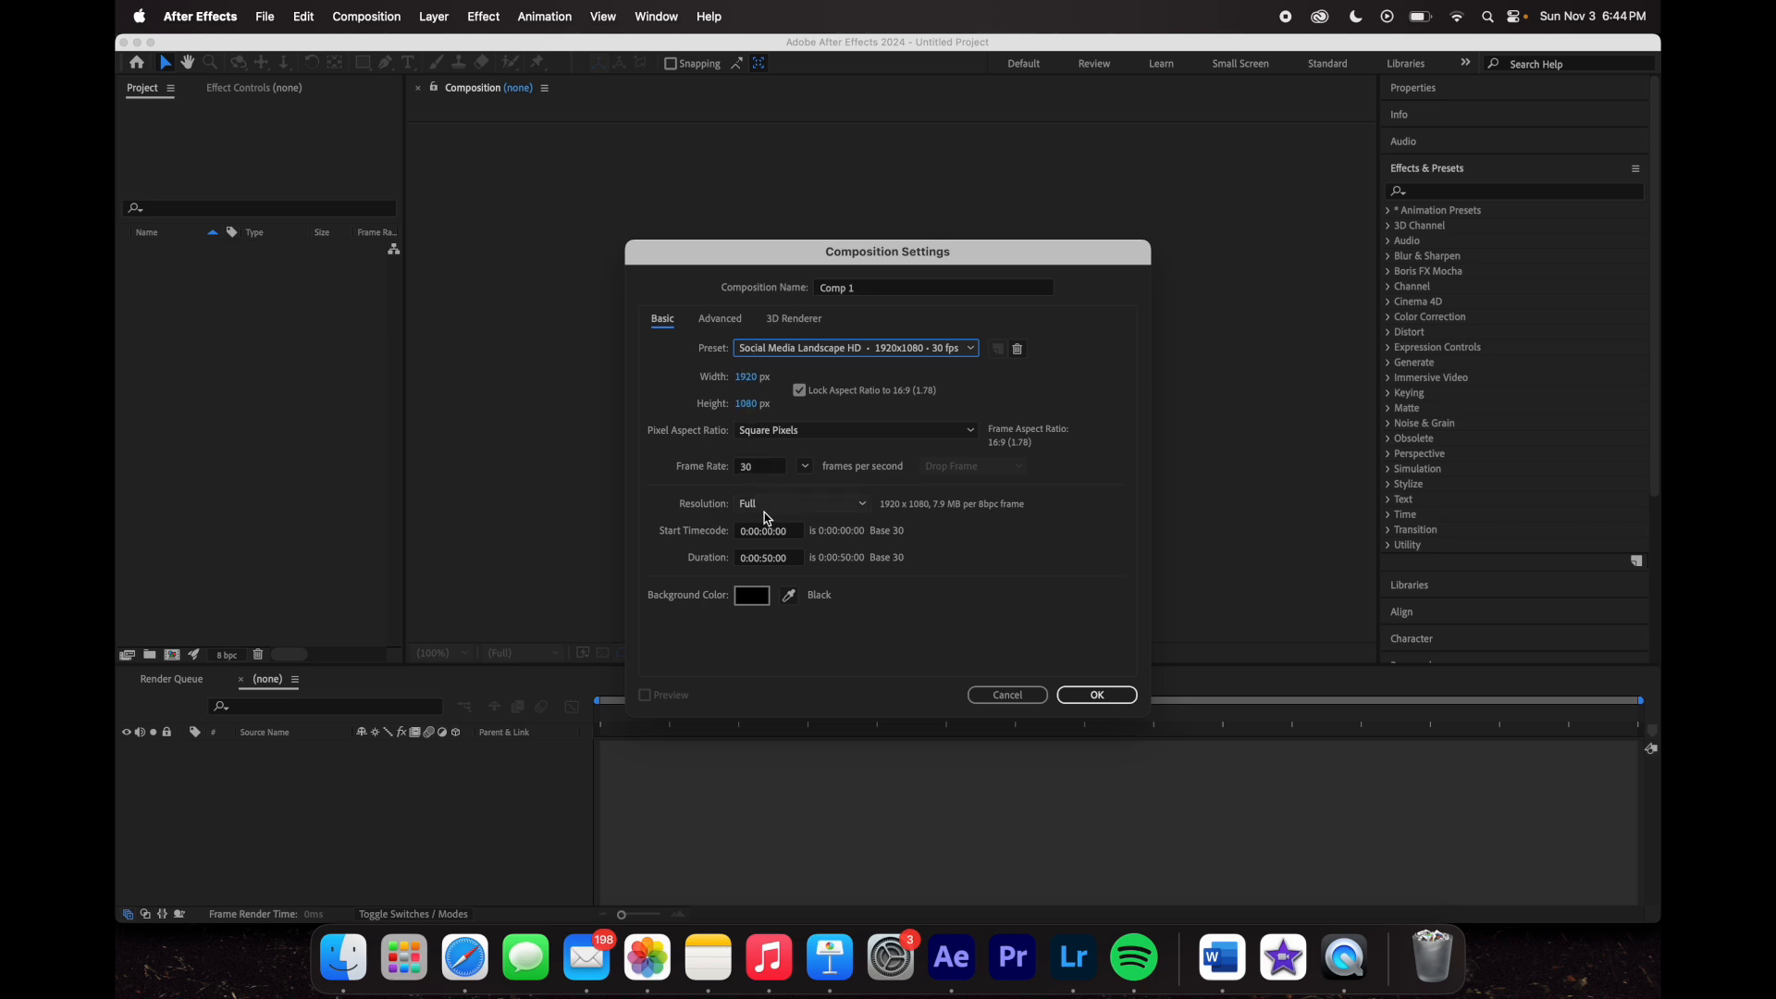
click(772, 559)
key(BackSpace)
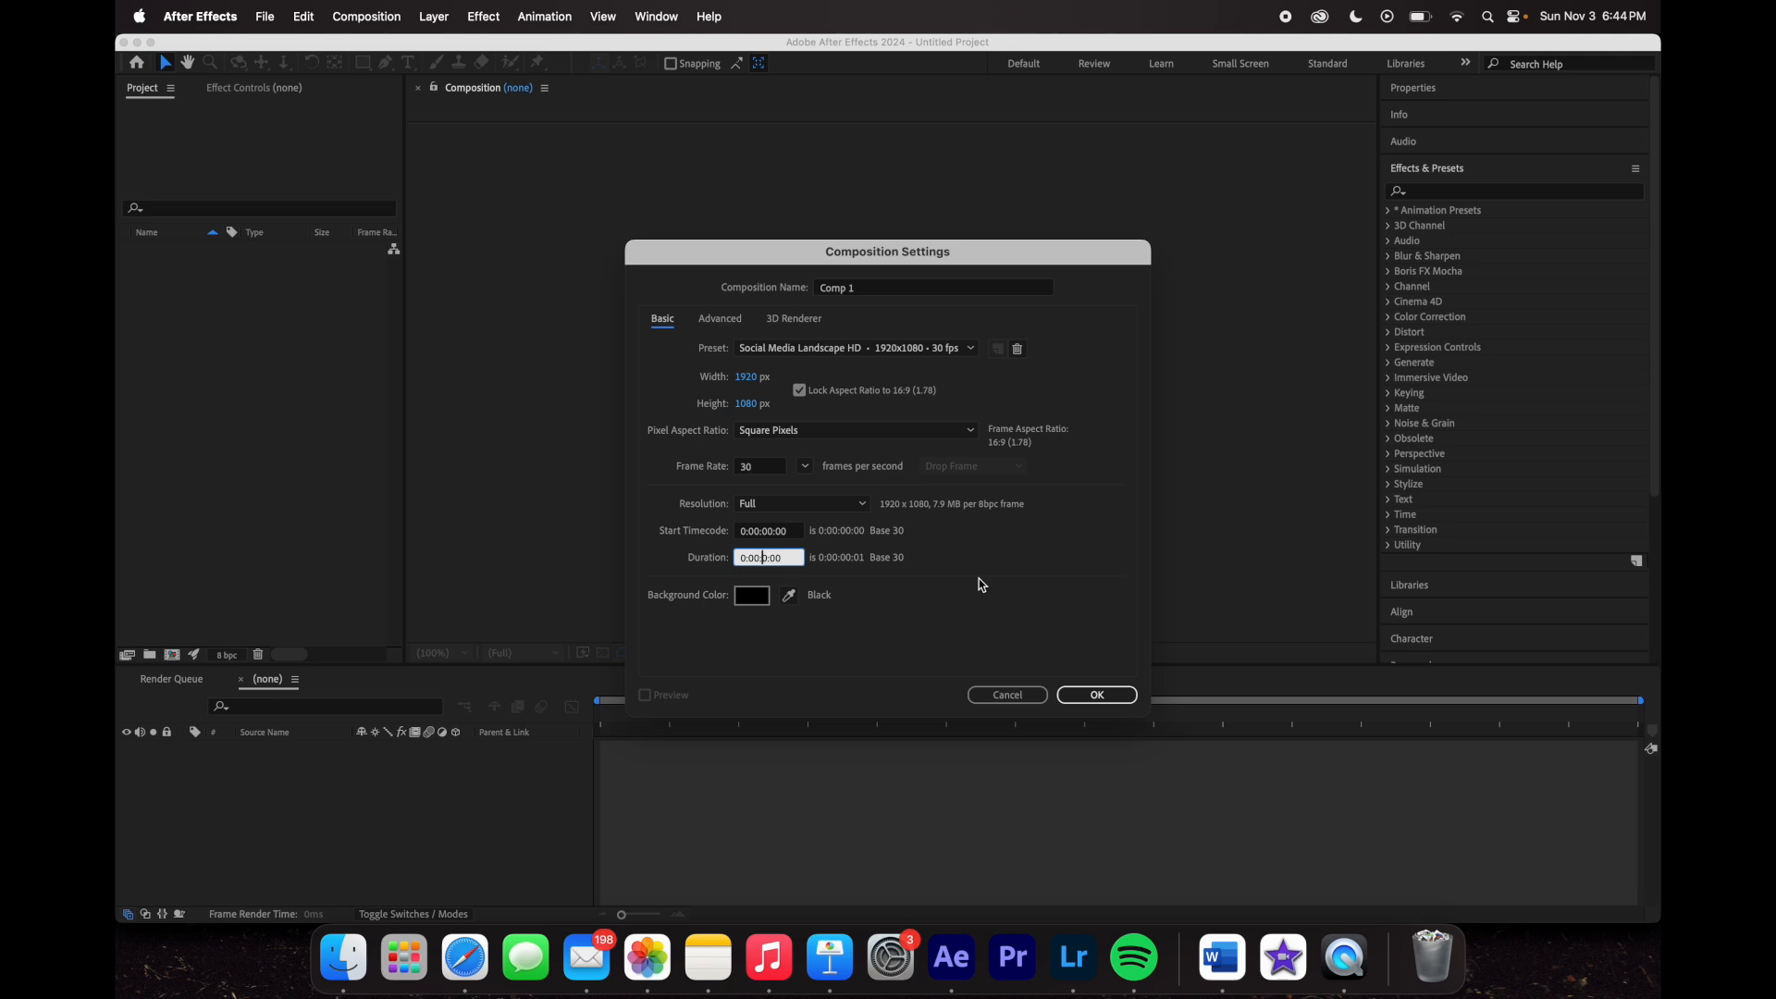
text(1)
click(970, 561)
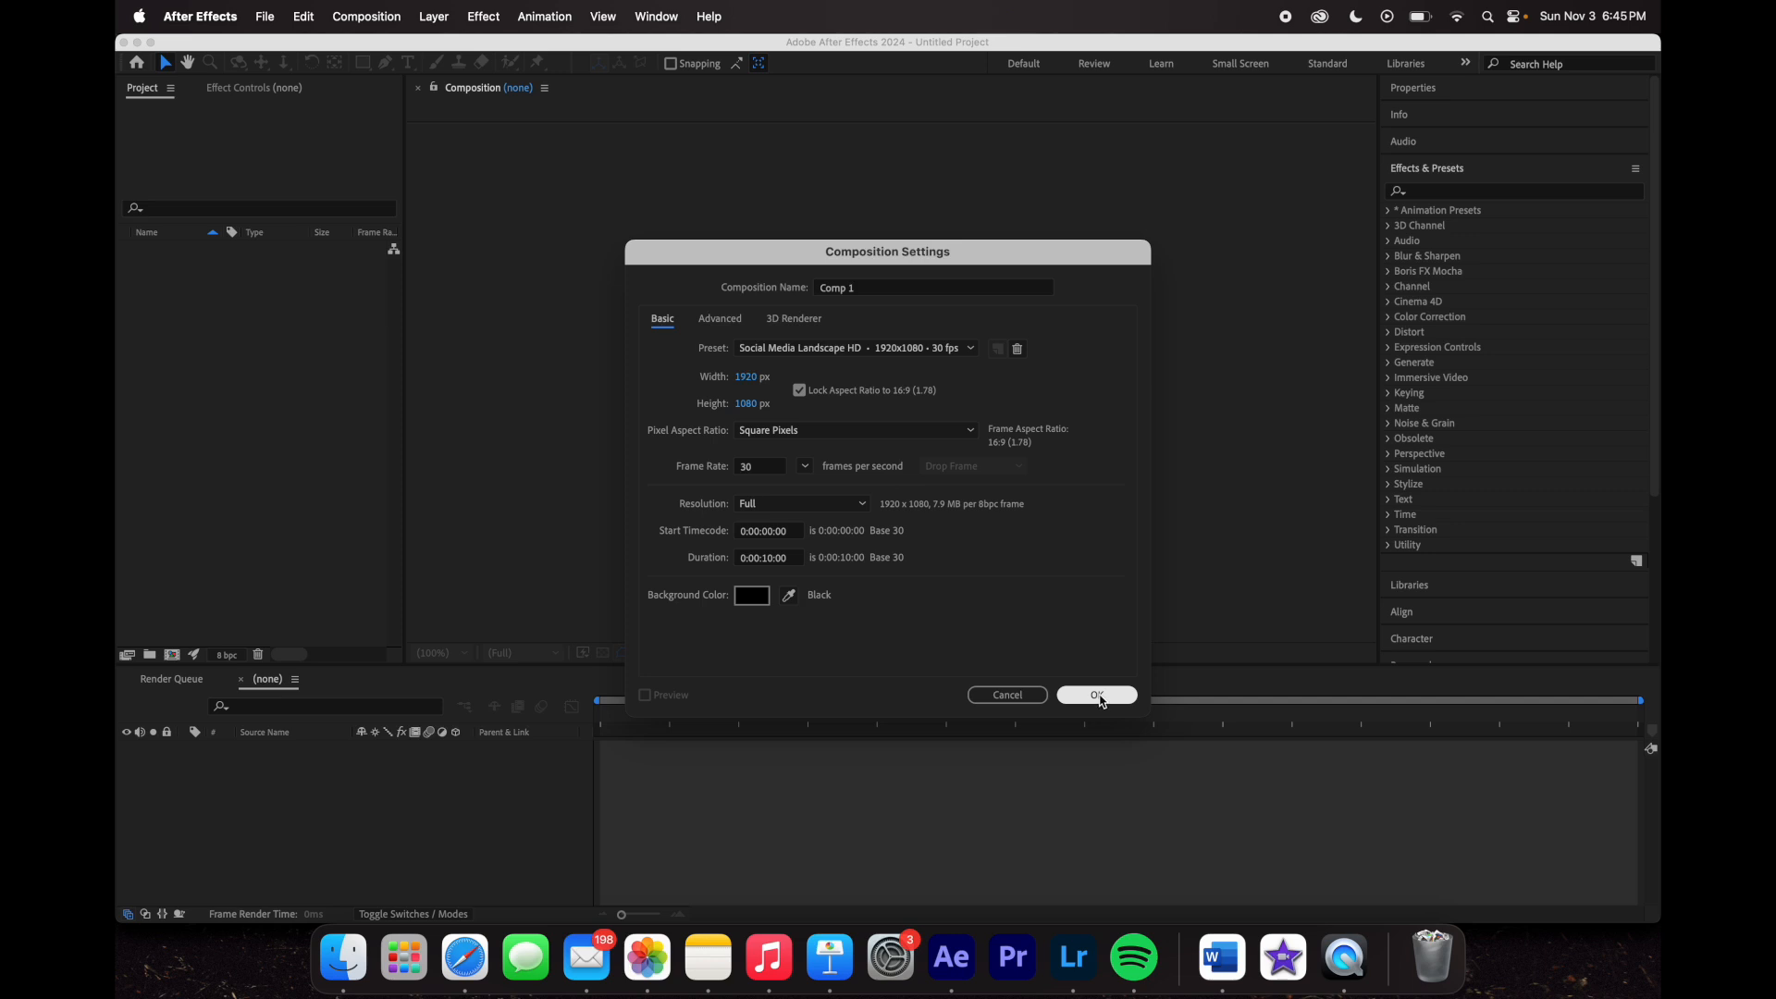
click(756, 598)
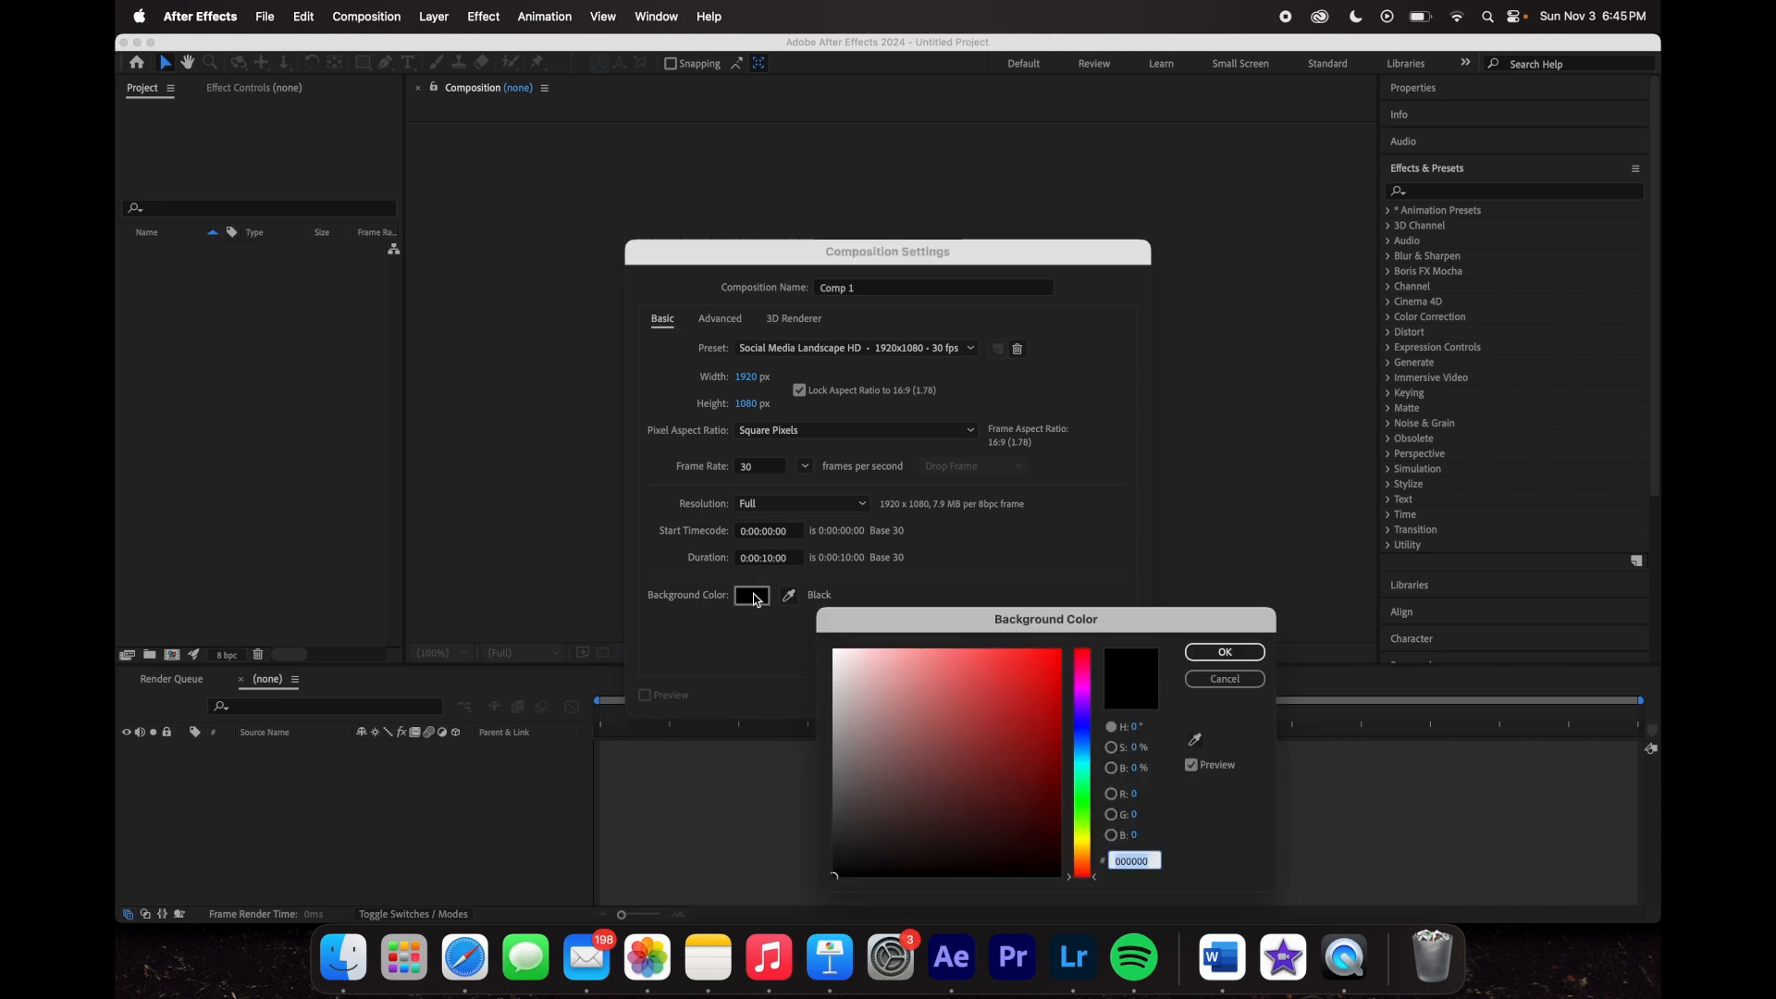
click(1236, 654)
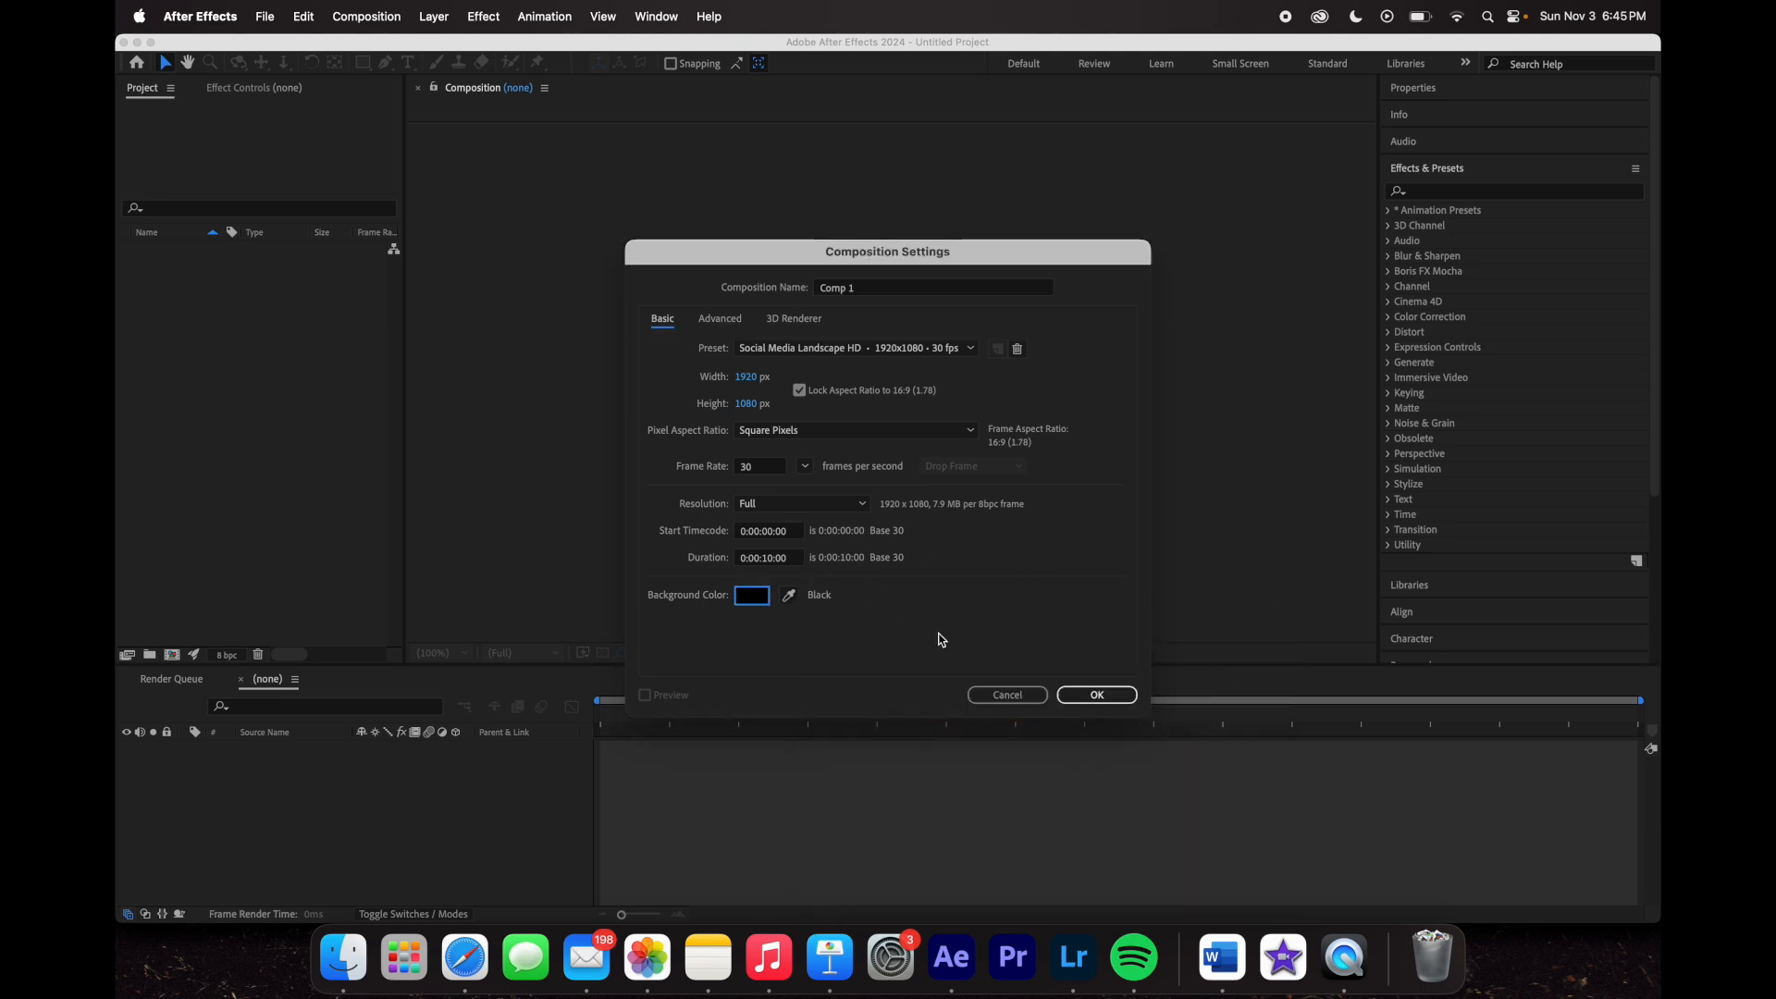
click(1080, 695)
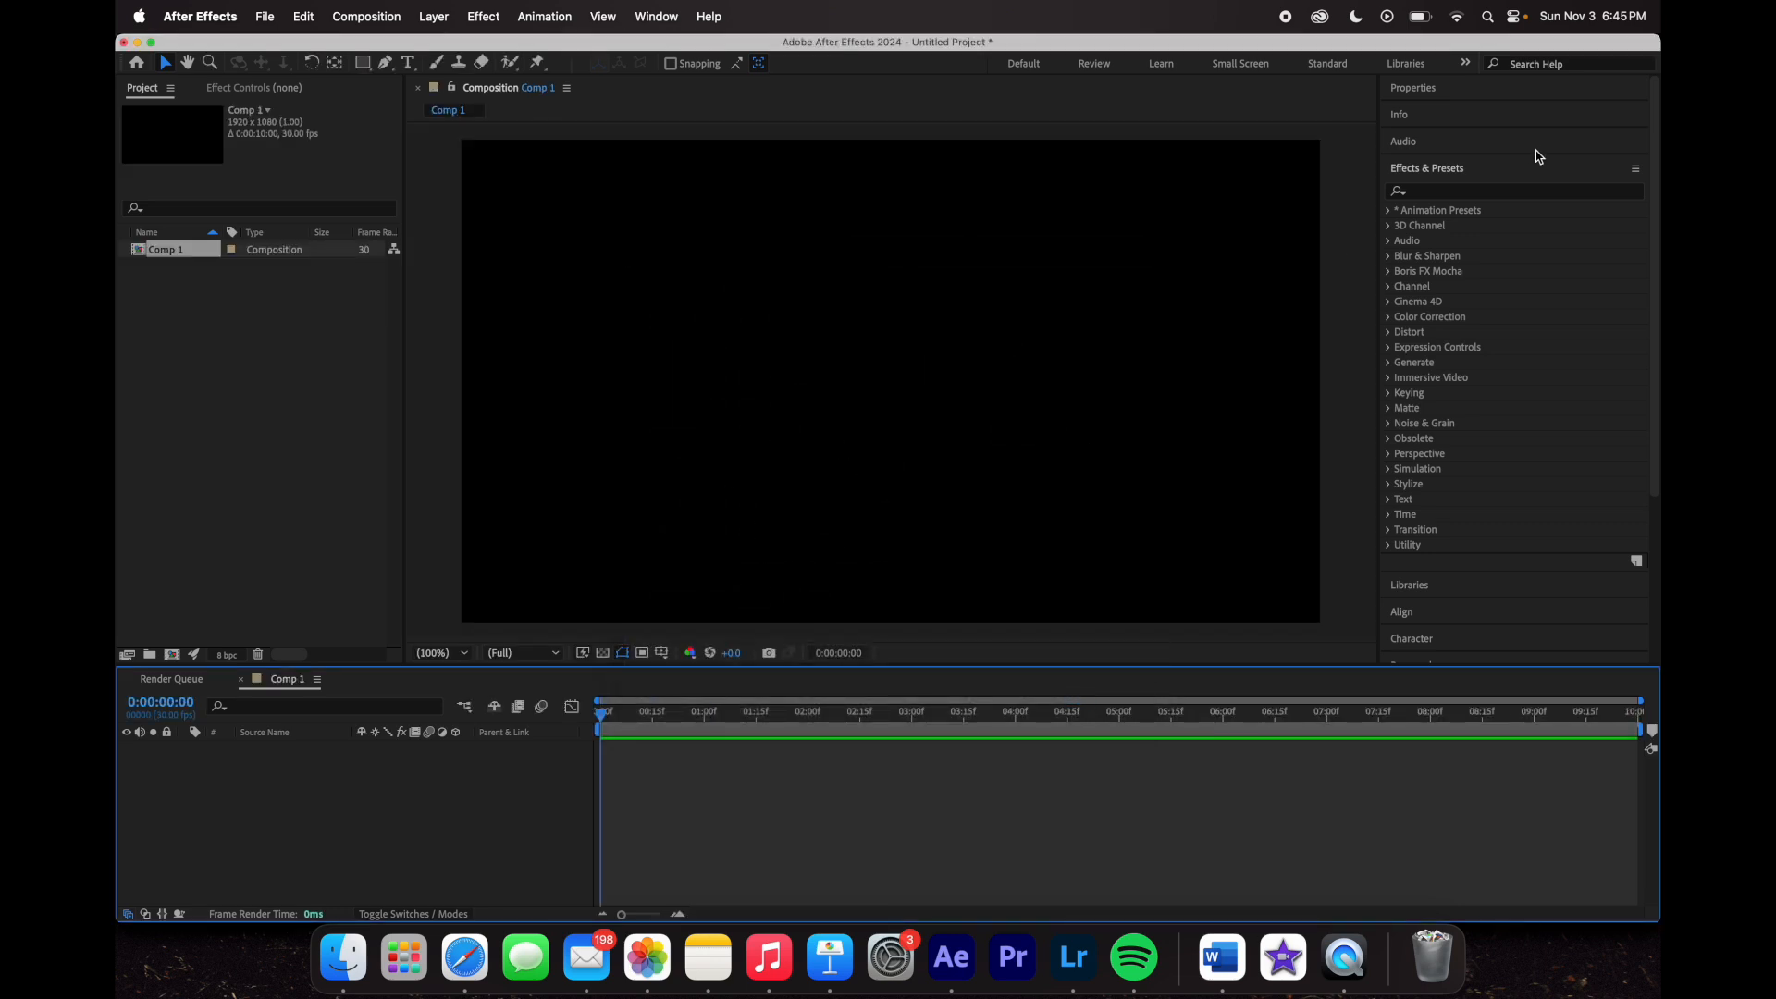
- Collapse the Effects & Presets panel, try the Hand and Selection tools, and keep 100% magnification
click(1492, 168)
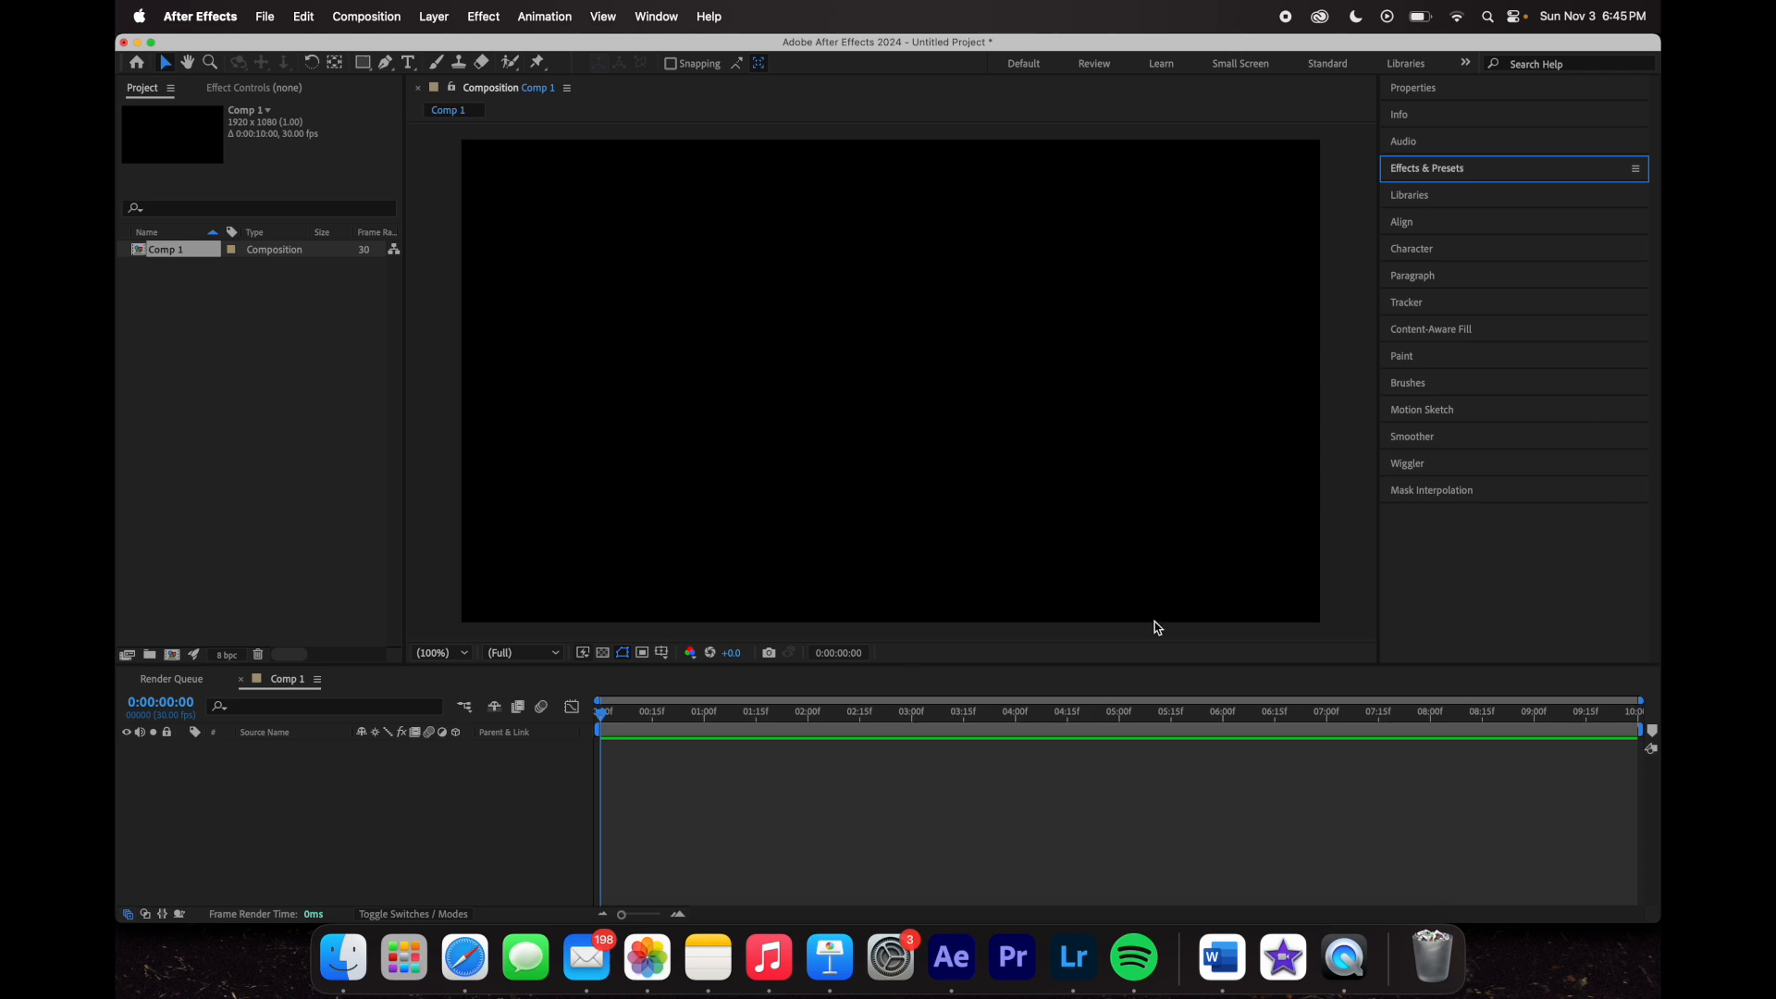
click(188, 62)
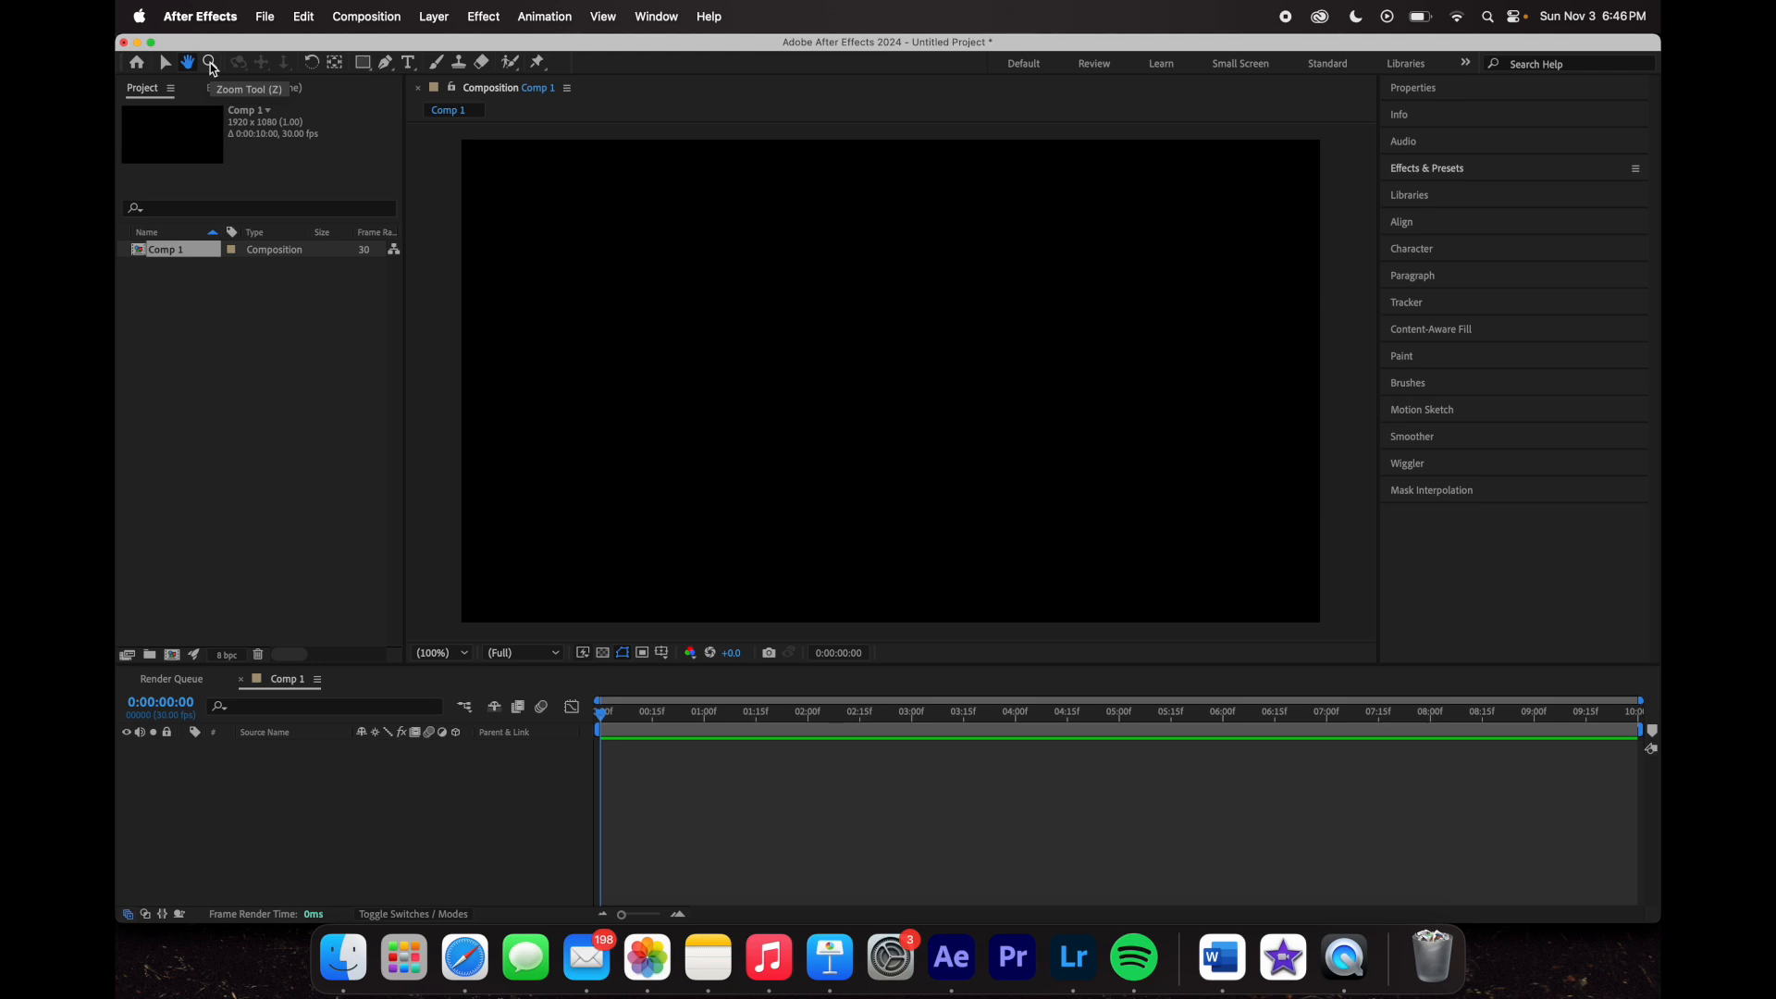
click(166, 63)
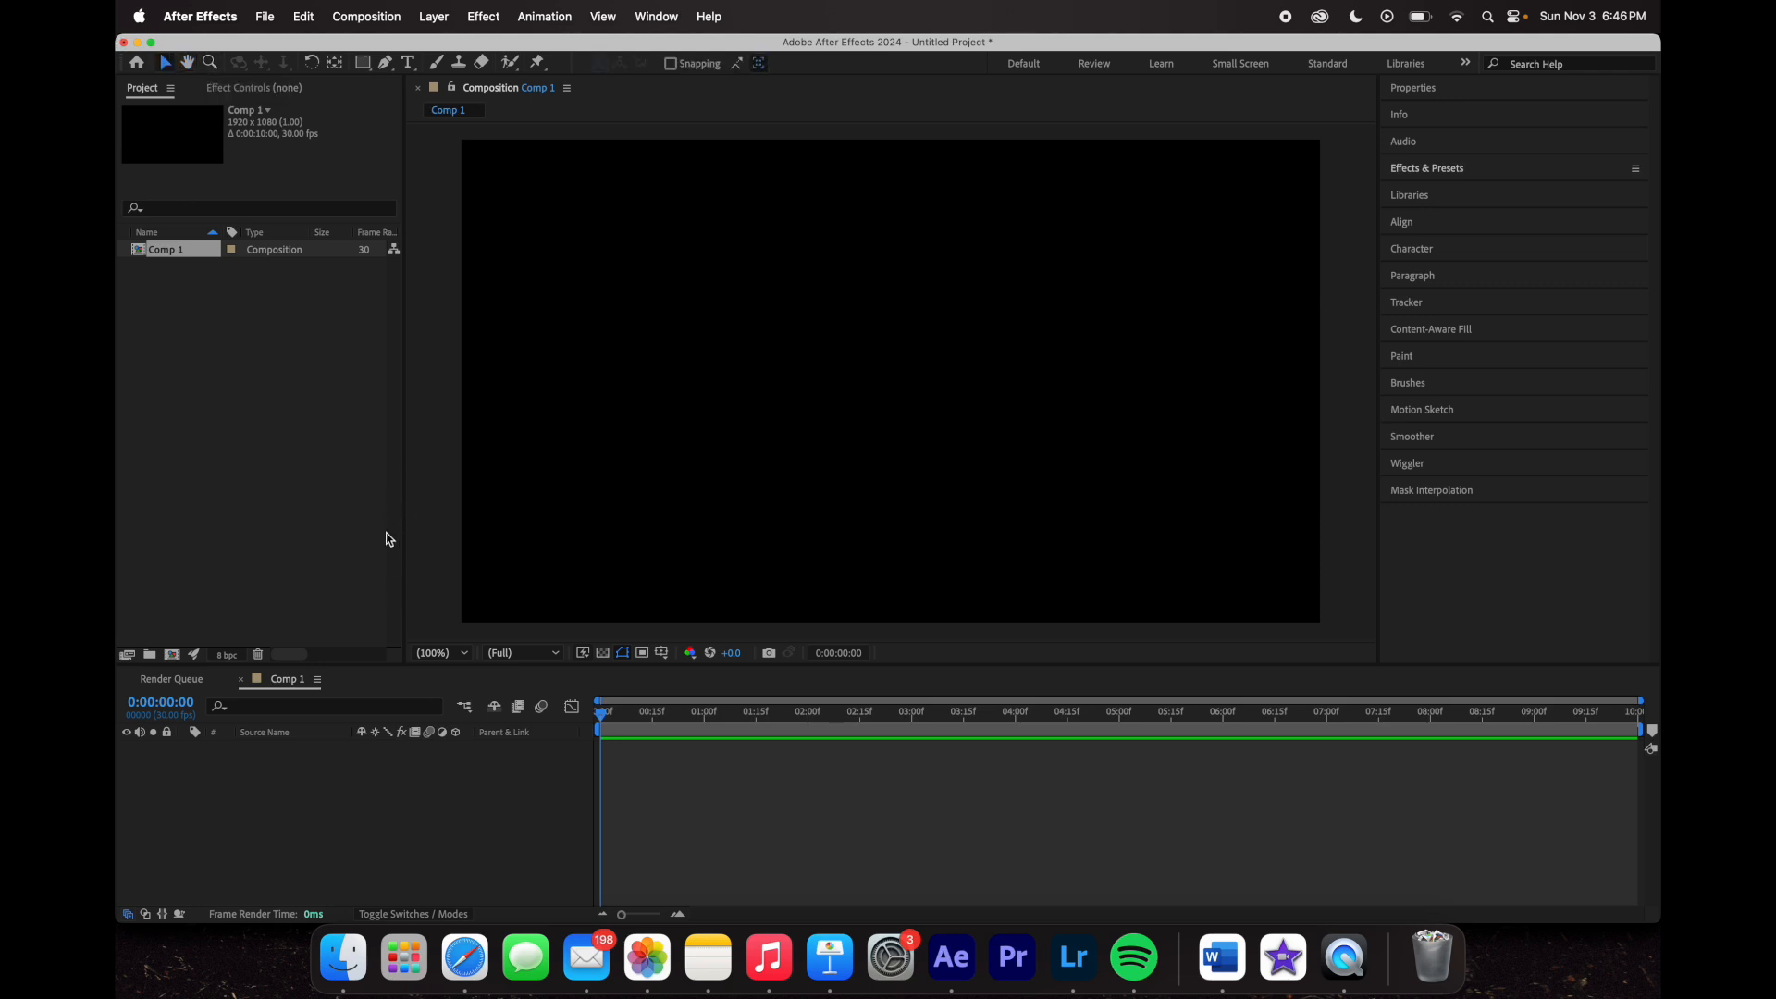
click(435, 653)
click(439, 290)
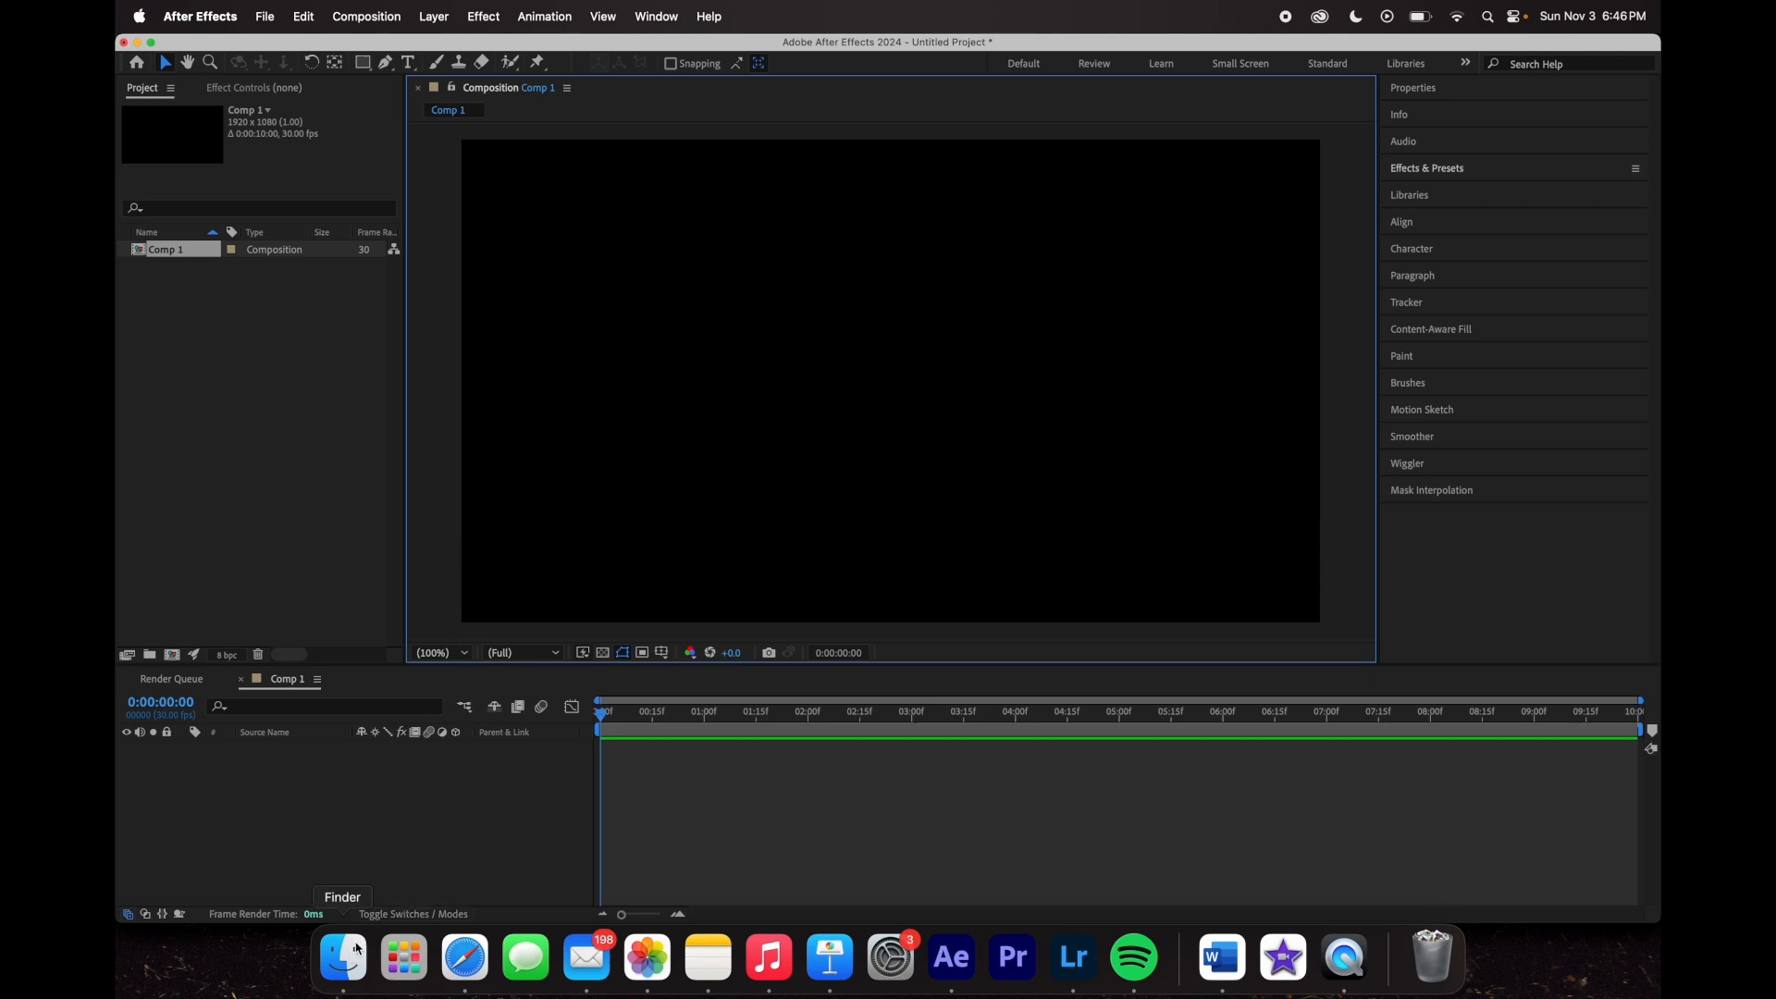
- Drag the foggy blue beach .mp4 from Finder's Blue tag into Comp 1's timeline
click(360, 946)
click(230, 535)
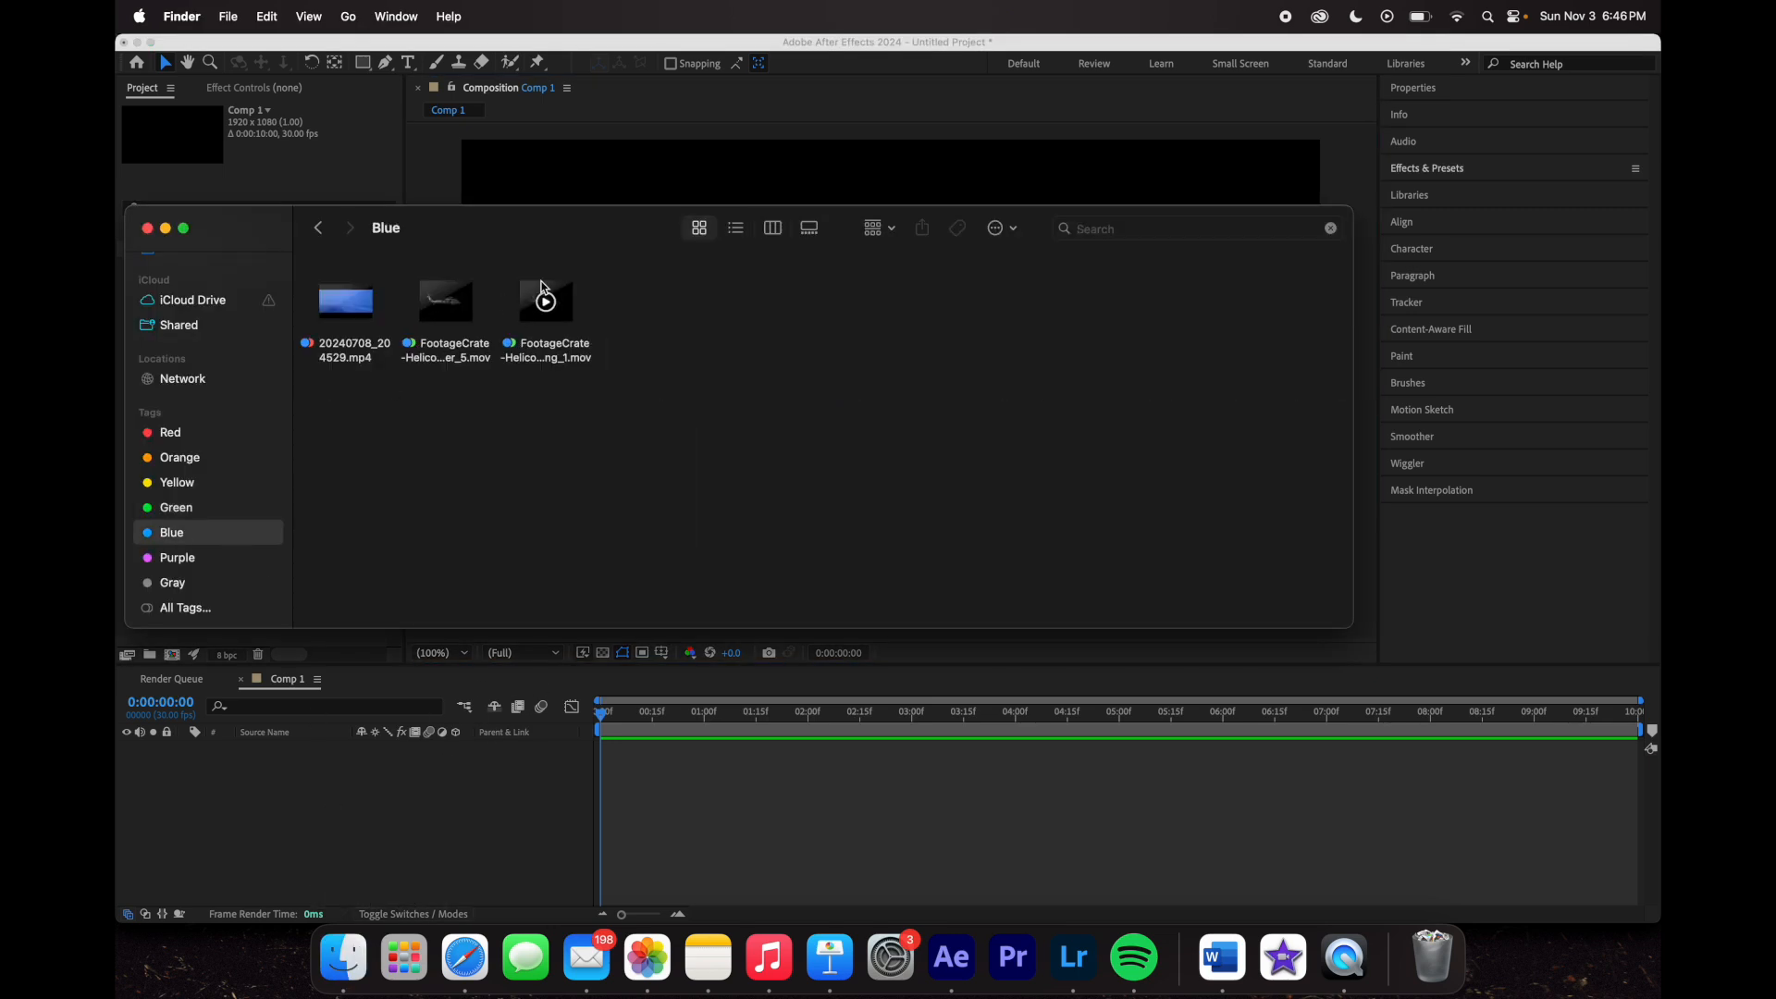
drag(352, 317, 456, 796)
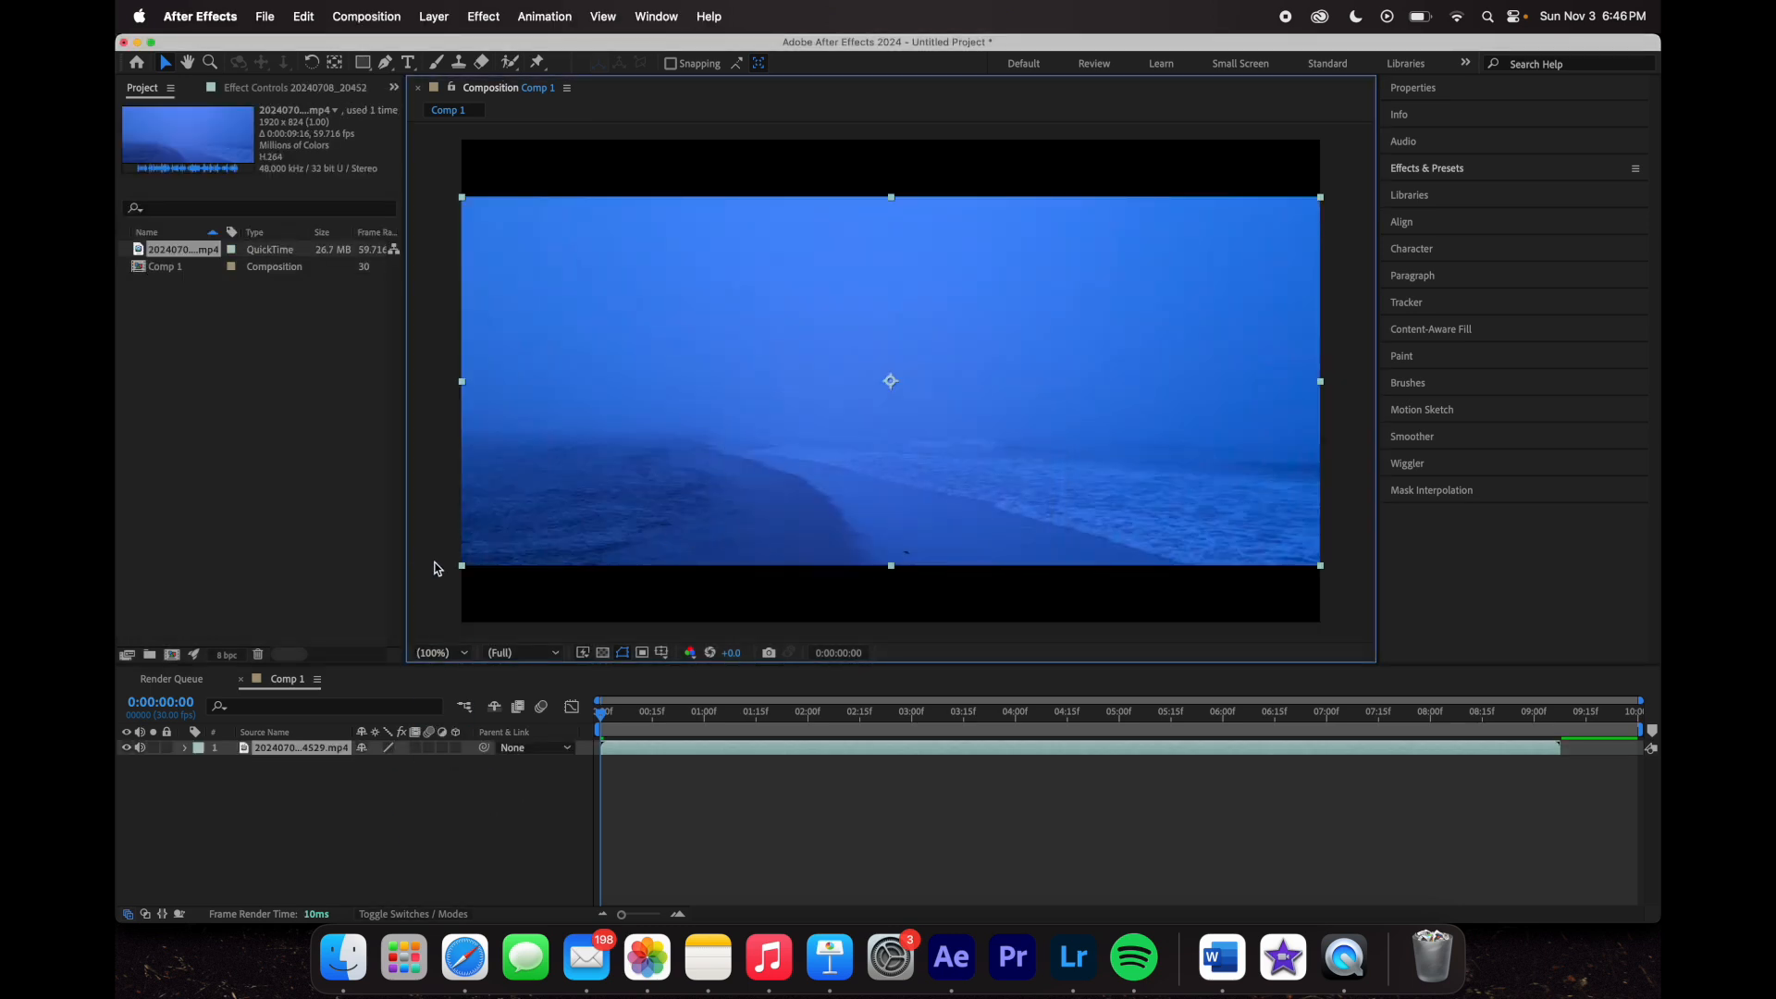
click(424, 558)
- Zoom the viewer to 100%, 200% and 400%, pan to the lower-left shoreline, then fit the frame
click(447, 652)
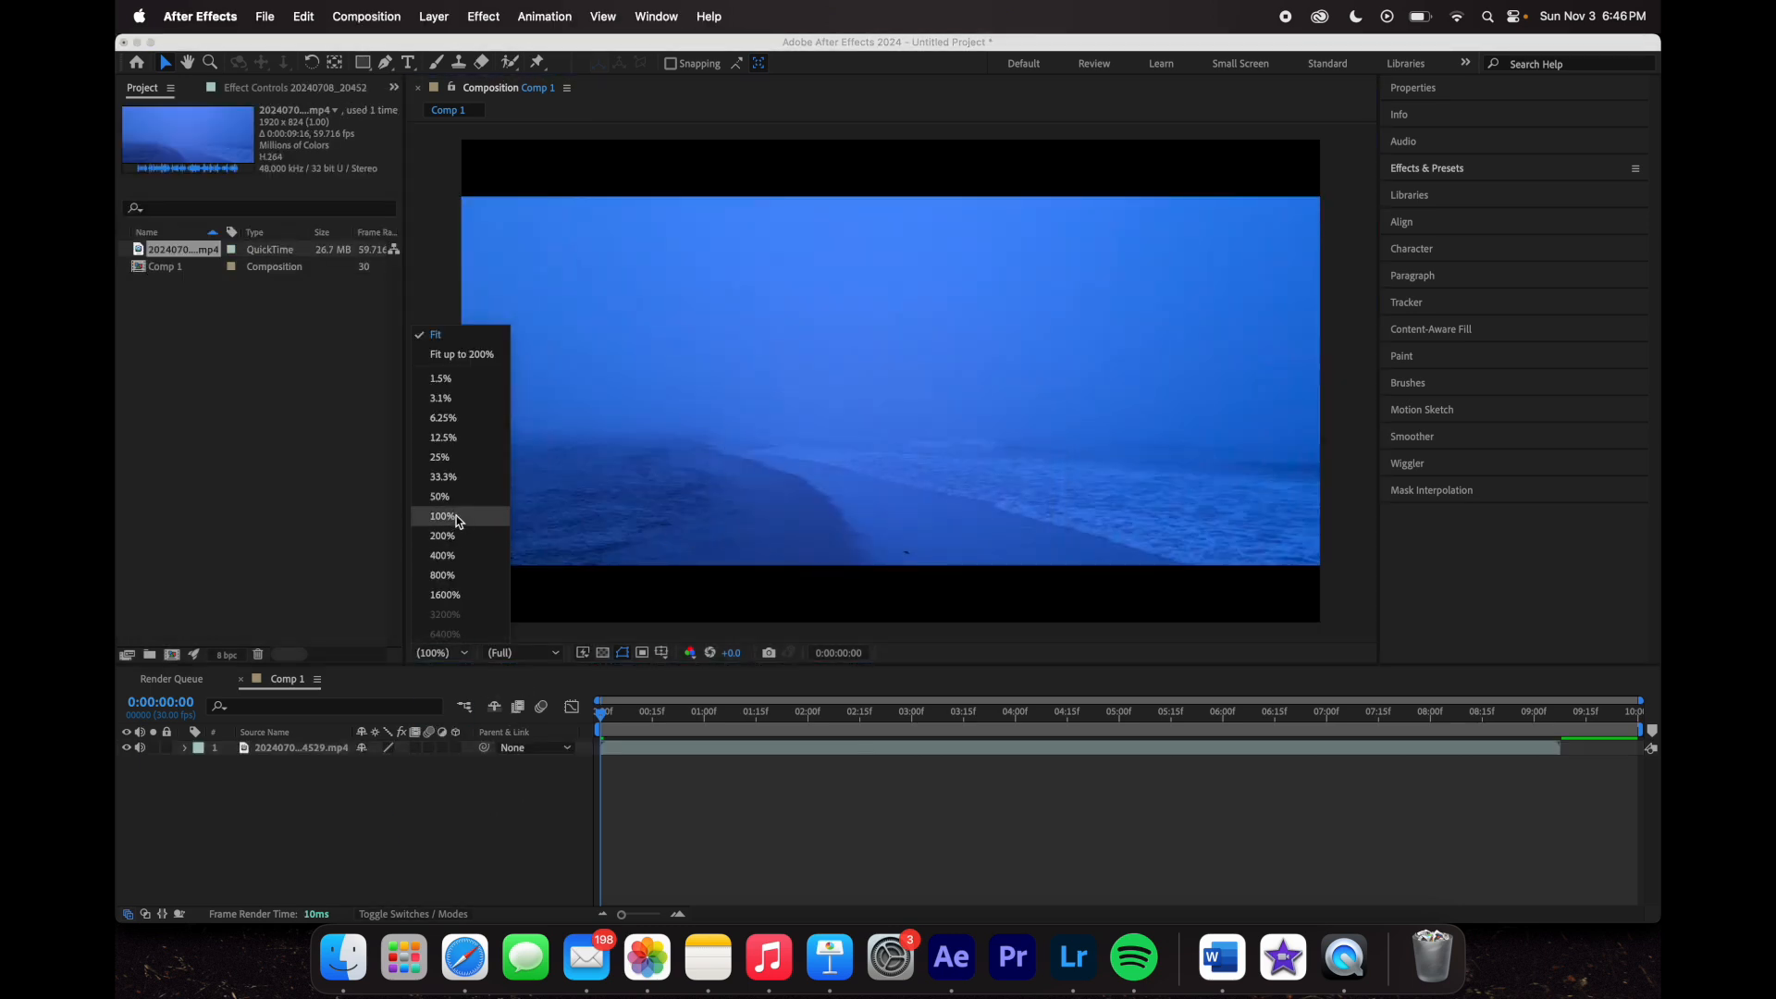
click(457, 514)
click(433, 652)
click(444, 537)
click(442, 652)
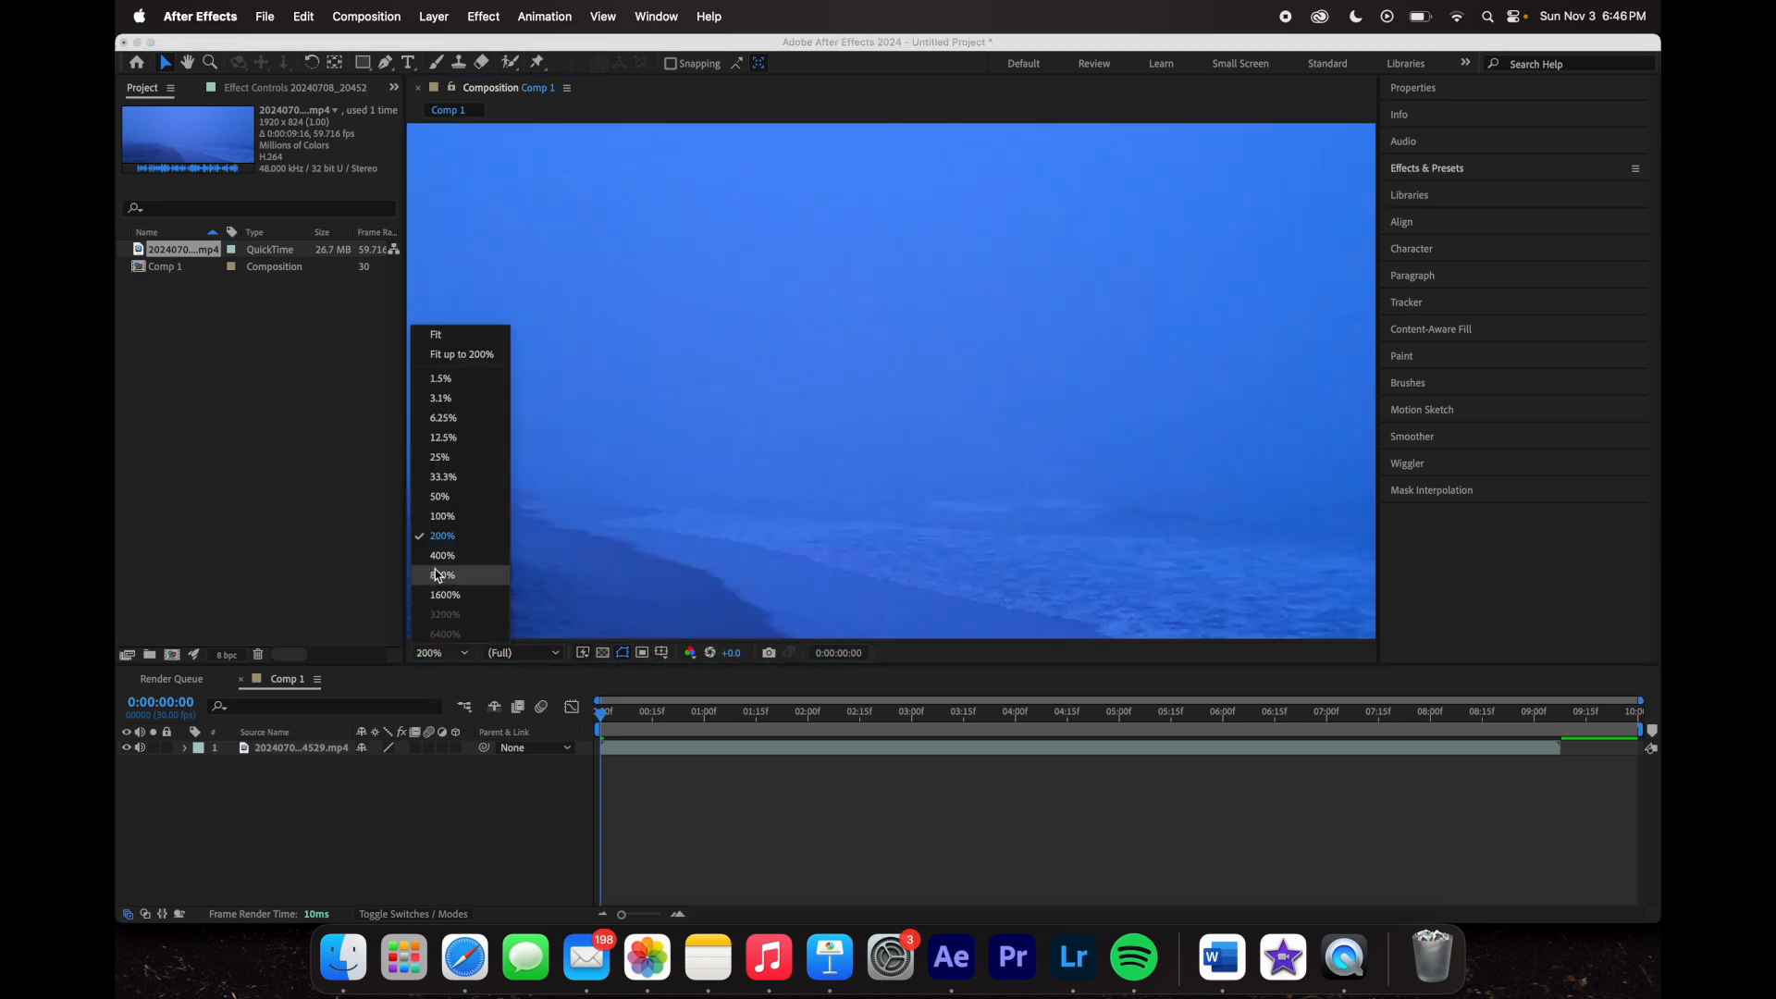
click(439, 557)
click(189, 63)
drag(607, 452, 459, 547)
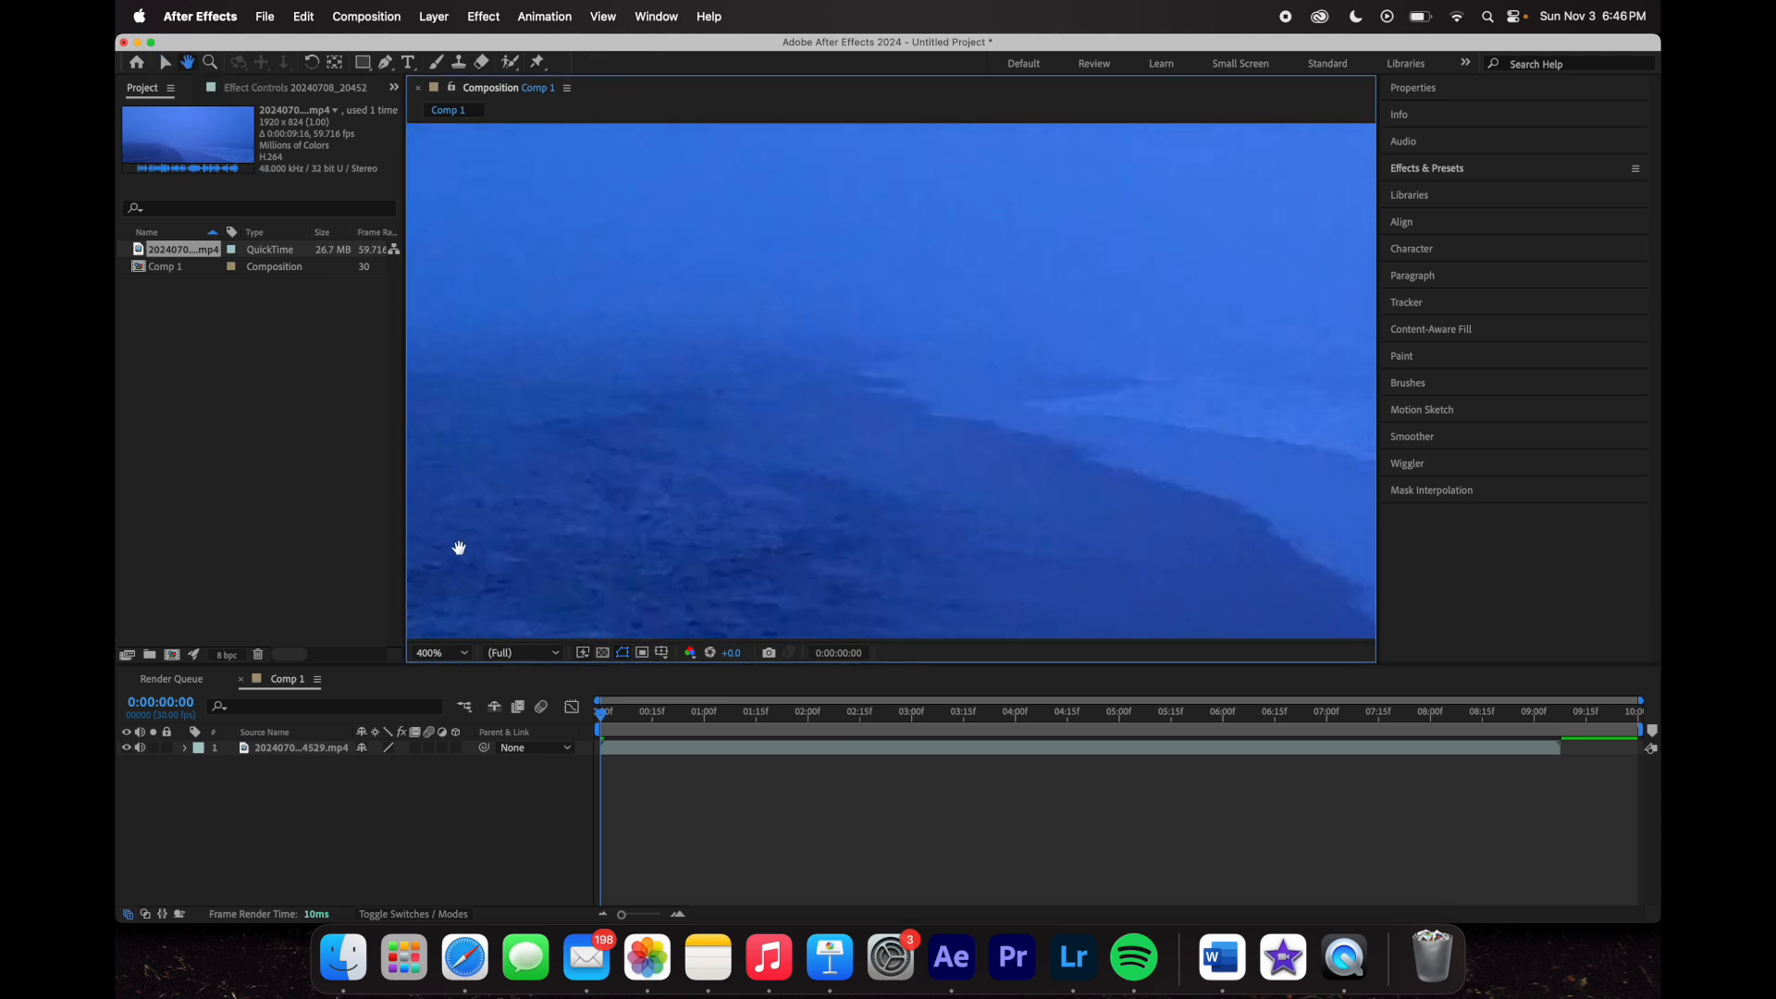
click(447, 655)
click(435, 336)
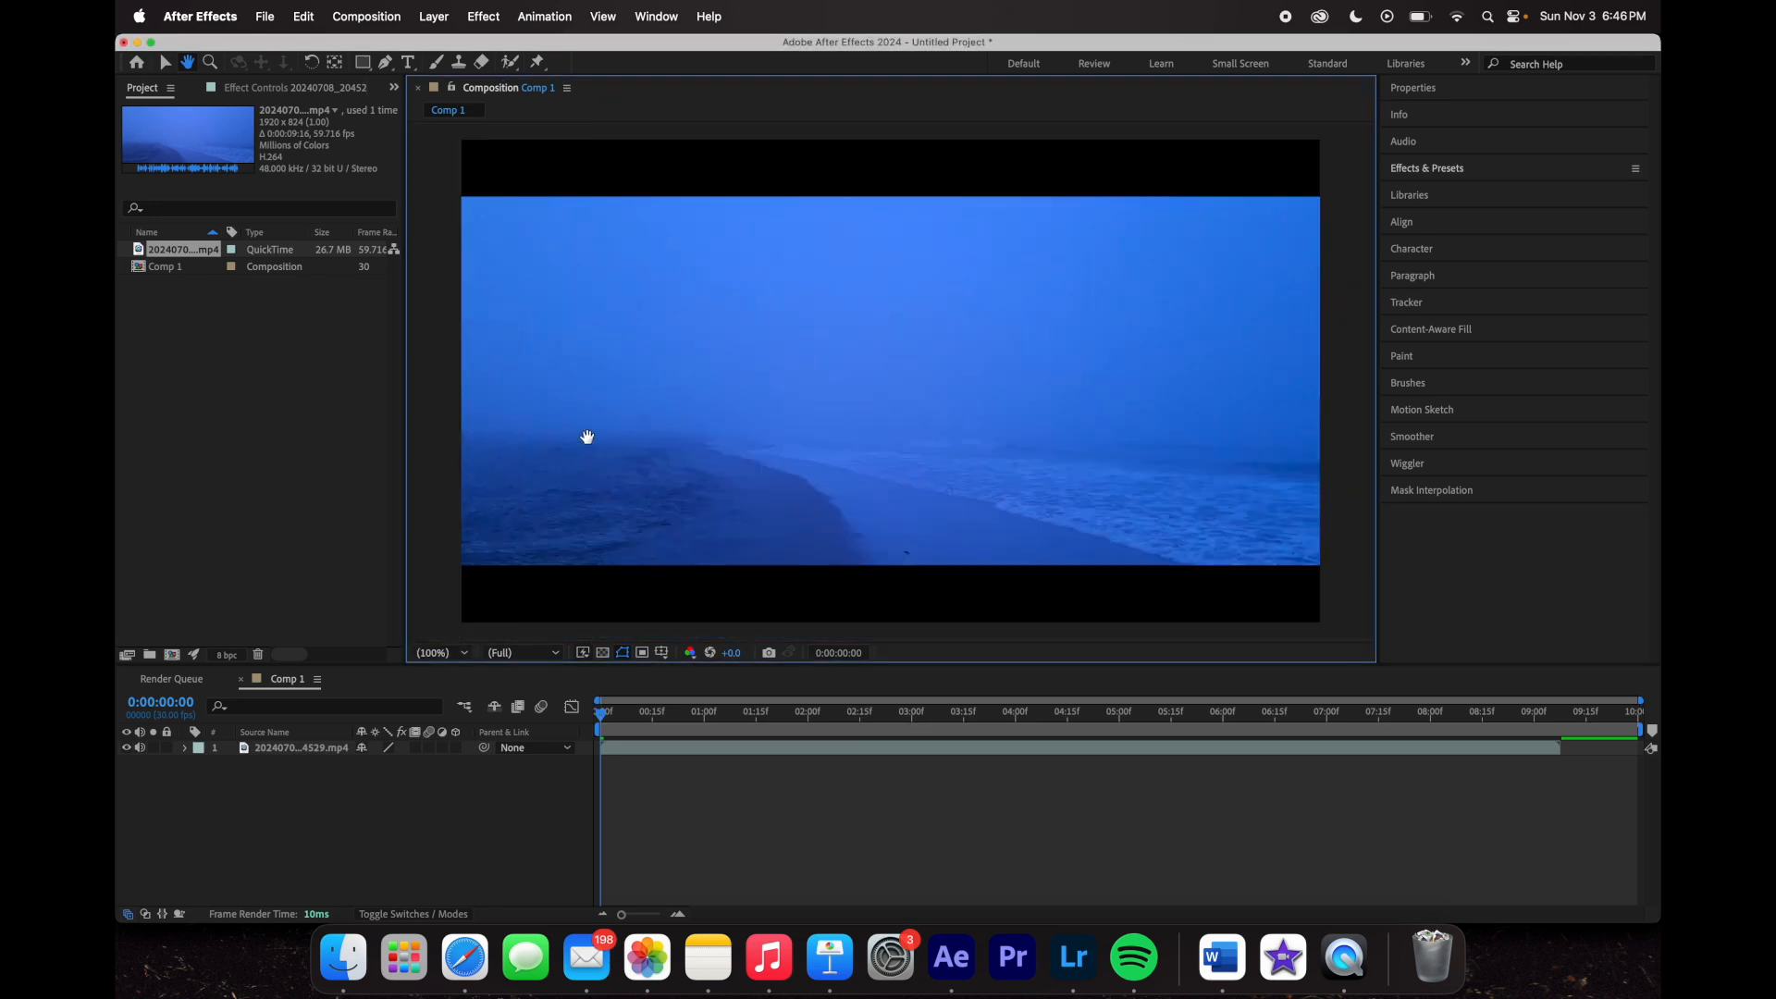
- Pan the frame around, try 25% and 200% magnification, and return the viewer to Fit
drag(635, 456, 777, 503)
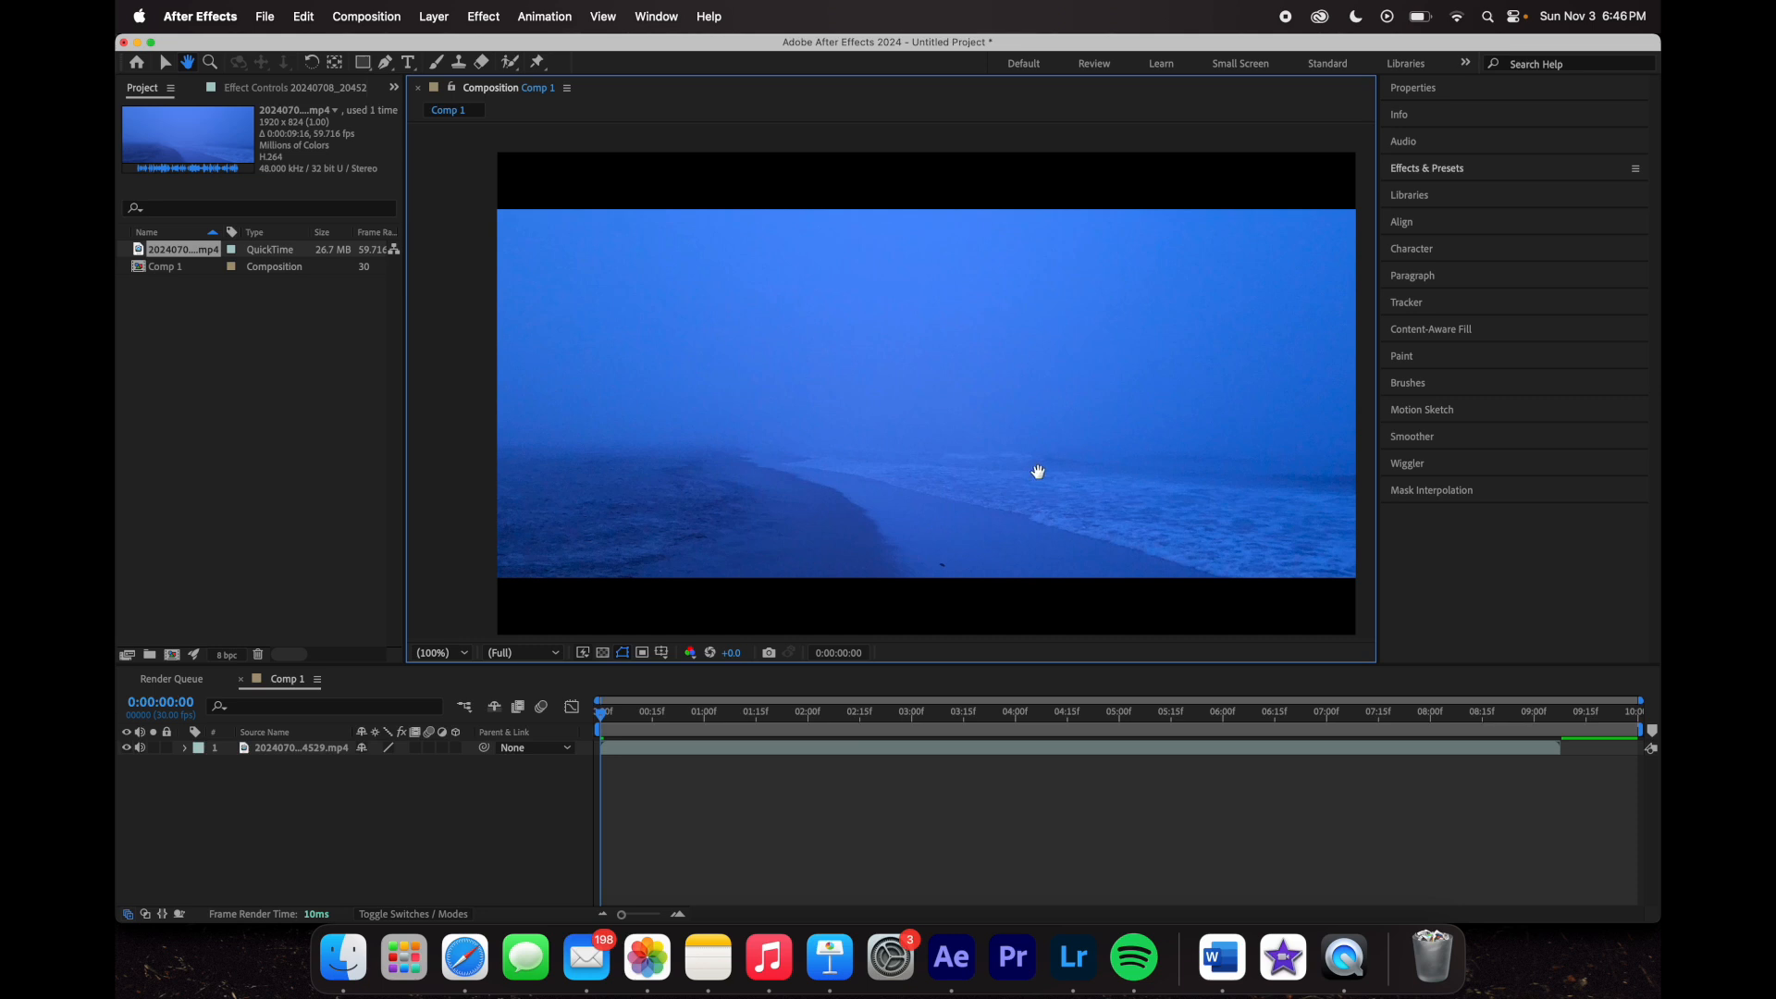
drag(1038, 472, 947, 450)
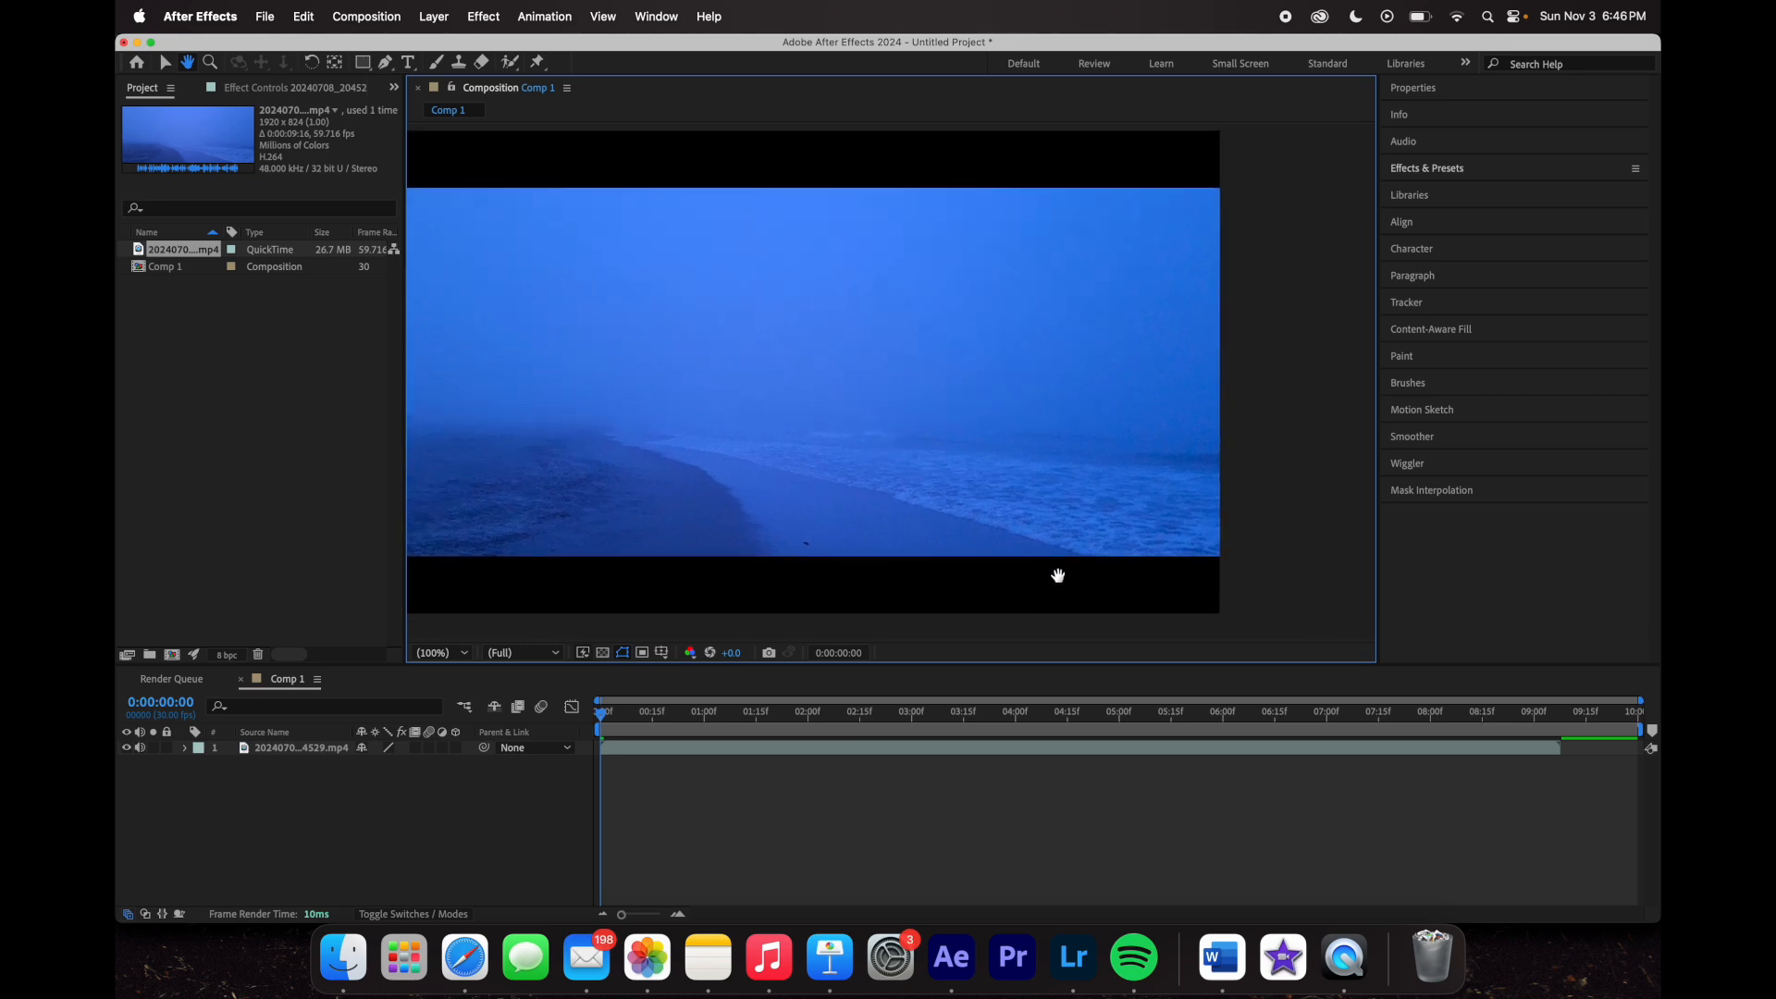
drag(952, 511, 1076, 545)
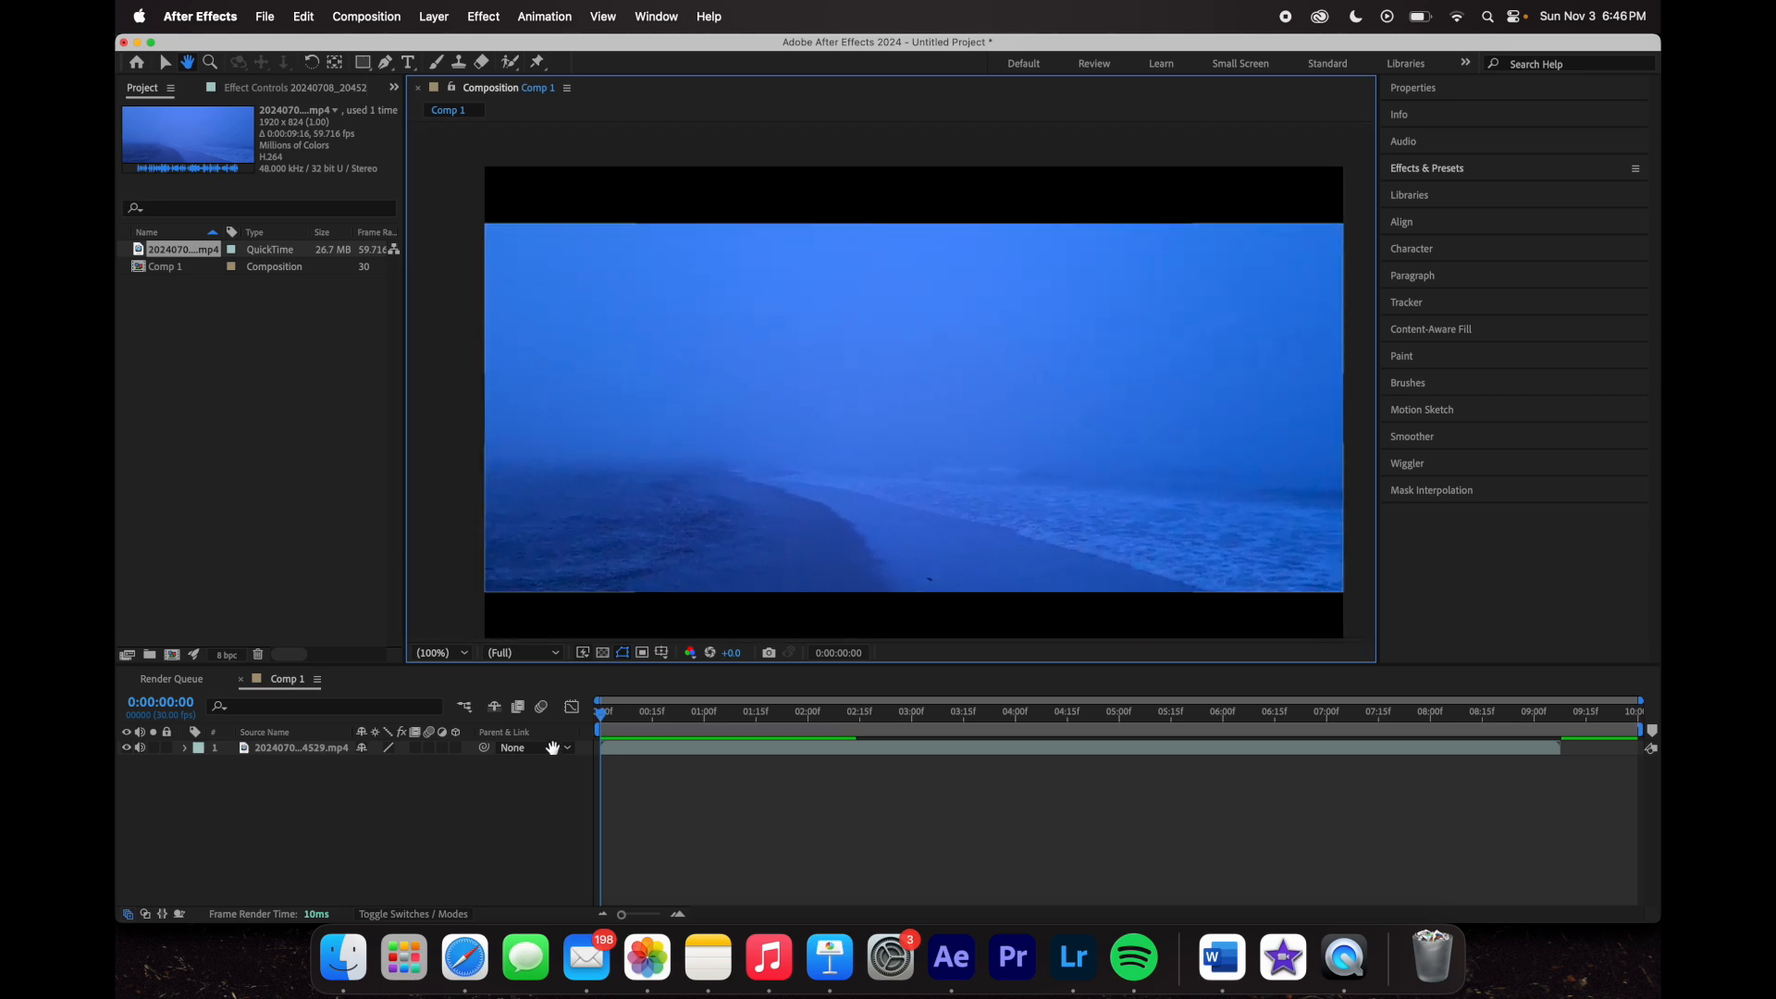
click(453, 653)
click(435, 337)
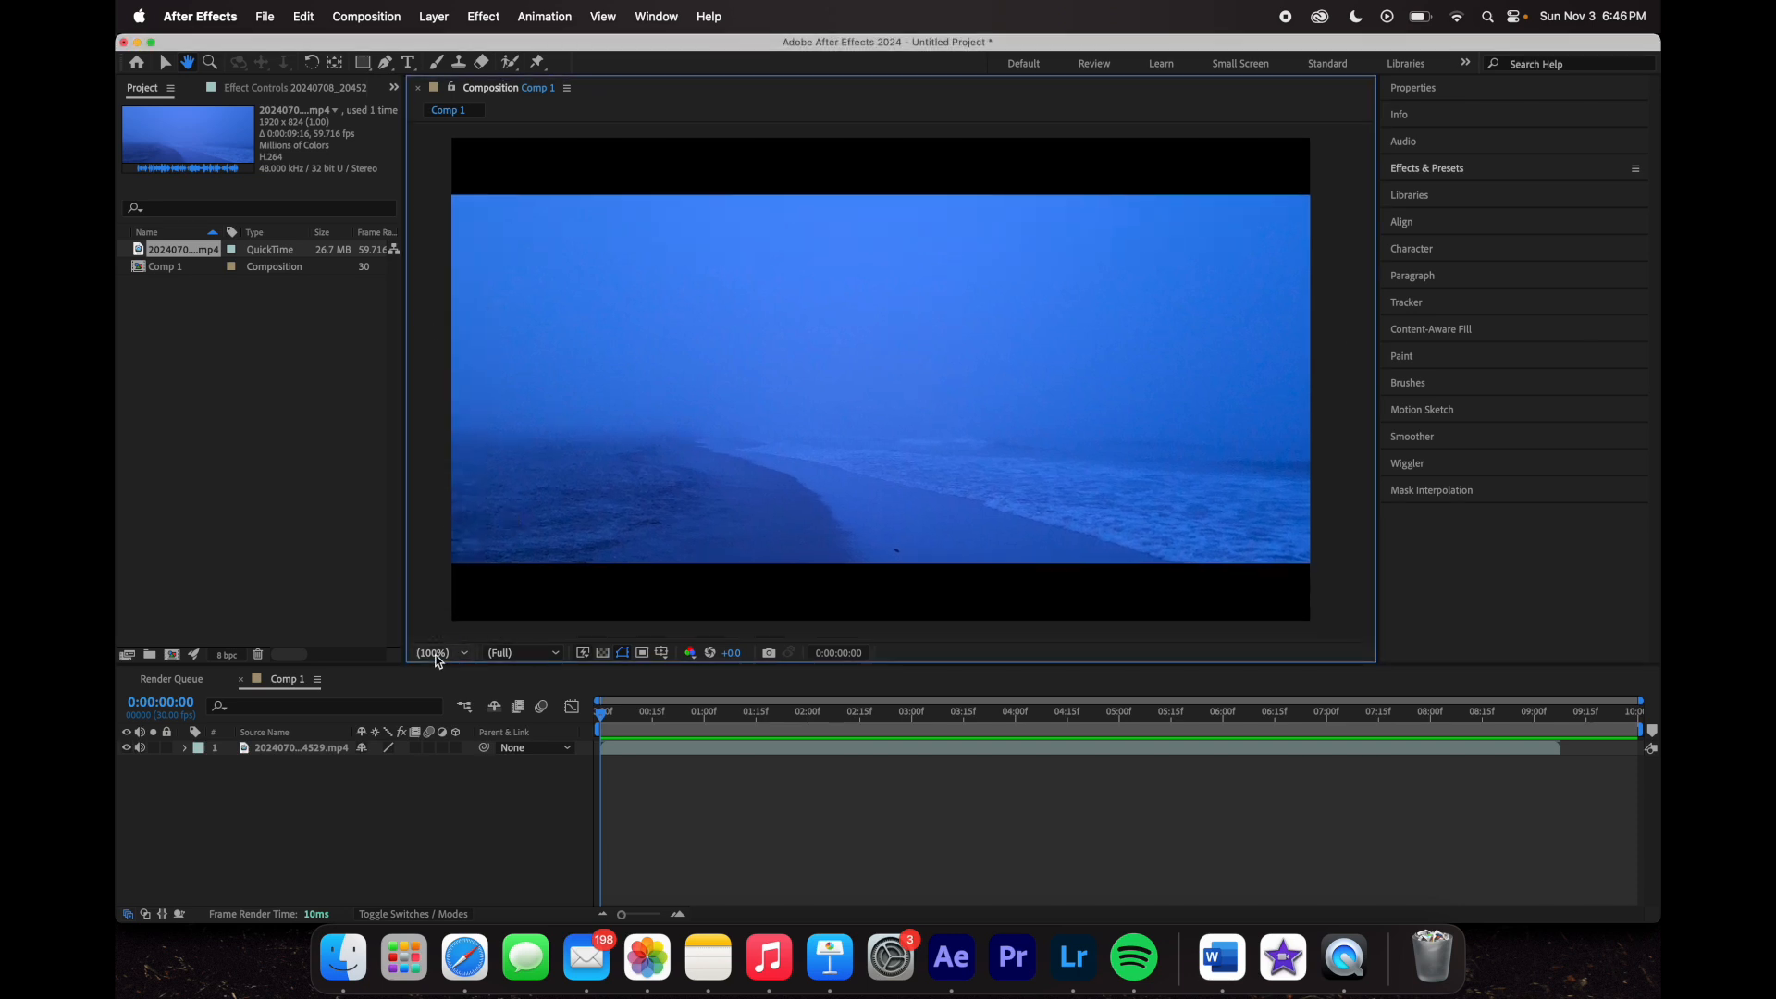
click(439, 653)
click(446, 467)
click(444, 653)
click(442, 335)
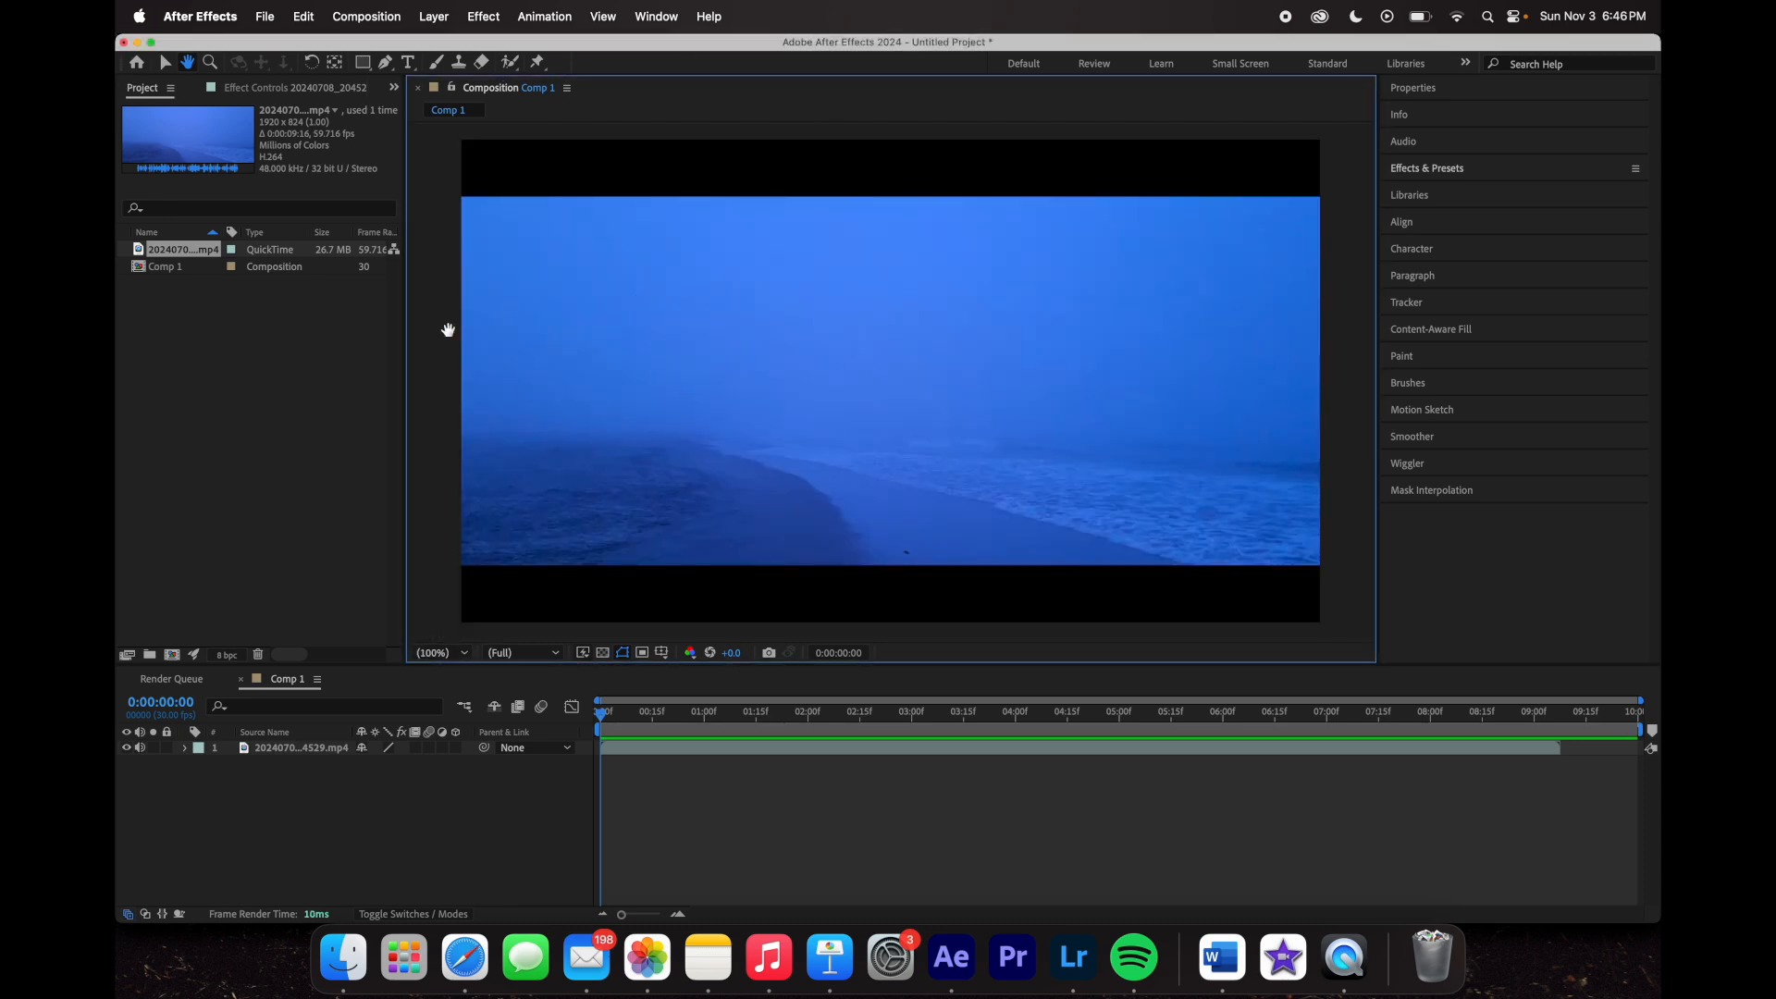
drag(546, 429, 555, 490)
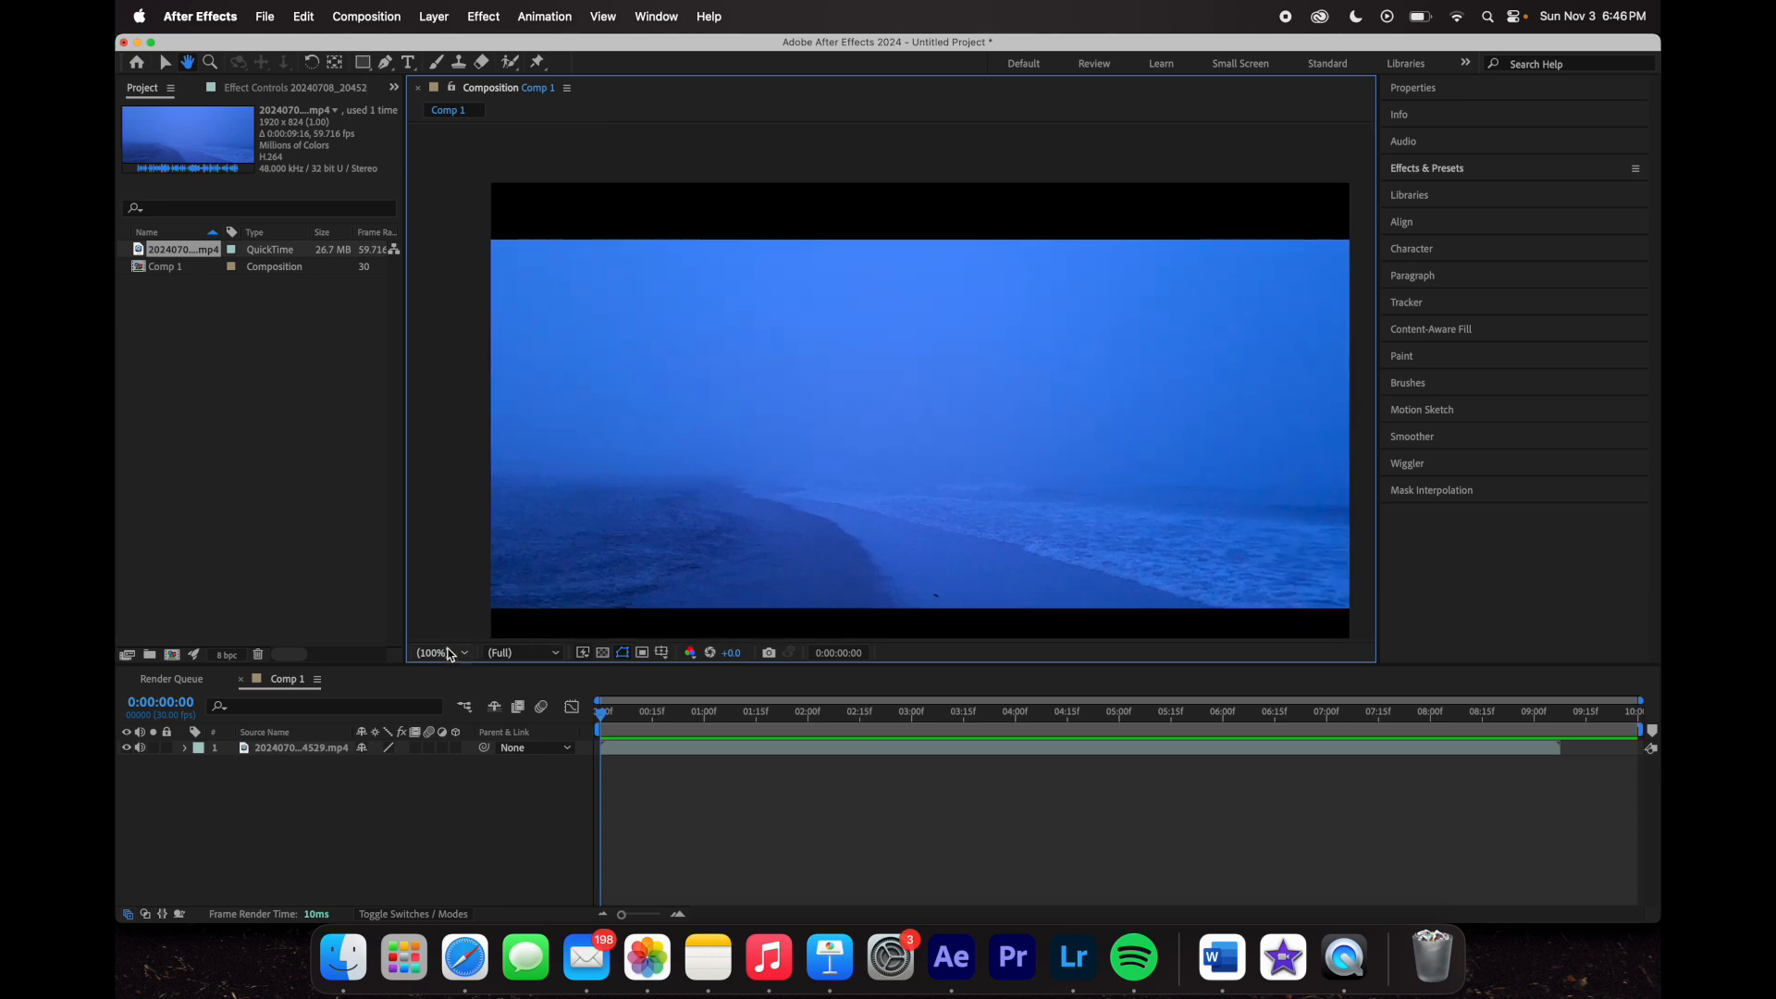
click(448, 652)
click(453, 535)
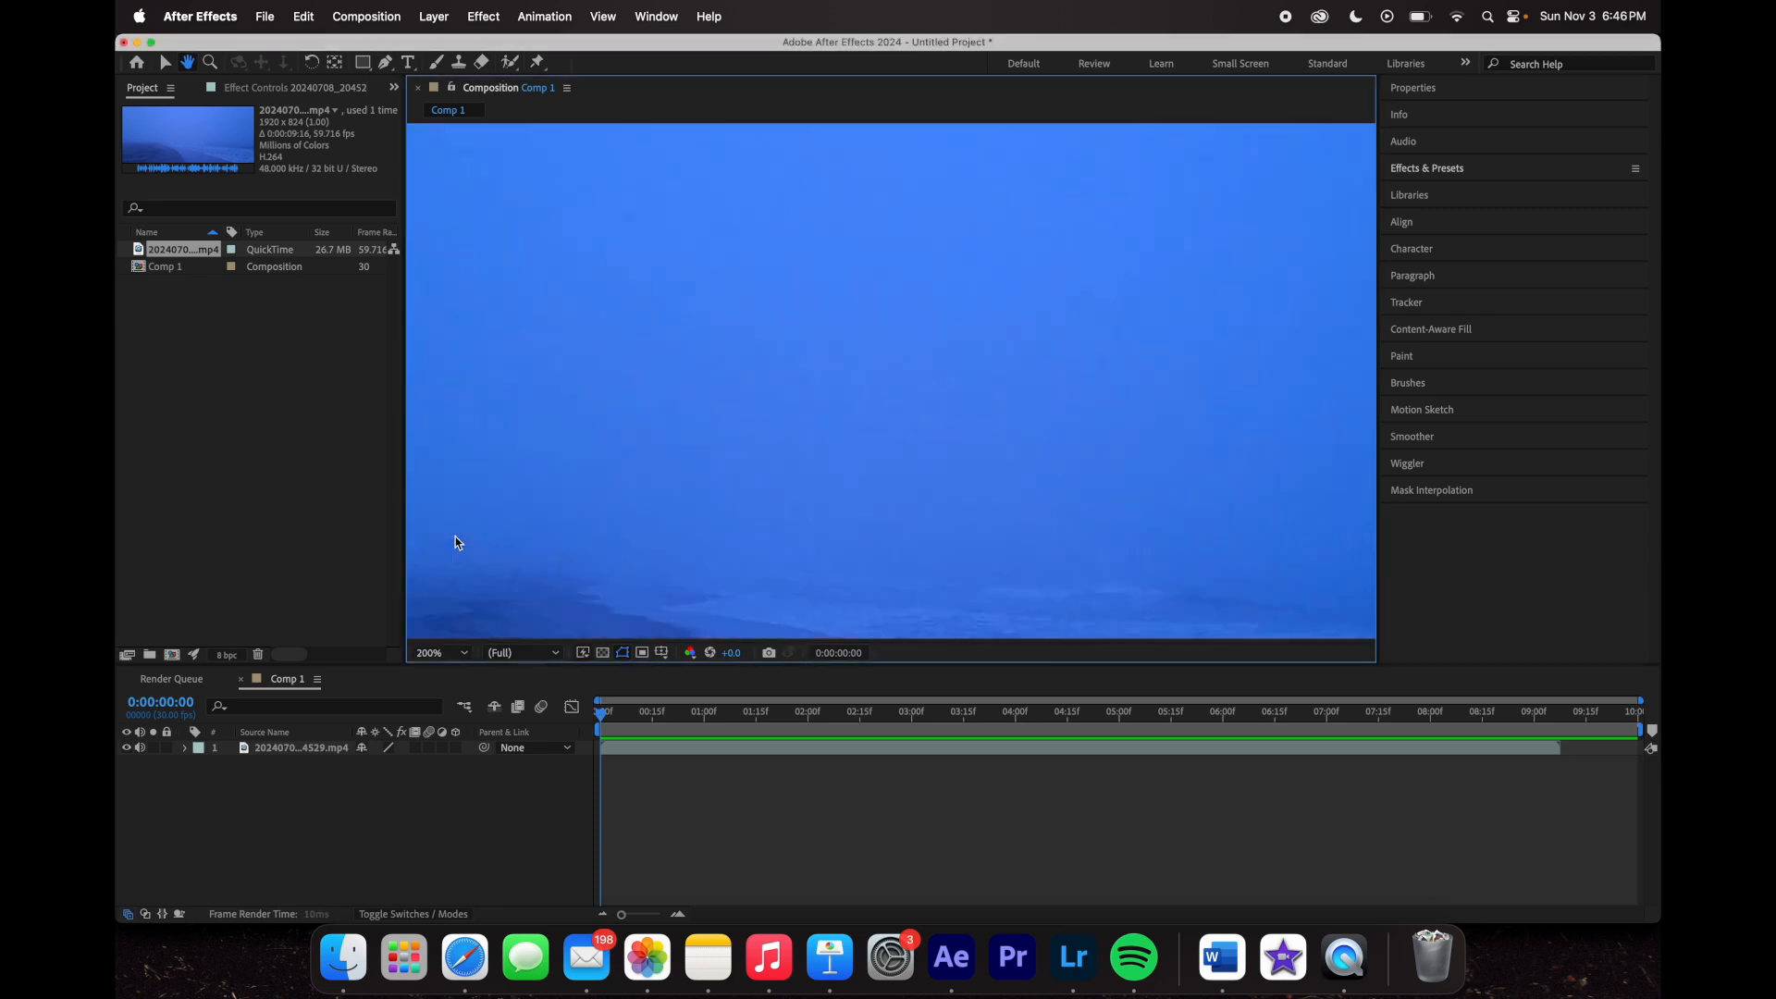
click(435, 657)
click(462, 354)
click(165, 63)
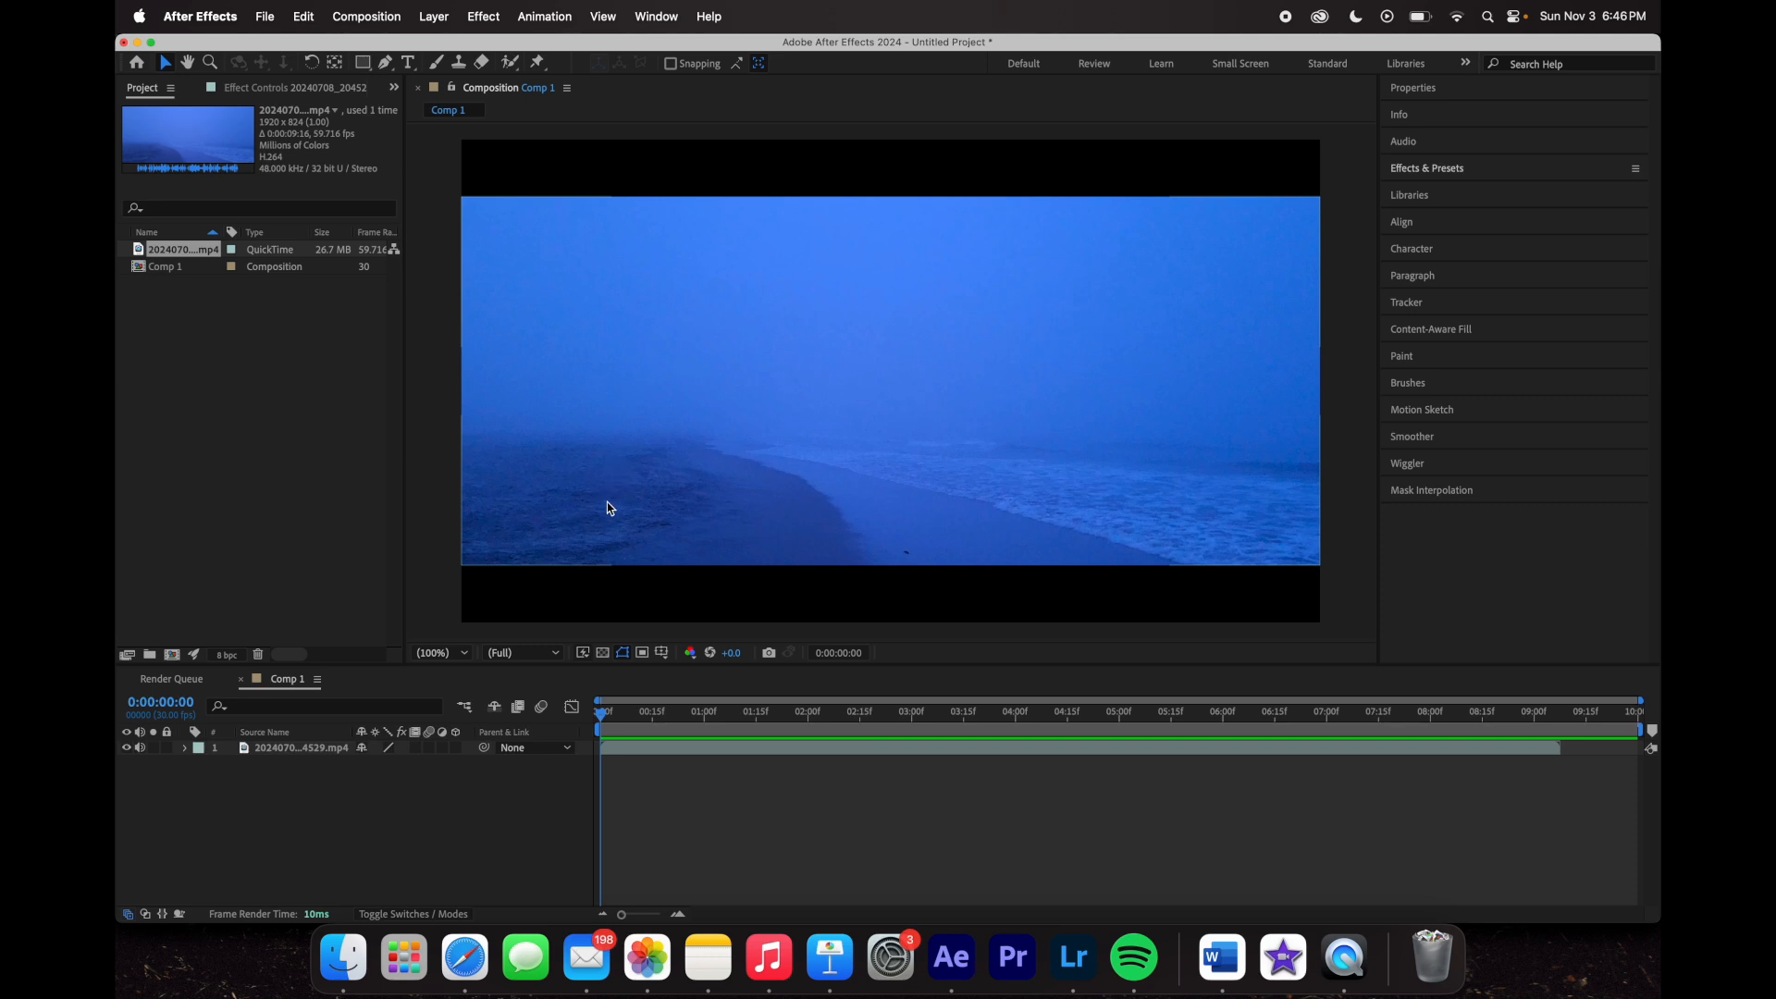
click(302, 746)
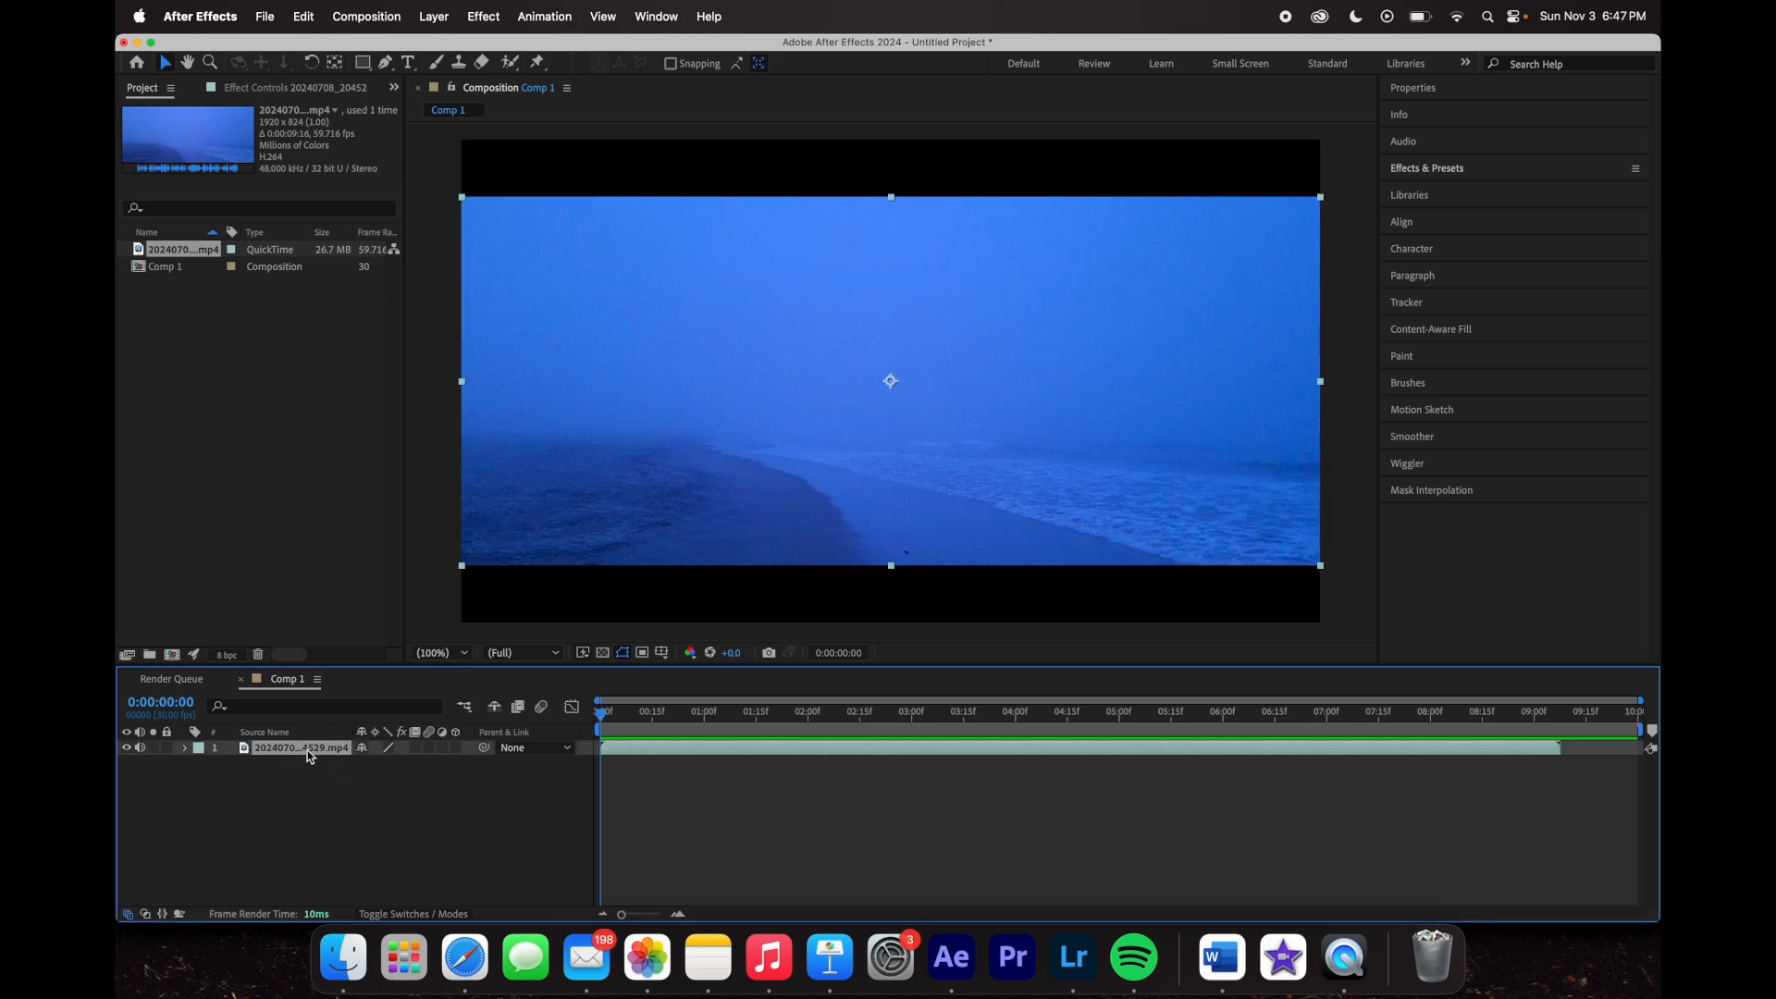
mouse_move(582, 488)
mouse_down()
mouse_move(694, 410)
mouse_move(639, 512)
mouse_move(529, 513)
mouse_move(604, 510)
mouse_up()
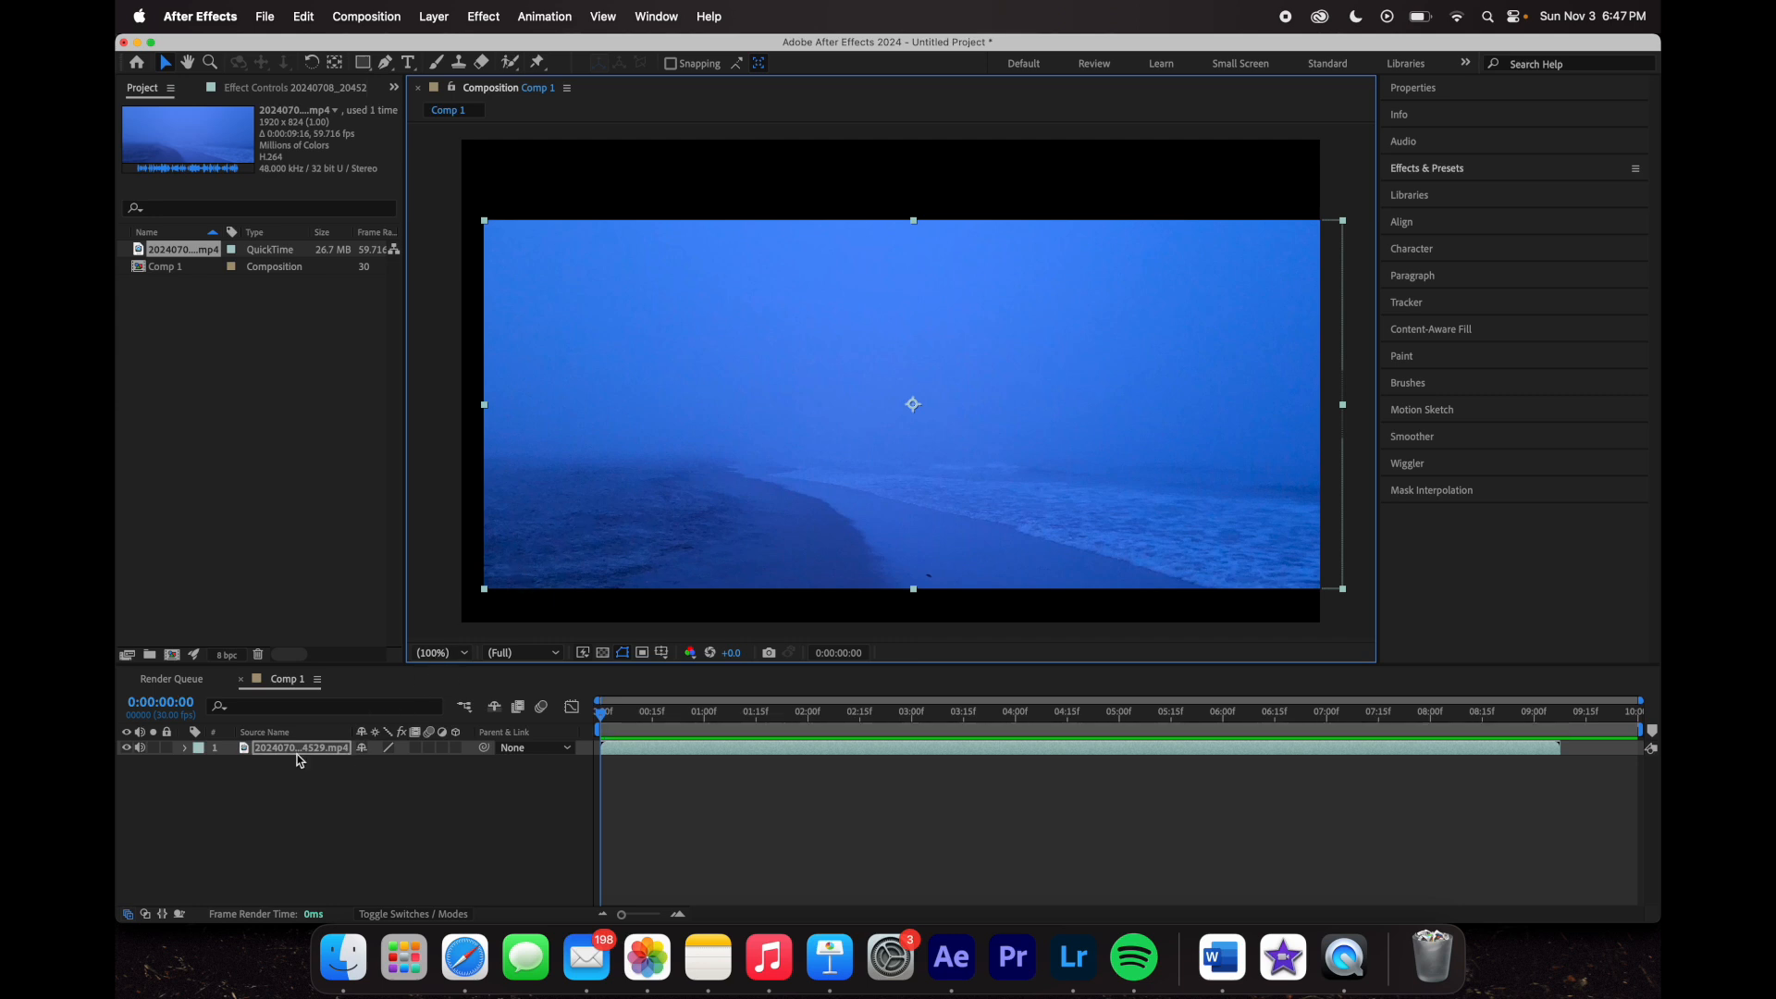
key(super+Home)
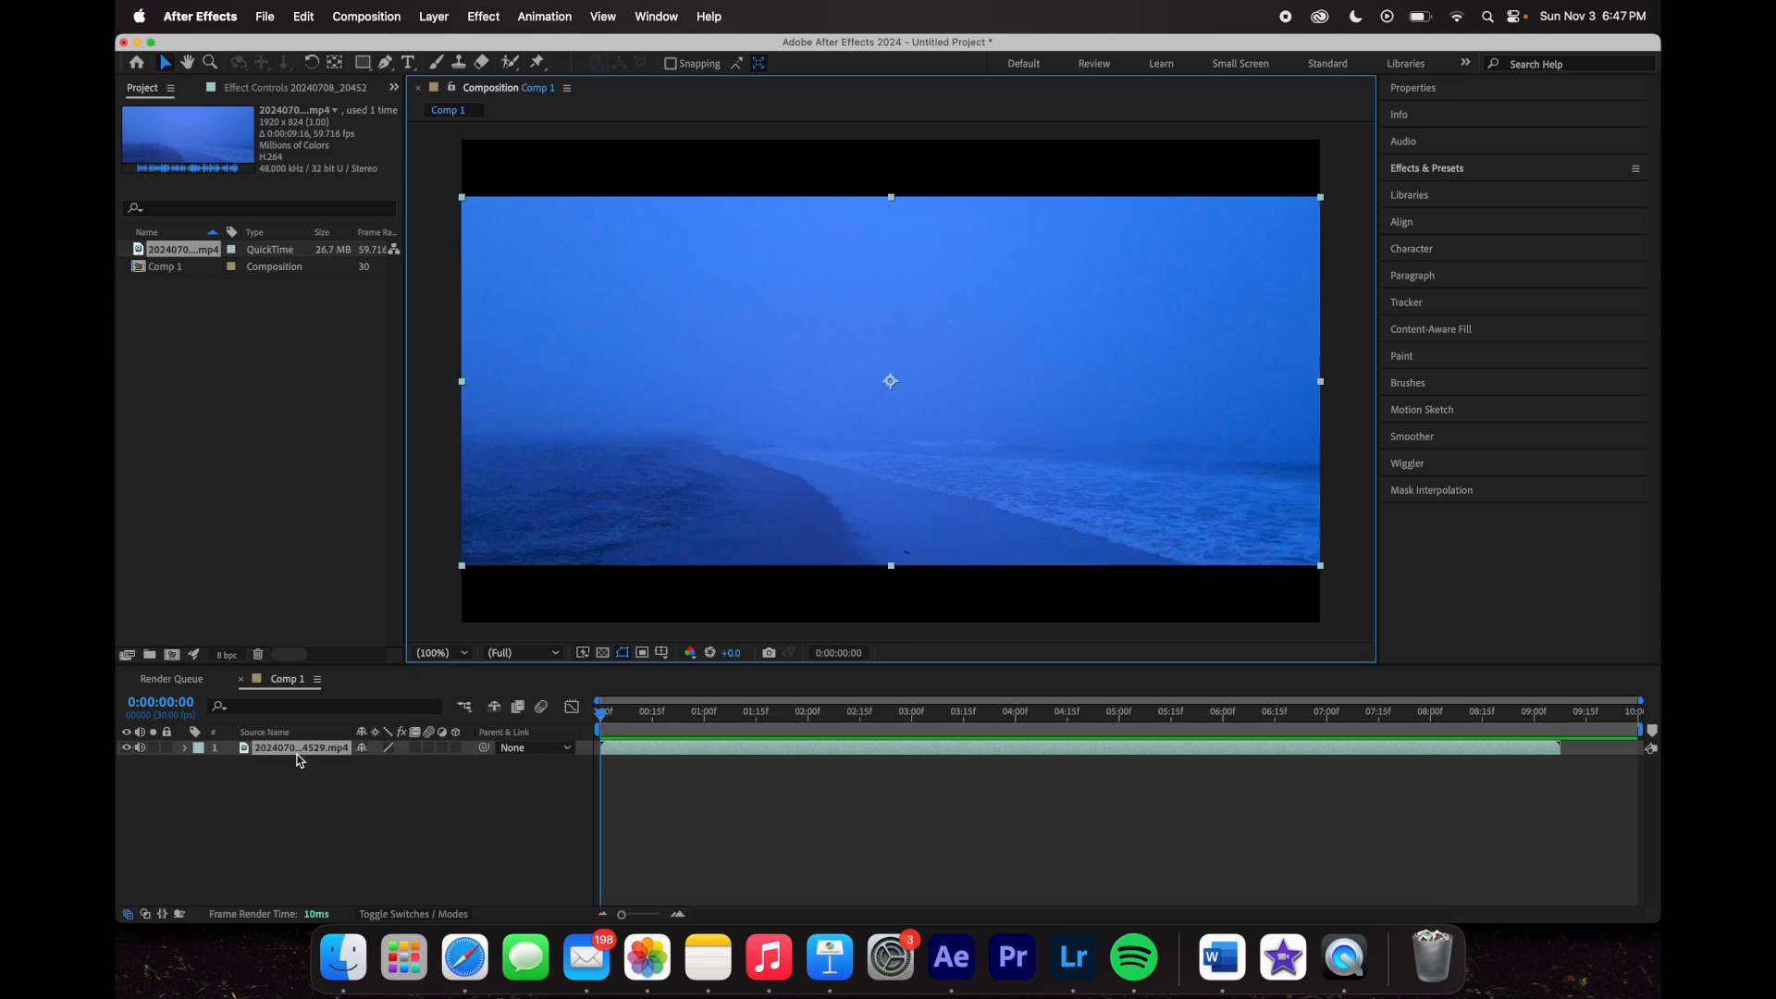
click(427, 596)
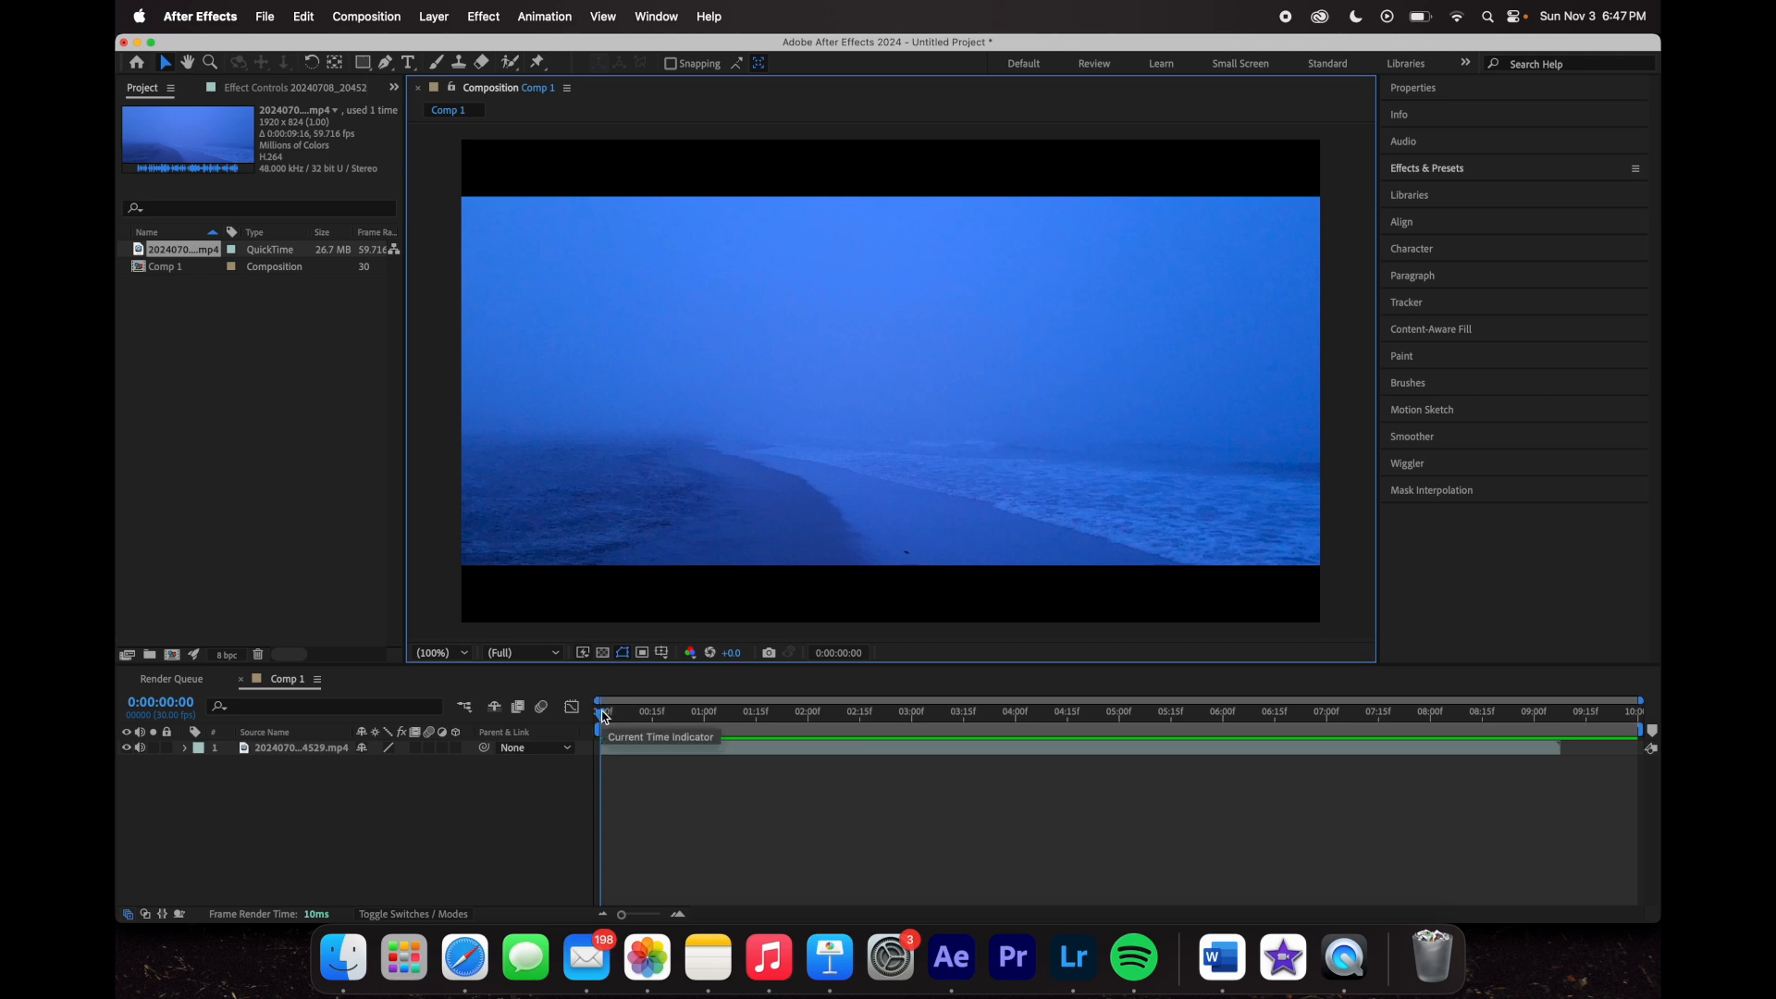
click(322, 748)
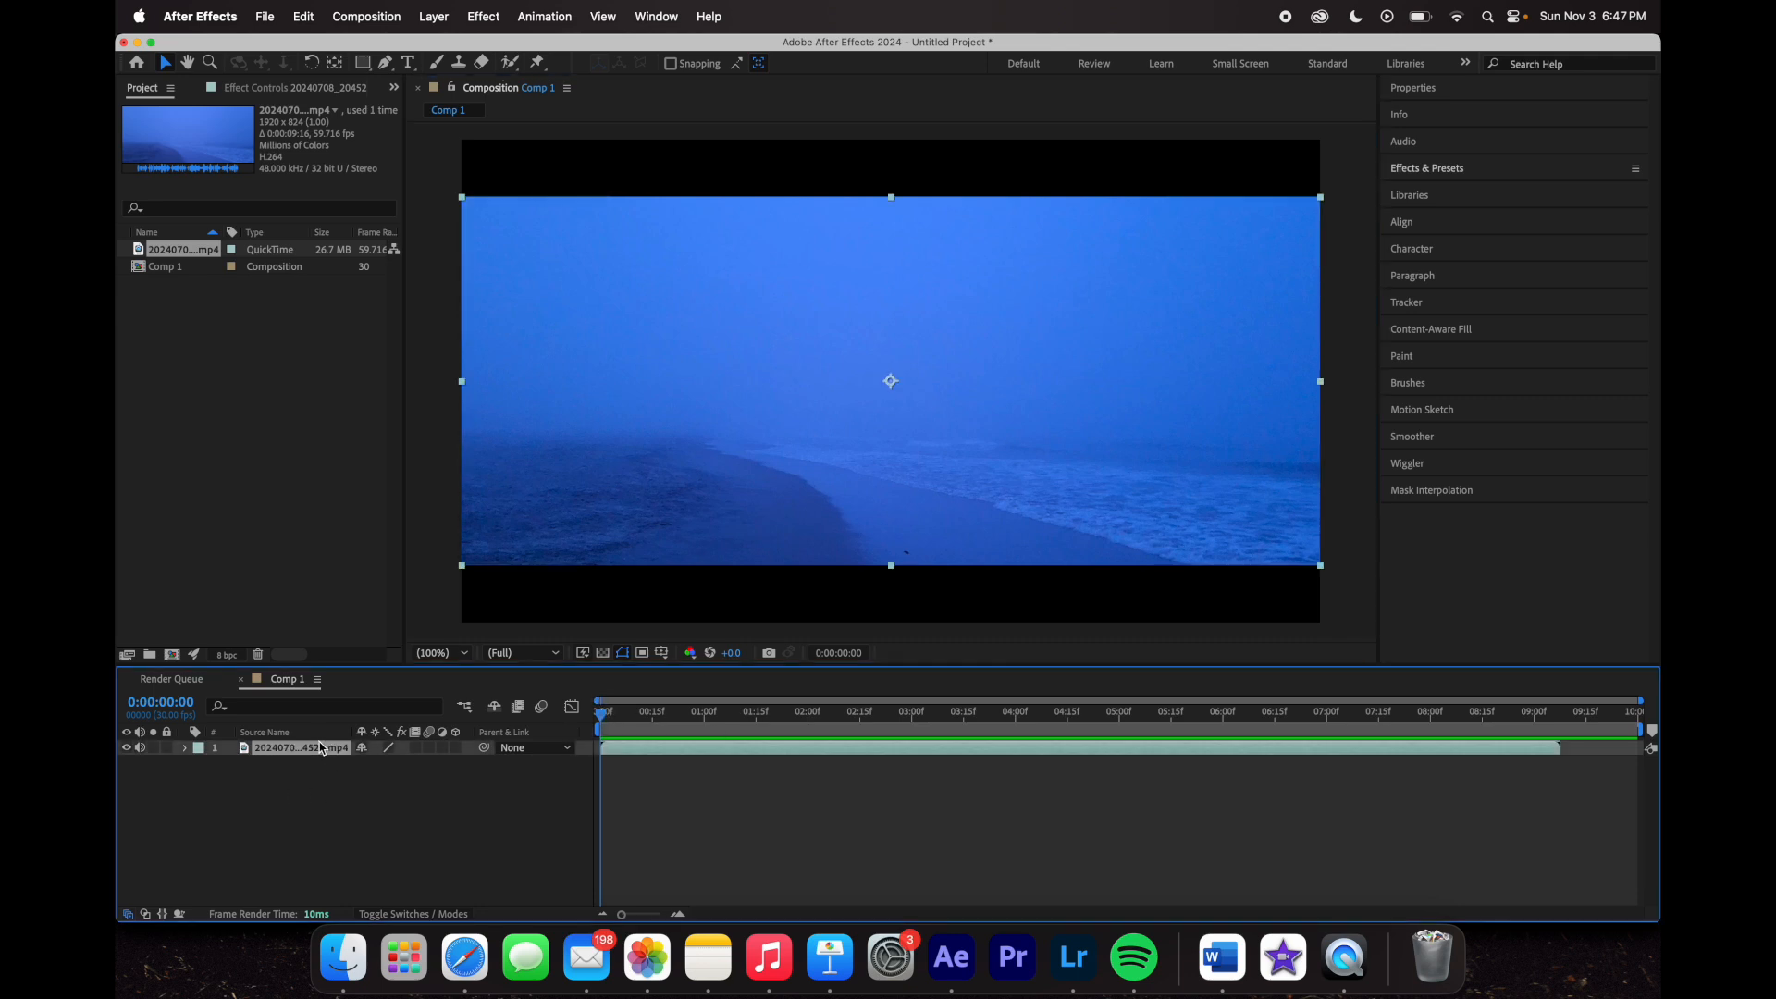
- Duplicate the beach clip layer, then delete the top duplicate so one clip layer remains
key(super+d)
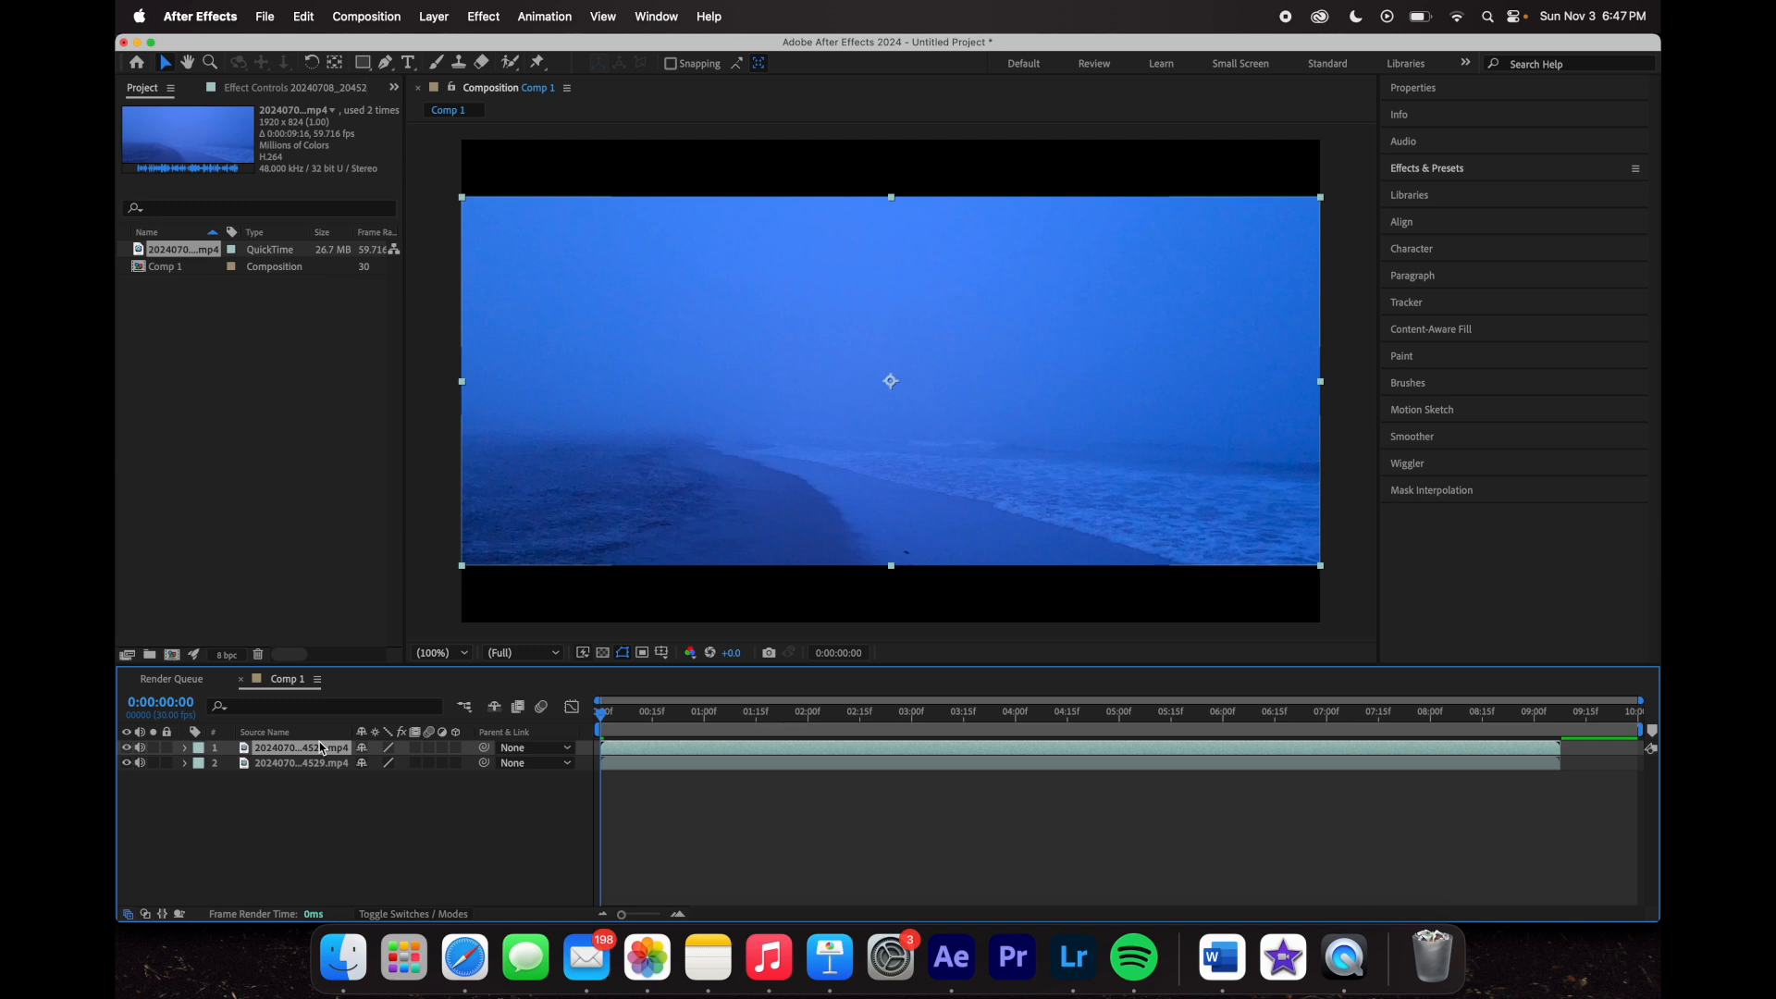
click(324, 764)
click(315, 749)
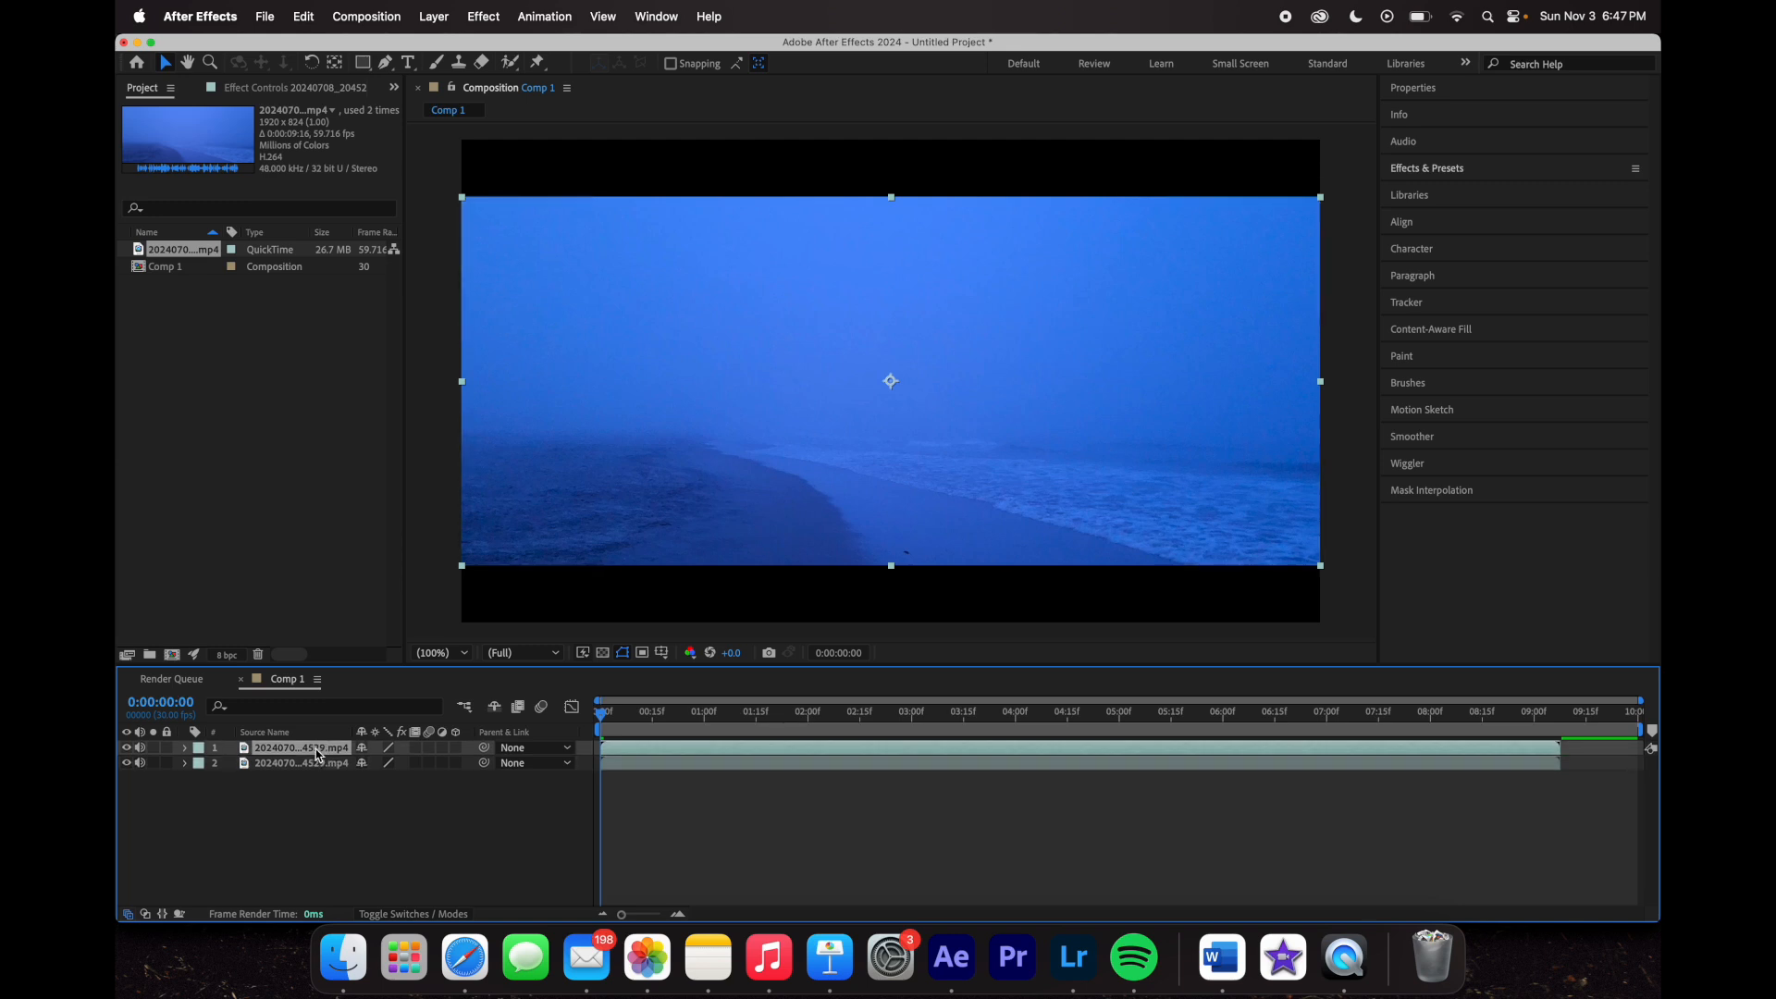
click(185, 749)
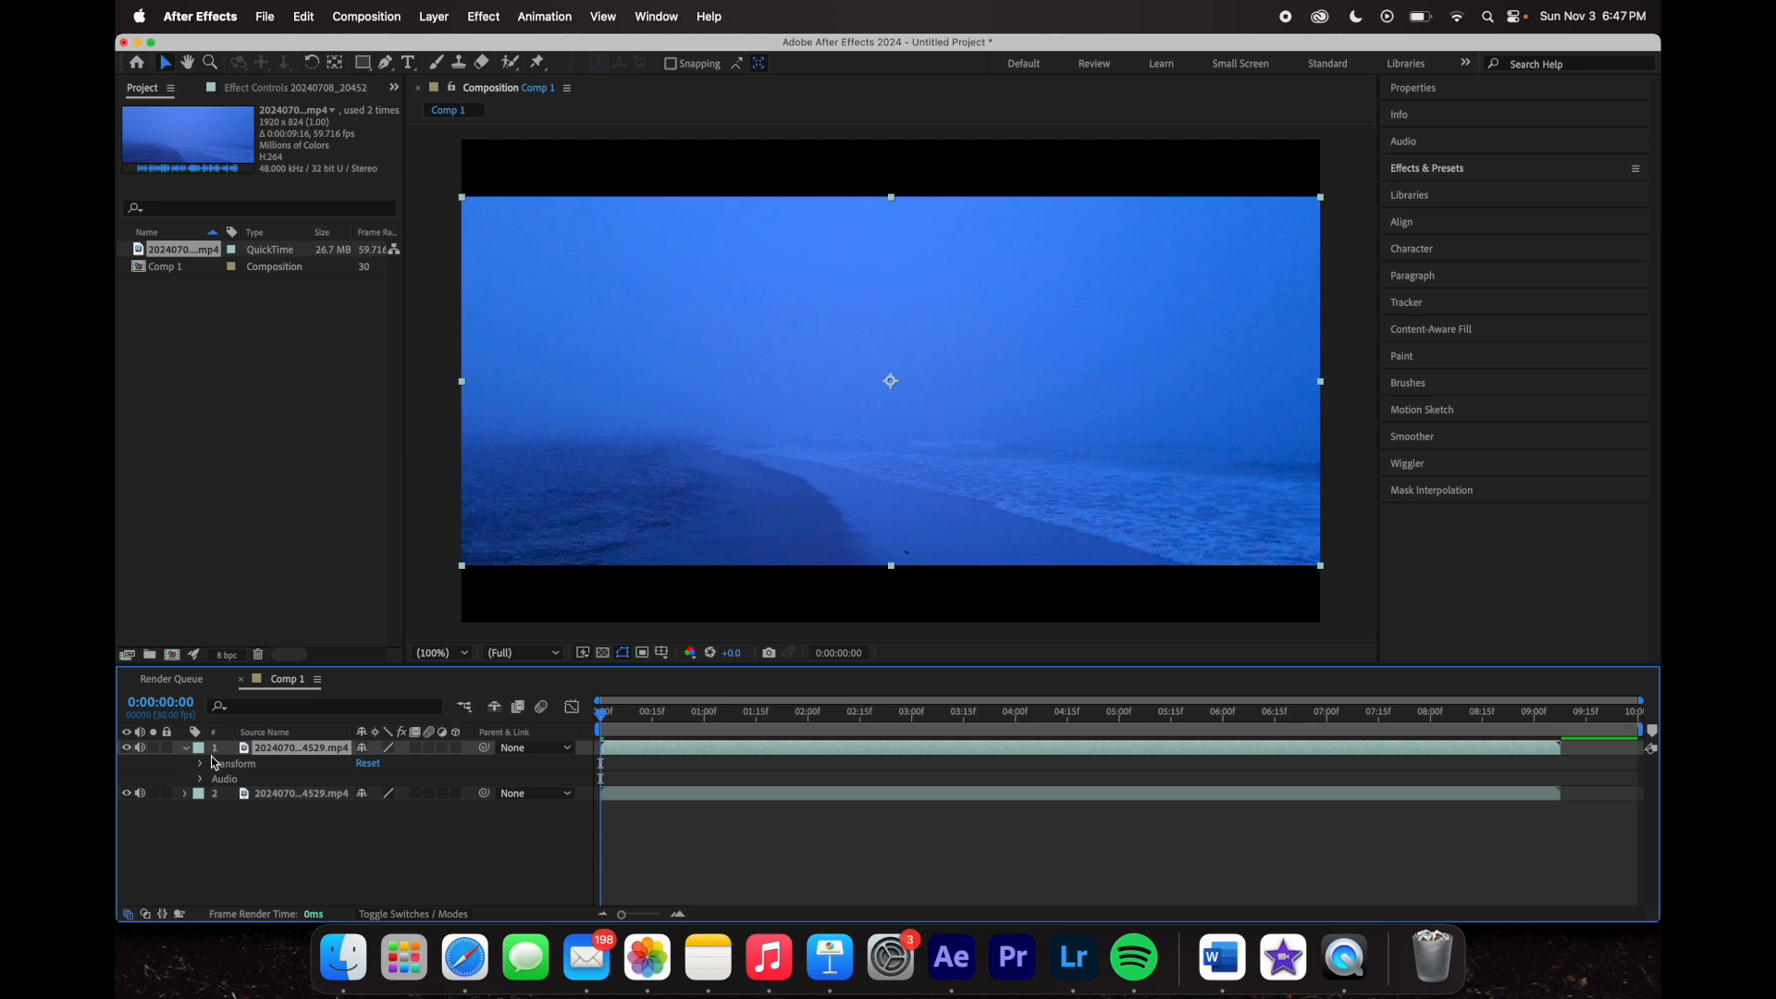
click(185, 749)
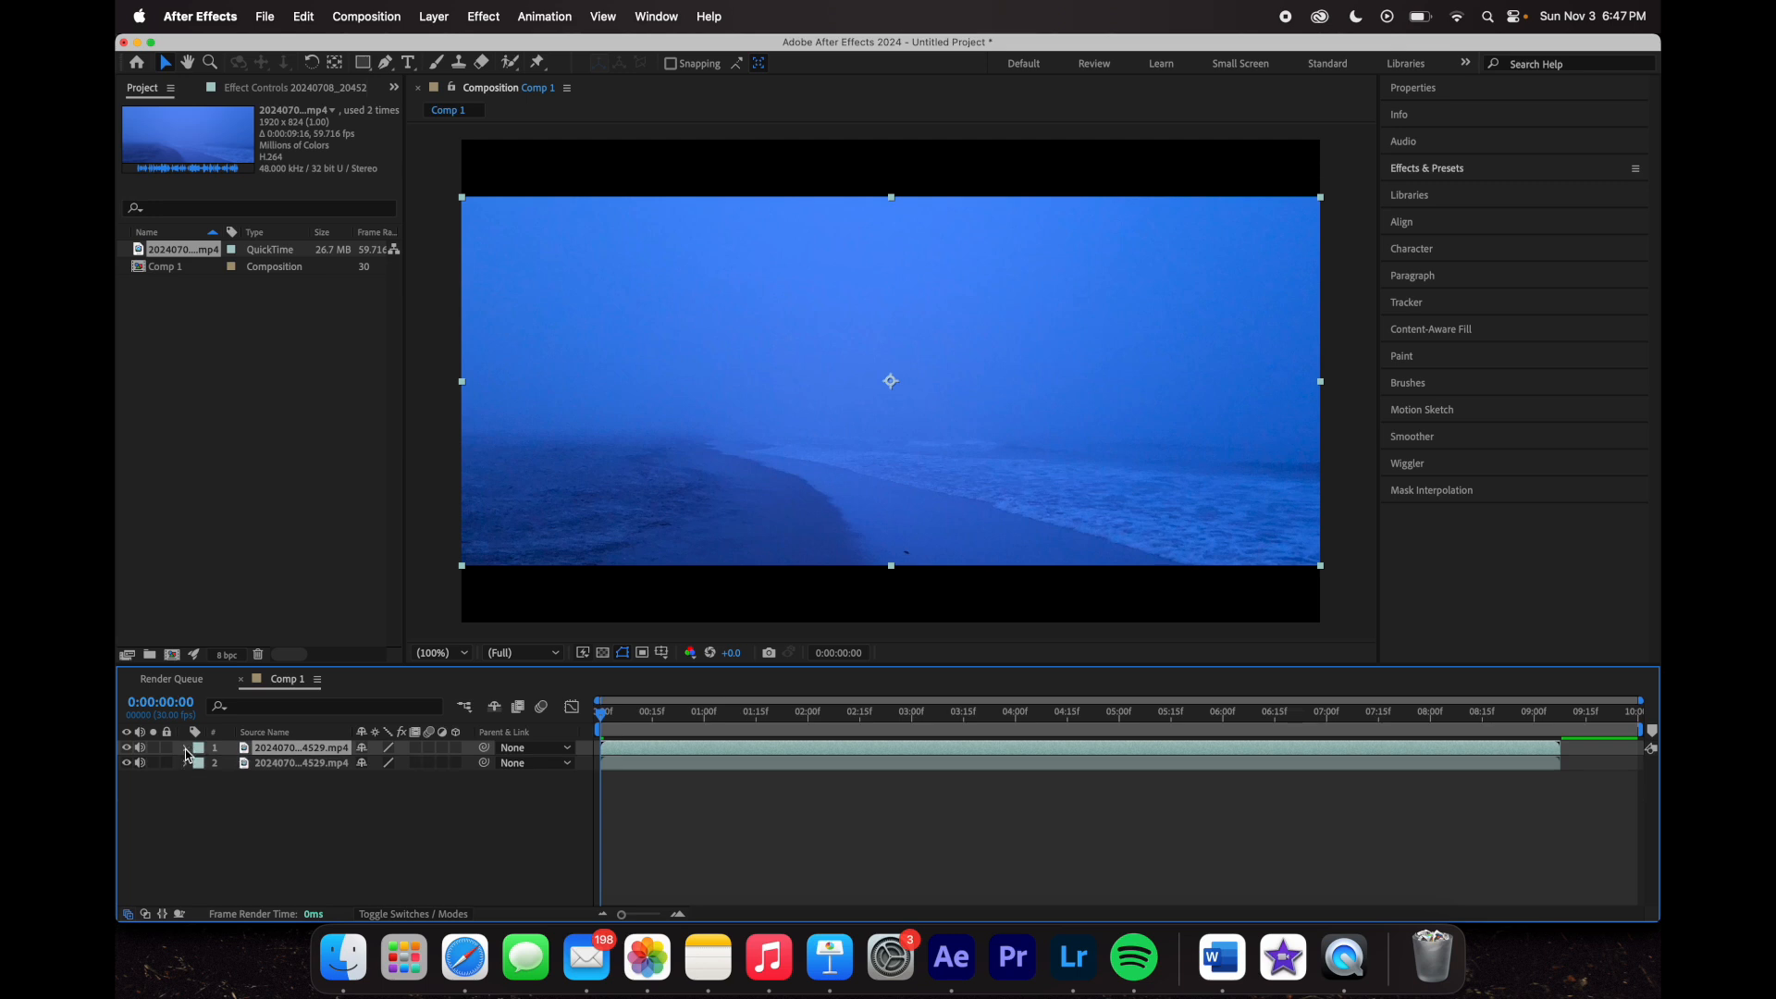
key(Delete)
- Inspect the remaining layer's Transform and Audio groups, leaving Transform expanded
click(292, 748)
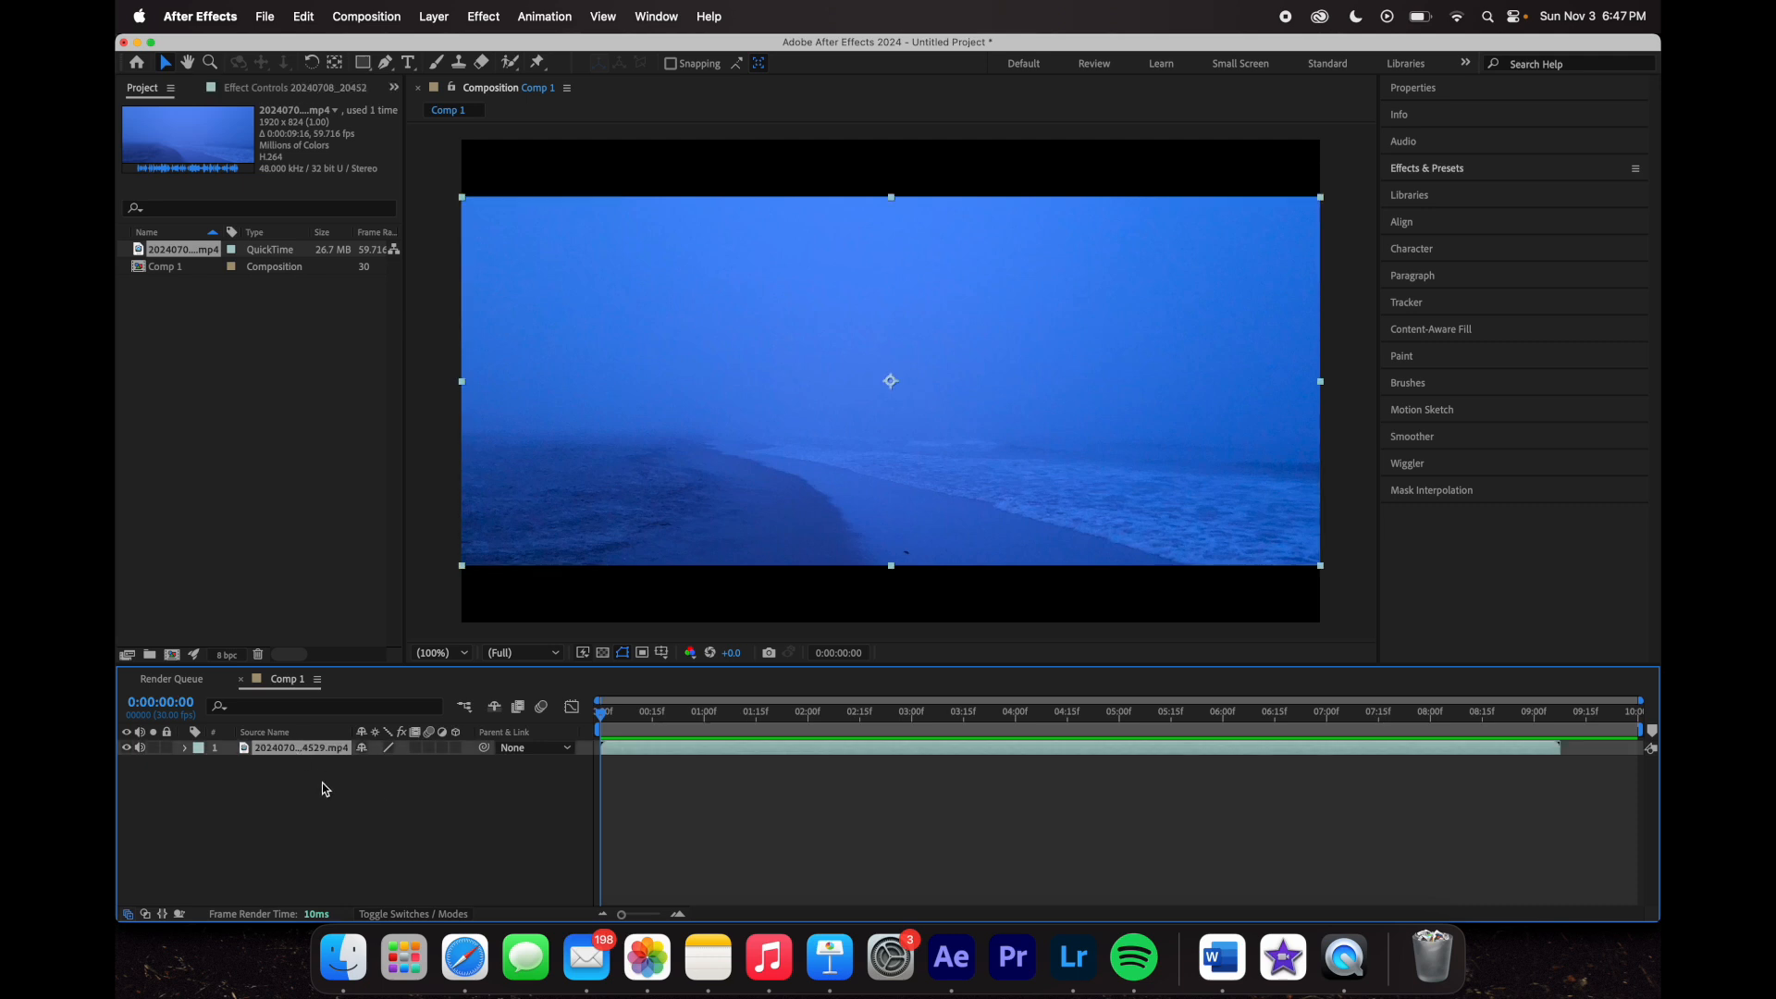
click(185, 749)
click(199, 766)
click(200, 764)
click(202, 779)
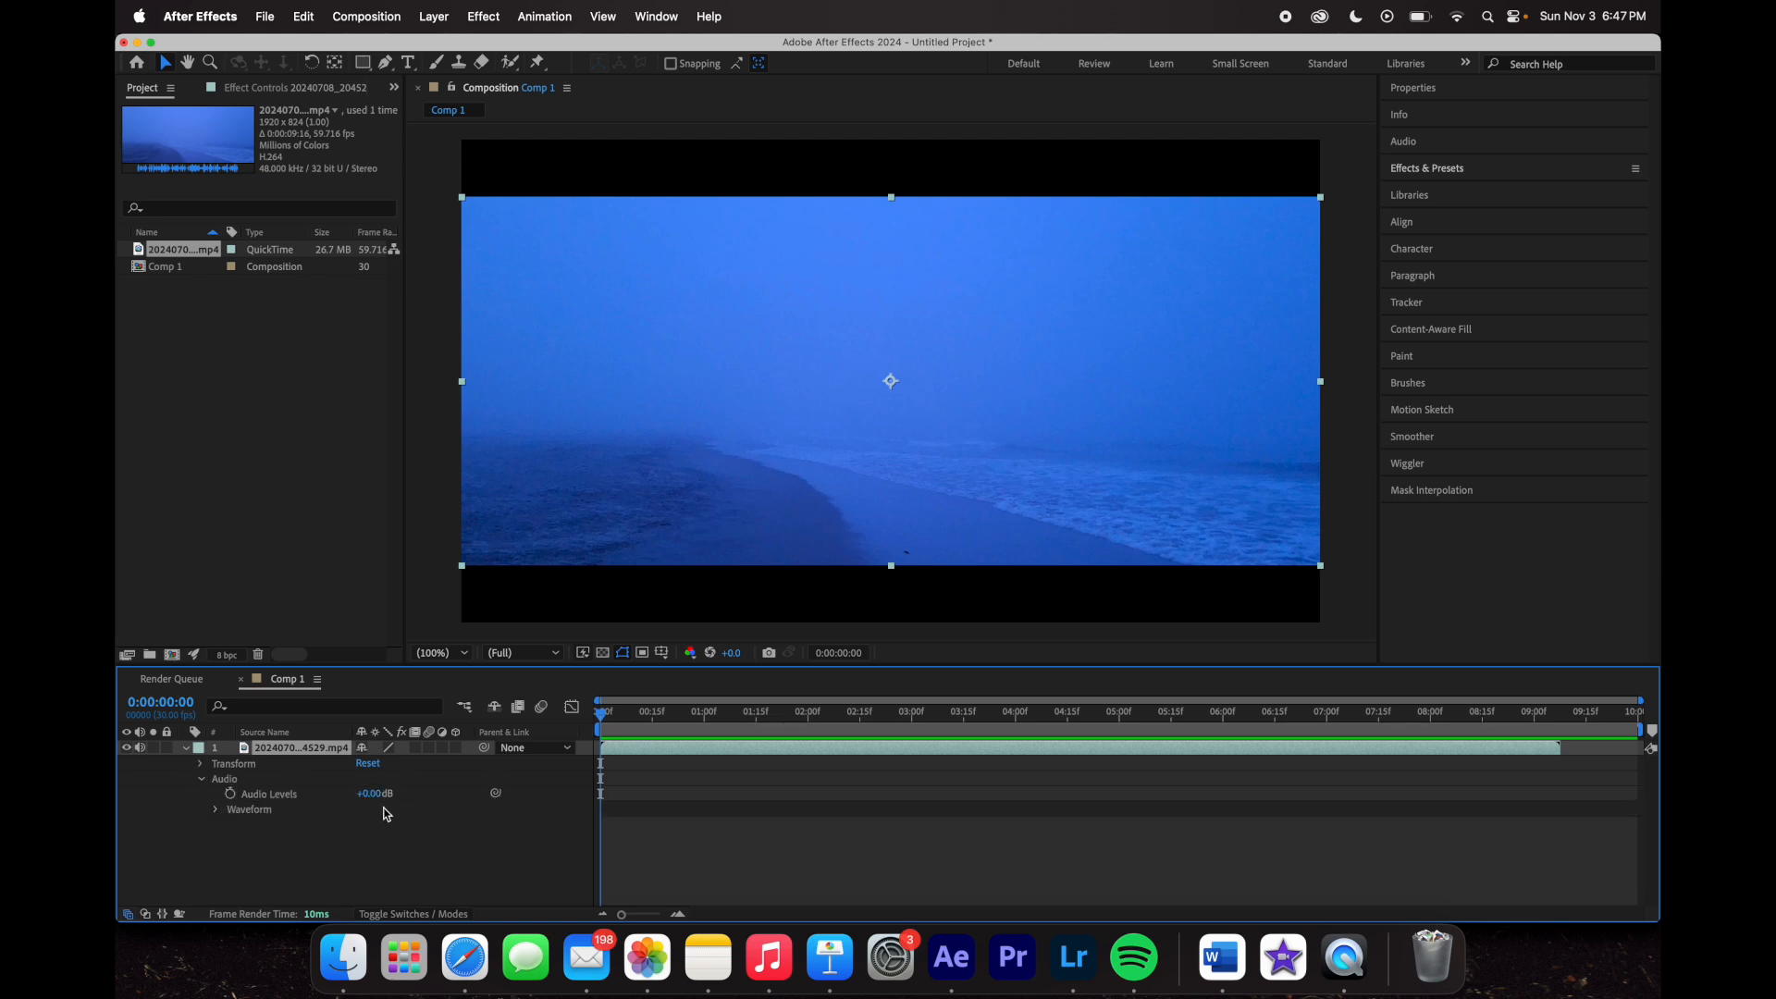
click(202, 783)
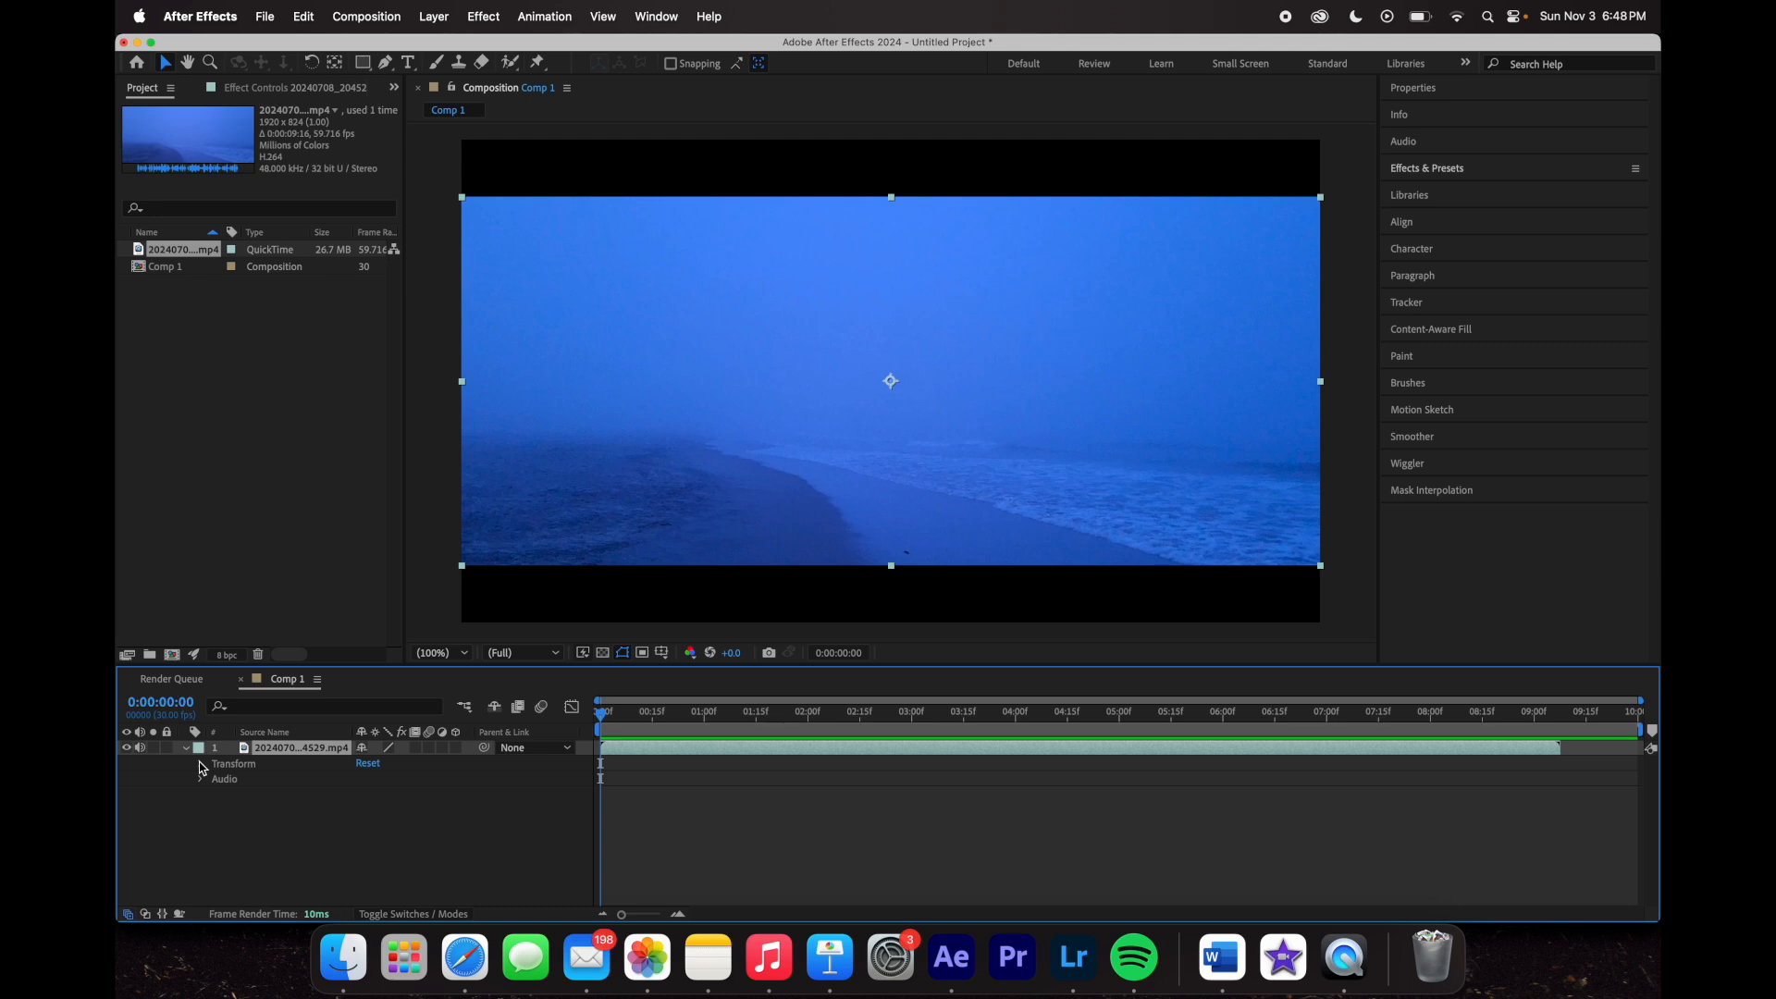
click(201, 765)
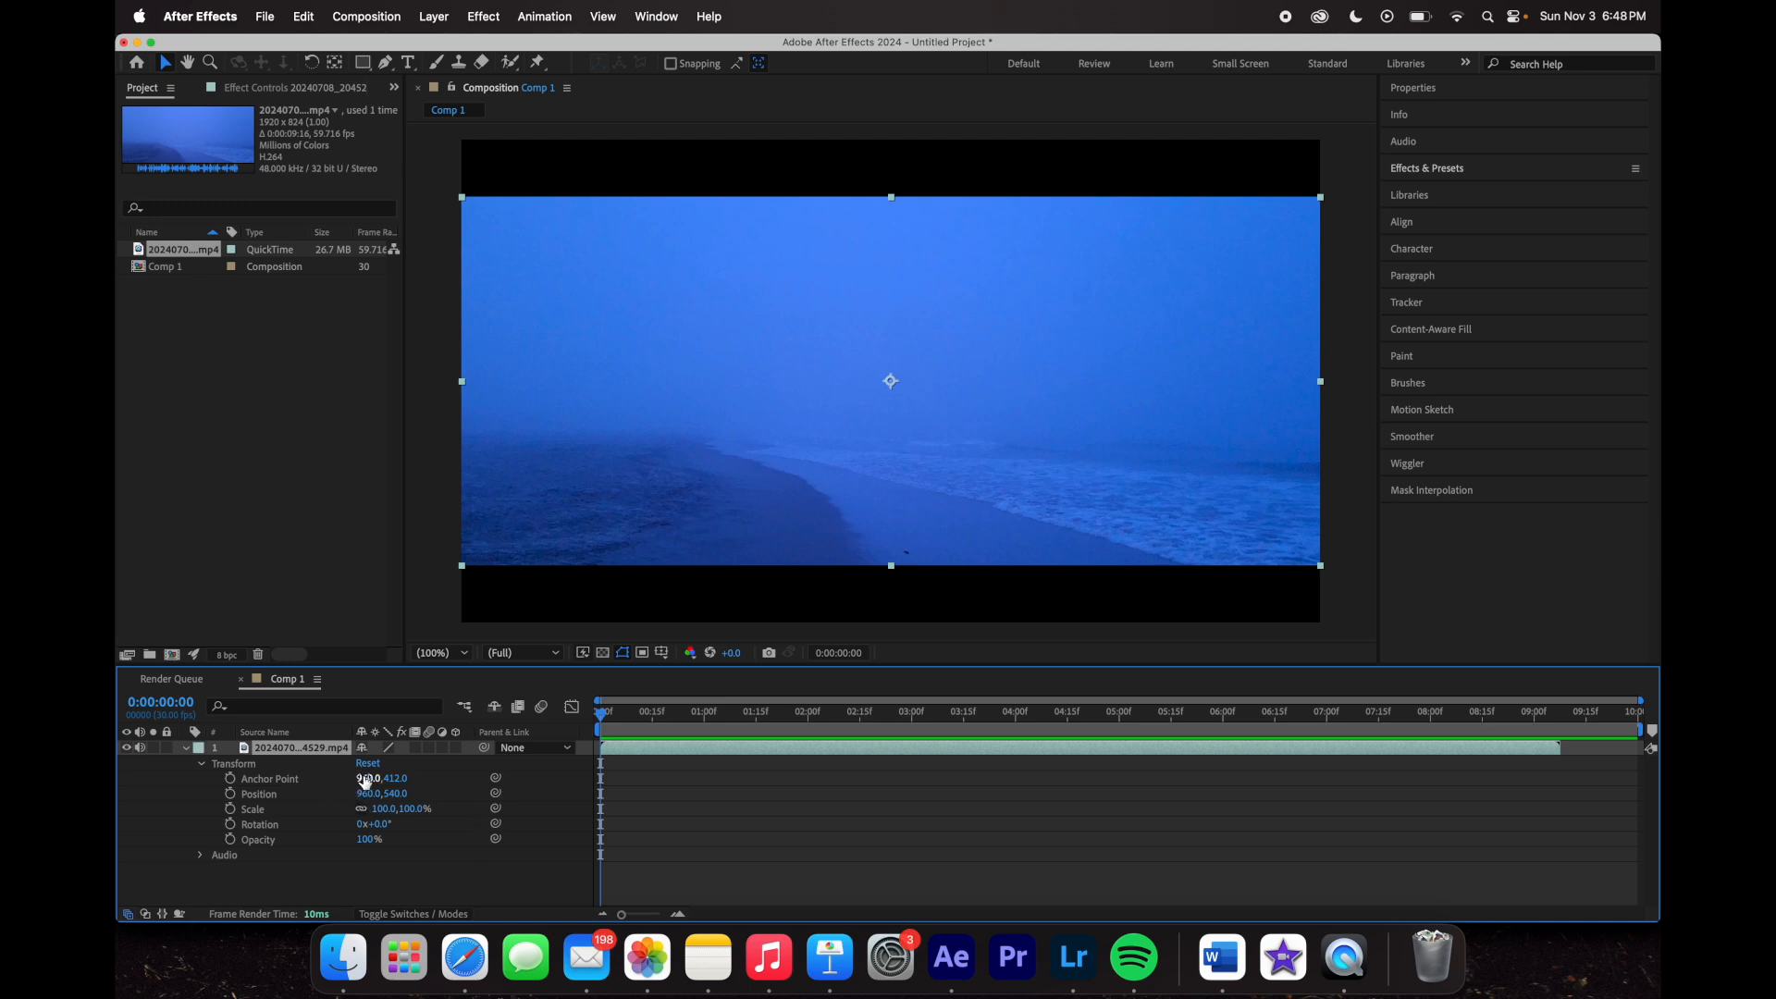
- Try Anchor Point X at 615 and a tilted rotation, then reset rotation to 0°
drag(366, 782, 185, 782)
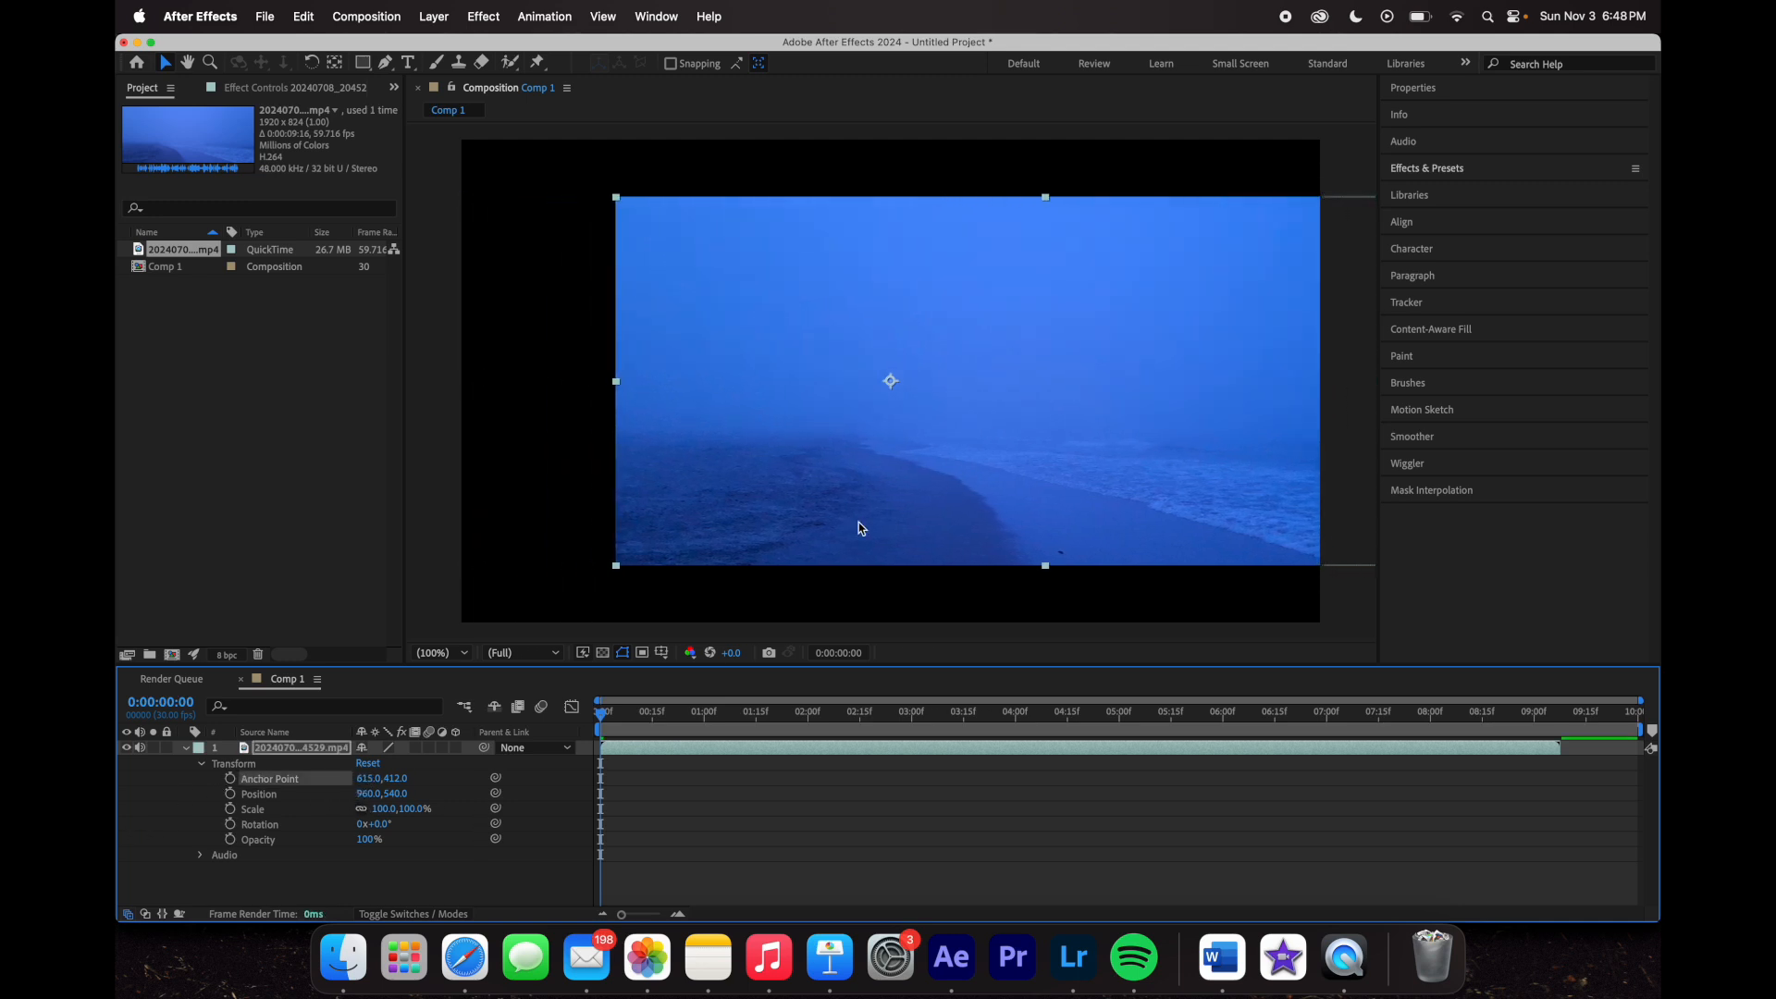
drag(379, 824, 467, 842)
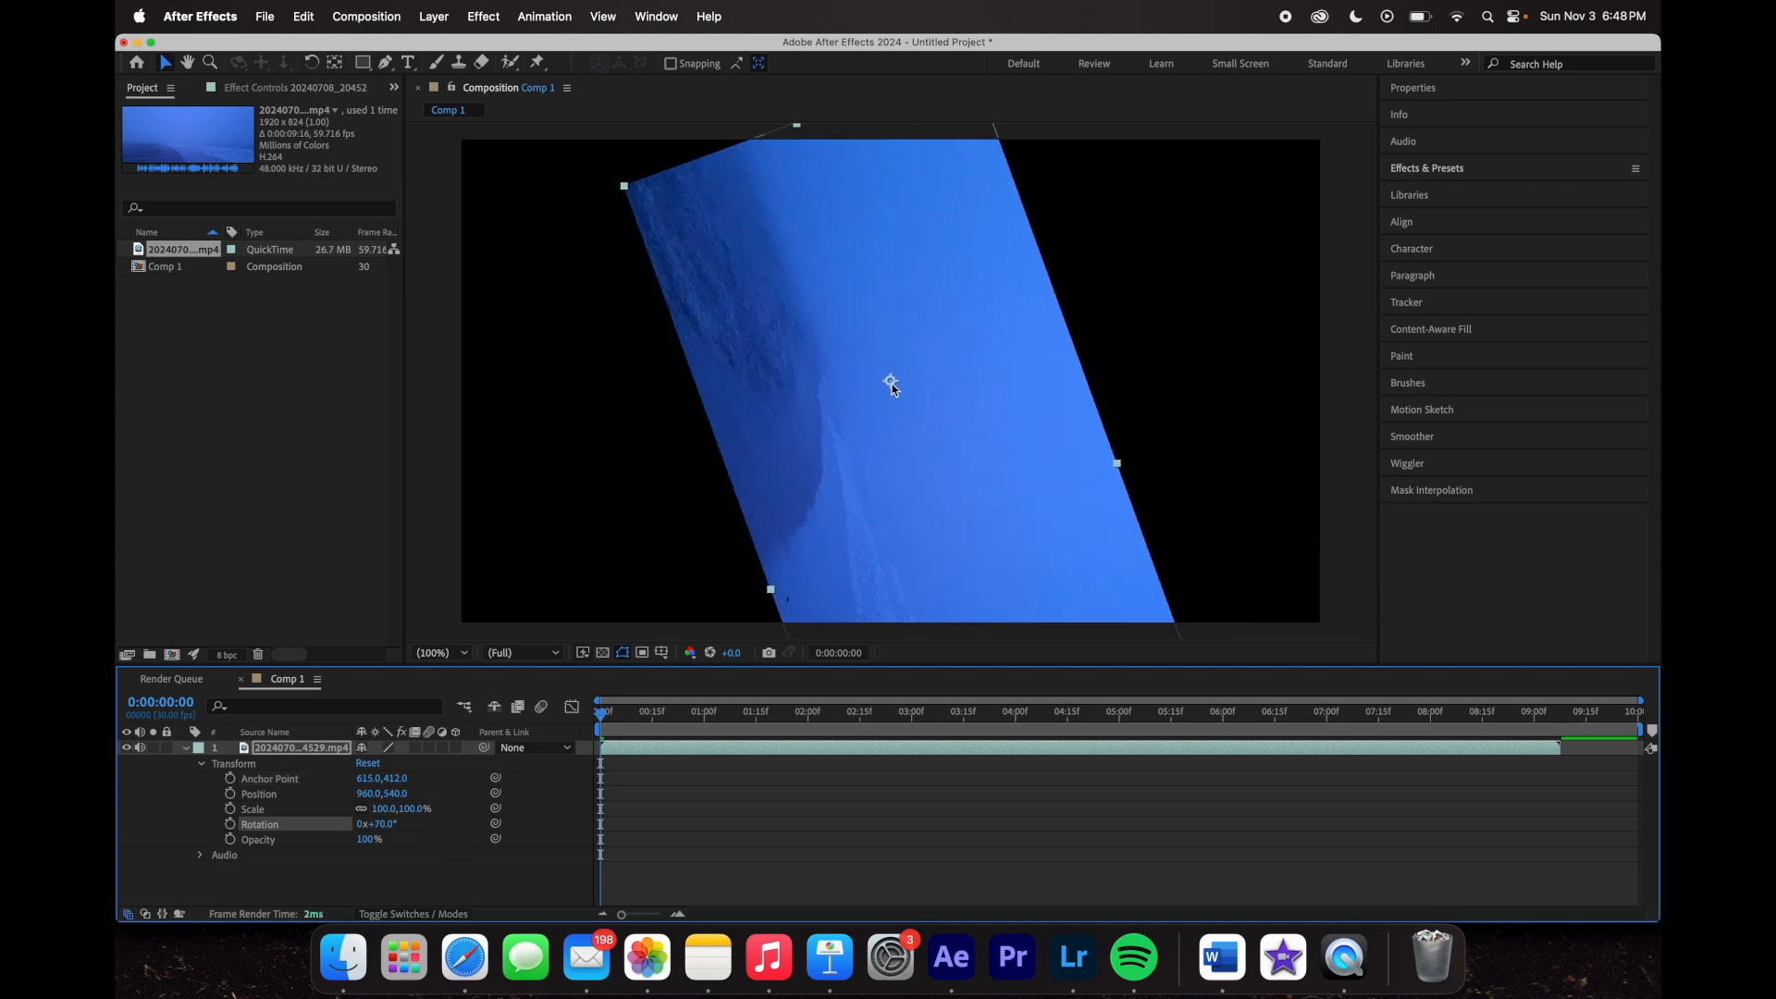
key(super+z)
key(super+z)
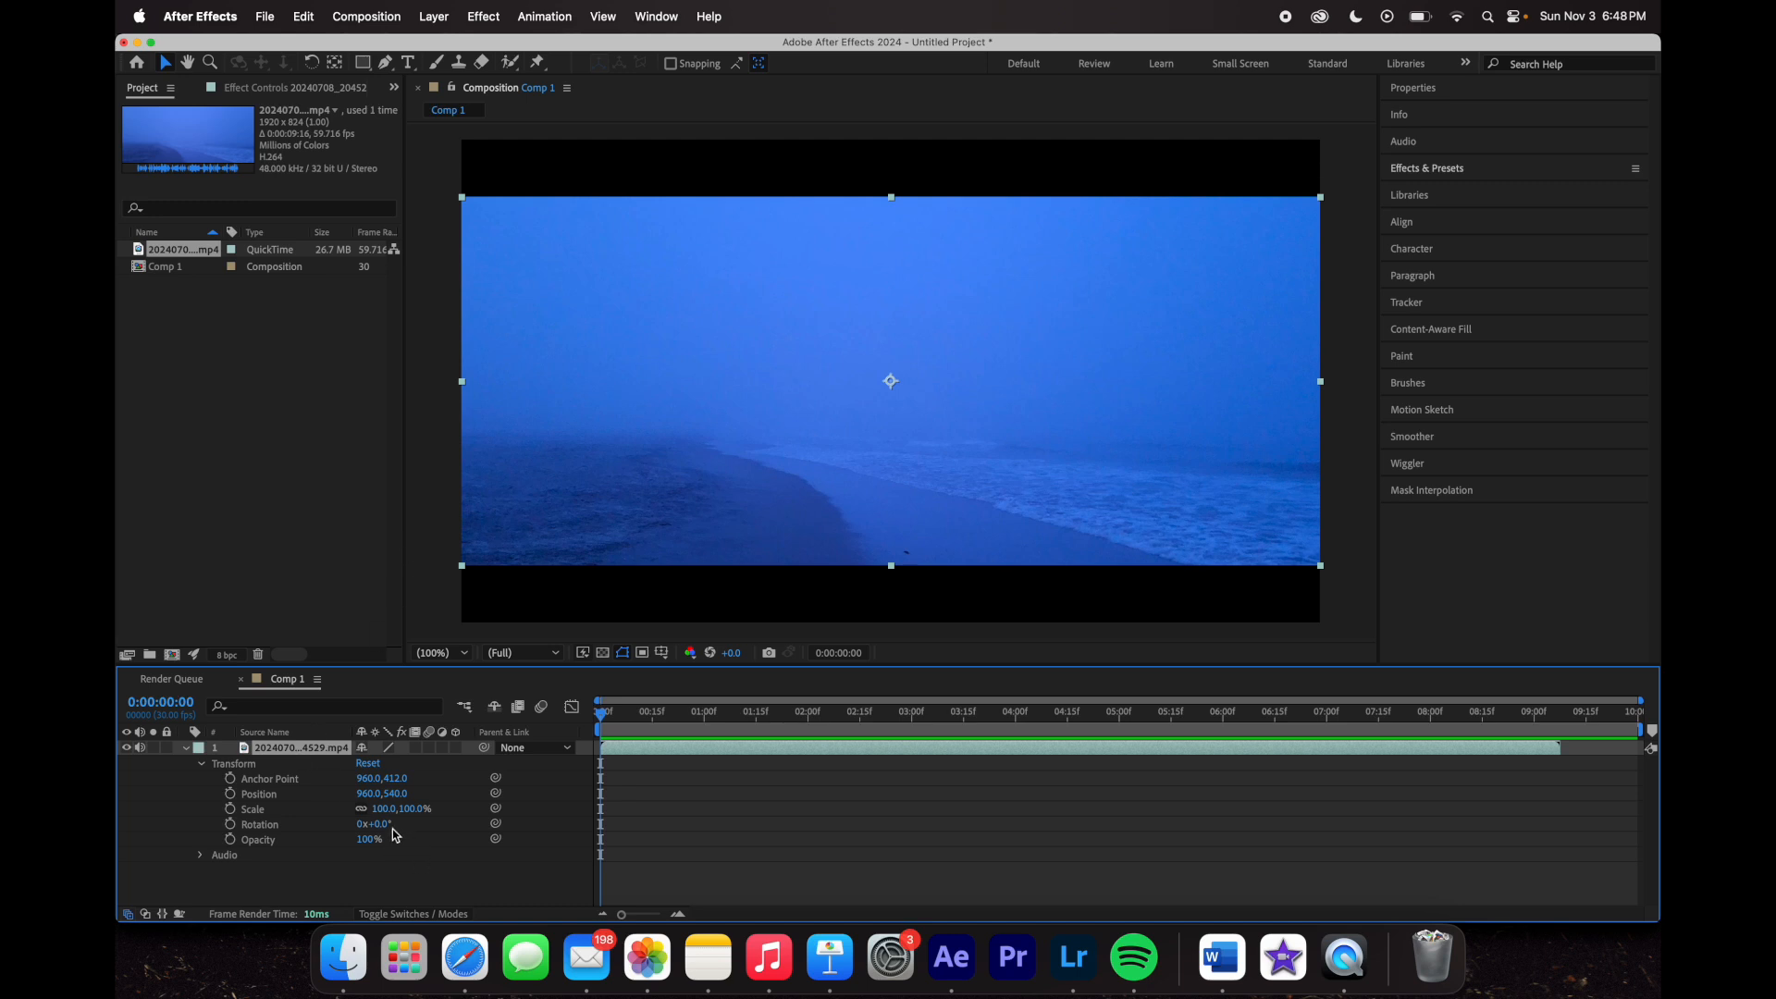
mouse_move(389, 825)
mouse_down()
mouse_move(408, 825)
mouse_move(394, 824)
mouse_up()
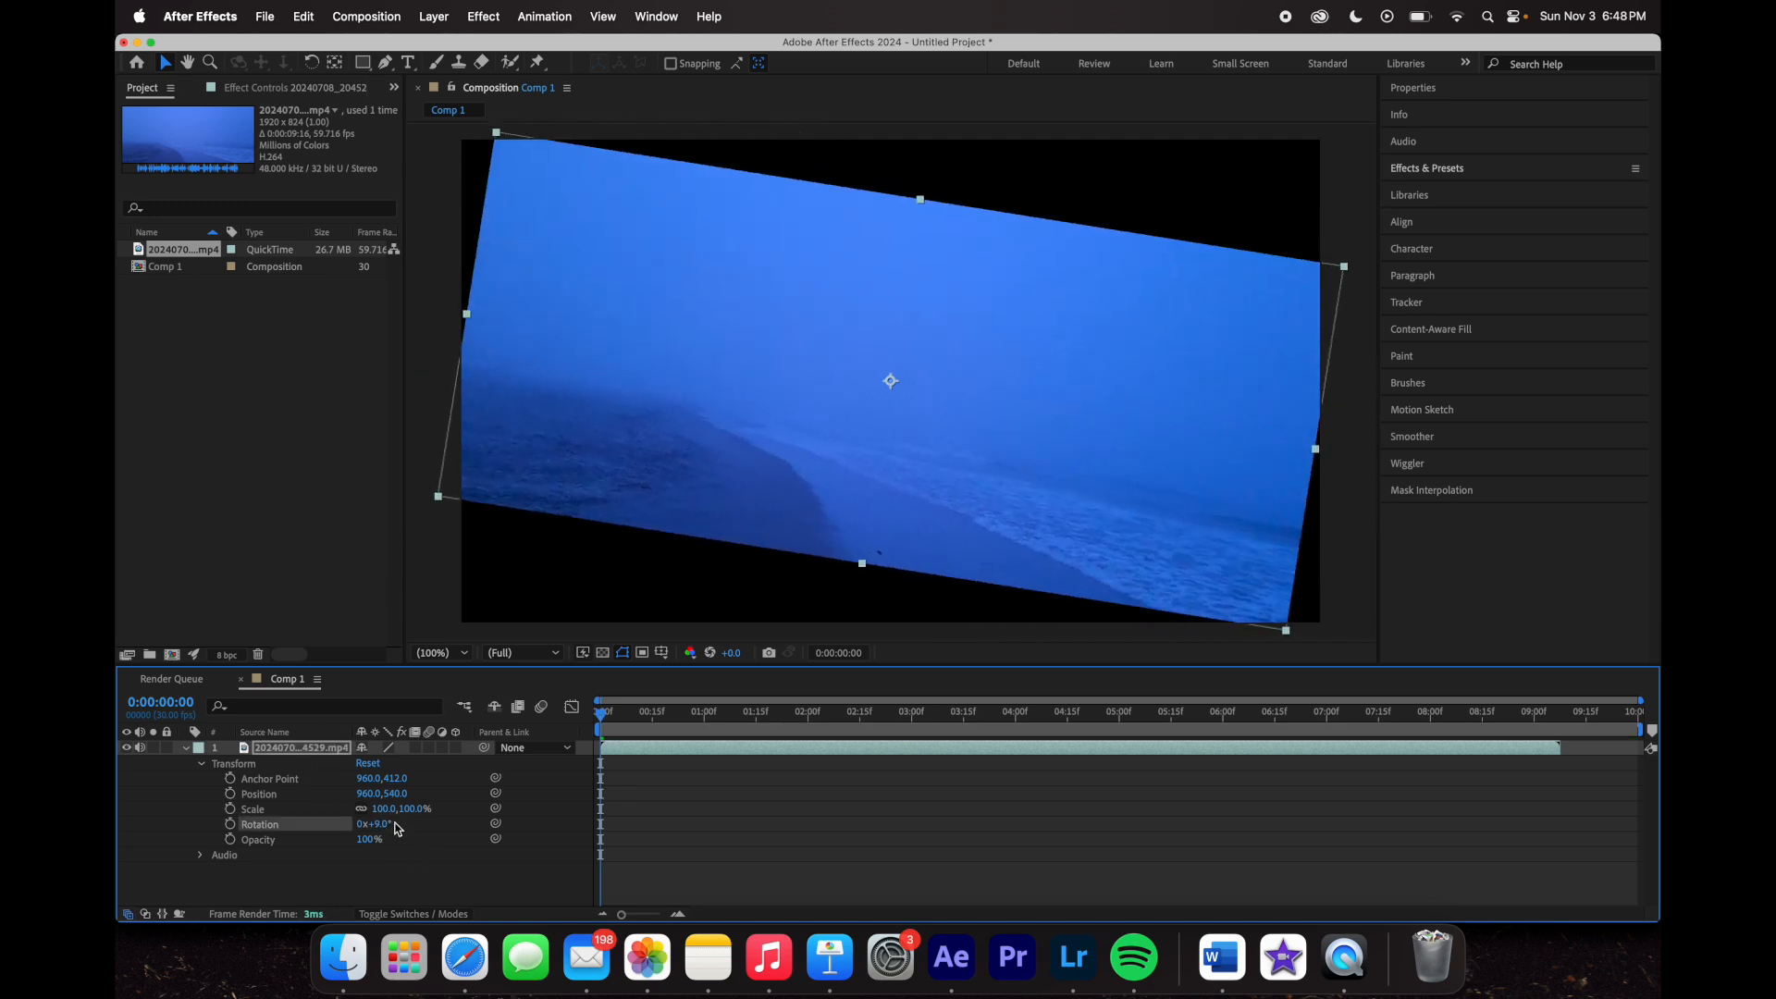
click(369, 763)
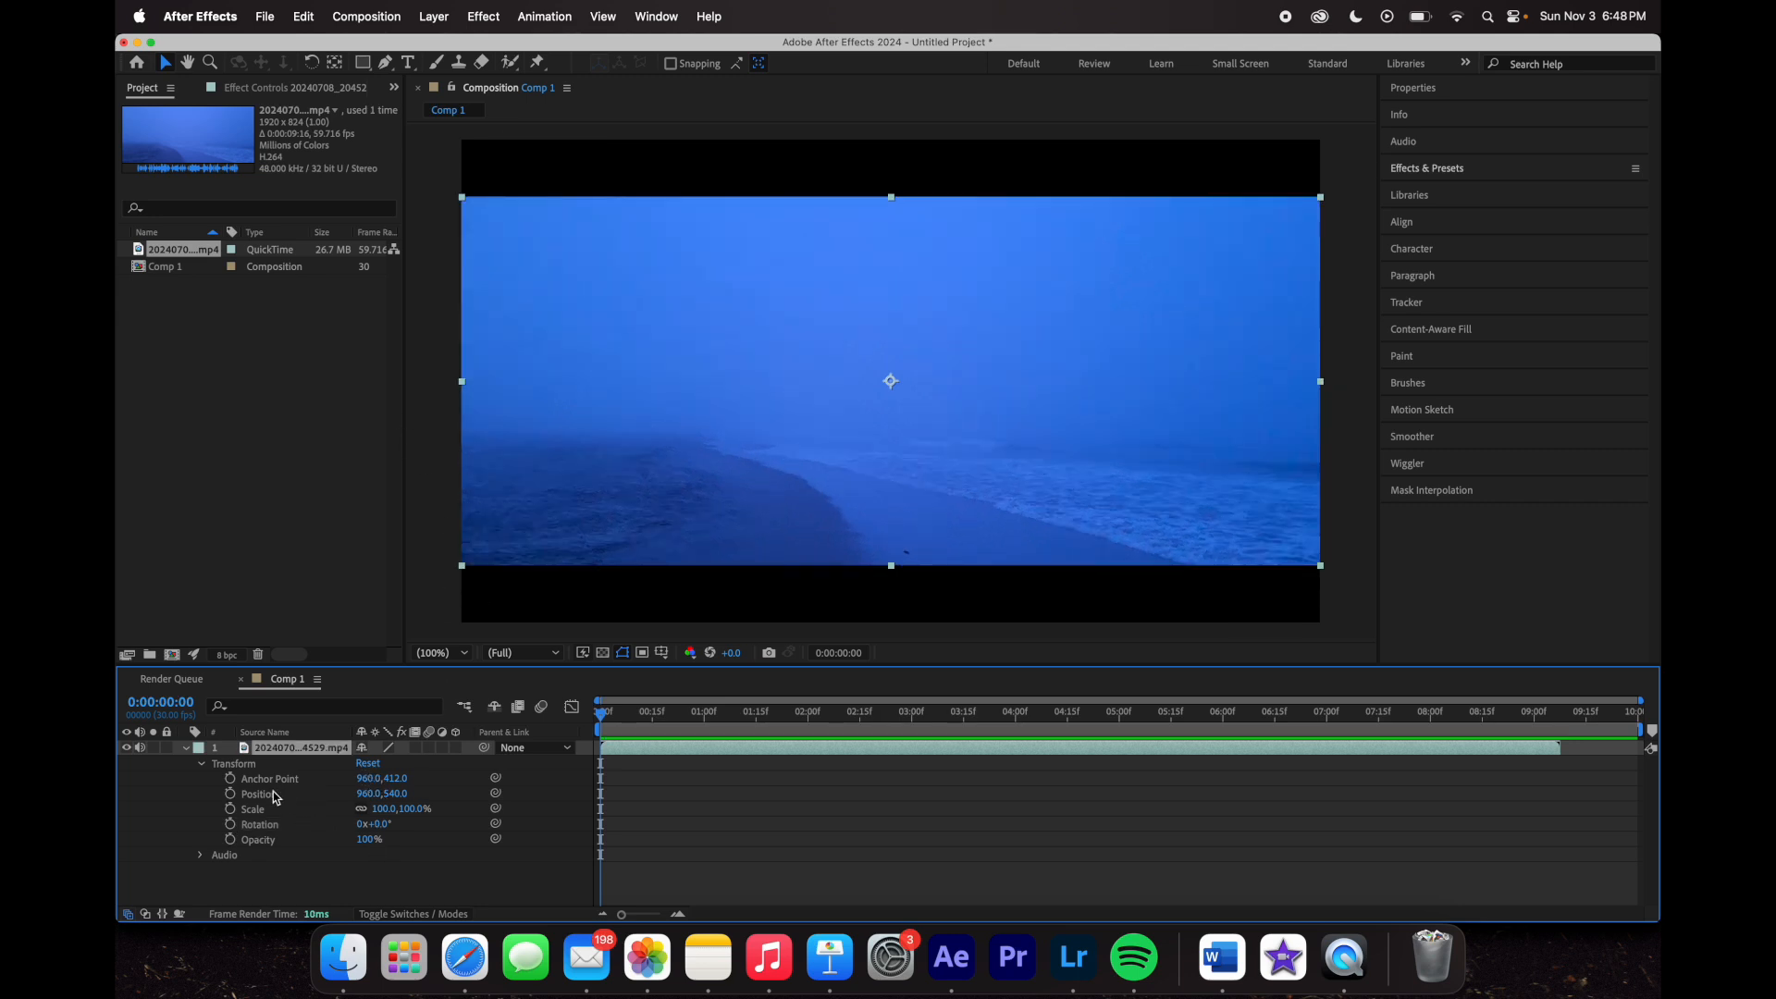
- Try moving the clip to new positions, undo back to centre, then scrub its Scale value
drag(368, 800, 413, 808)
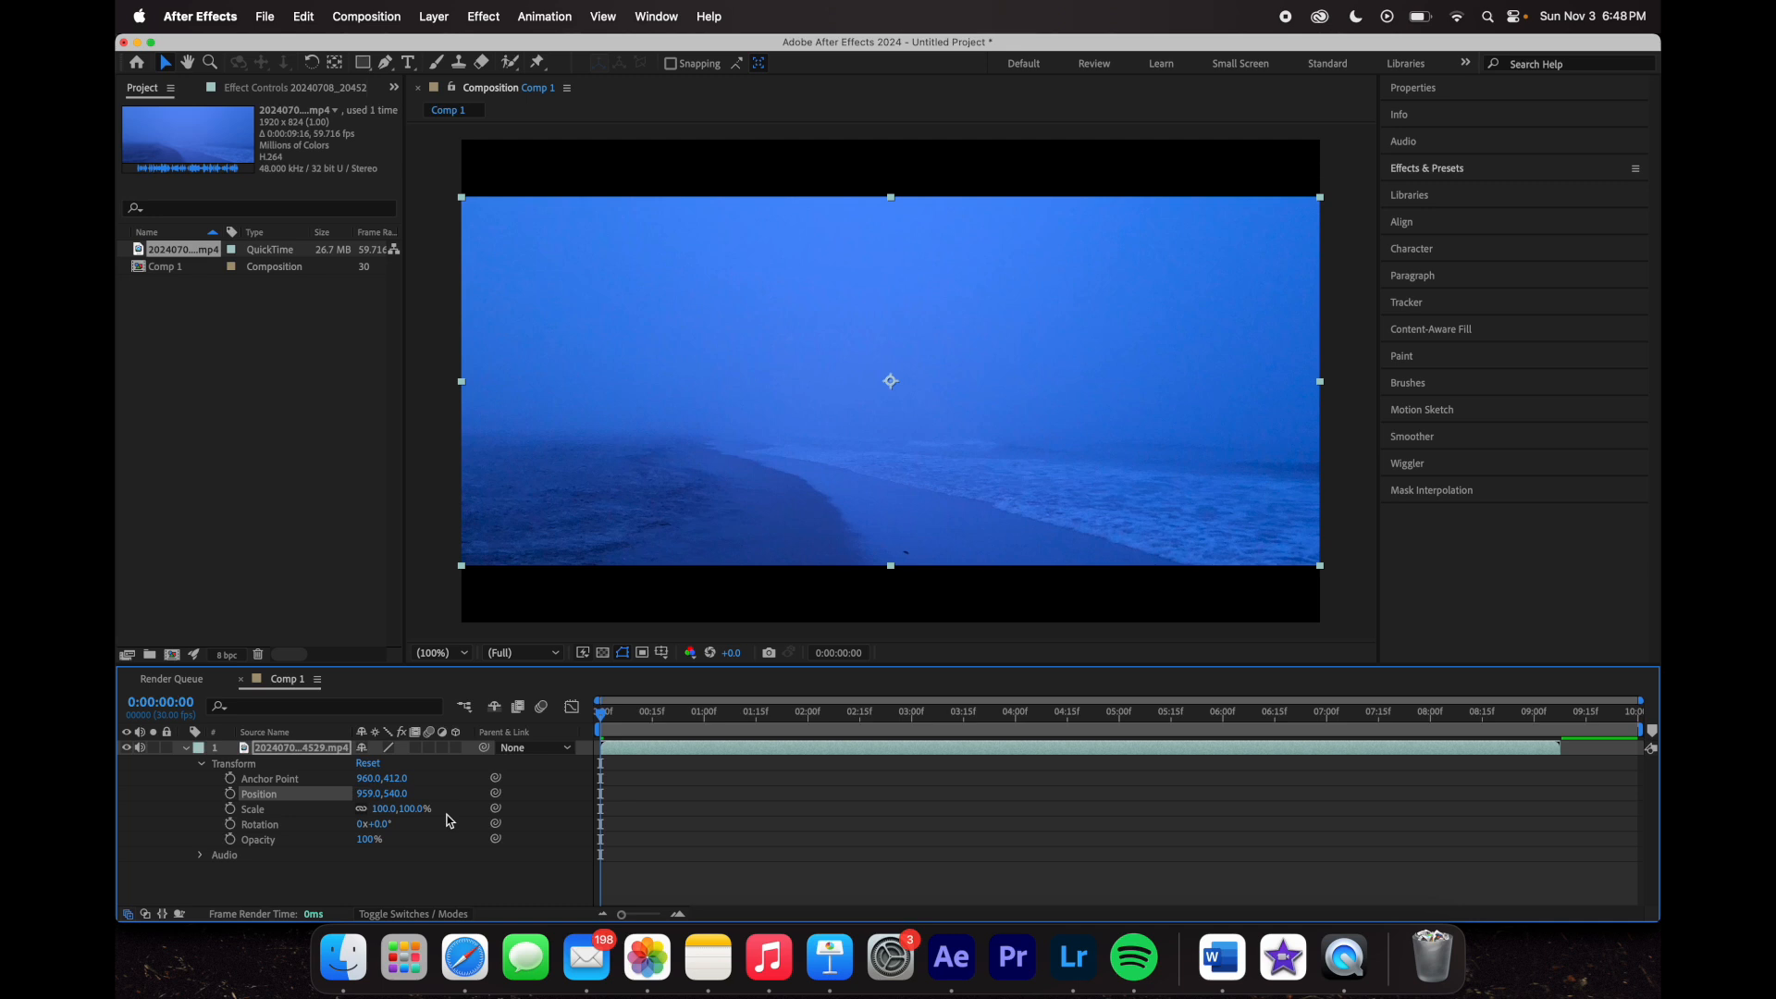
key(super+z)
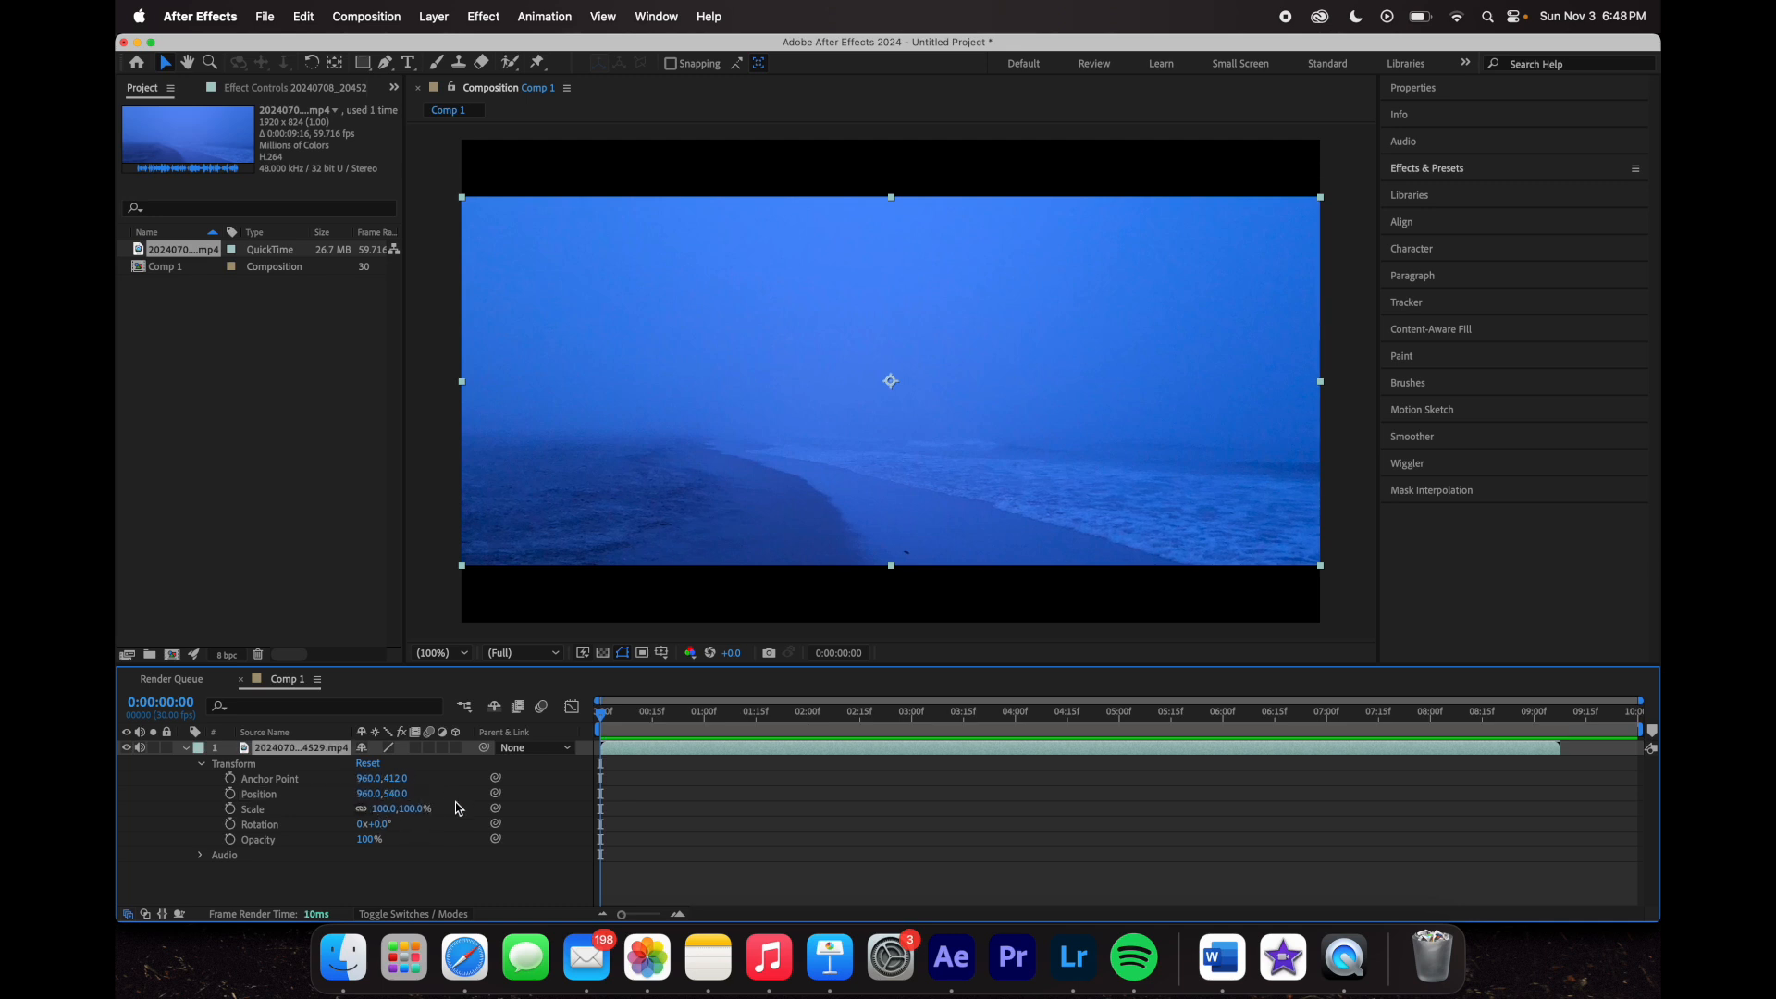
drag(710, 443, 731, 445)
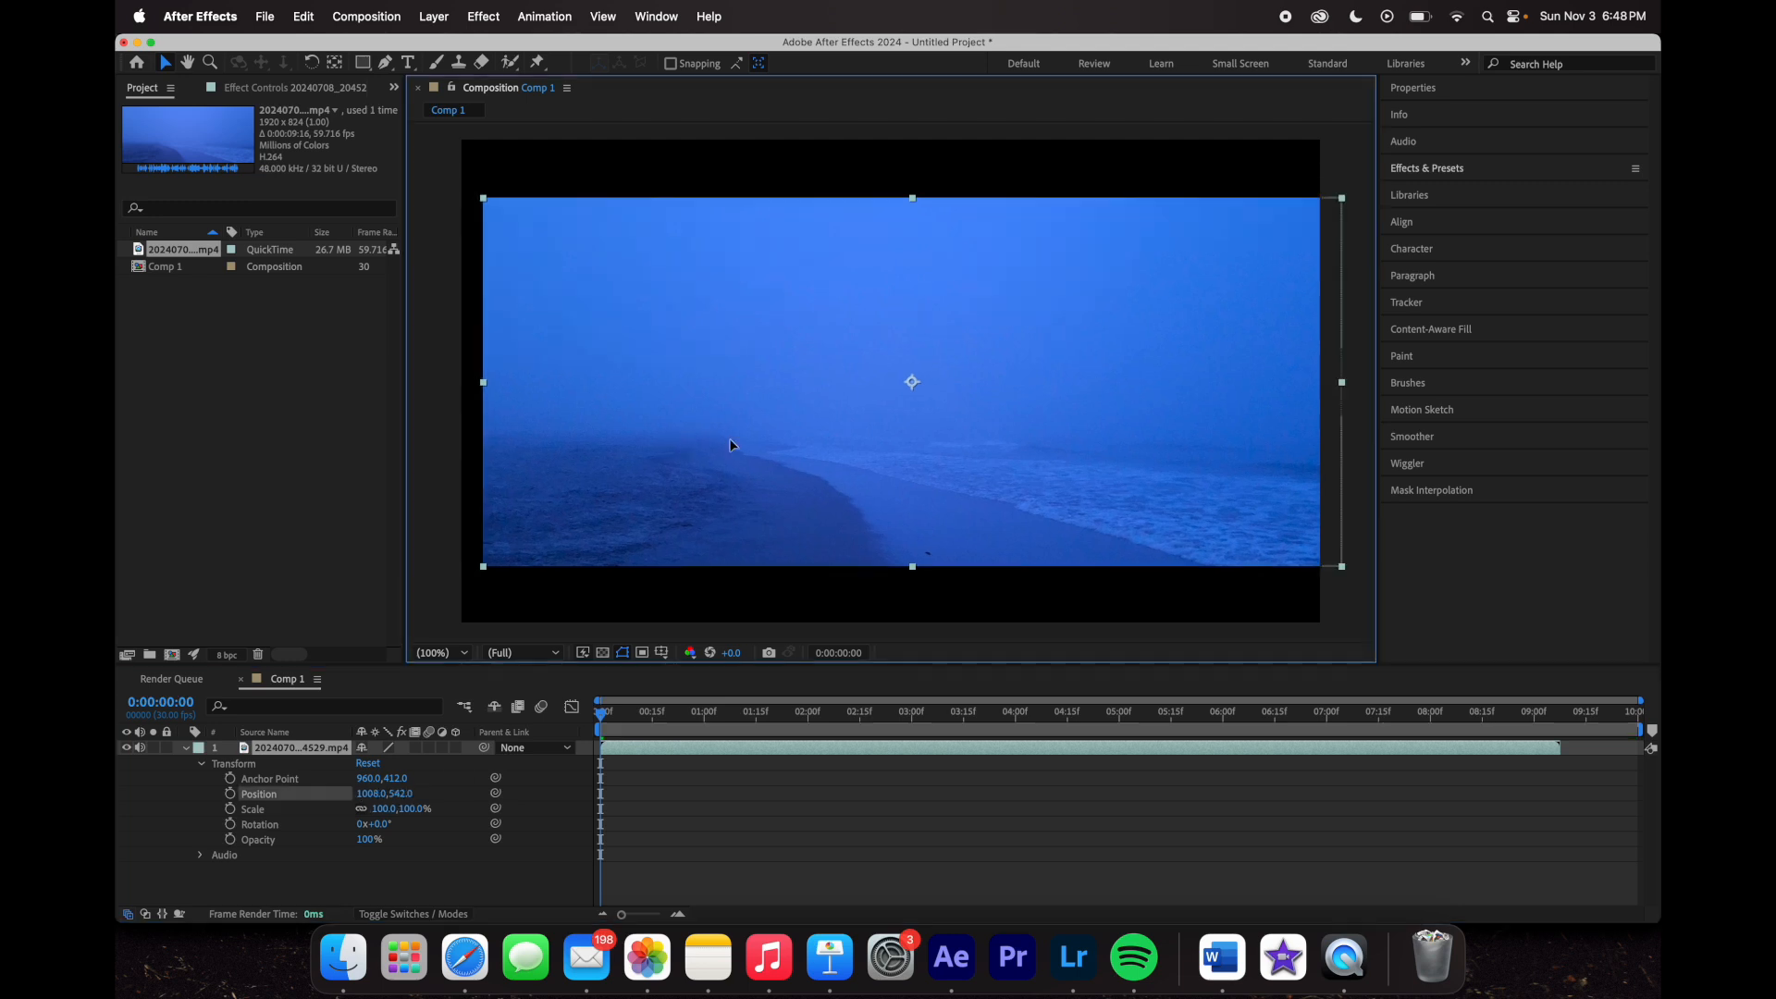
key(super+z)
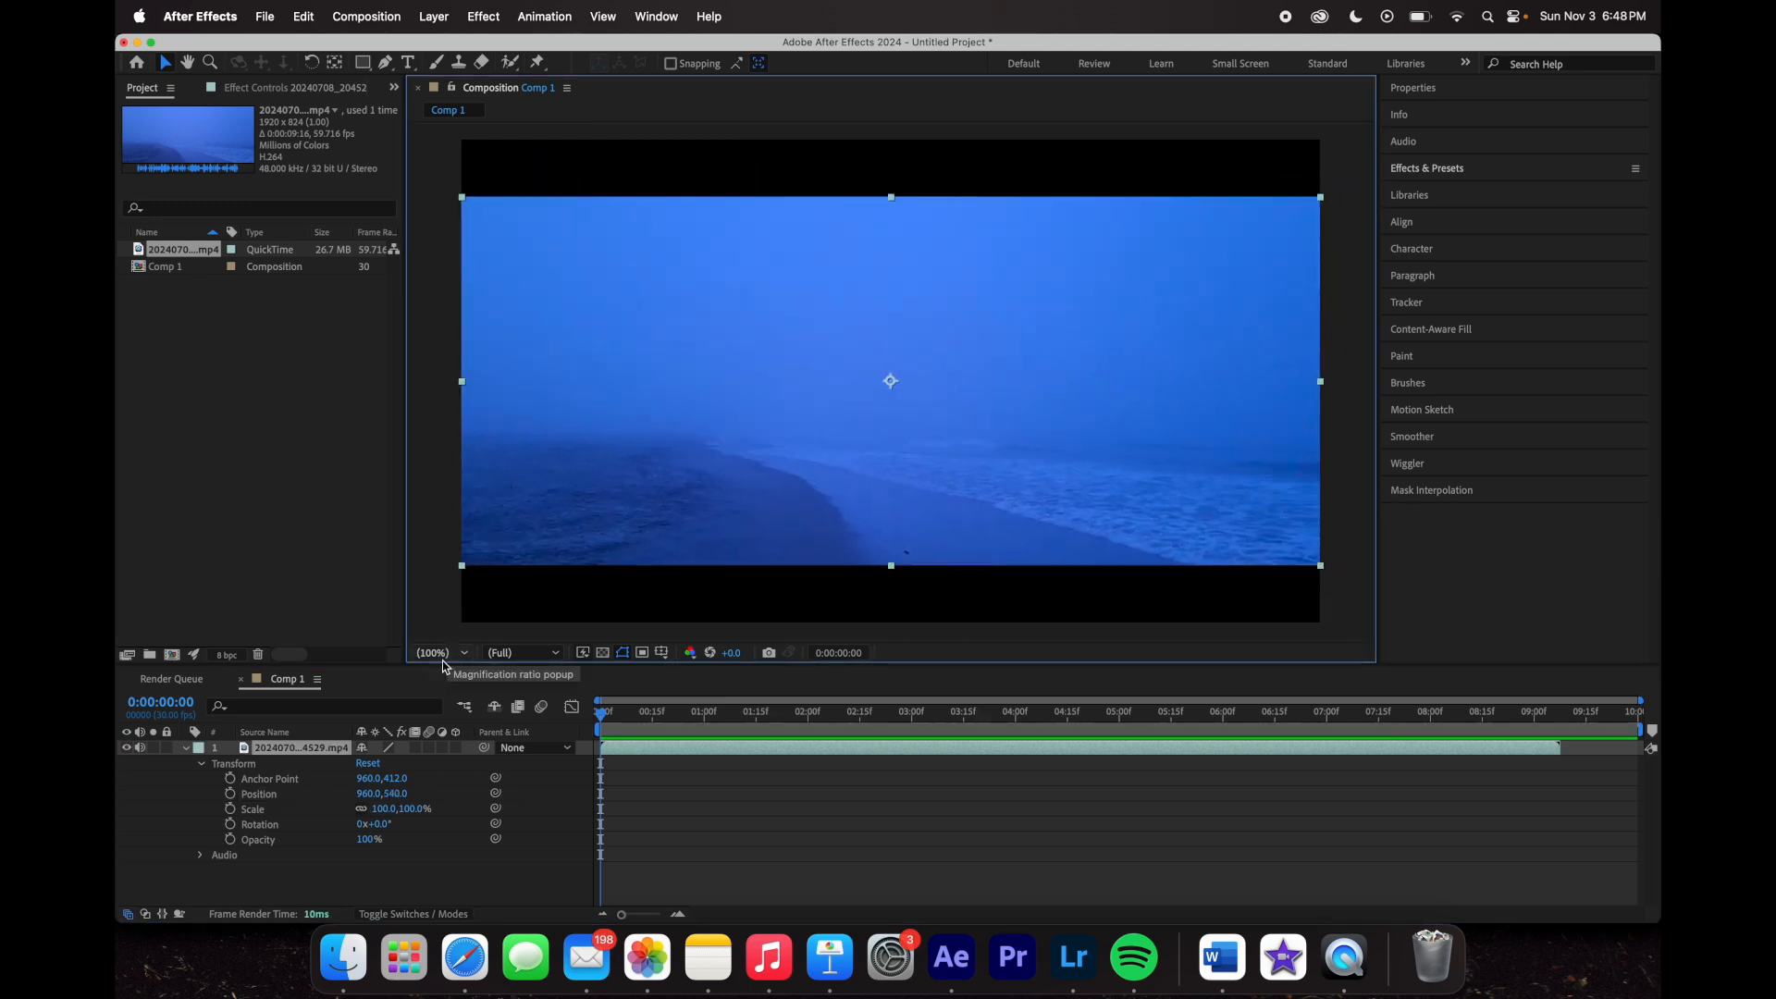
drag(368, 794, 280, 837)
drag(396, 793, 237, 796)
key(super+z)
key(super+z)
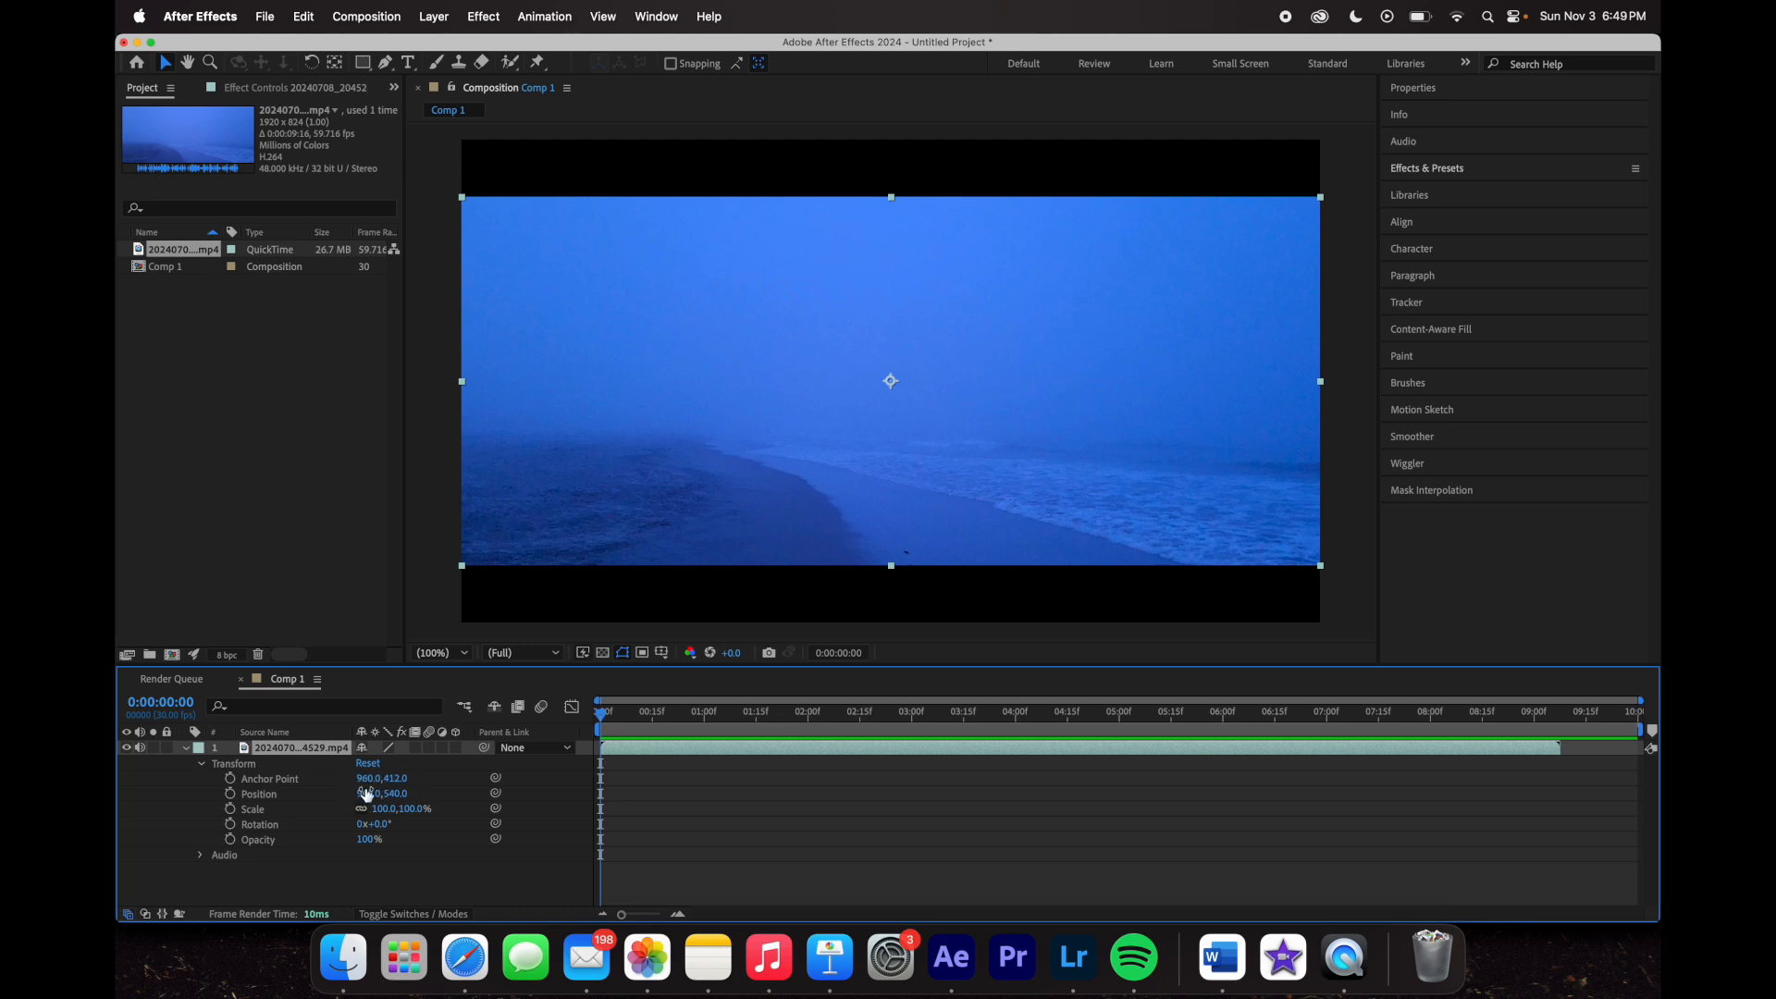
drag(380, 817, 157, 794)
drag(464, 382, 1323, 525)
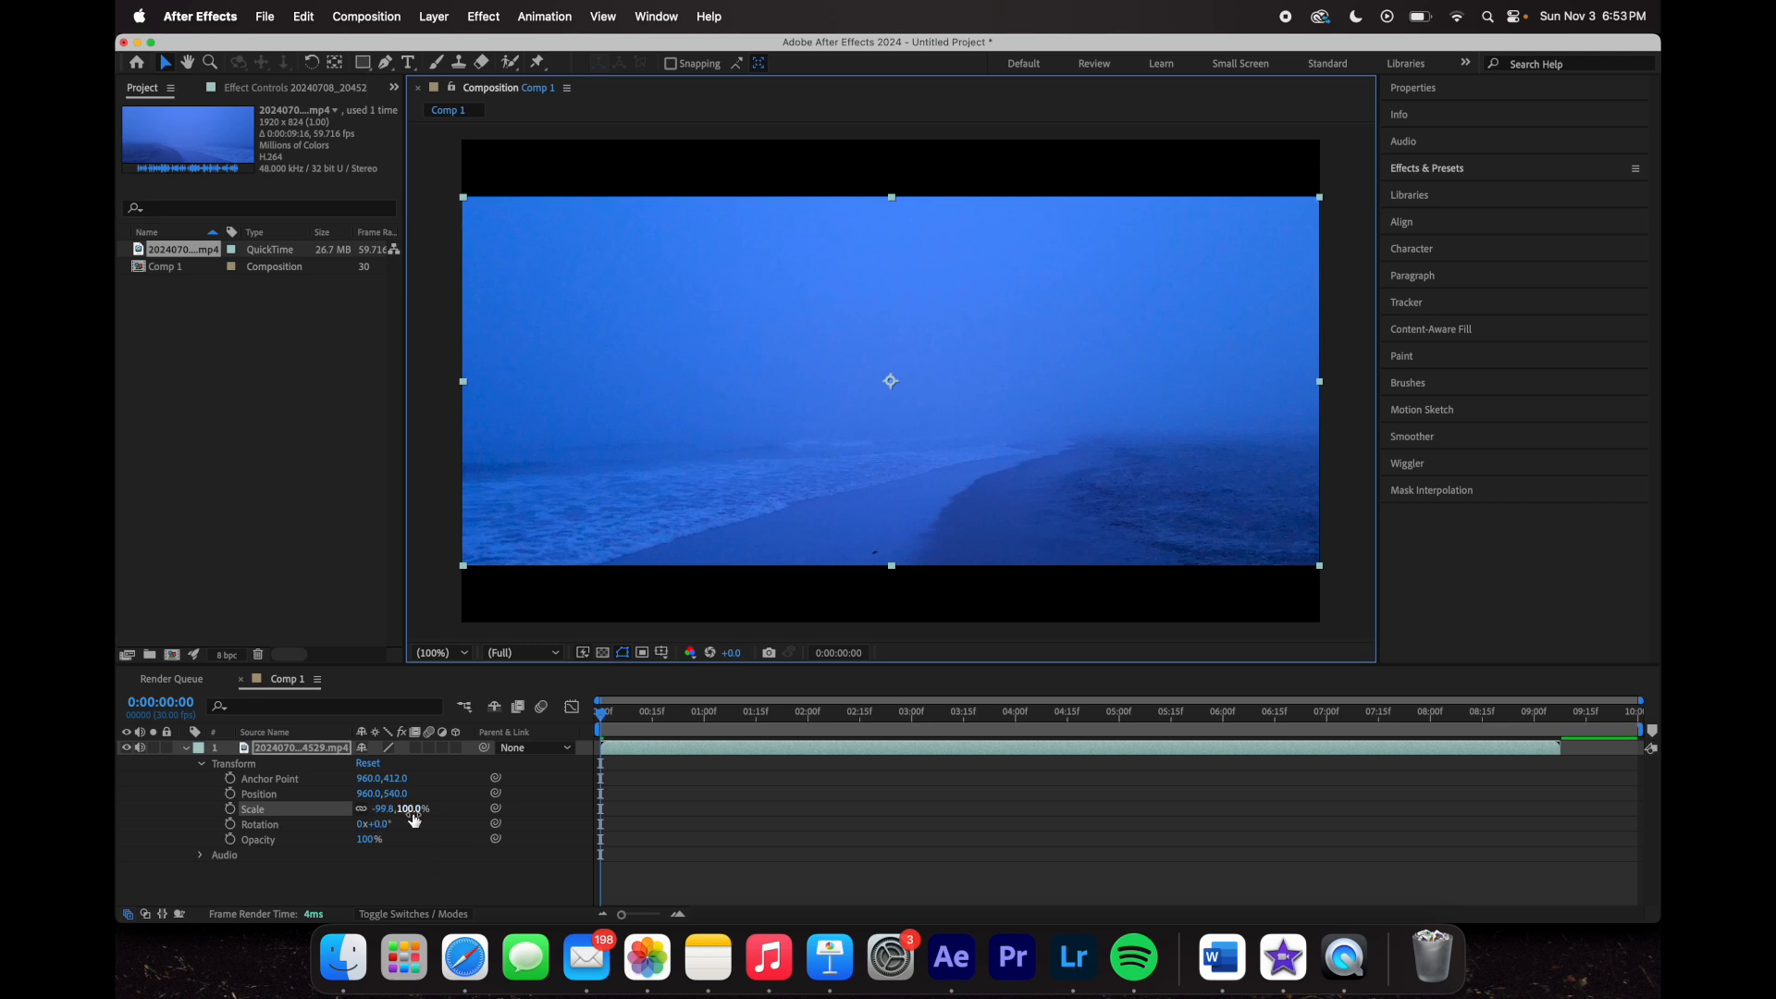
mouse_move(386, 810)
mouse_down()
mouse_move(367, 811)
mouse_move(387, 810)
mouse_up()
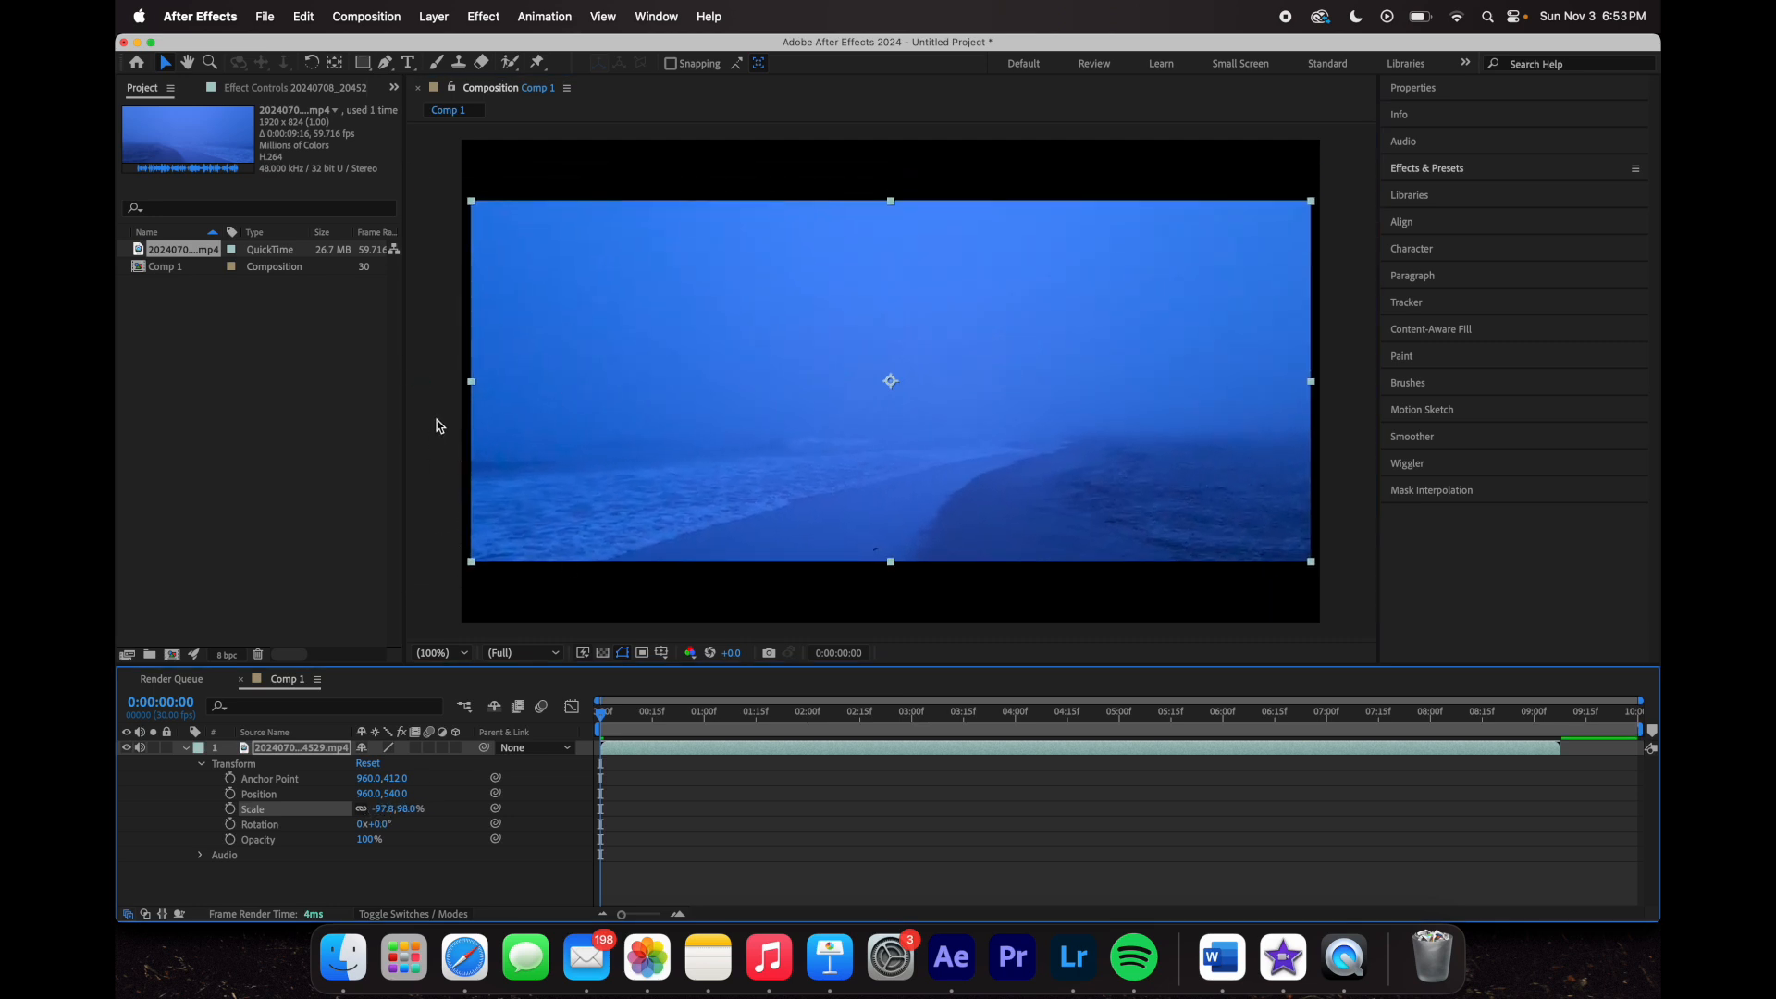
click(472, 382)
drag(471, 382, 469, 383)
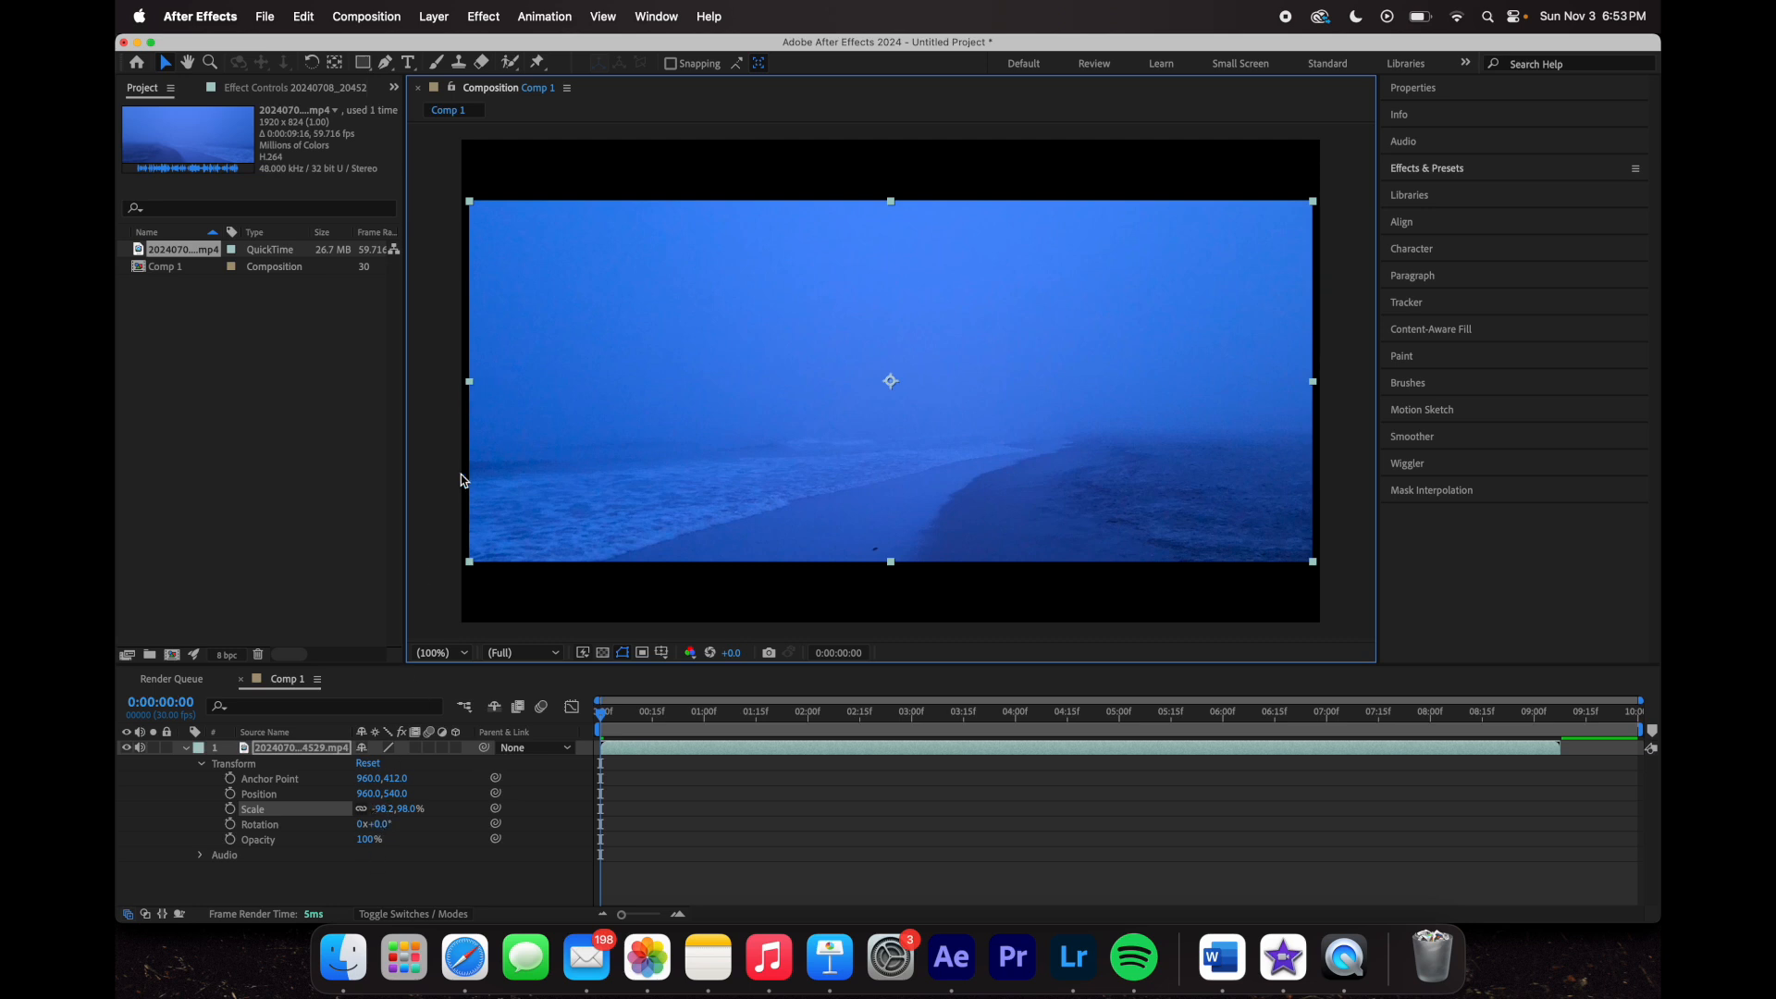
drag(470, 381, 471, 383)
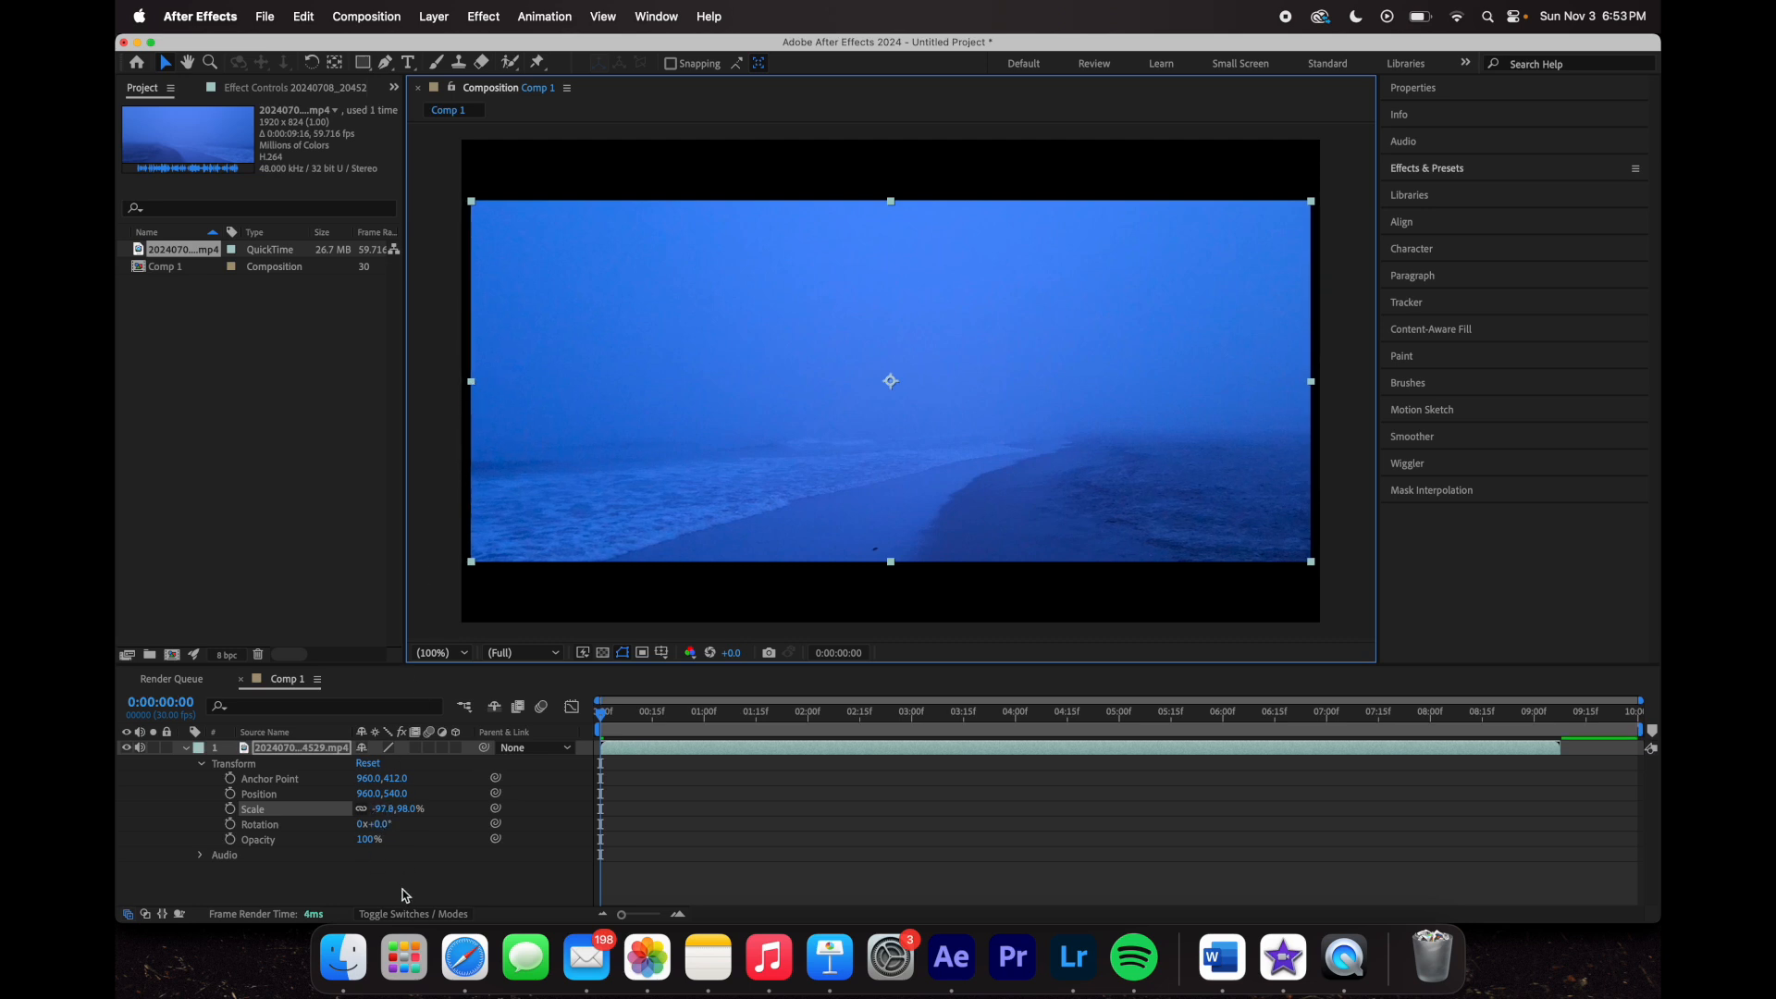
click(379, 811)
text(-98)
key(Return)
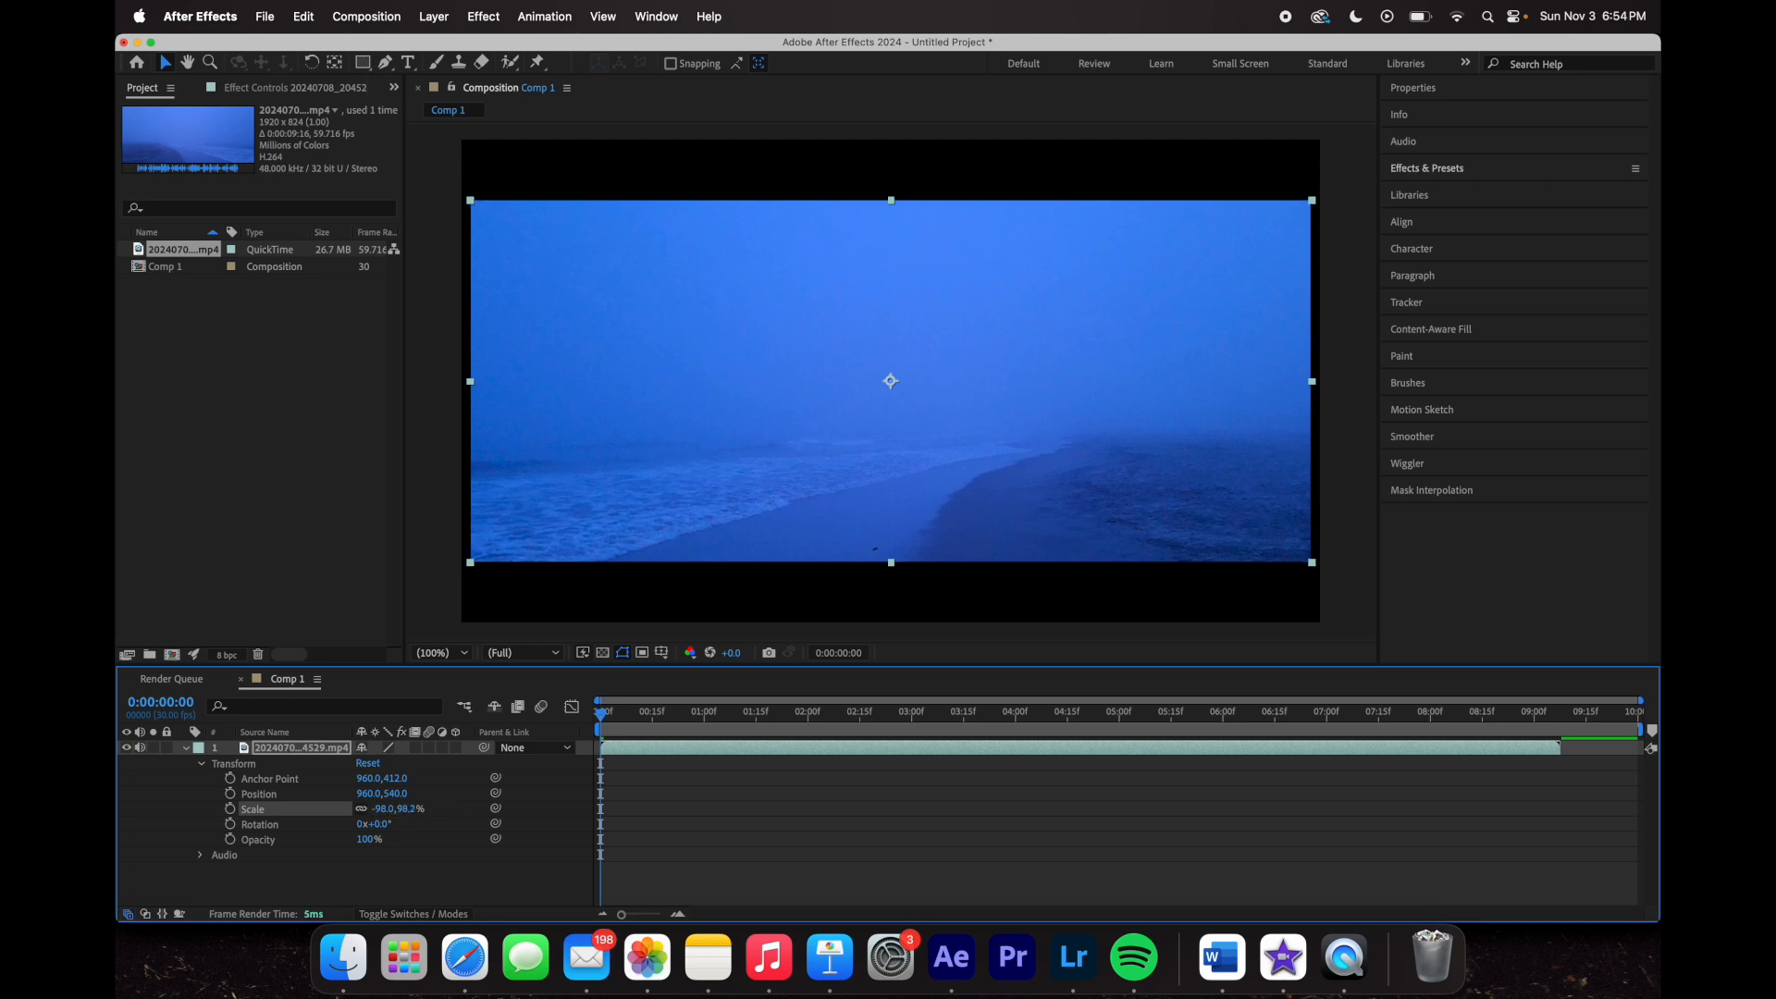
click(405, 811)
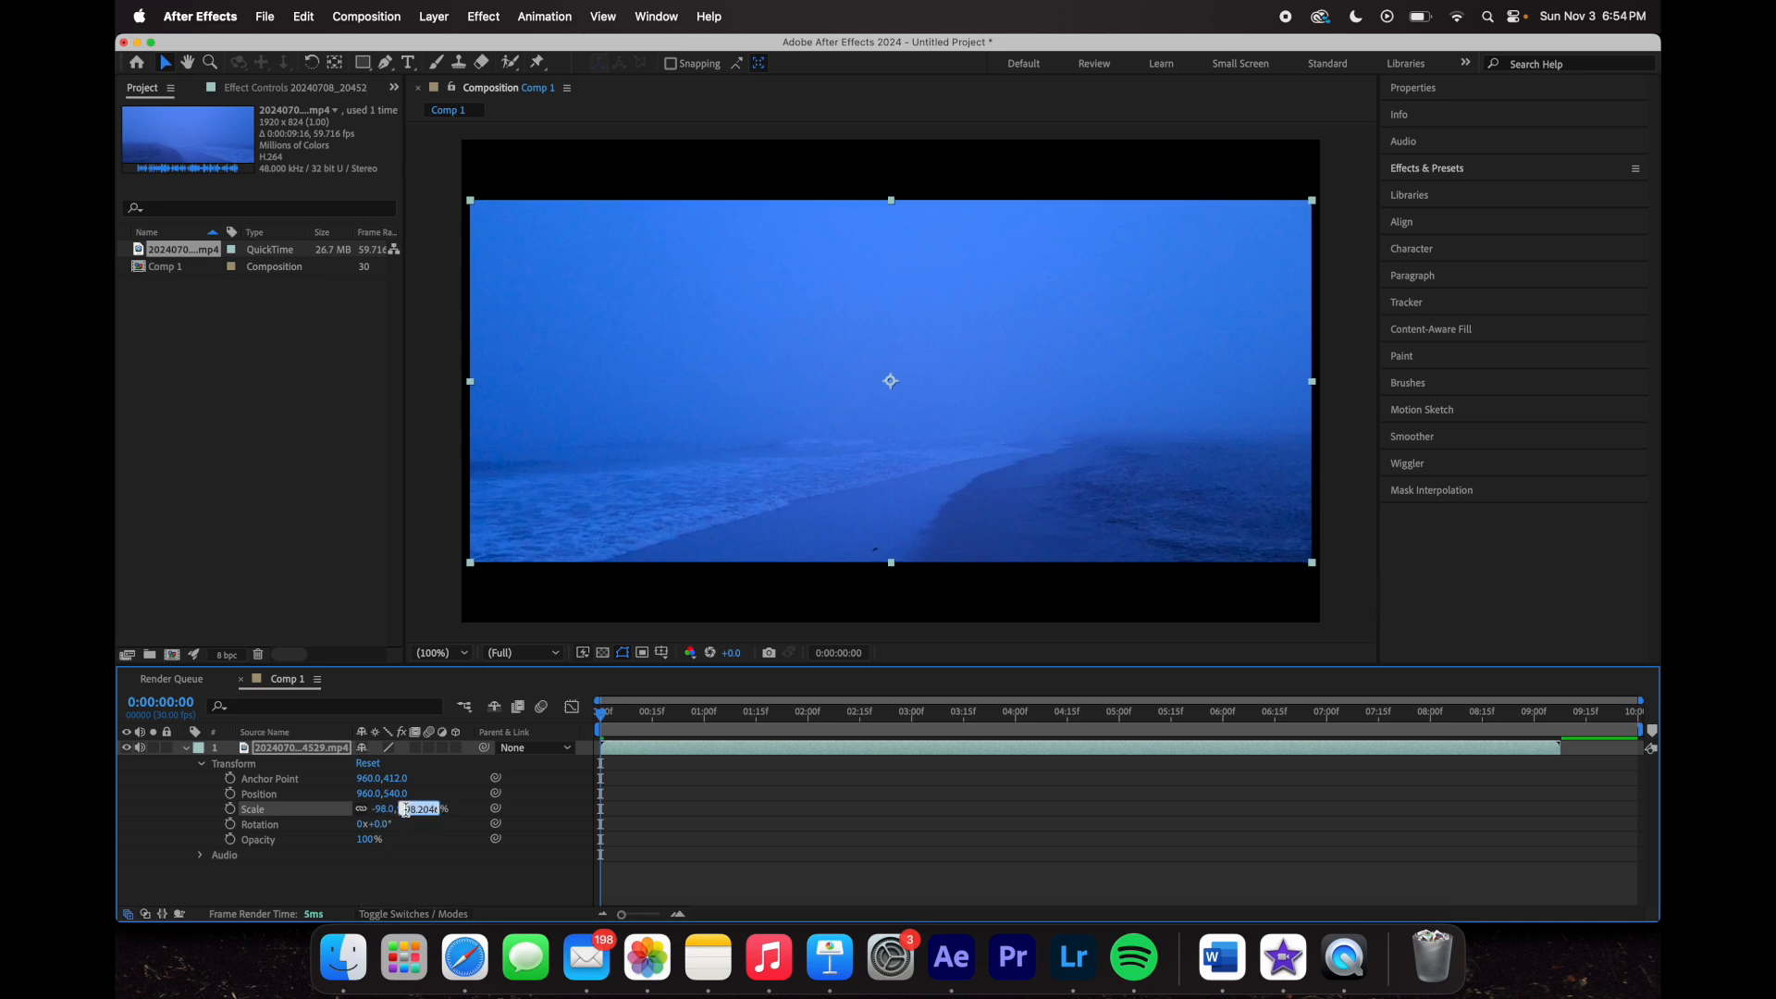
click(468, 870)
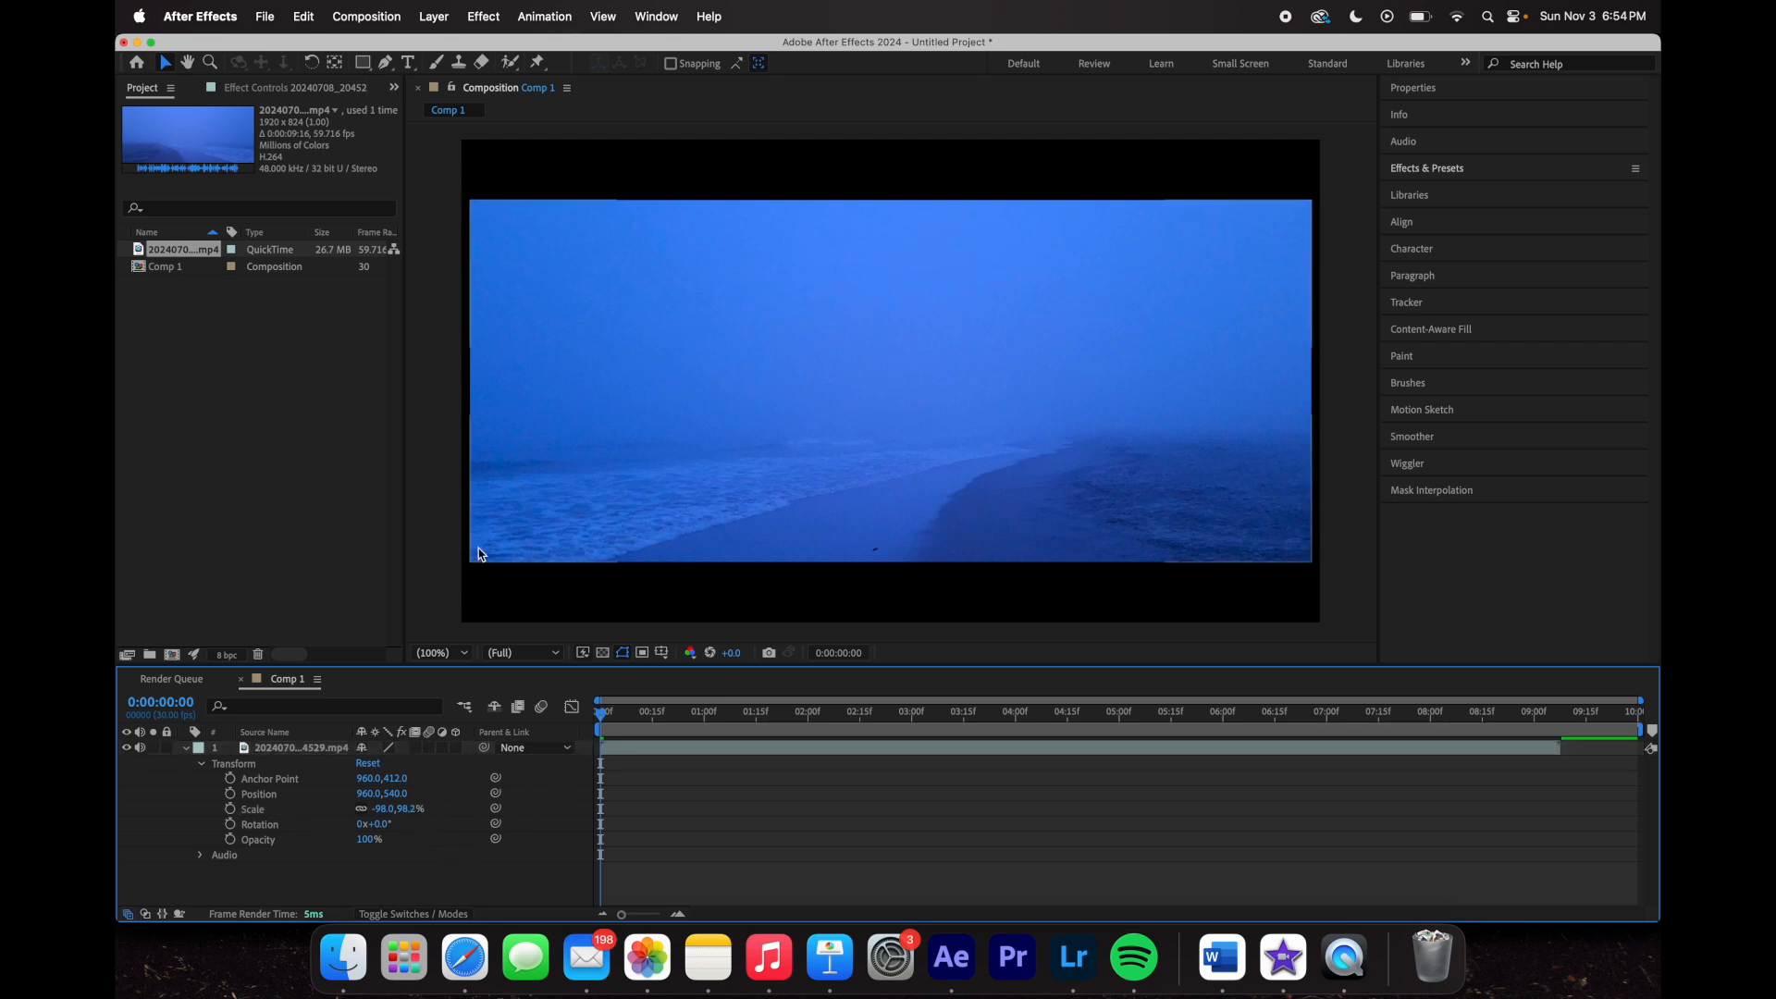
key(super+z)
key(super+z)
key(super+z)
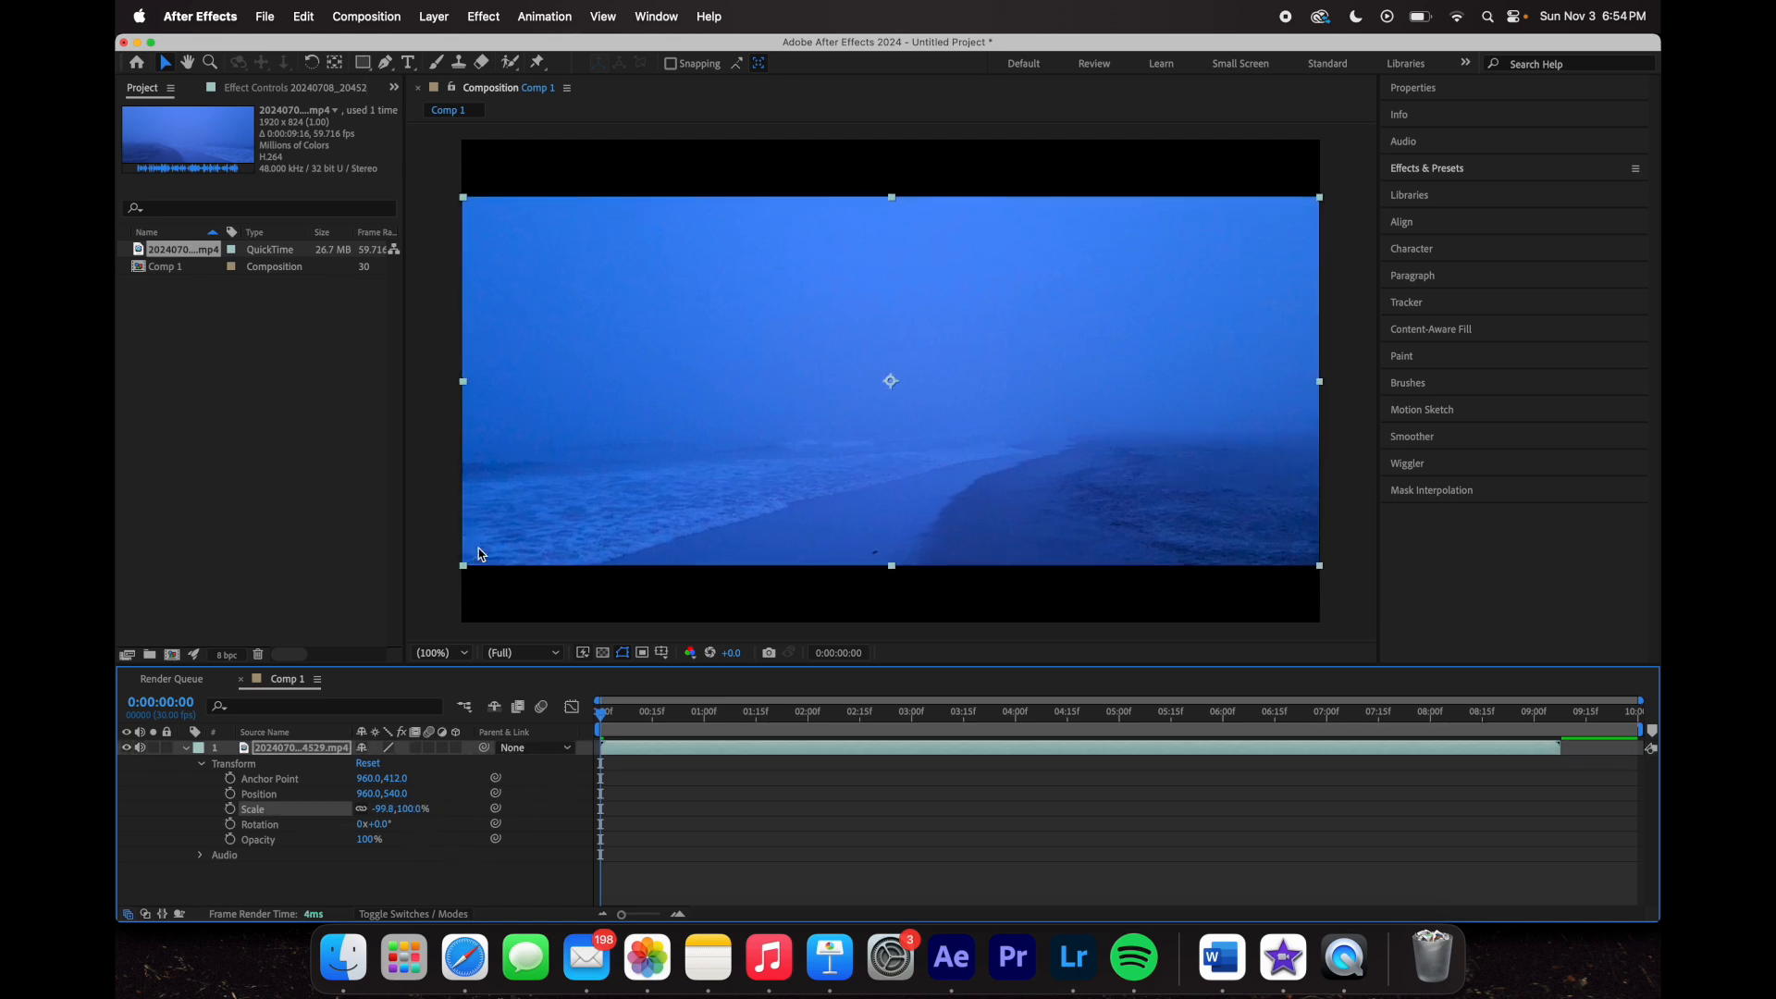
key(super+z)
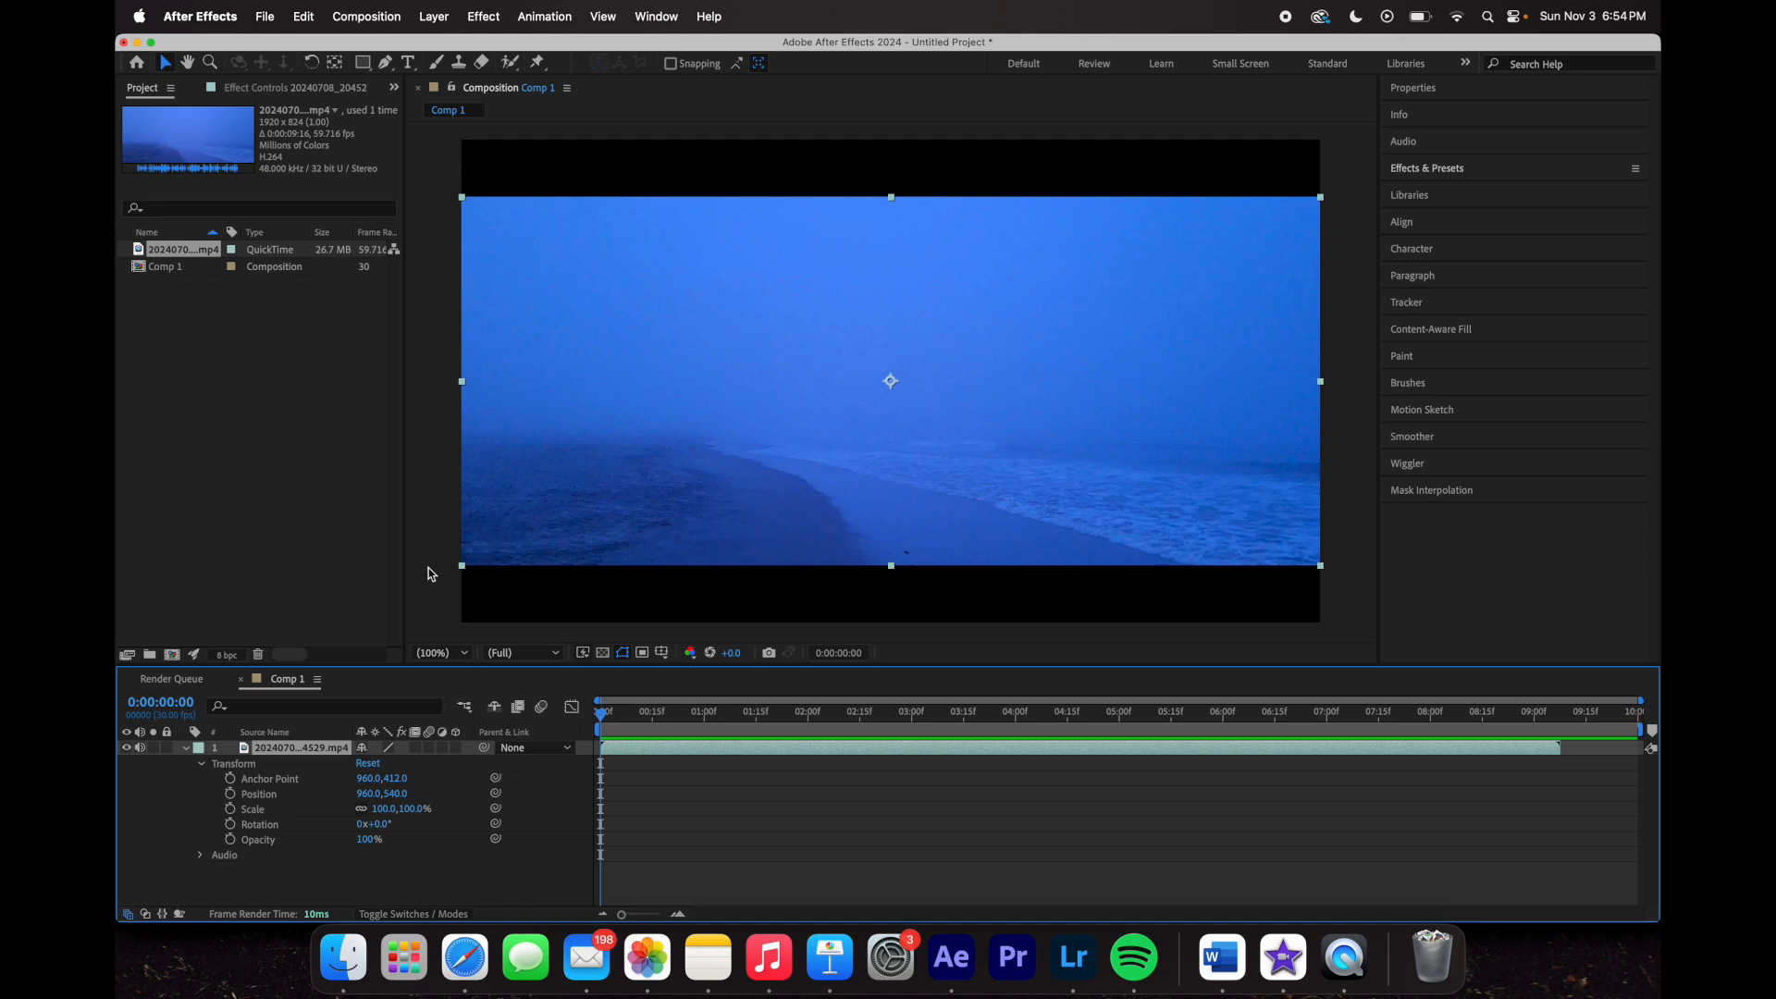
click(385, 825)
key(Return)
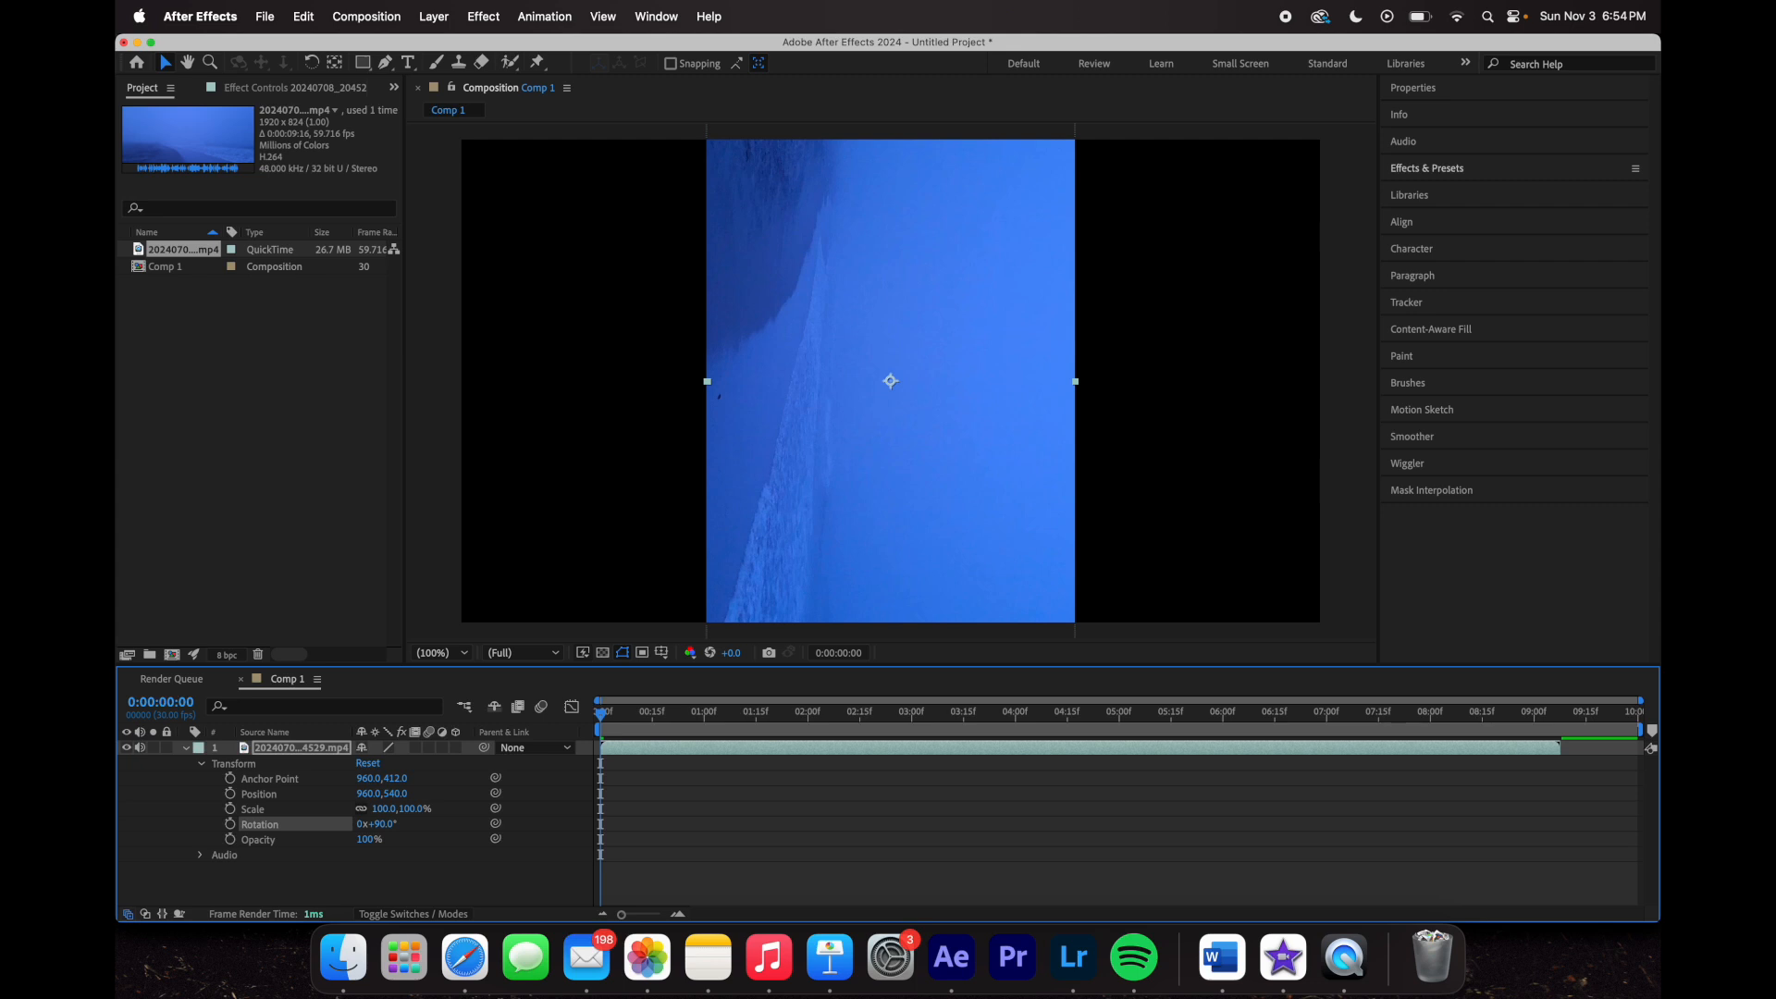
click(447, 830)
key(ctrl+z)
drag(374, 824, 341, 821)
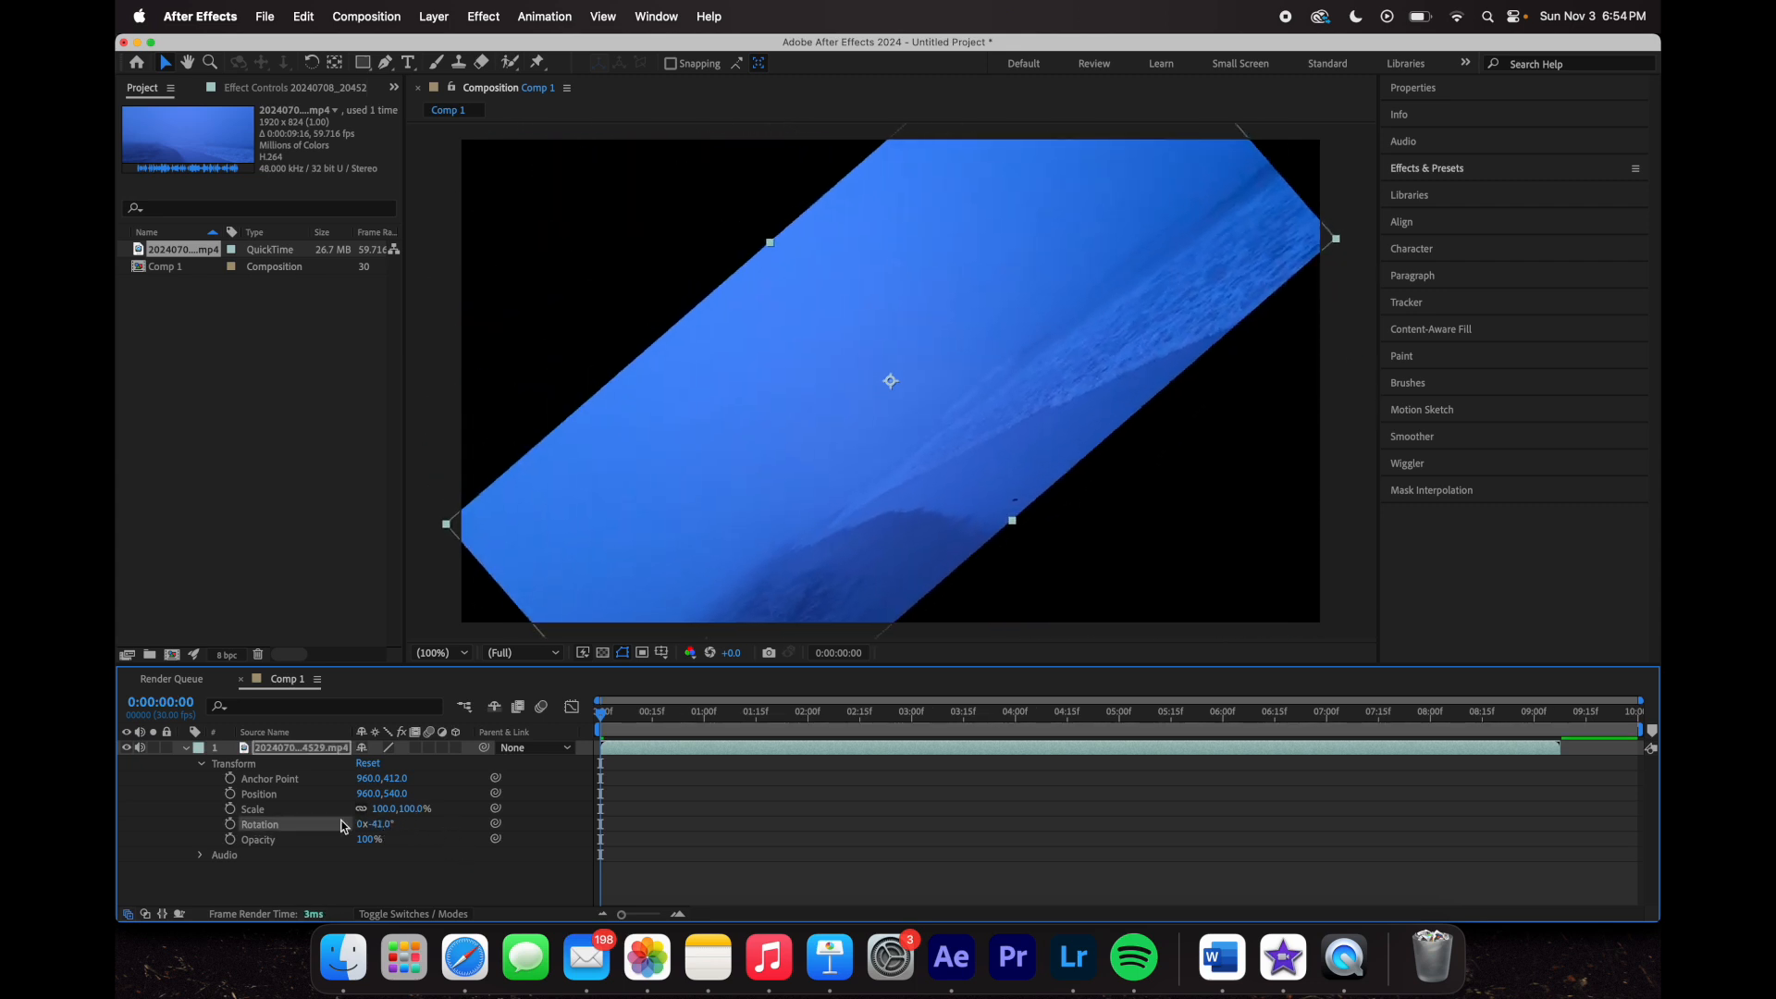
key(ctrl+z)
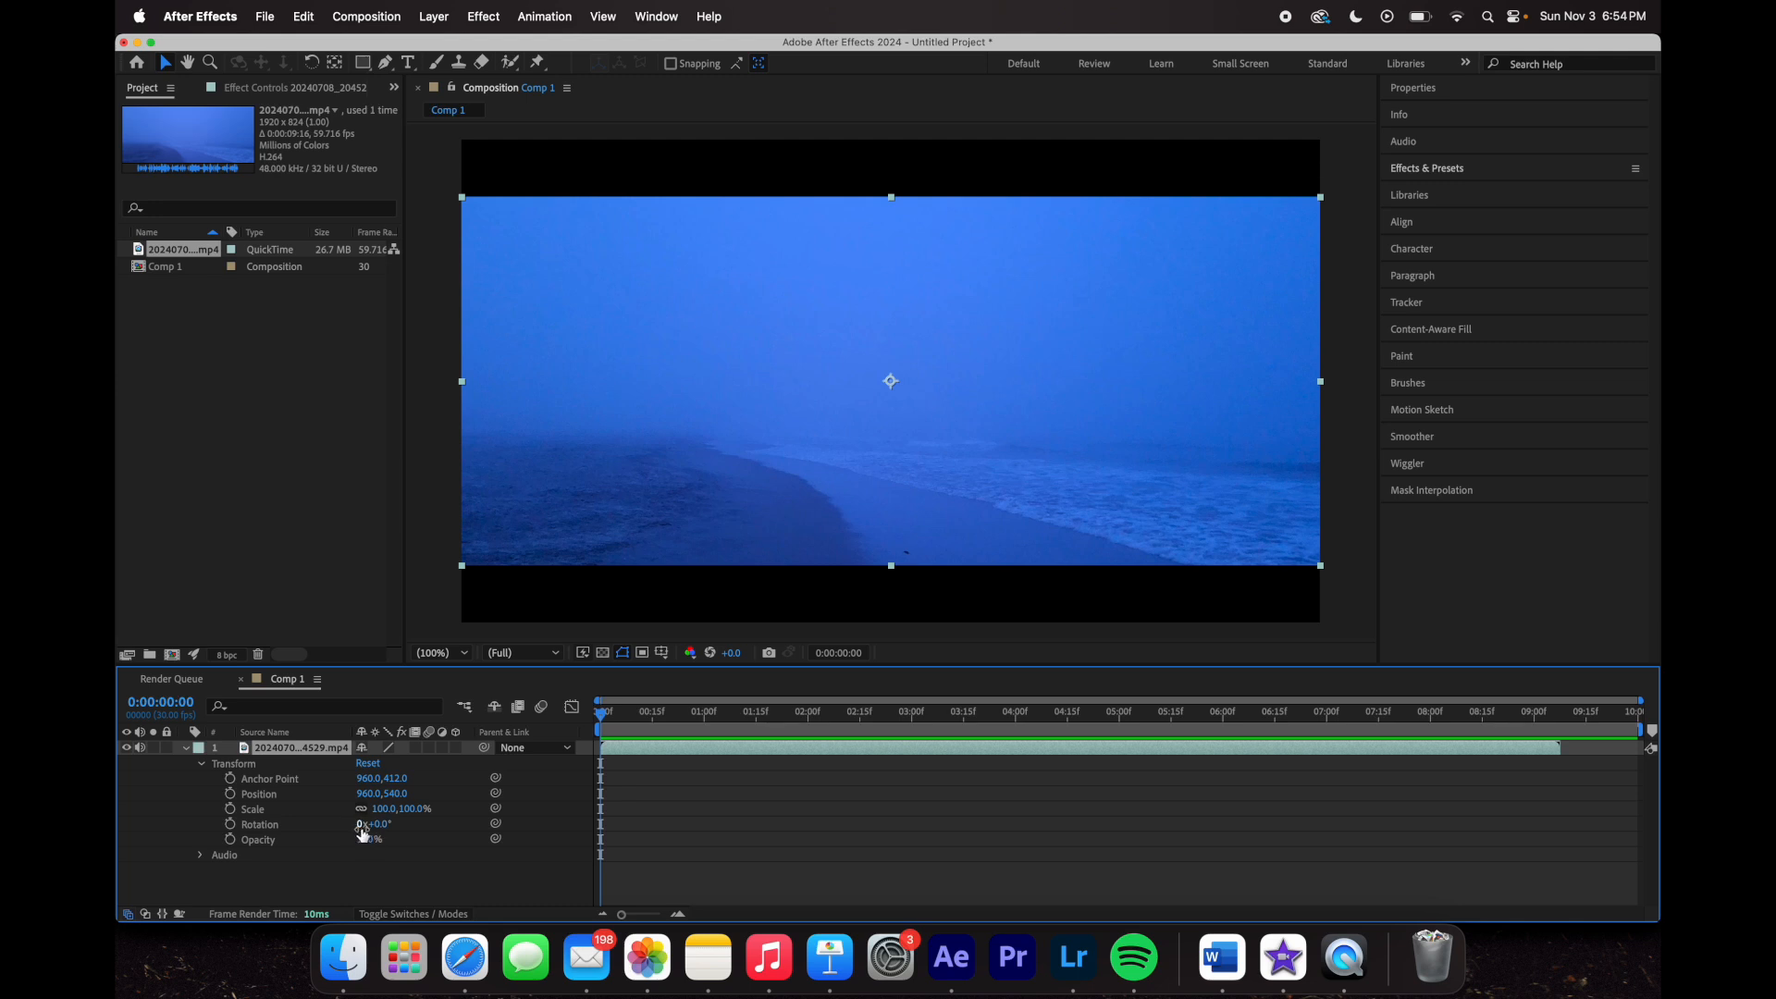
click(361, 827)
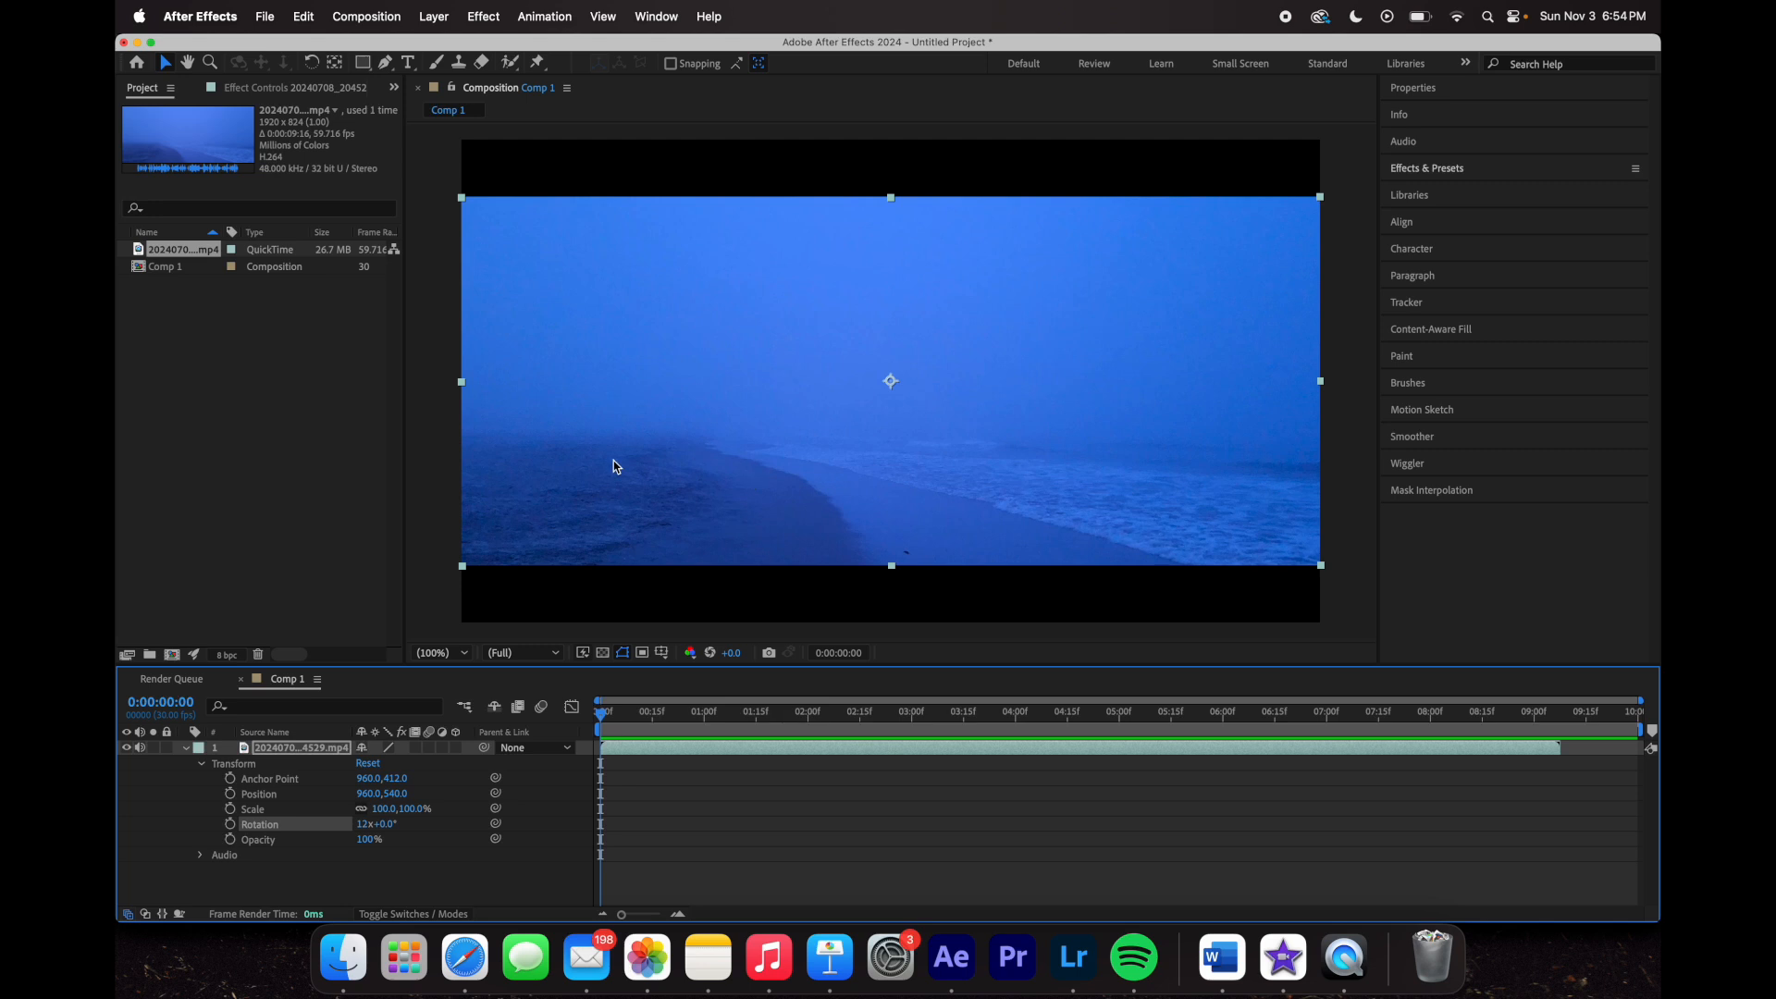
click(365, 825)
key(Escape)
click(395, 885)
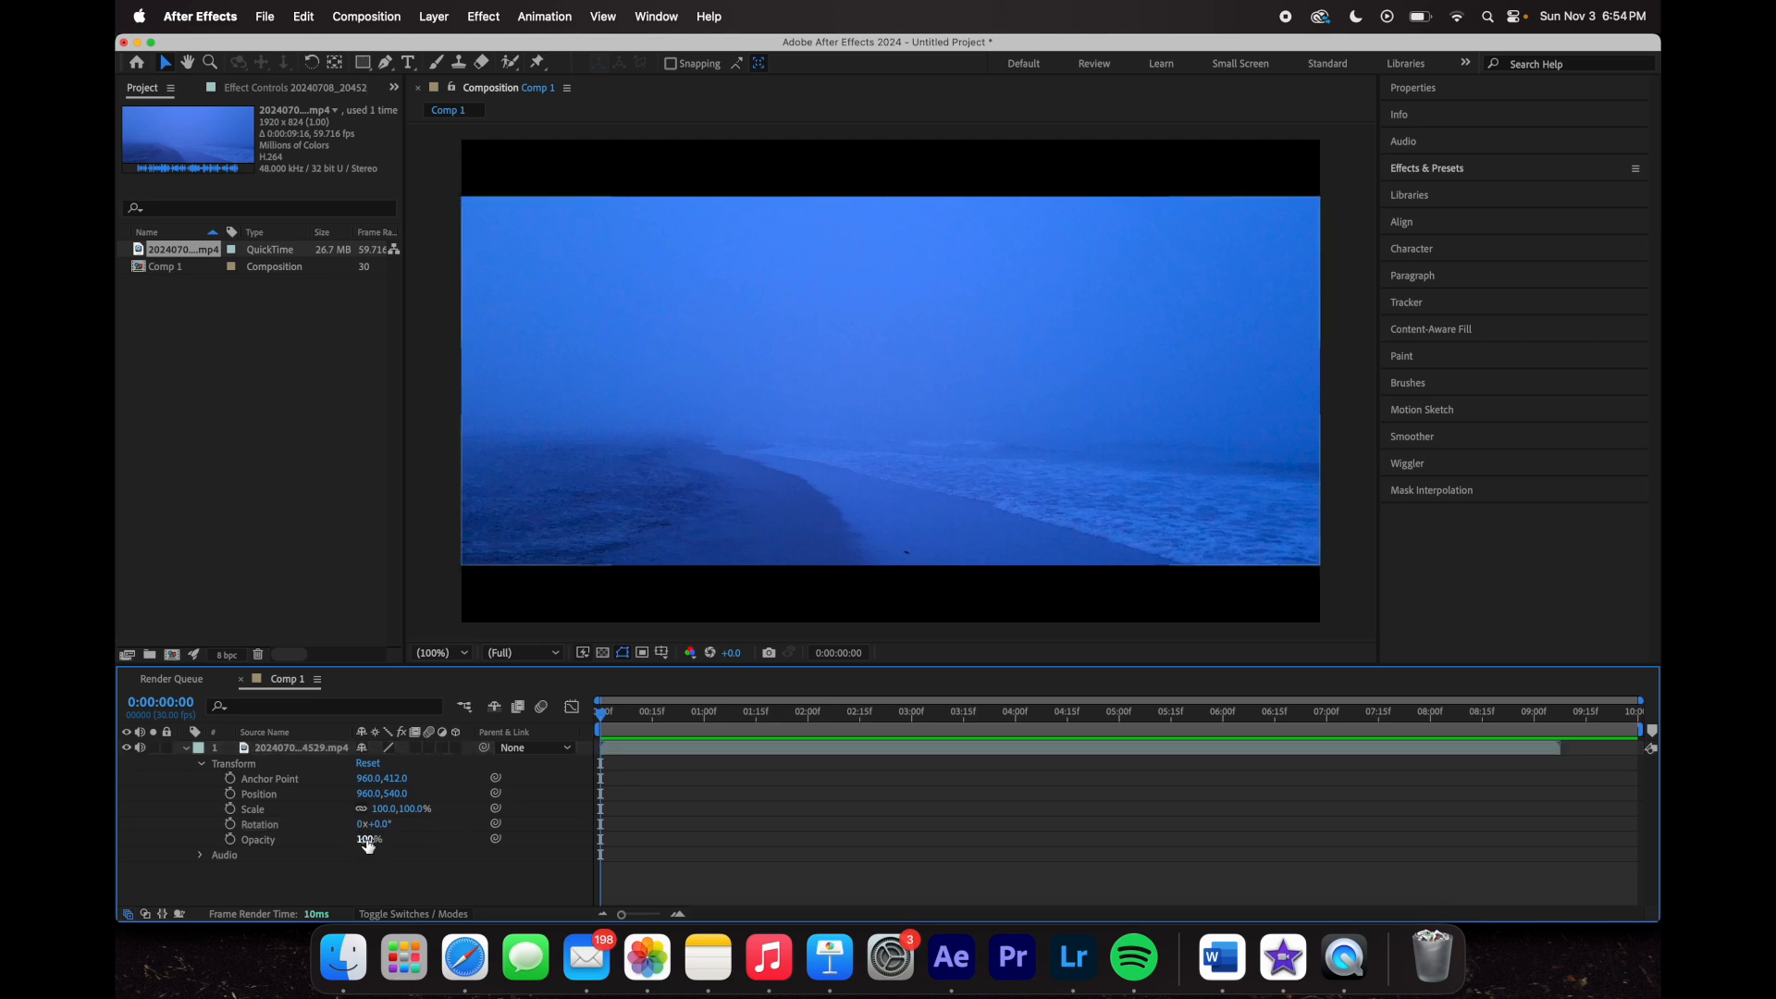
click(447, 549)
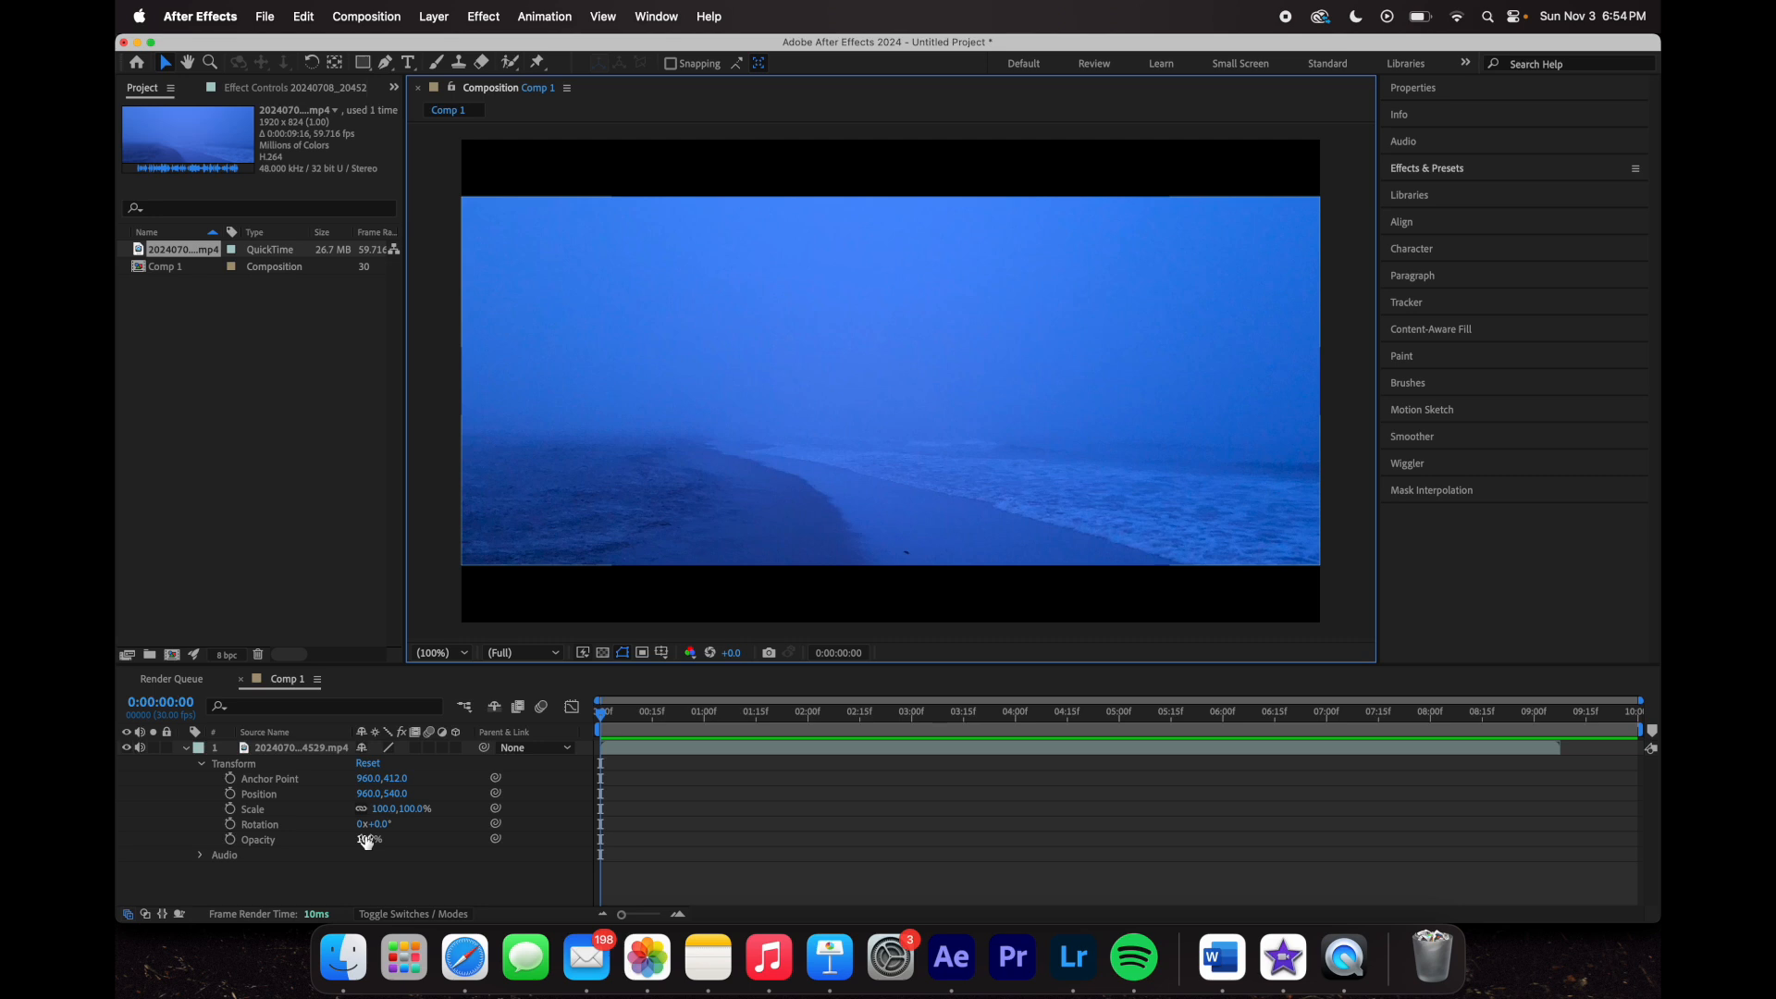
drag(365, 841, 275, 842)
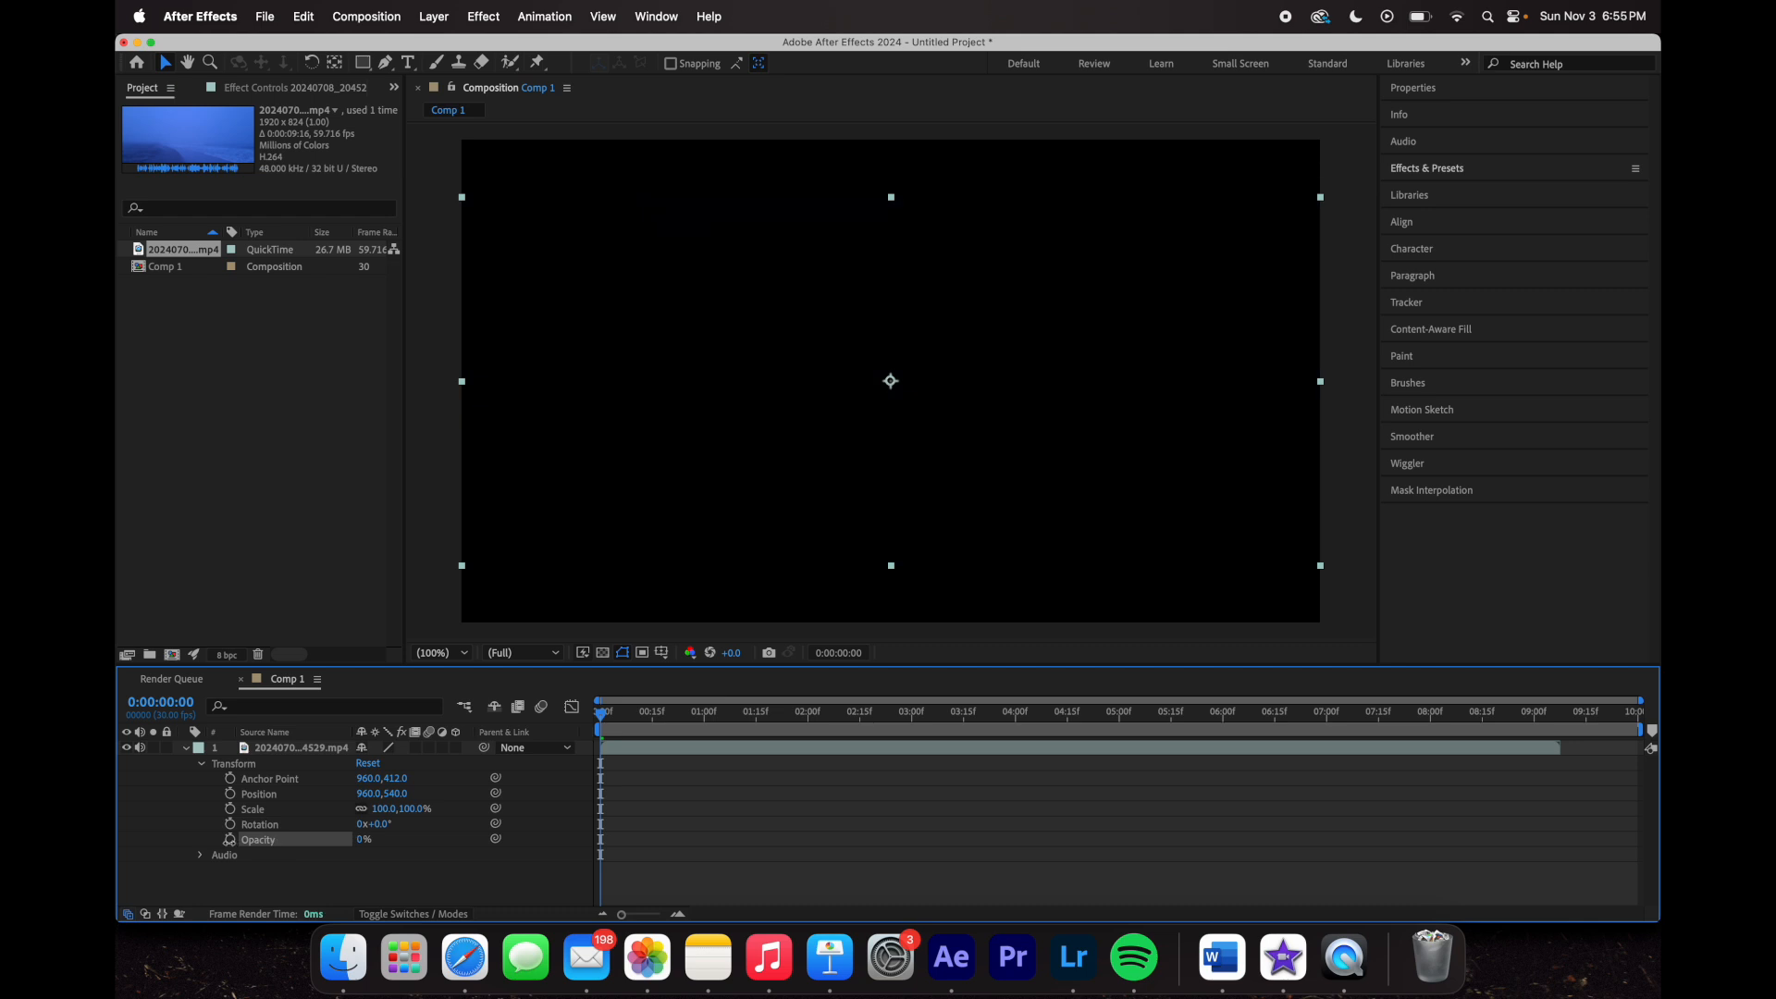
drag(226, 840, 321, 849)
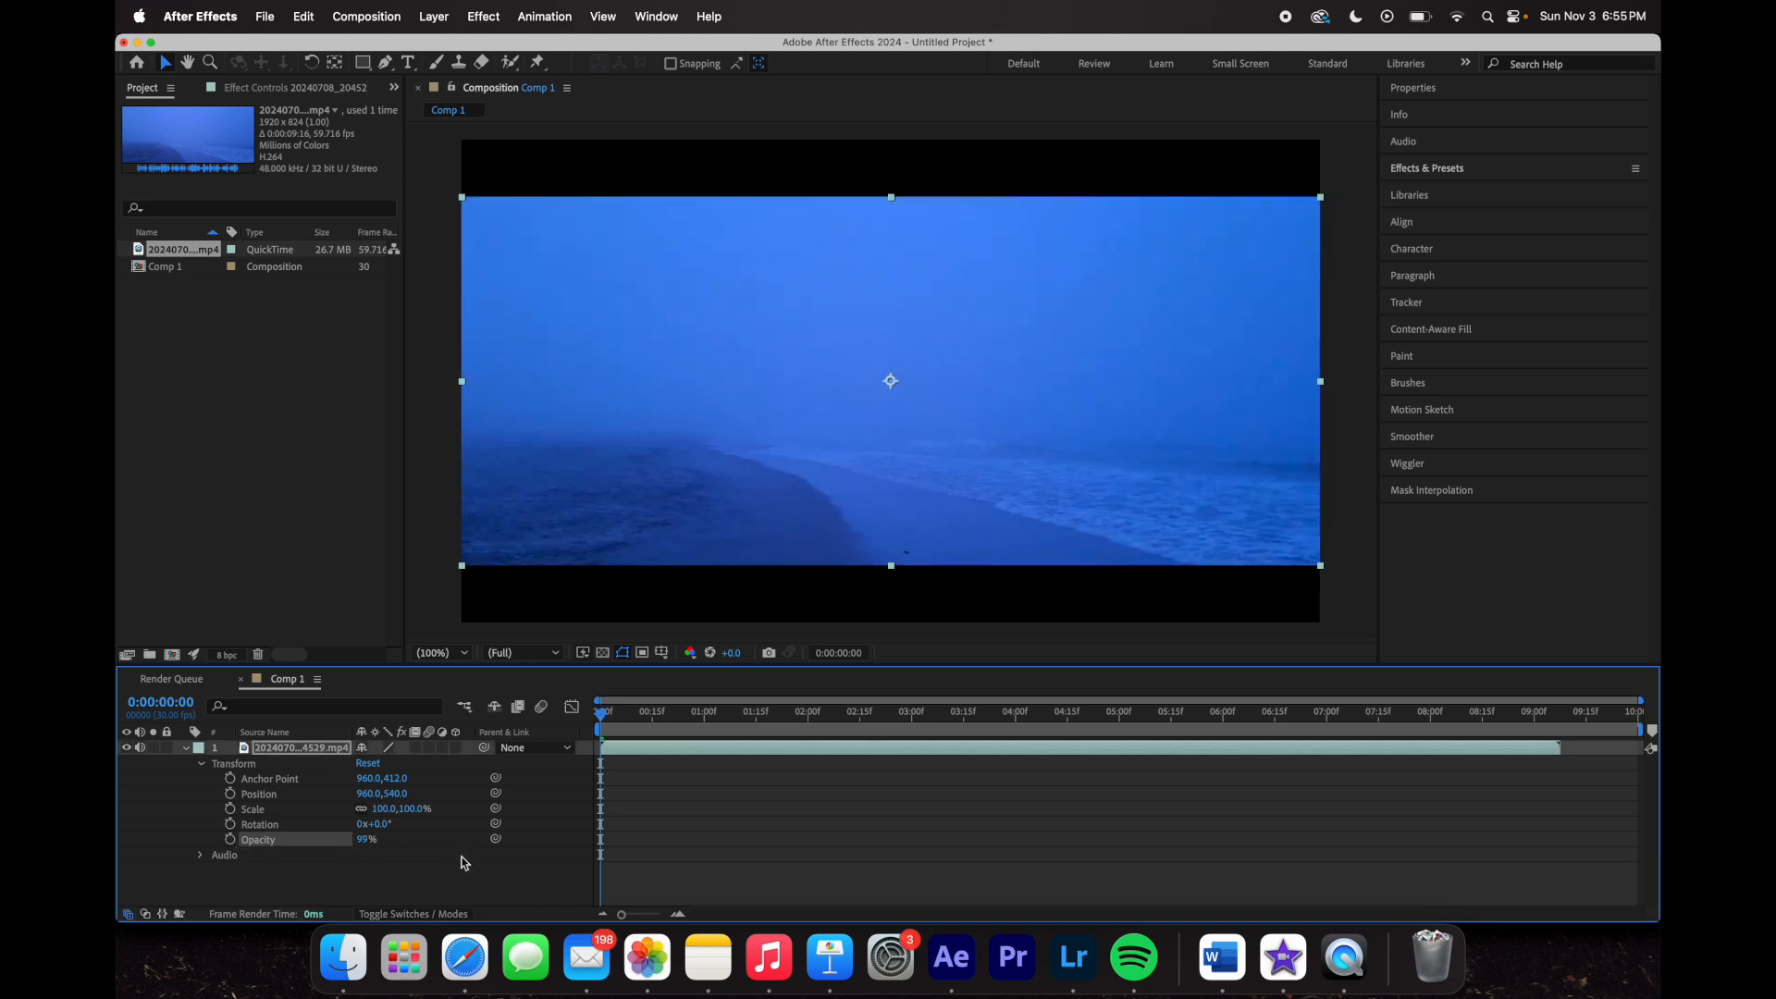
click(441, 893)
click(364, 840)
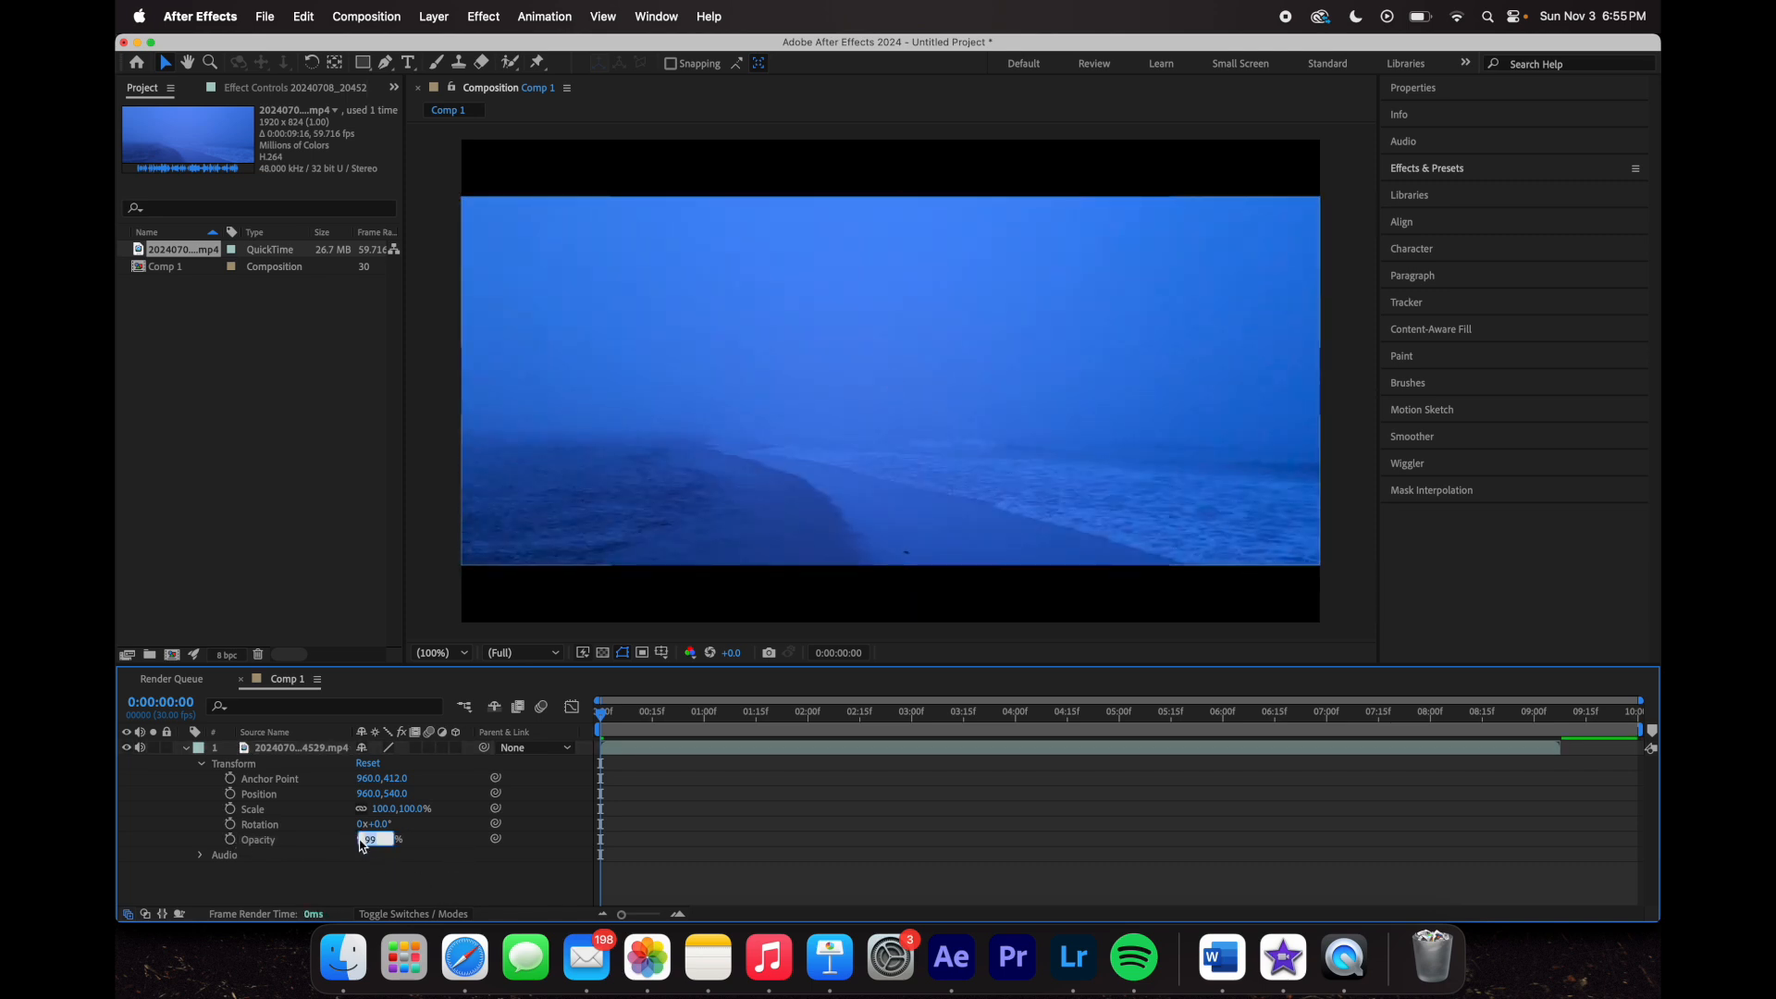
key(Return)
key(space)
key(space)
click(387, 875)
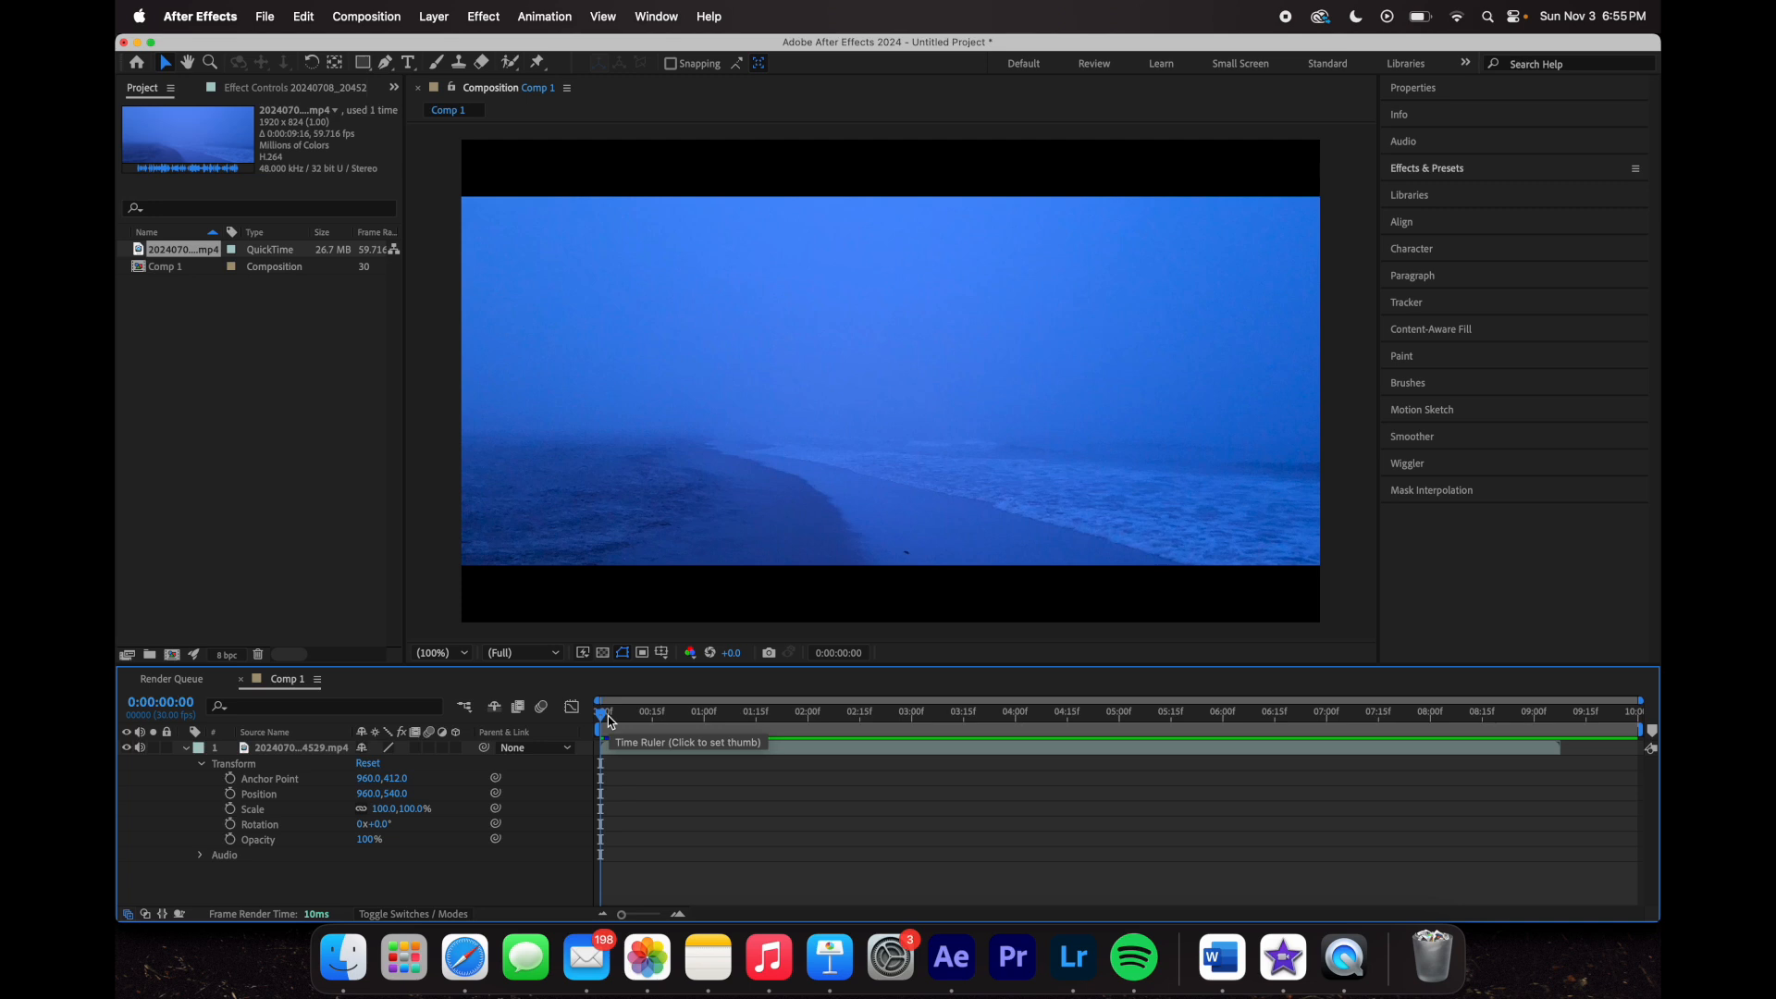
click(231, 810)
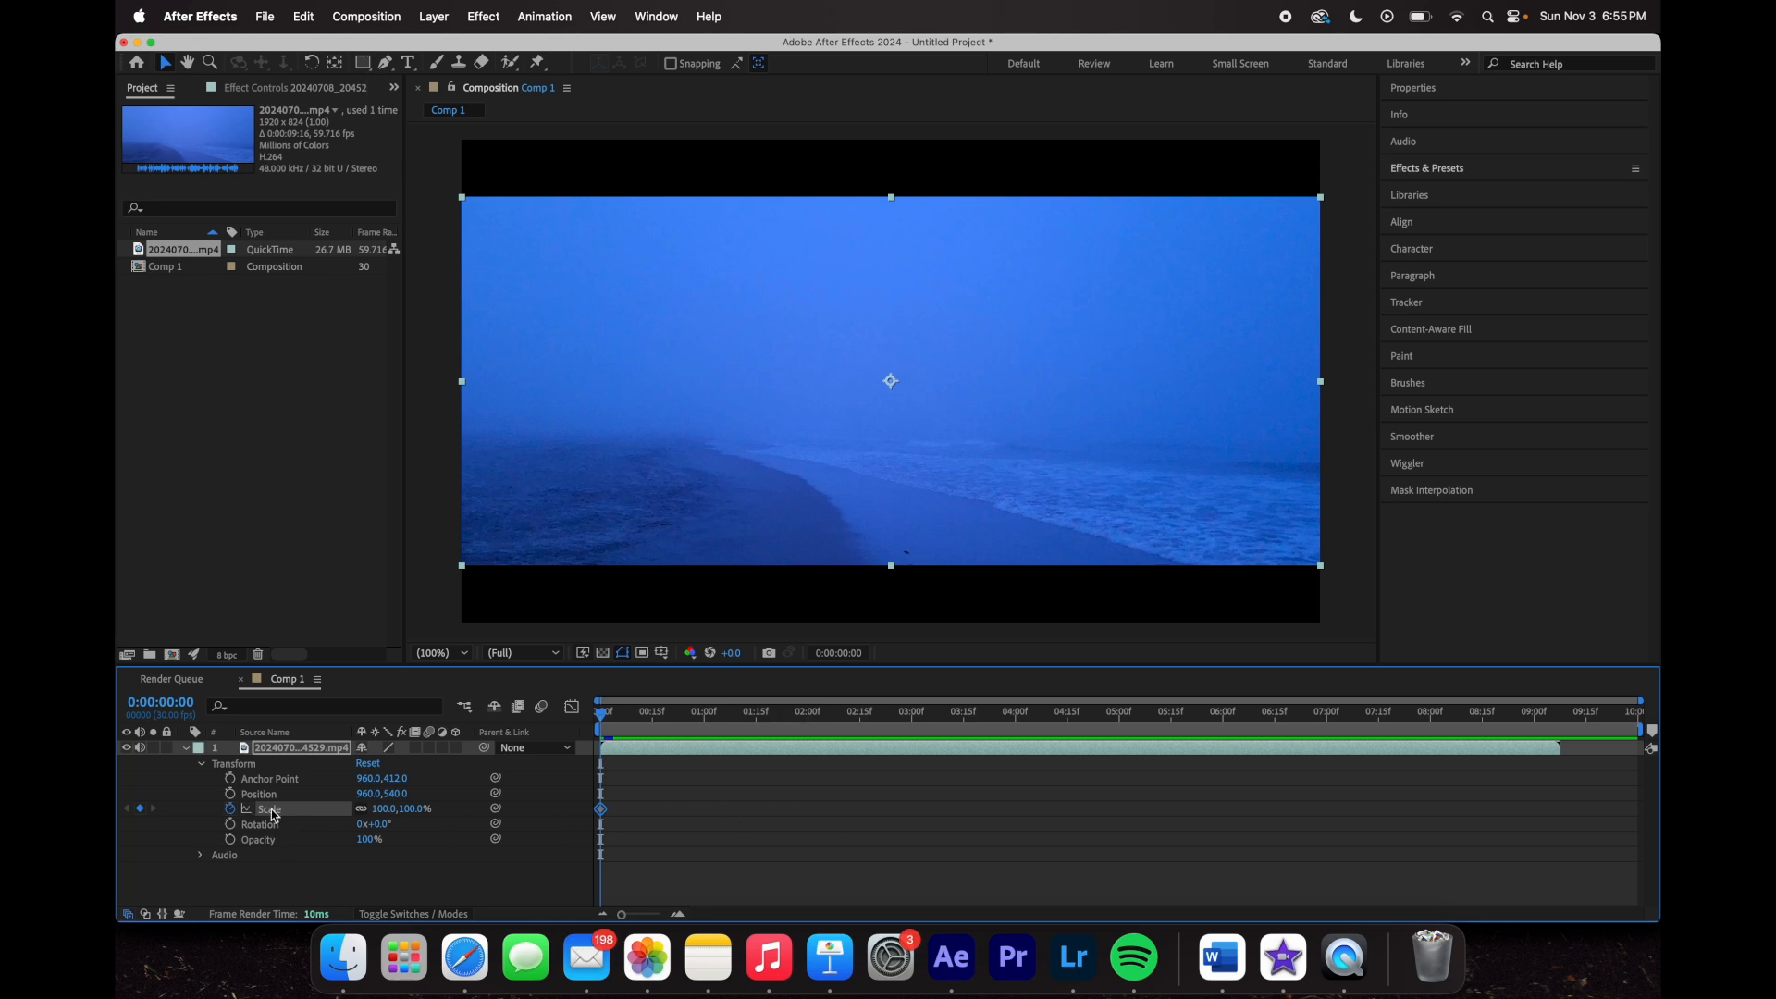
- Clear the Scale keyframe and set a Rotation keyframe of 0° at 0:00:00:00
click(230, 810)
mouse_move(602, 718)
mouse_down()
mouse_move(618, 721)
mouse_move(577, 735)
mouse_move(632, 715)
mouse_move(573, 714)
mouse_up()
click(438, 579)
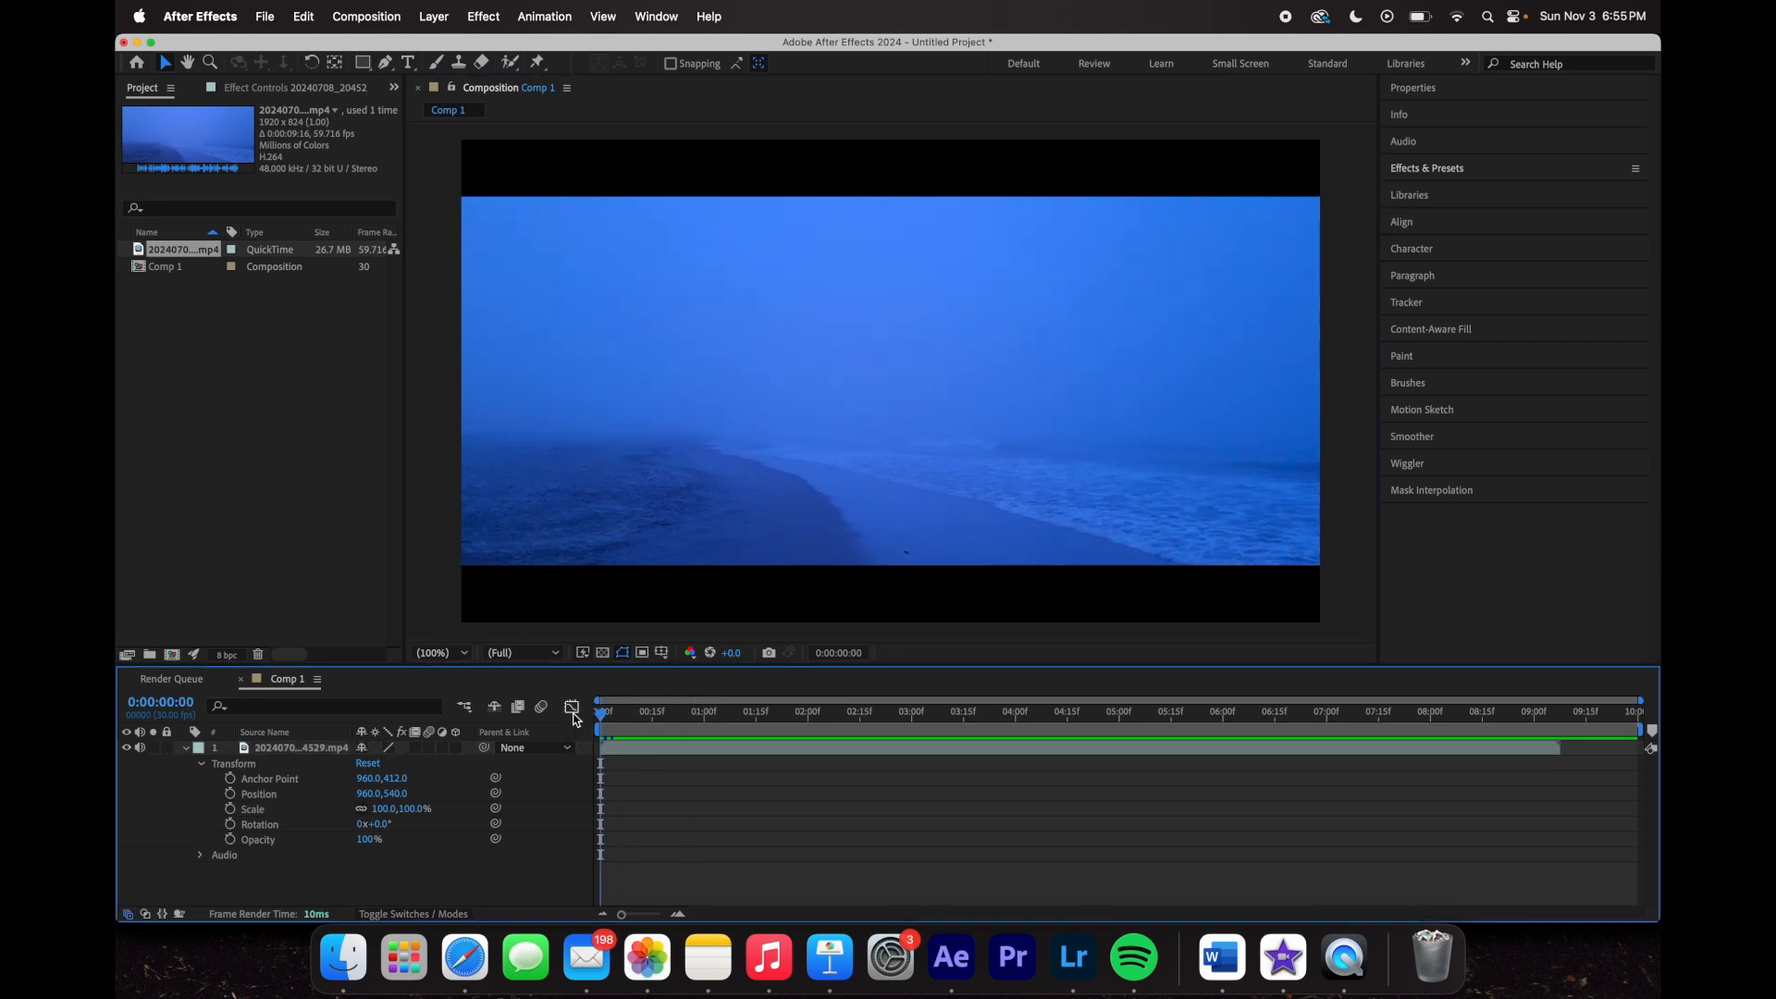
click(230, 824)
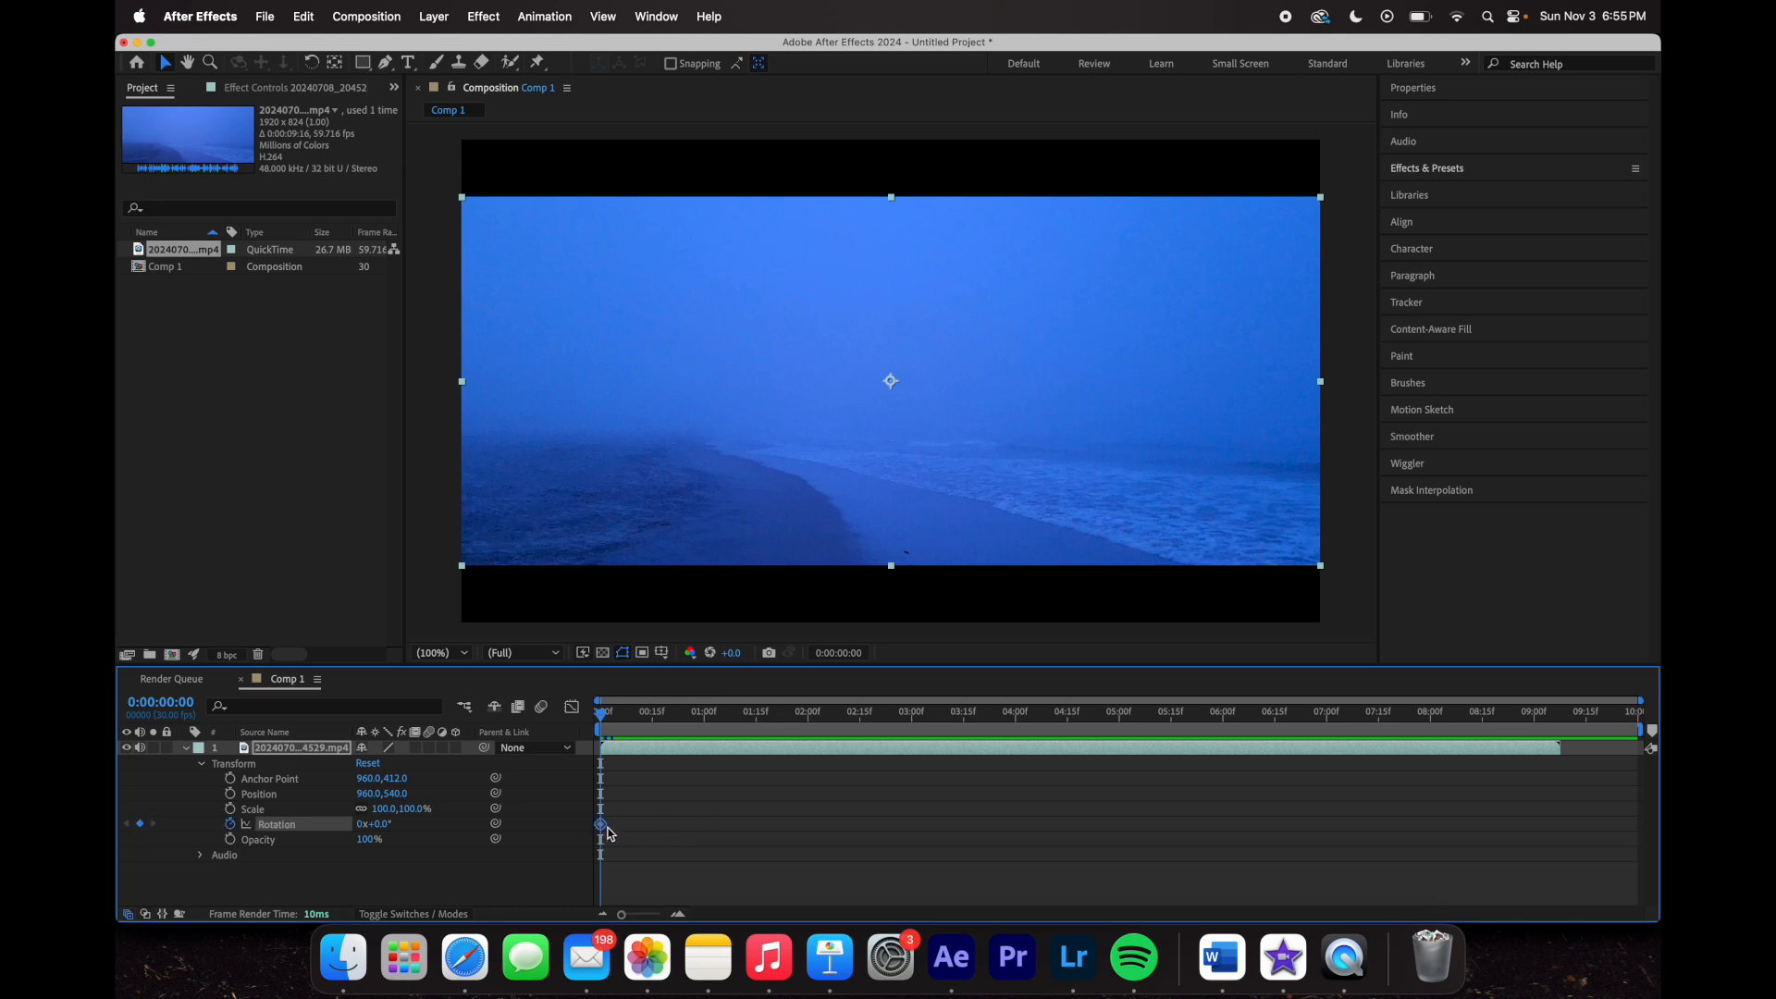
- Zoom the timeline in to single frames and scrub around, ending at the first frame
scroll(609, 830, up, 1)
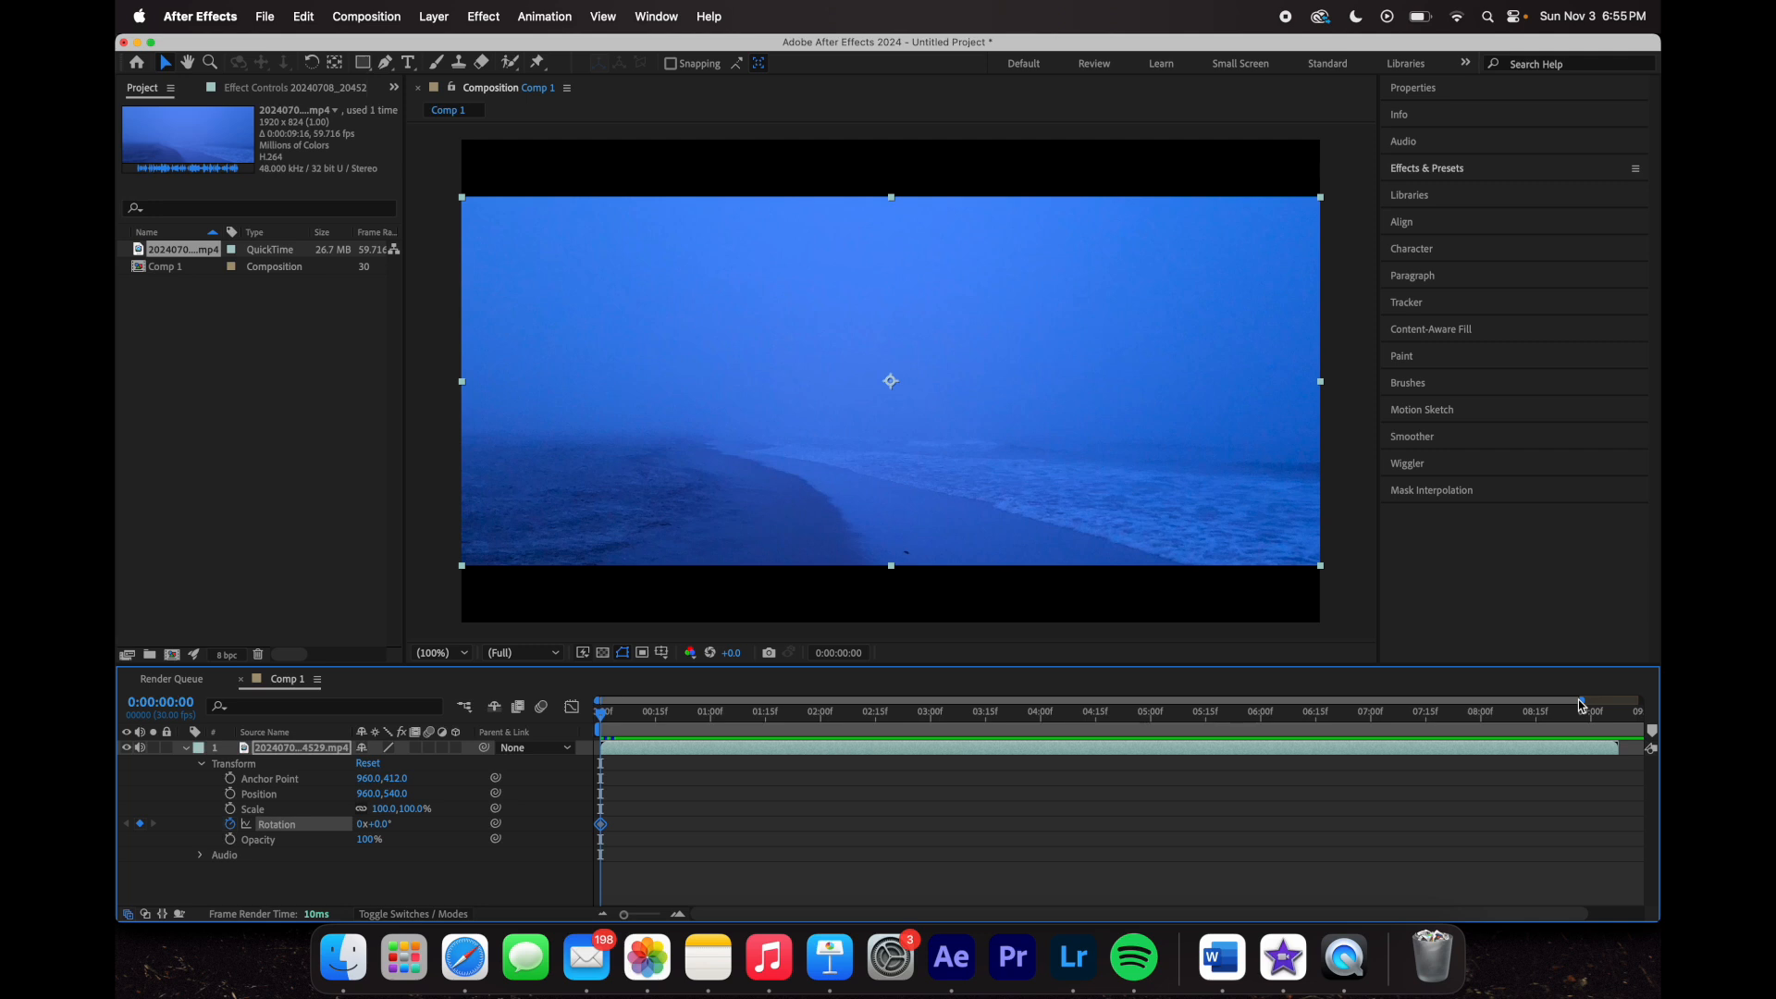
mouse_move(1584, 700)
mouse_down()
mouse_move(1657, 703)
mouse_move(1023, 701)
mouse_move(1658, 688)
mouse_move(1634, 729)
mouse_move(1562, 722)
mouse_up()
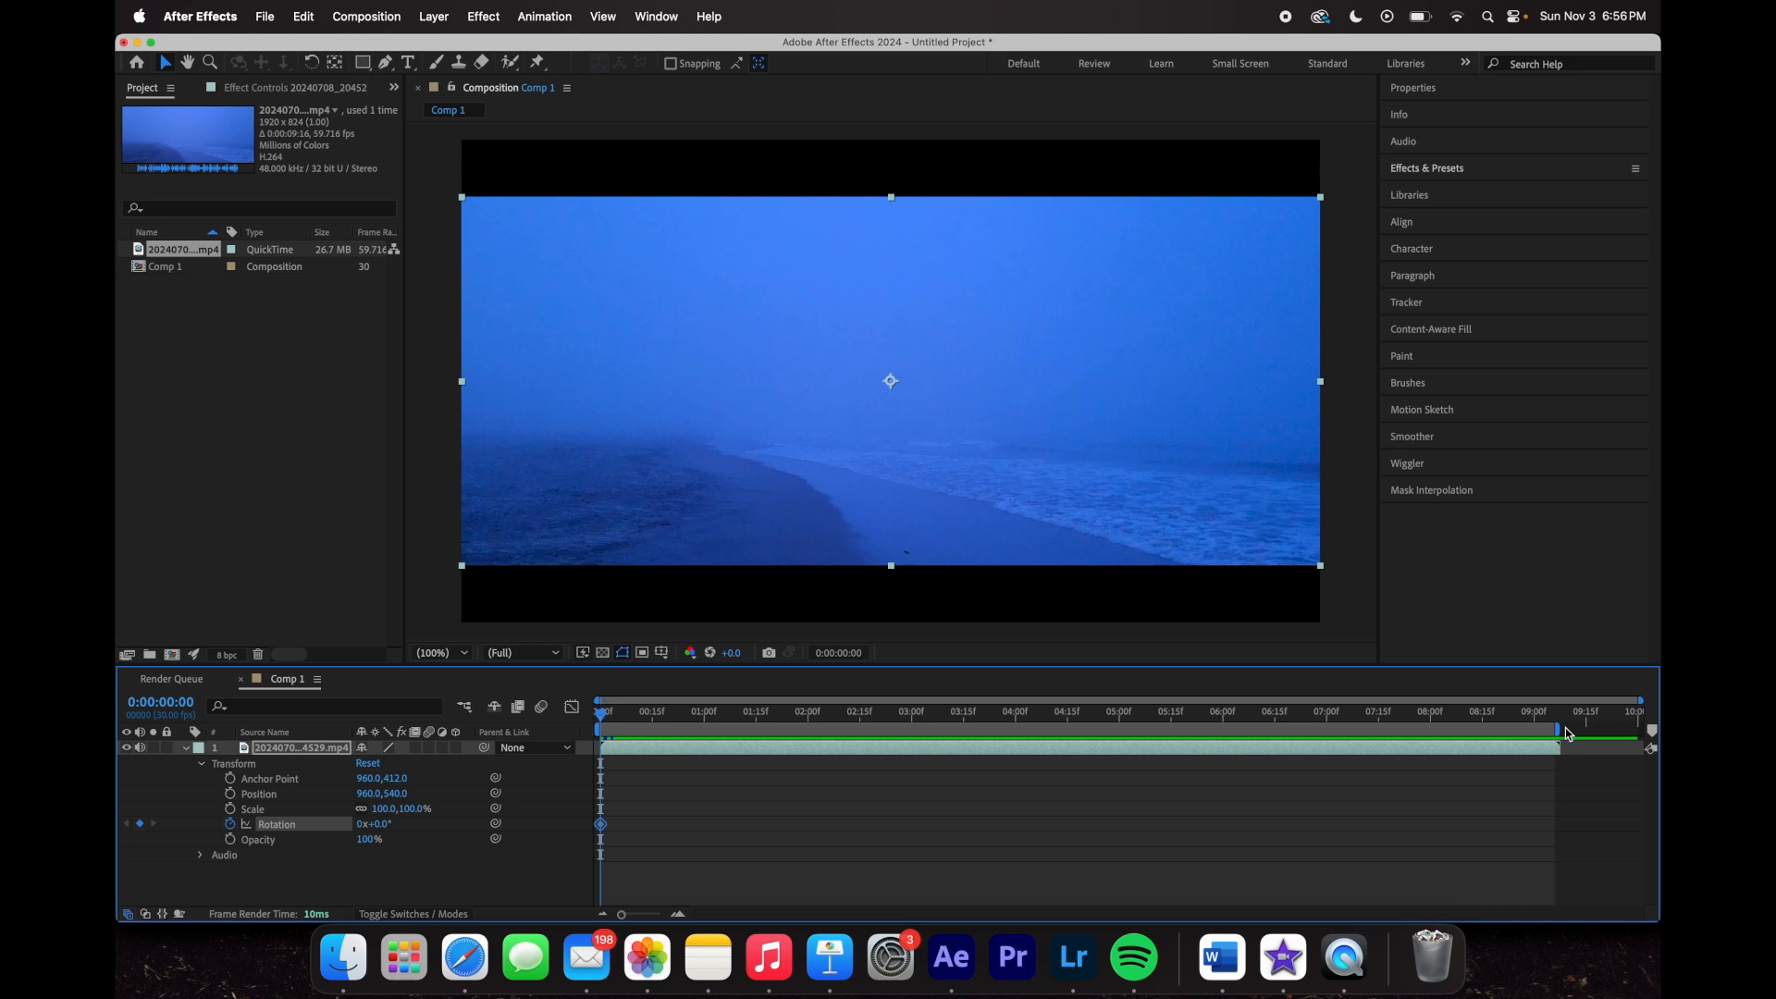
drag(1555, 716, 604, 714)
drag(1640, 699, 1568, 701)
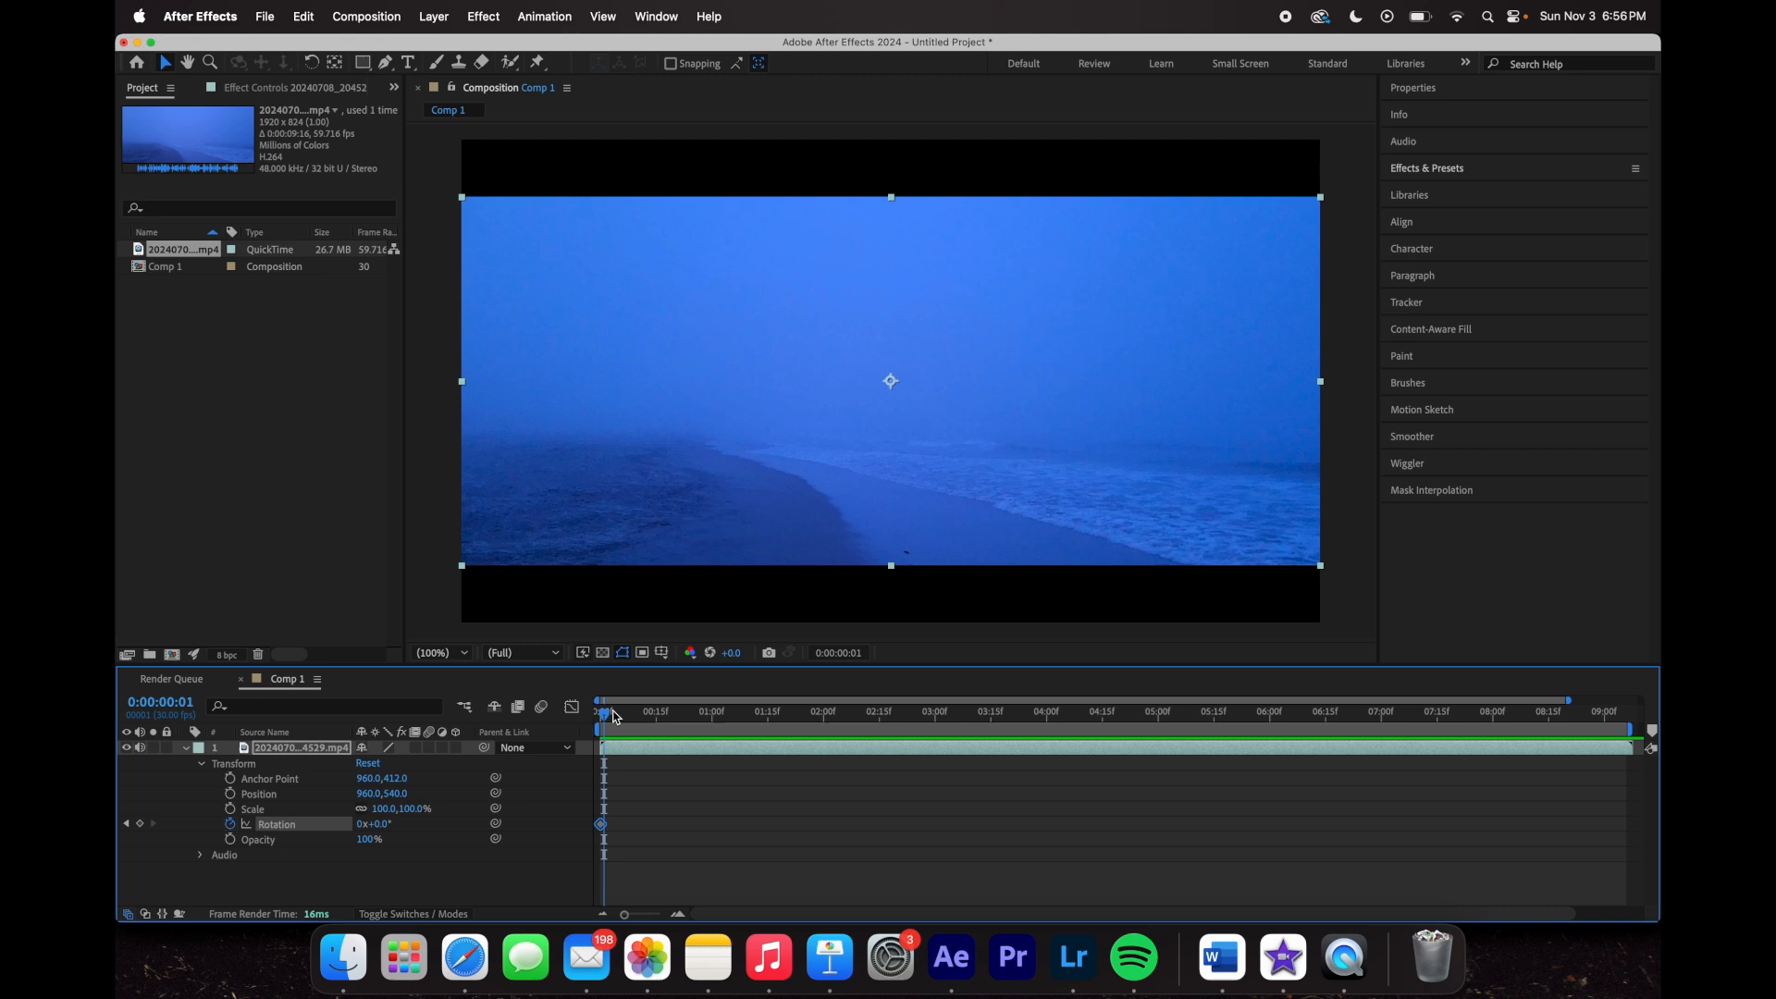
drag(1568, 699, 987, 701)
drag(614, 718, 639, 714)
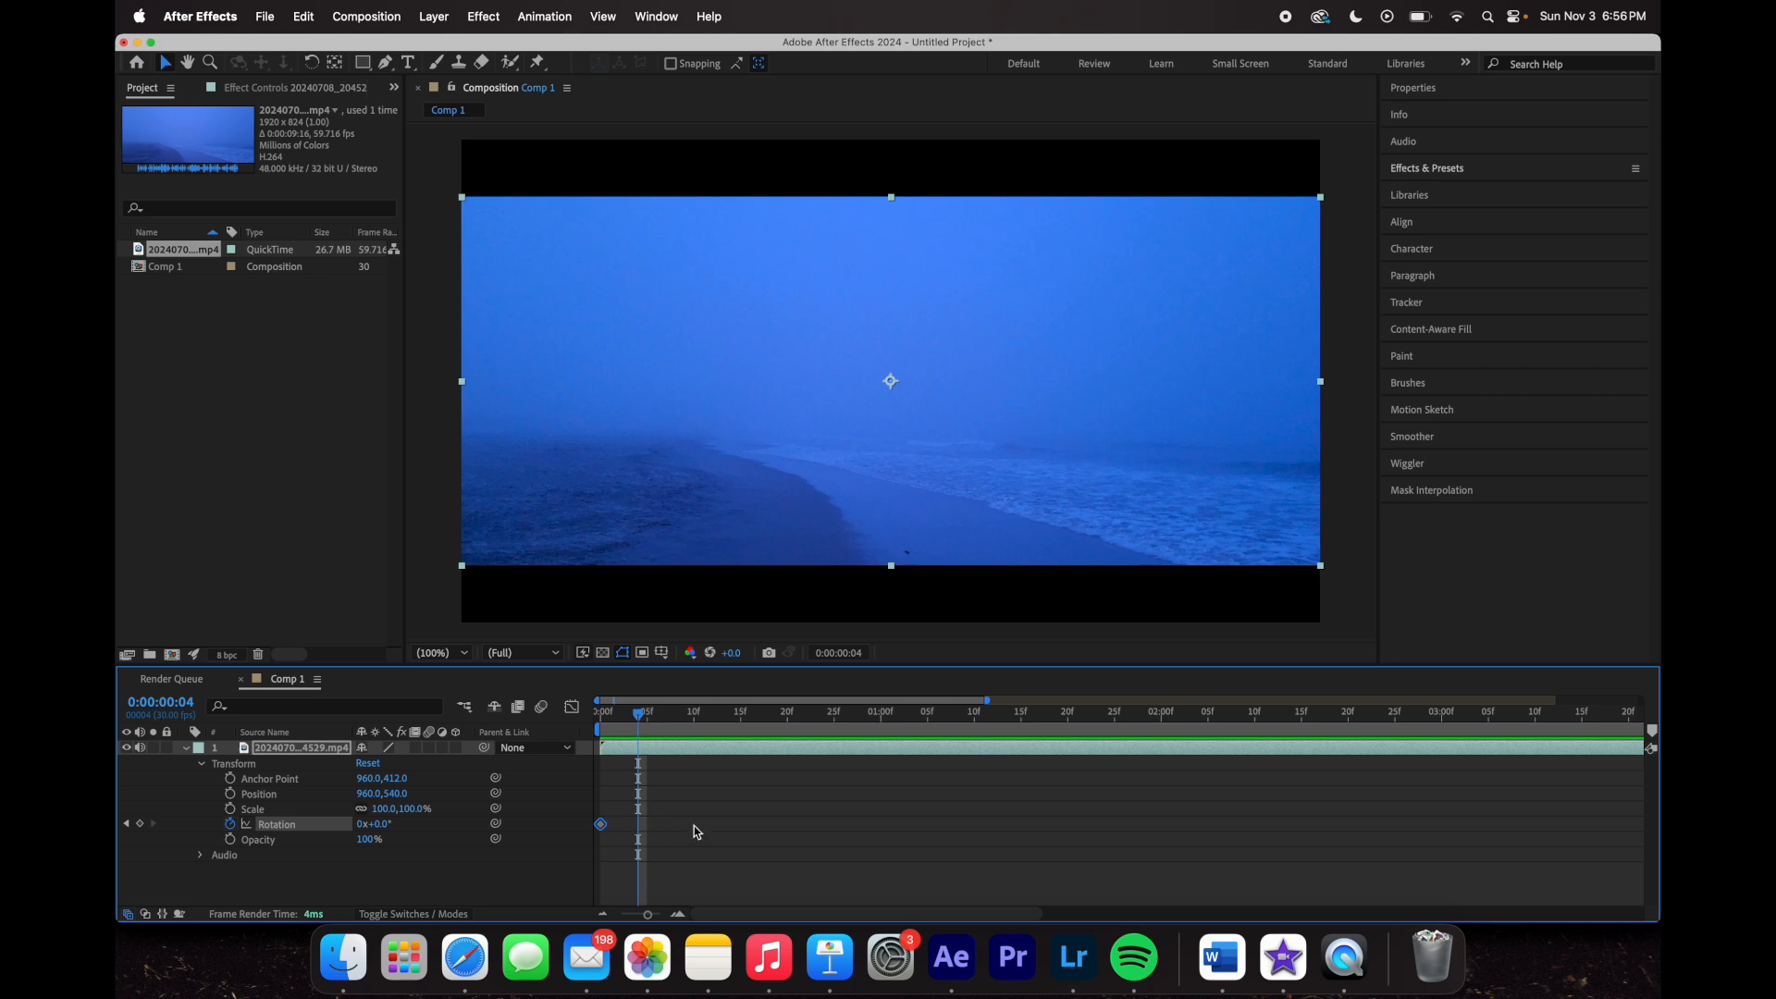
drag(618, 715, 731, 743)
click(881, 715)
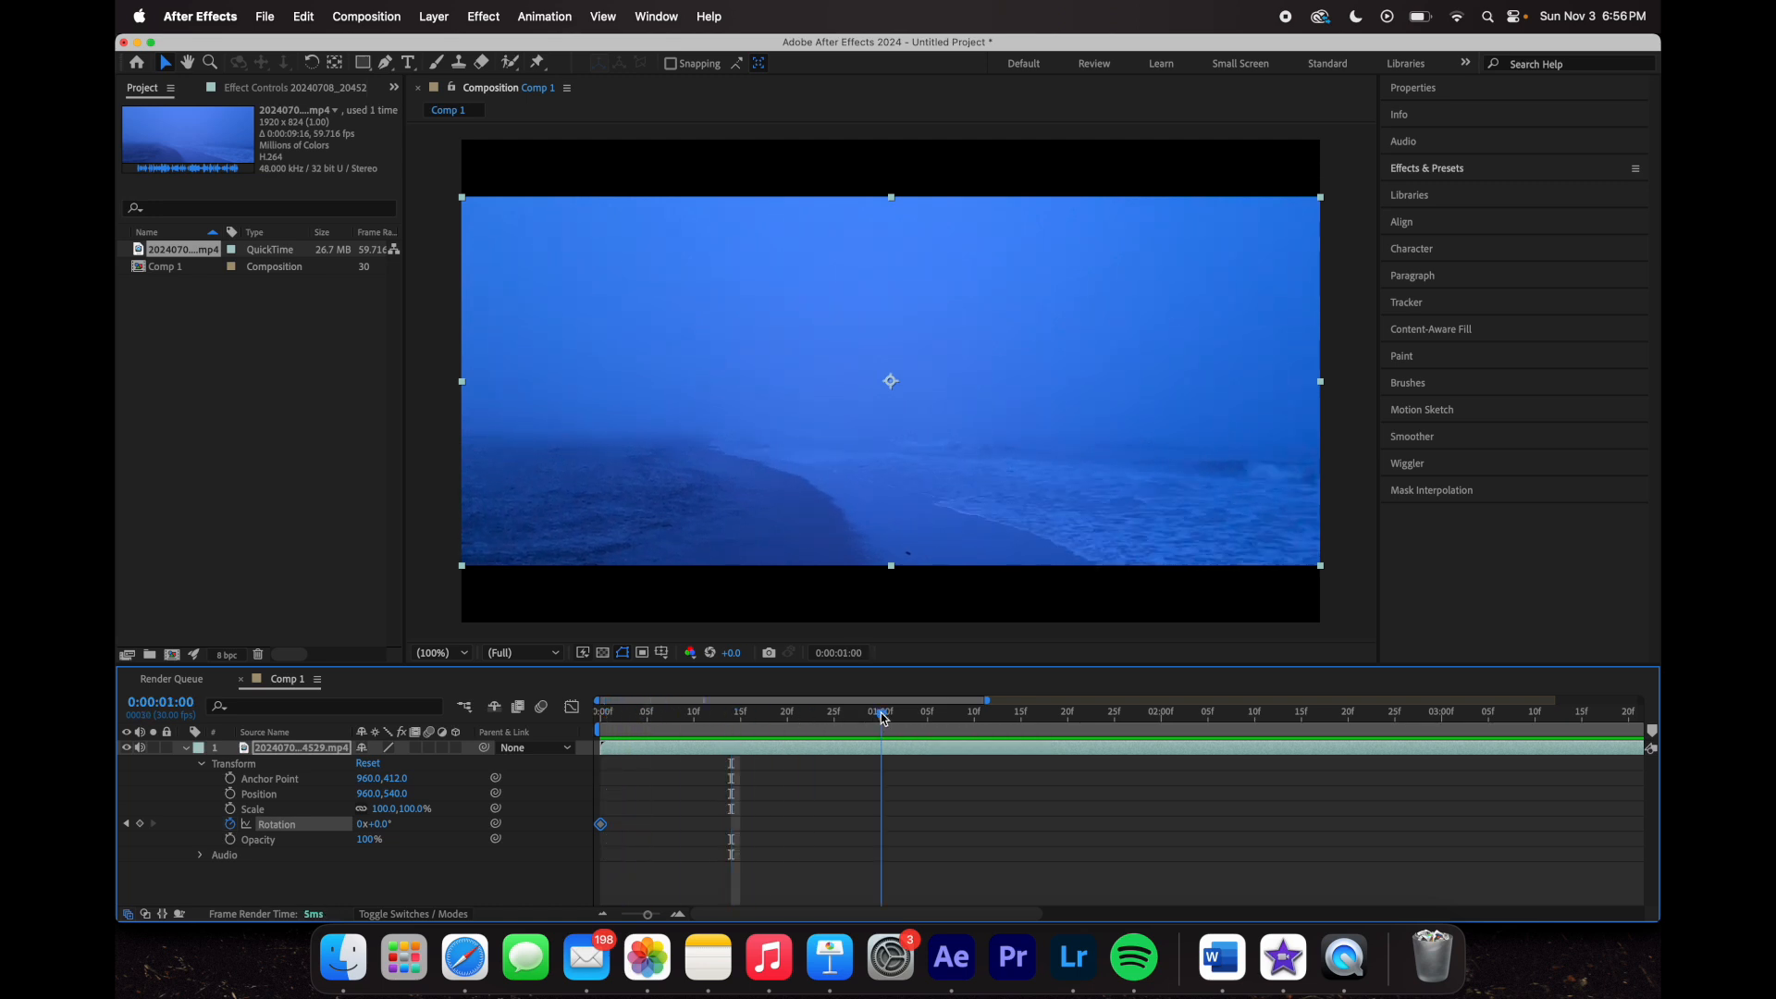
drag(885, 717, 591, 816)
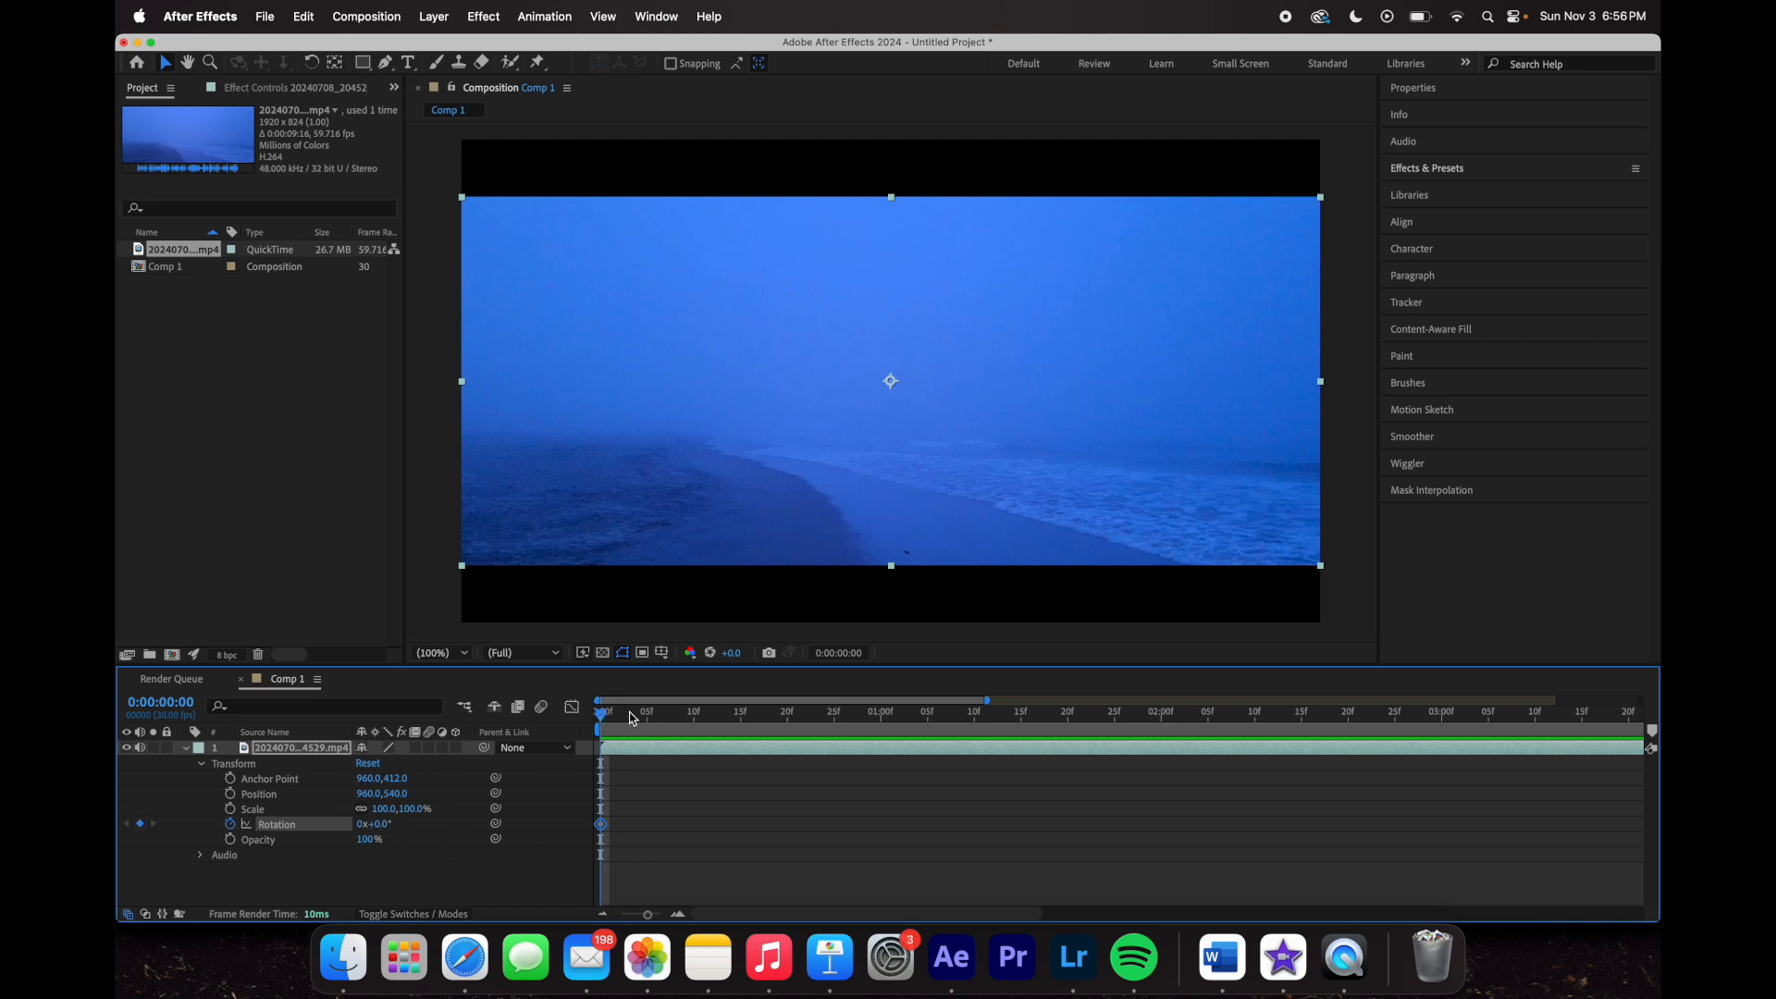
- Add a 23° Rotation keyframe at frame 5 and preview the tilt from the start
click(632, 718)
click(688, 876)
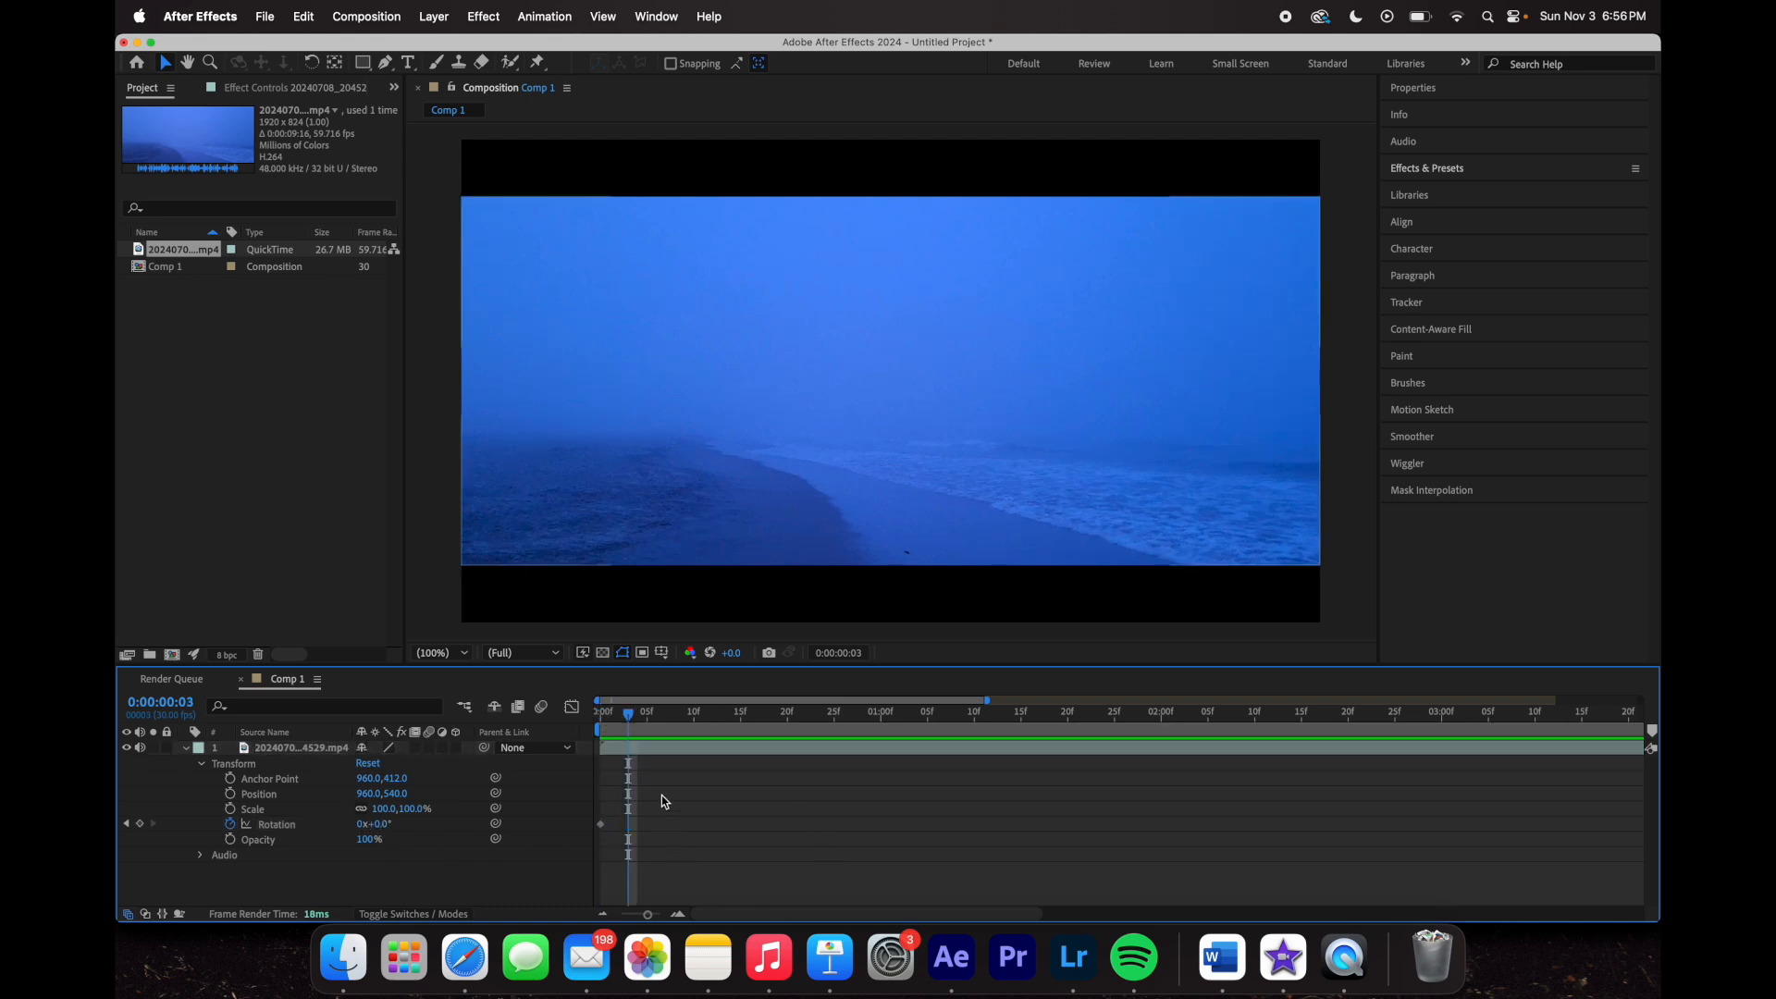
drag(632, 718, 647, 718)
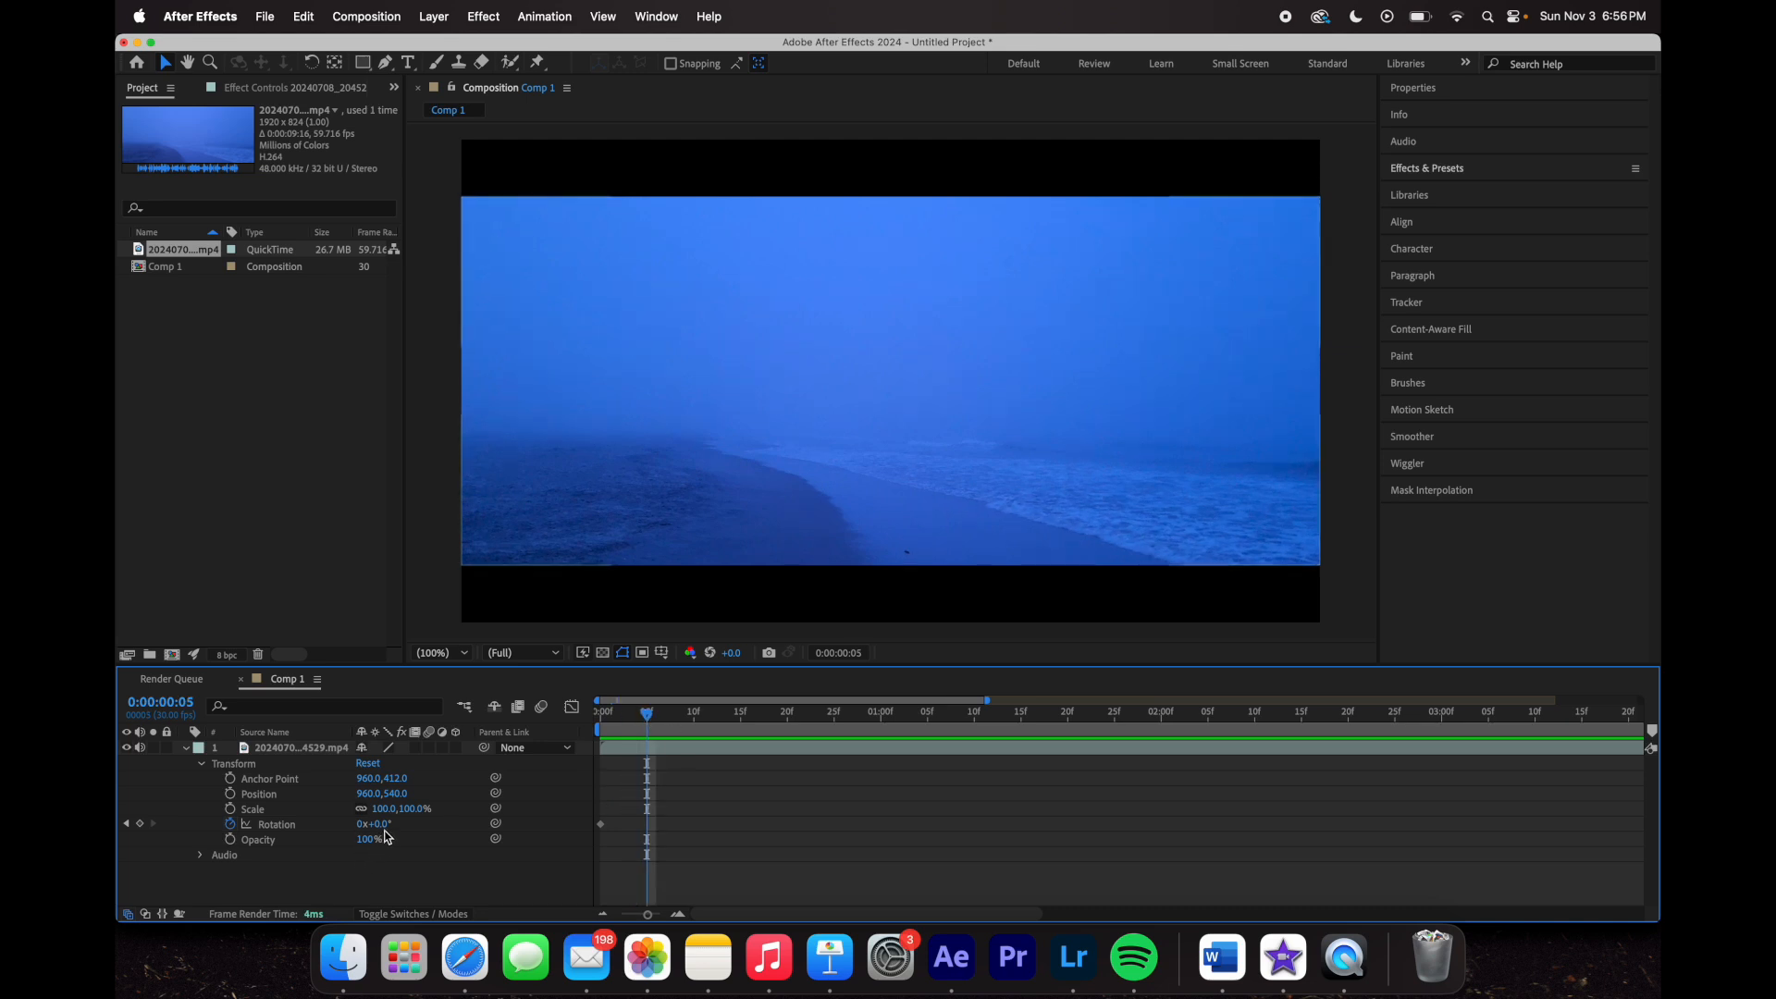
drag(373, 824, 404, 824)
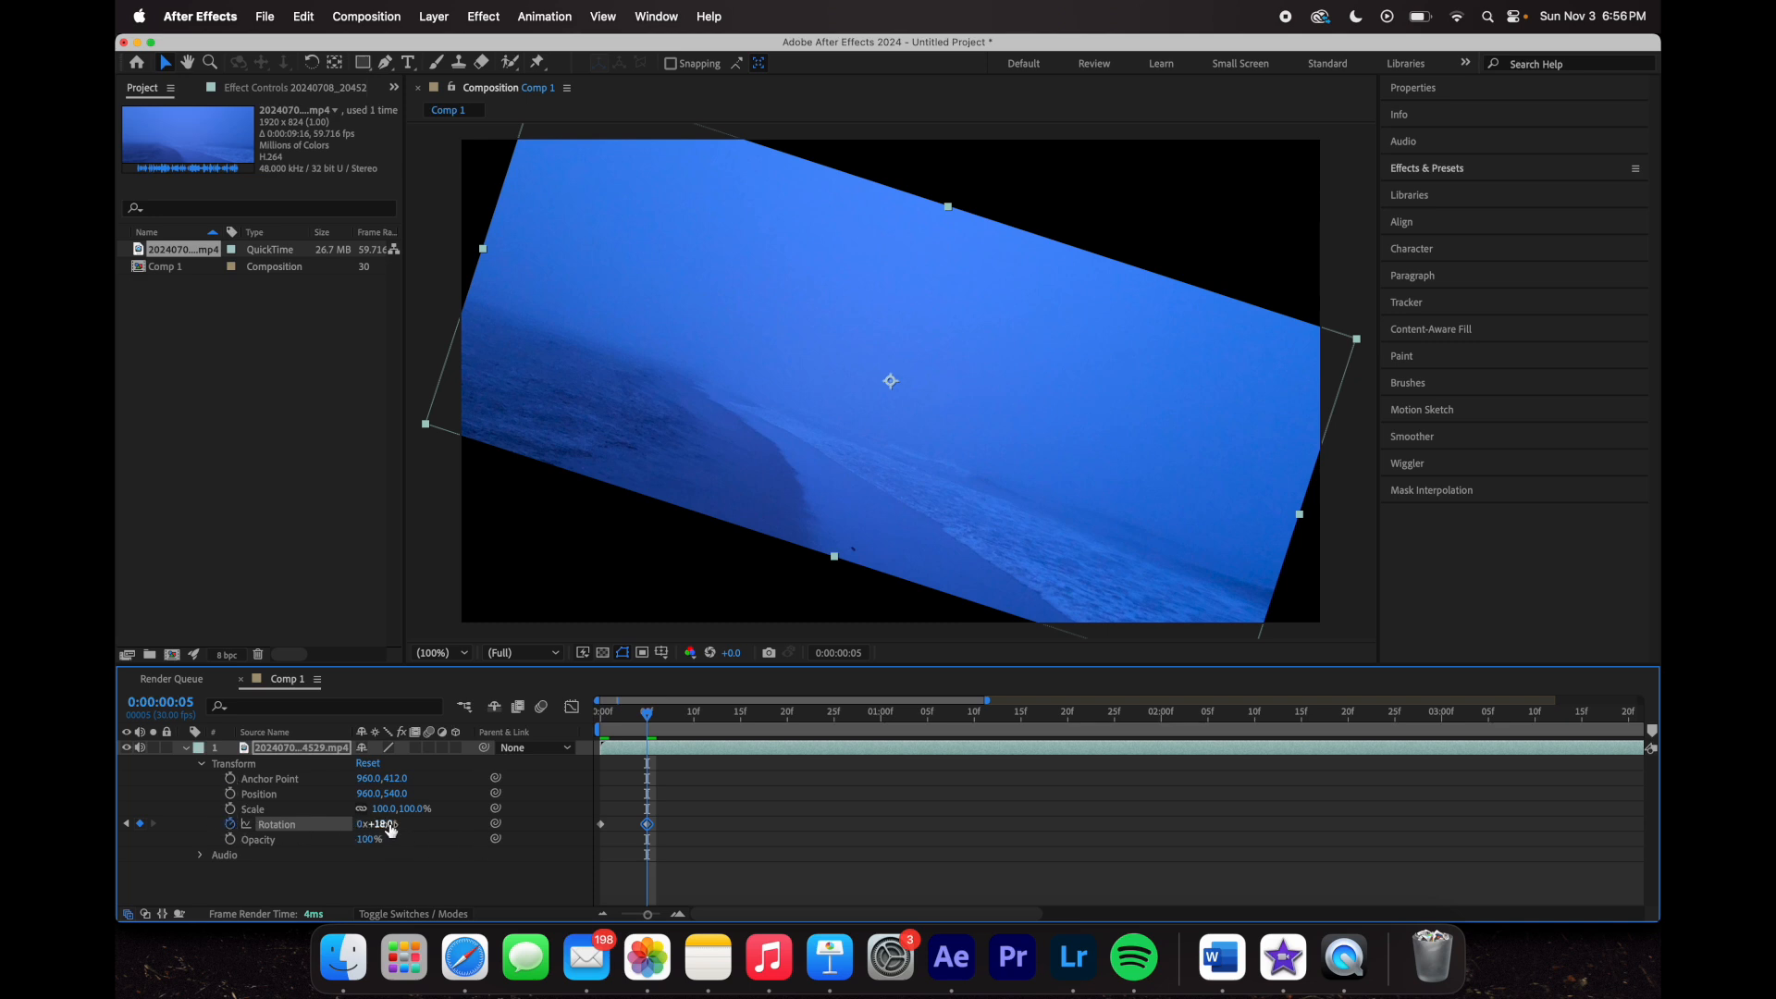
drag(387, 826, 395, 829)
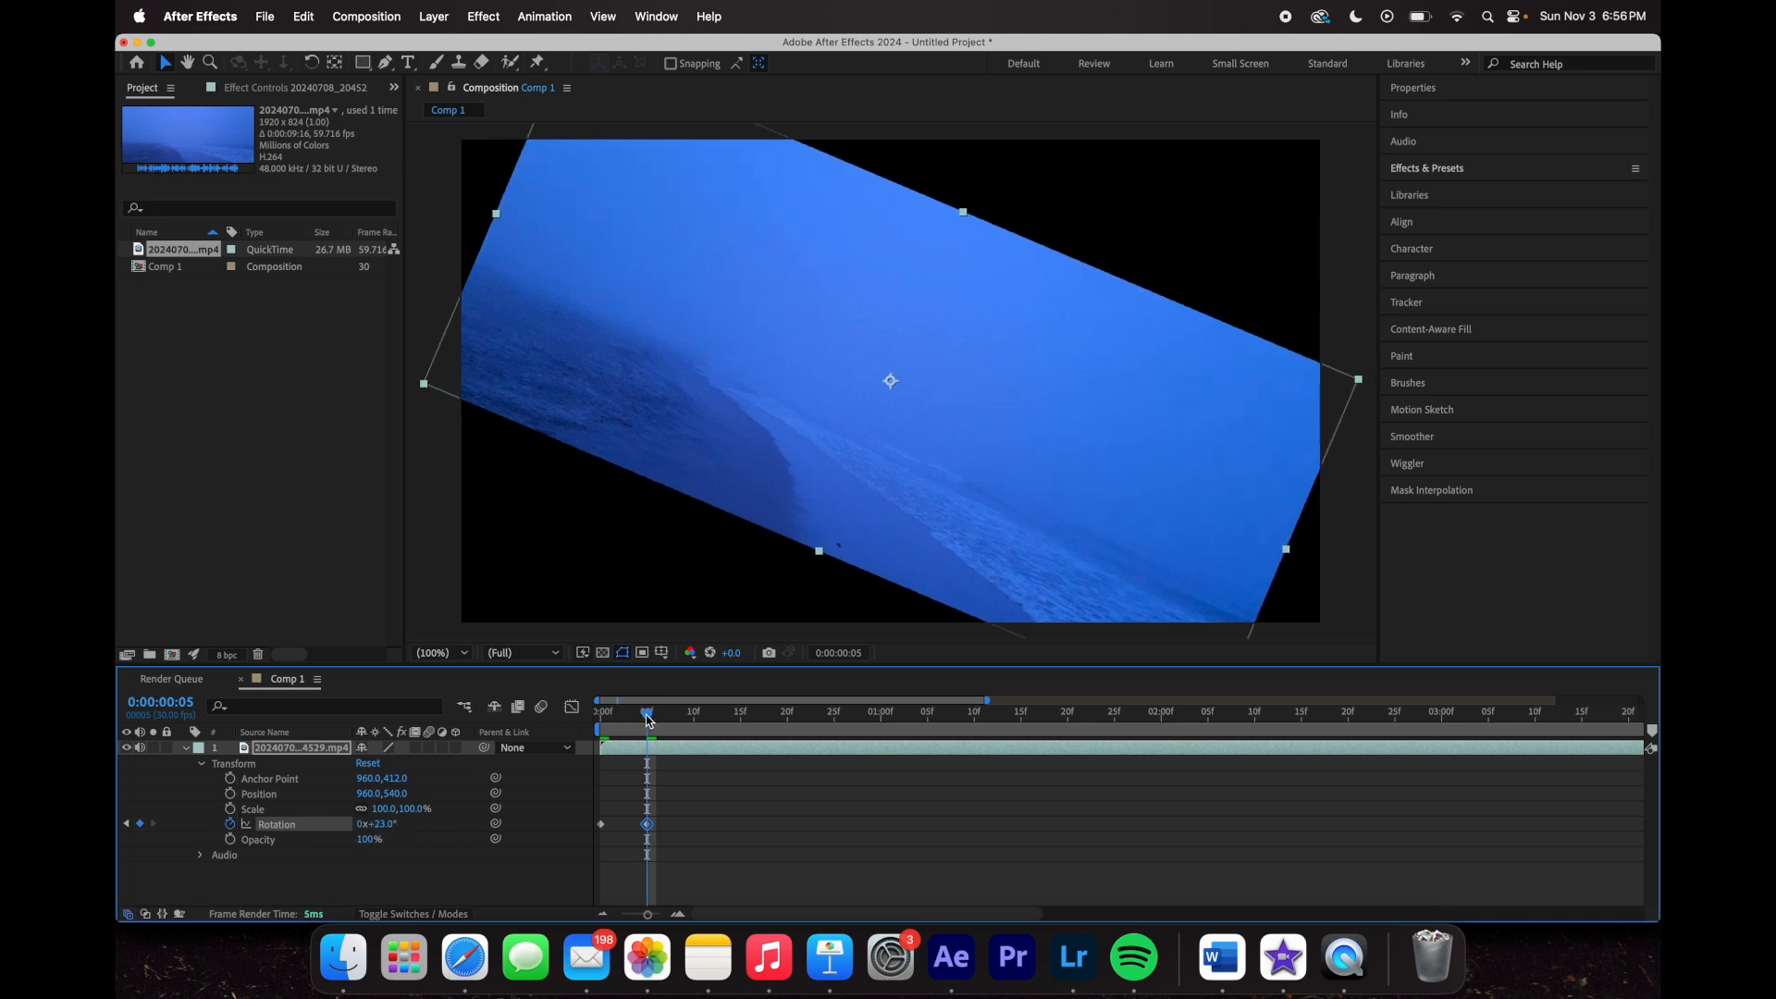
drag(646, 717, 554, 725)
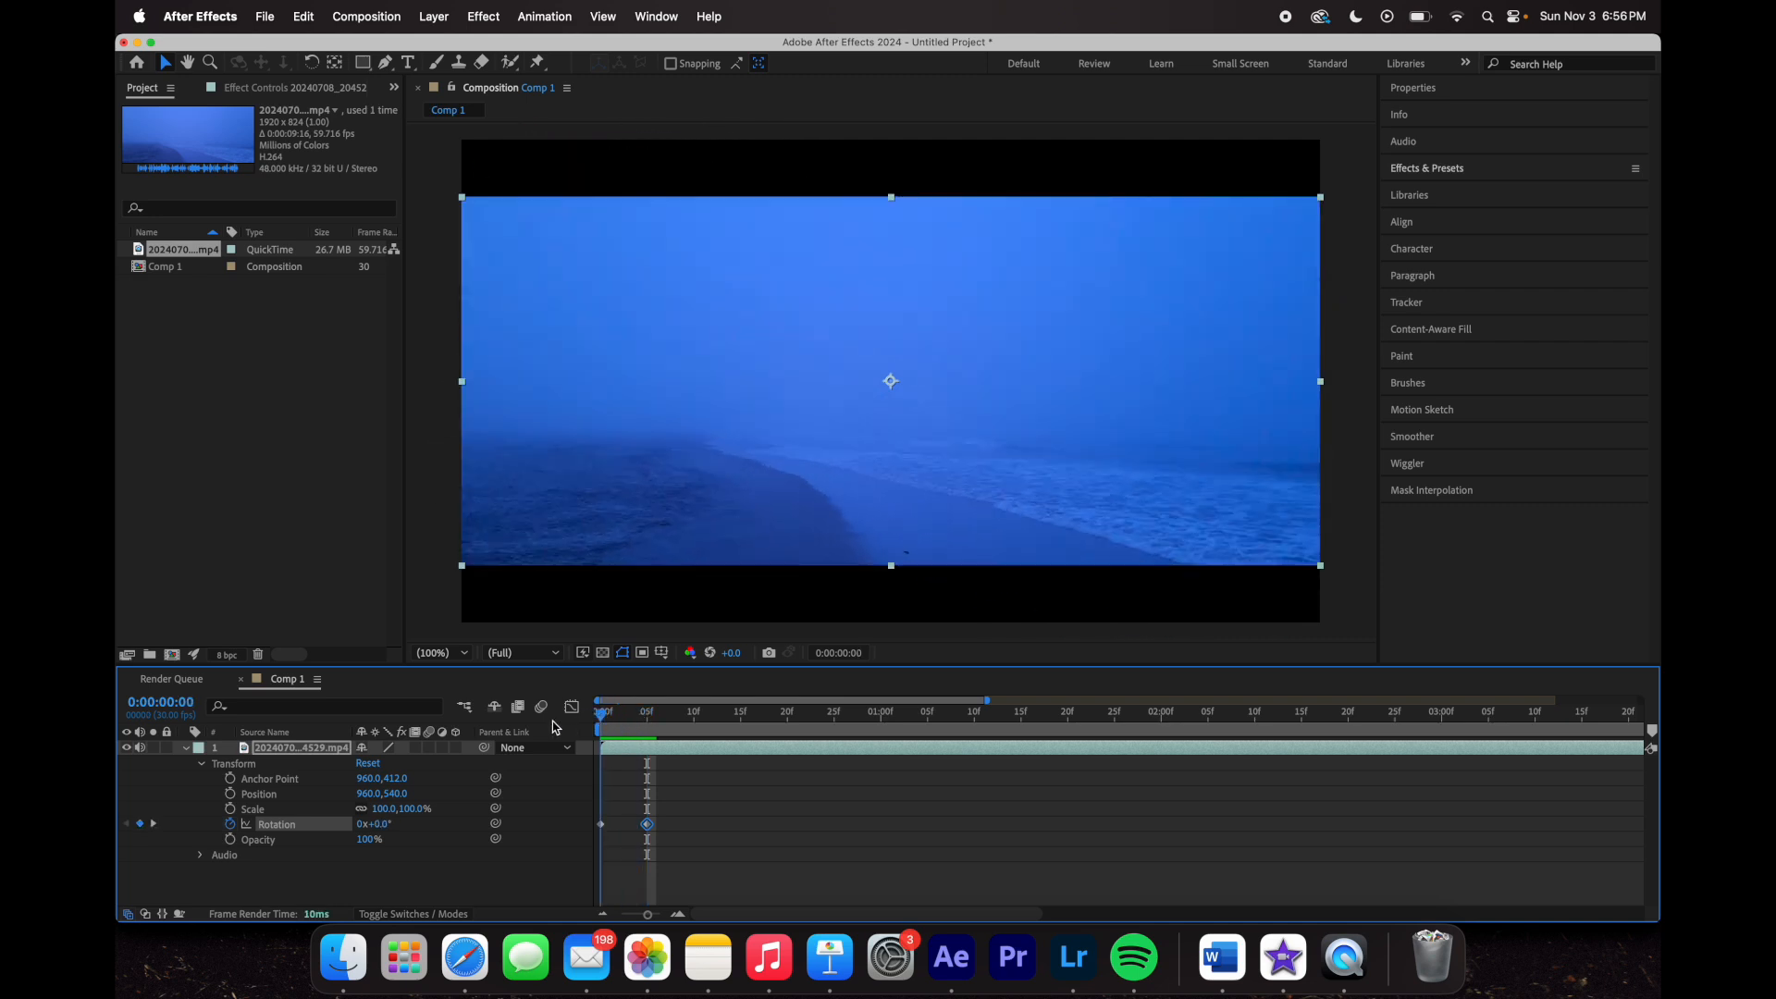
key(space)
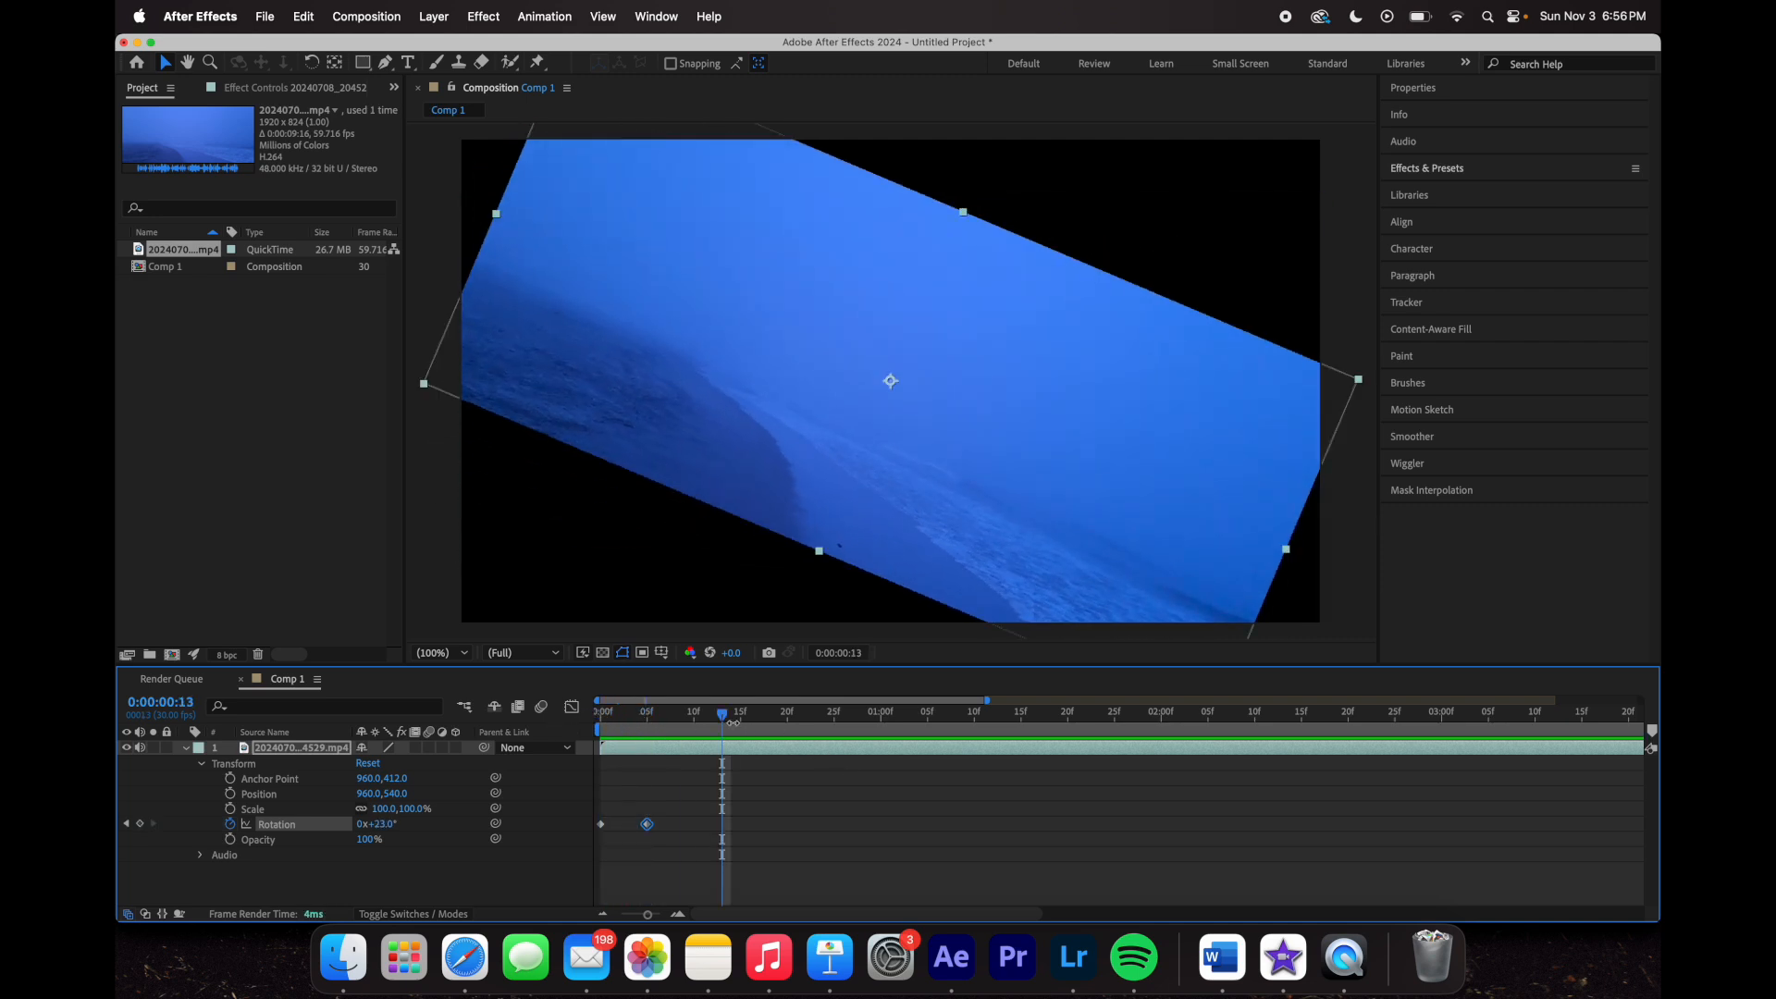
key(space)
click(199, 856)
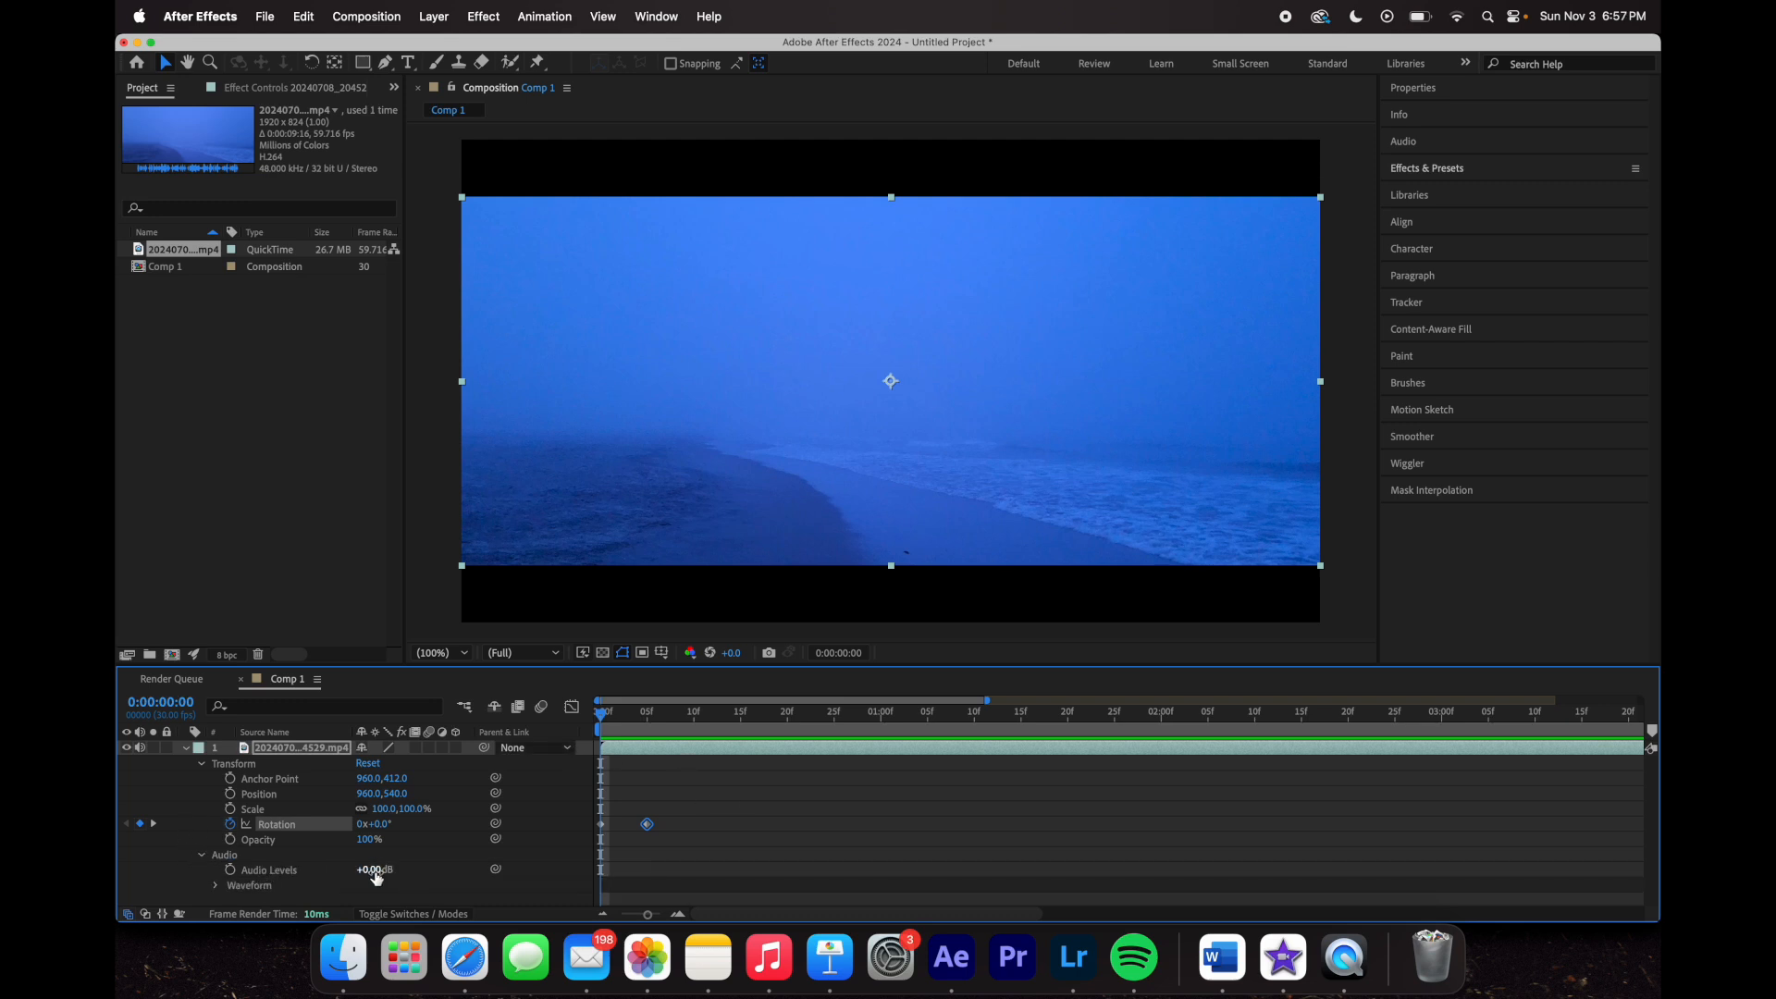
- Lower the clip's Audio Levels to -192 dB, preview, and collapse the Audio group
drag(384, 870, 356, 870)
drag(222, 871, 149, 872)
click(375, 871)
click(390, 879)
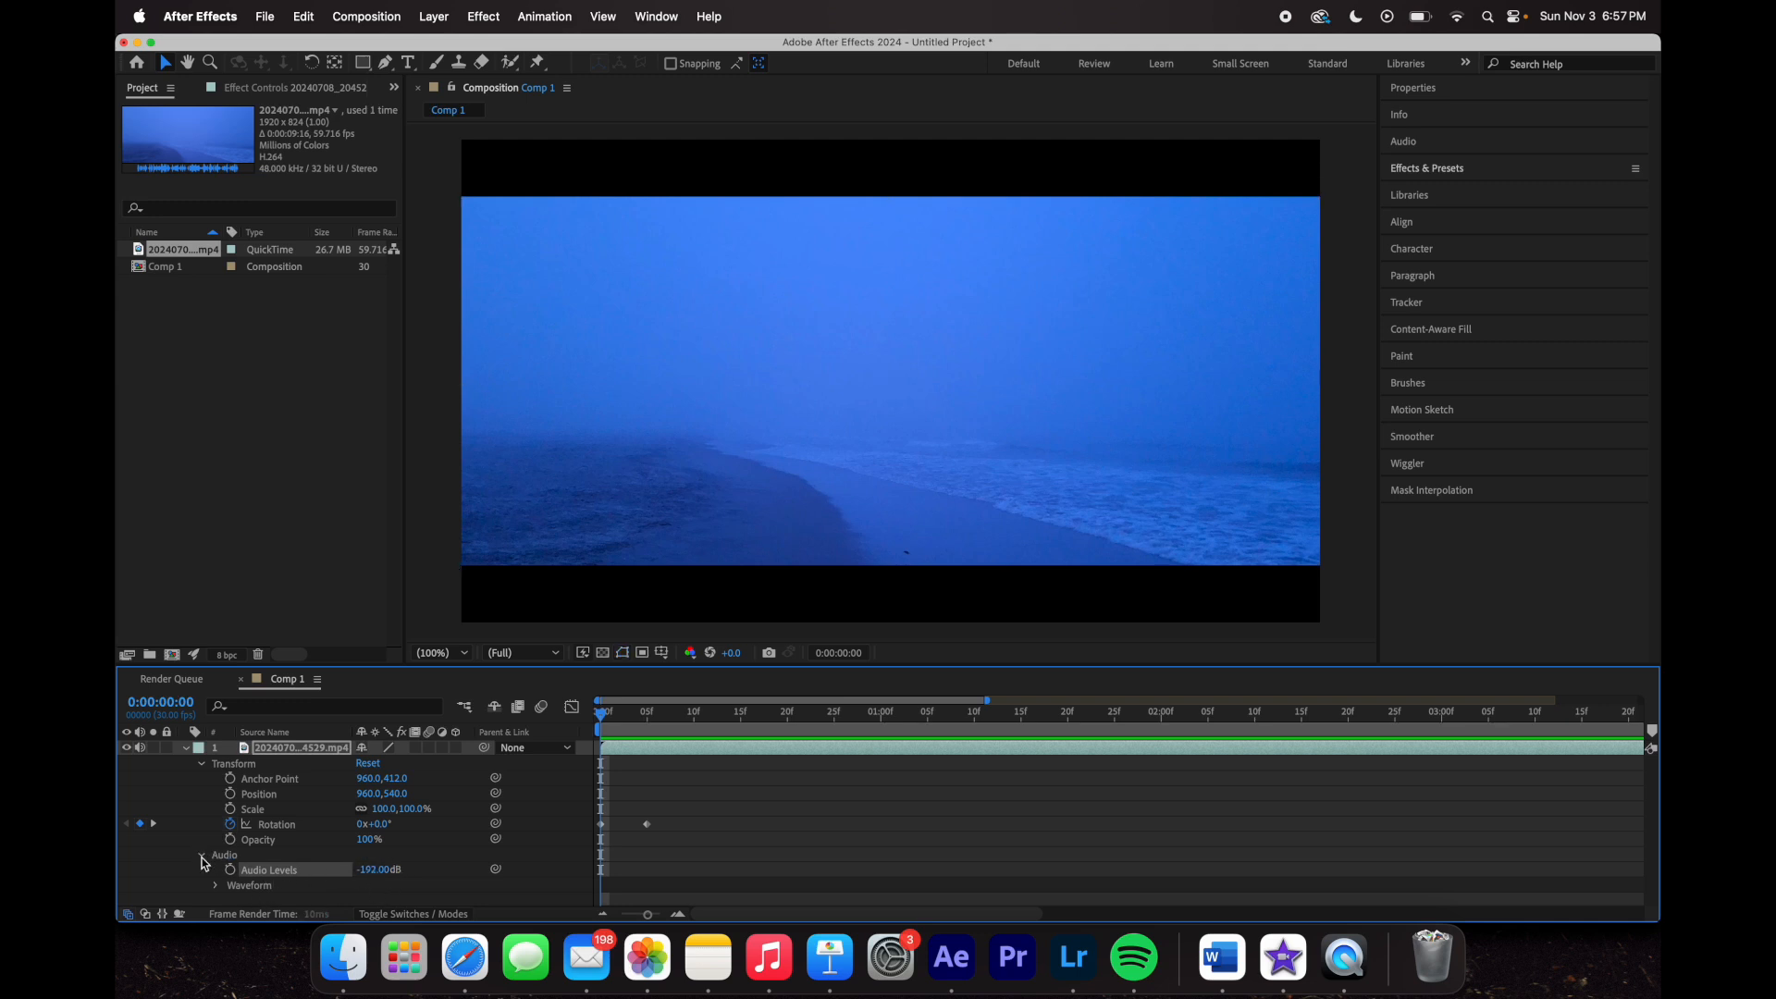
key(space)
key(space)
click(202, 858)
drag(722, 714, 600, 733)
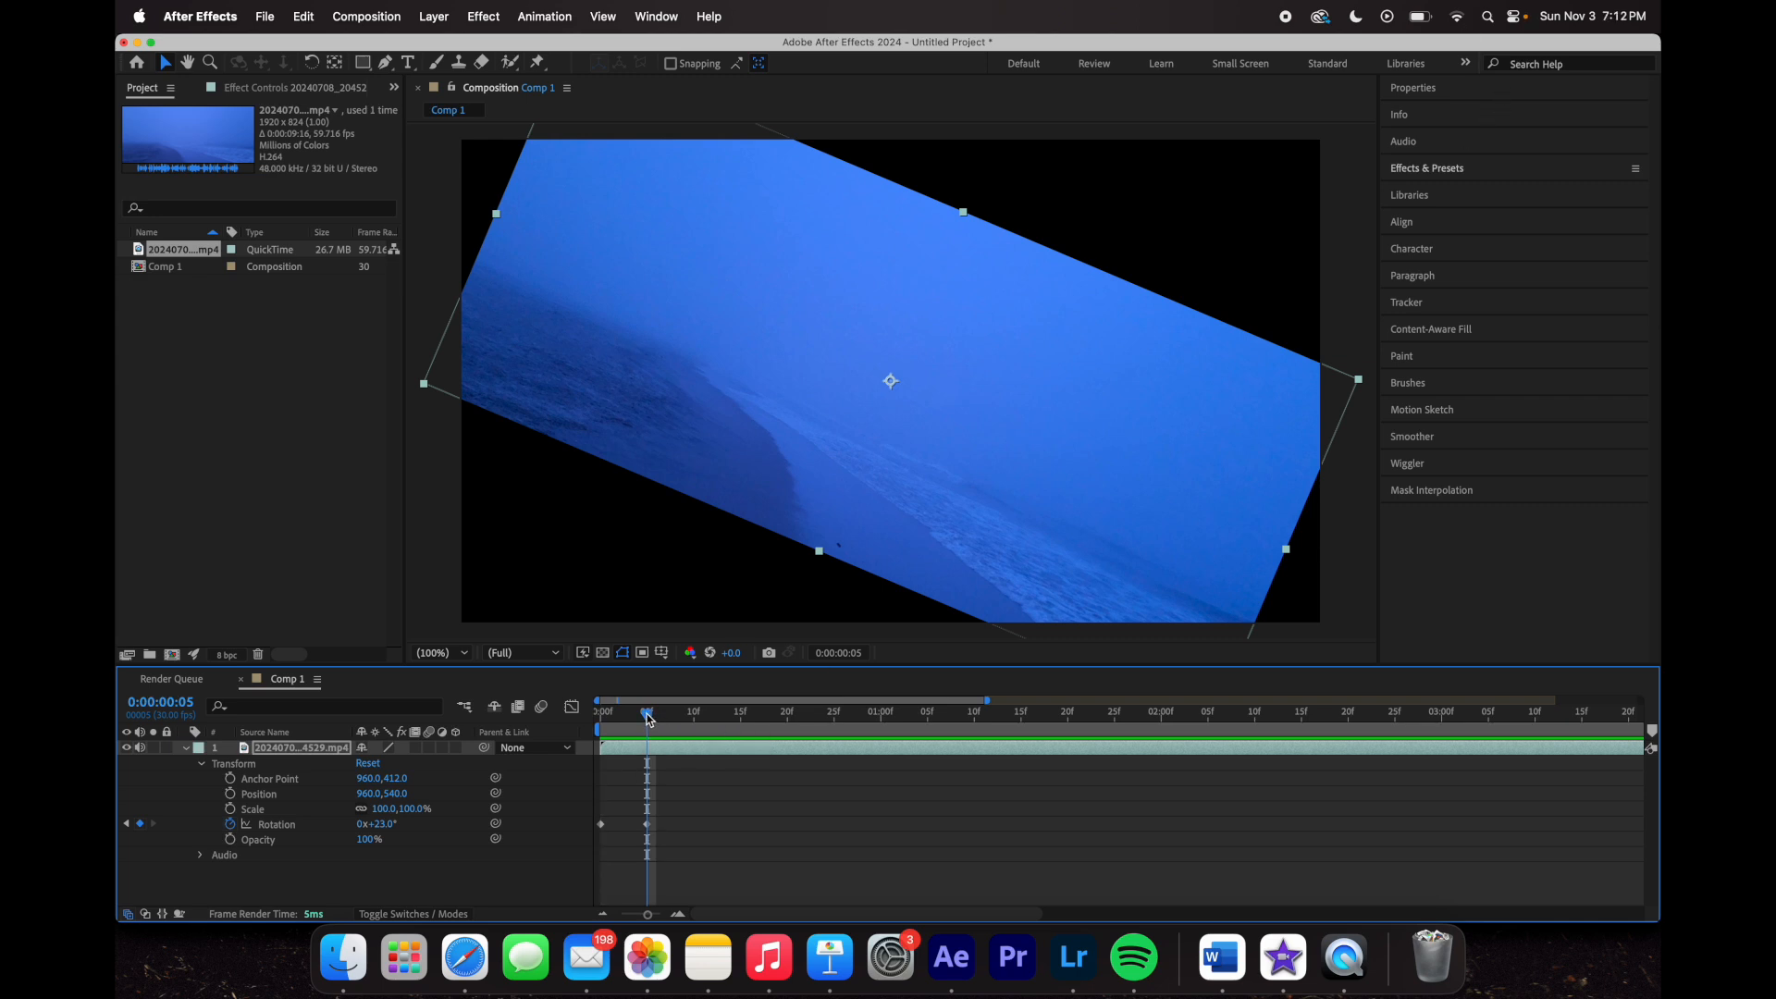
- Drag the 23° Rotation keyframe from frame 5 to about 1:03 and preview the slower tilt
drag(648, 718, 603, 742)
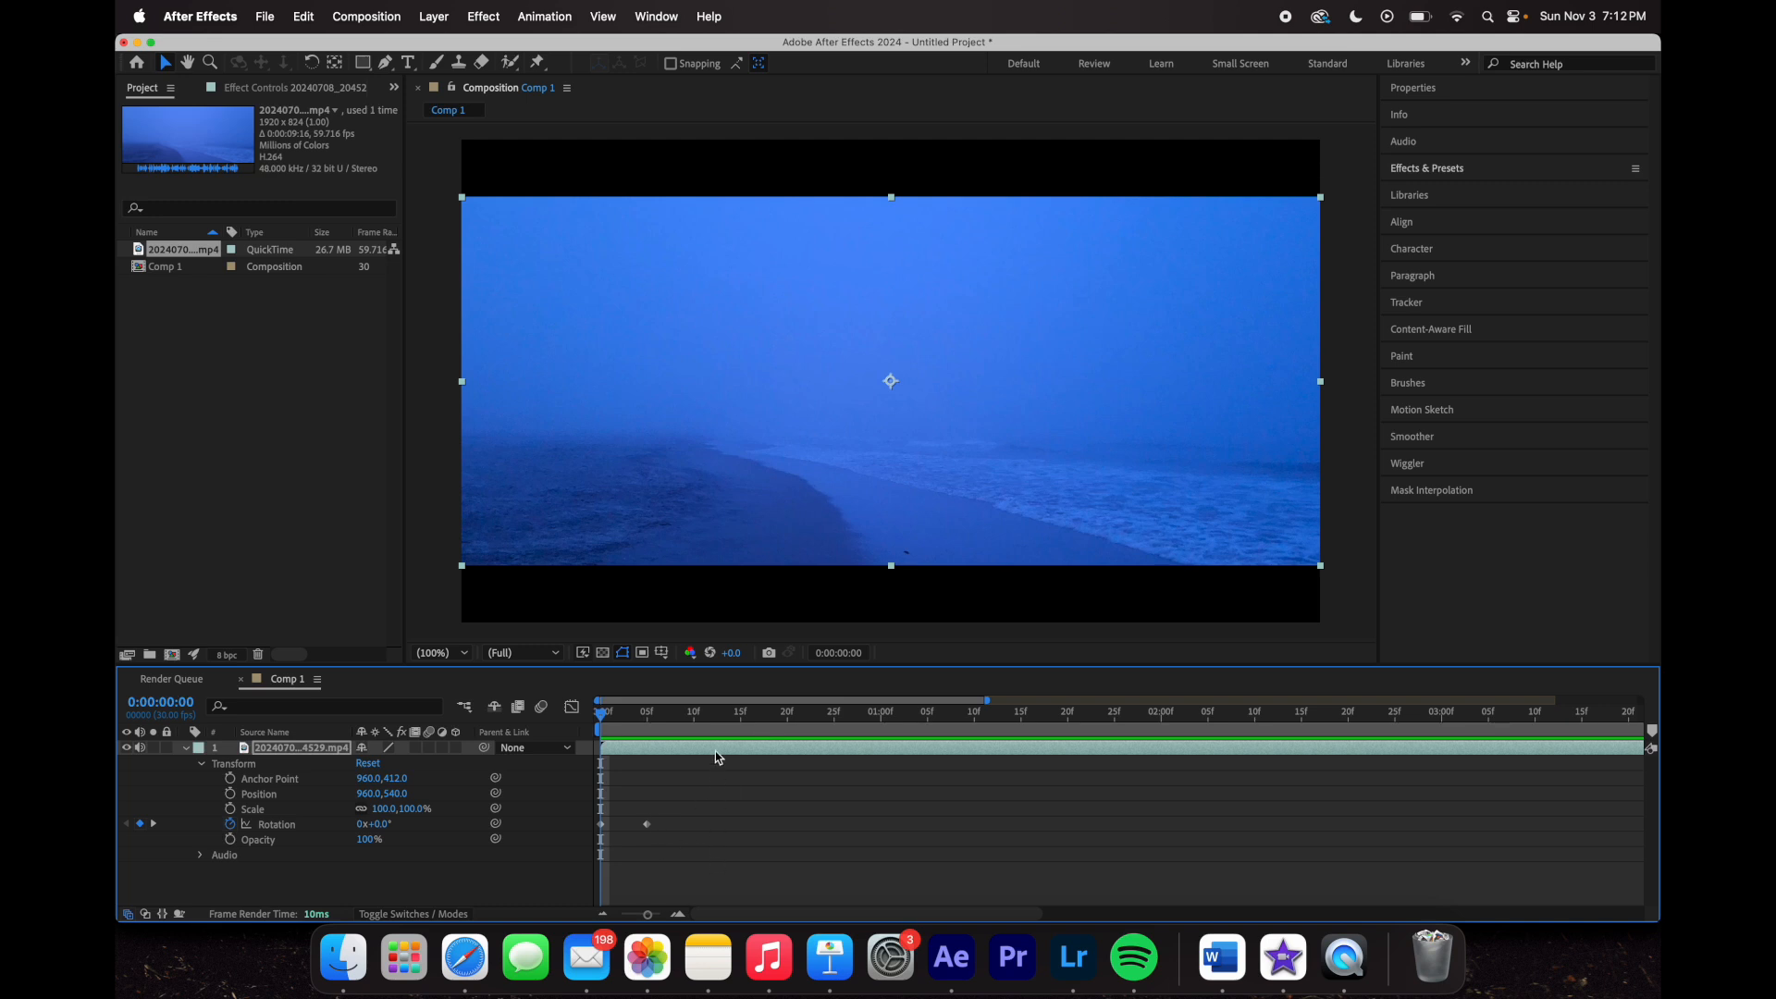
click(648, 714)
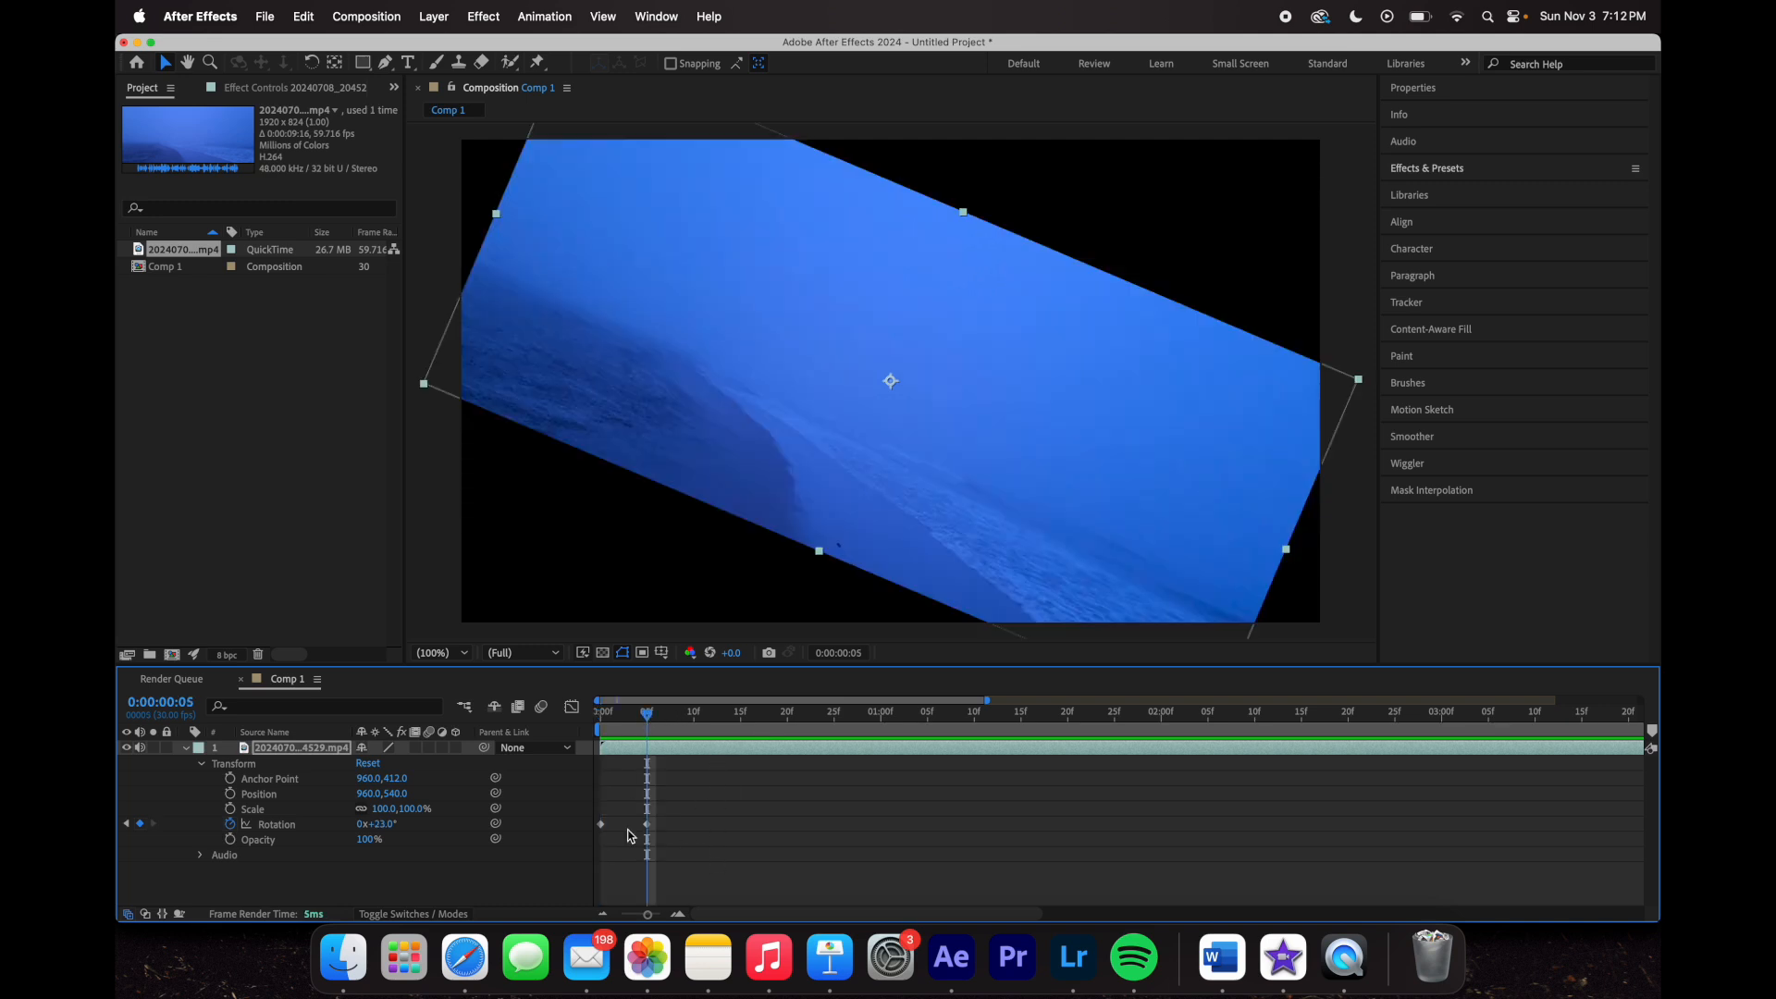
click(647, 825)
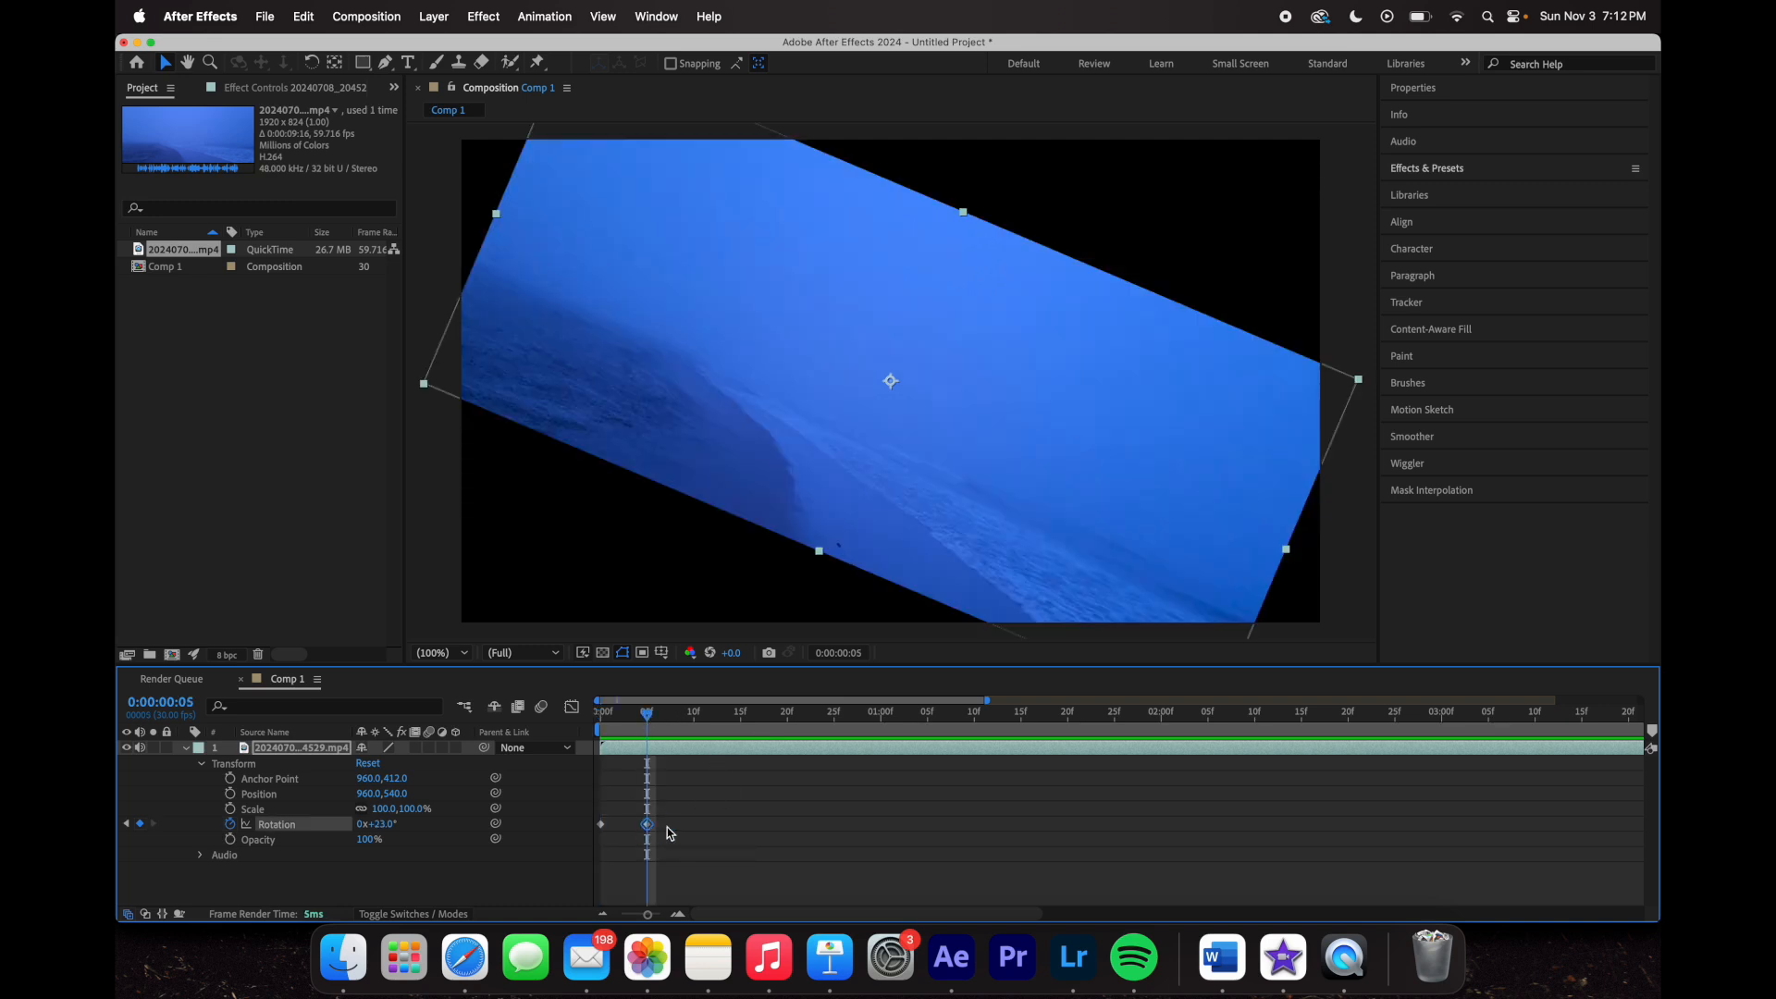
drag(650, 826, 919, 828)
drag(927, 718, 599, 754)
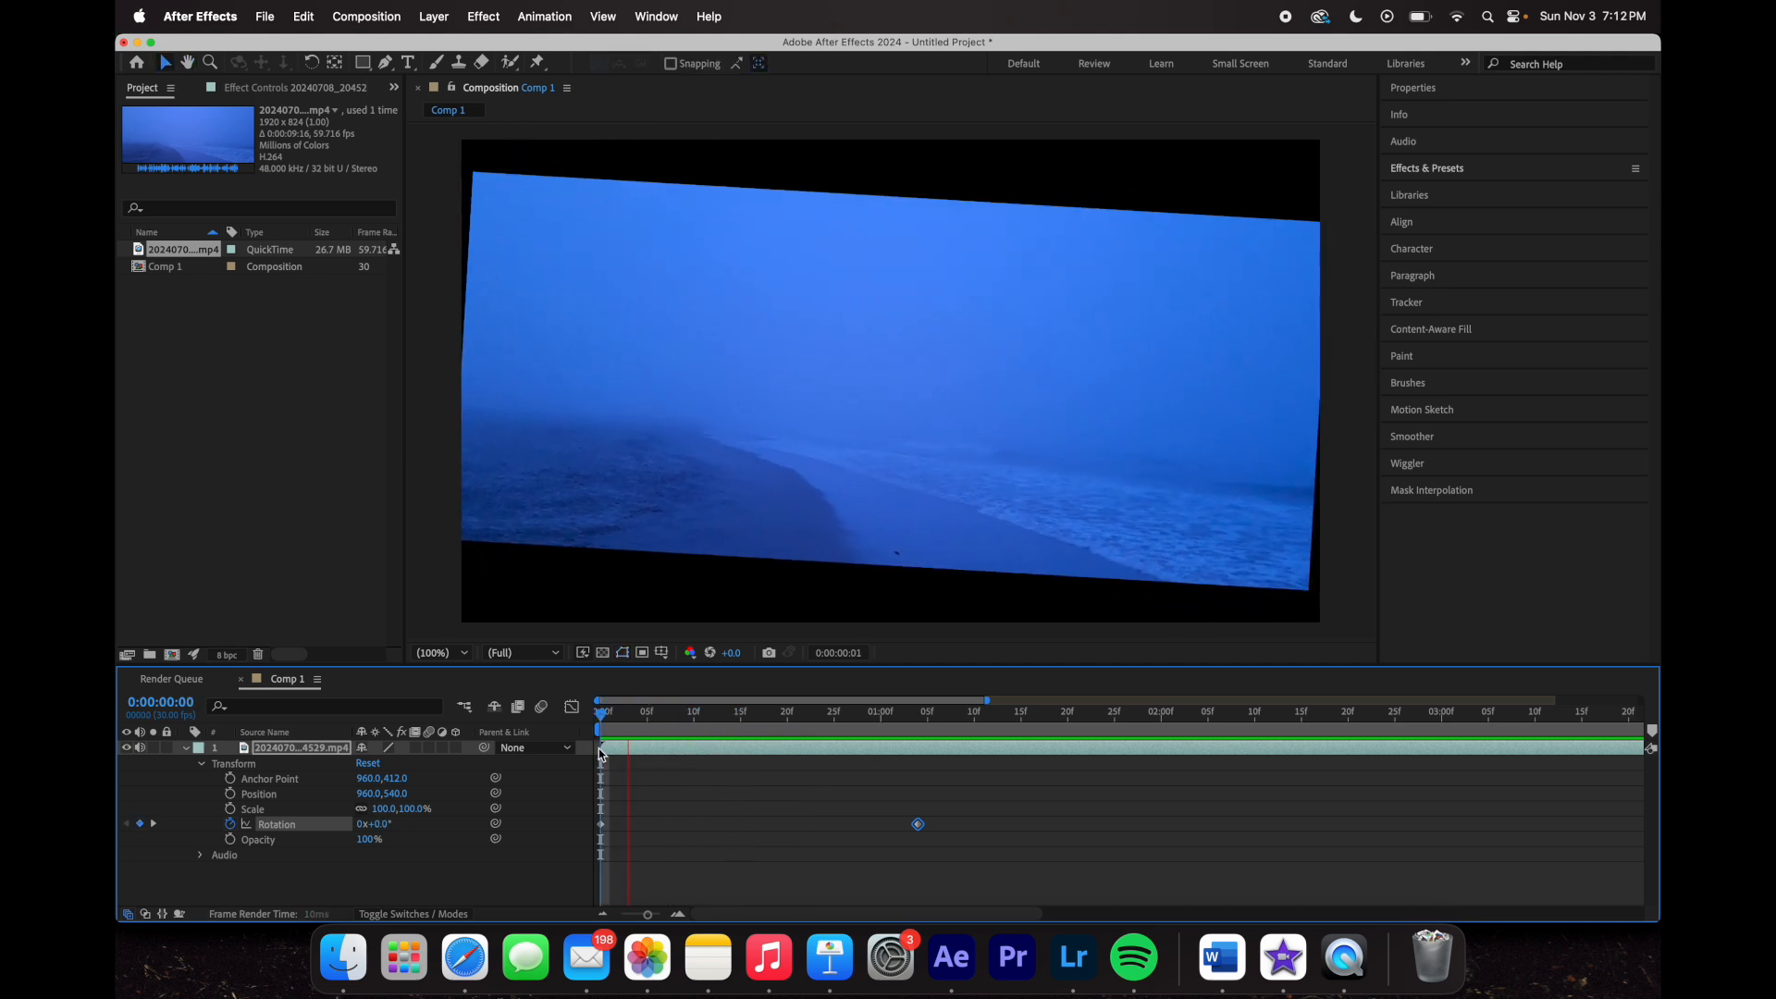
key(space)
drag(912, 711, 609, 722)
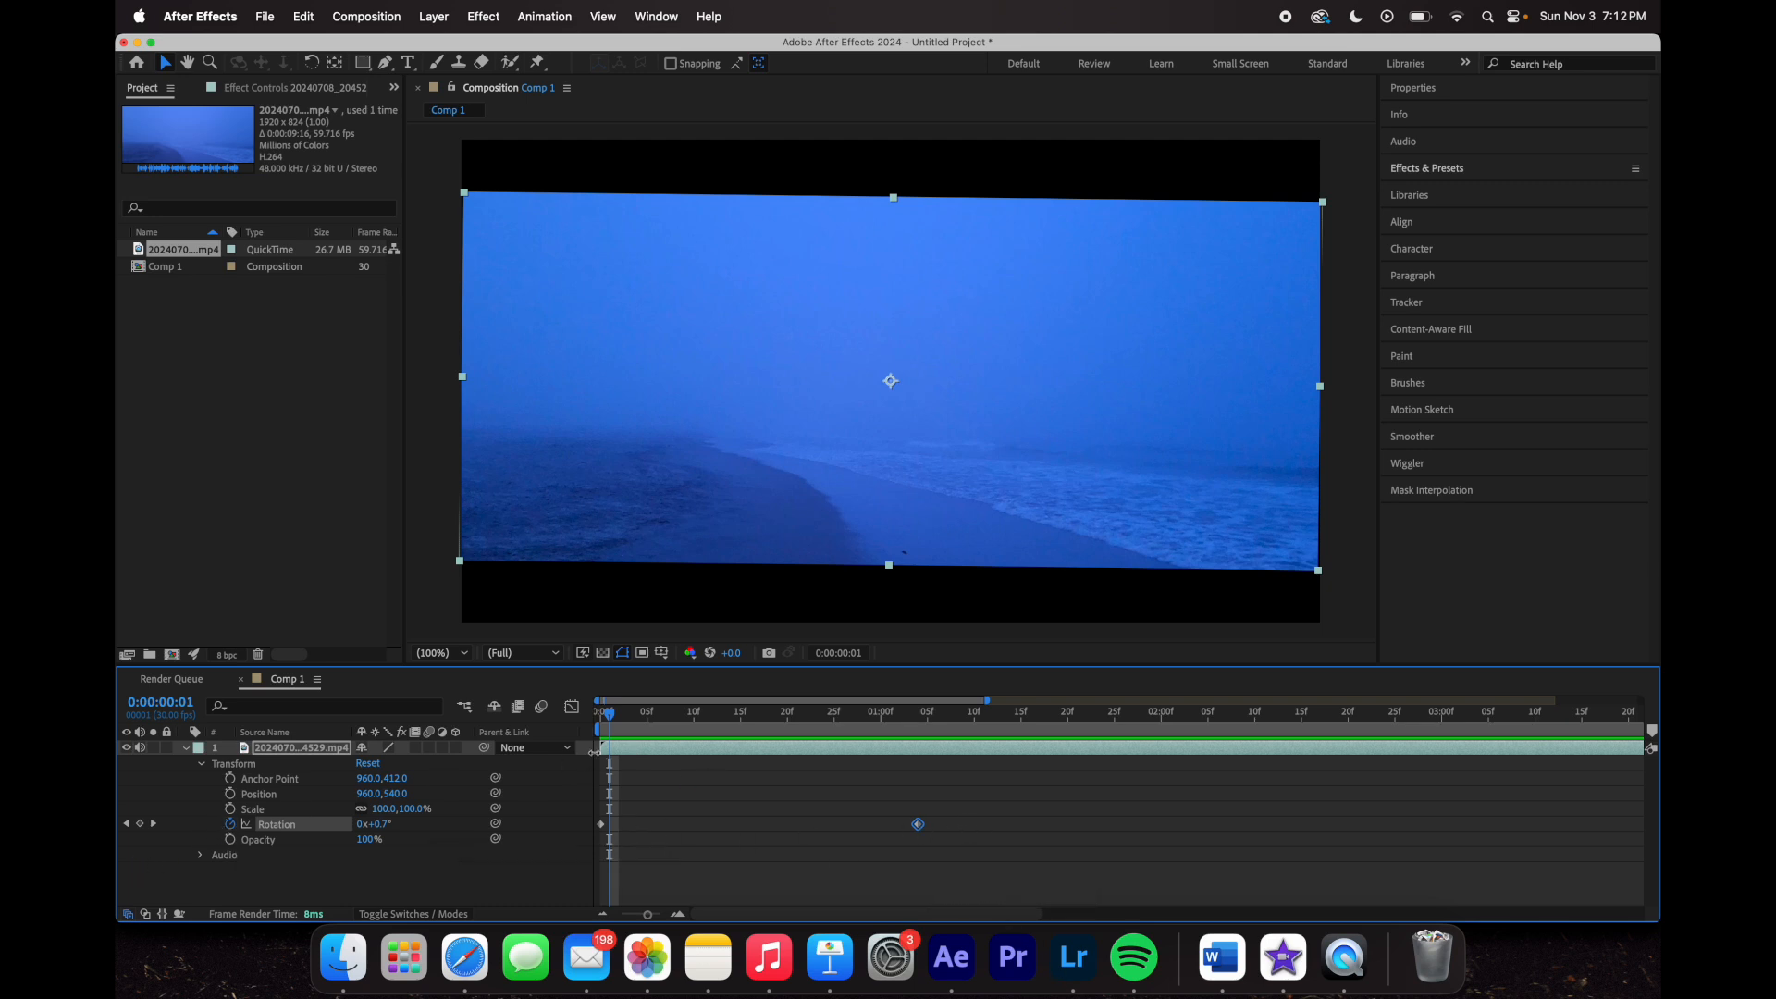
drag(611, 718, 499, 730)
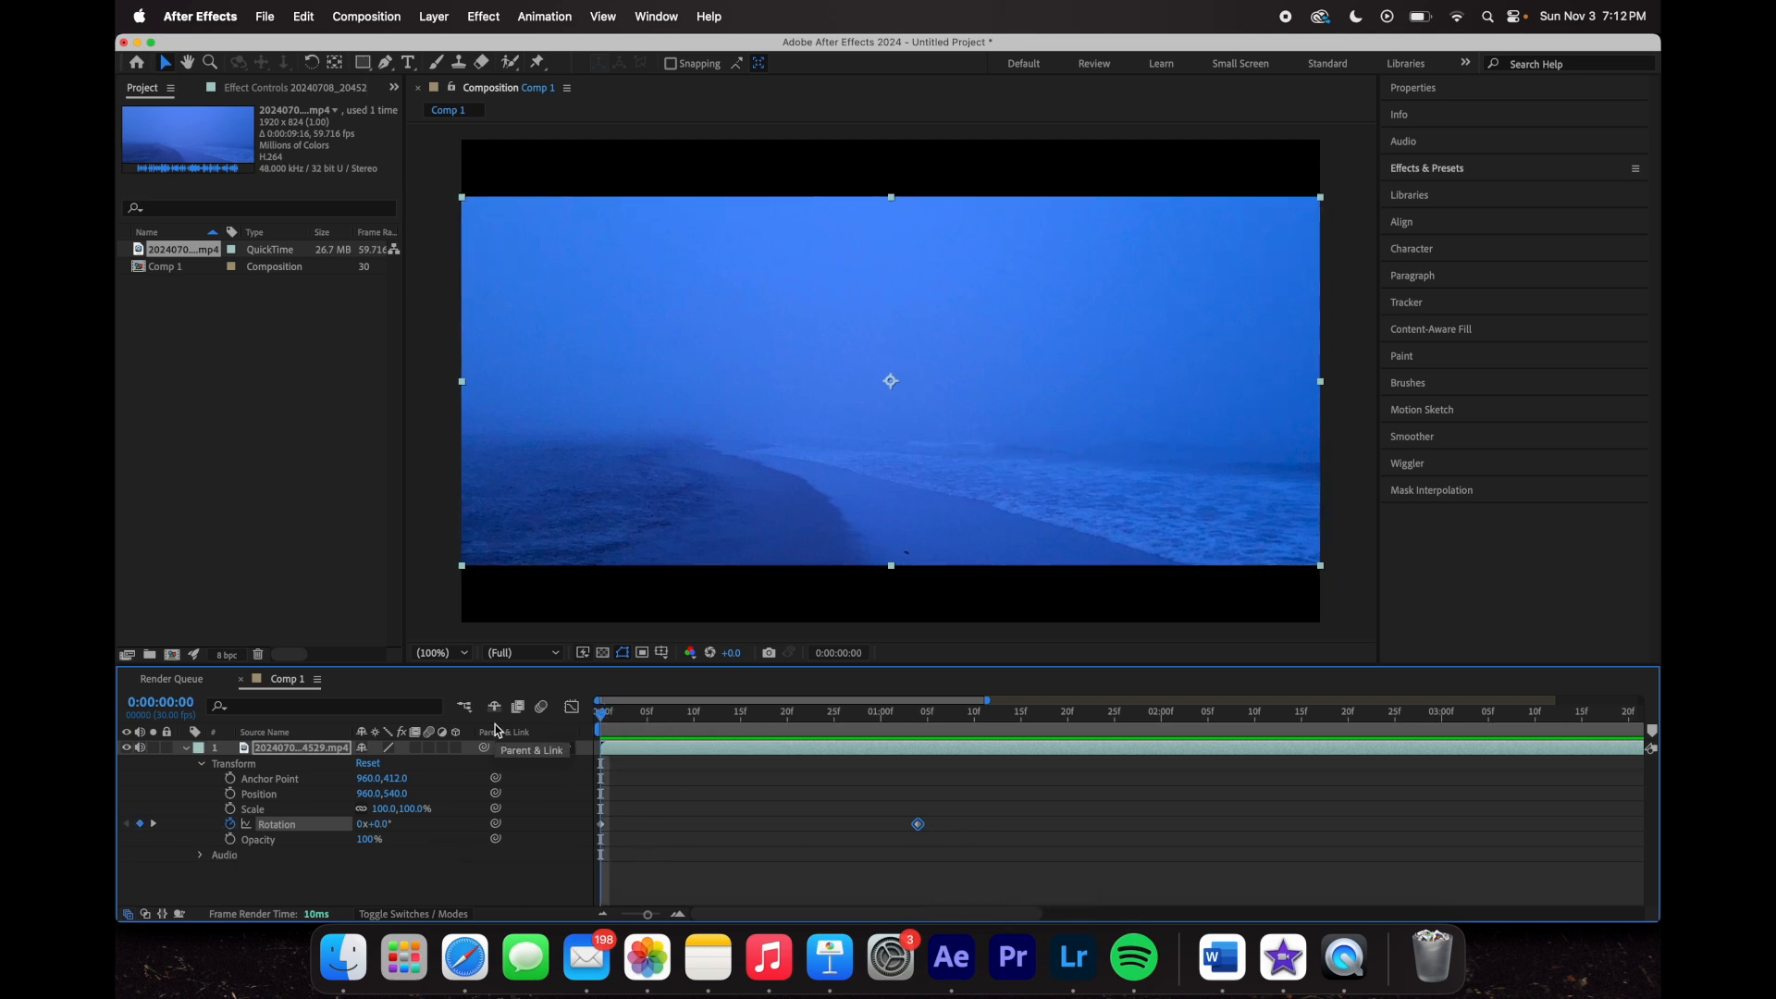
- Delete all Scale and Rotation keyframes, return to 0:00, and collapse the beach layer
click(231, 824)
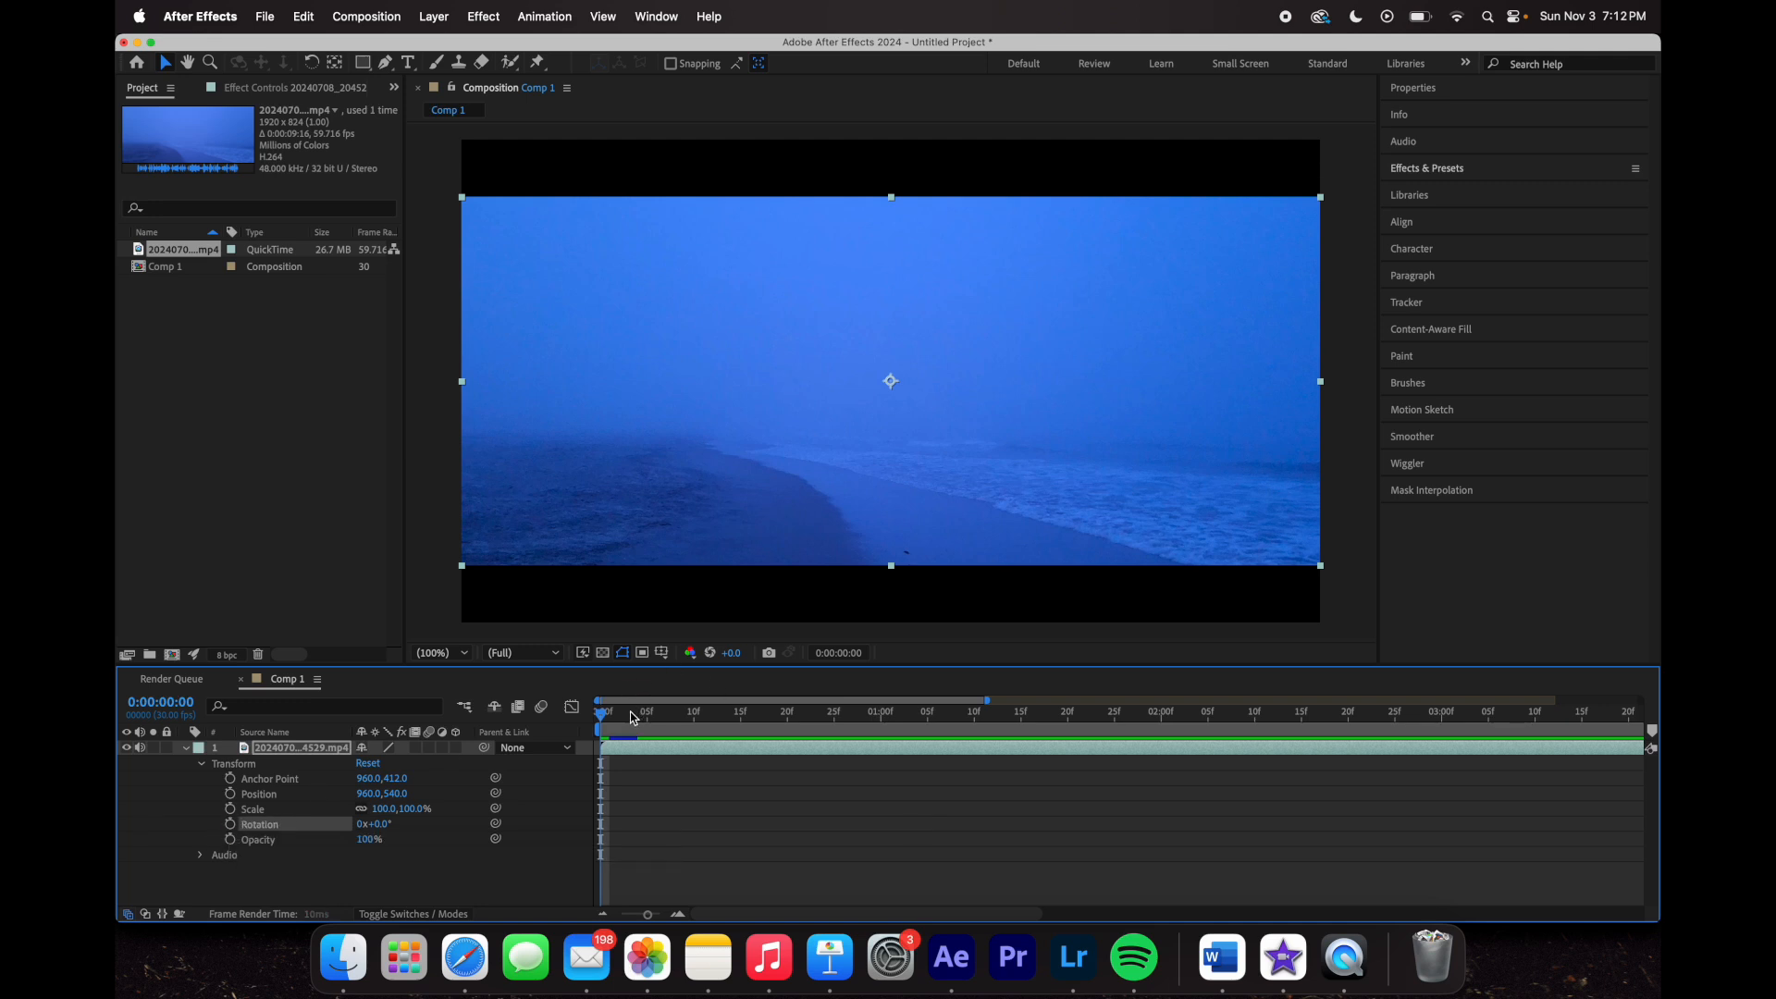
click(230, 824)
click(230, 808)
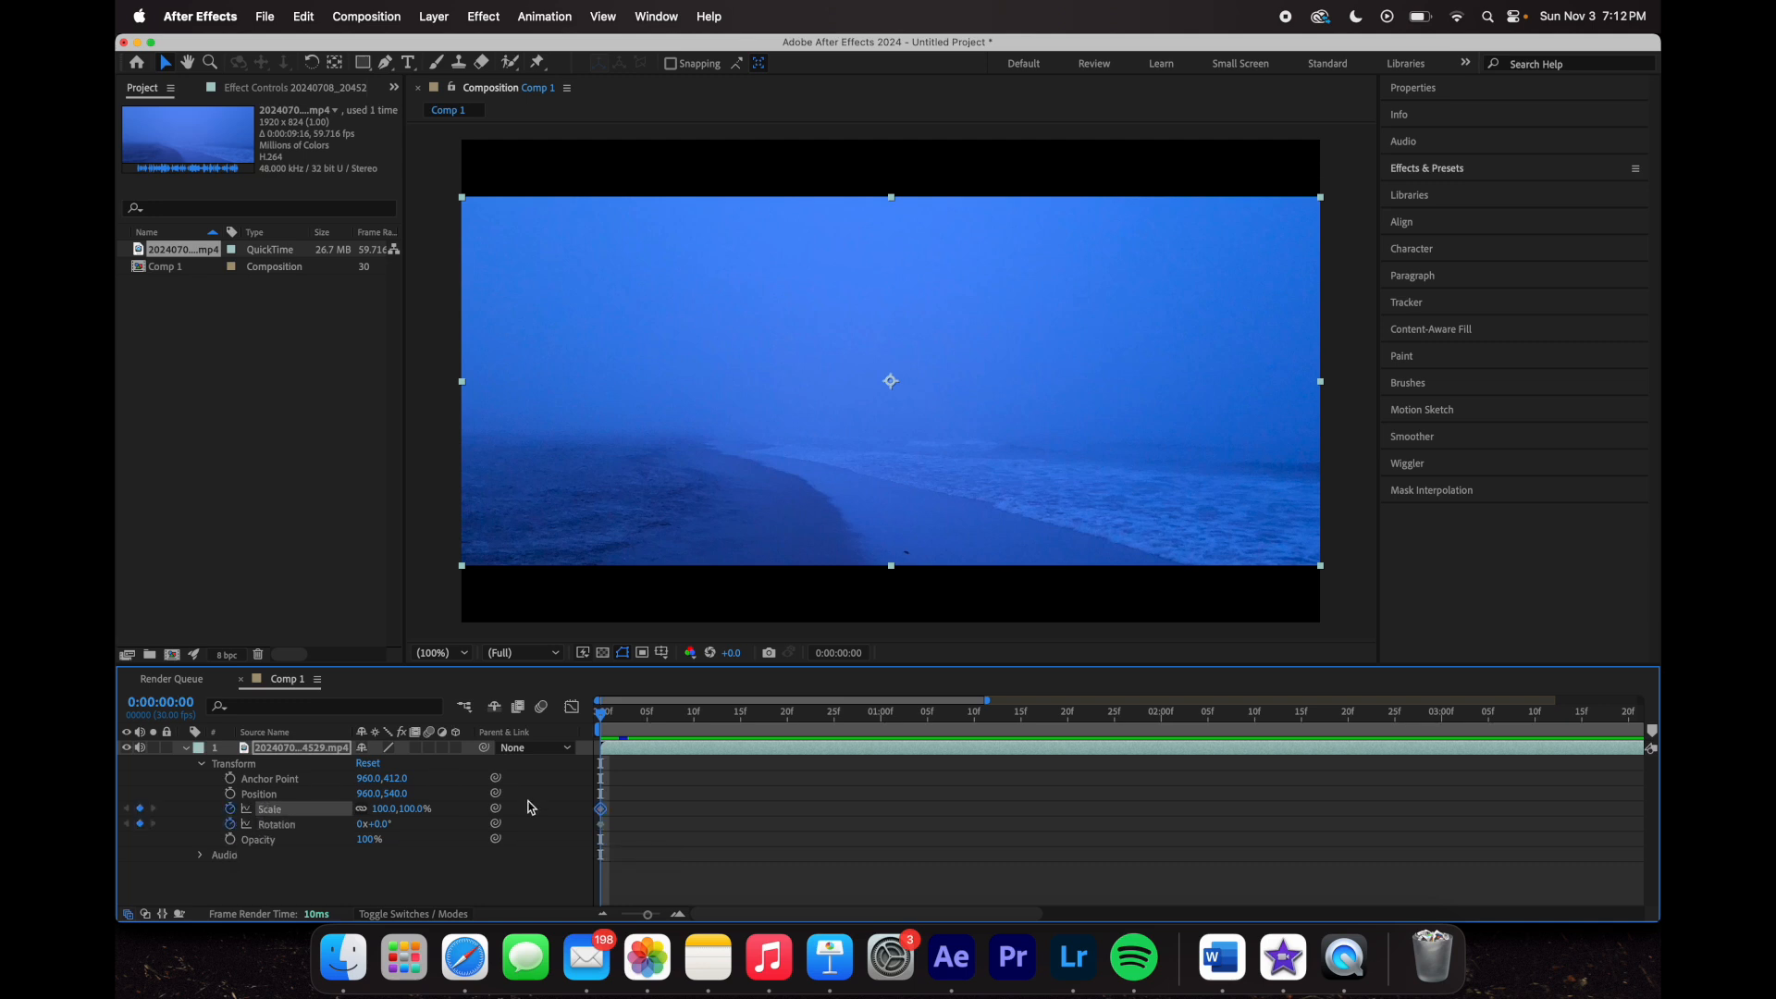
key(Page_Down)
key(Page_Down)
key(Page_Down)
key(Page_Down)
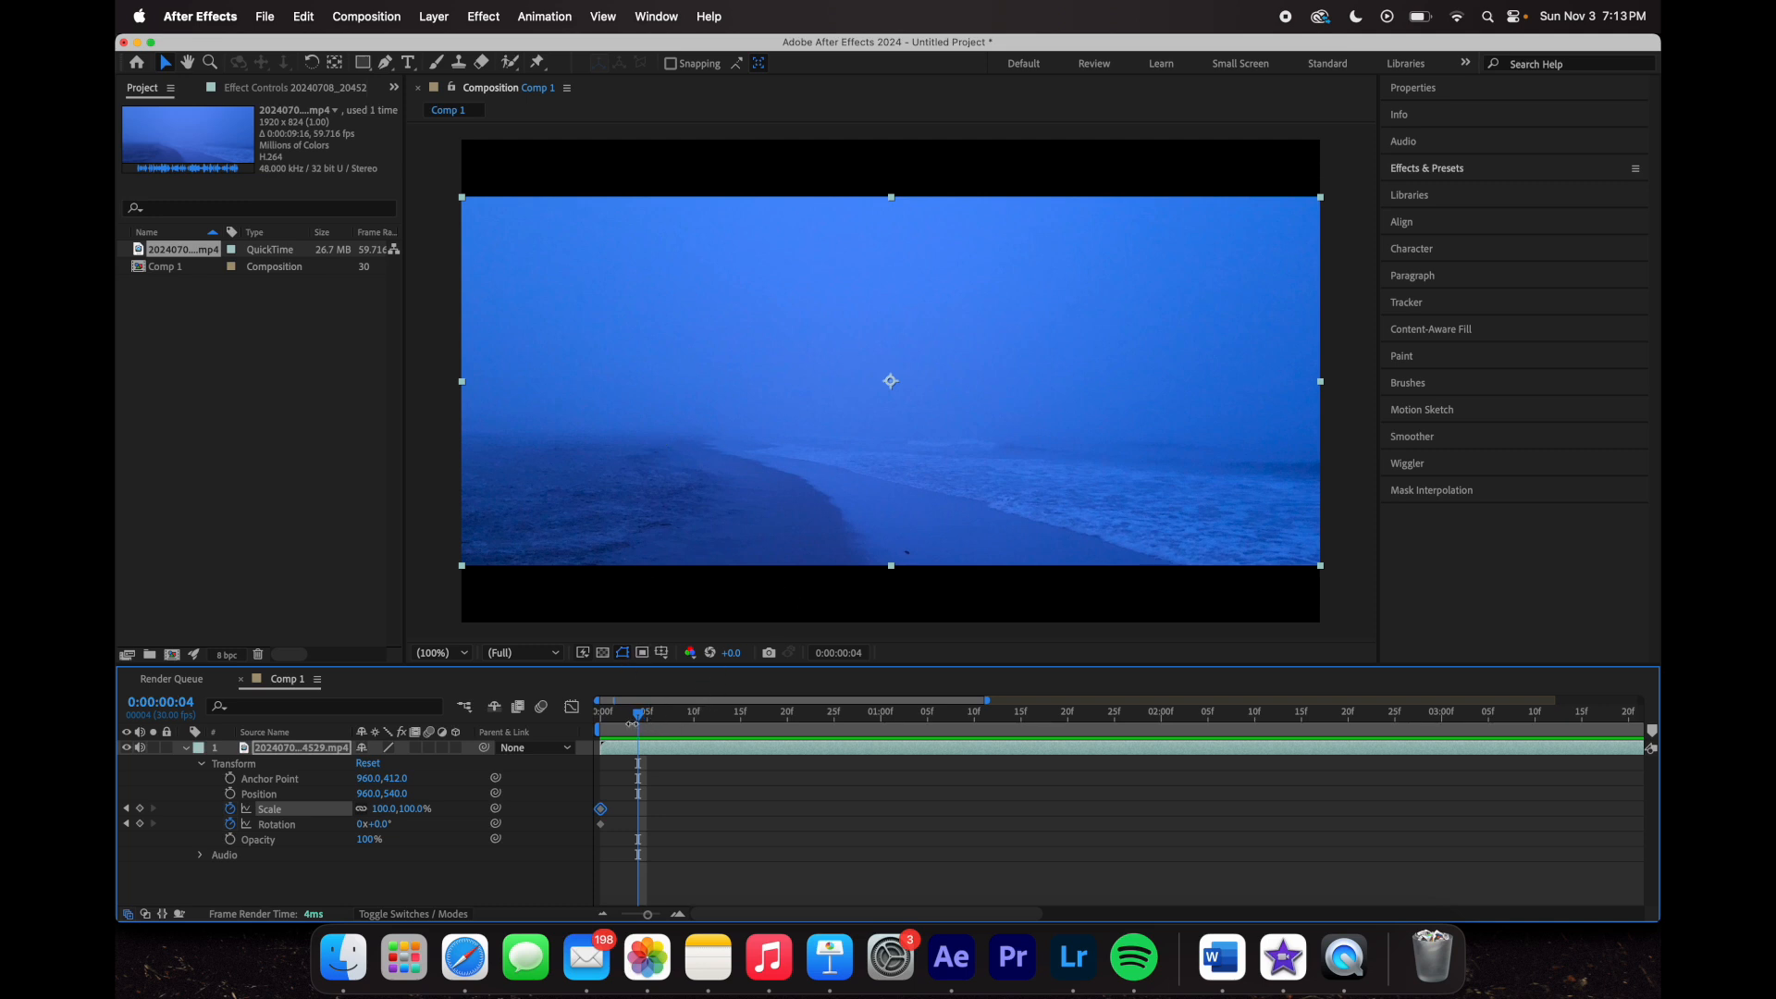
click(229, 809)
click(229, 823)
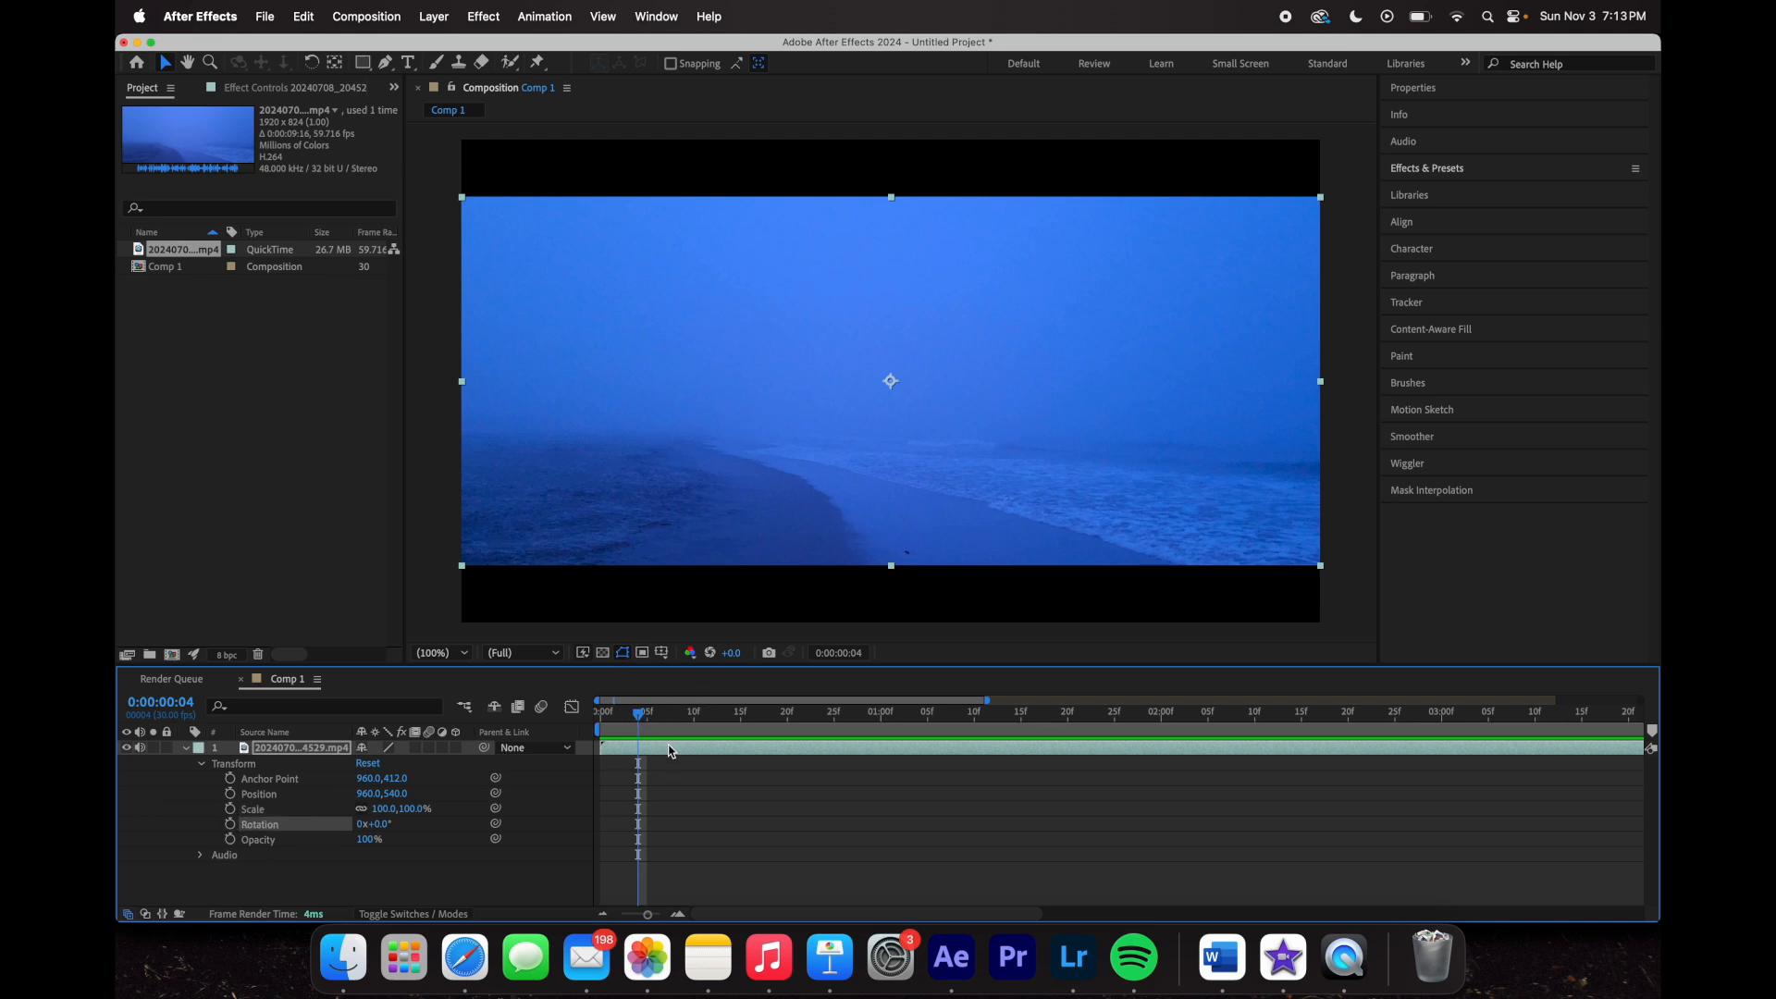
drag(640, 714, 601, 713)
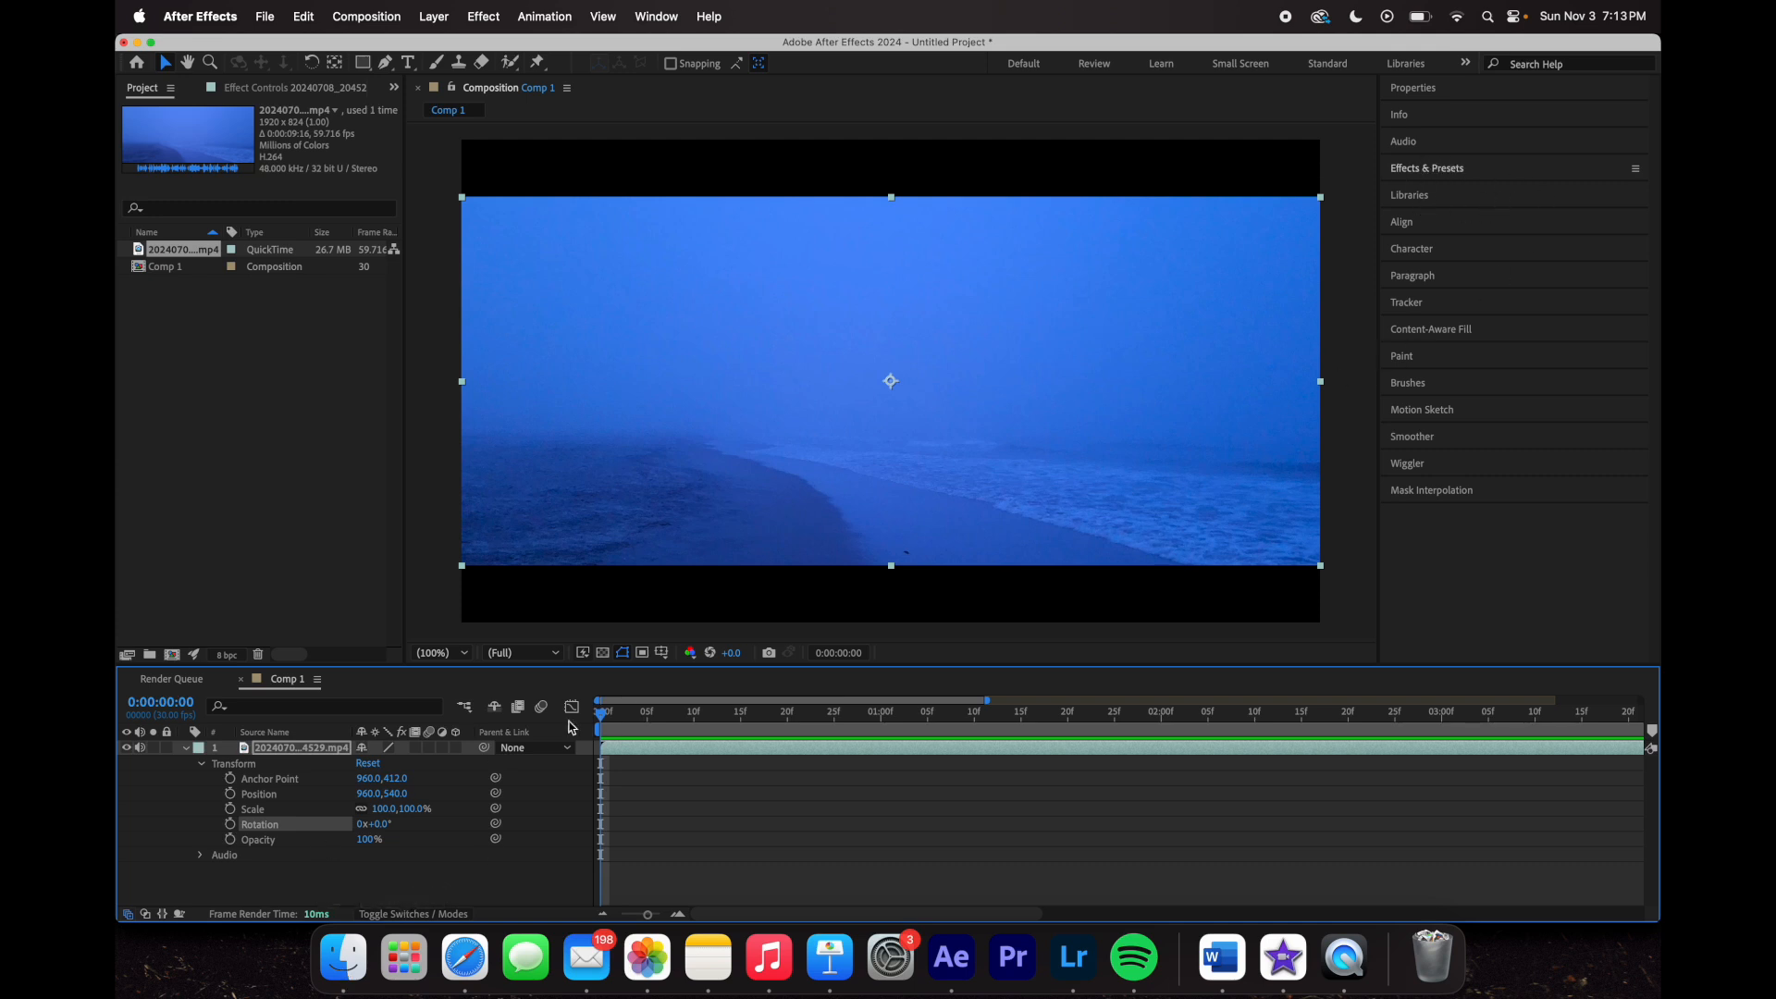
click(185, 751)
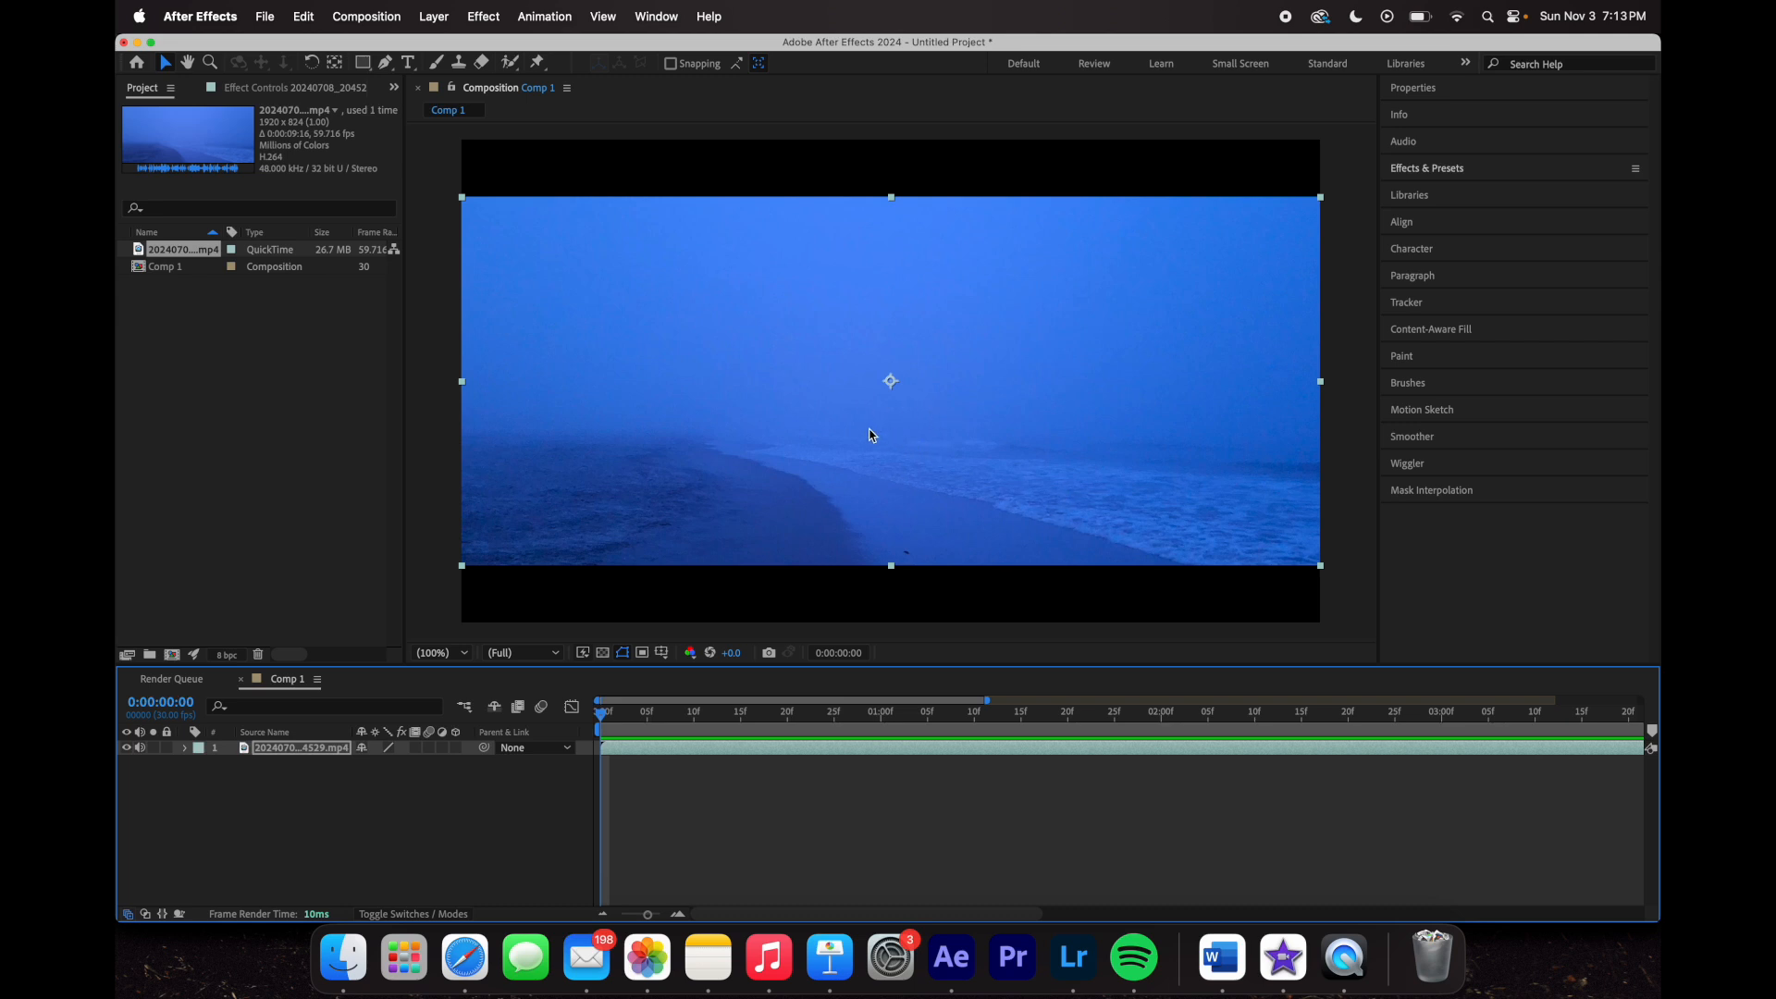
- Preview the beach clip's opening, return to the start, and show Blue-tagged files in Finder
drag(603, 713, 968, 848)
key(Home)
click(350, 971)
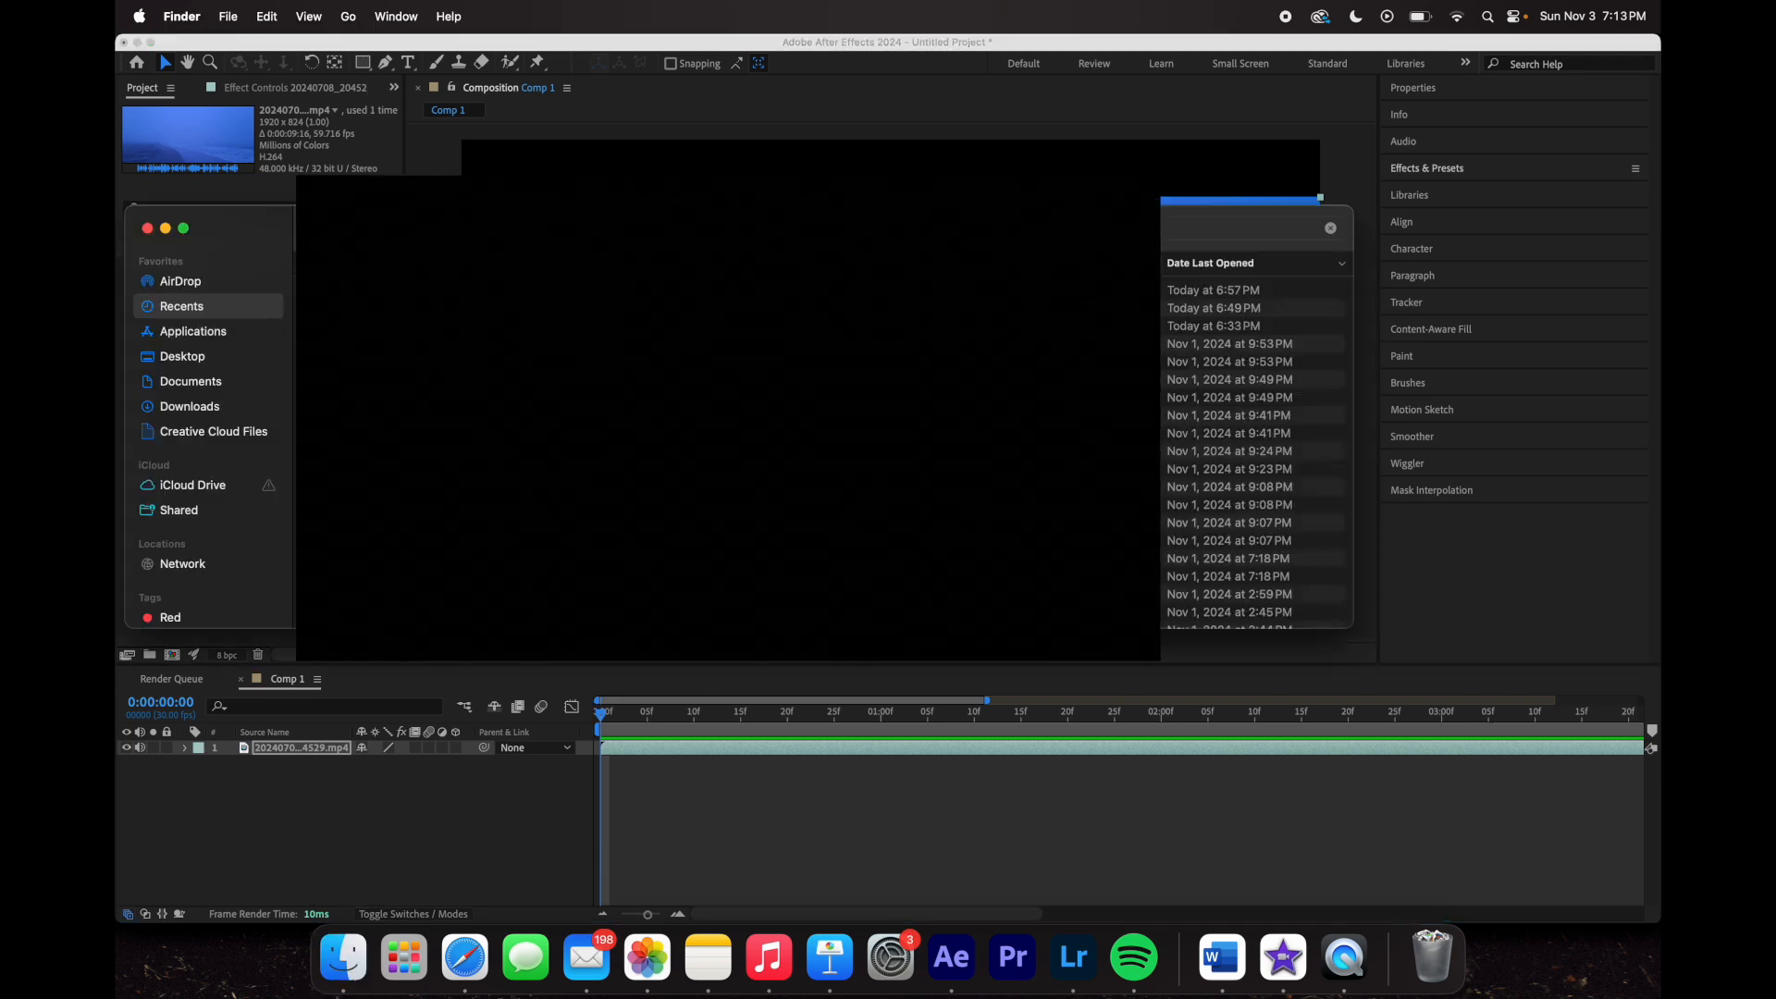
scroll(227, 580, down, 4)
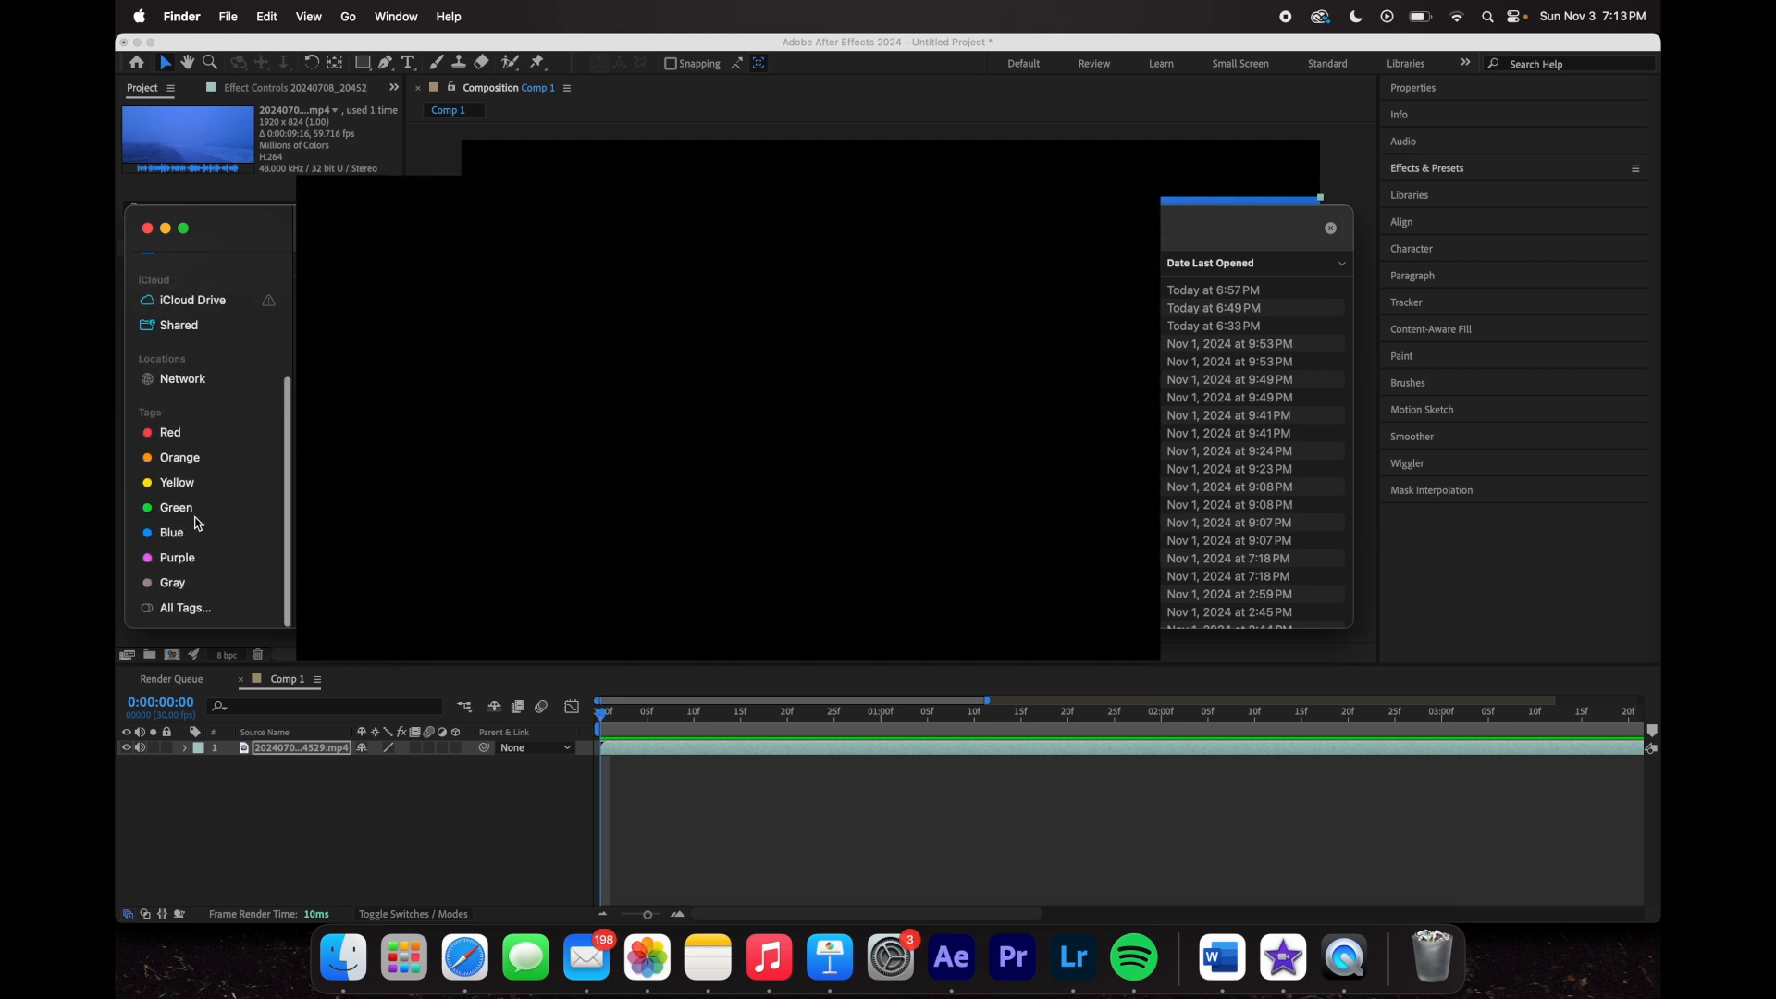
click(198, 532)
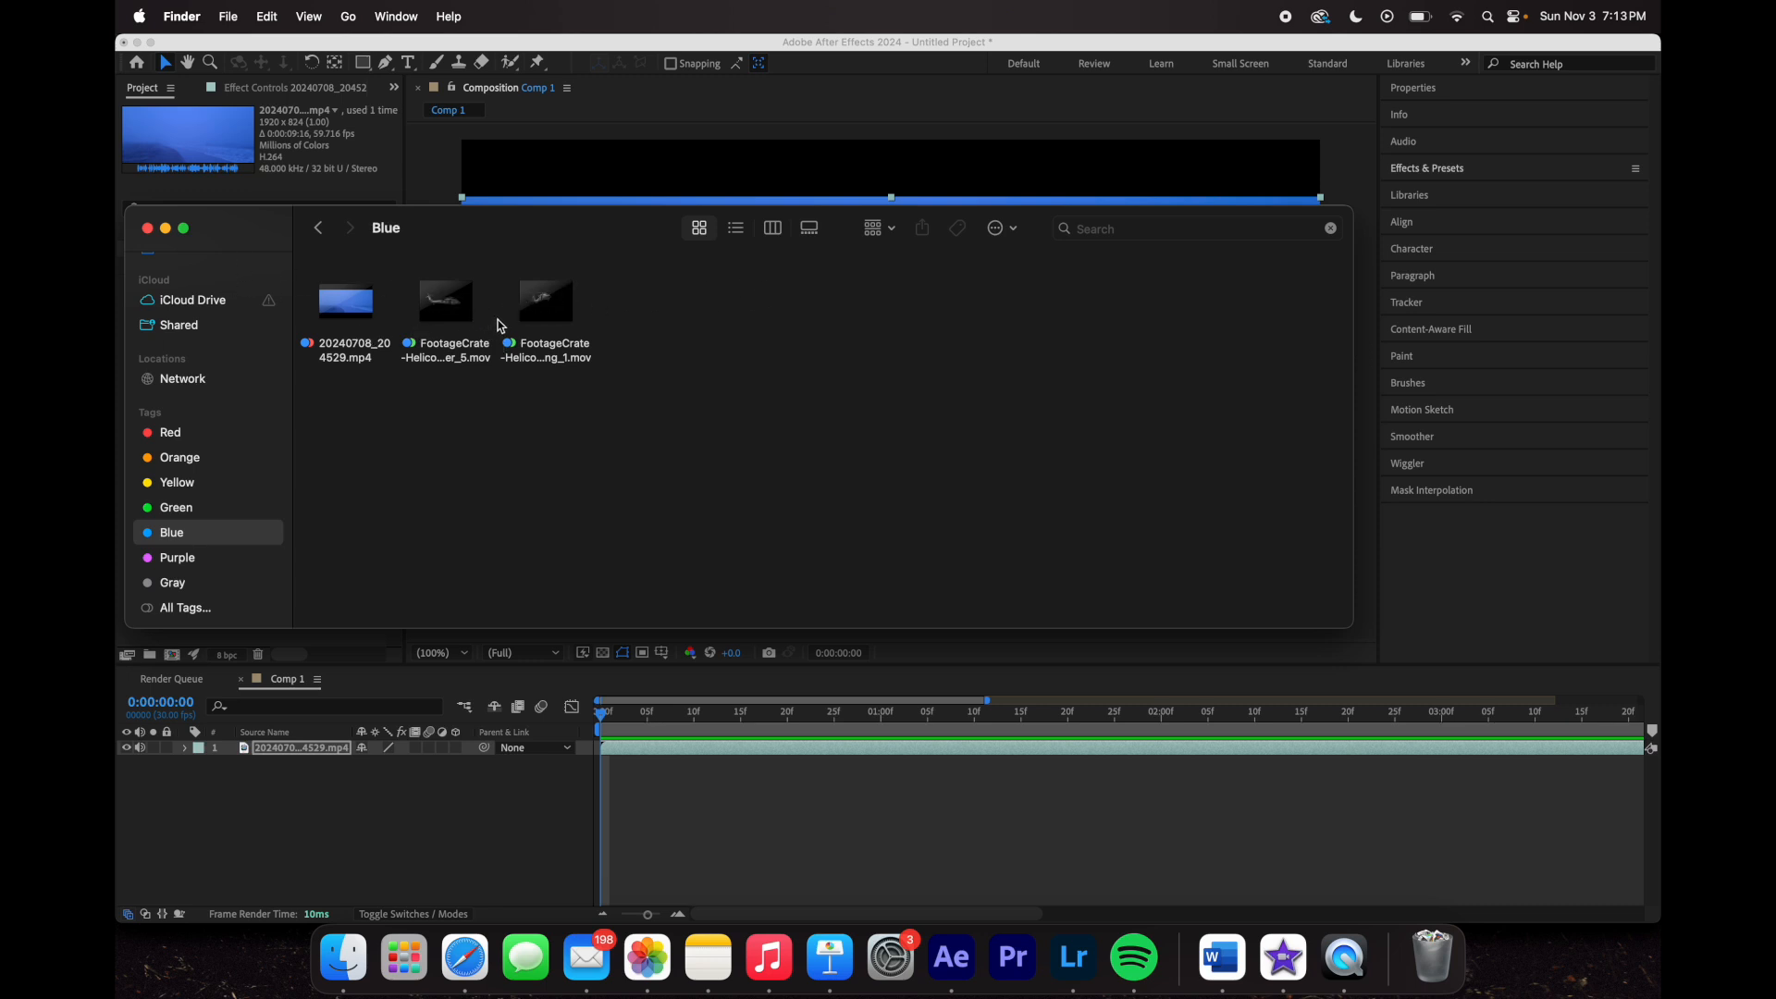
- Replace the first helicopter clip with the other one (…ng_1.mov) as layer 1, then preview
drag(447, 305, 435, 814)
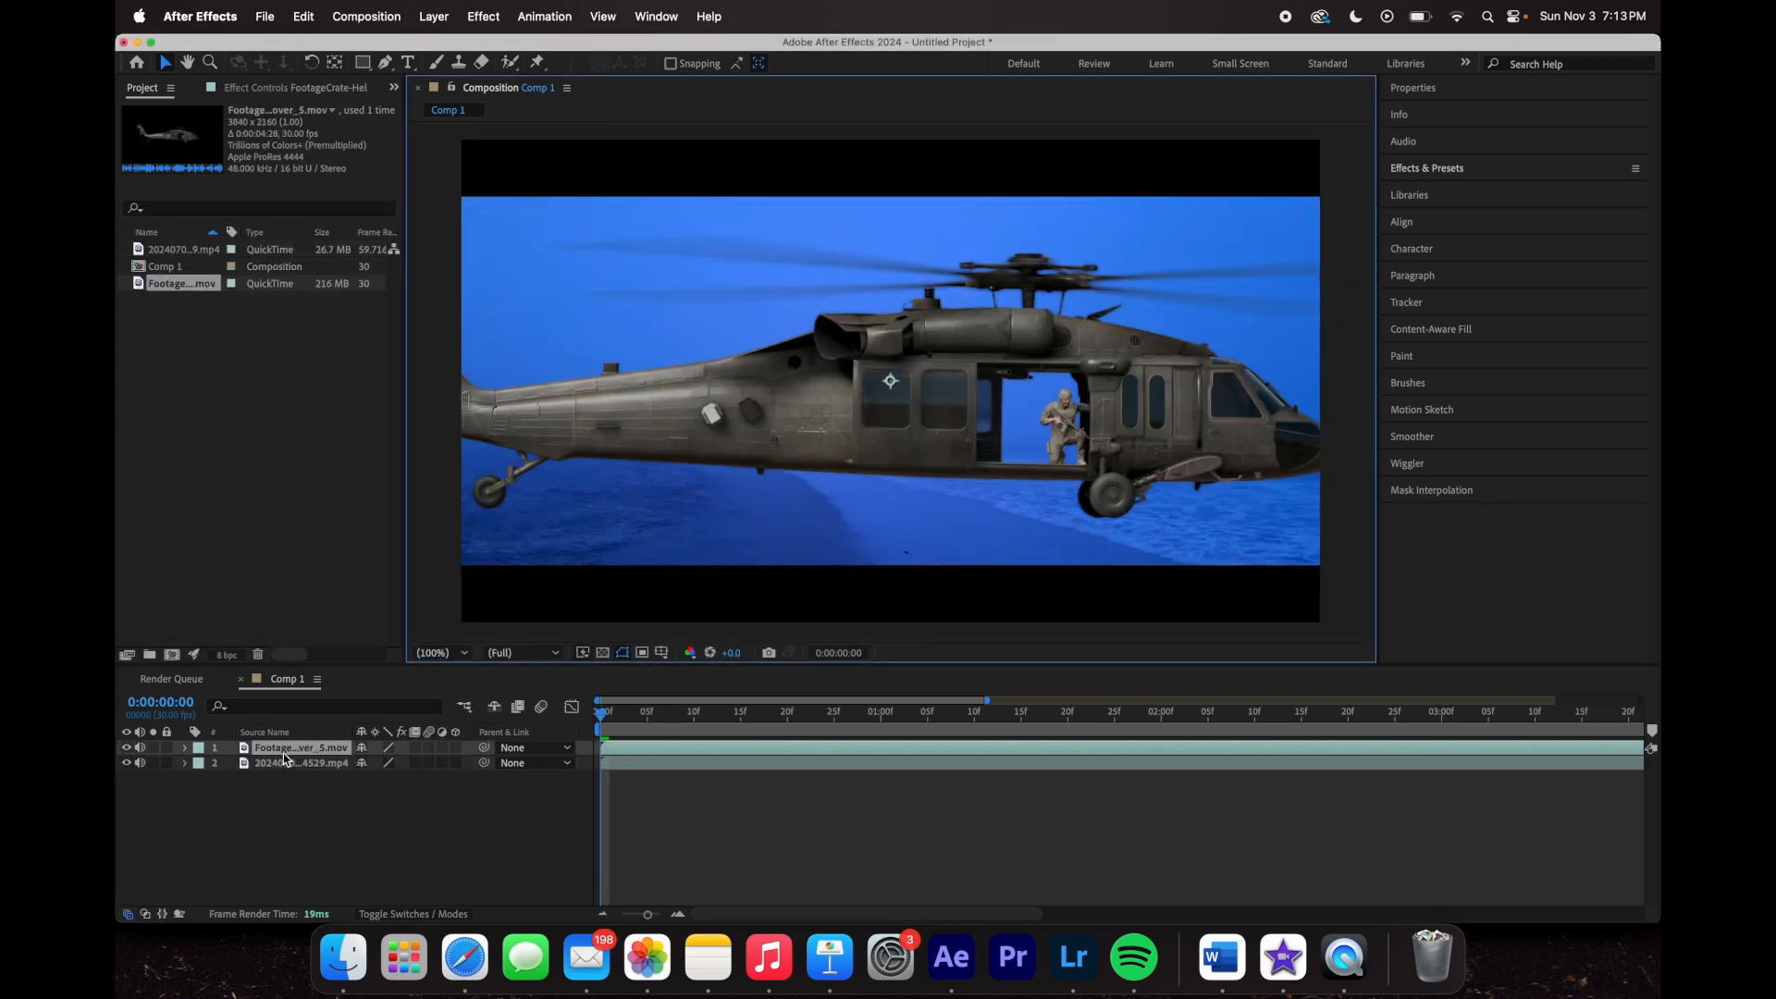
key(Delete)
click(343, 959)
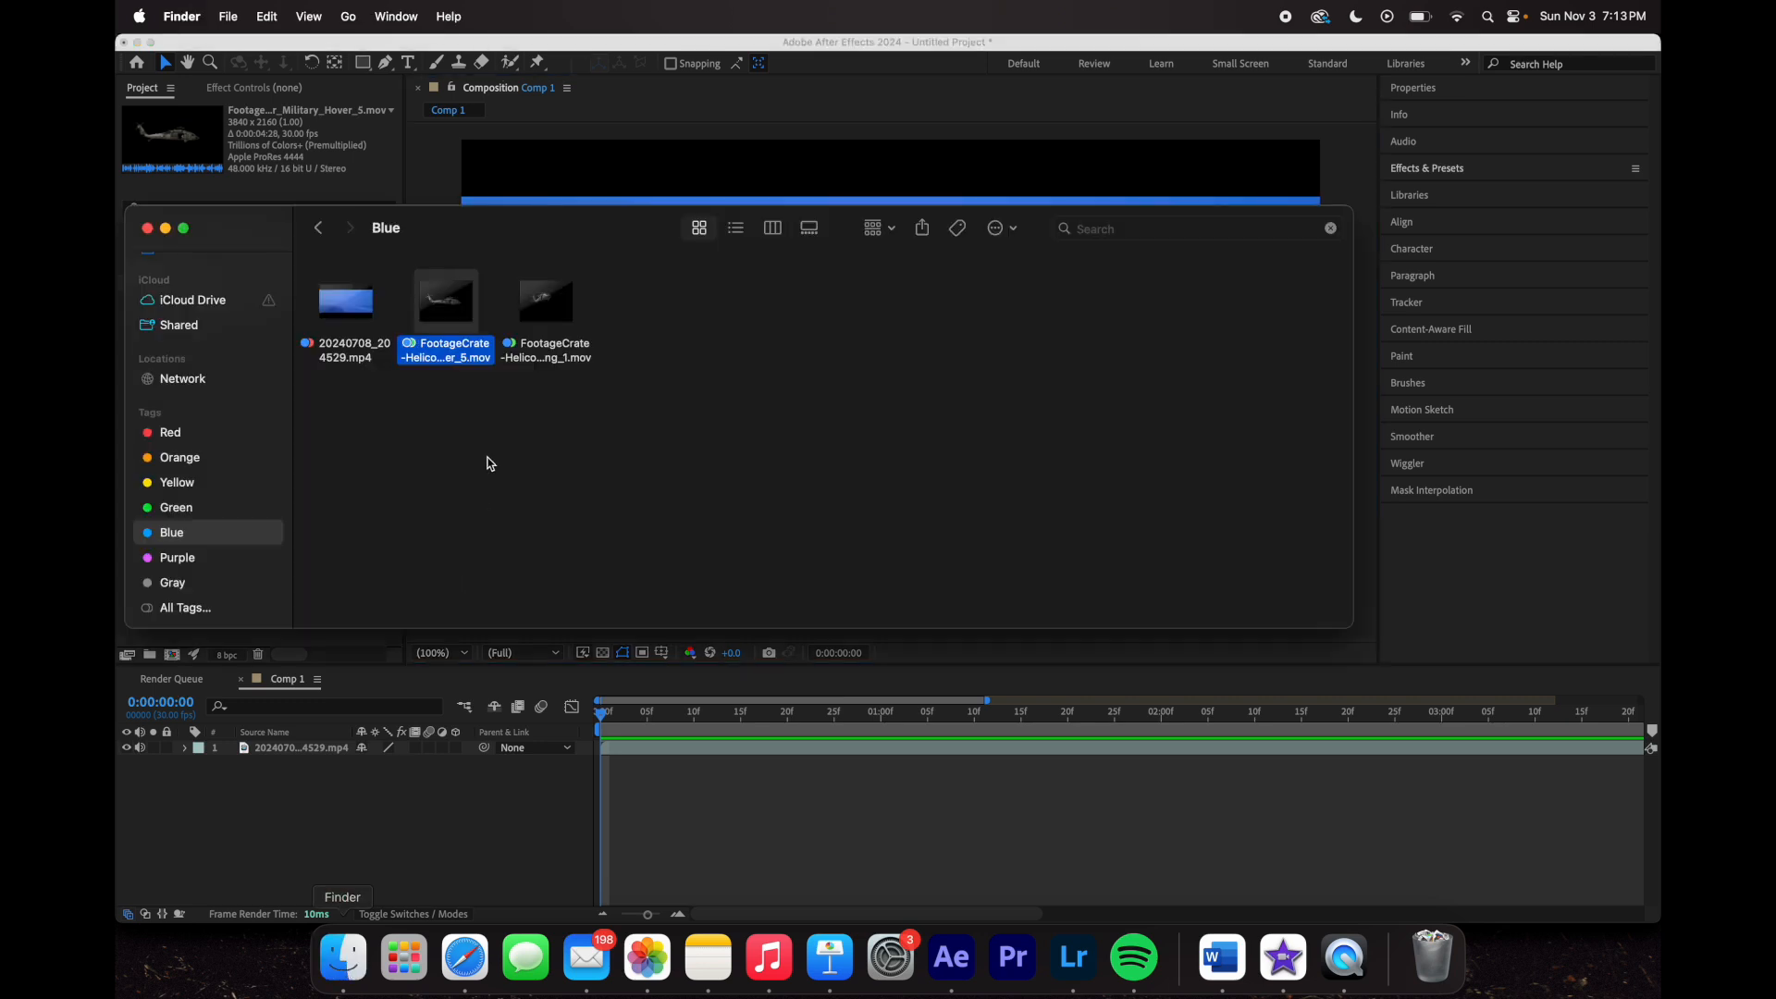
drag(563, 305, 424, 780)
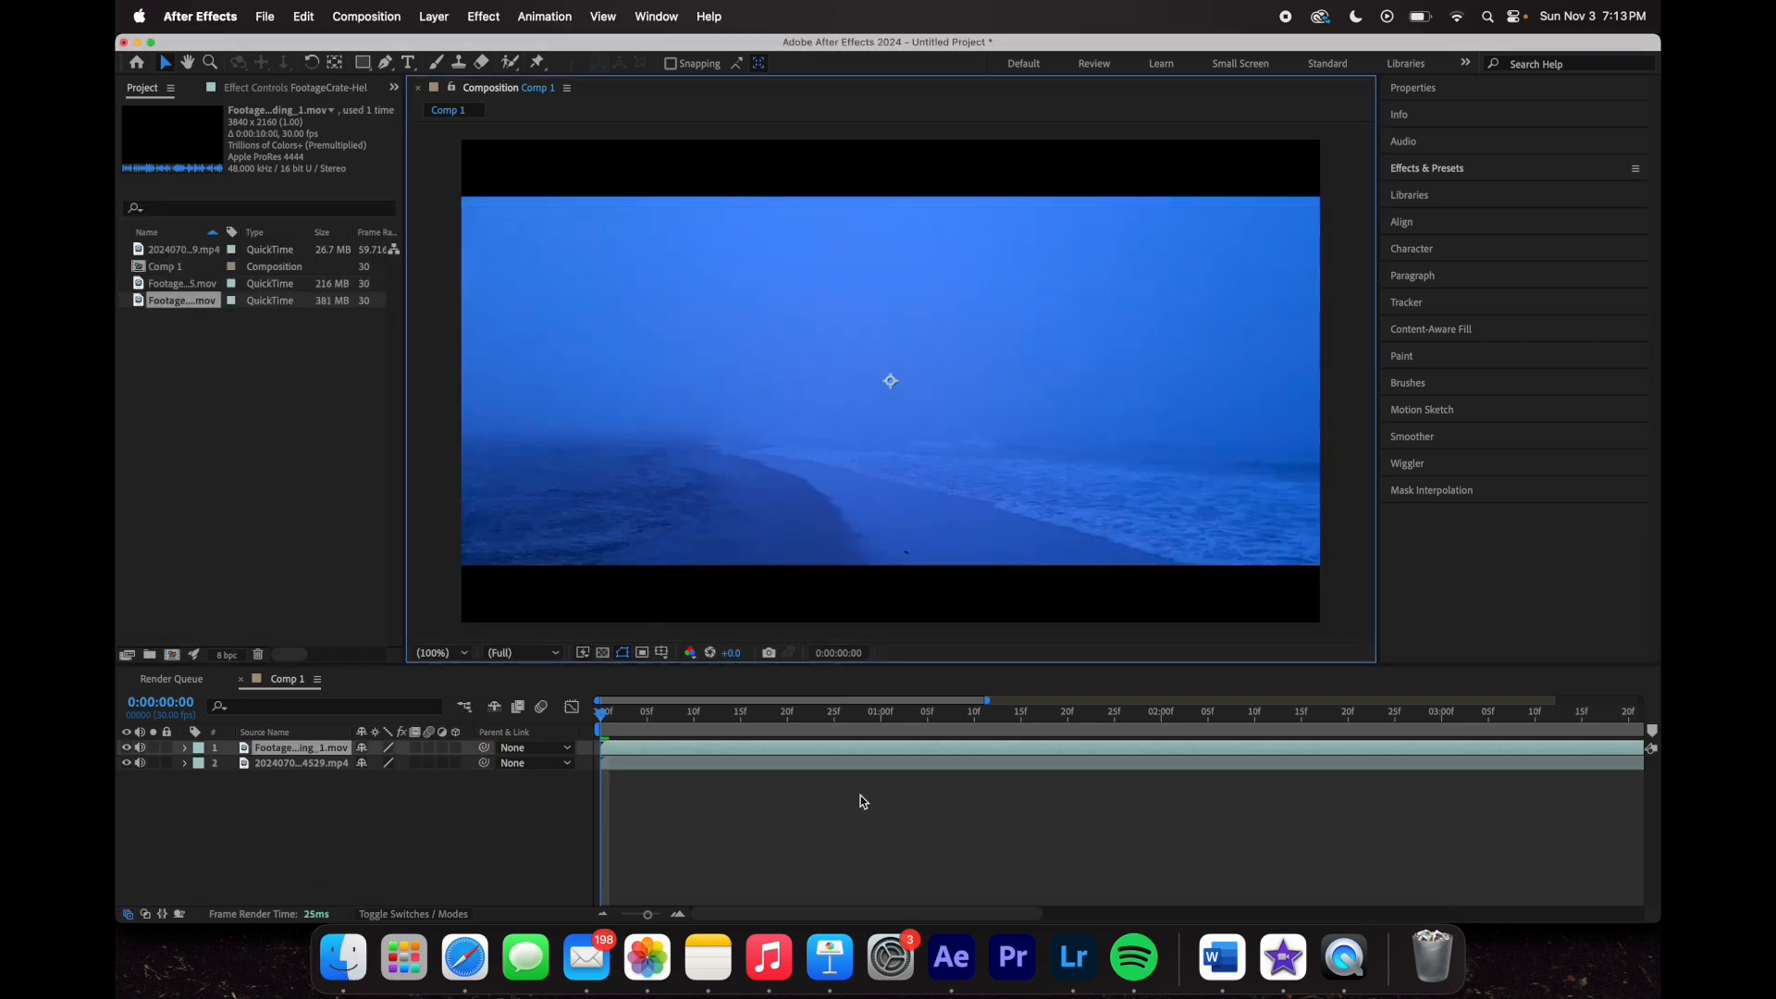
click(603, 726)
key(space)
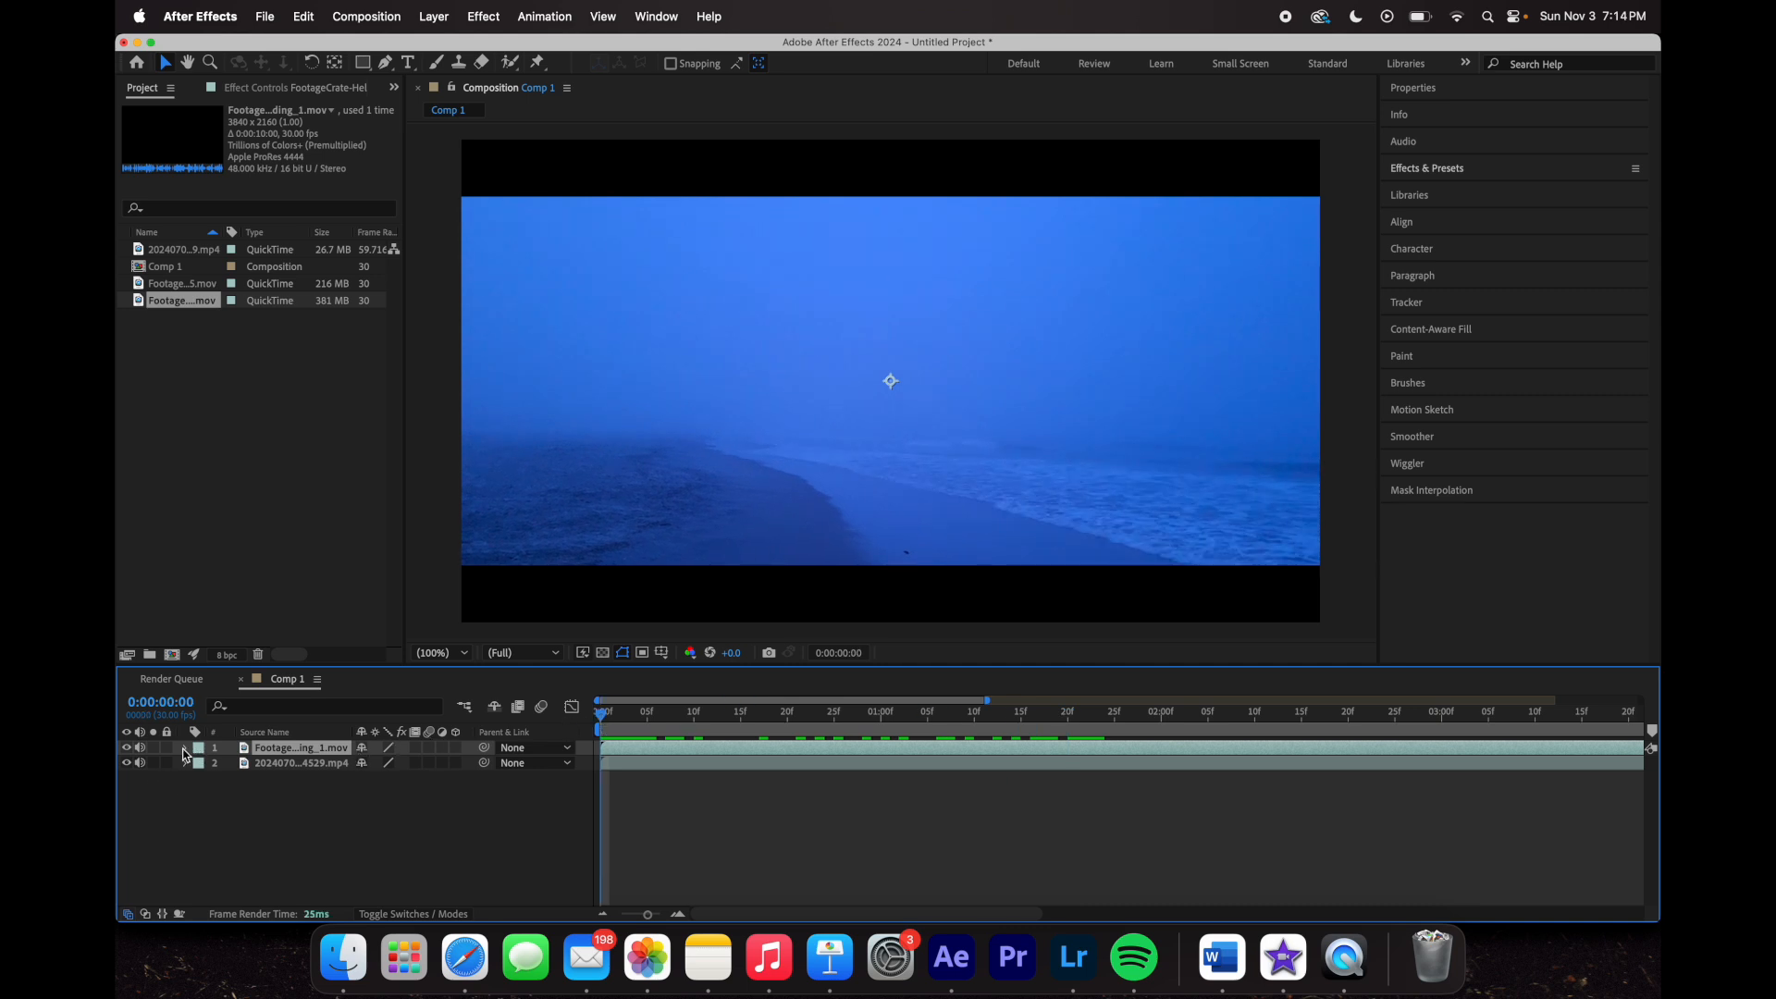
- Reveal the helicopter layer's Transform values and play ahead until the helicopter appears
click(182, 749)
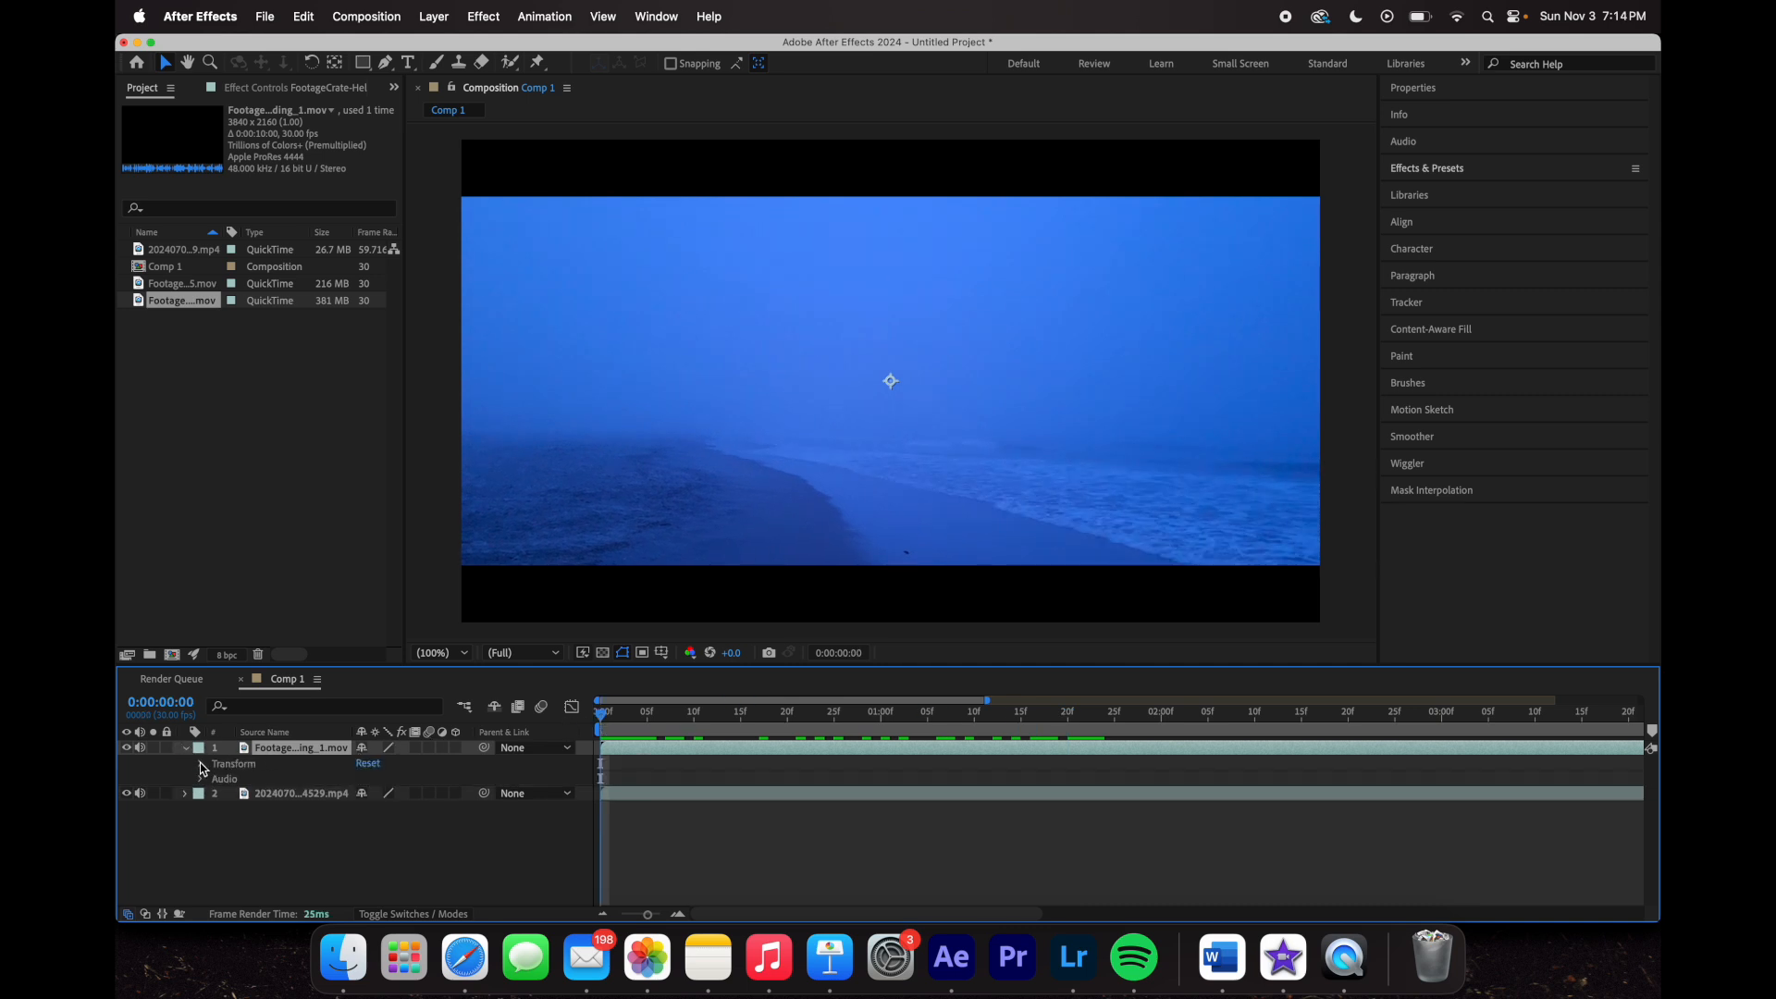
click(201, 764)
drag(676, 711, 1439, 800)
scroll(1441, 799, right, 5)
key(space)
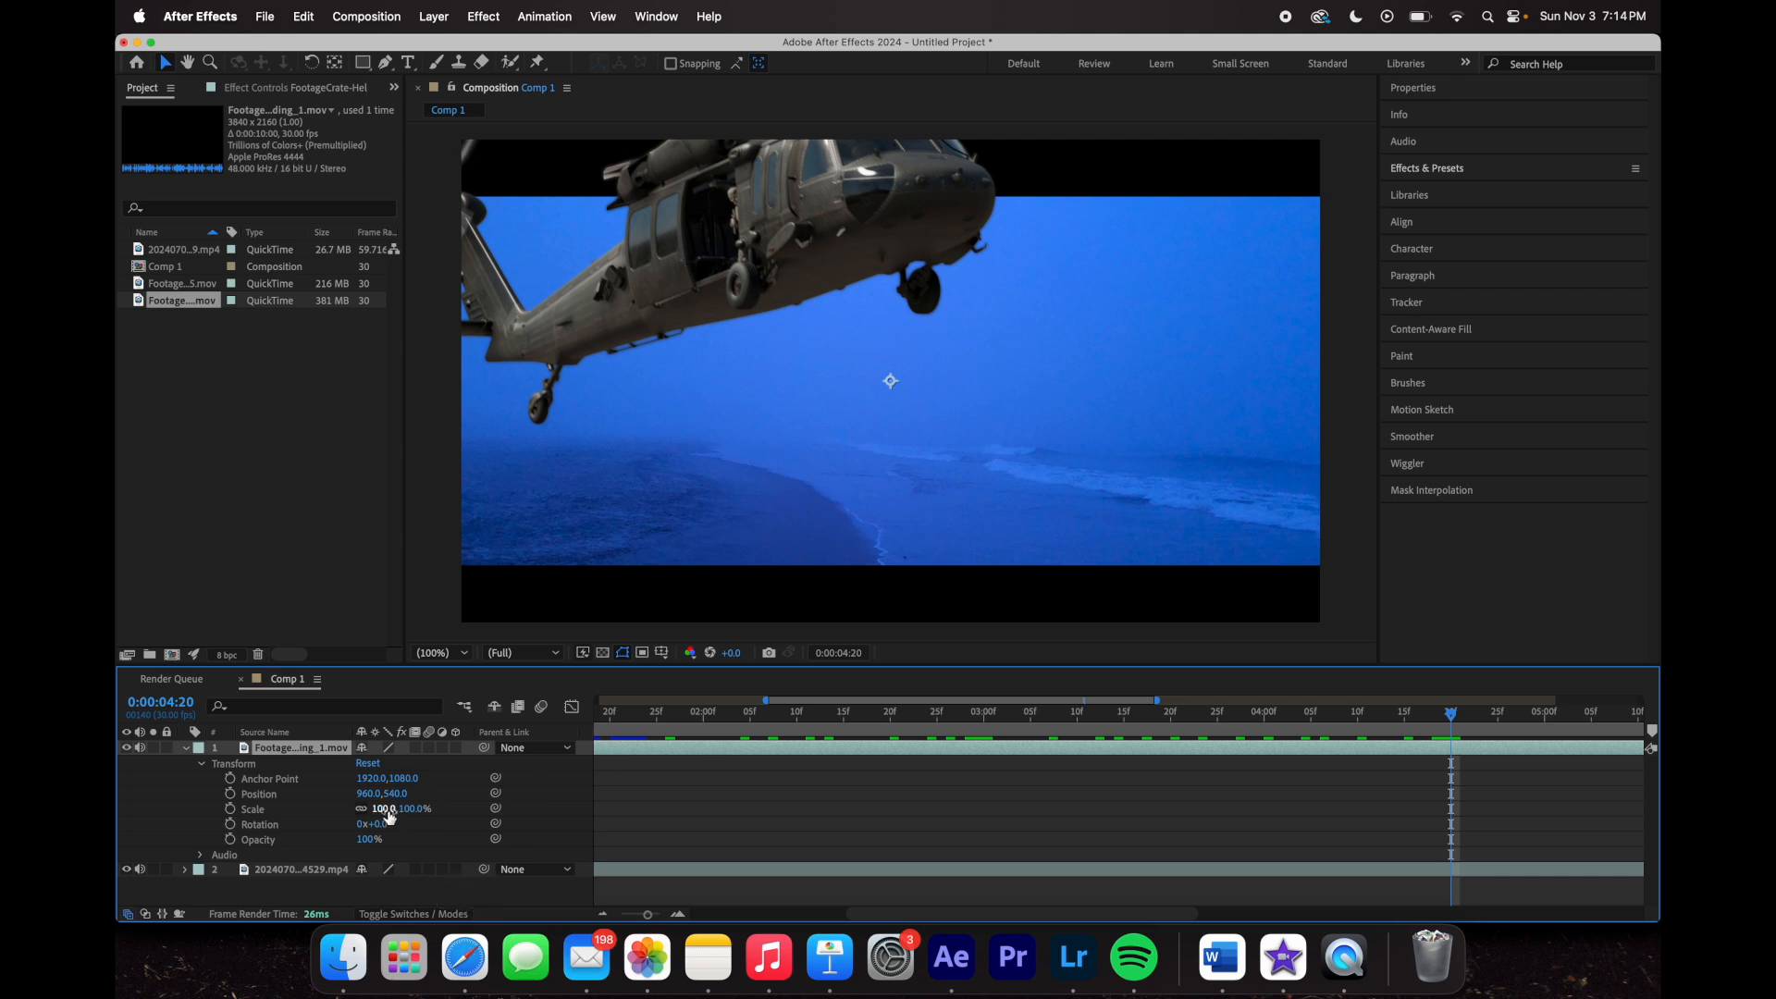
- Scale the helicopter to 50%, preview it, and zoom the timeline out to the full clip
drag(385, 811, 339, 809)
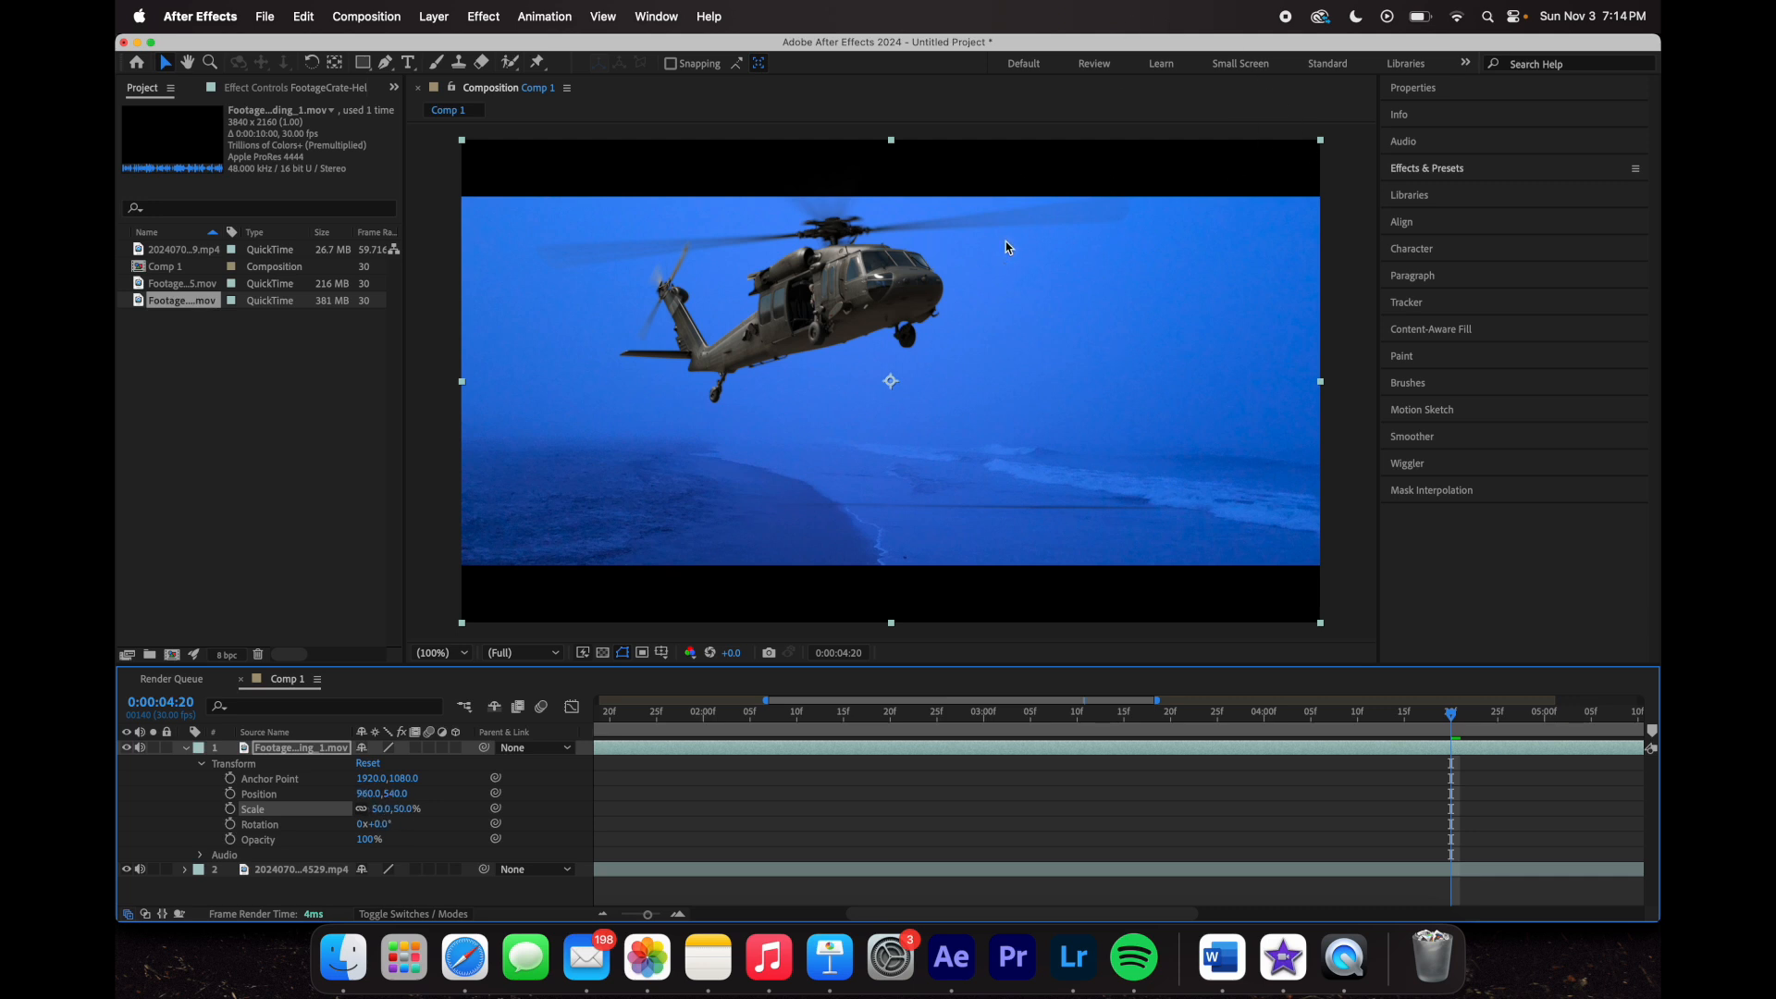
drag(1452, 715, 1223, 807)
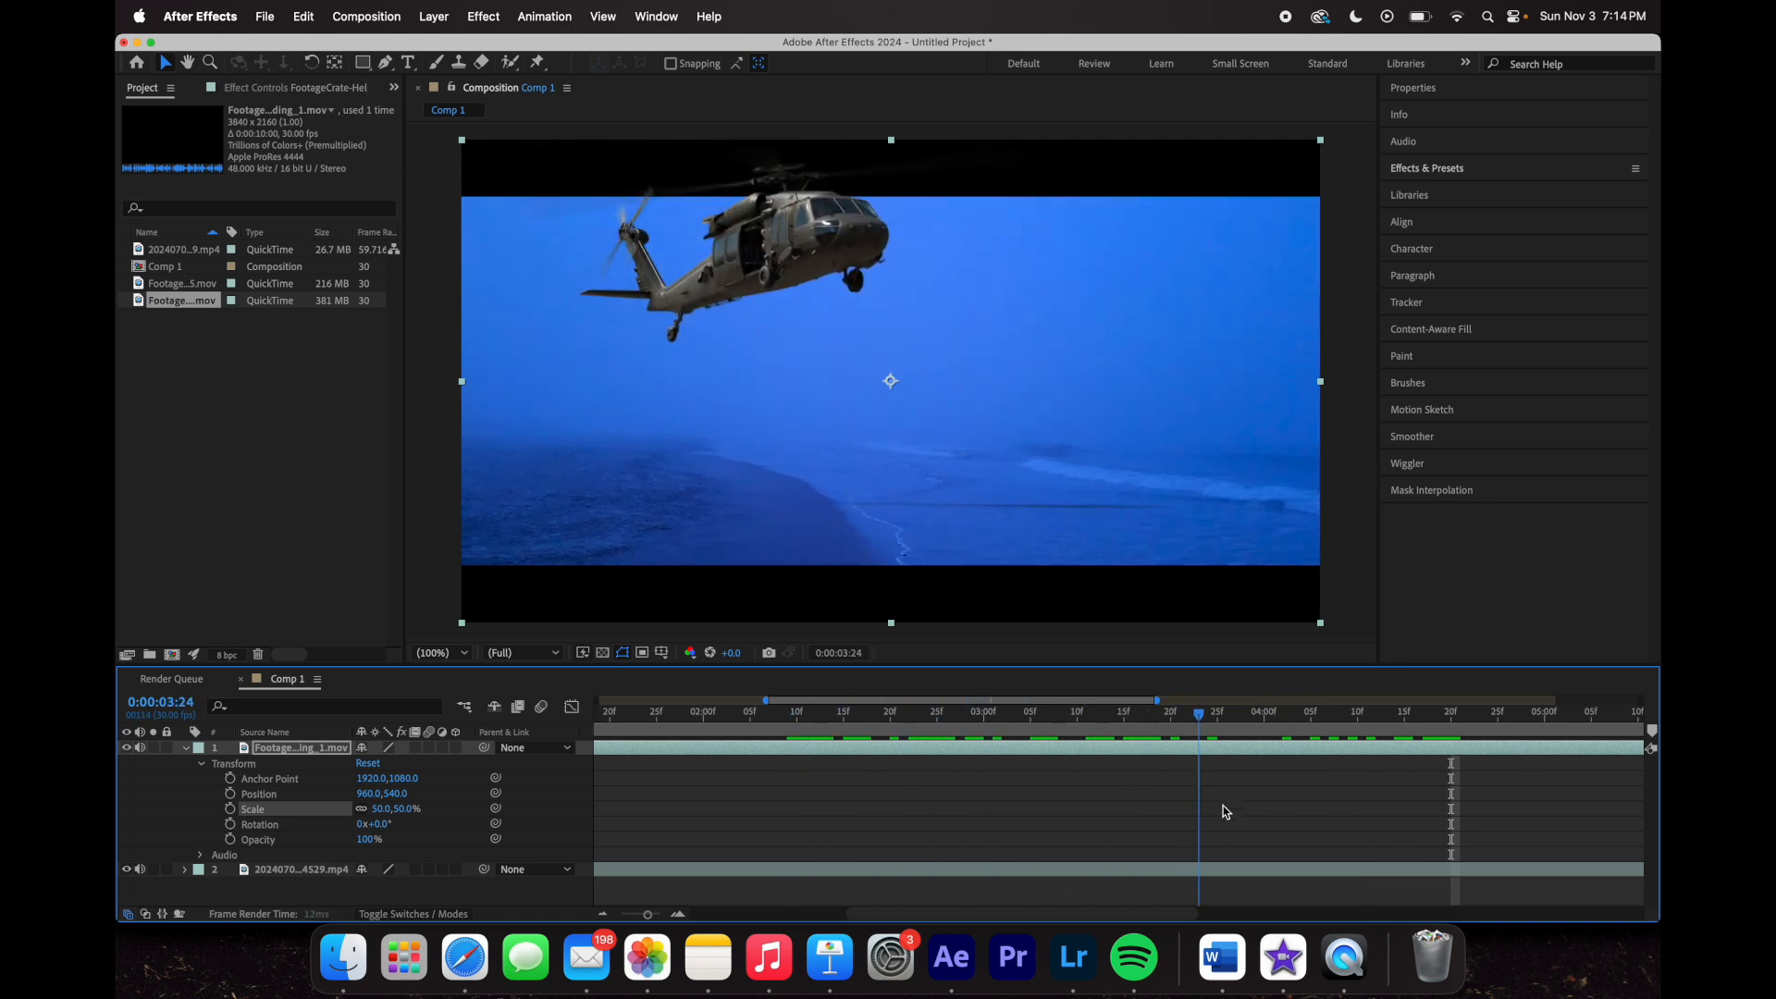
key(space)
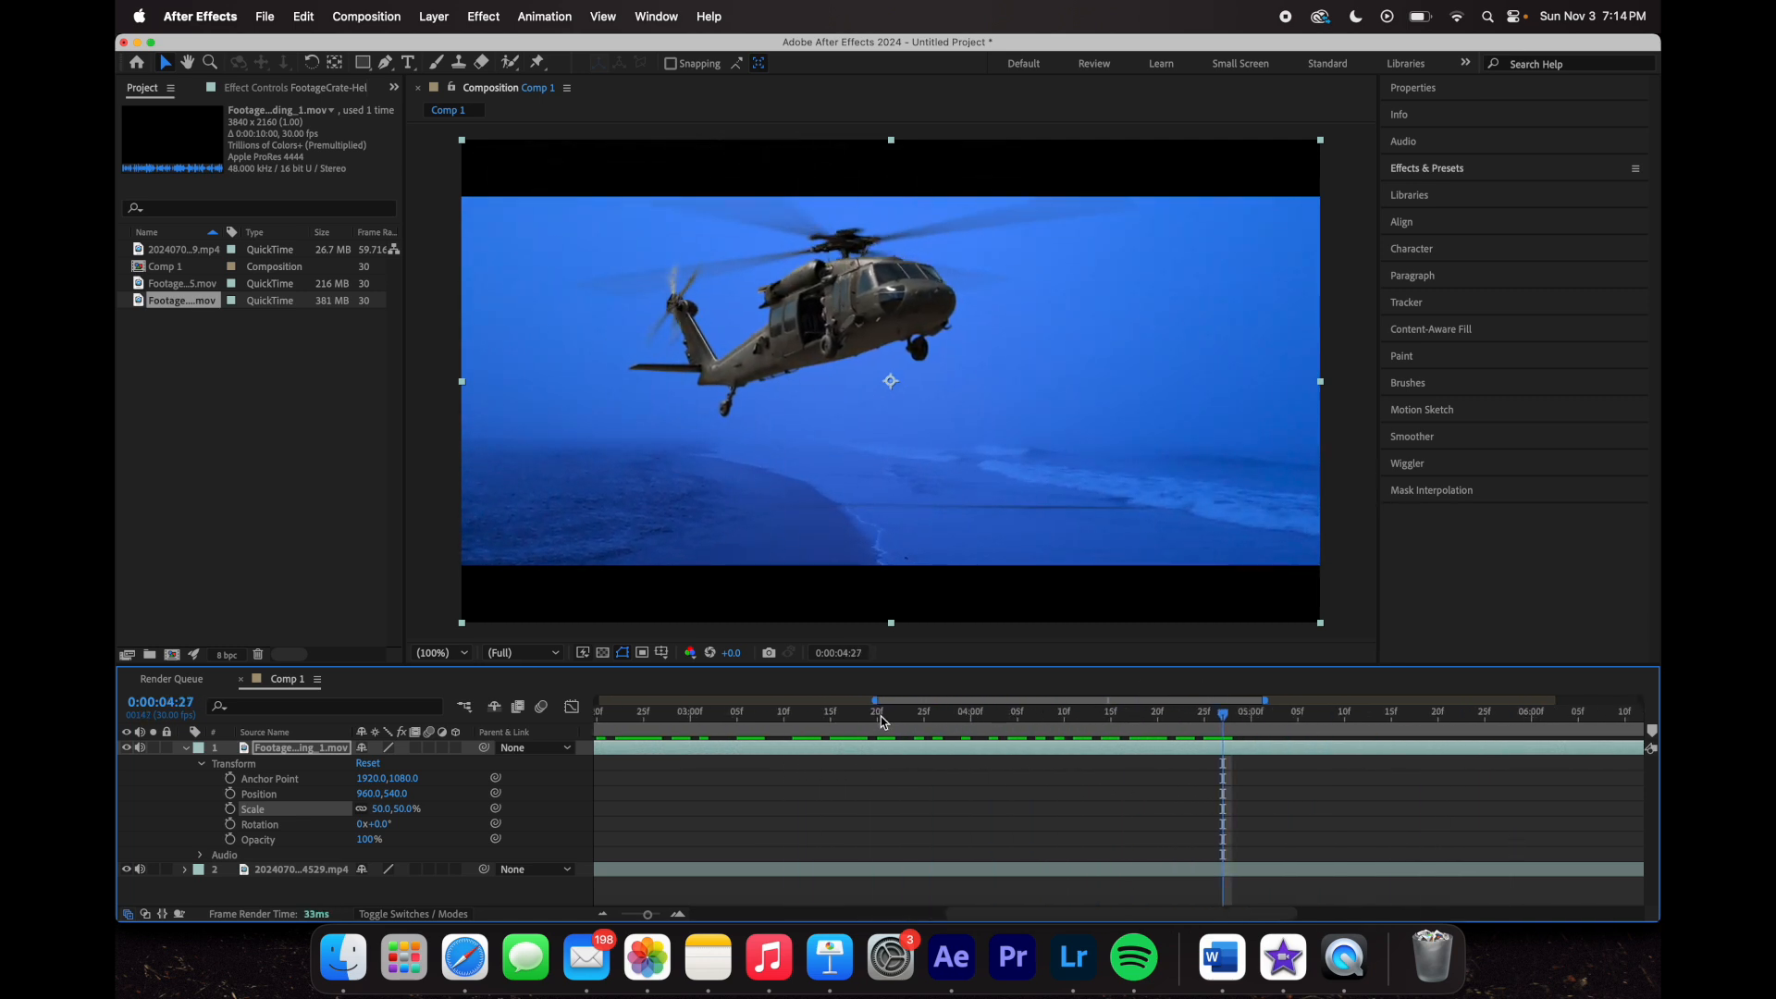
drag(875, 701, 422, 741)
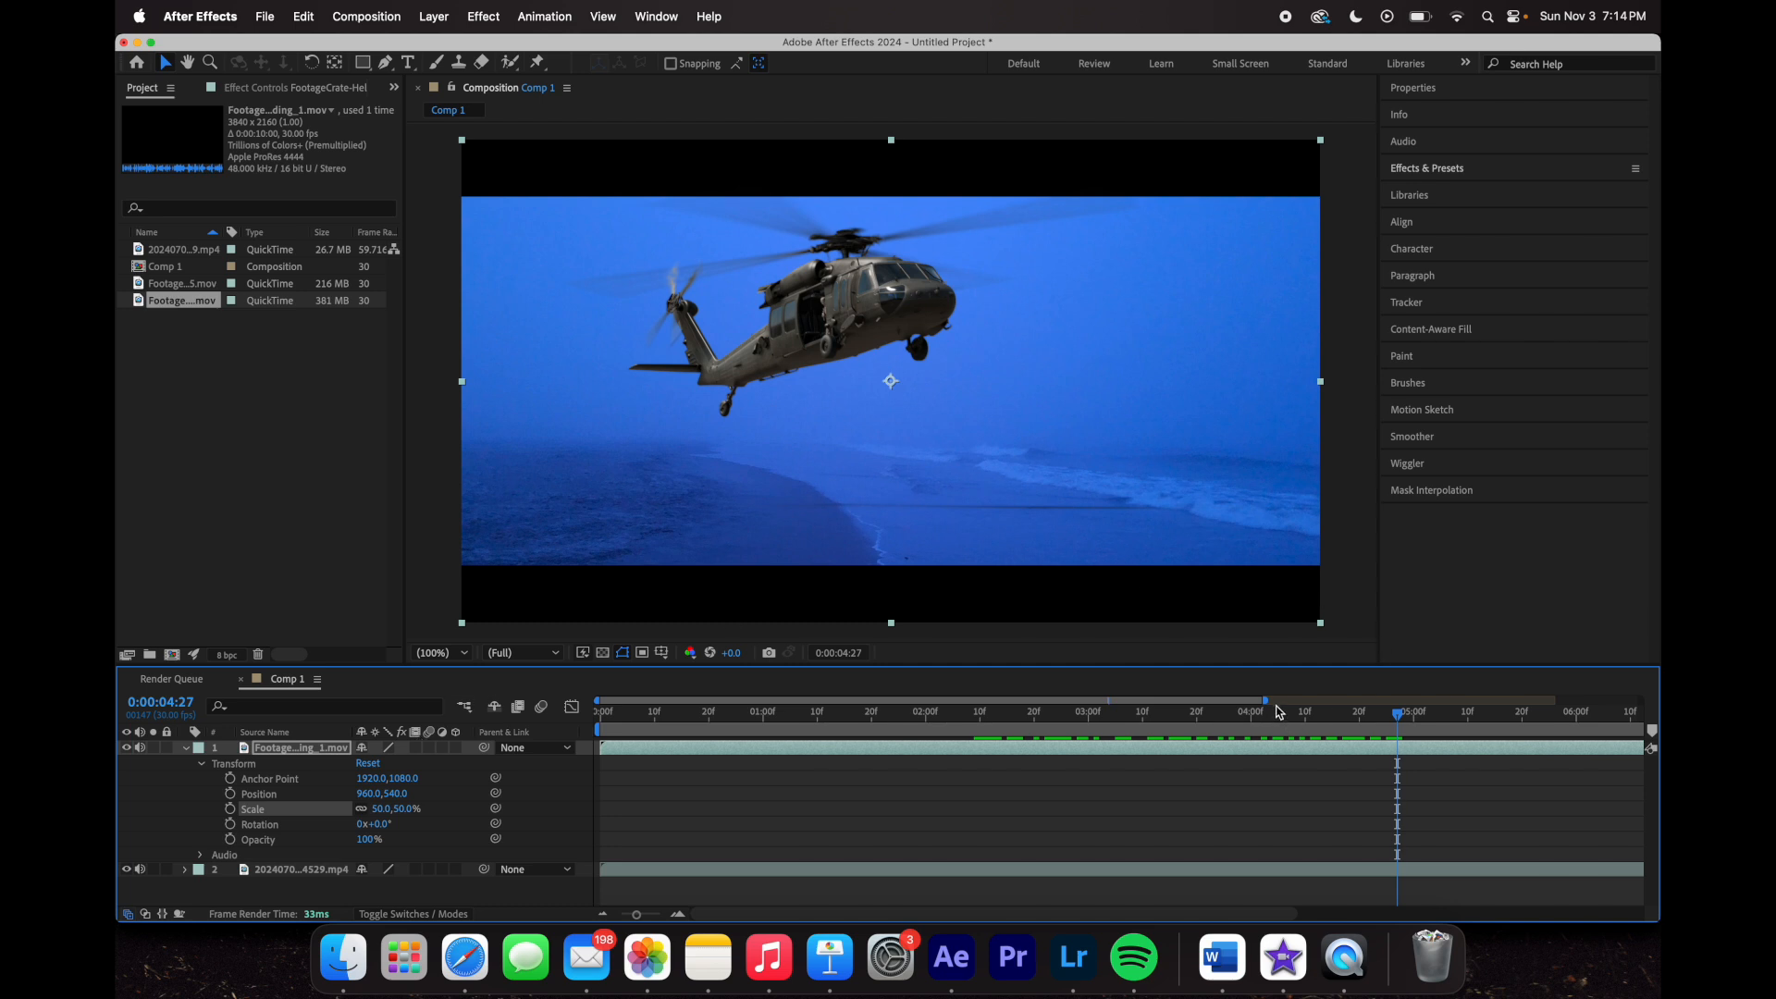
drag(1267, 700, 1605, 700)
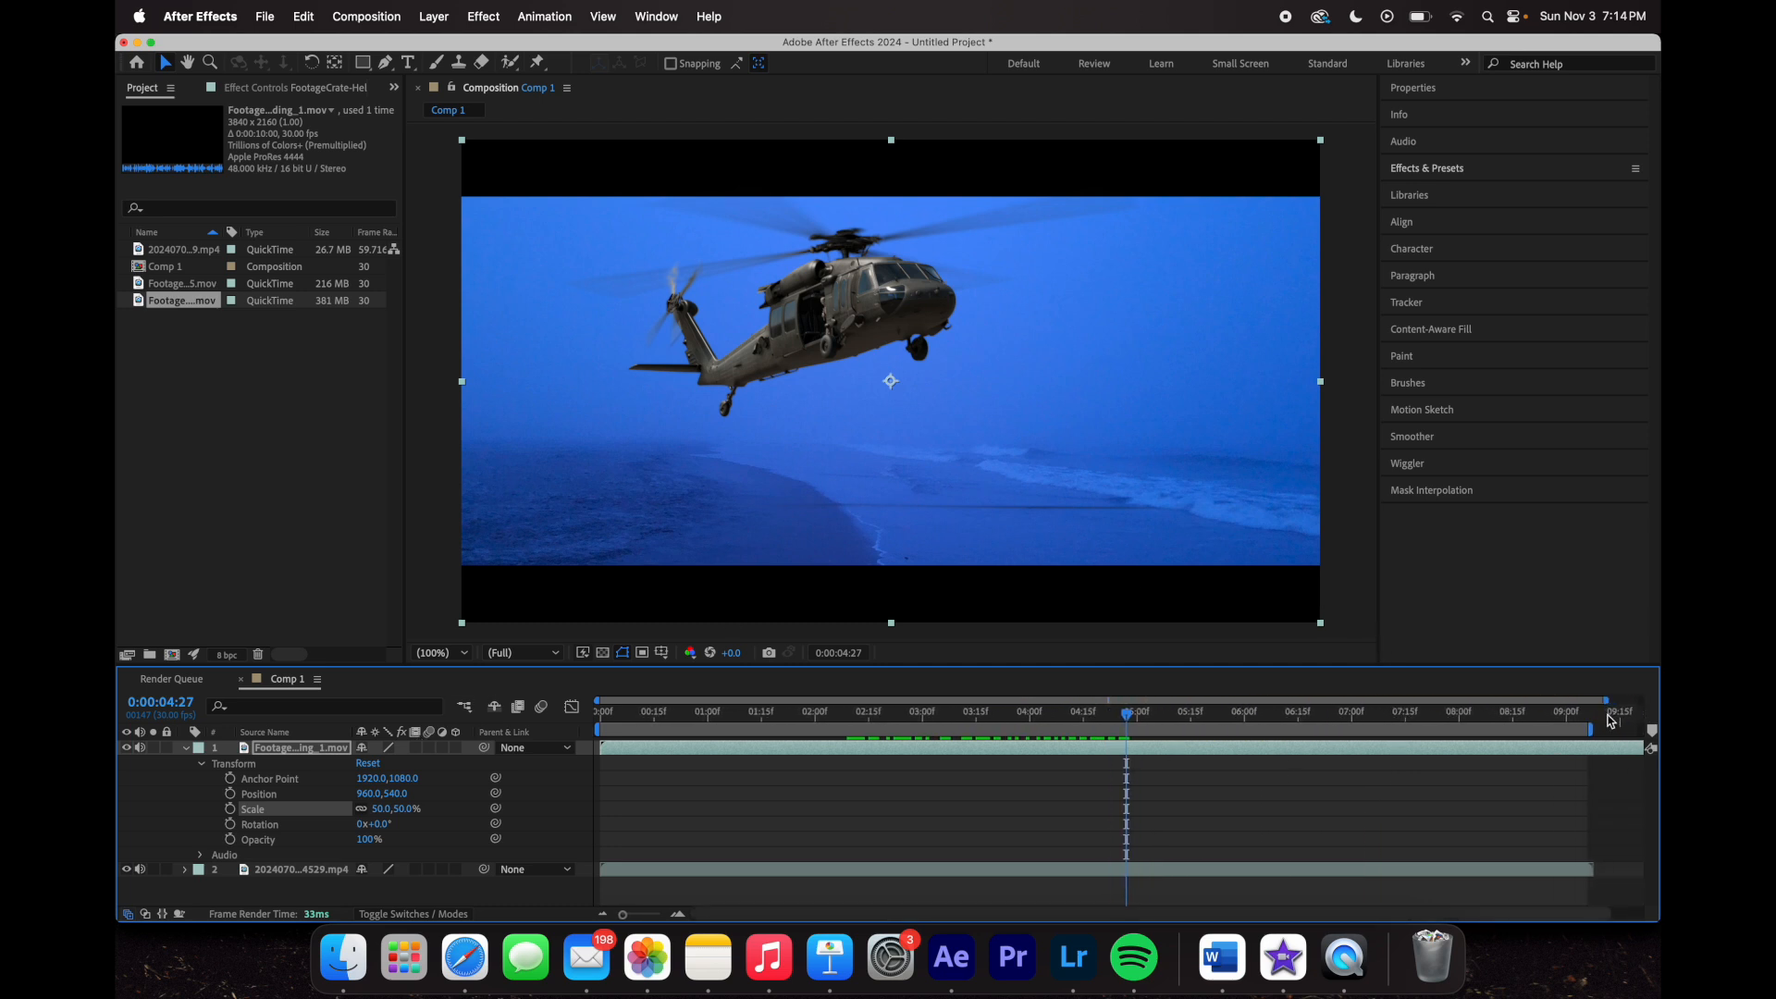
drag(1116, 717, 1481, 761)
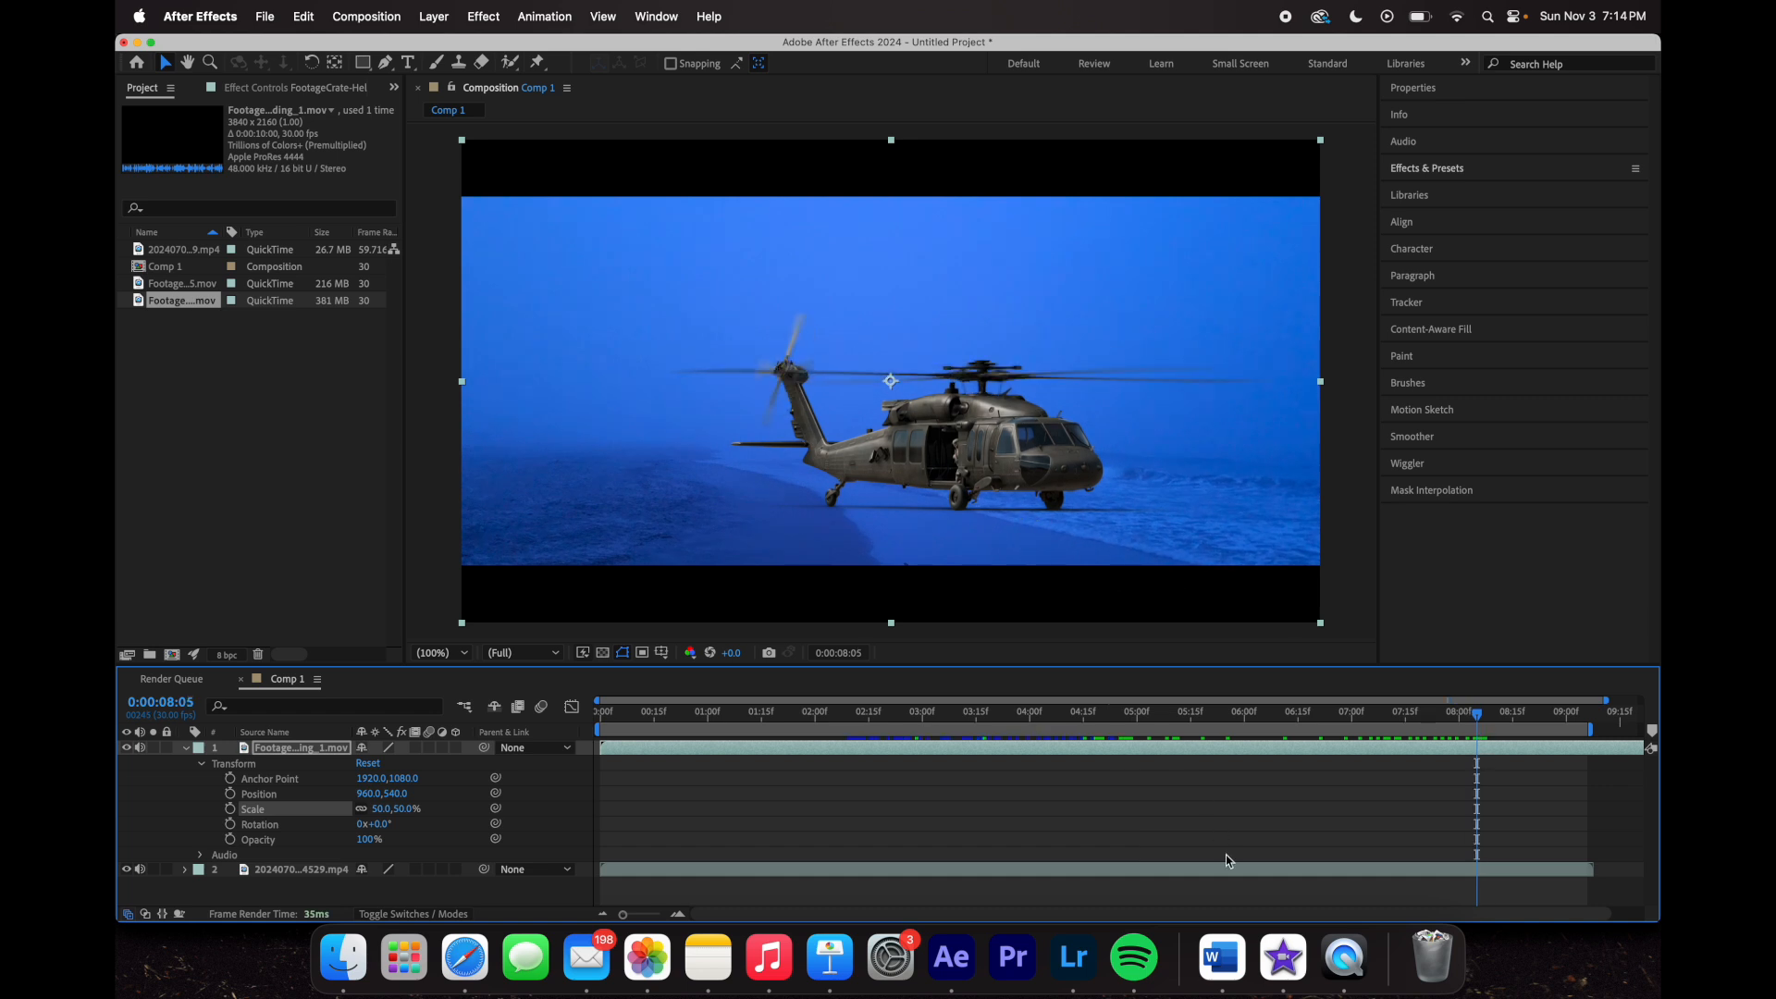
click(186, 747)
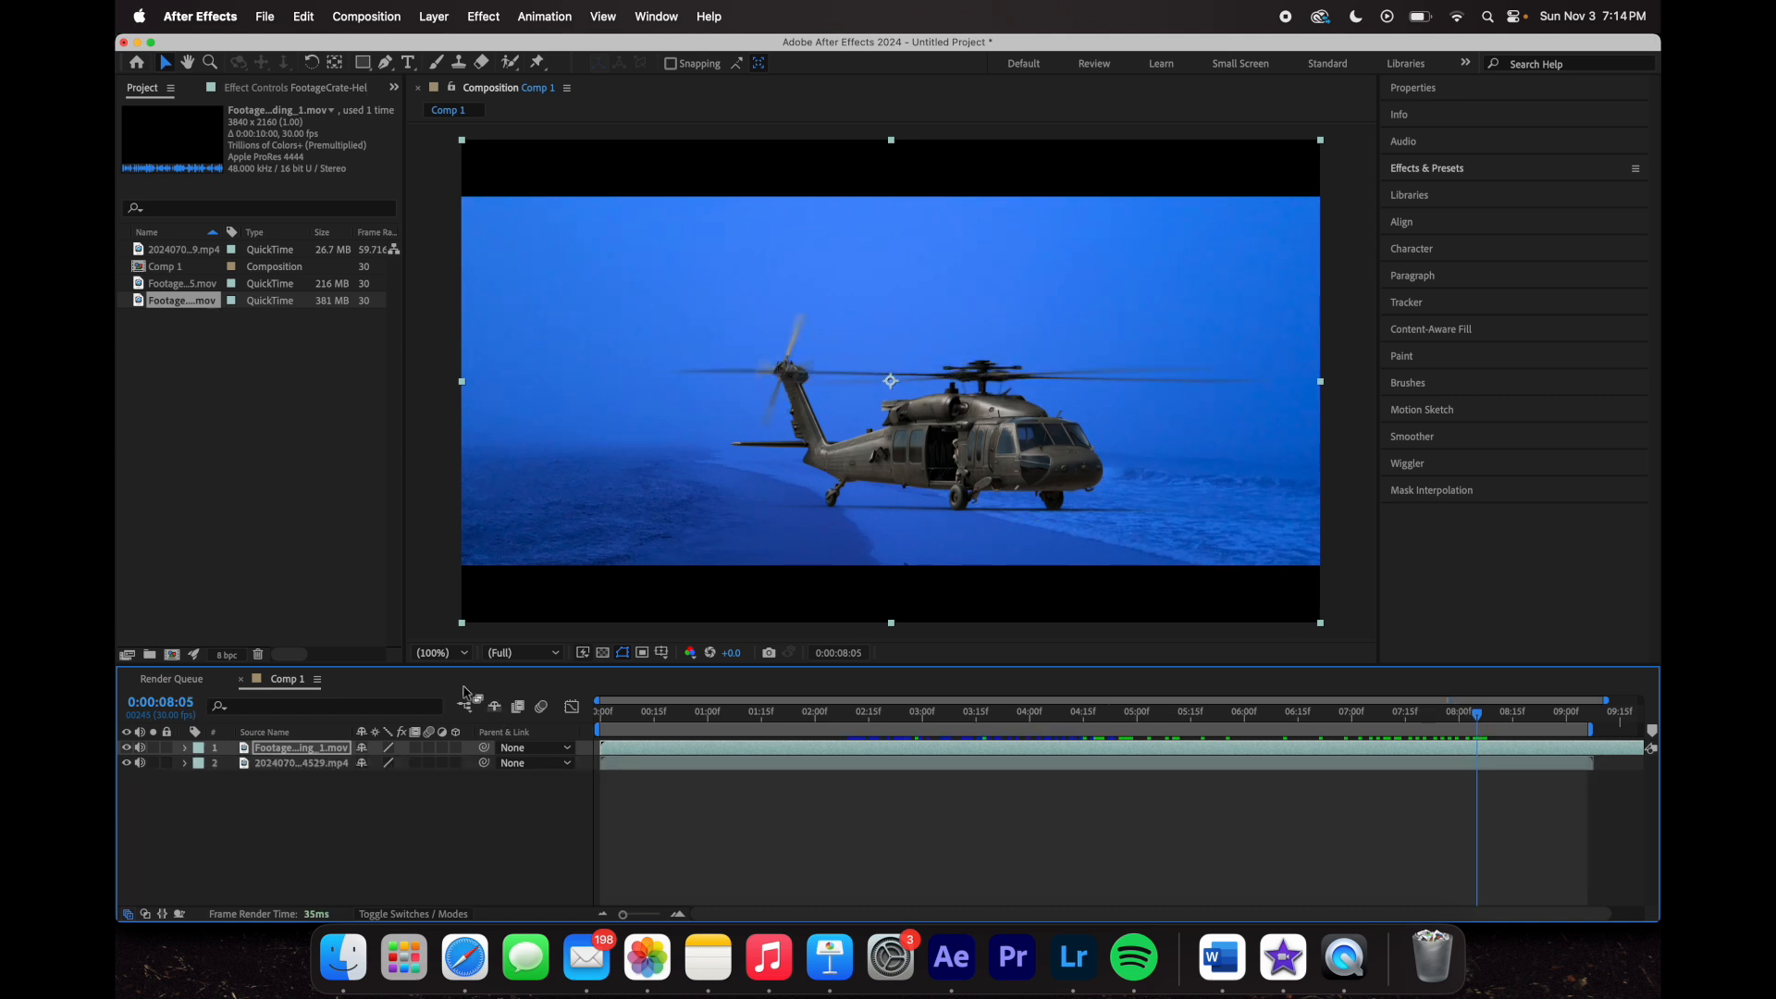
click(347, 827)
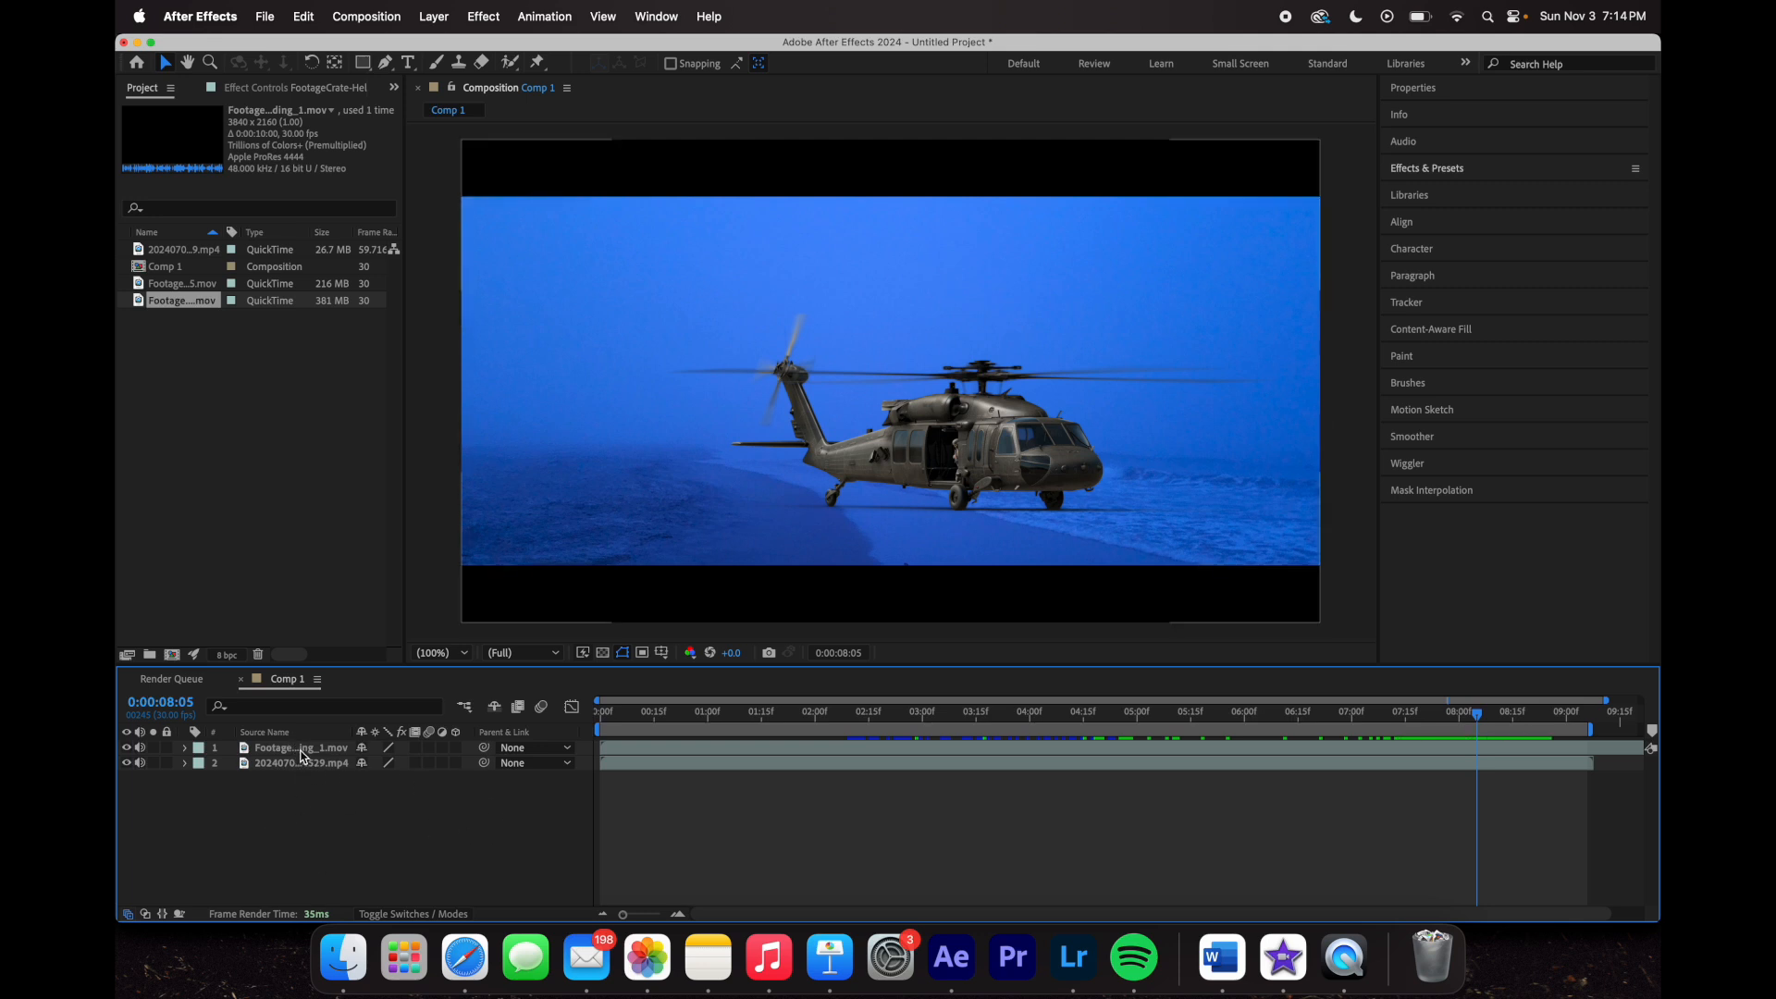
click(304, 757)
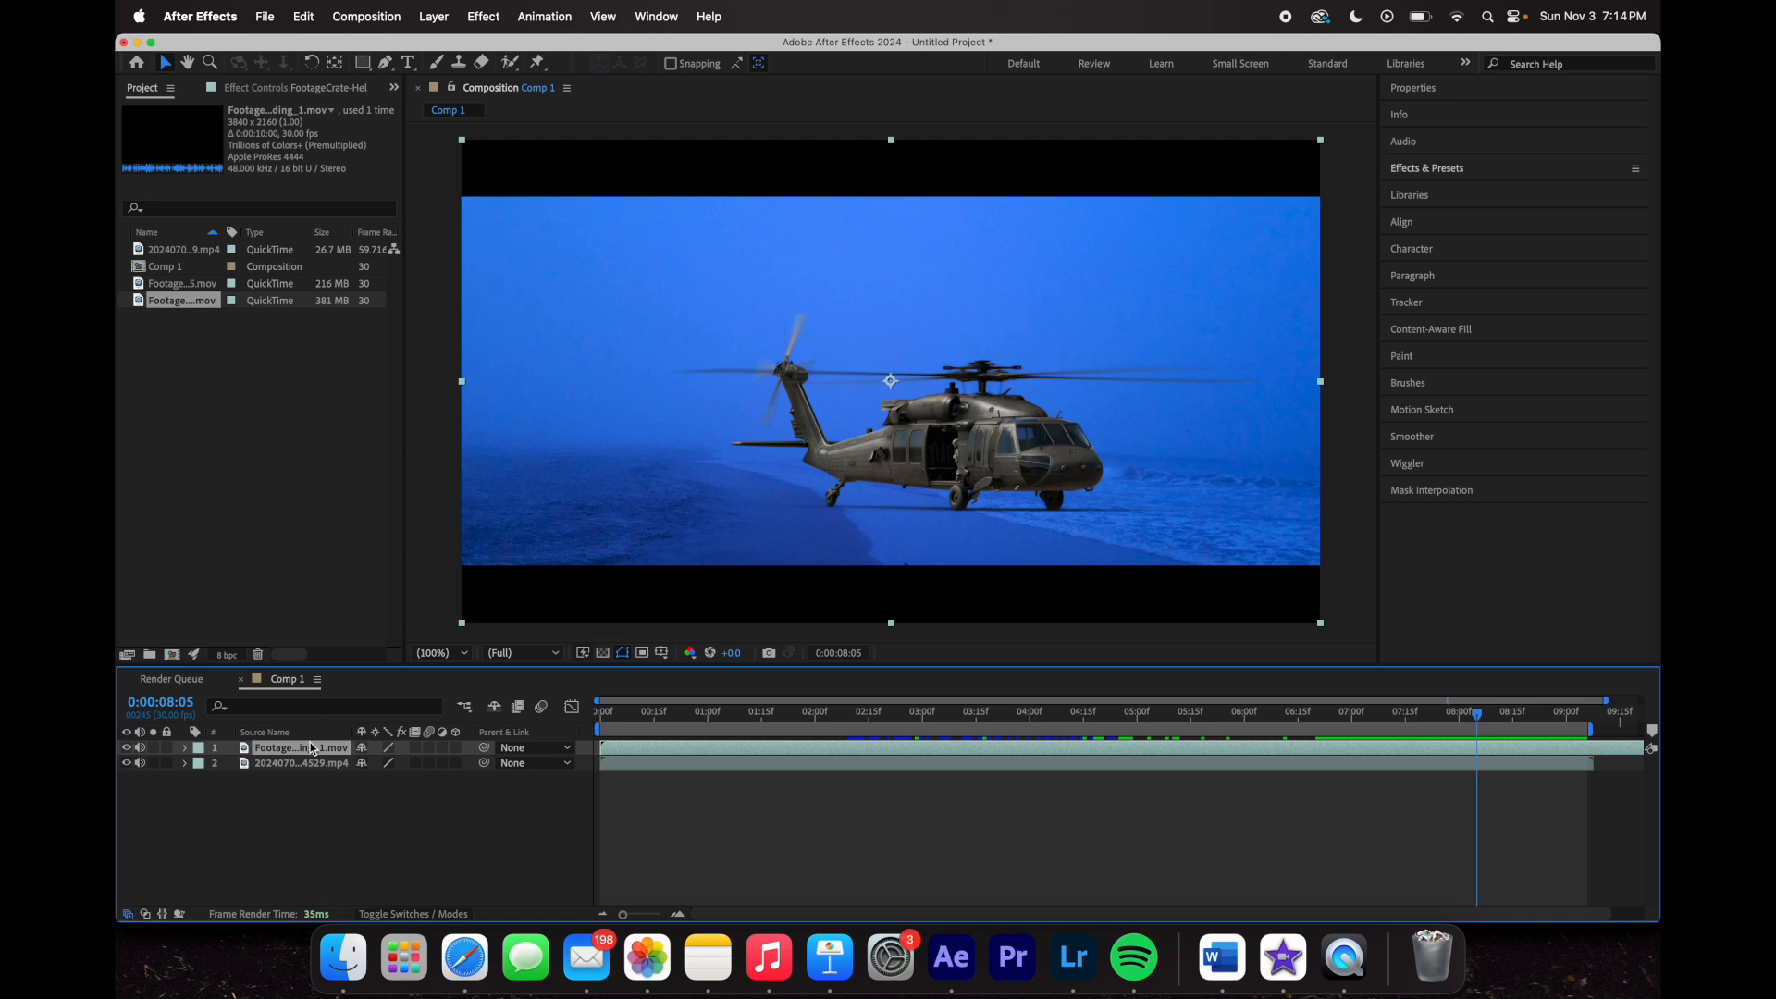
drag(310, 750, 301, 786)
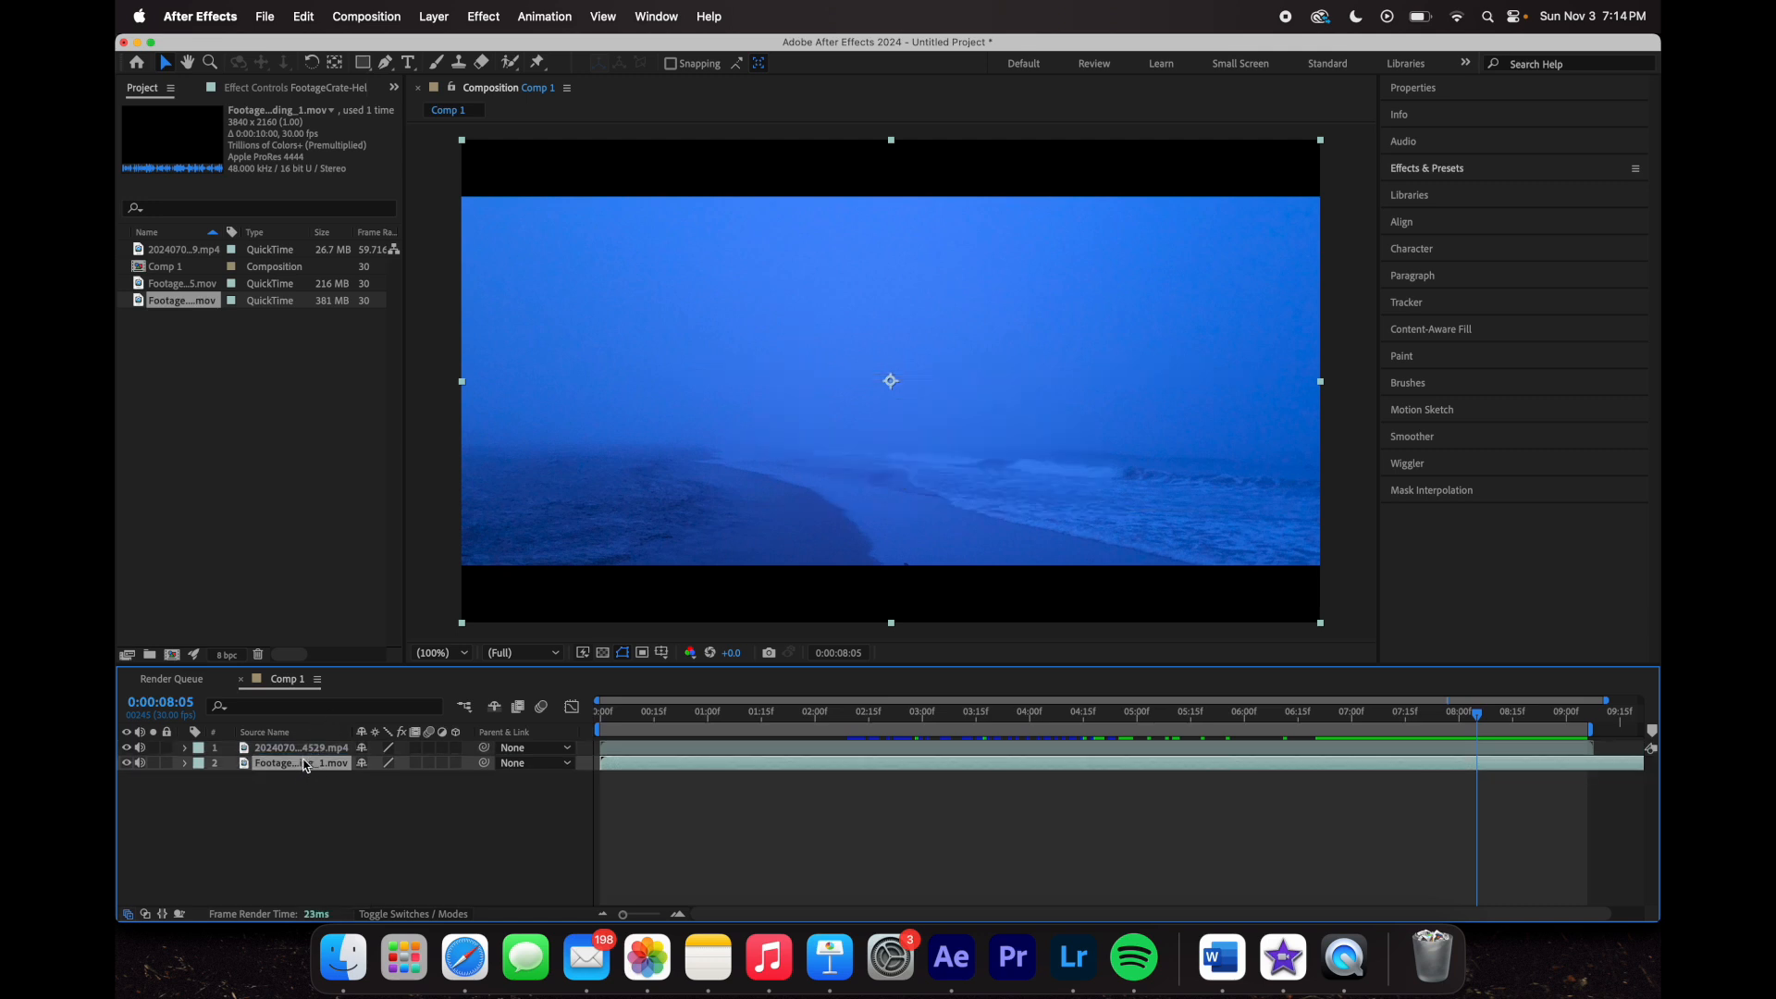
click(305, 753)
key(Home)
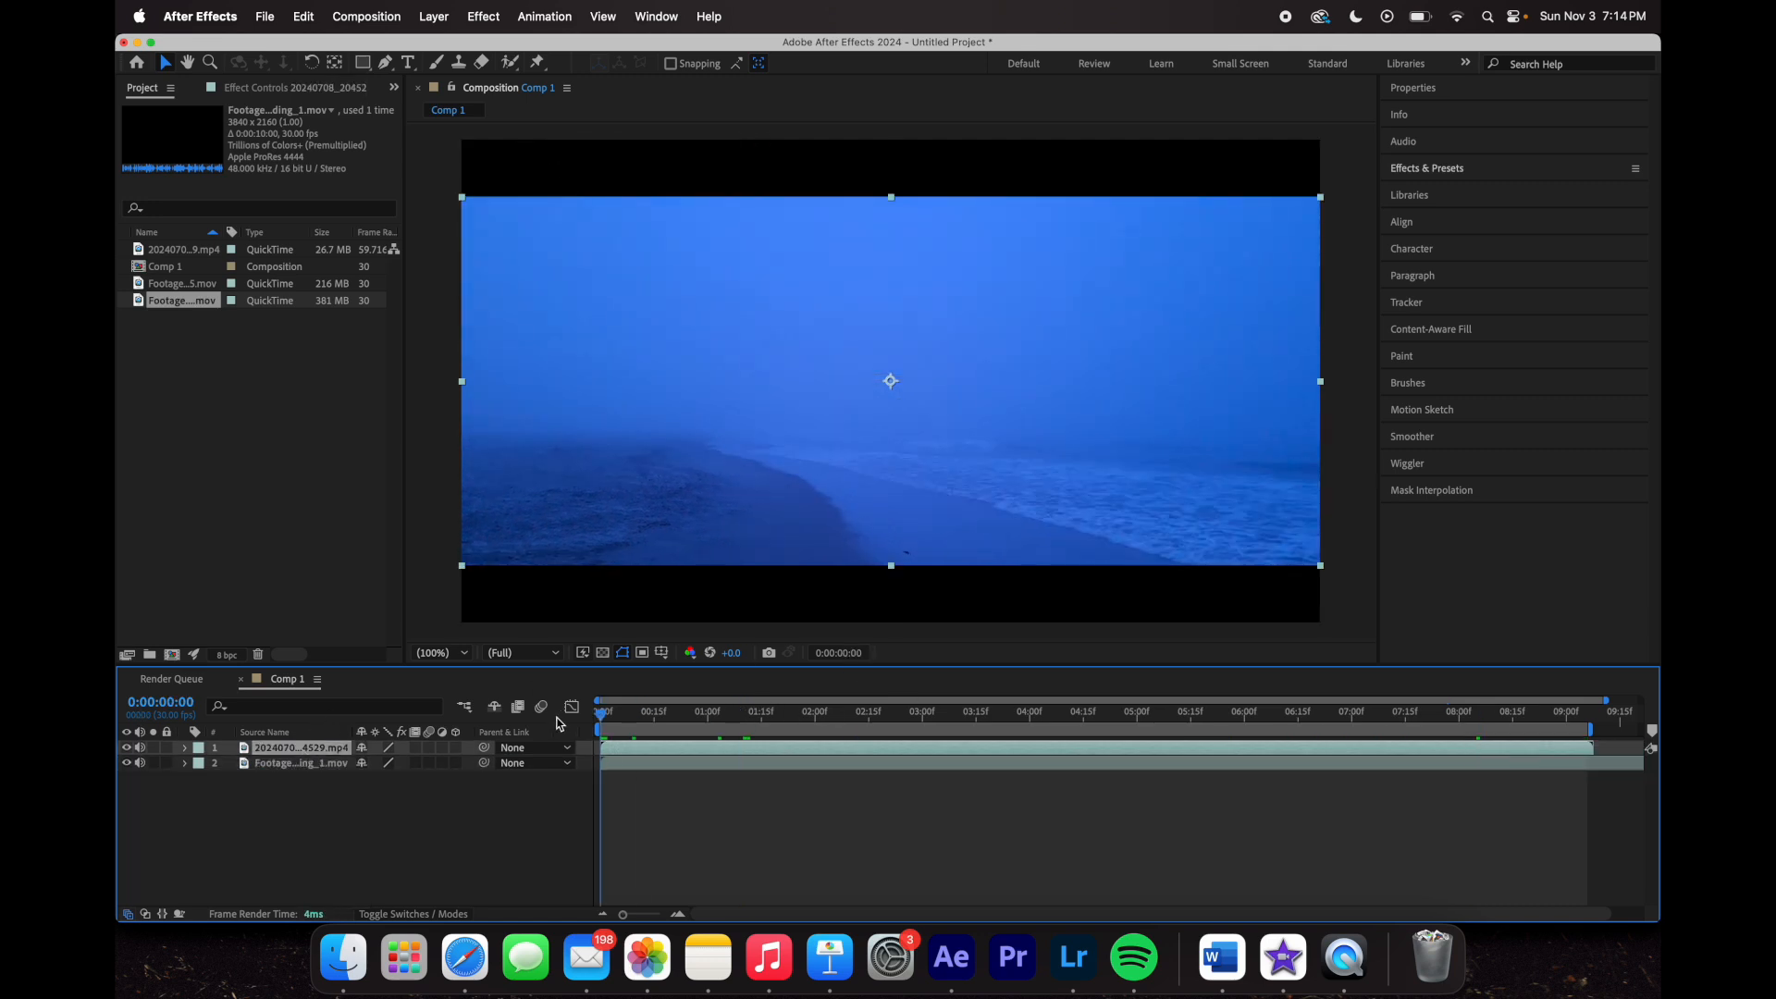
click(1008, 714)
drag(775, 438, 1242, 471)
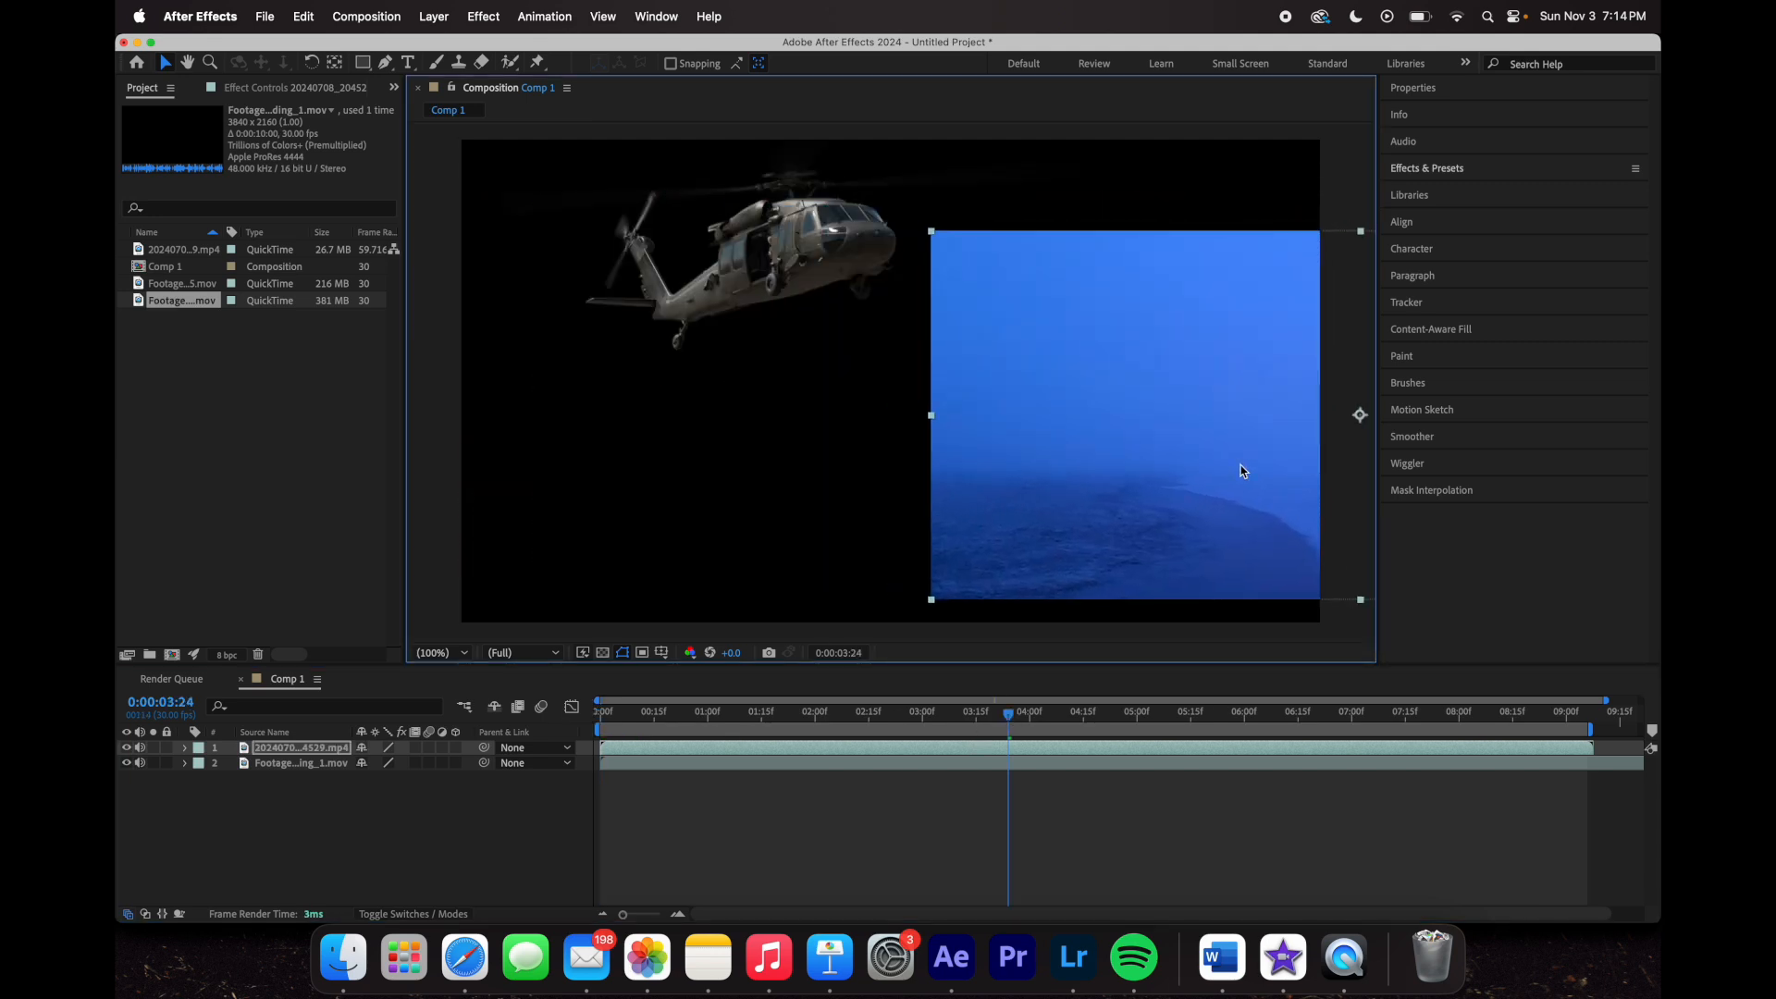
key(super+z)
click(388, 814)
drag(296, 764, 309, 747)
drag(1012, 708, 1166, 719)
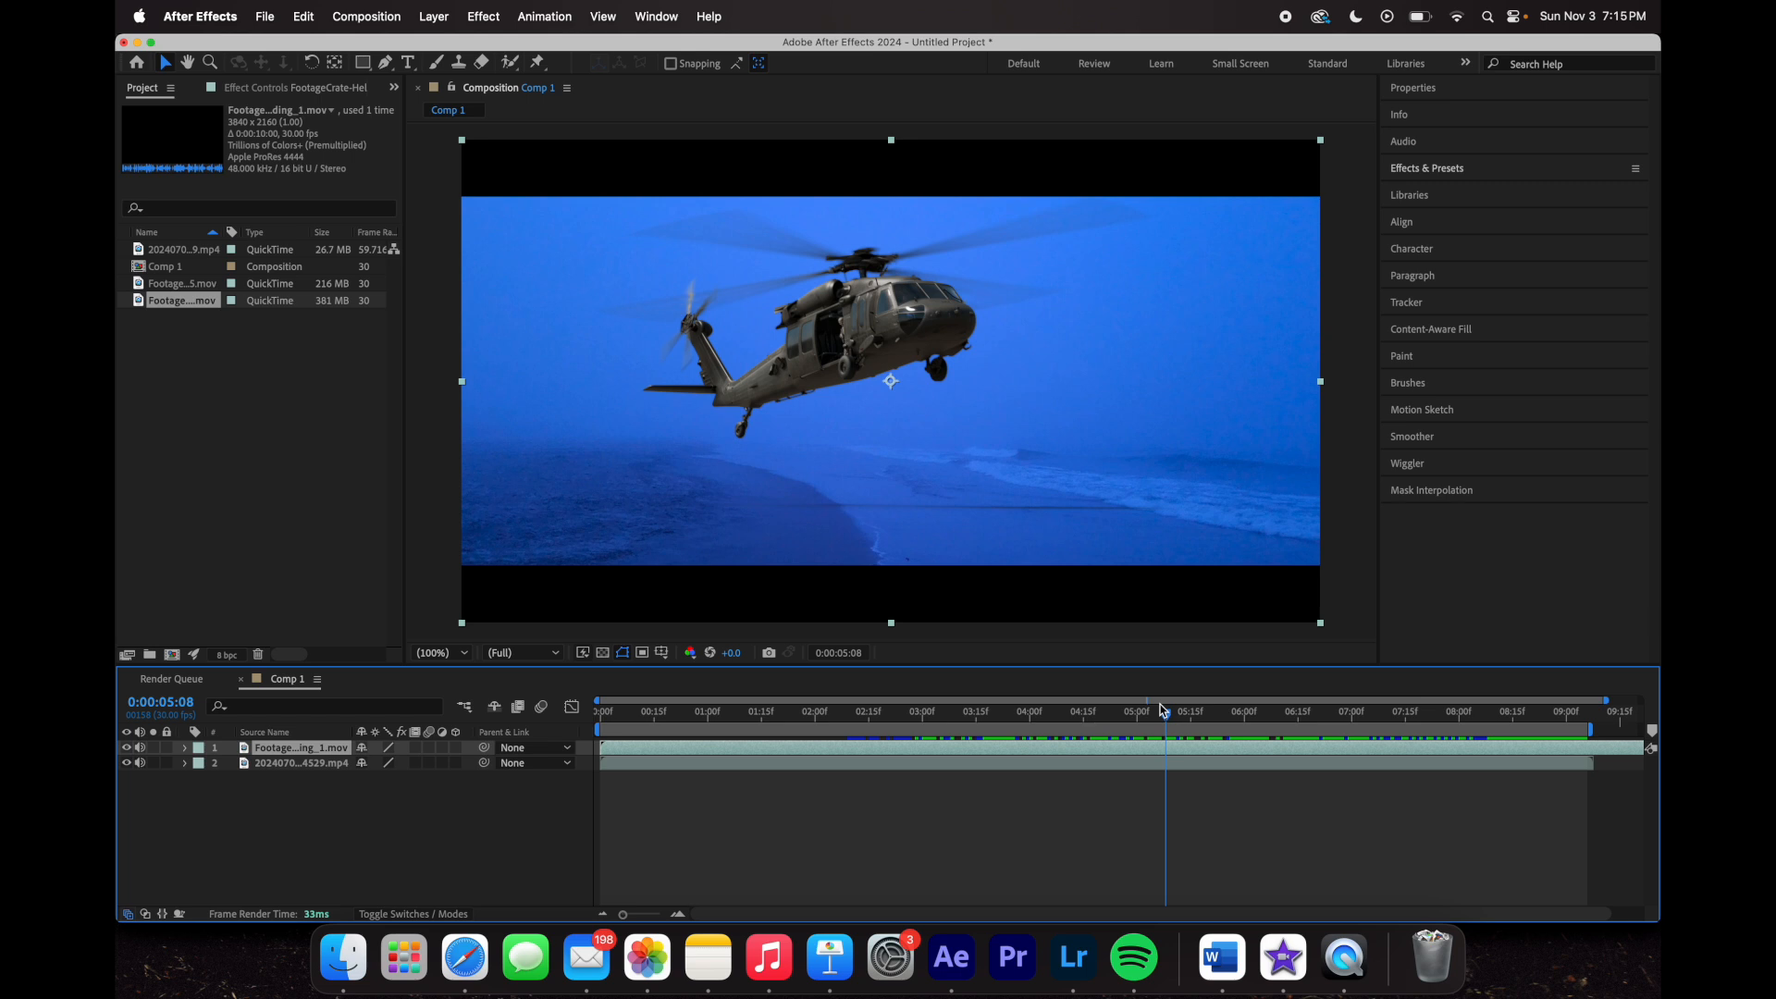
- Shrink the helicopter to 39% and move it up and left, reviewing the flight frames
click(186, 748)
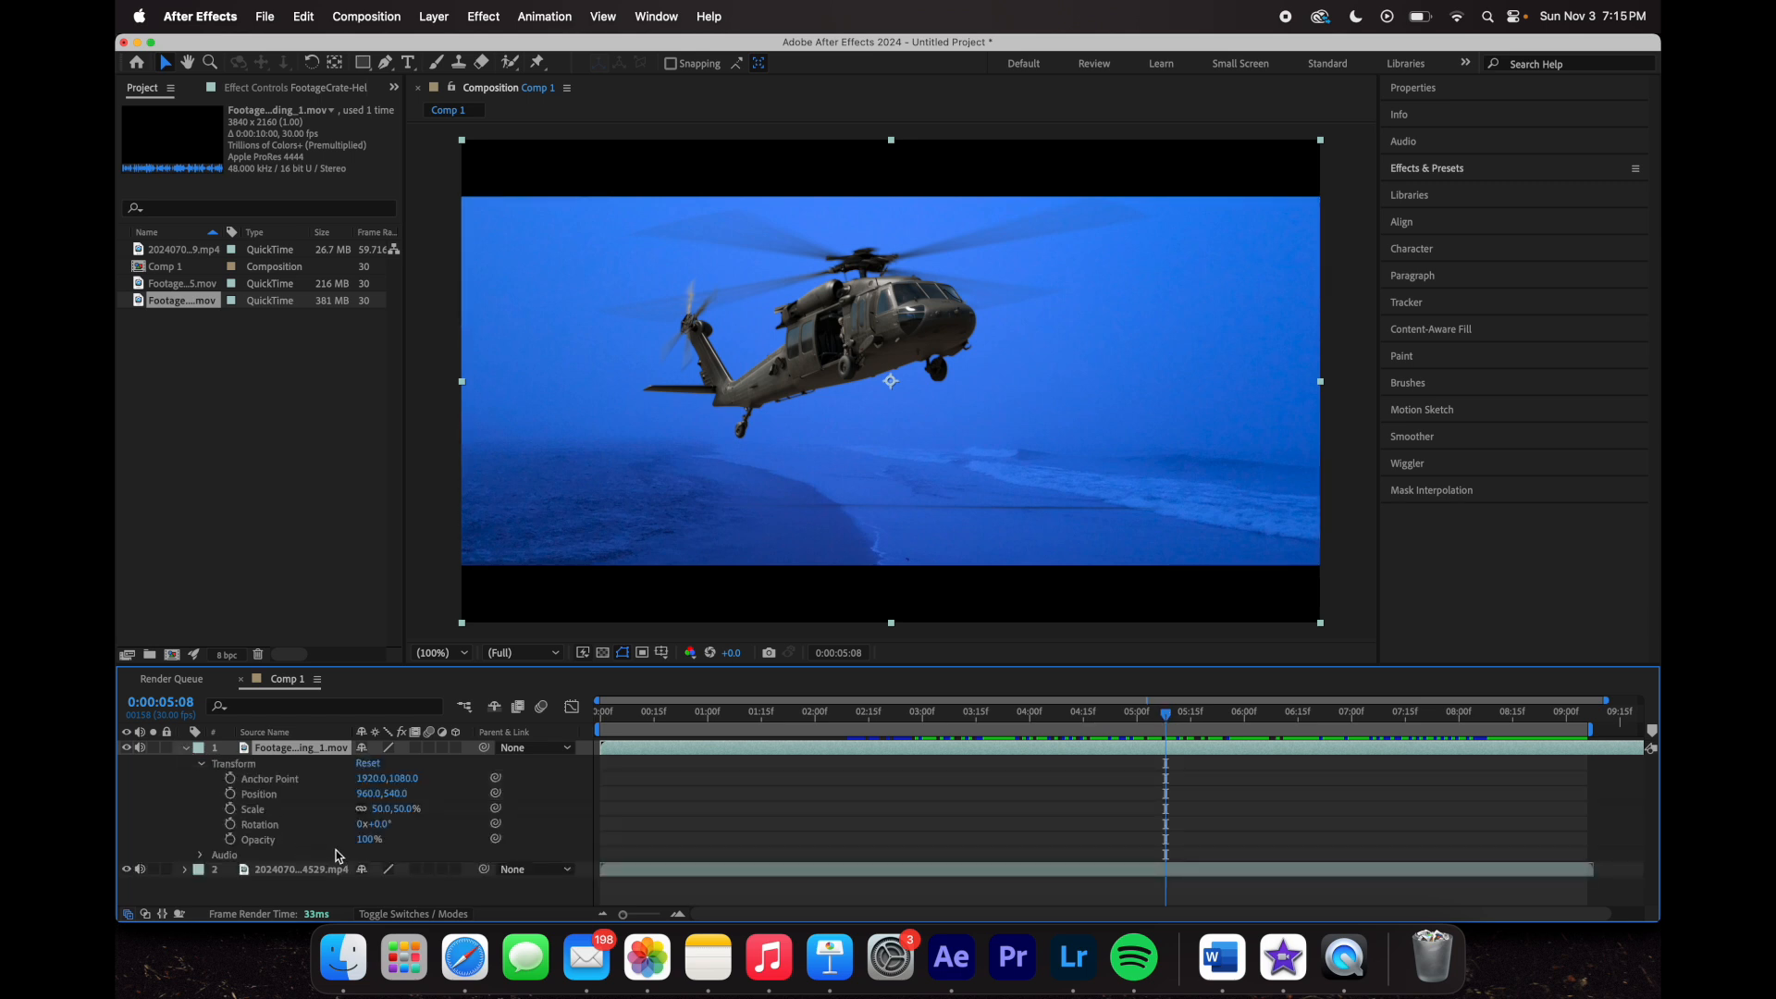
drag(380, 811, 371, 811)
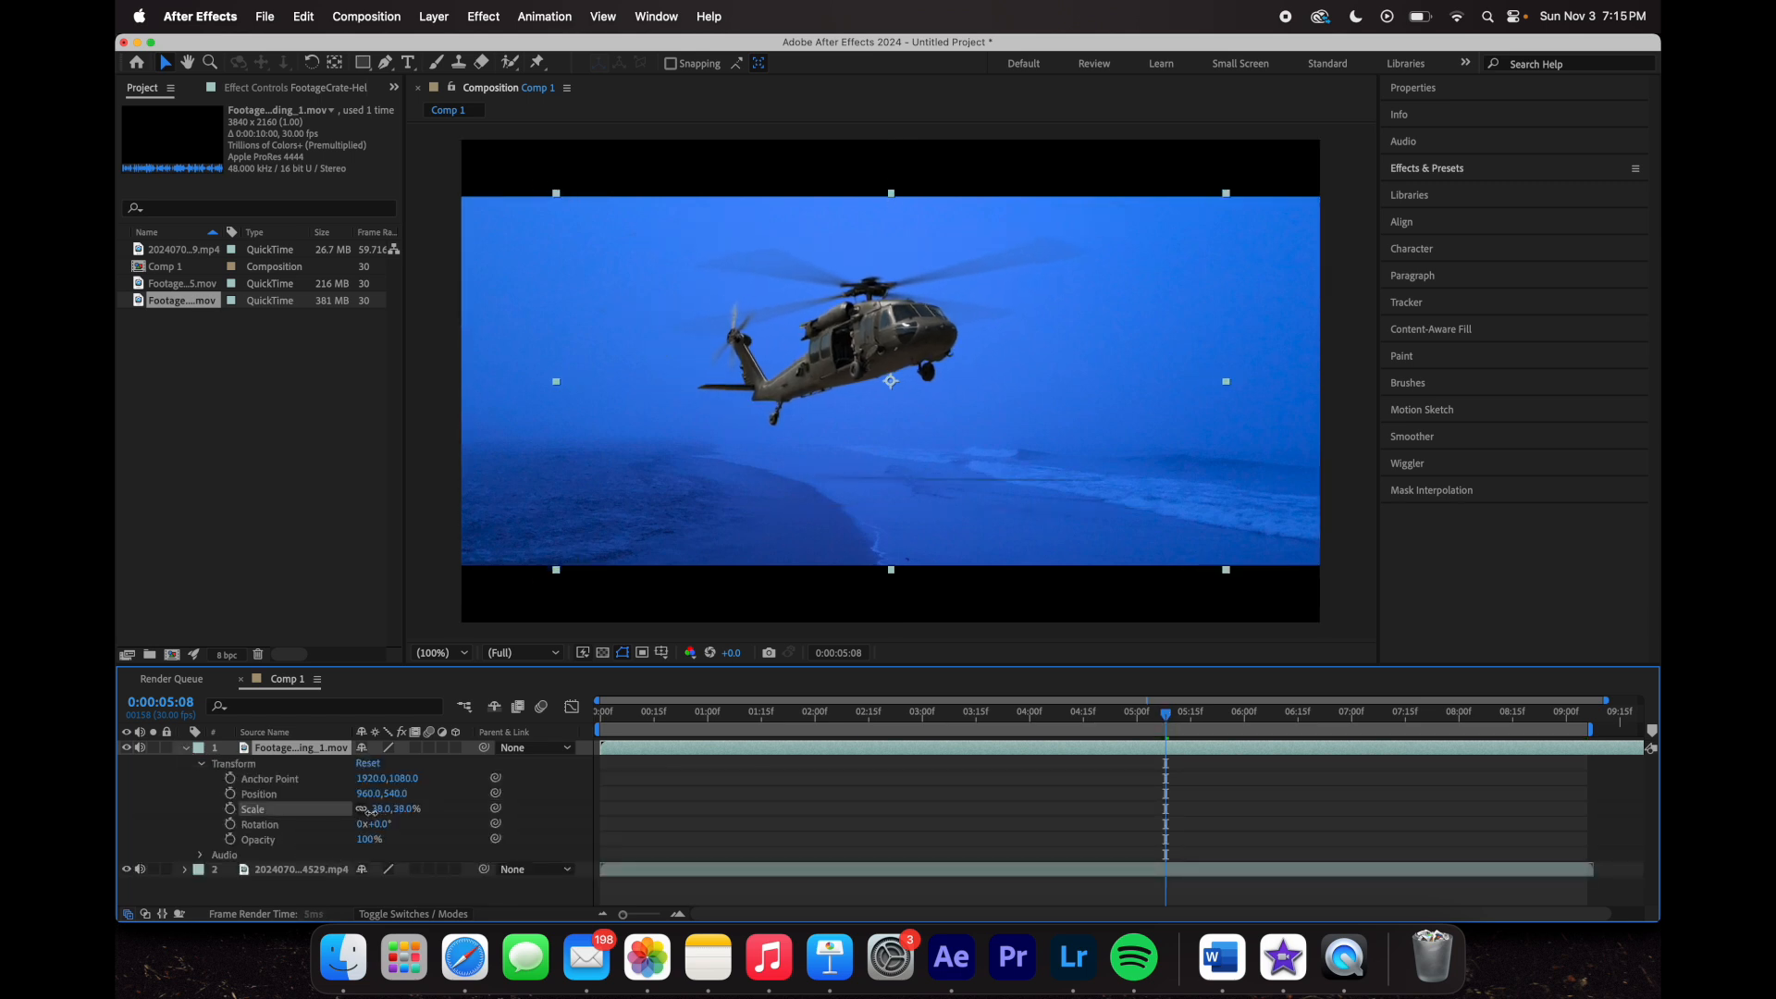
drag(1175, 725, 852, 746)
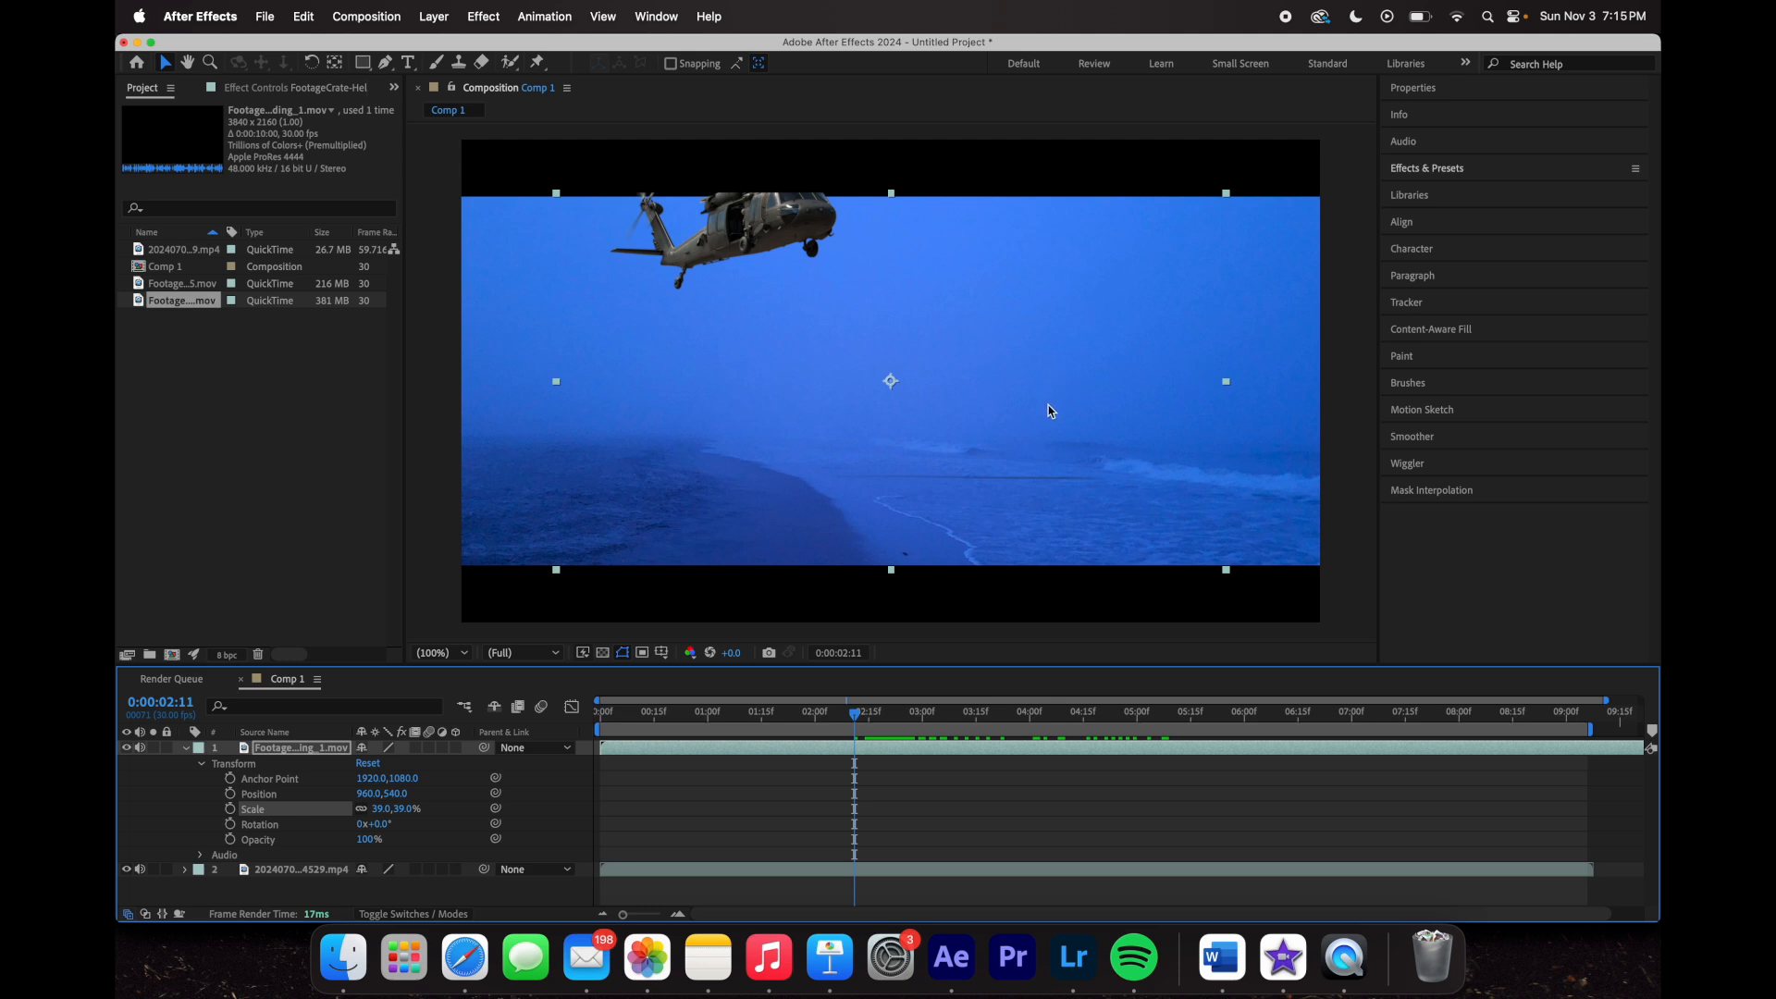
drag(1053, 409, 983, 399)
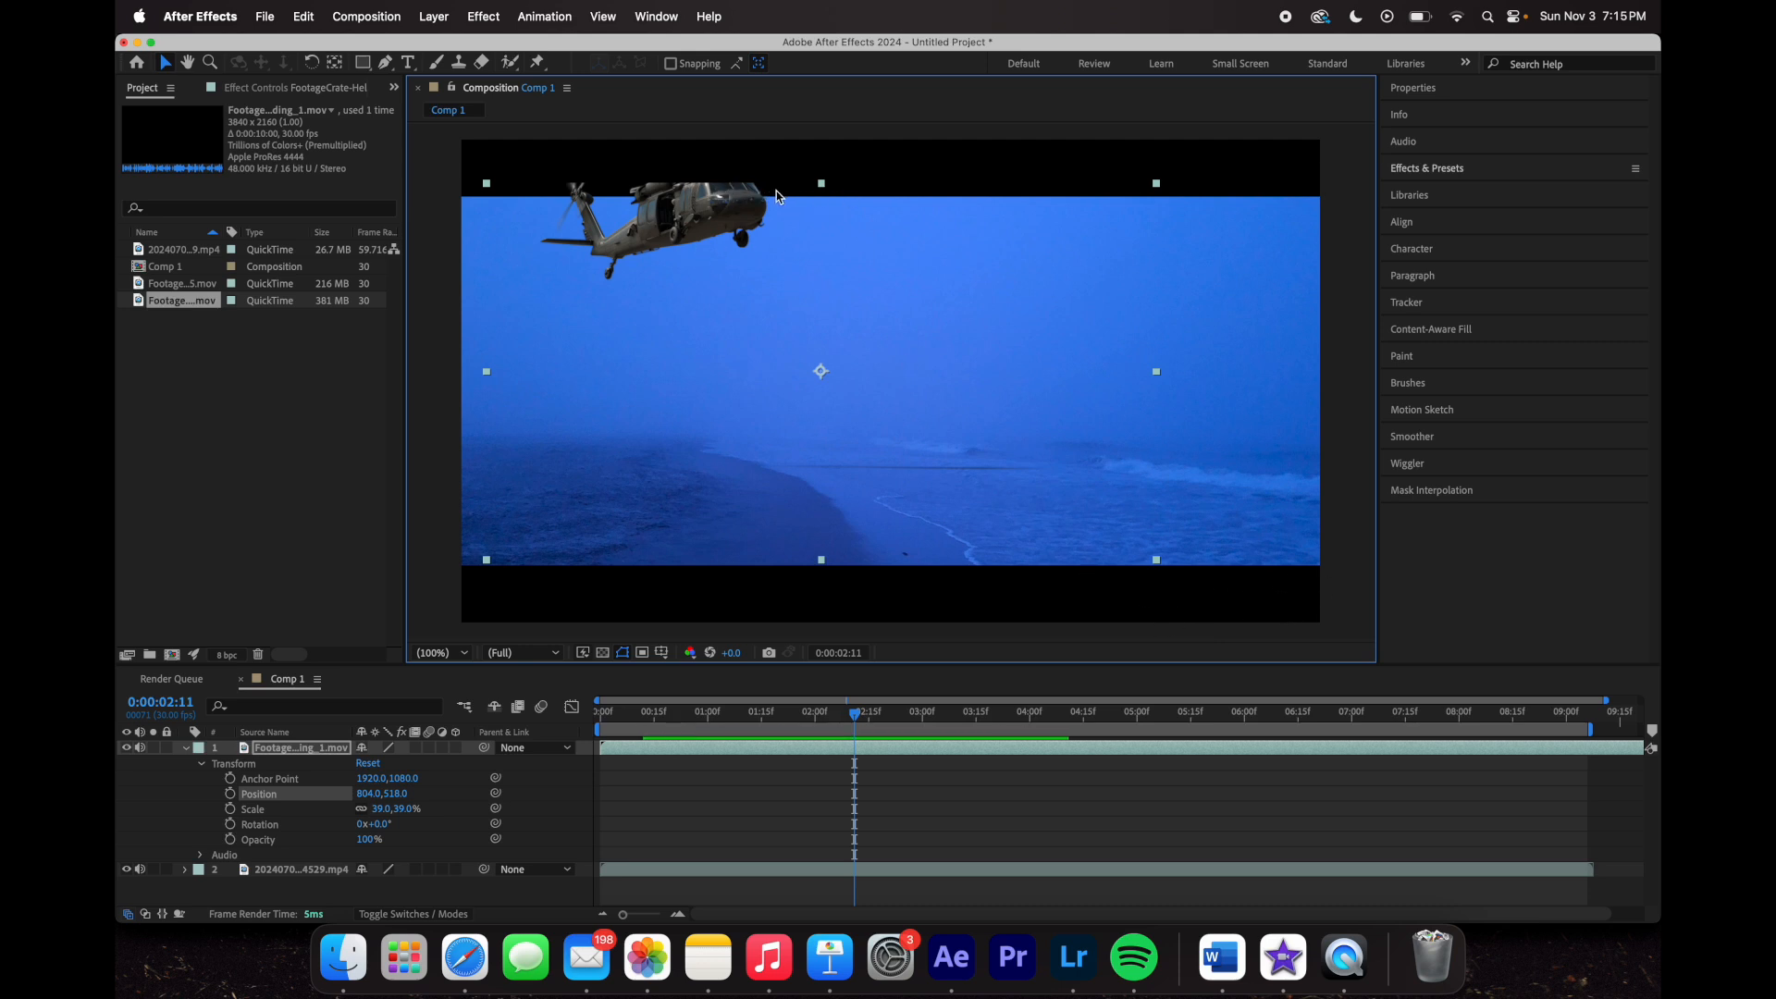
mouse_move(851, 713)
mouse_down()
mouse_move(793, 712)
mouse_move(829, 713)
mouse_up()
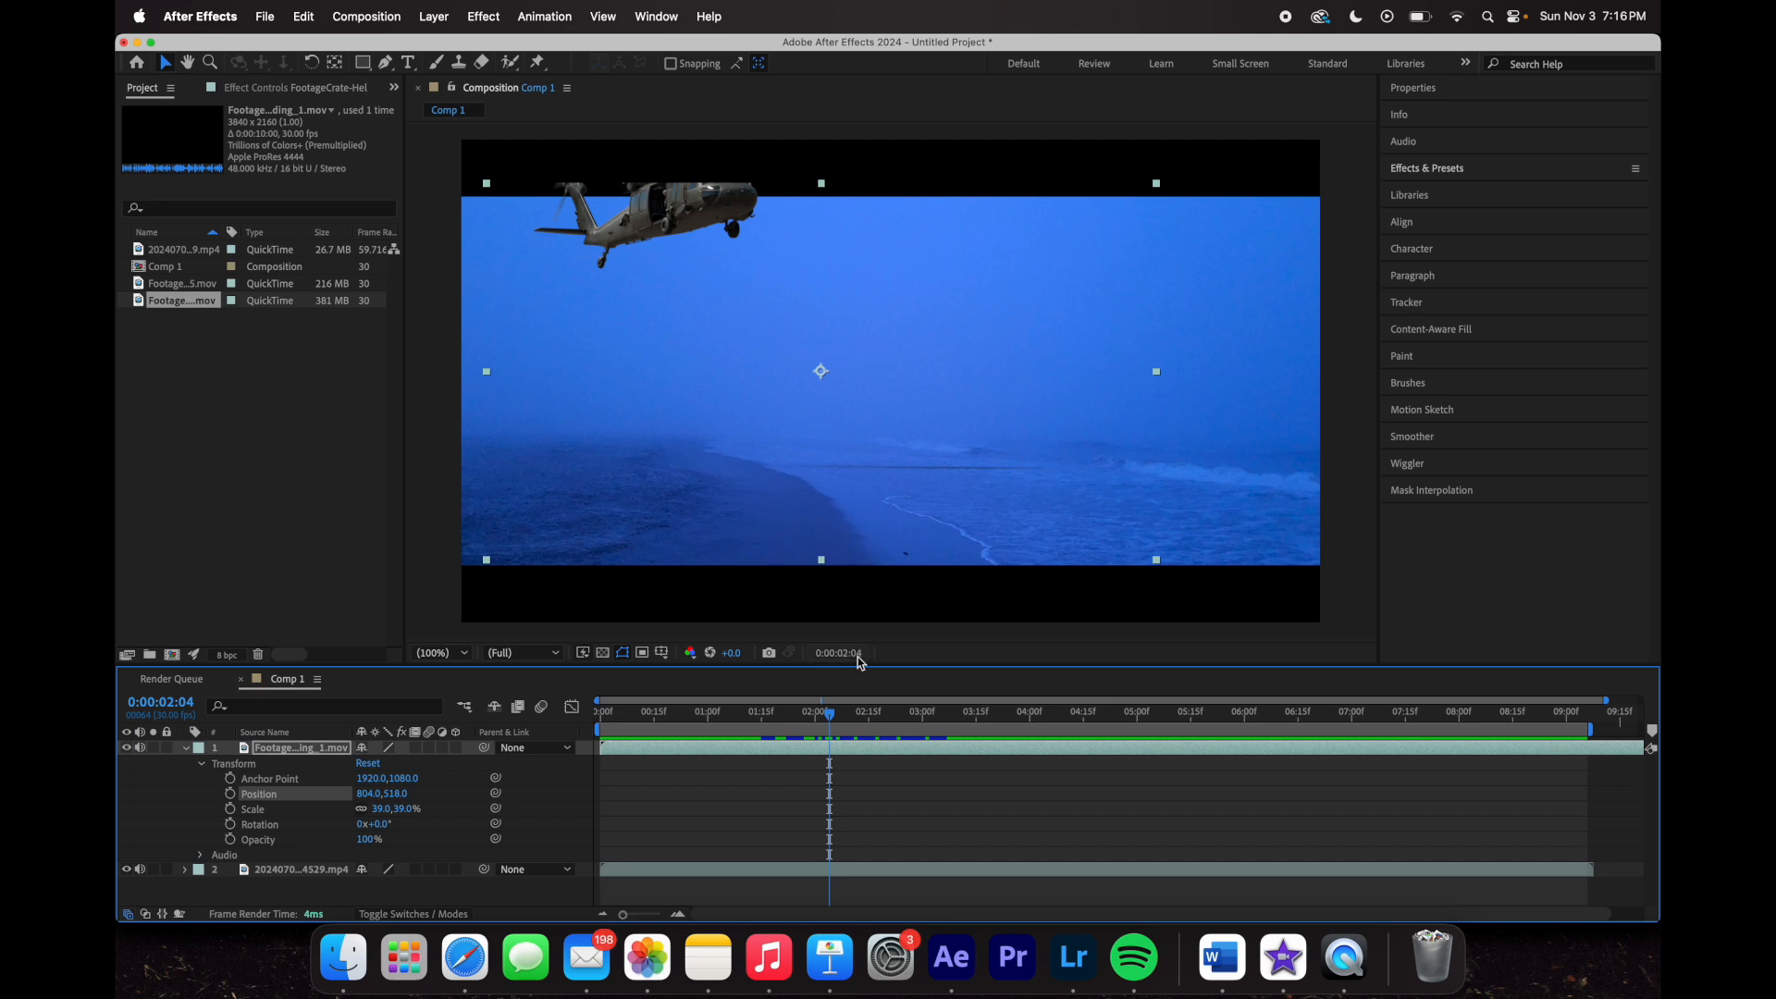
drag(809, 717, 1376, 846)
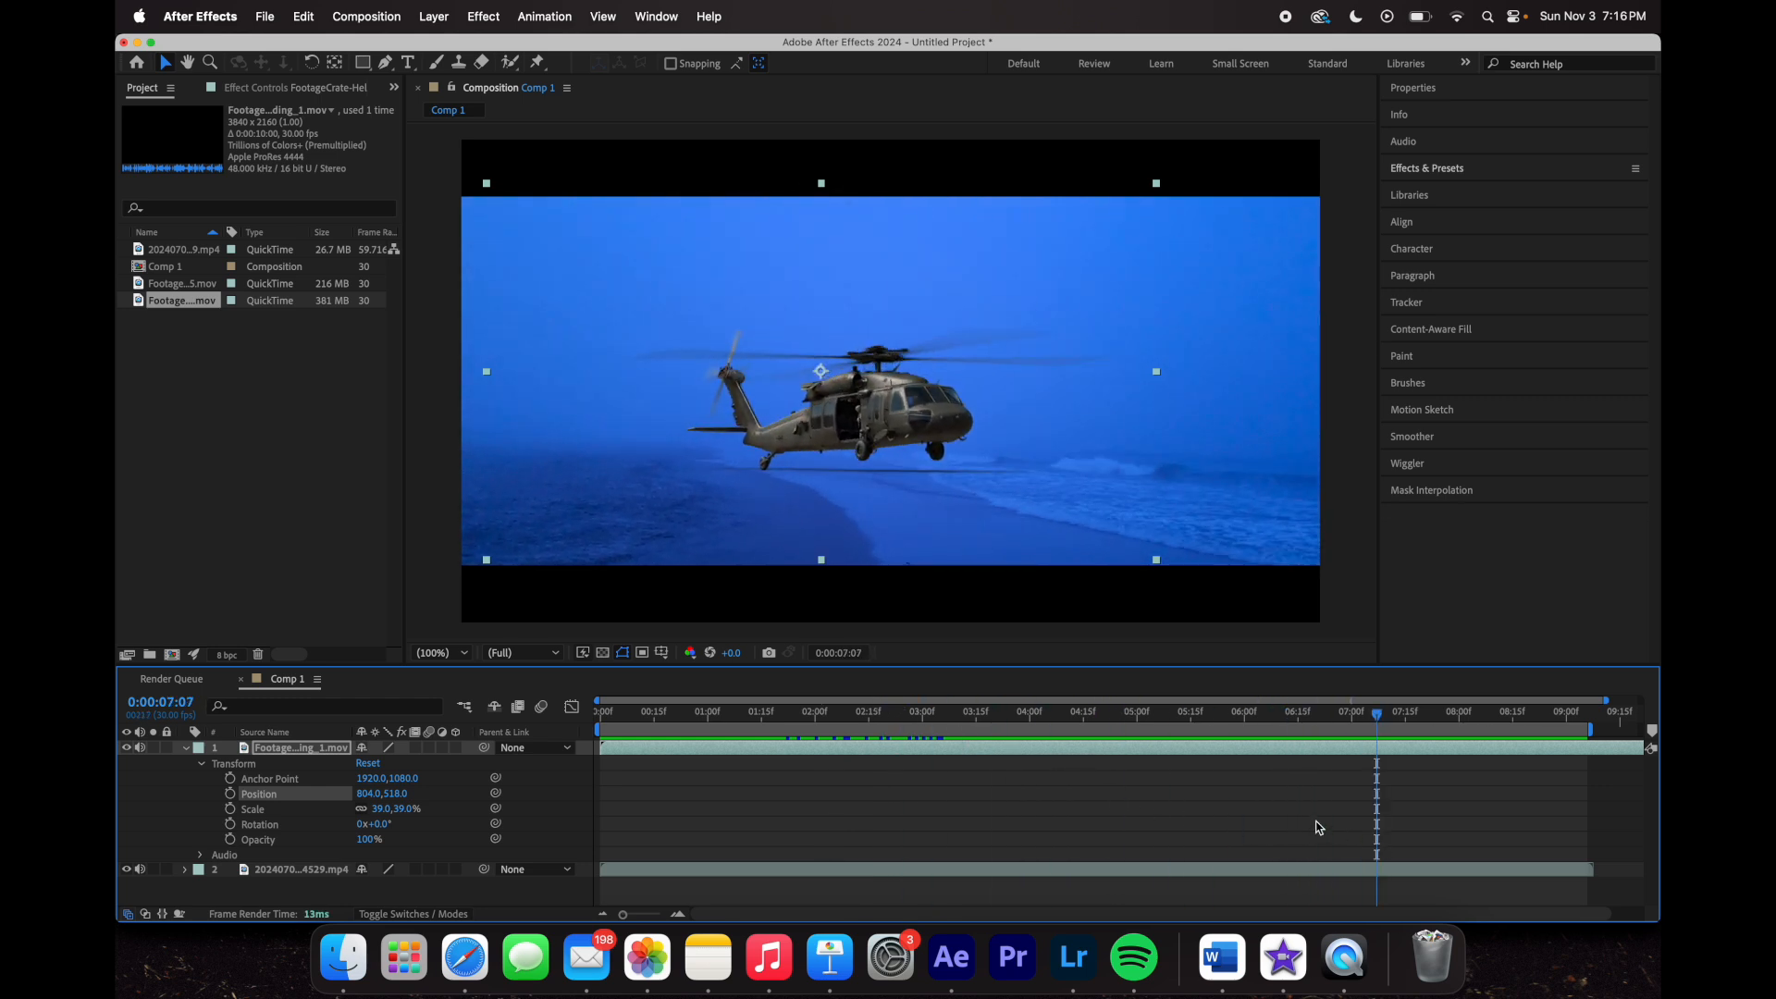
click(962, 715)
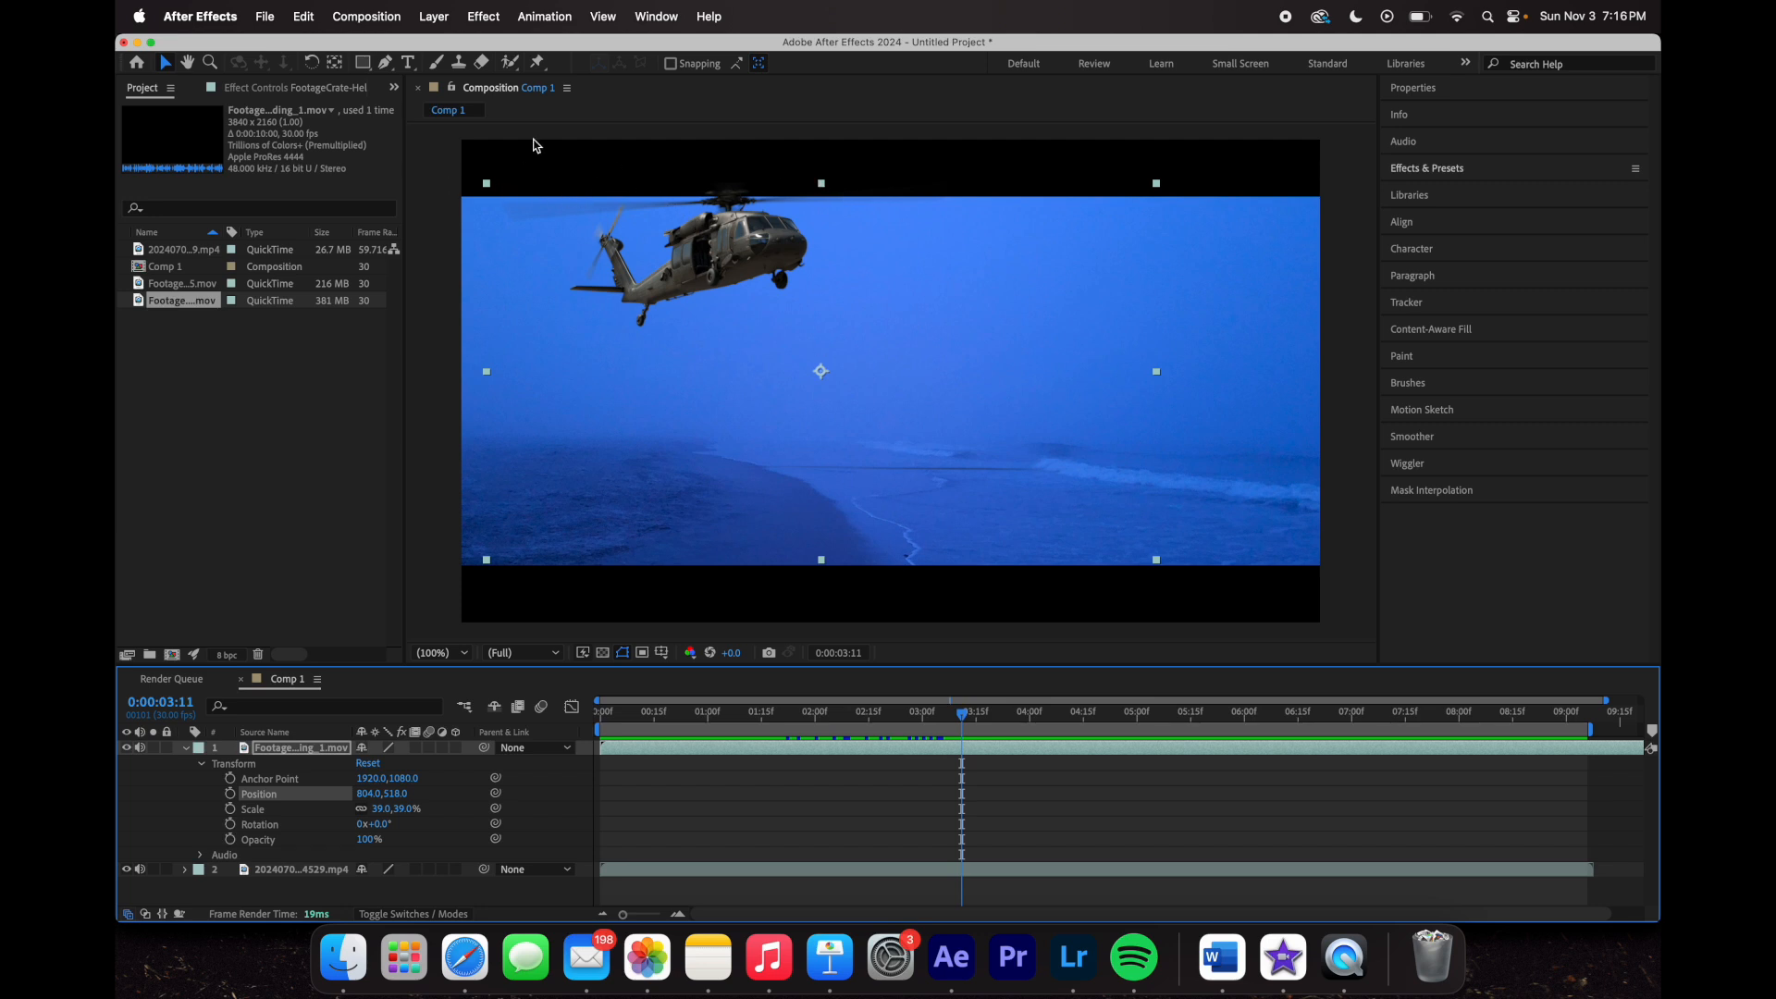
- Reposition the helicopter in the frame, checking the mid-descent and landing frames
drag(765, 291, 751, 352)
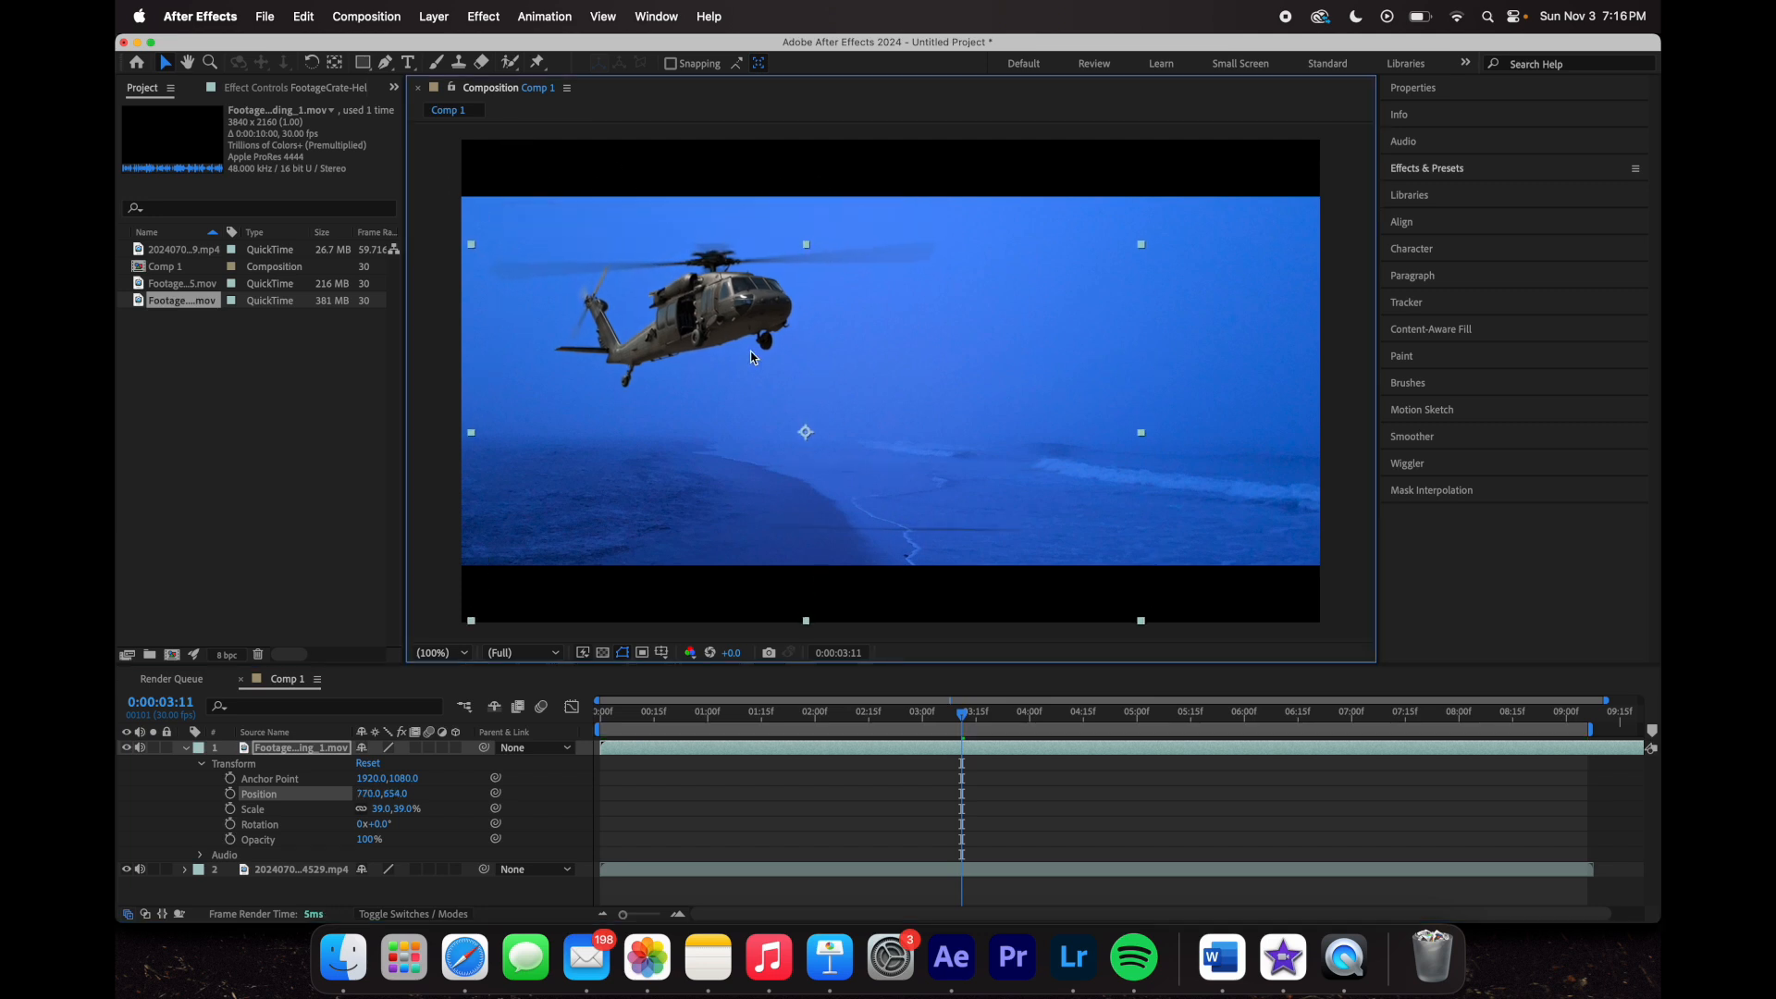
drag(962, 710, 823, 705)
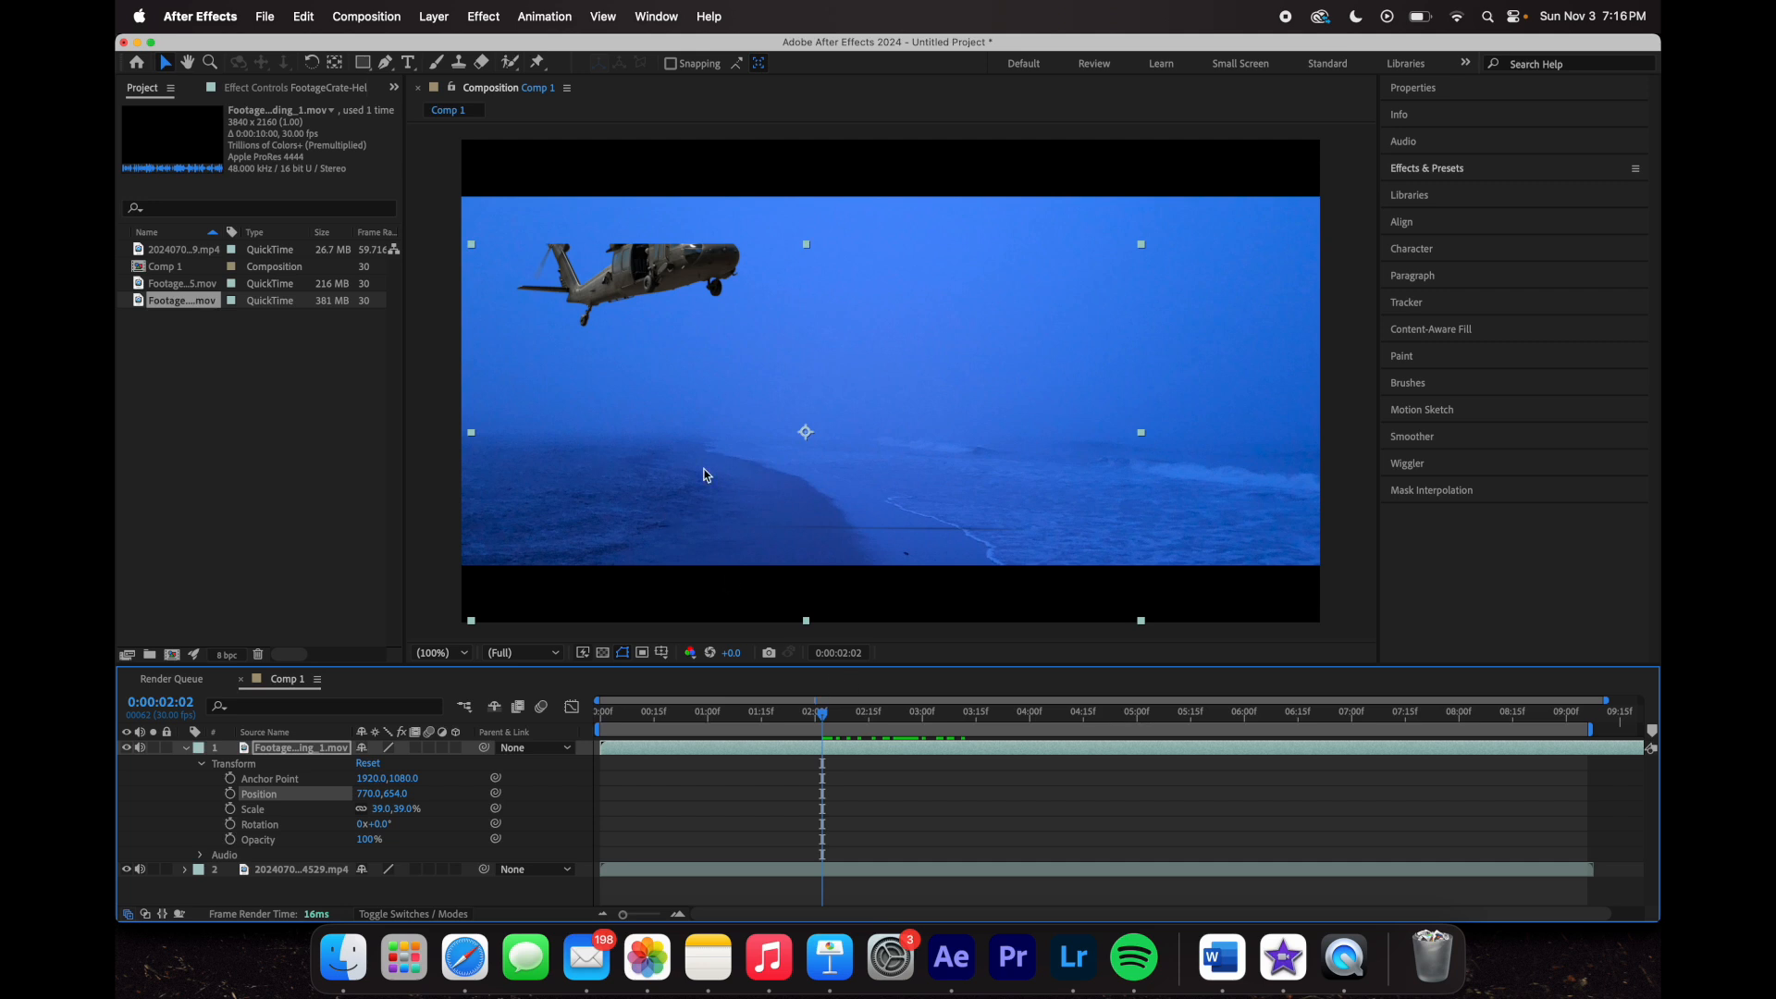
drag(823, 714, 1292, 832)
drag(1286, 716, 1427, 720)
drag(919, 493, 743, 452)
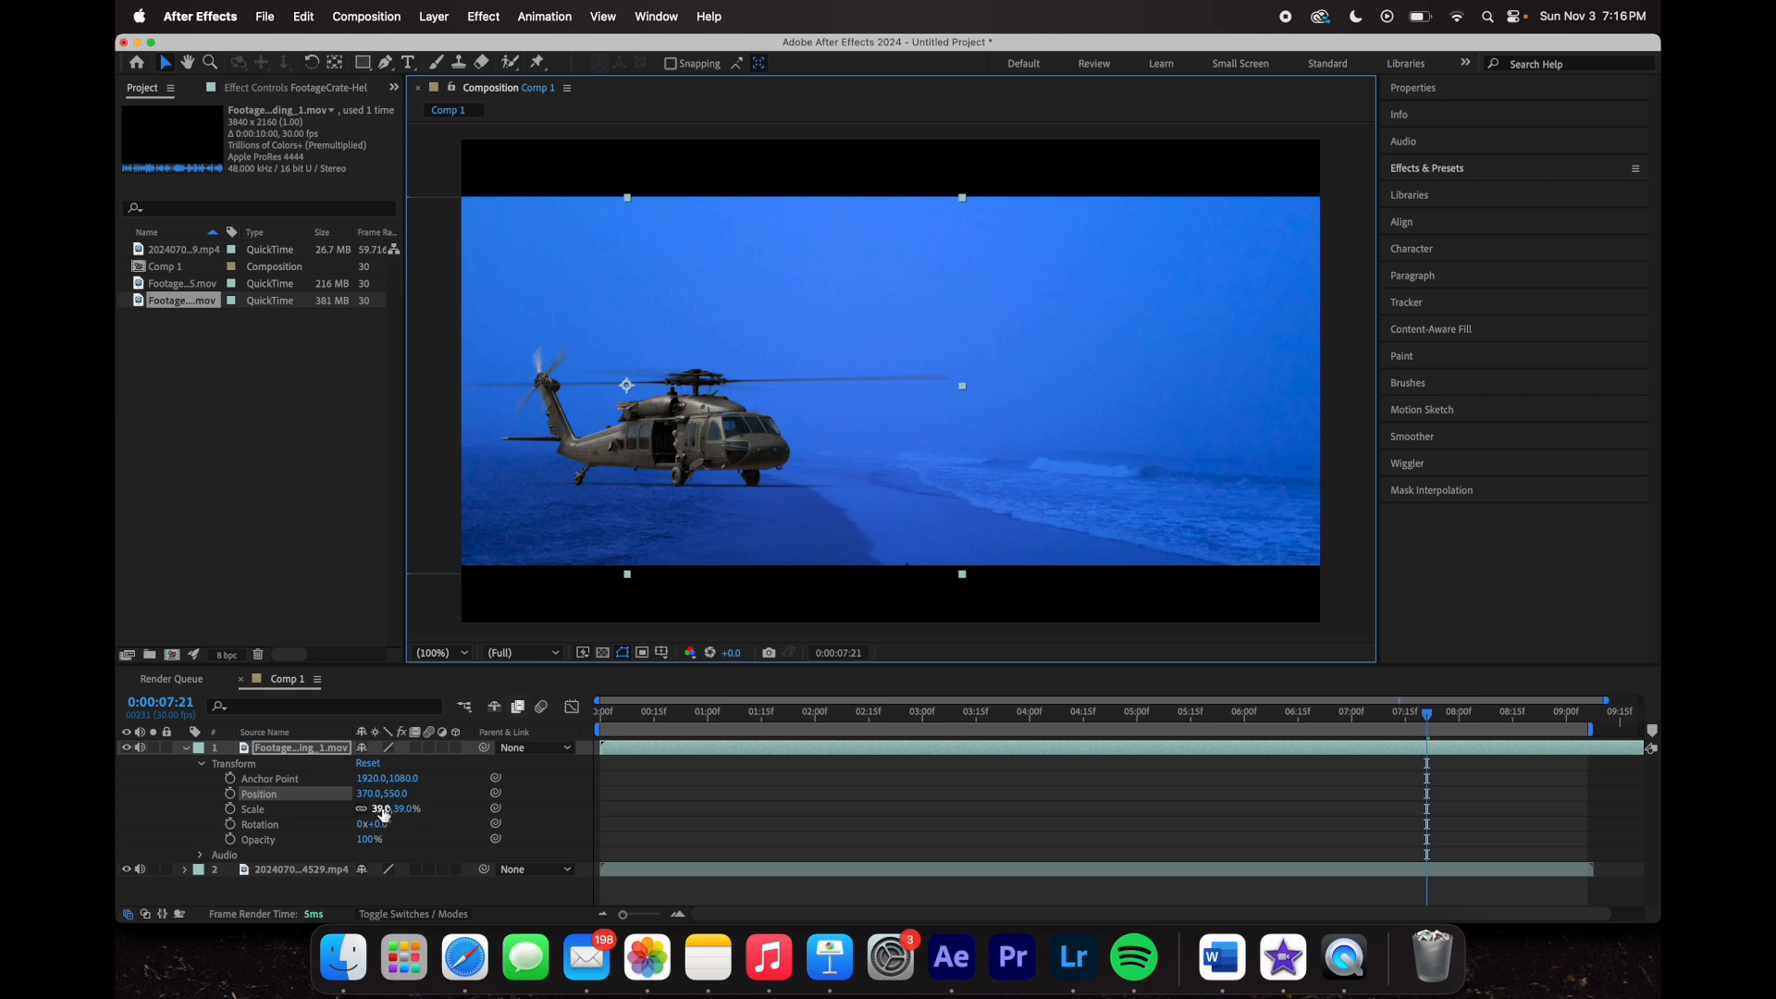
- Set the helicopter's scale to 52%, nudge it right and higher, and preview the landing
drag(381, 814, 398, 812)
drag(763, 475, 802, 468)
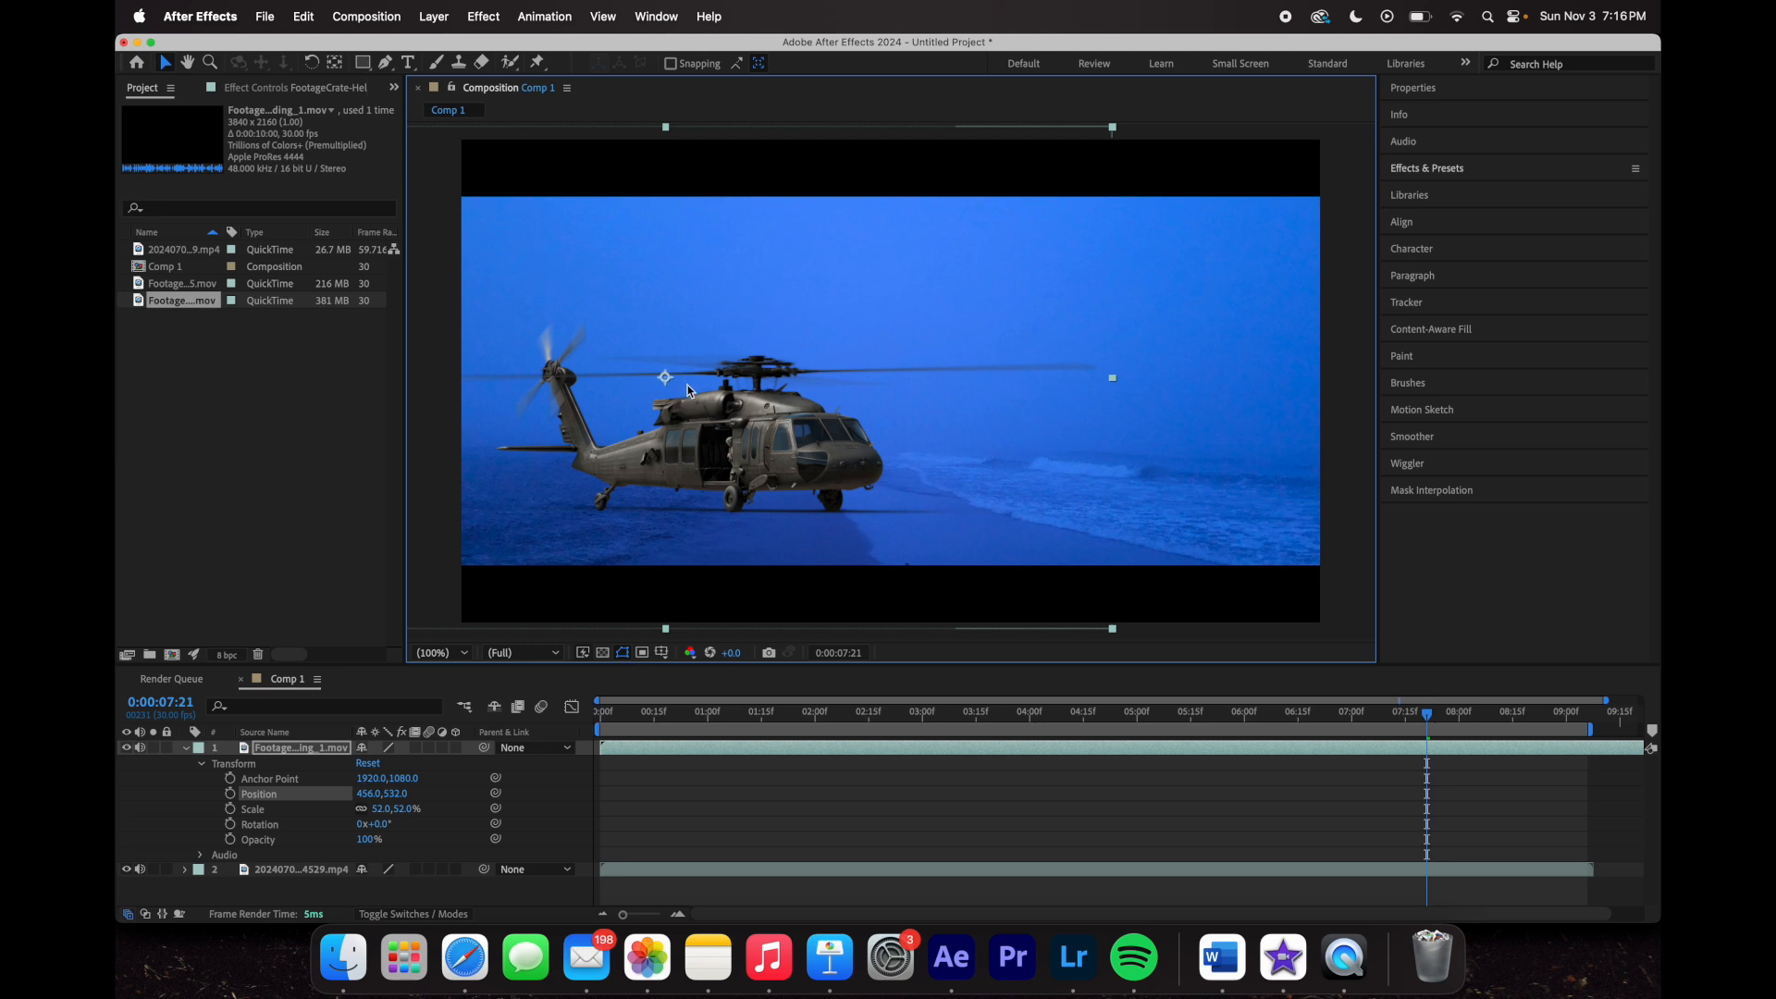
drag(727, 458, 724, 444)
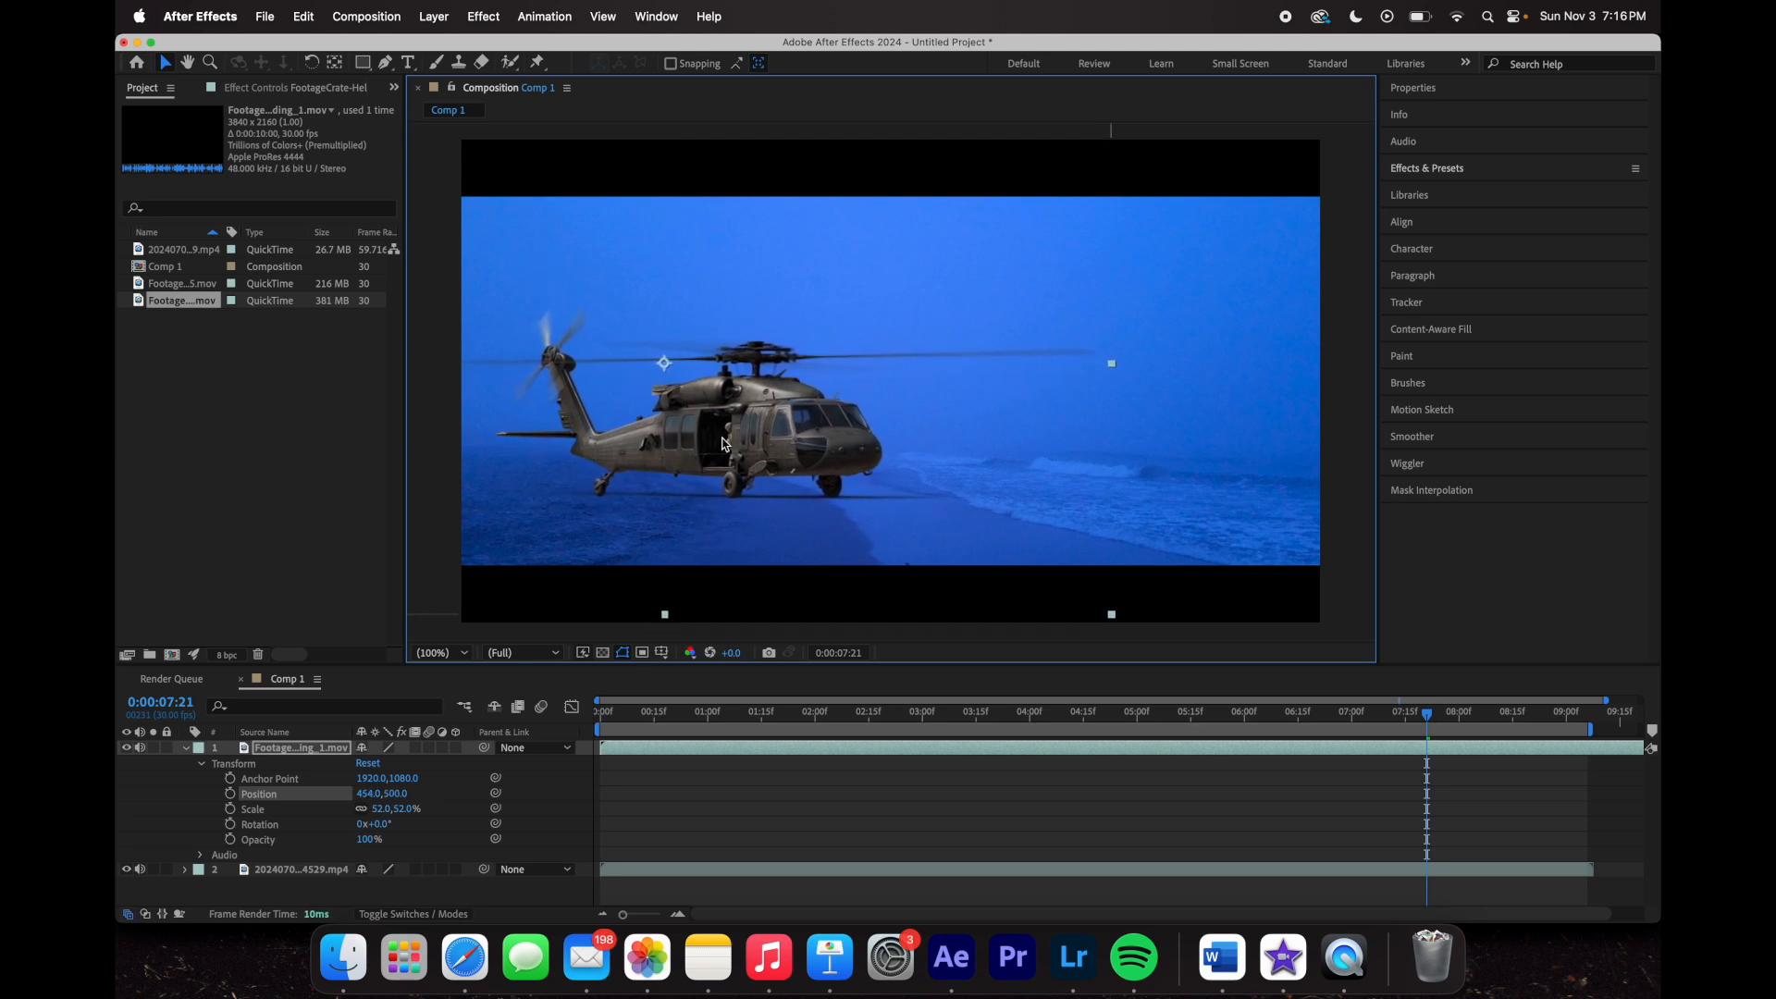
drag(1428, 714, 1100, 734)
key(space)
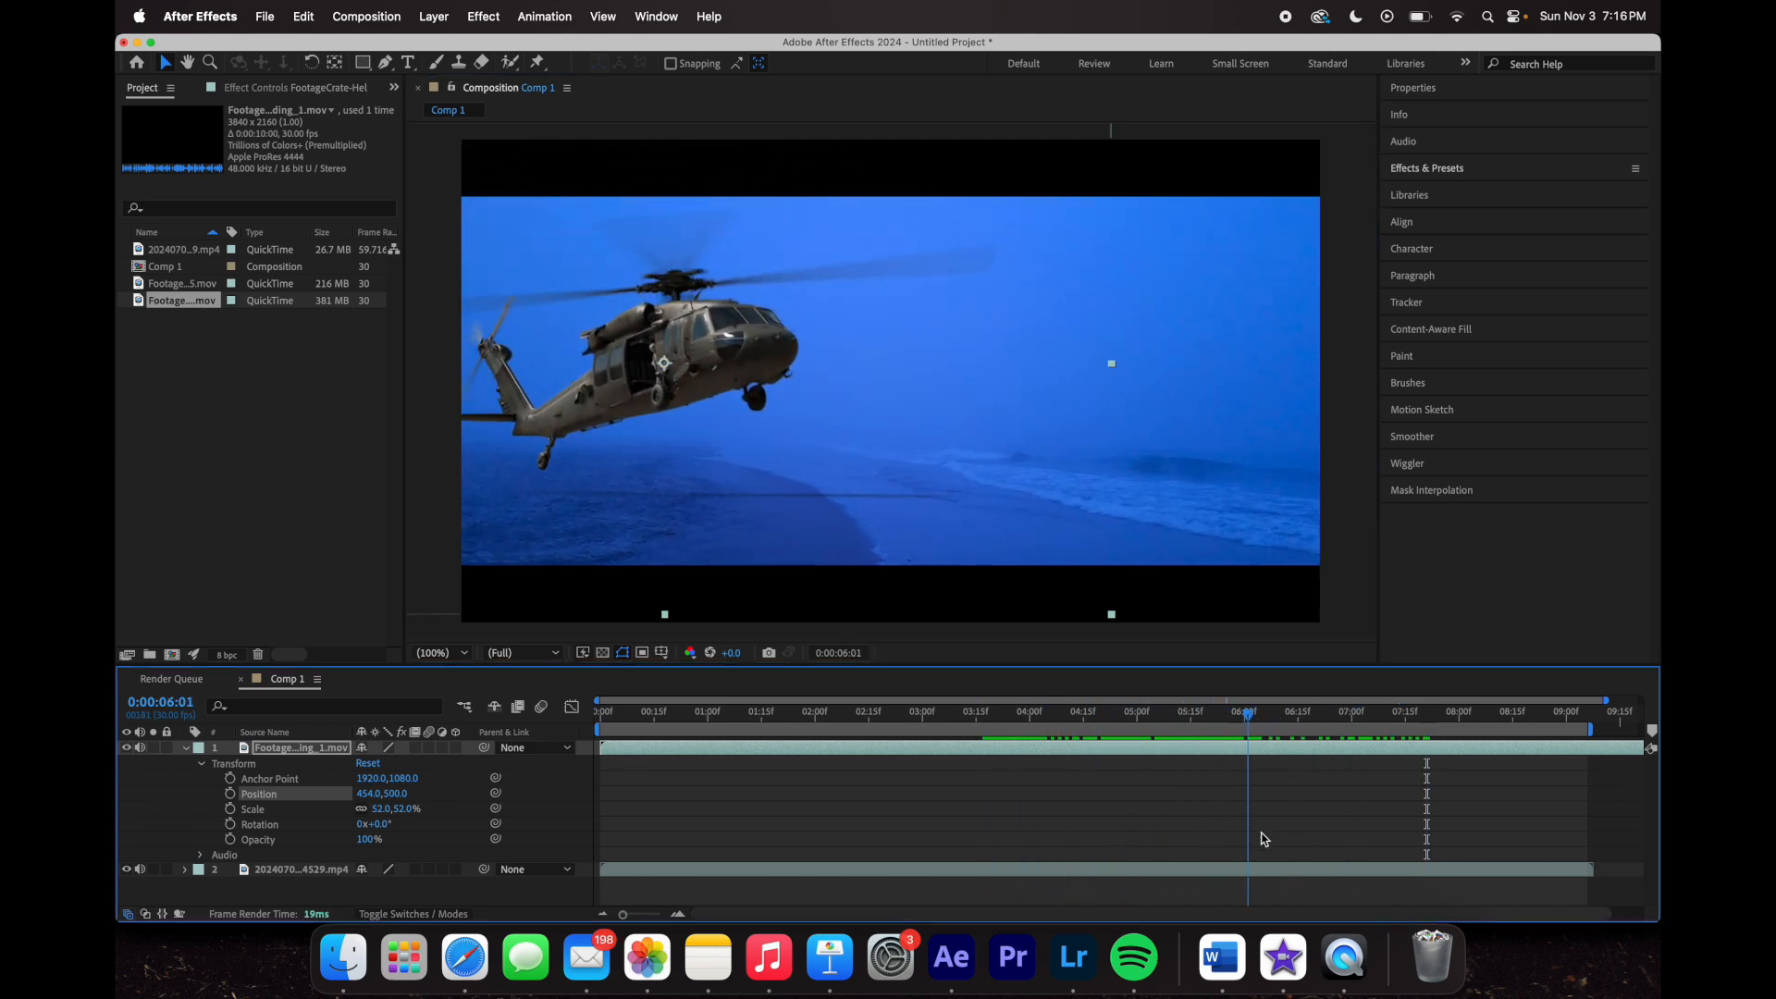
- Slide the helicopter clip earlier, end the work area at 0:00:07:29, and review the flight
drag(1431, 895, 584, 830)
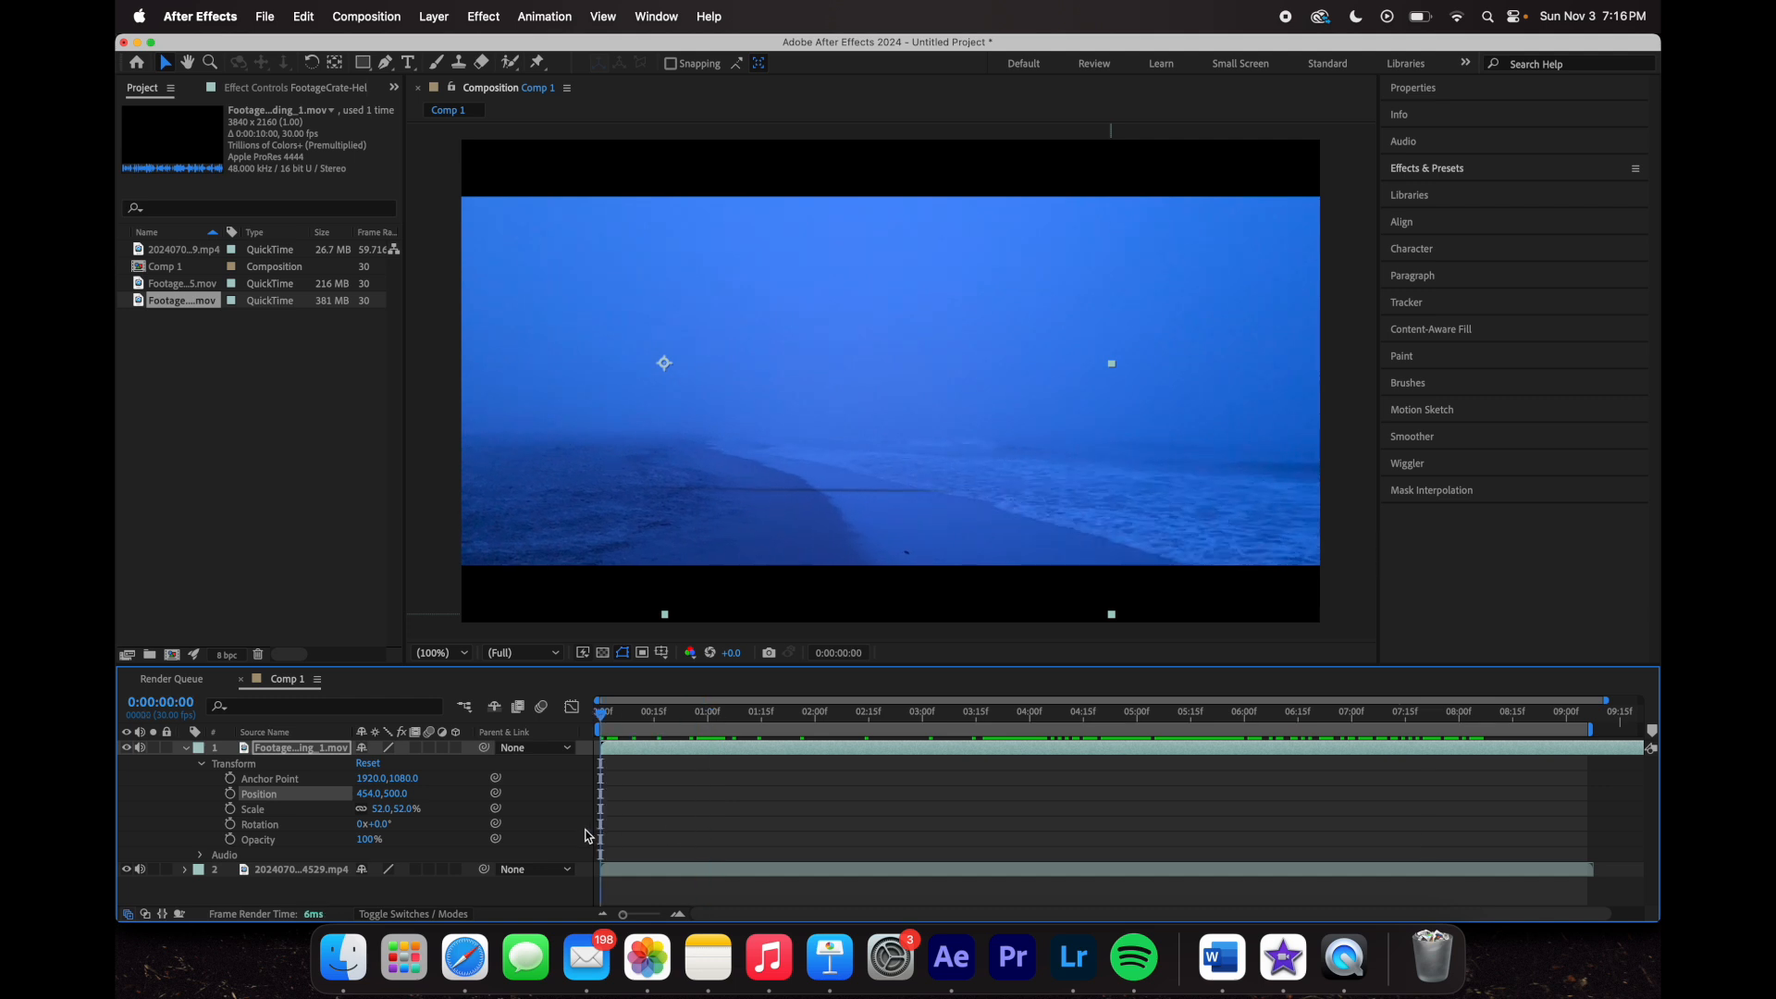
drag(762, 745, 553, 754)
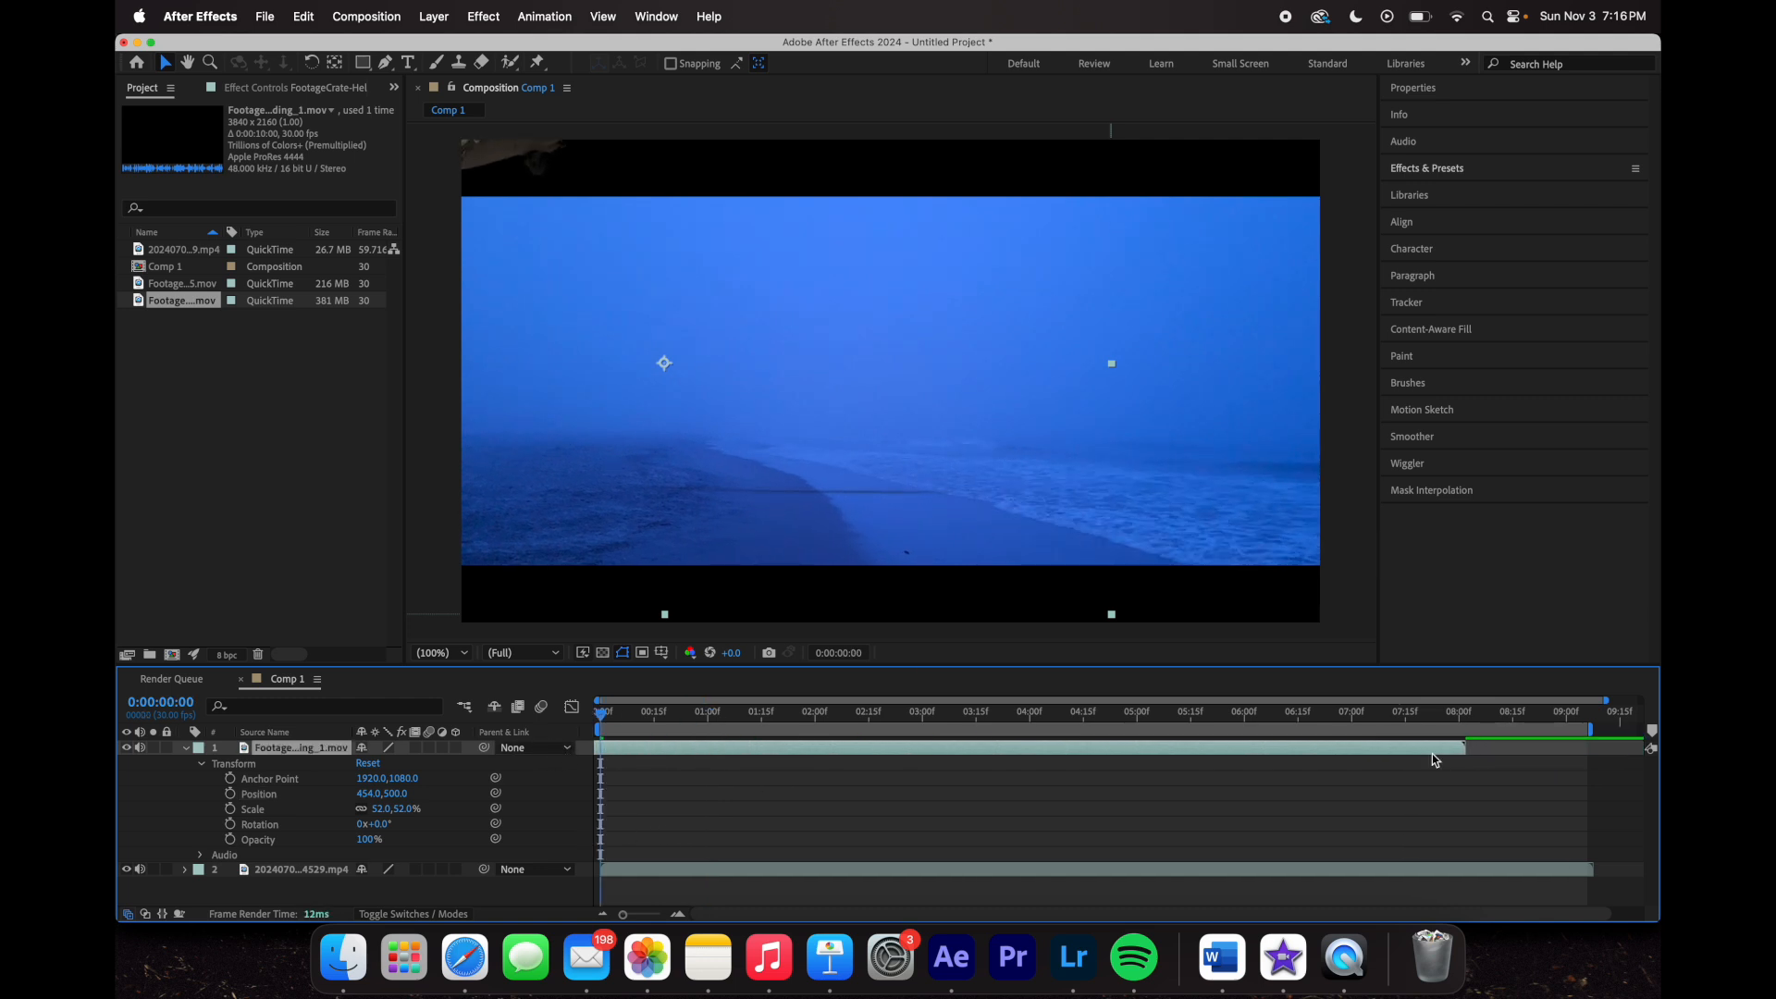
click(1458, 714)
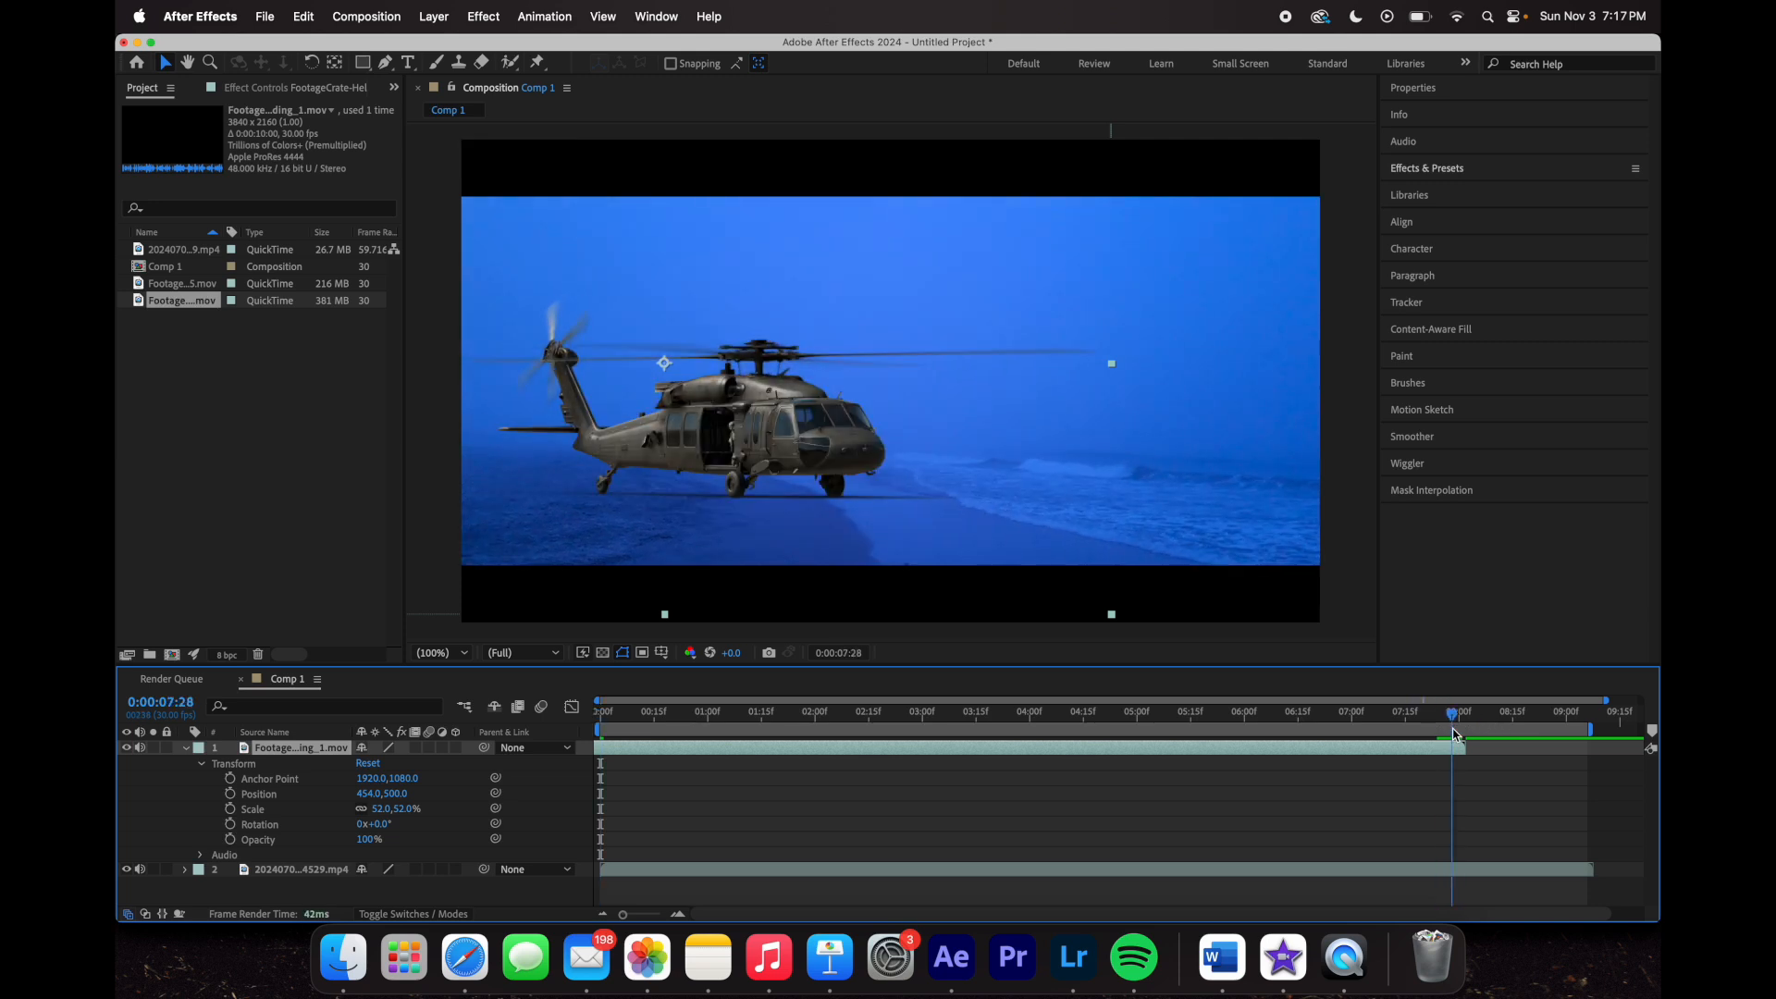
mouse_move(1591, 730)
mouse_down()
mouse_move(1464, 731)
mouse_move(758, 833)
mouse_move(897, 864)
mouse_move(973, 863)
mouse_move(844, 833)
mouse_move(1290, 865)
mouse_move(1256, 879)
mouse_up()
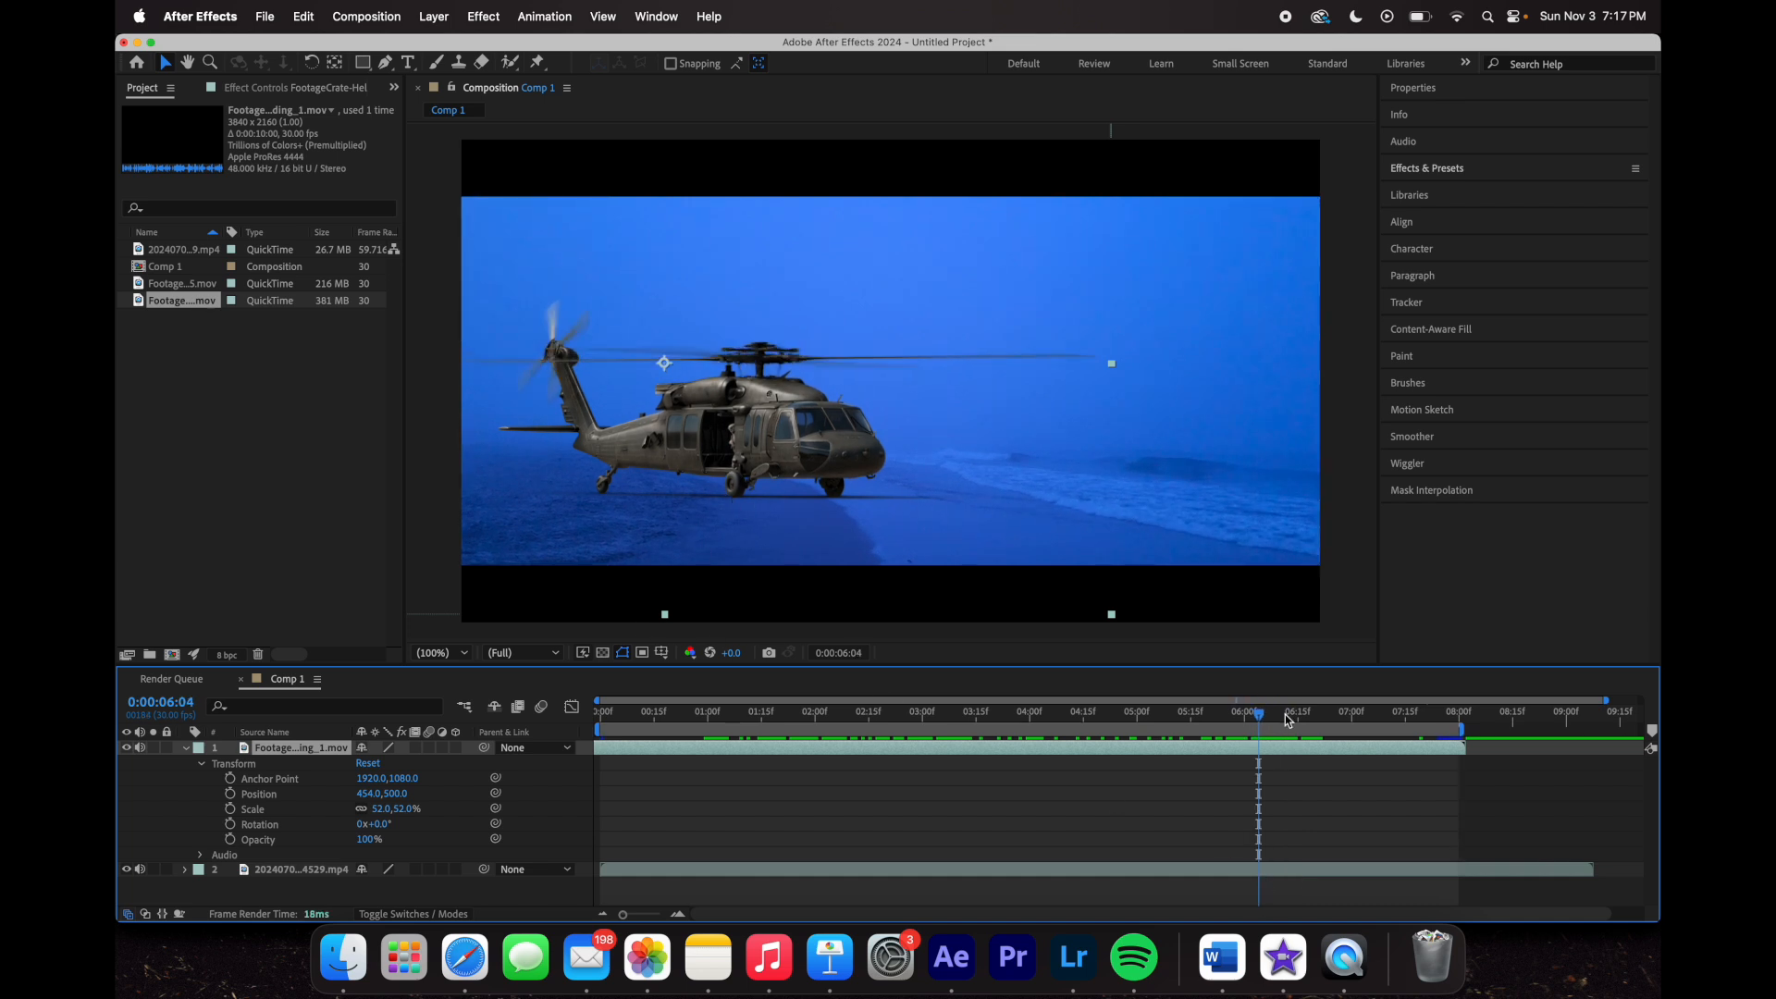
drag(1266, 724, 1051, 752)
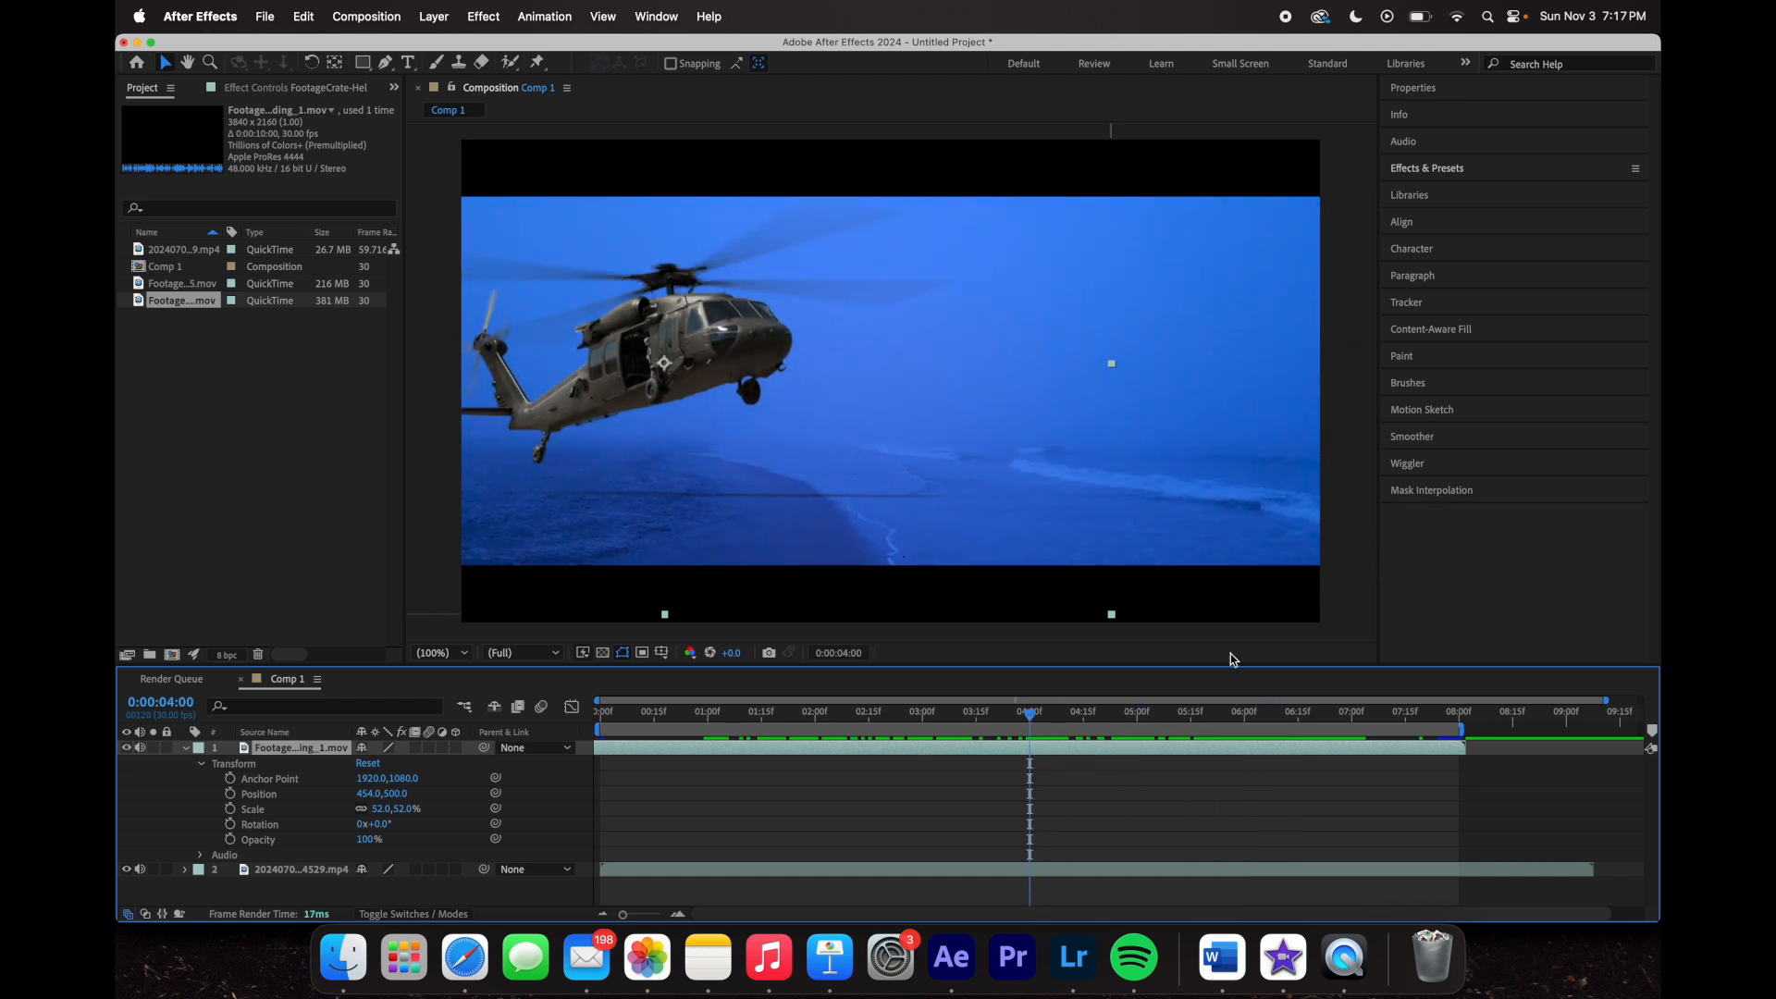
drag(1030, 719, 1018, 808)
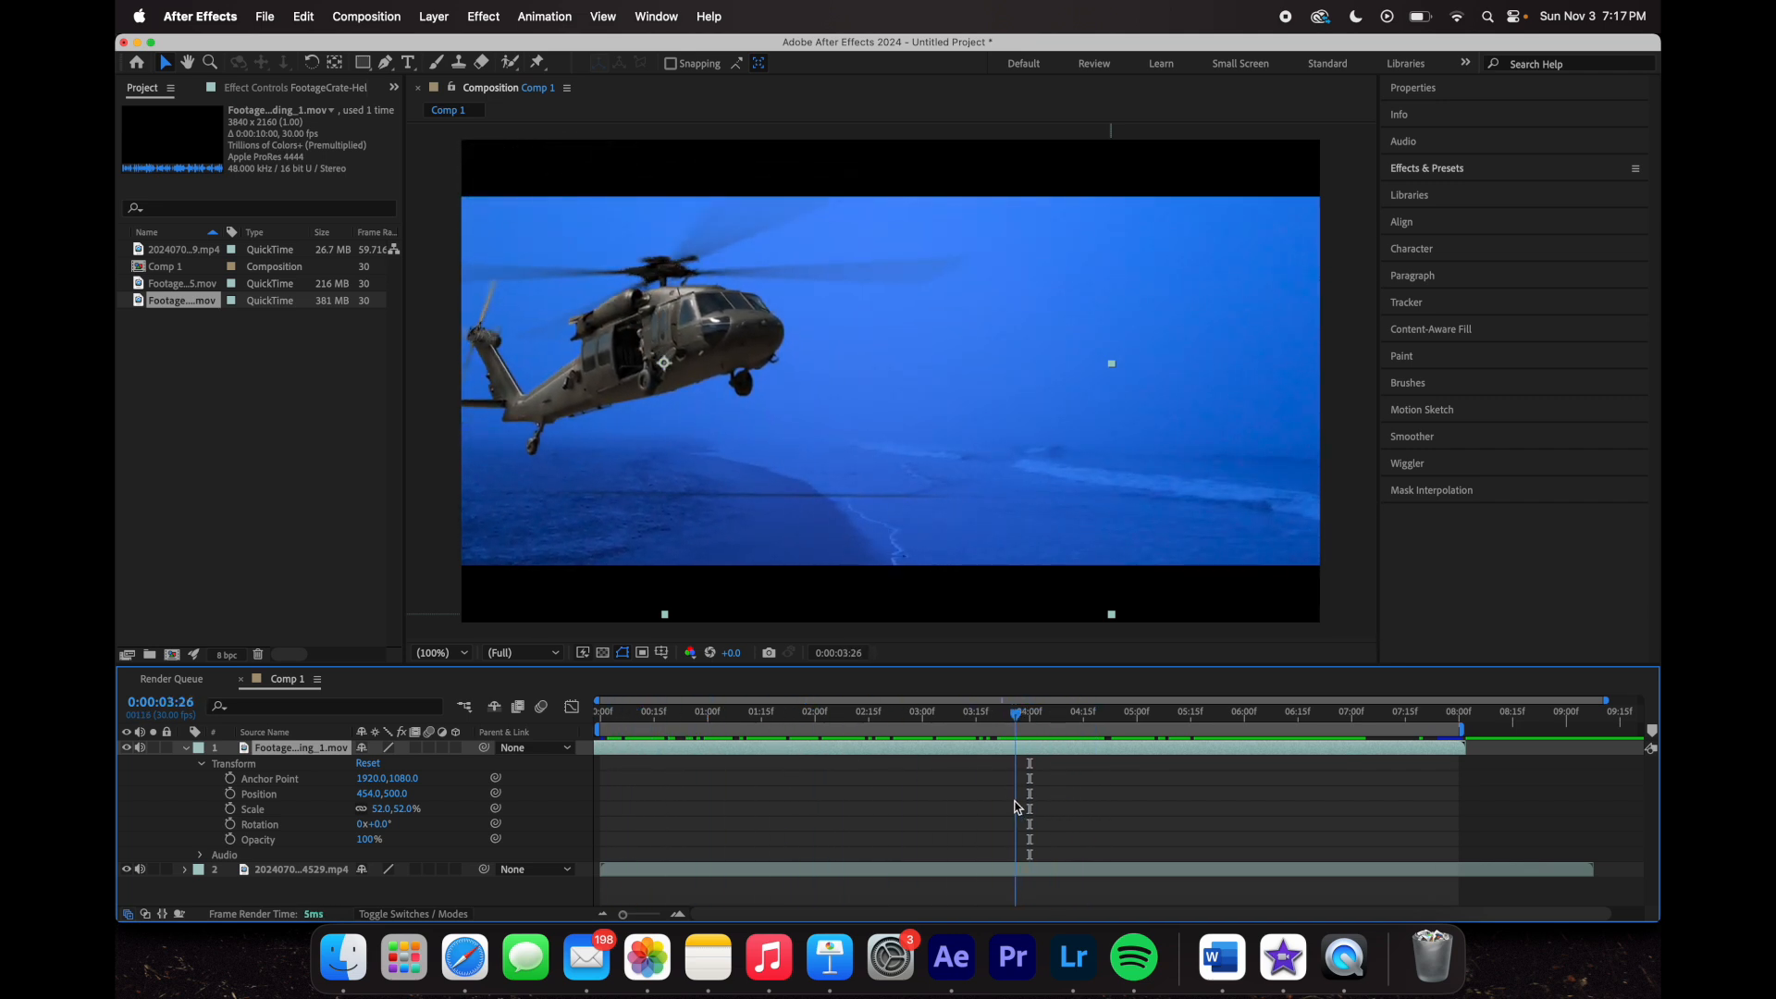
drag(1012, 710, 1120, 782)
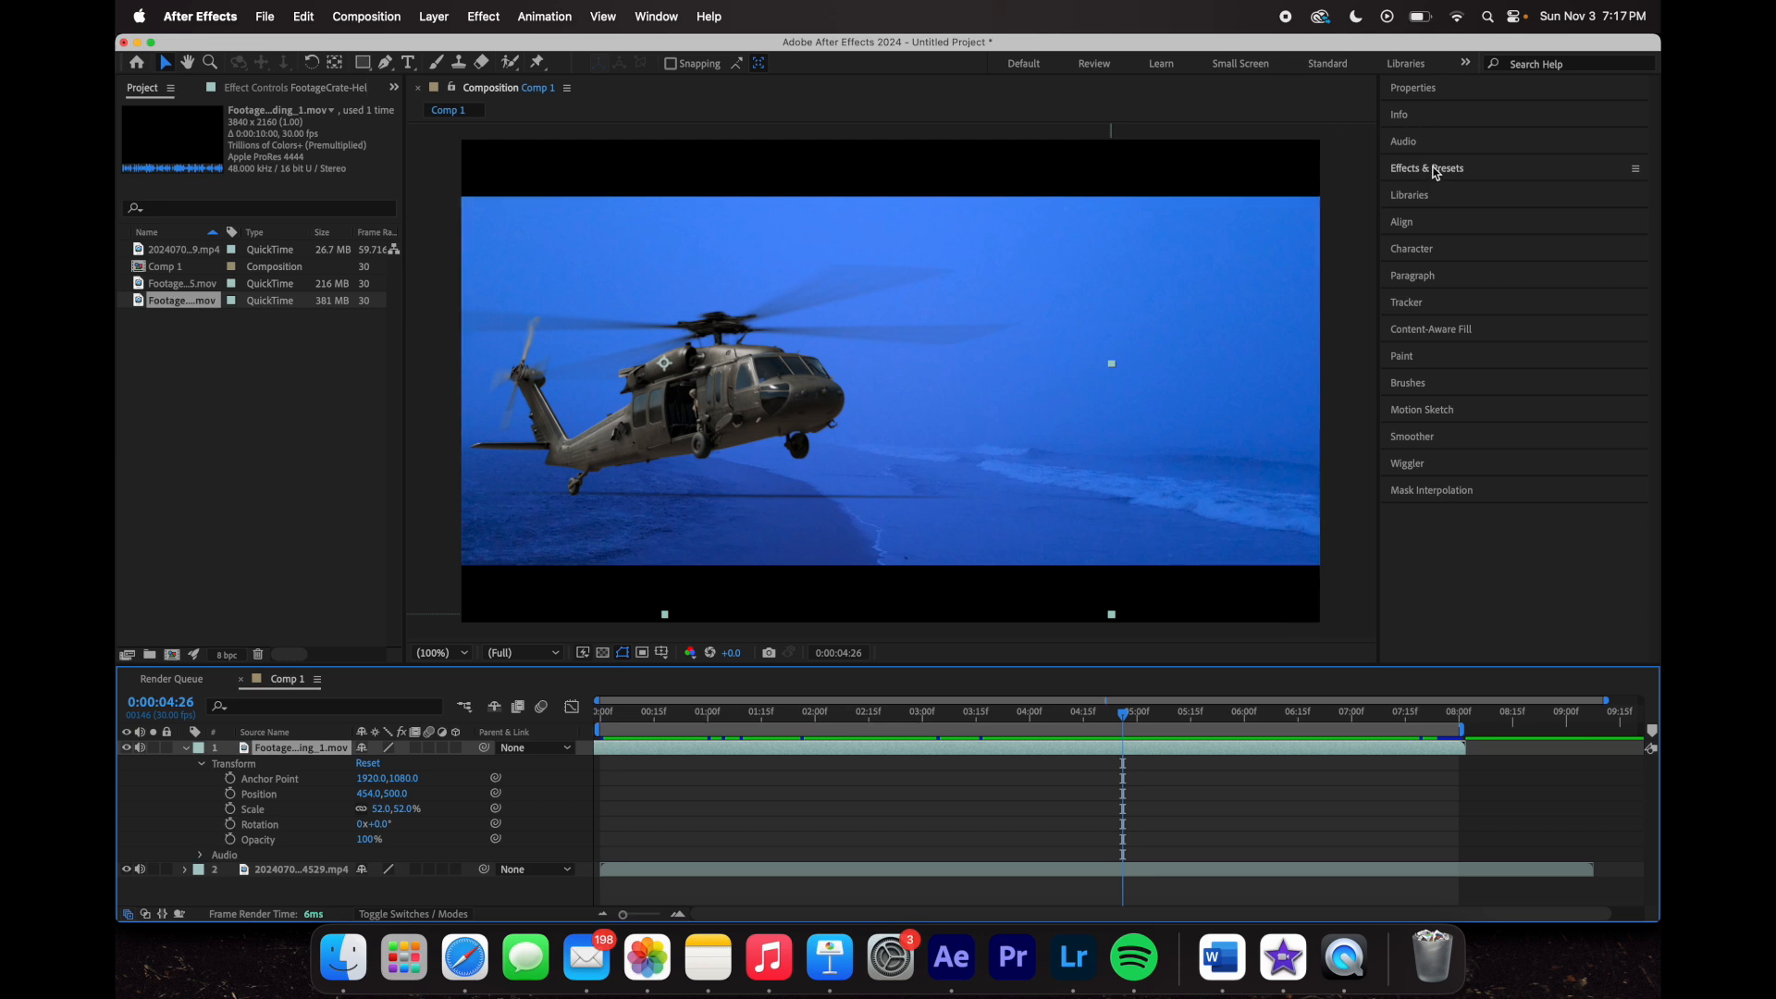
- Switch to the All Panels workspace, search 'triton', and drop Tritone onto the helicopter layer
click(1466, 63)
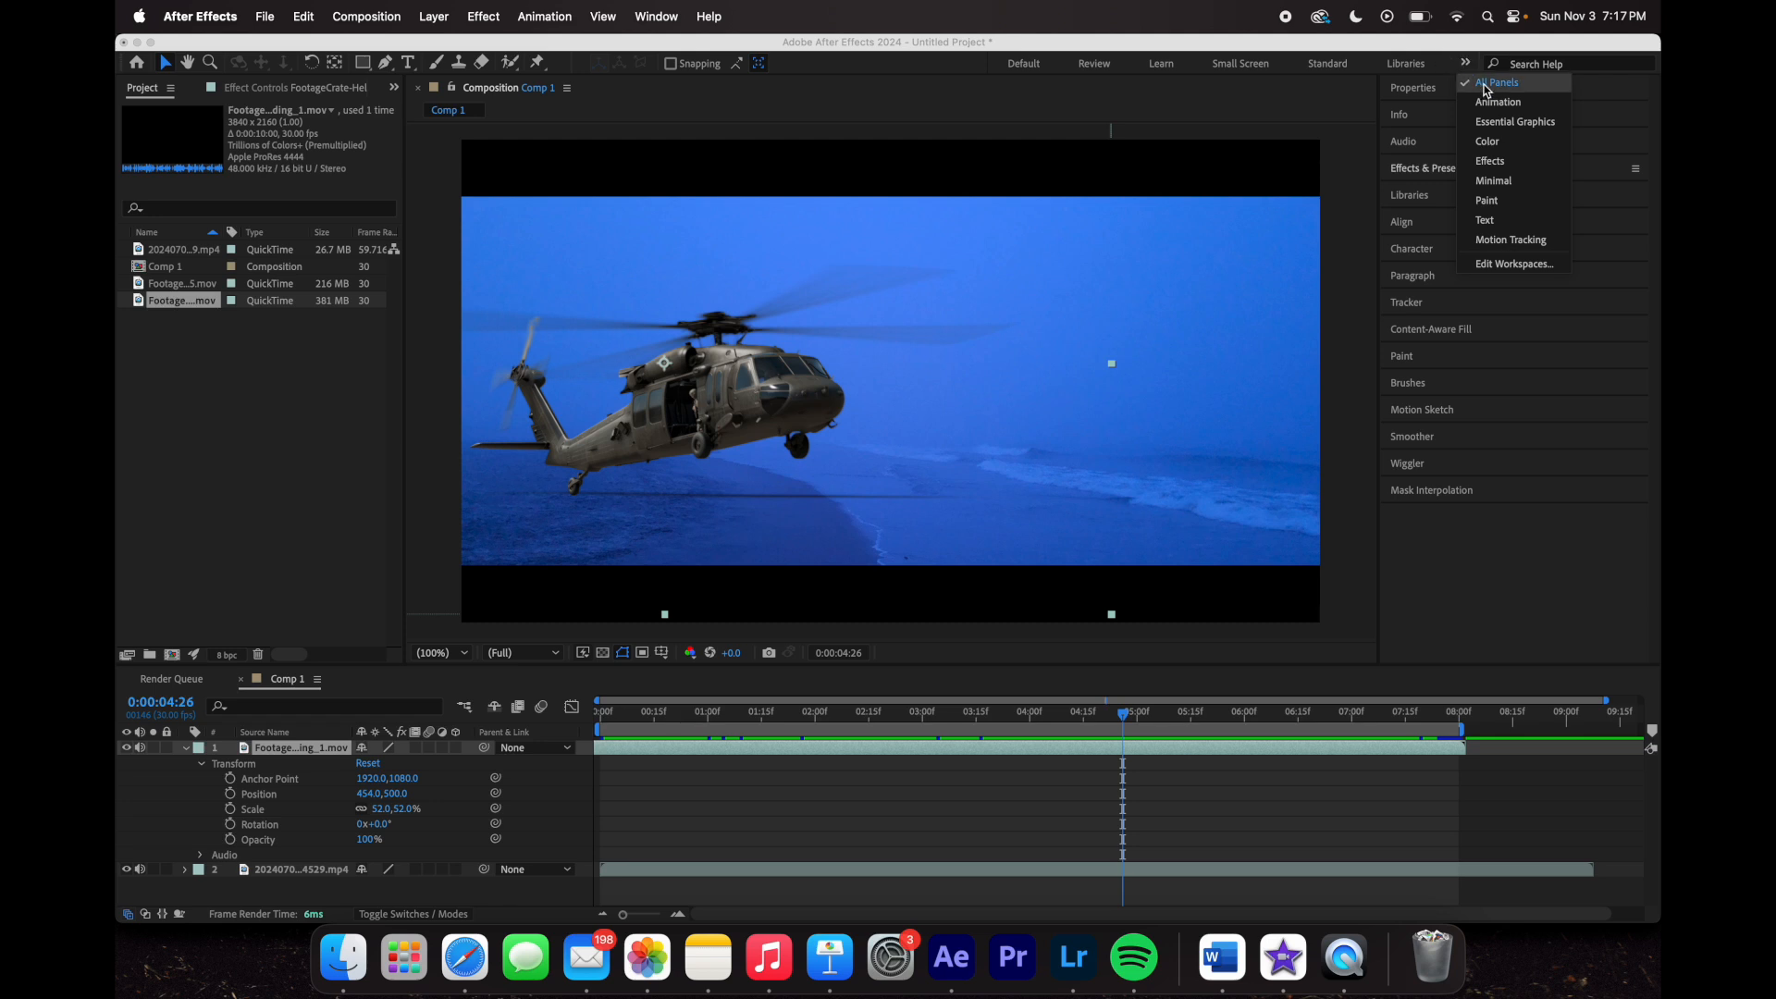
click(1486, 85)
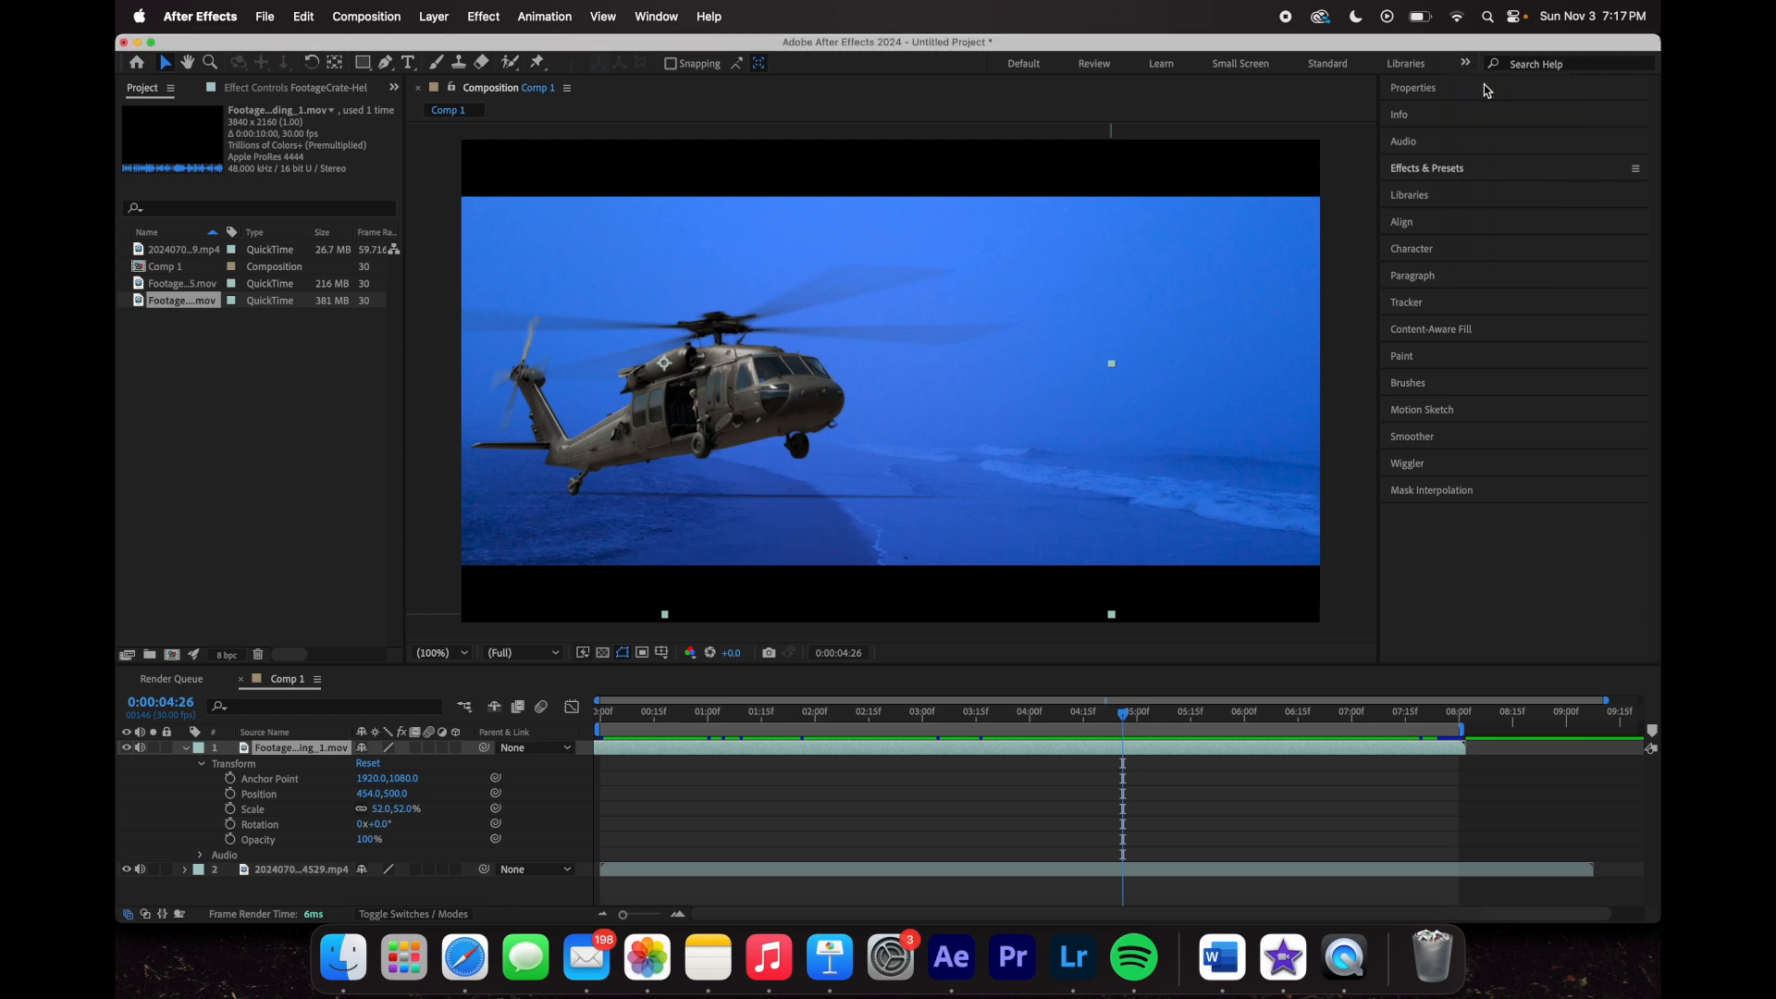
click(1443, 169)
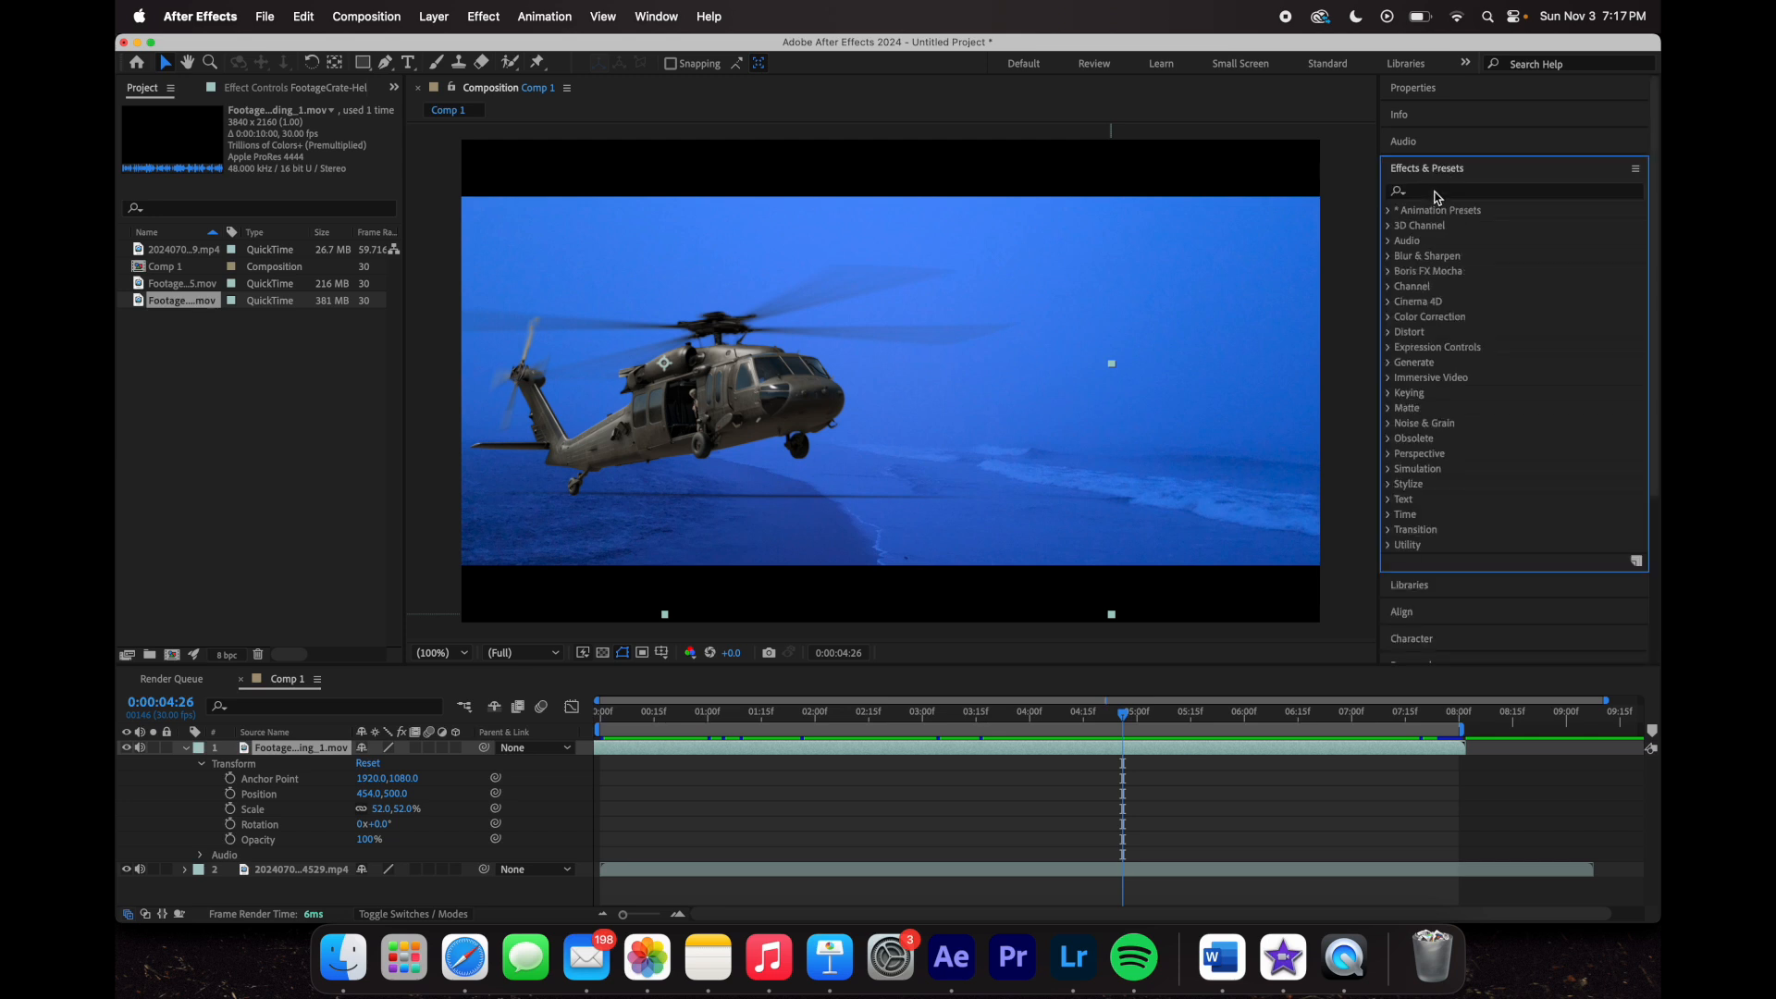
click(1436, 192)
text(tritone)
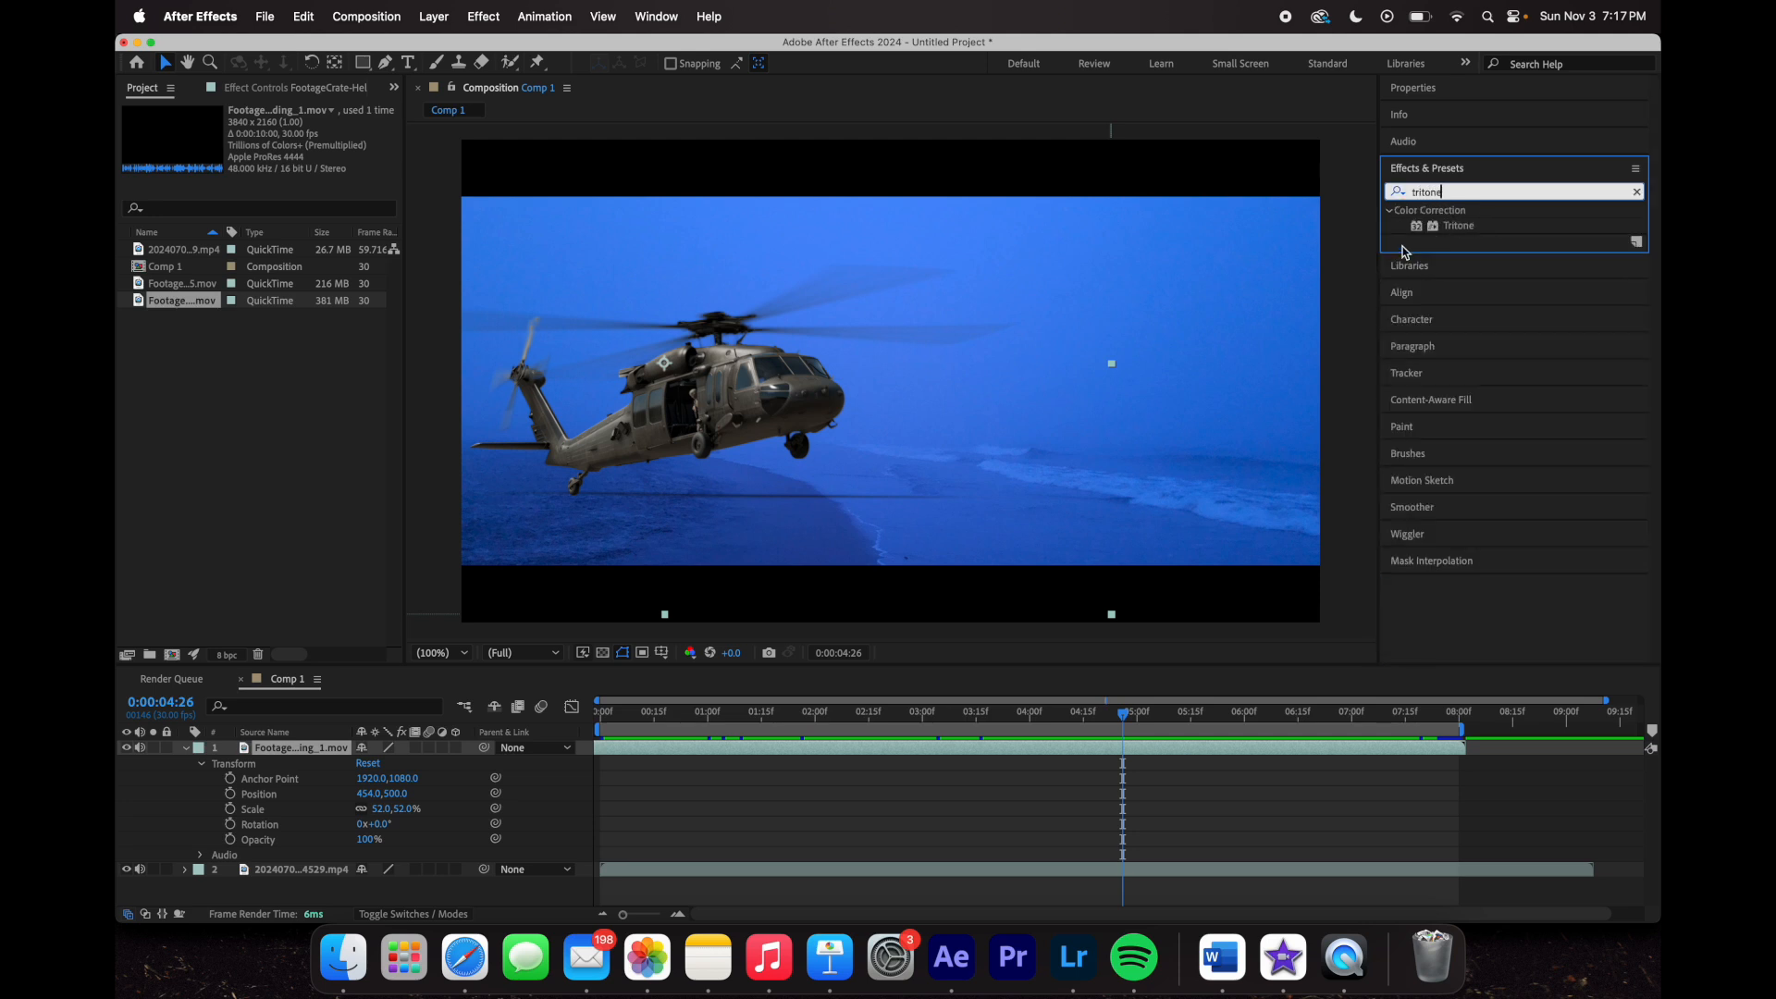
drag(1444, 227, 809, 455)
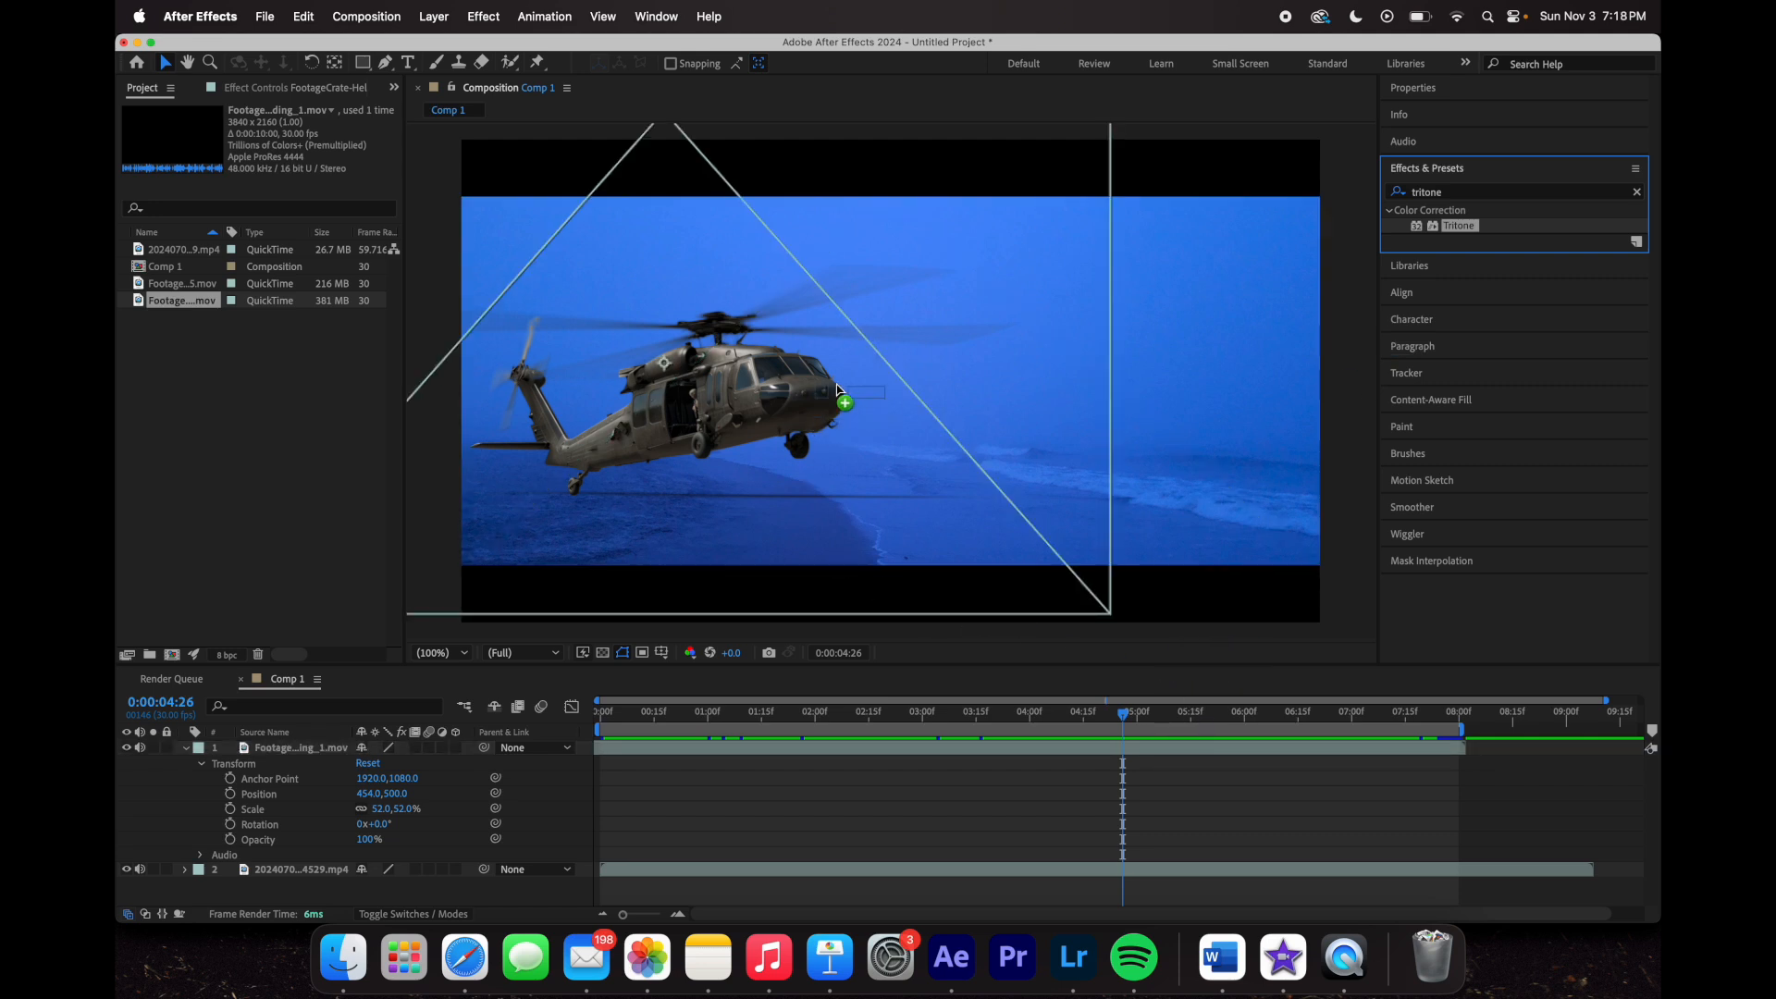
drag(839, 394, 1140, 757)
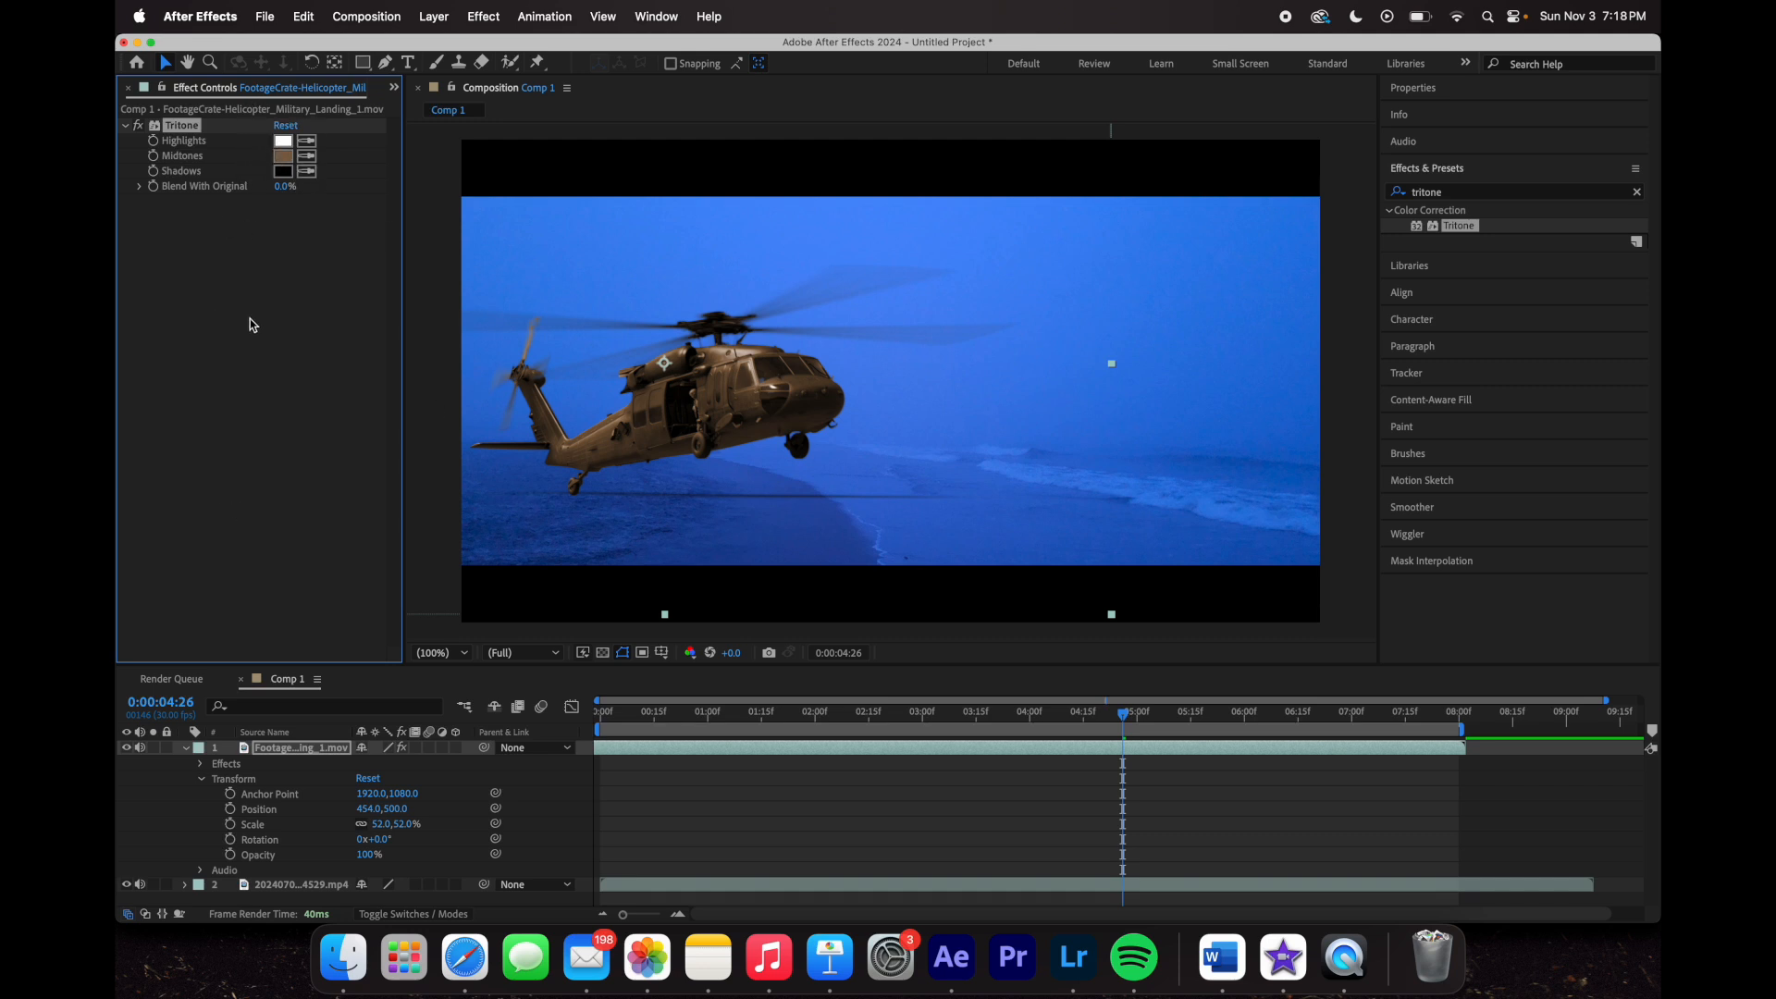
- Clear the effects search and expand the Color Correction category
click(126, 126)
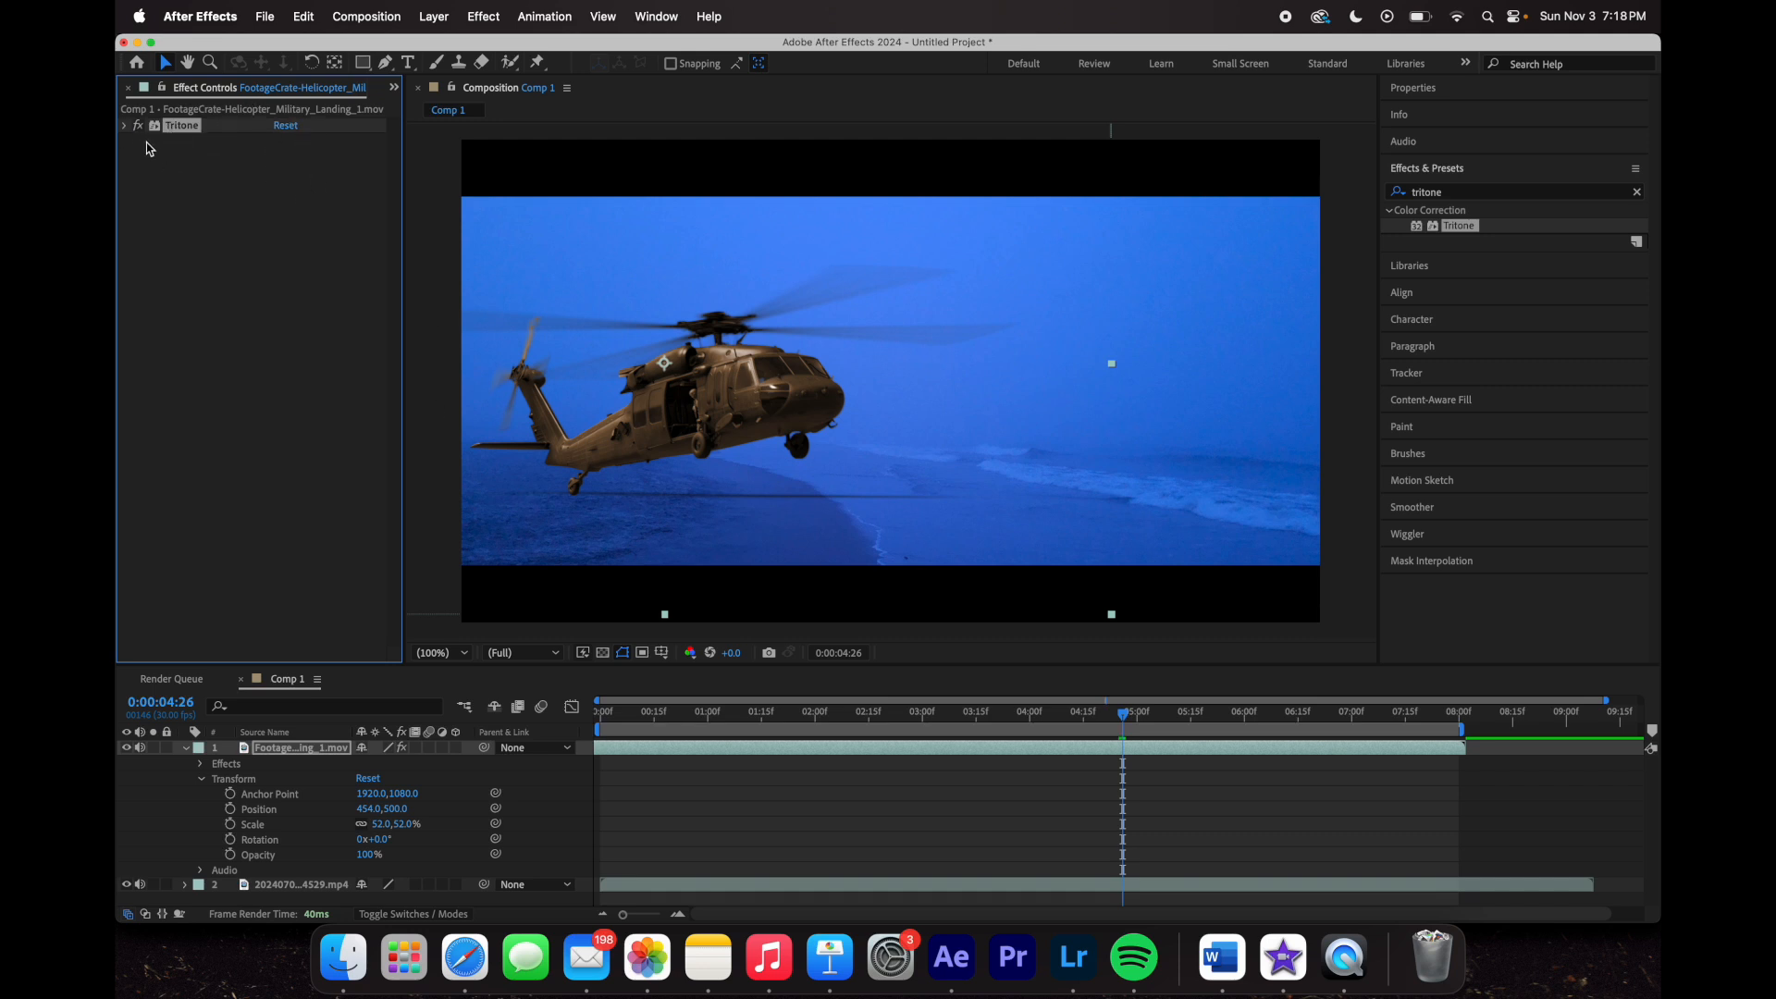
click(125, 125)
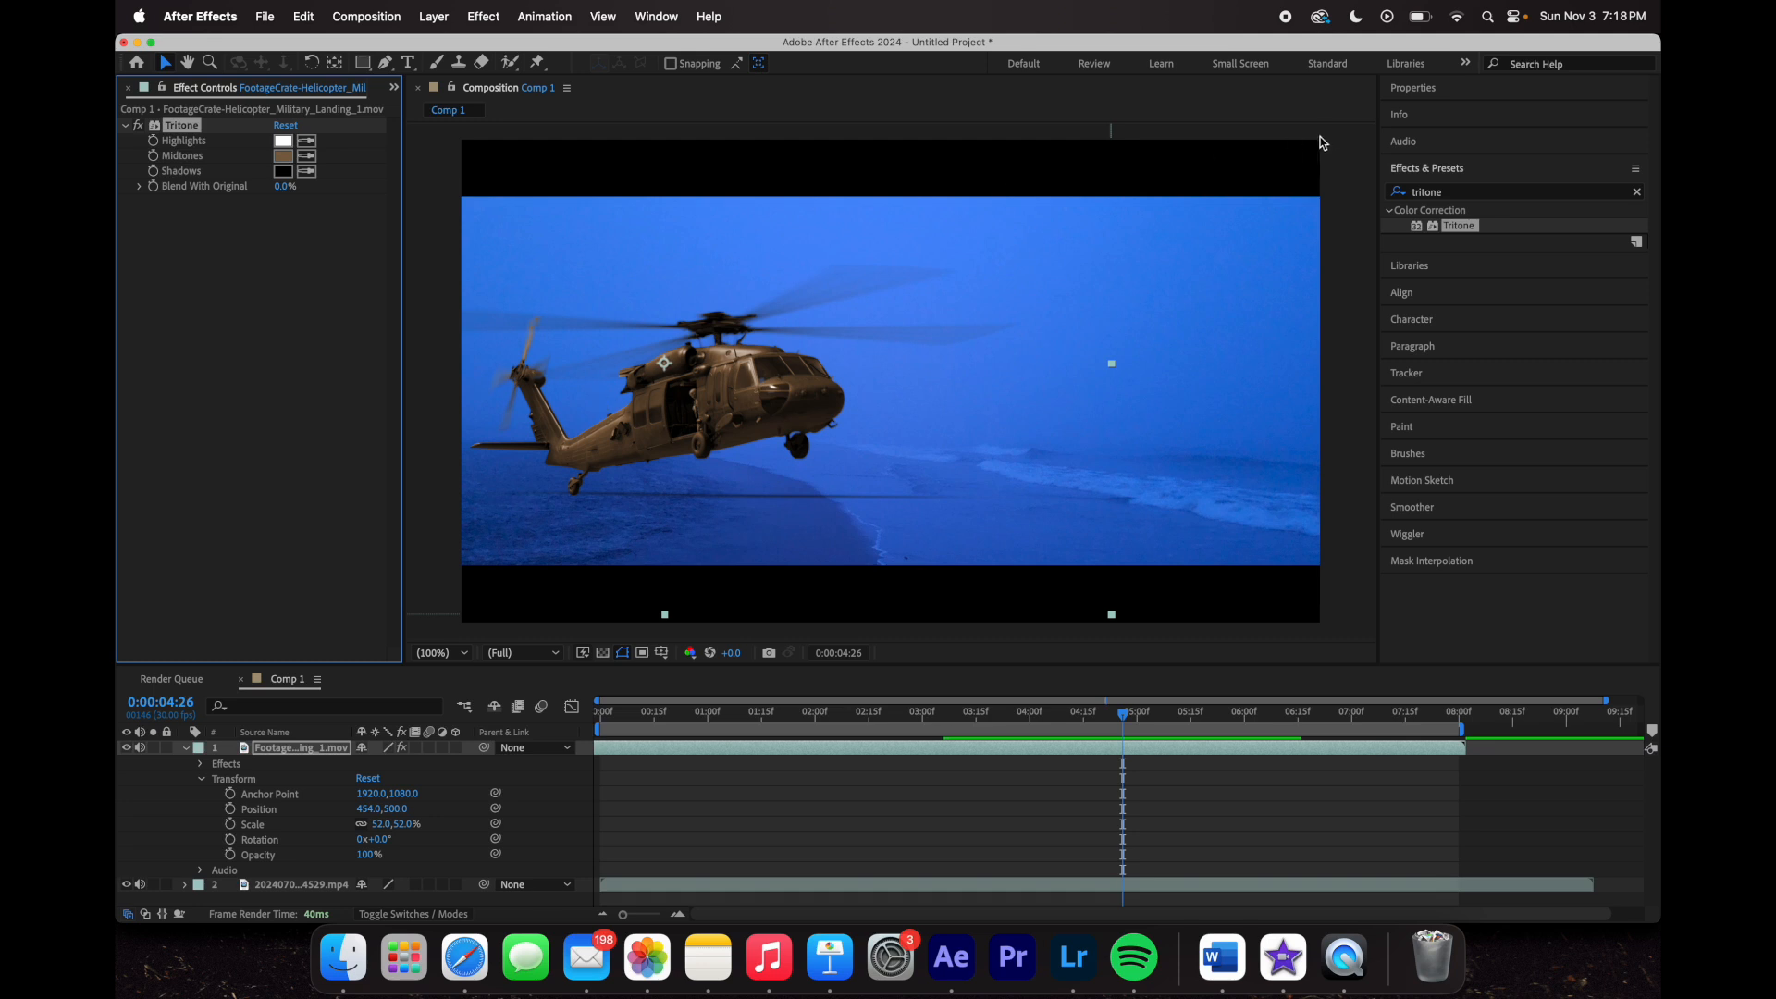
click(1636, 192)
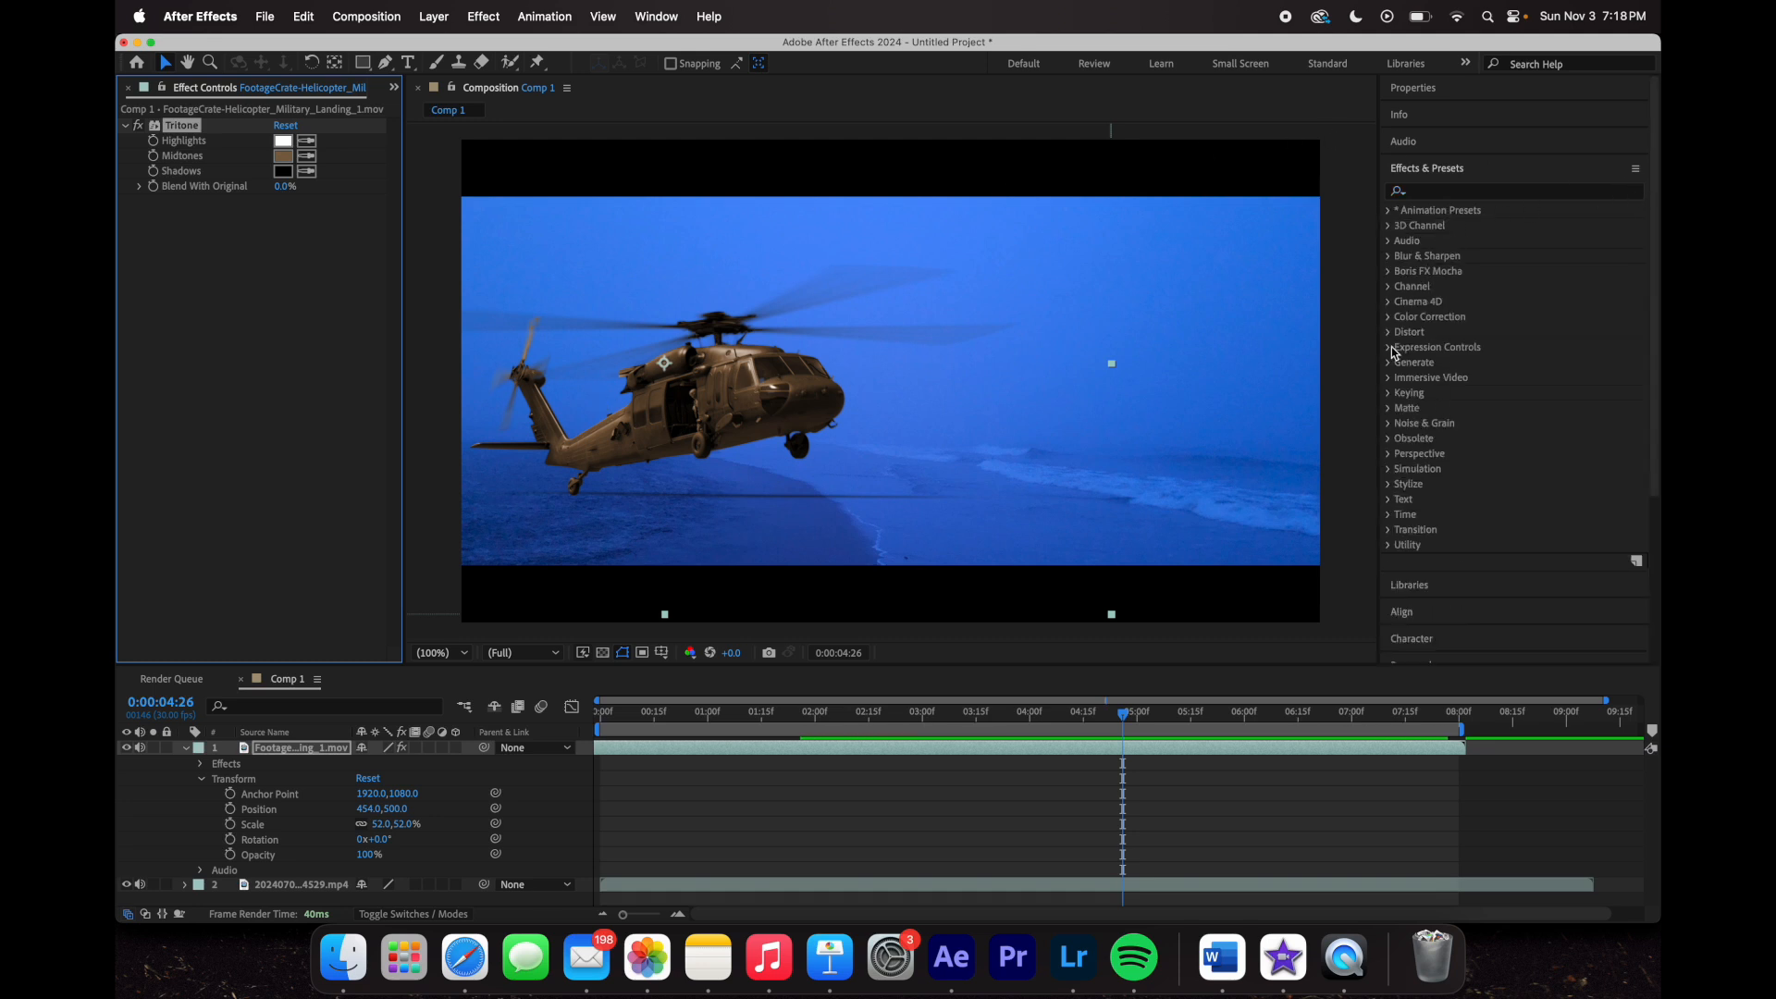
click(1387, 317)
scroll(1480, 534, down, 10)
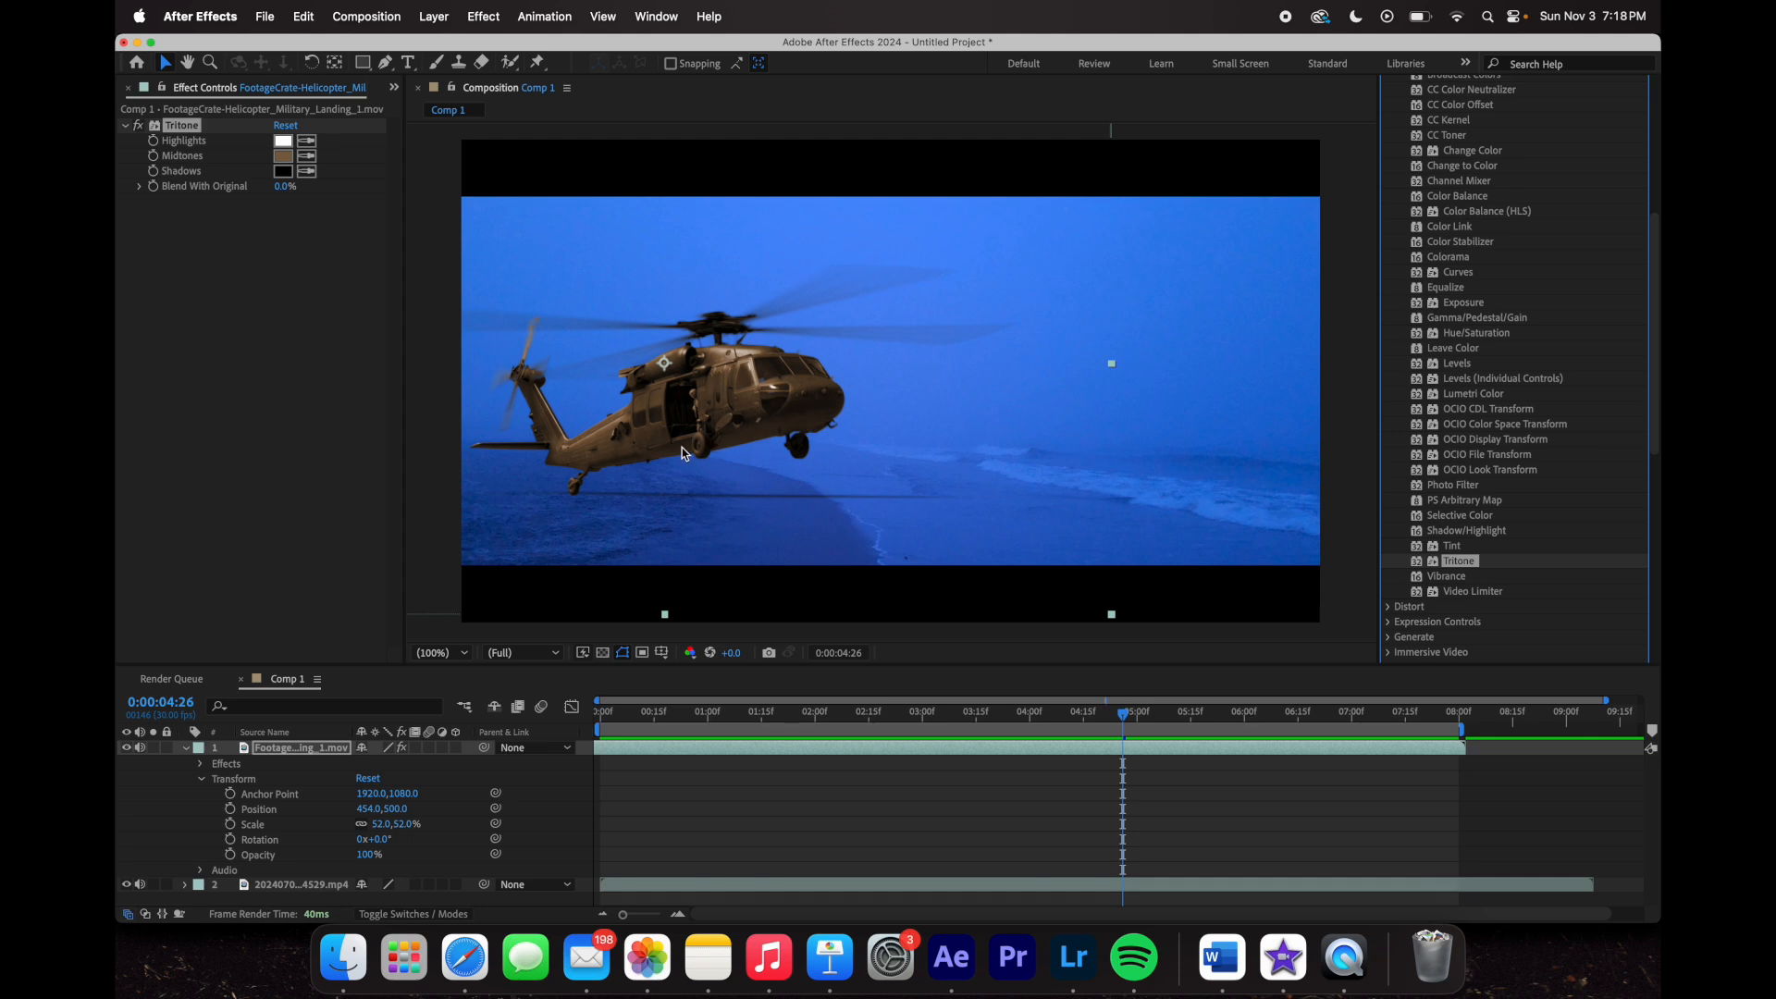
- Sample the sky's blue for Tritone Midtones, then darken it to a muted blue (354F88)
click(308, 157)
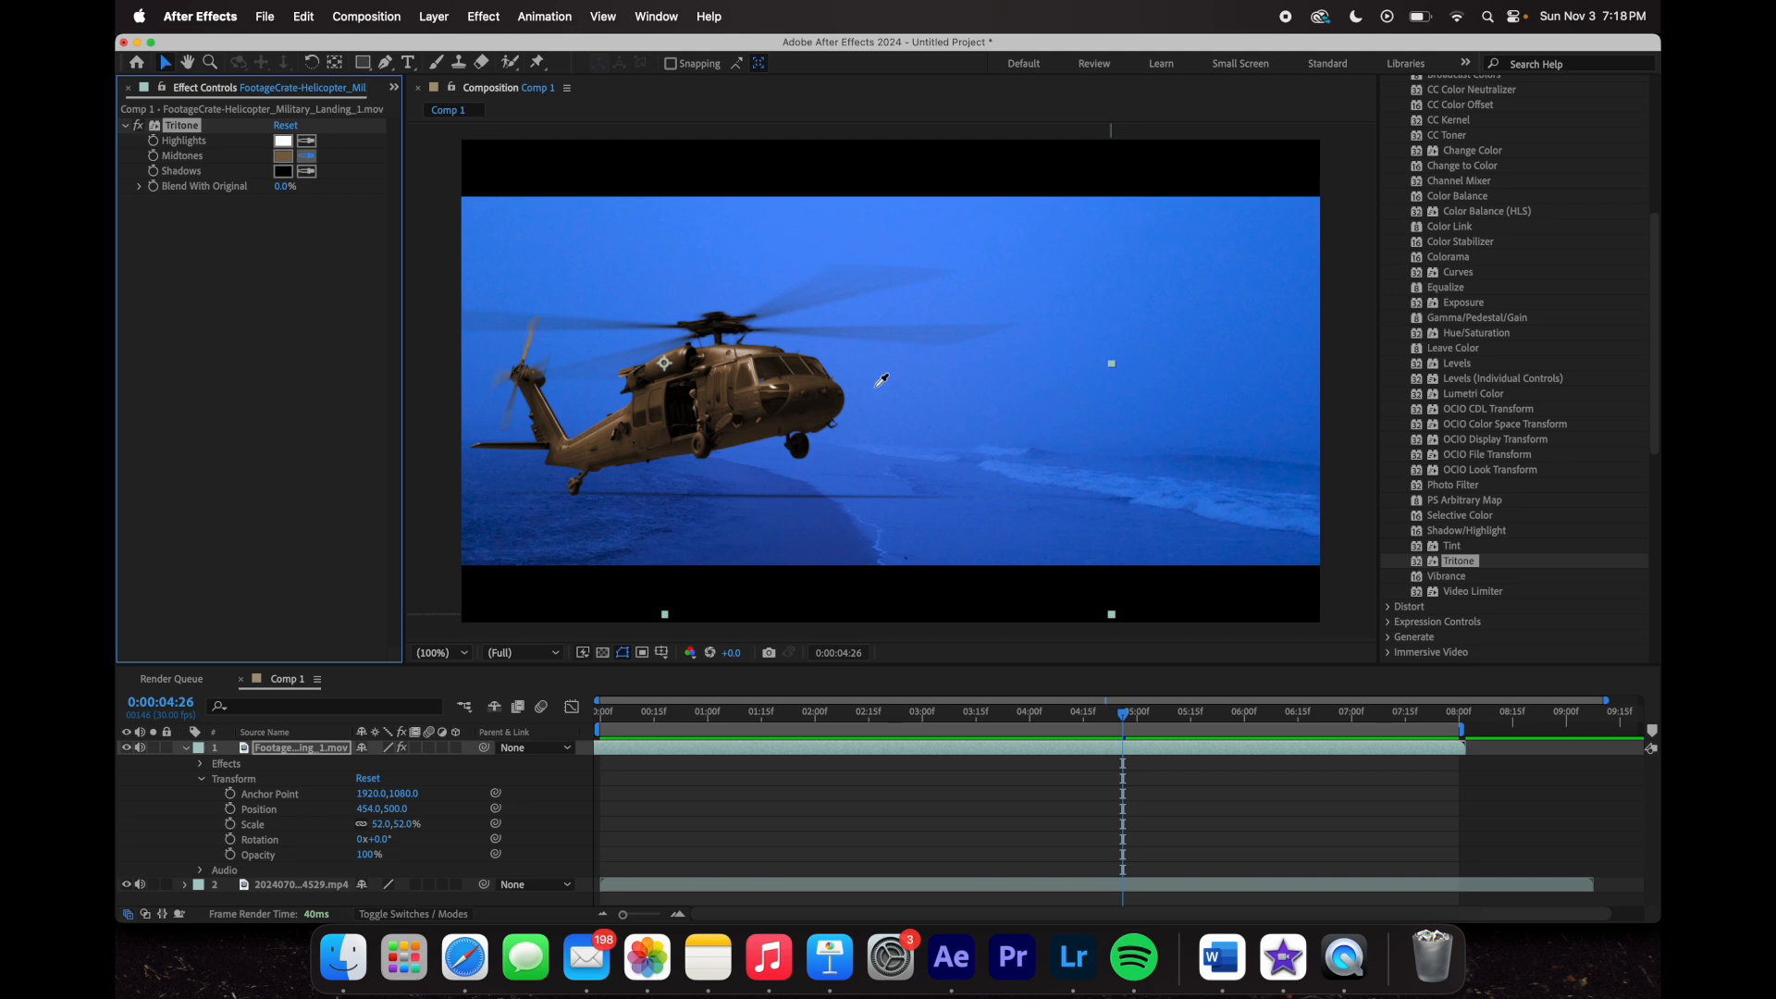
click(878, 387)
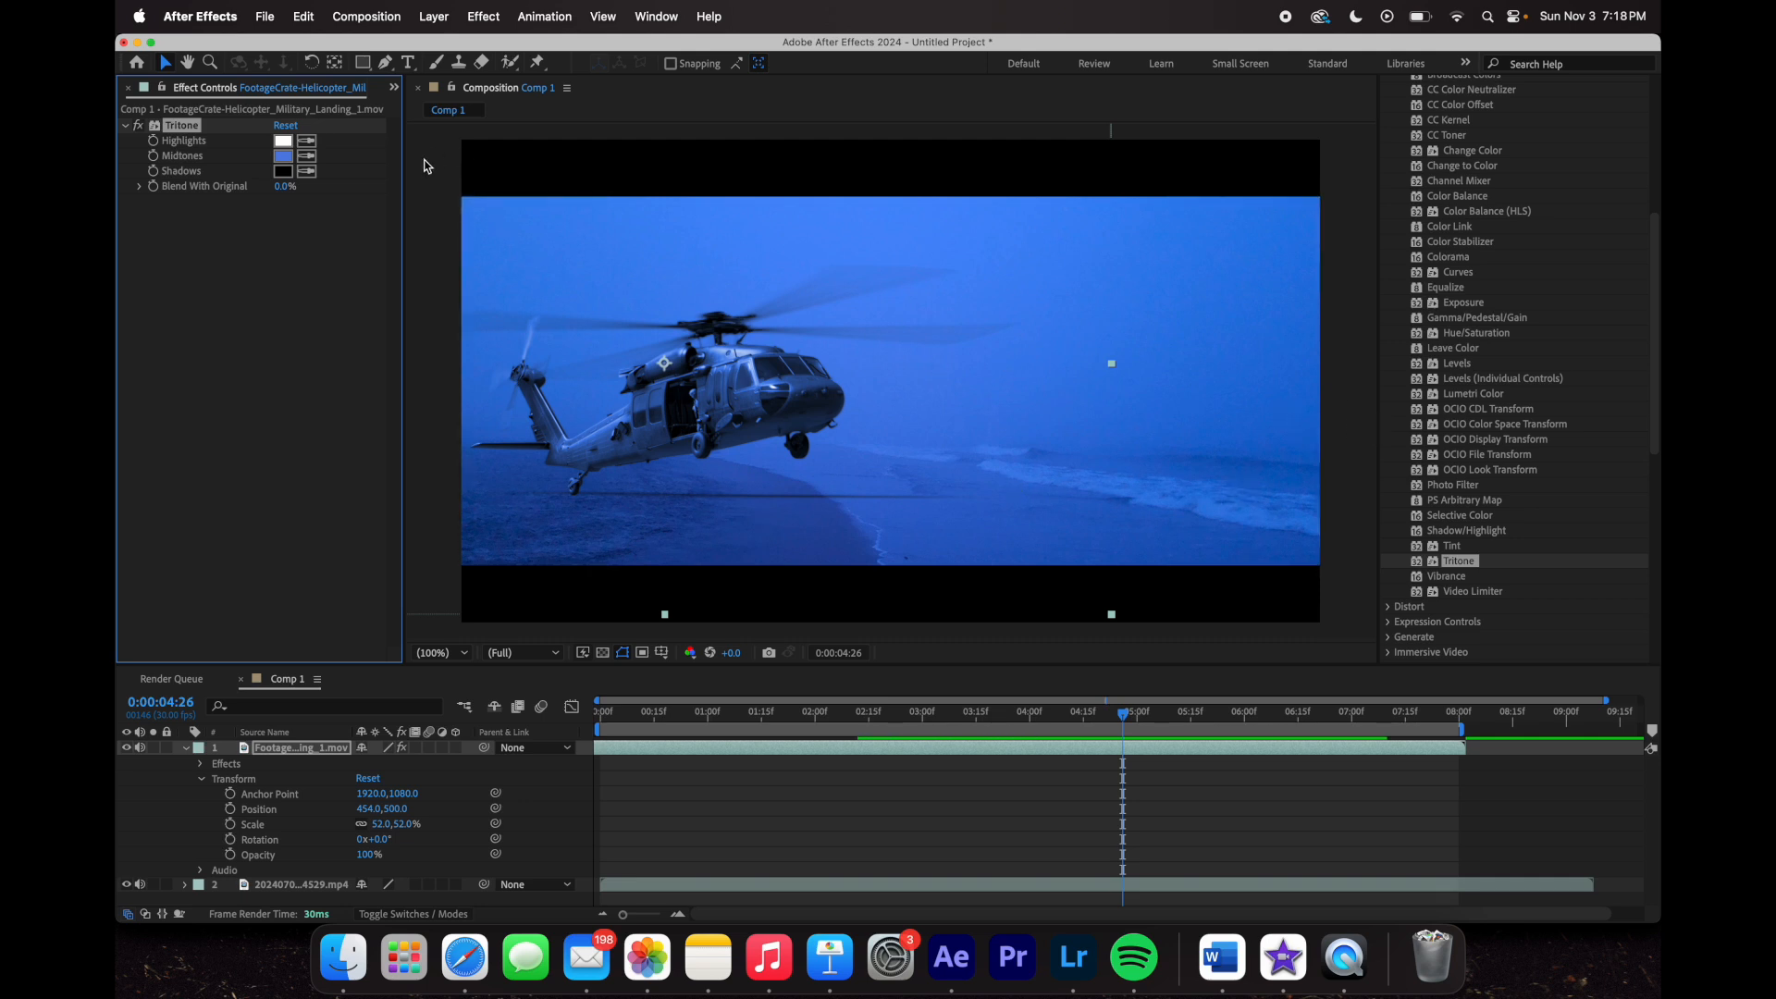
click(283, 156)
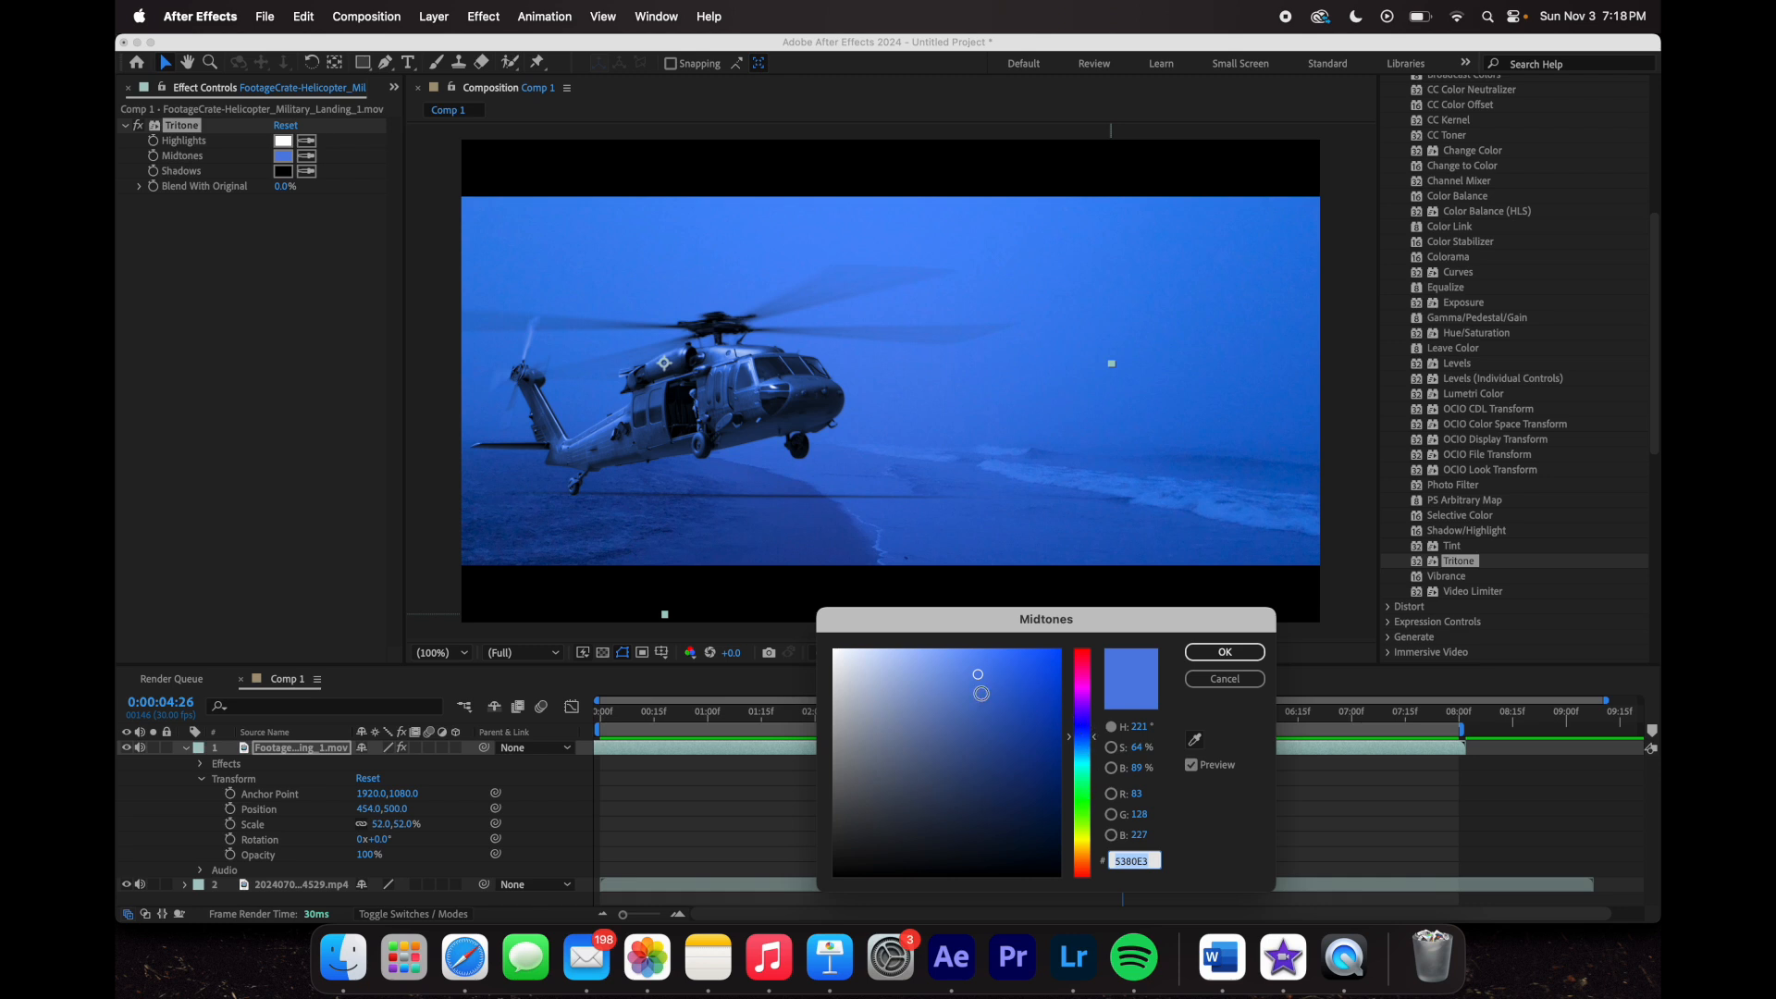
click(981, 705)
mouse_move(982, 705)
mouse_down()
mouse_move(896, 730)
mouse_move(990, 745)
mouse_move(956, 742)
mouse_move(972, 756)
mouse_up()
click(1225, 652)
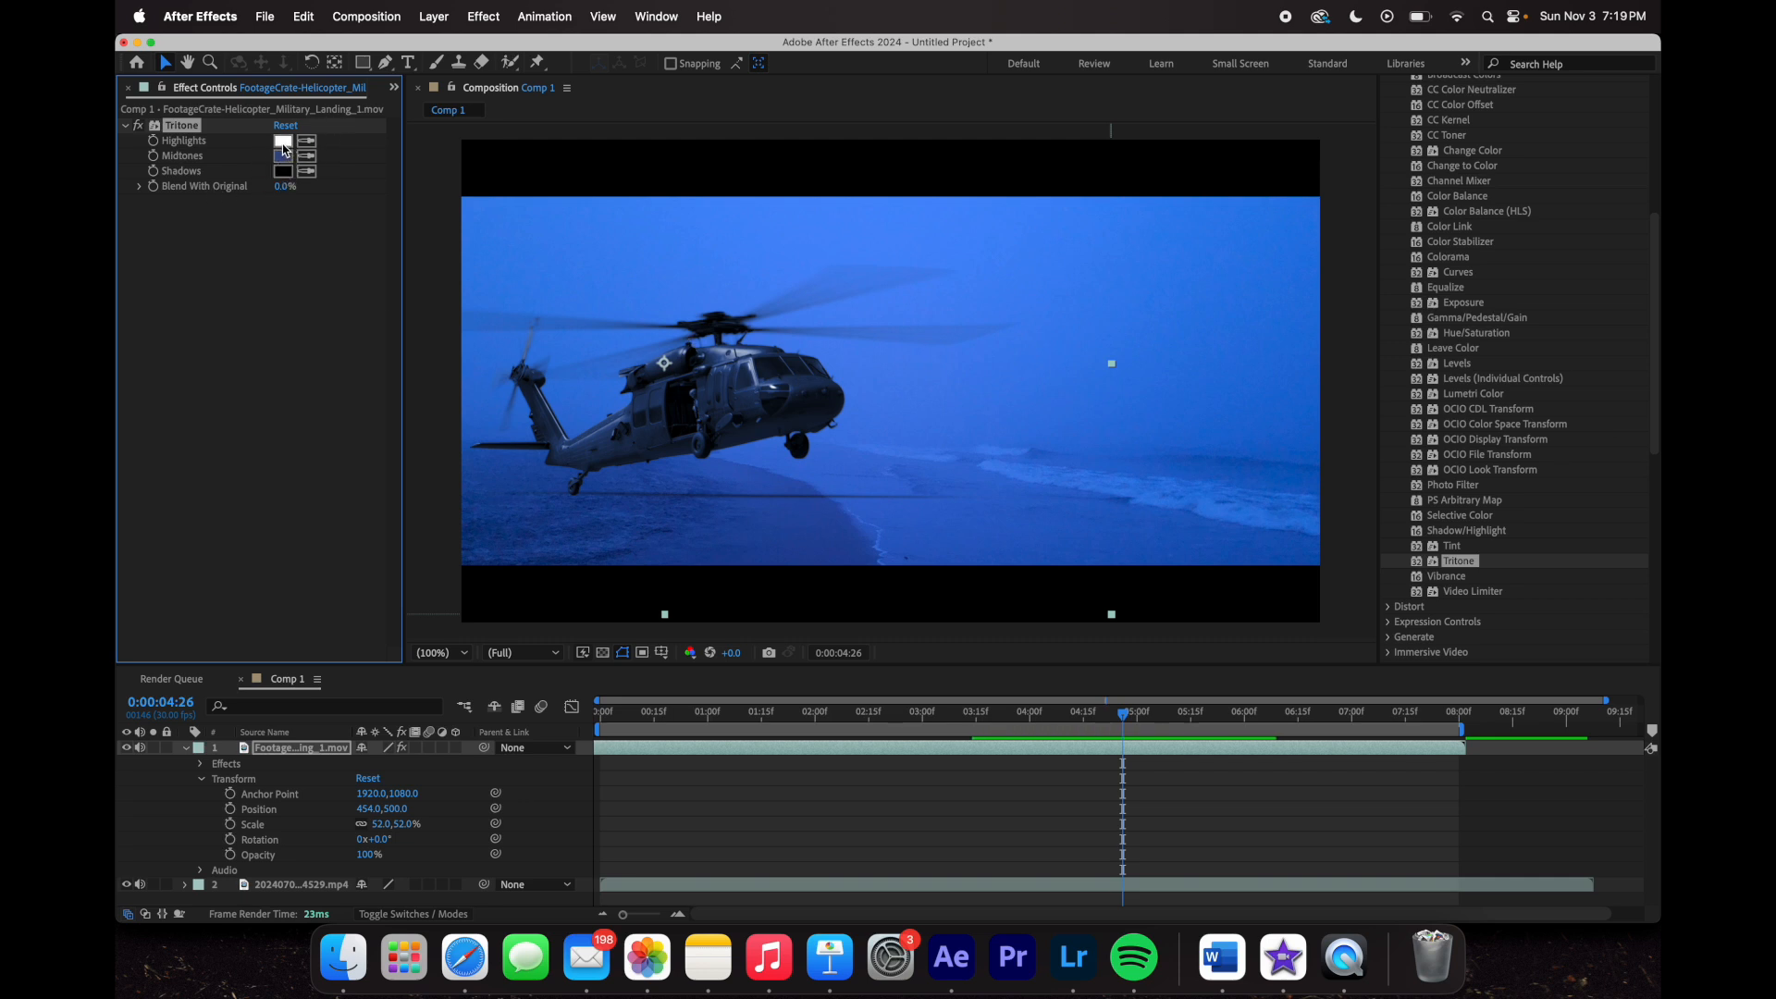
- Set Tritone's Highlights to a blue sampled from the scene (4079DC)
click(282, 140)
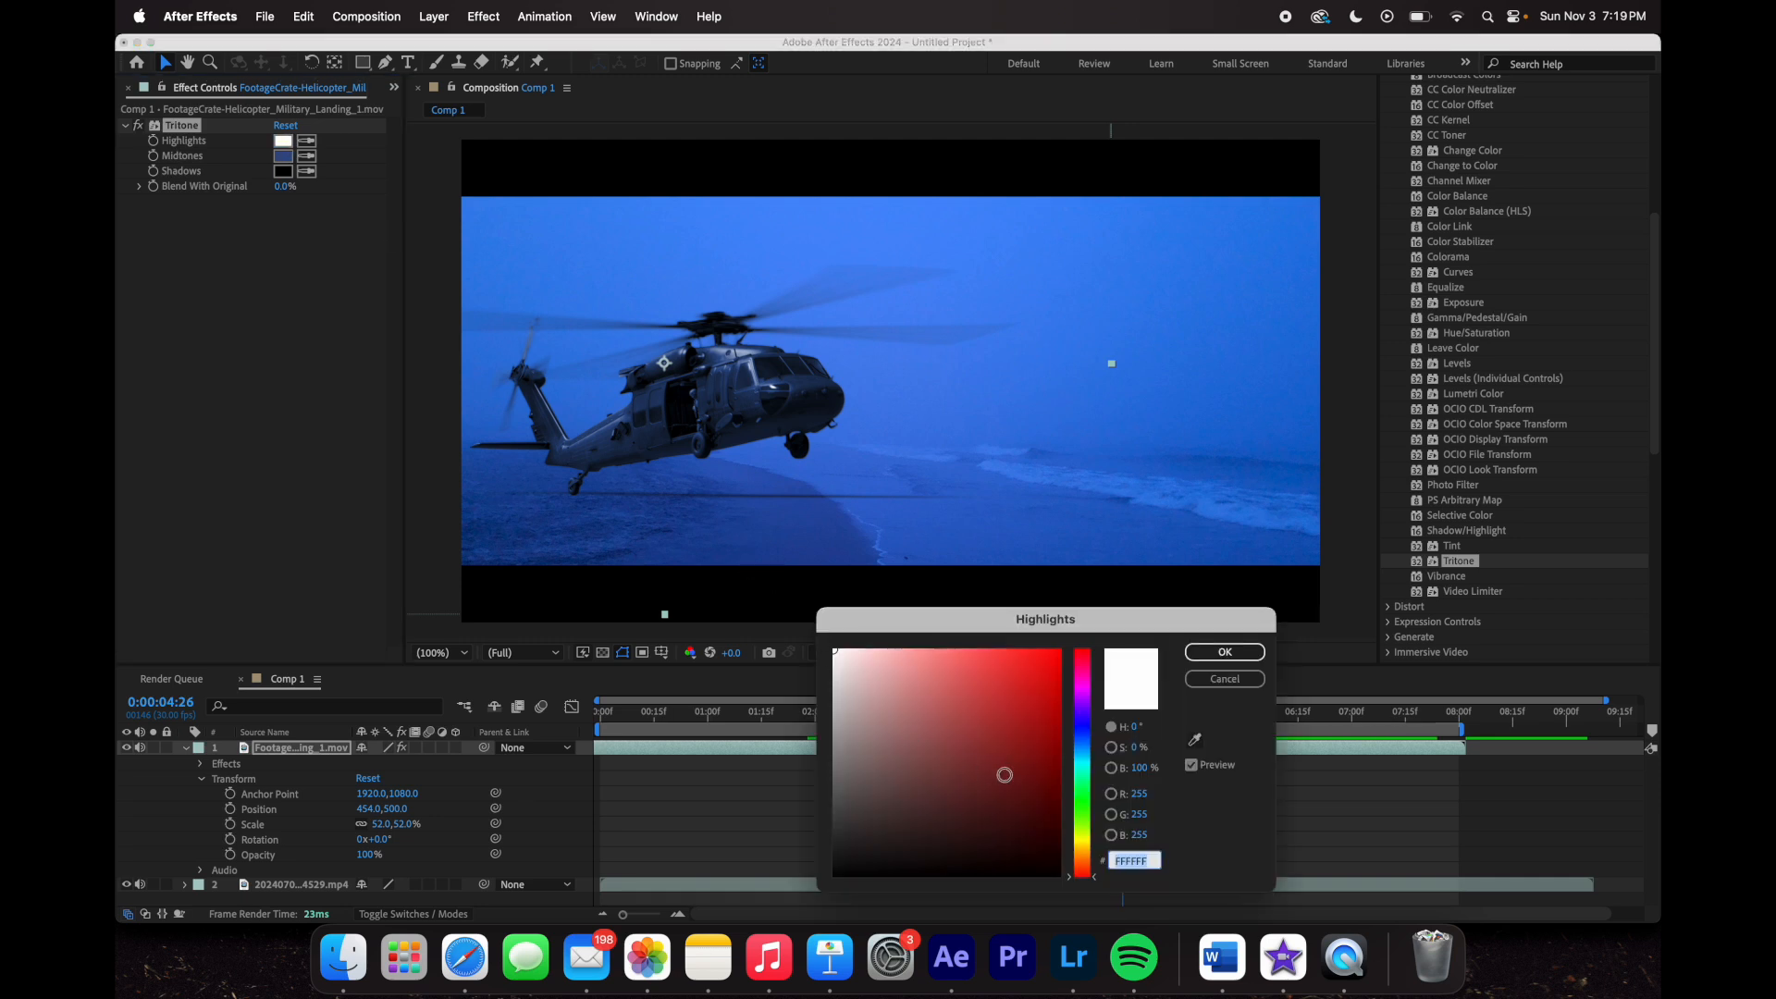
click(1225, 652)
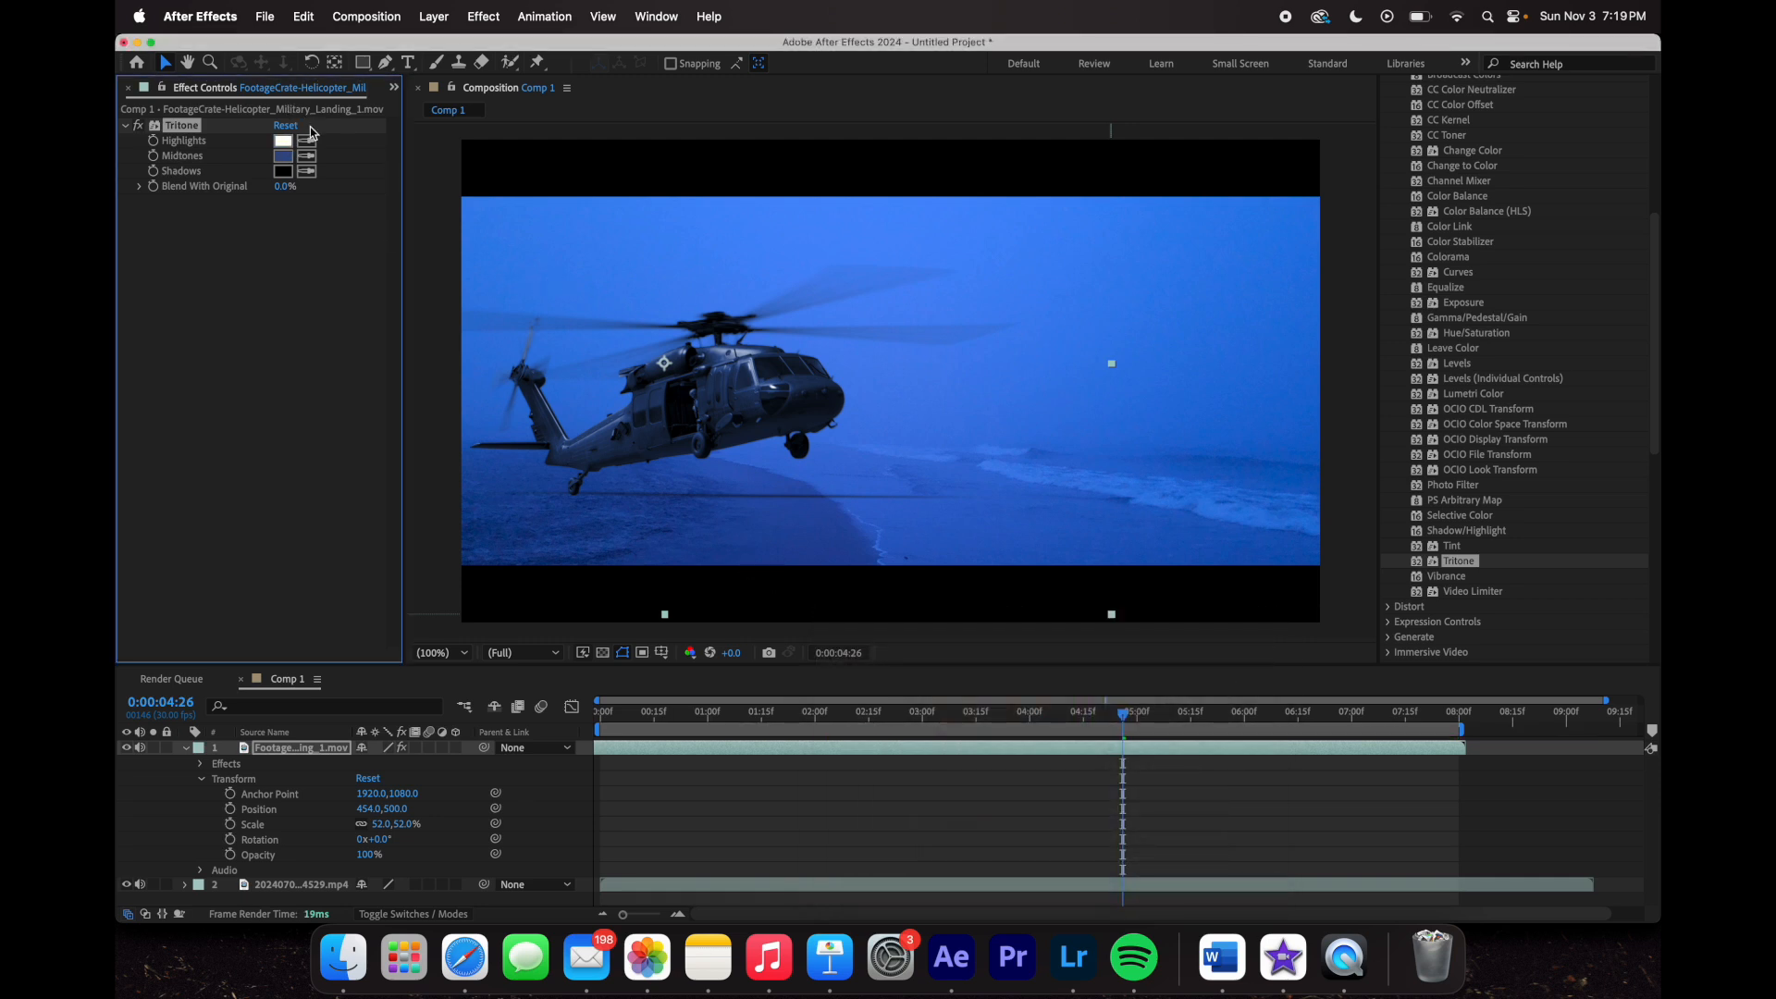
click(306, 140)
click(1196, 318)
click(283, 142)
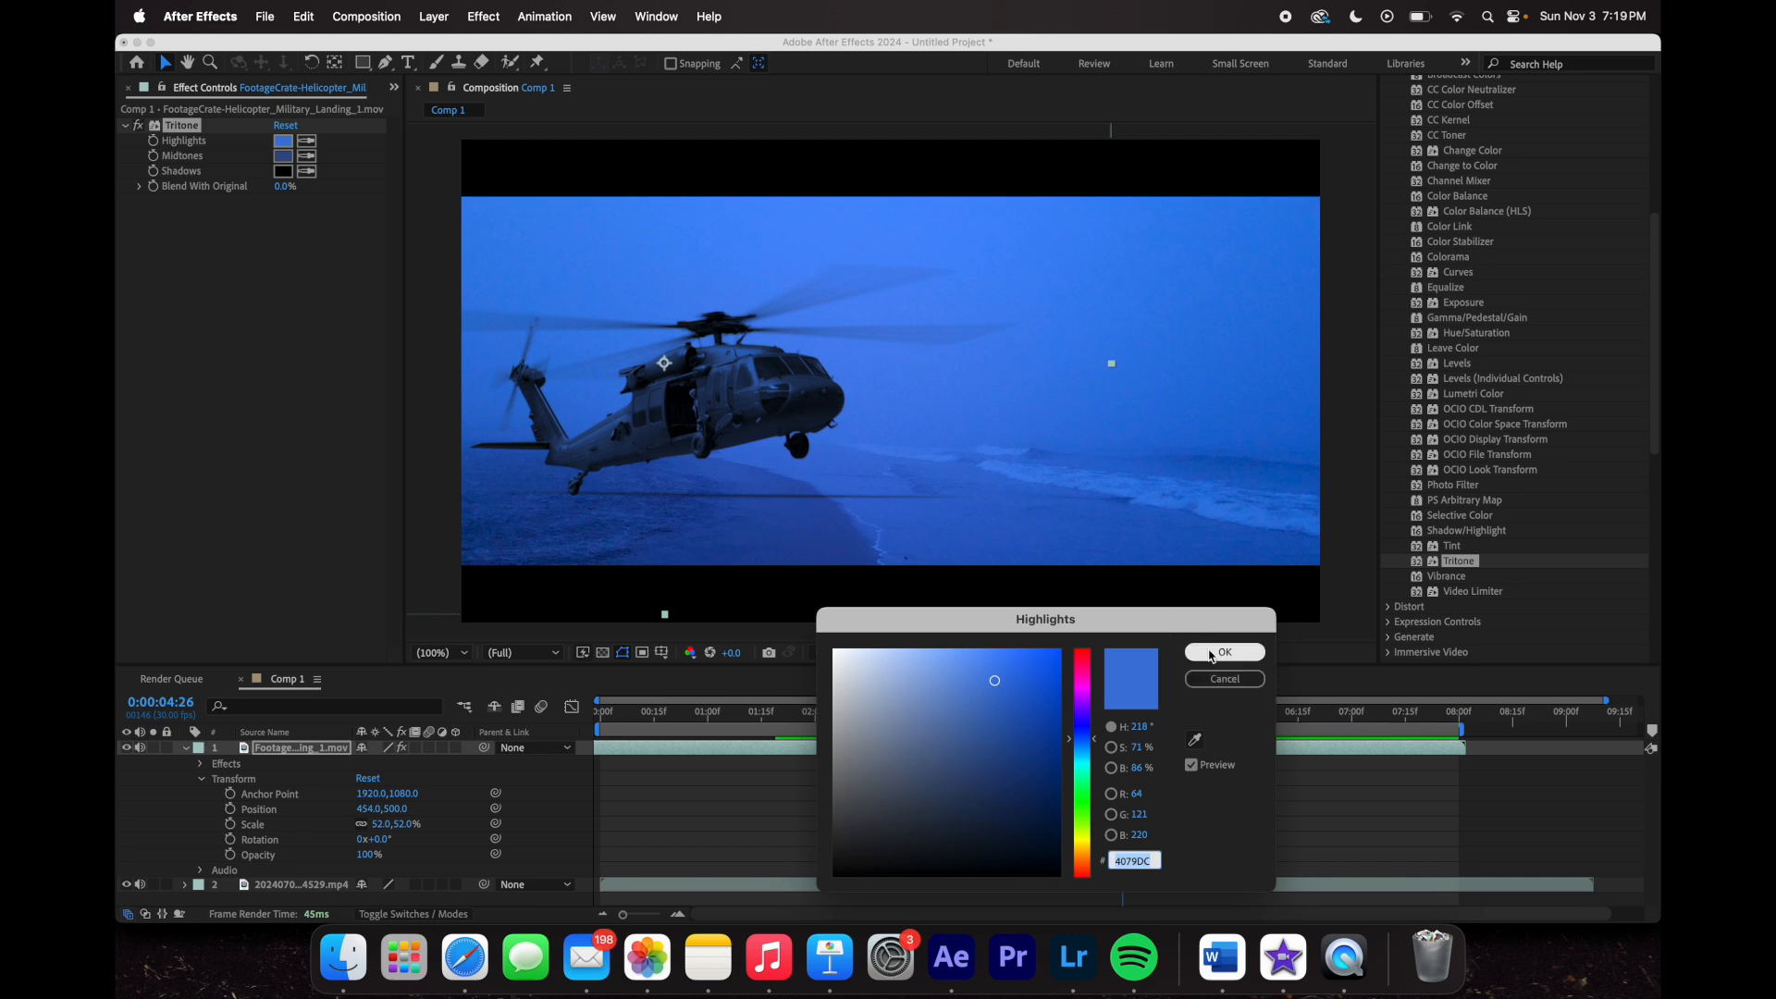
click(1224, 653)
- Sample new midtones and shadows blues, undo the brighter midtones, and collapse the helicopter layer
click(306, 155)
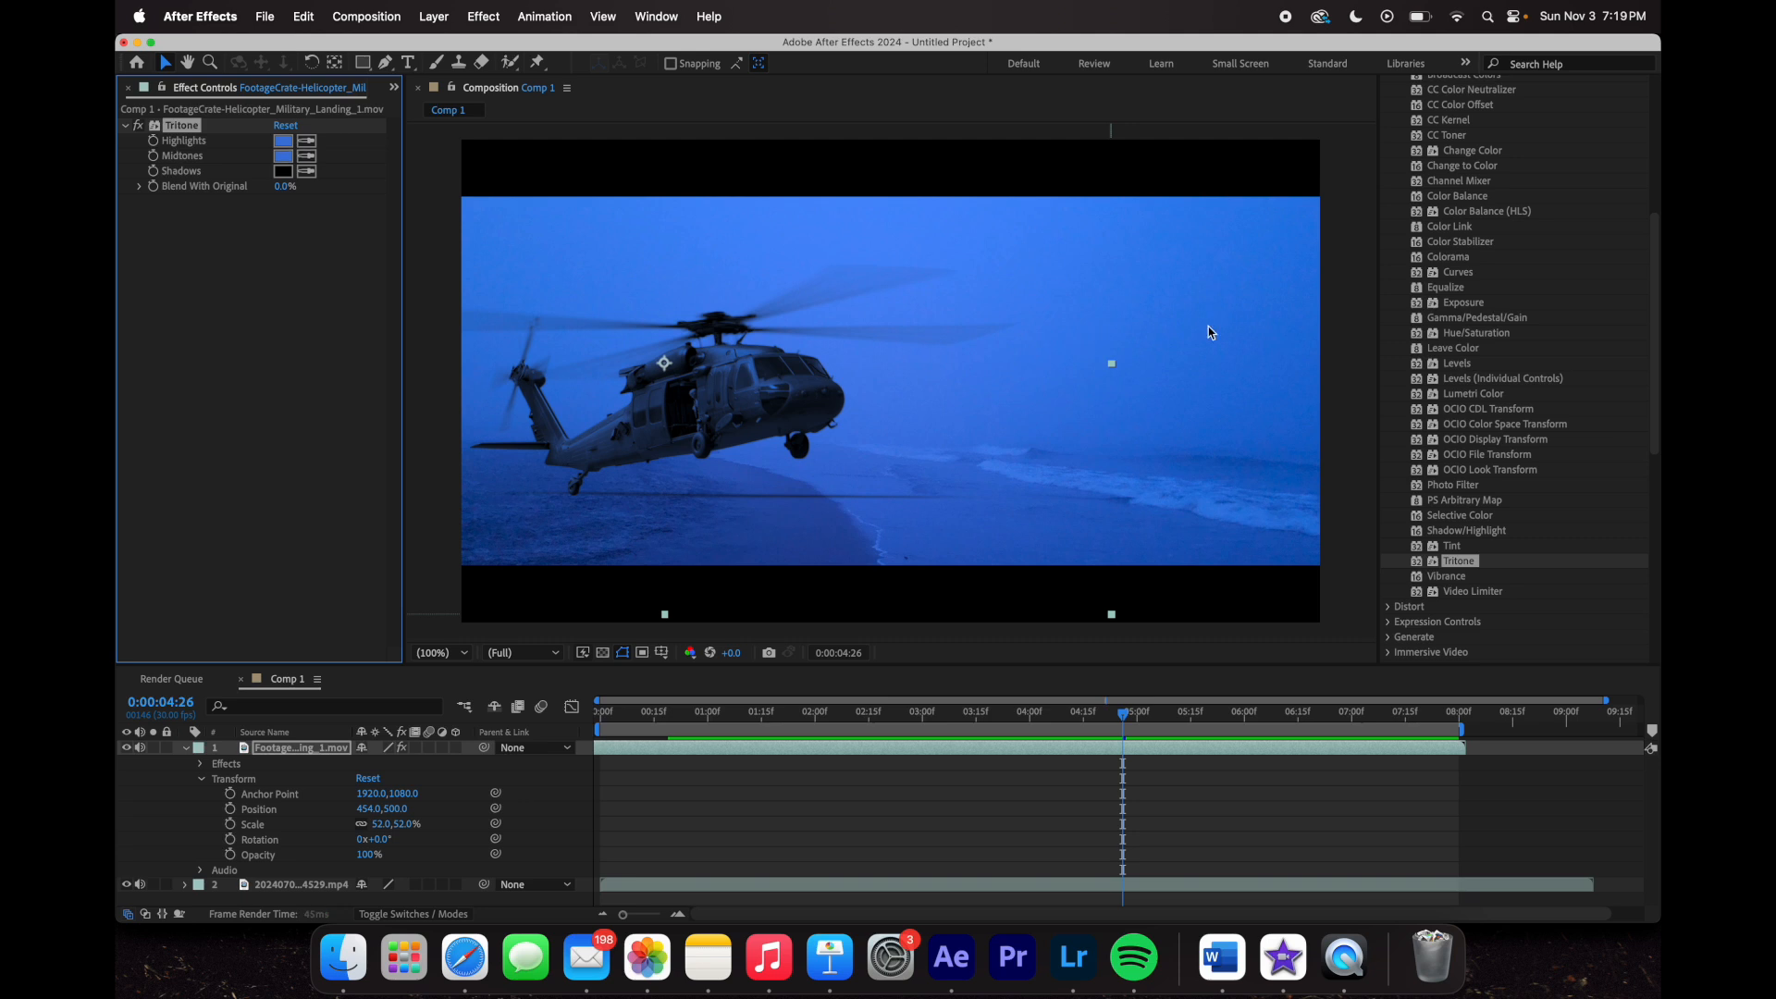
click(1210, 333)
click(306, 171)
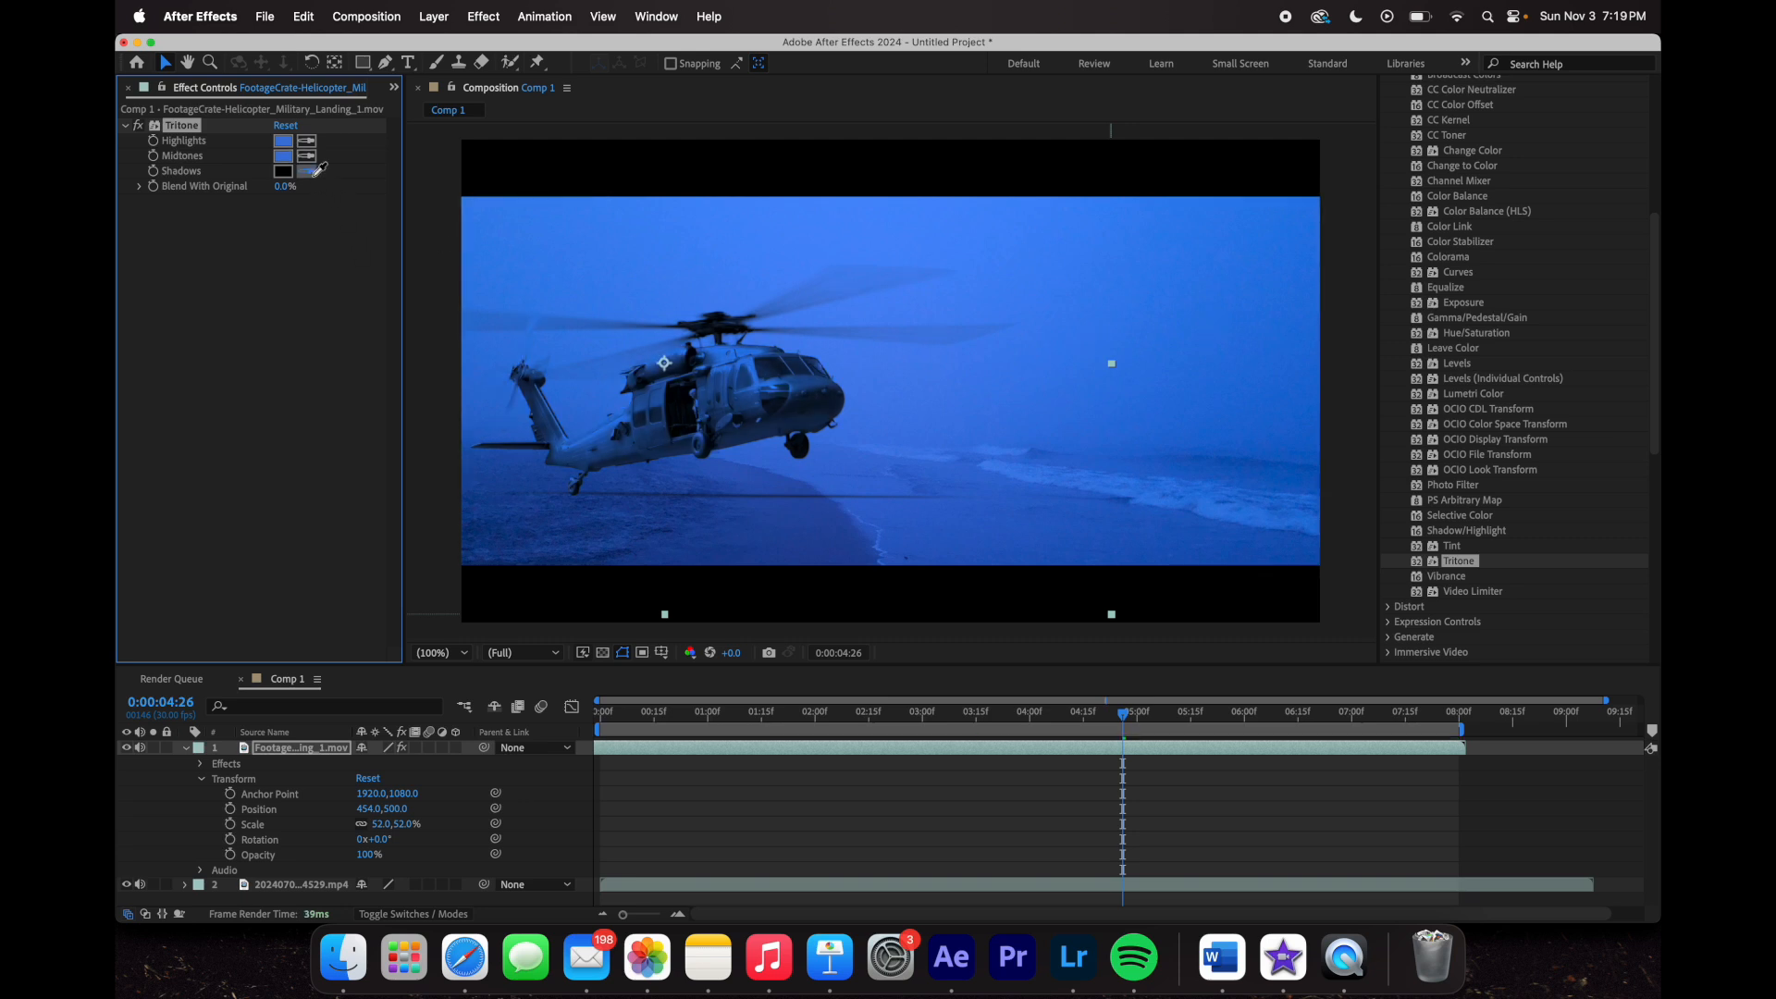
click(1202, 275)
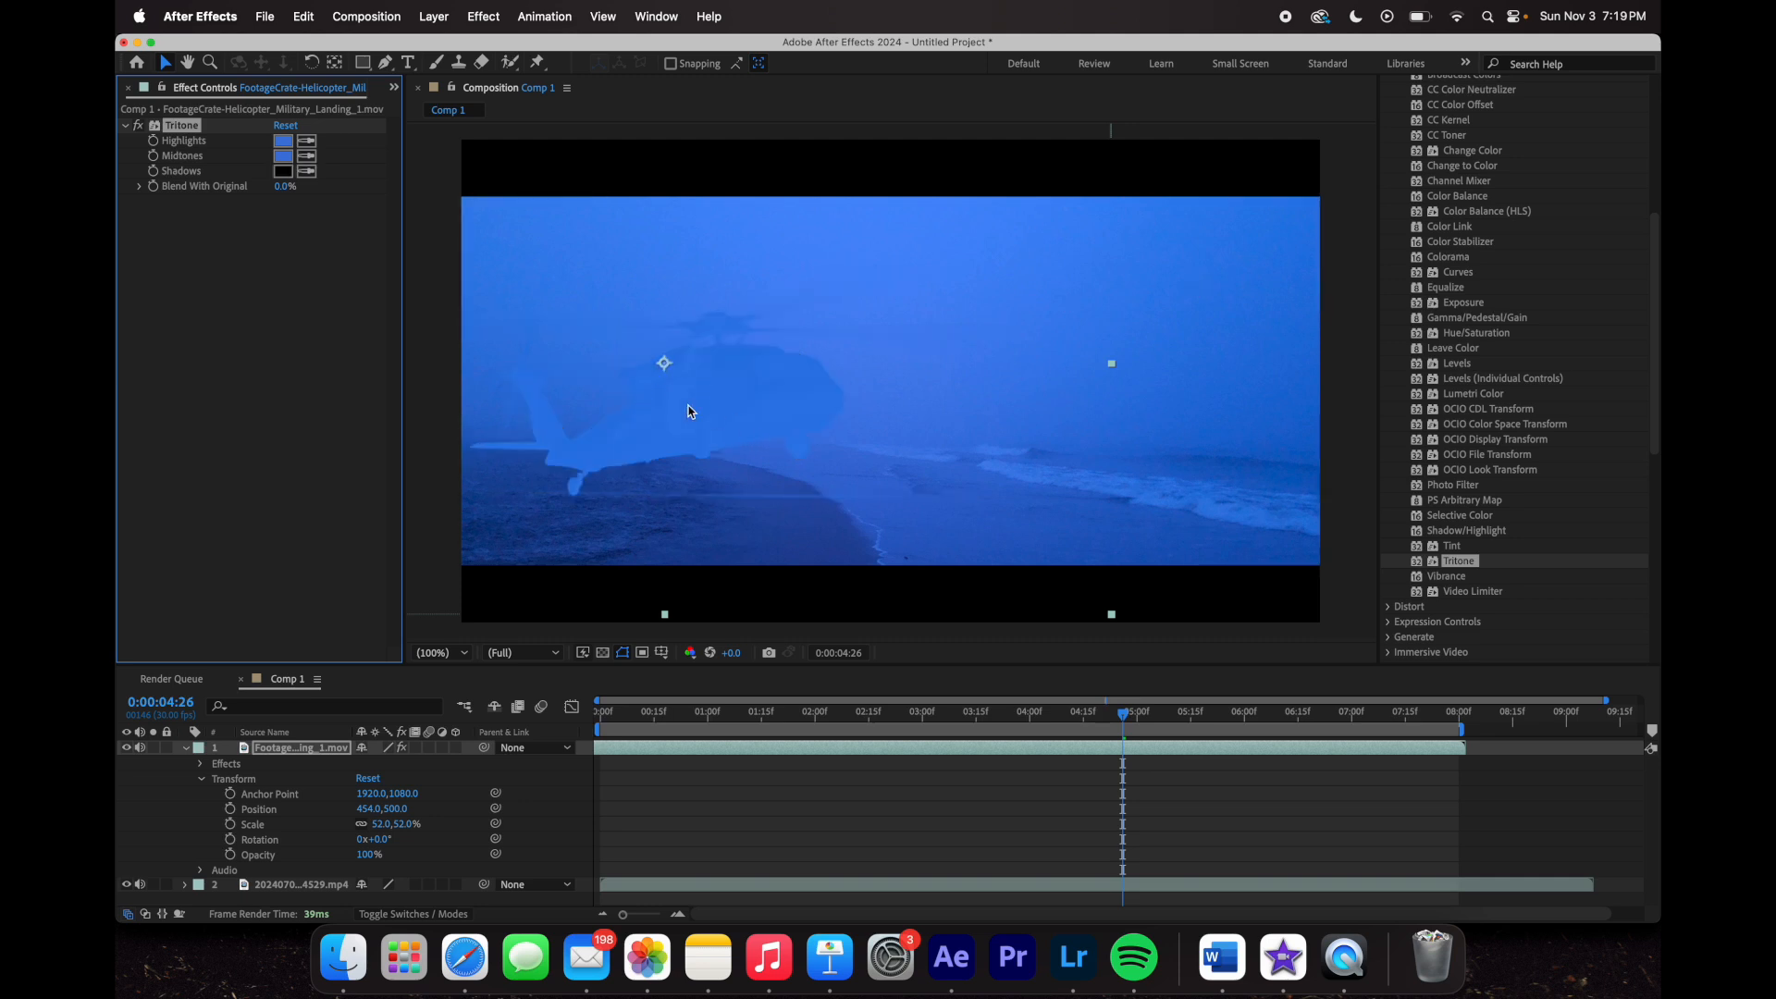
key(super+z)
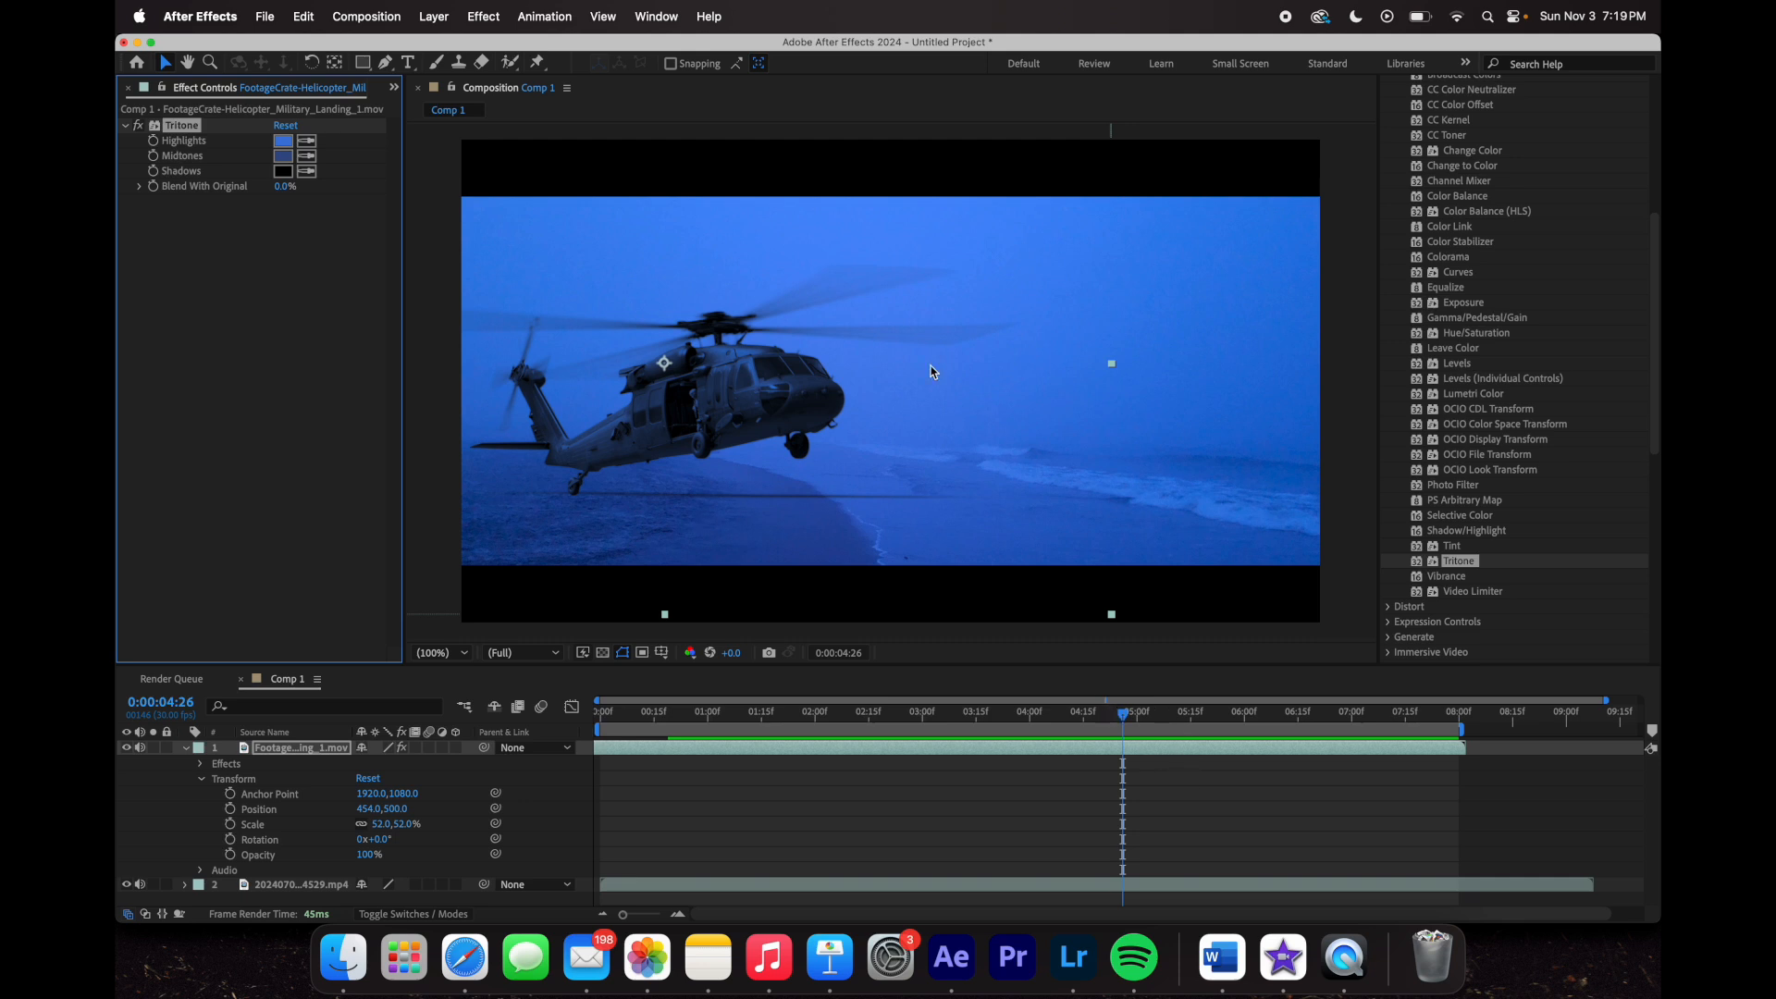
click(1346, 491)
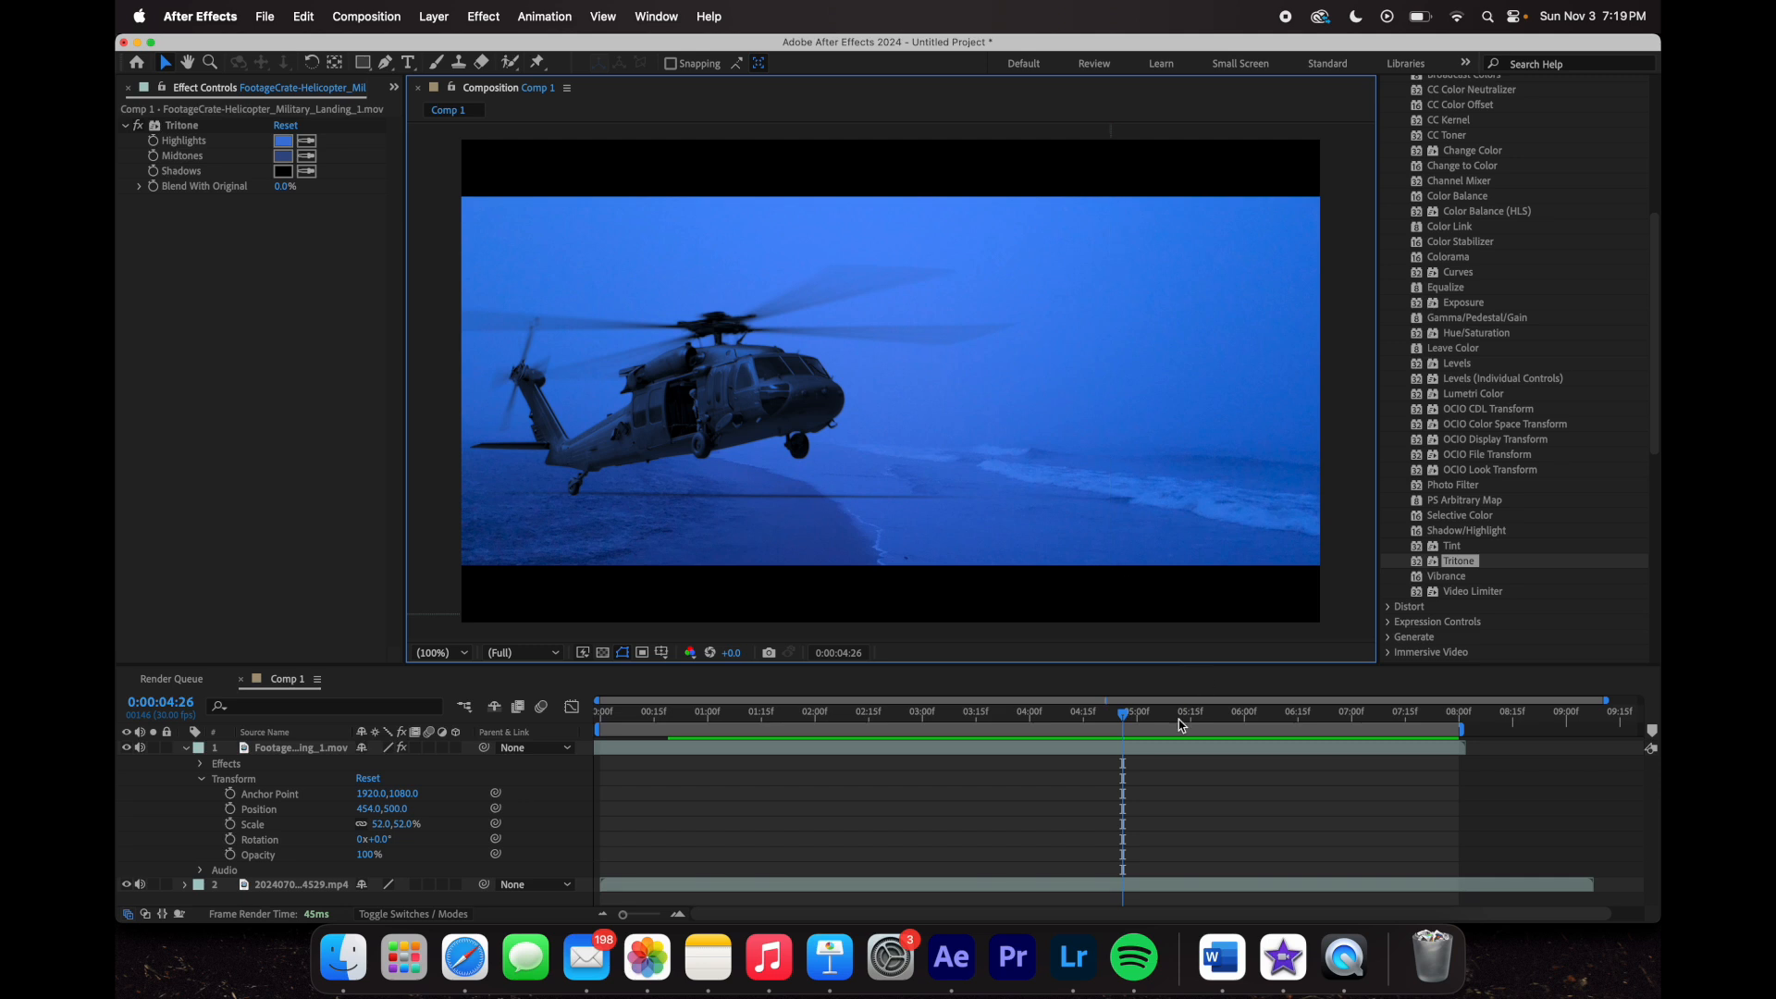
drag(948, 712, 1070, 738)
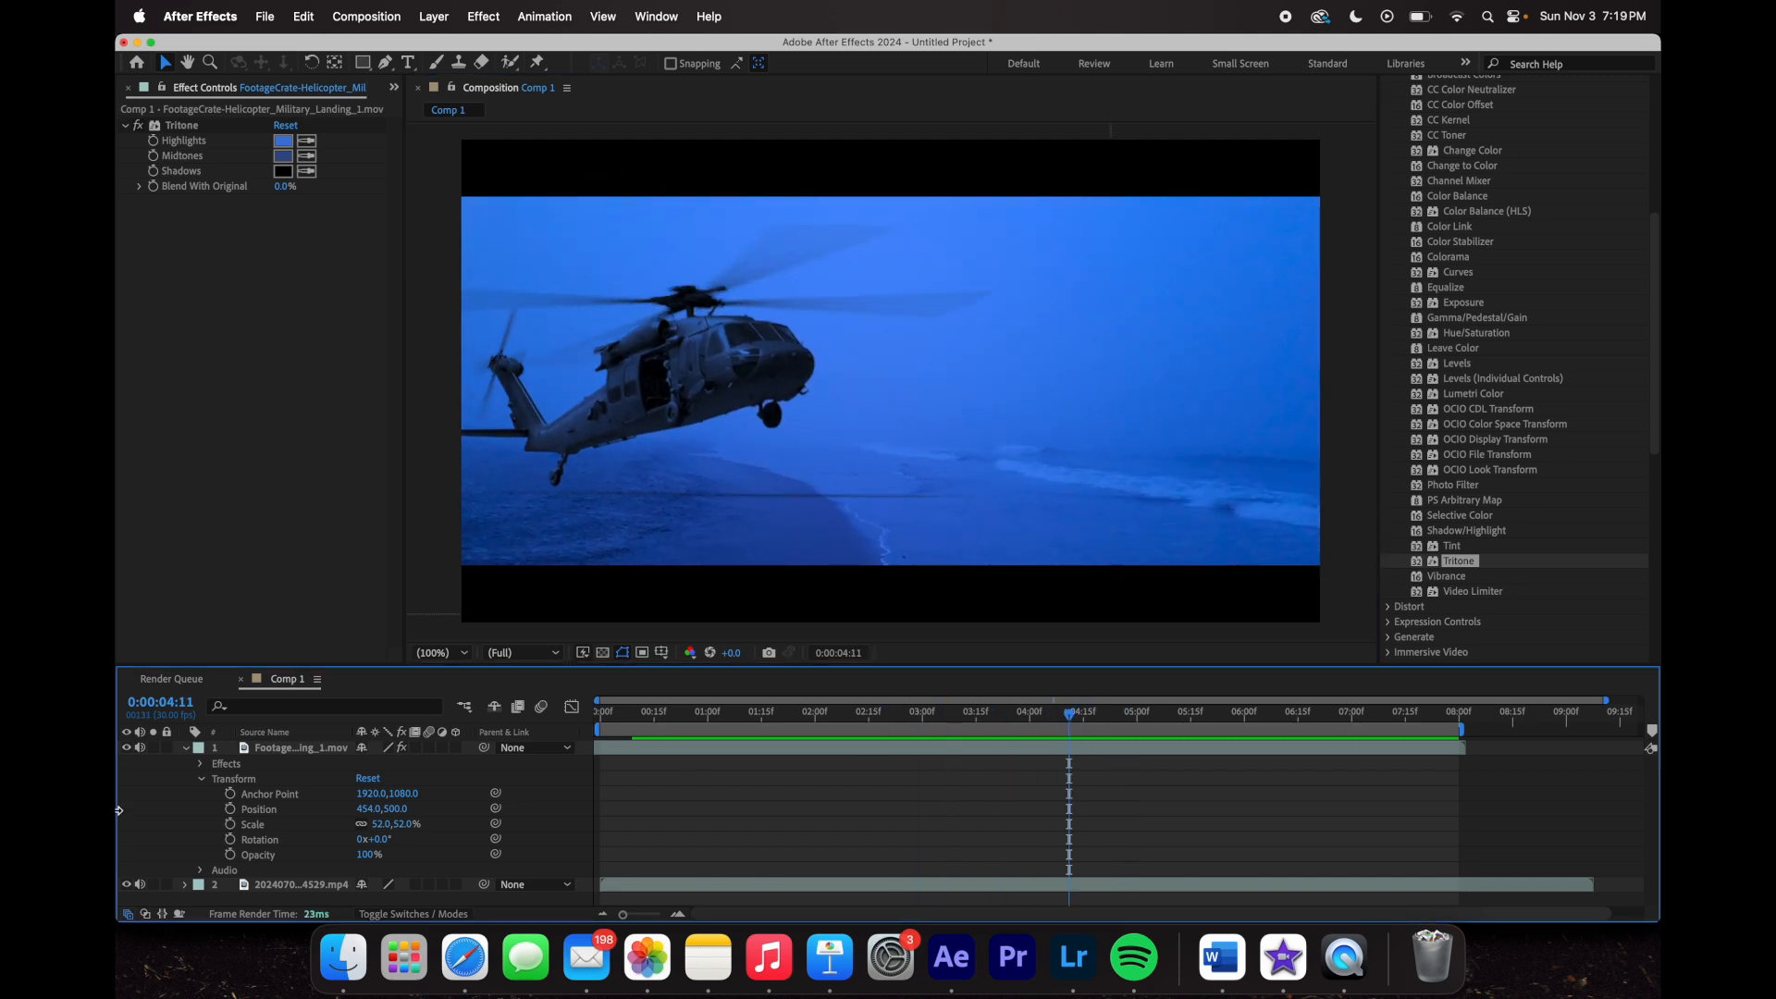
click(186, 750)
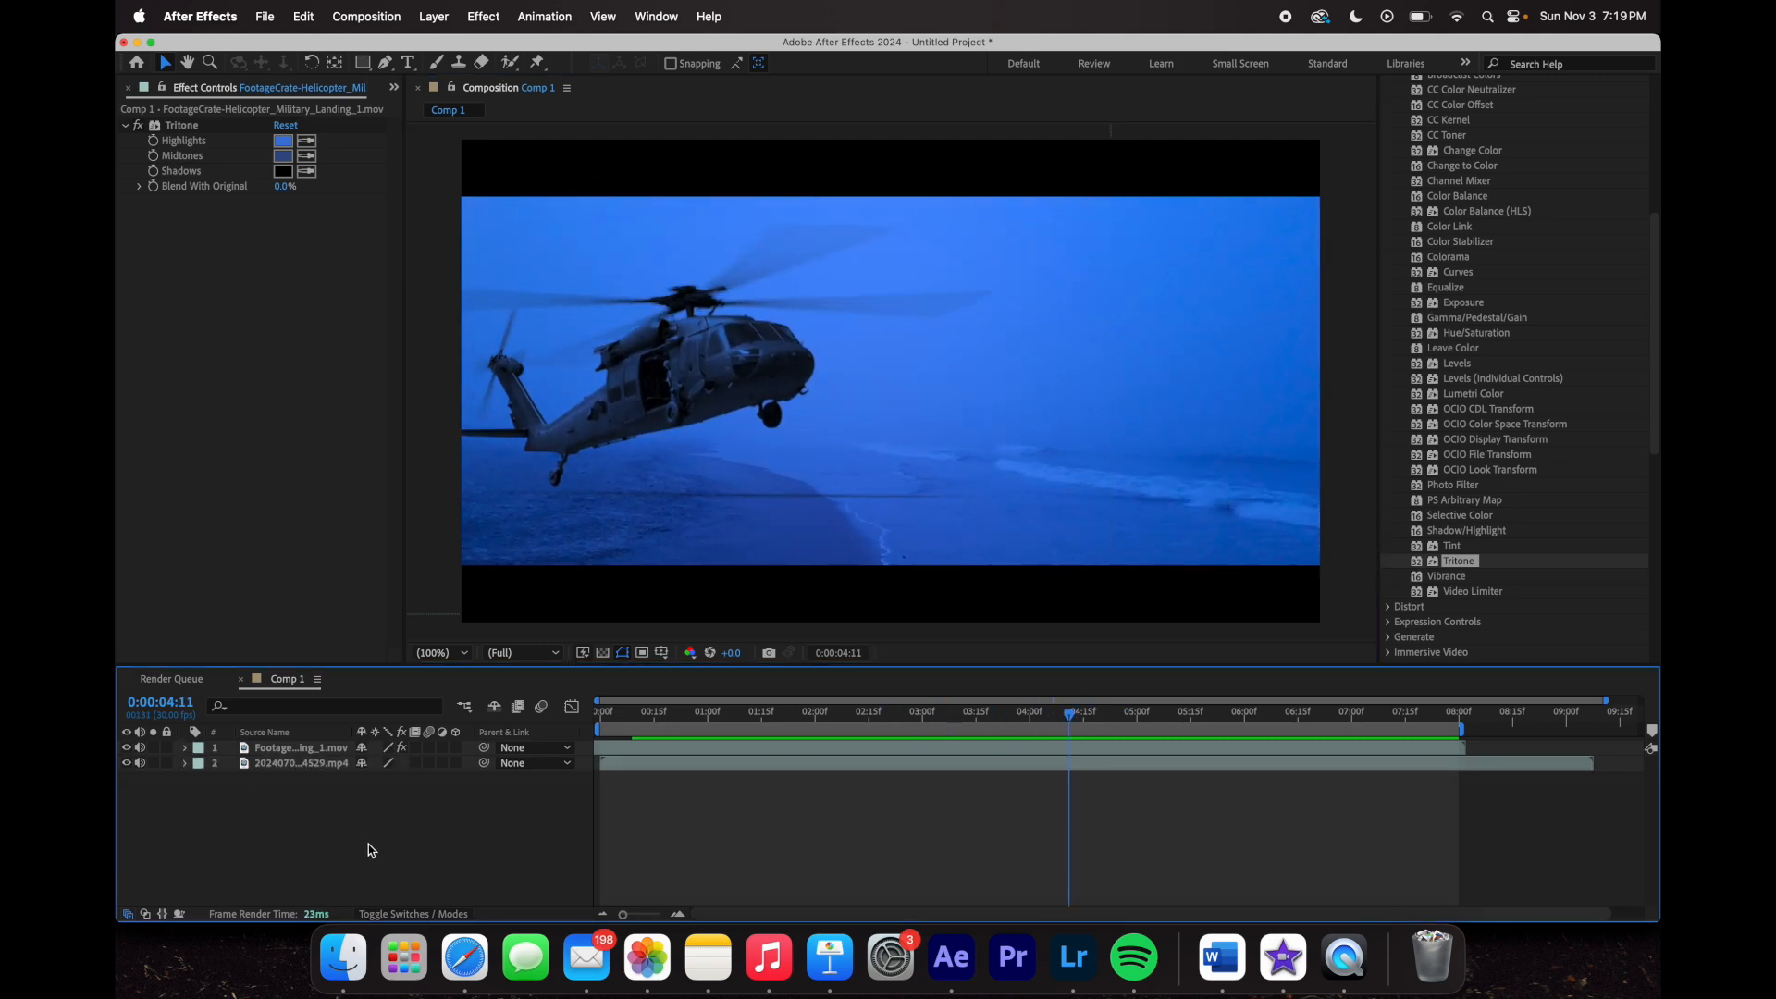
- Duplicate the beach layer, move the copy above the helicopter, and lower its opacity to 24%
click(324, 749)
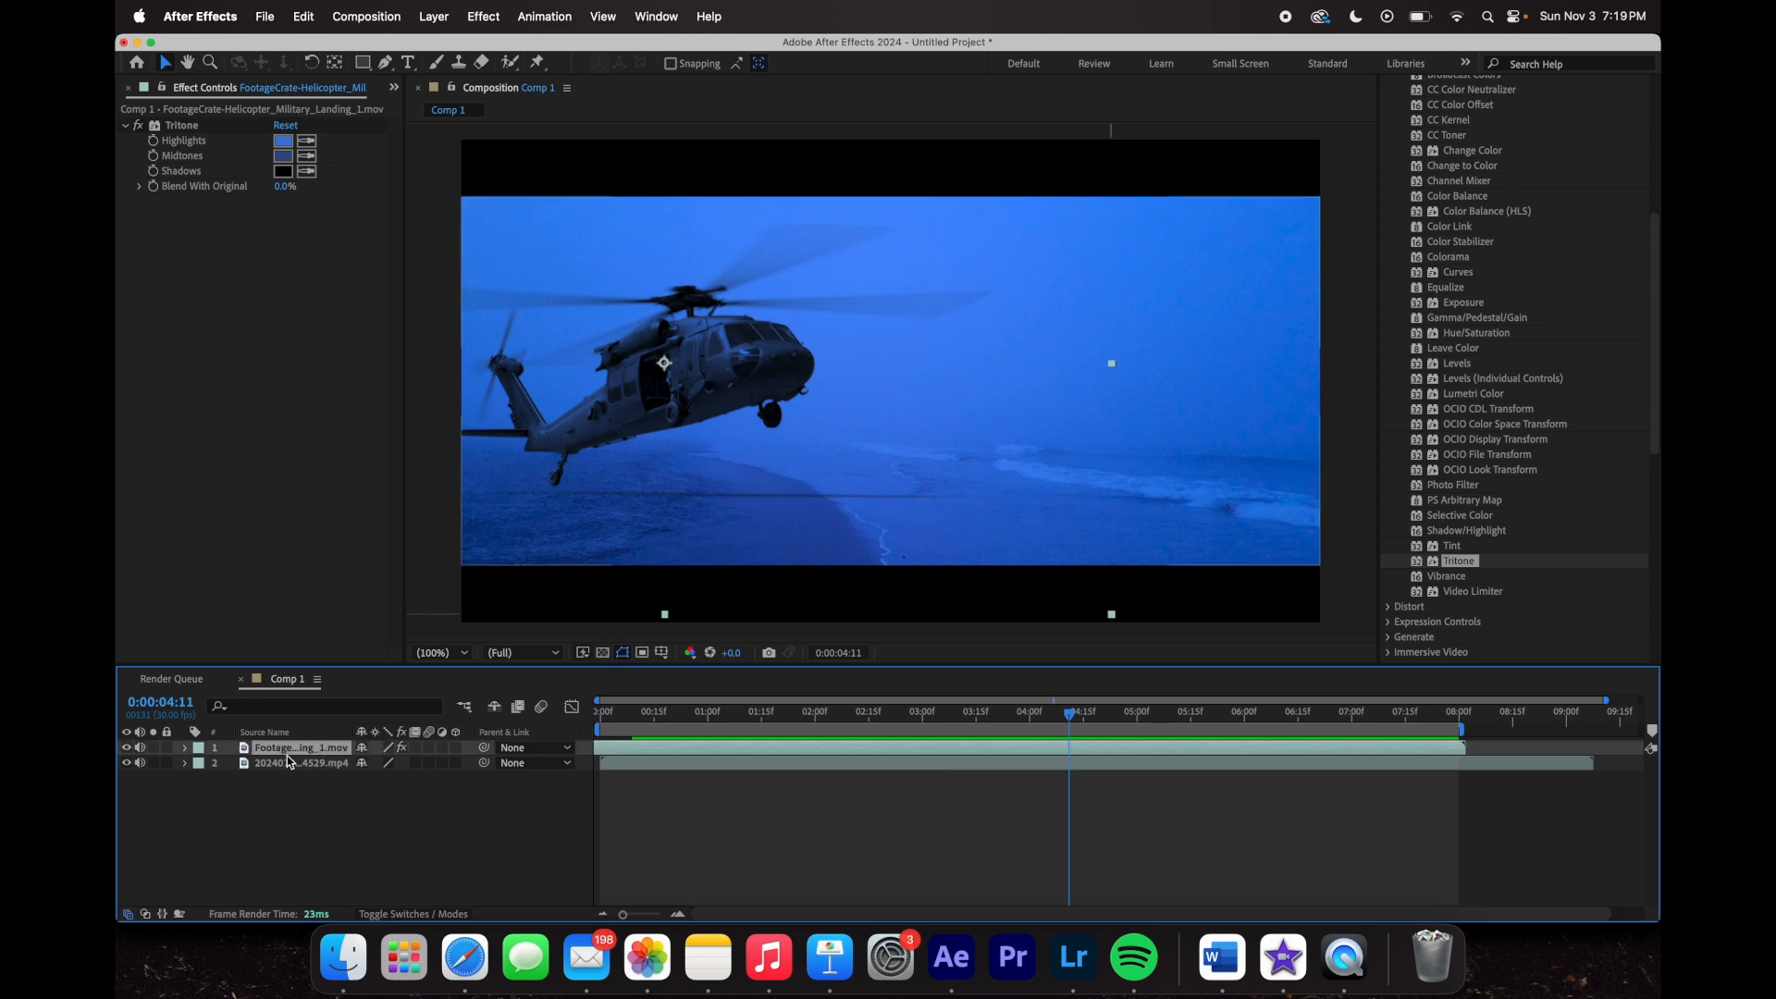
click(289, 764)
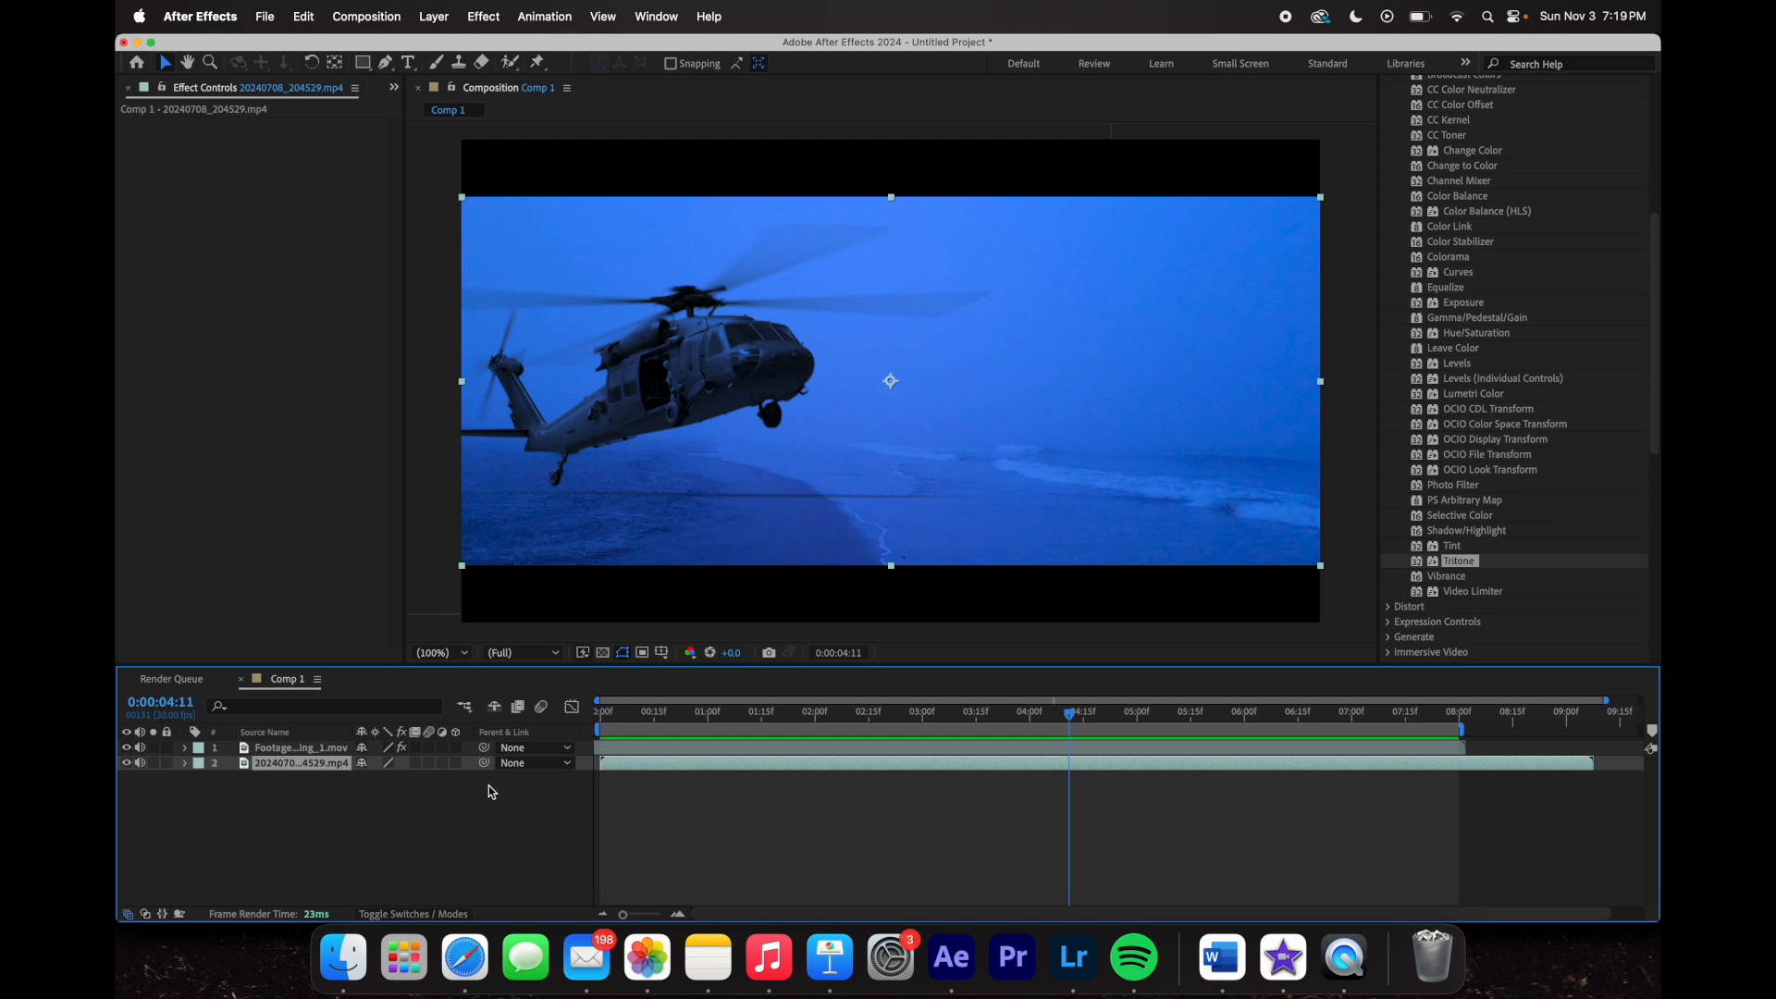
key(super+d)
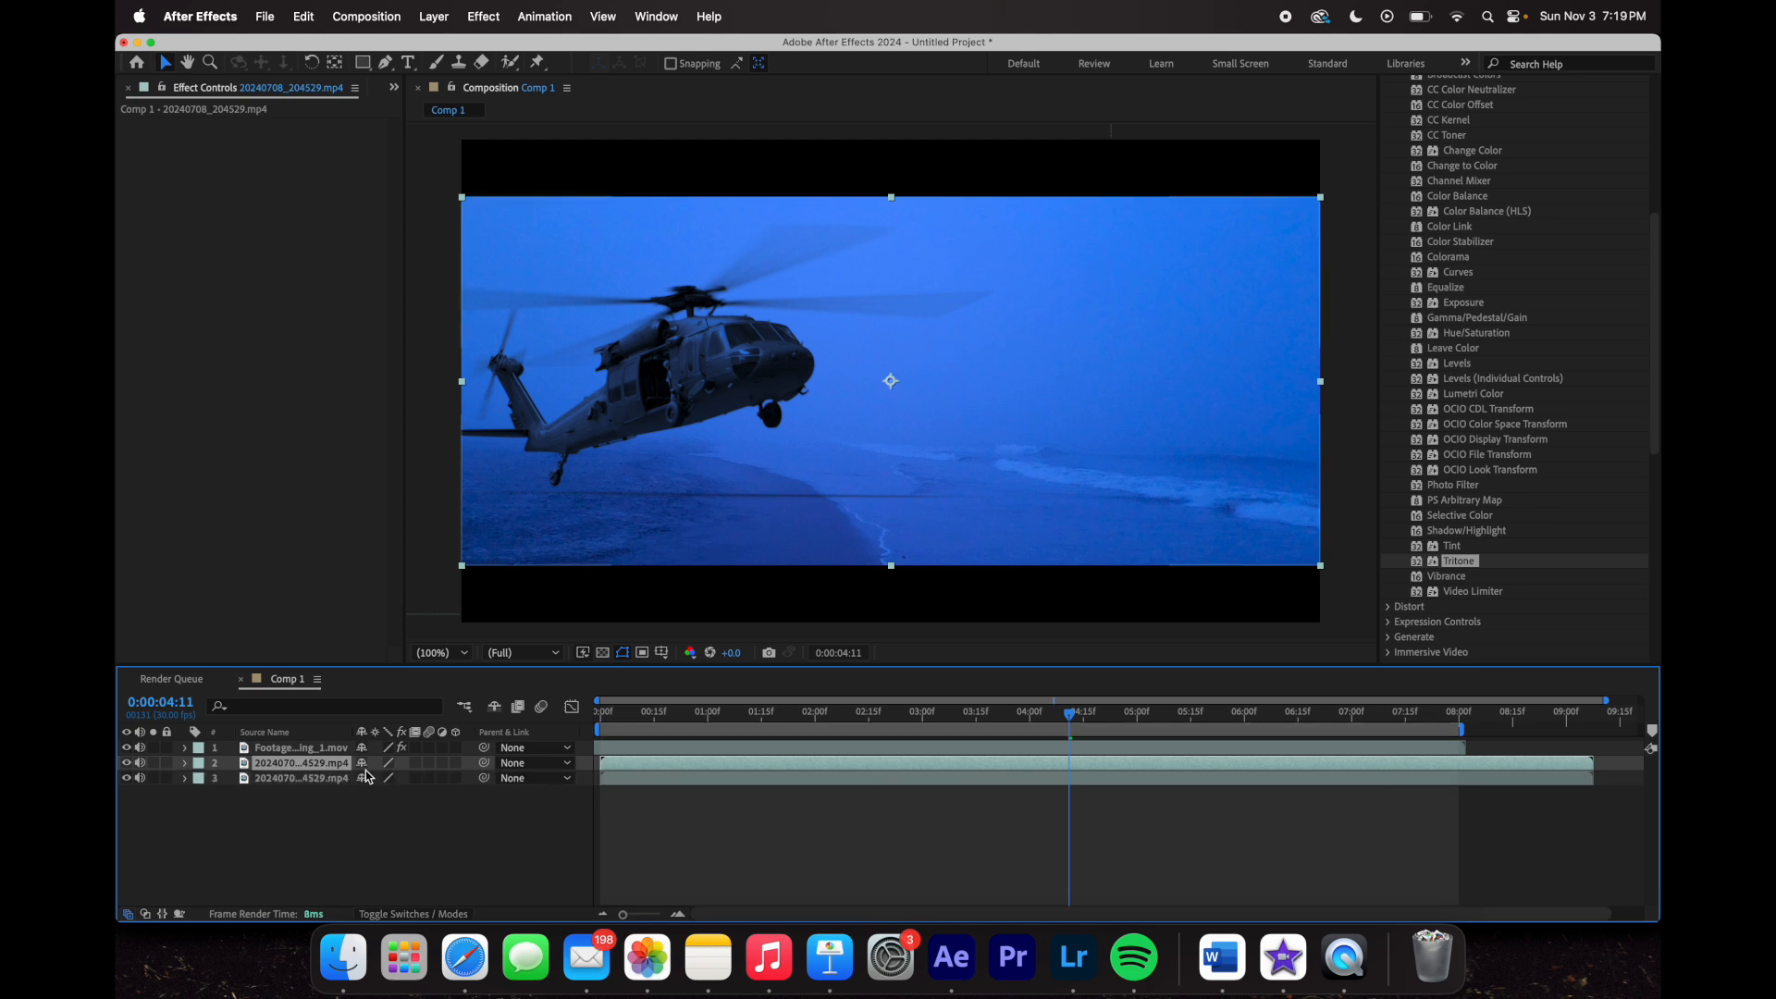
drag(322, 770, 324, 742)
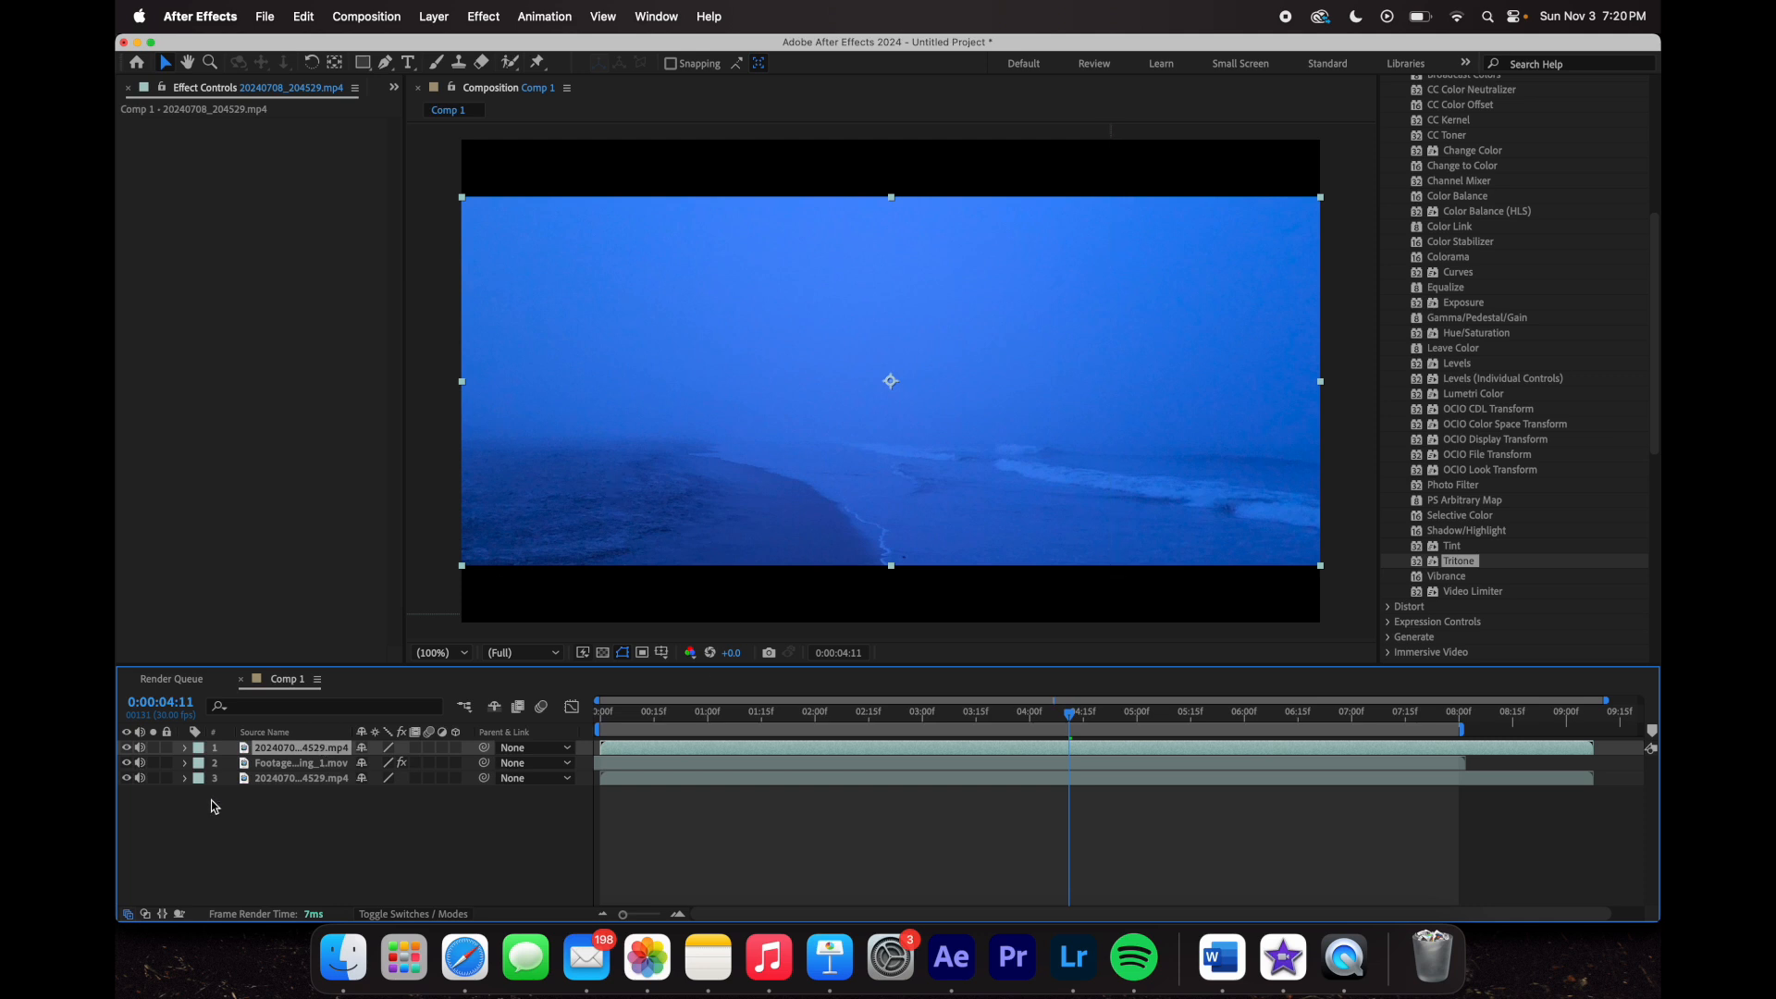
click(186, 749)
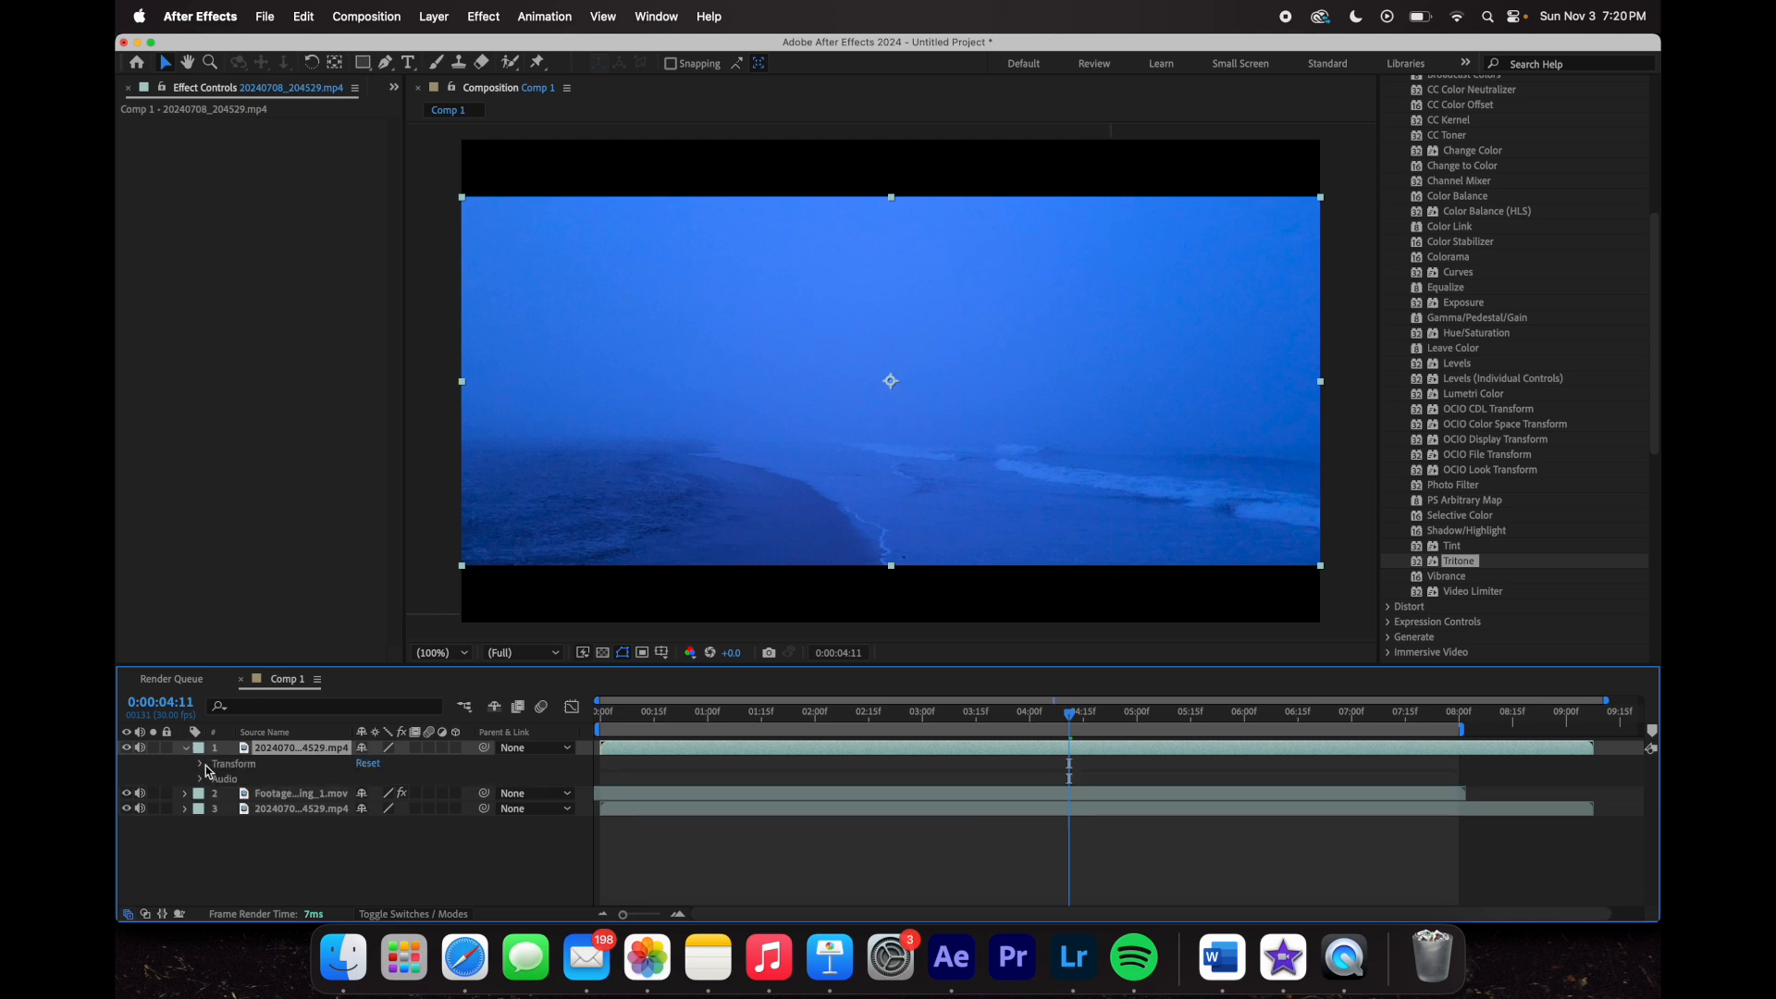
click(203, 766)
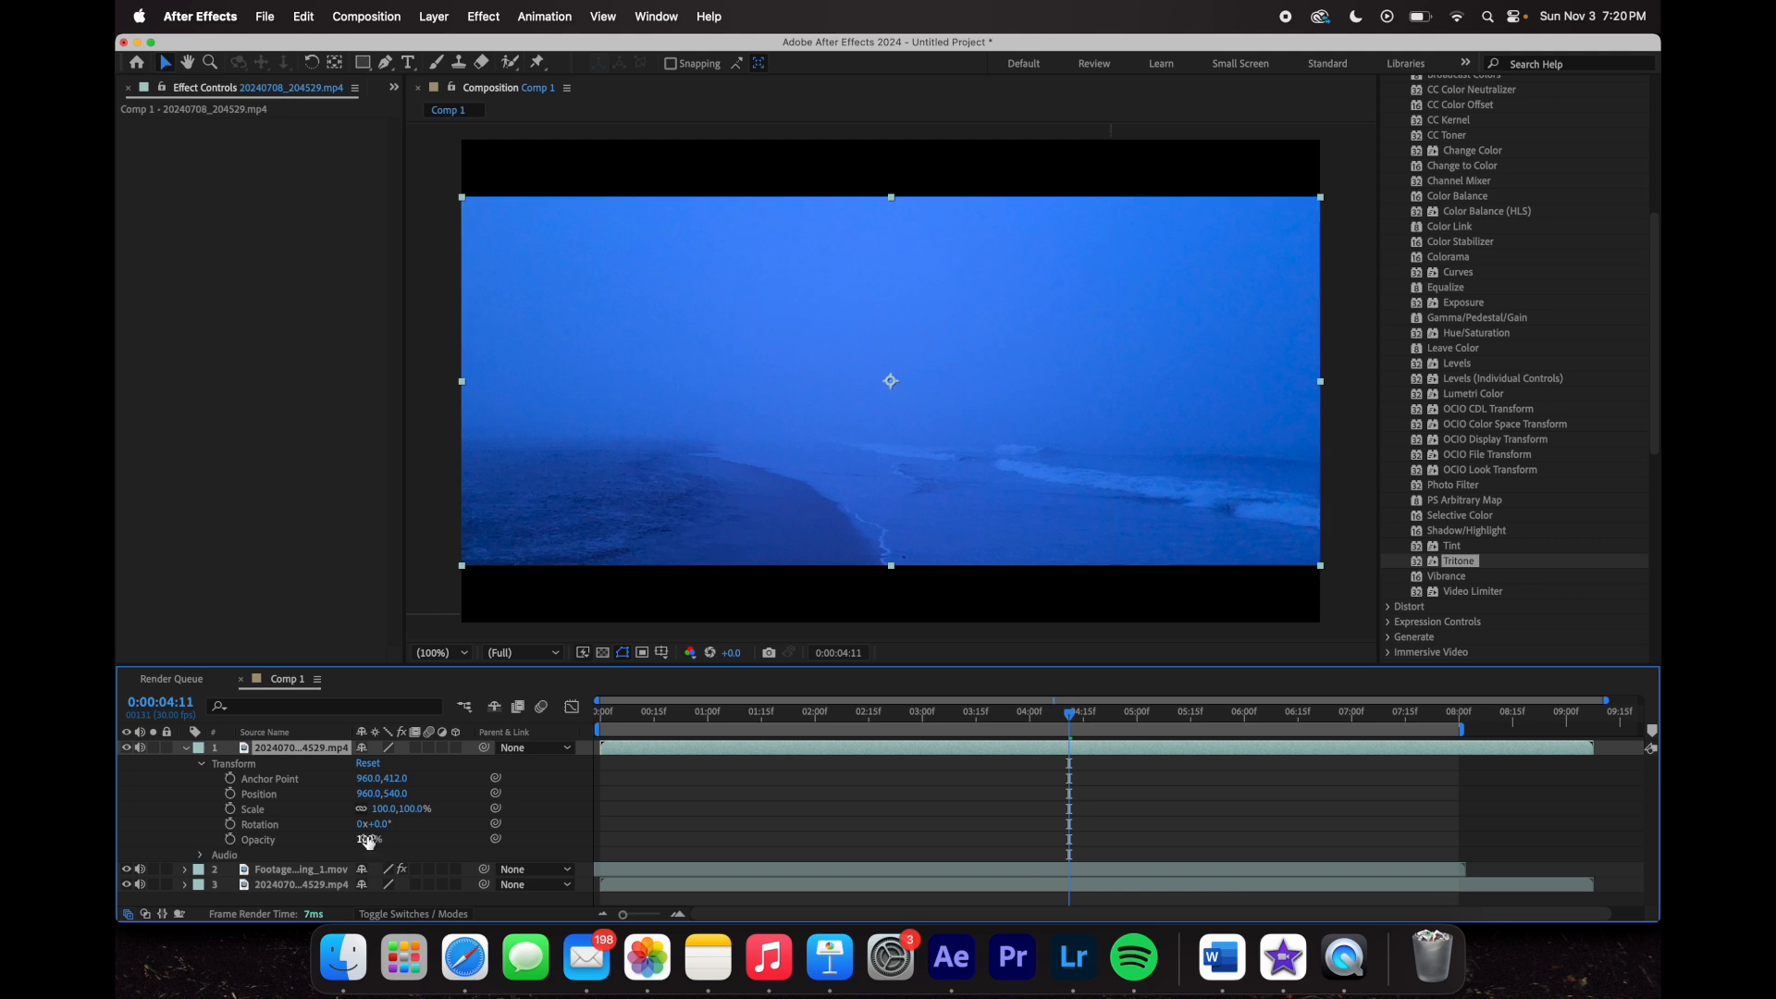
drag(366, 838, 299, 837)
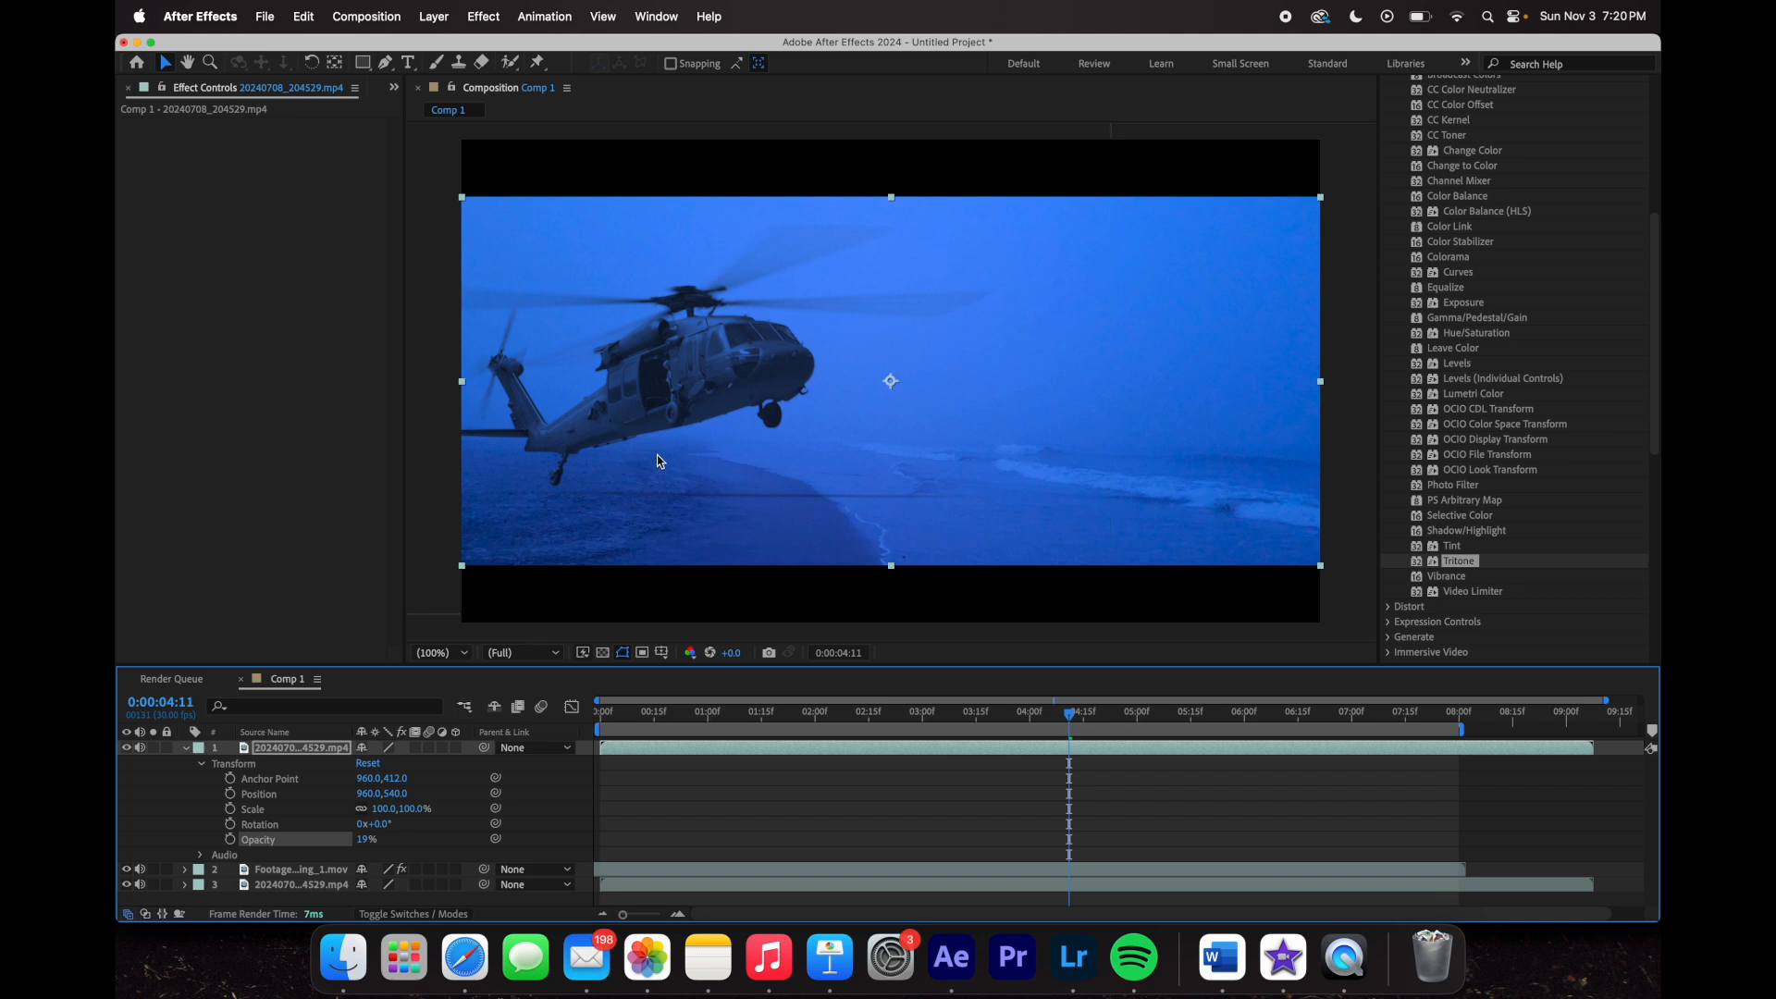
- Preview the fog overlay and fine-tune its opacity to about 23%
key(space)
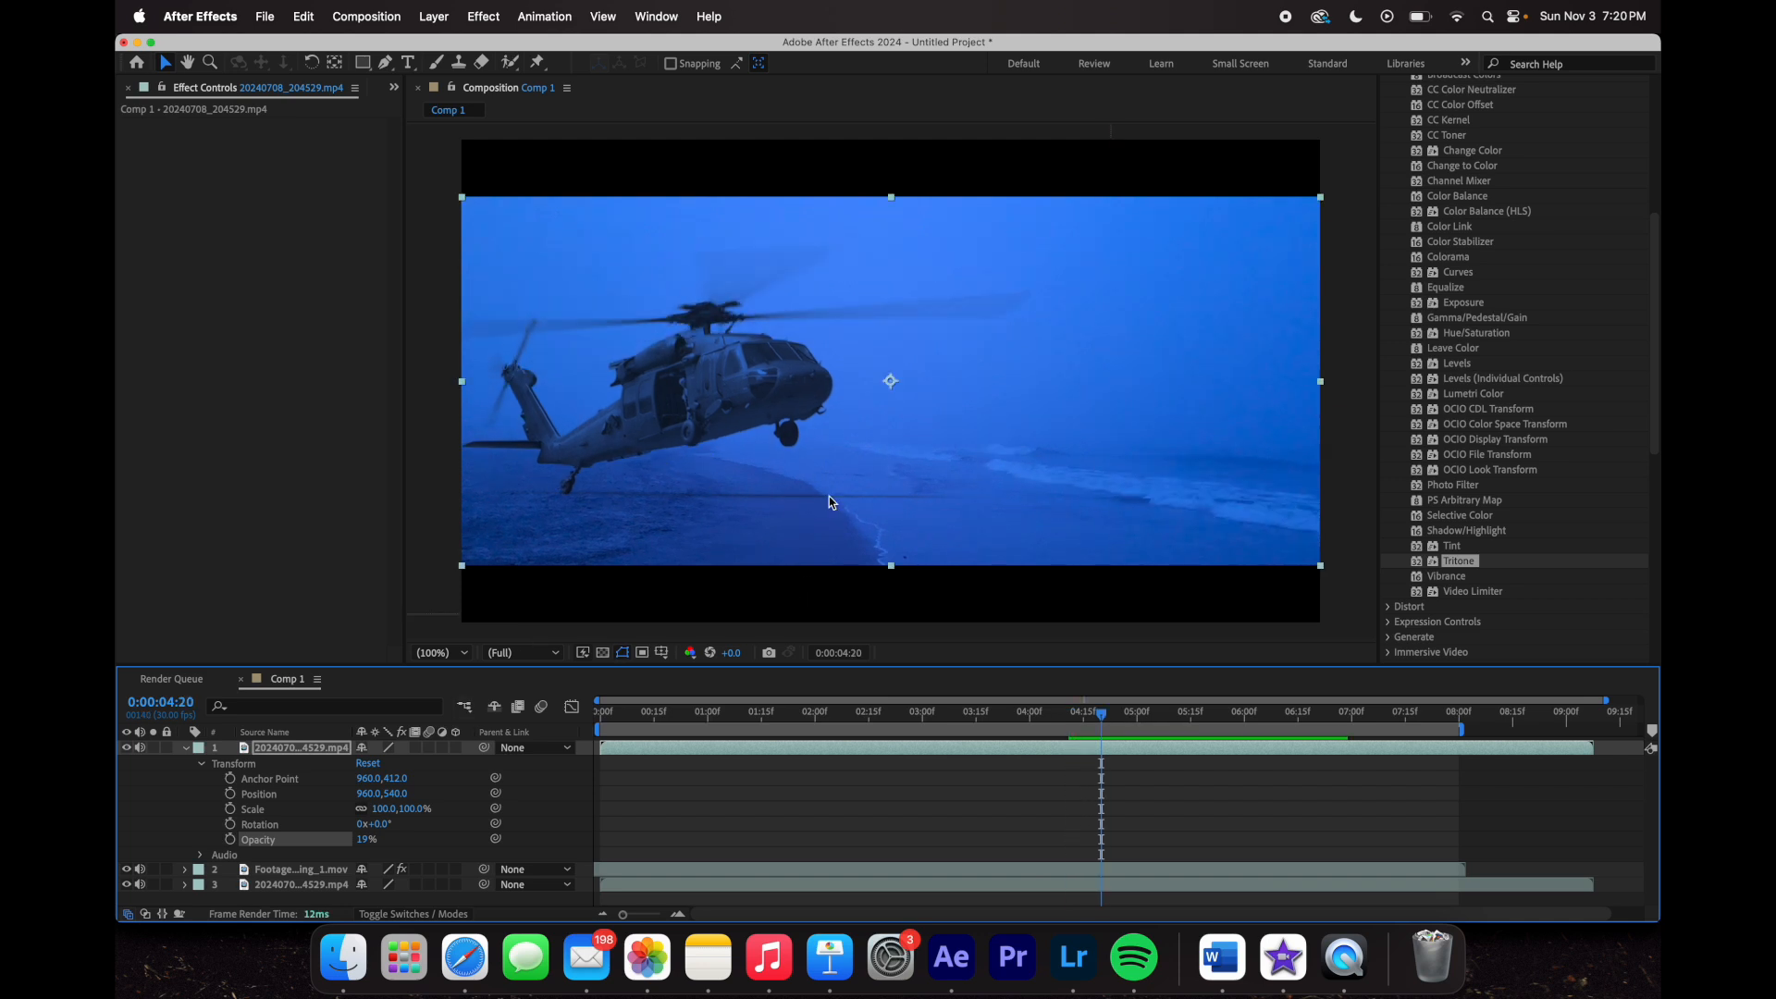
click(805, 713)
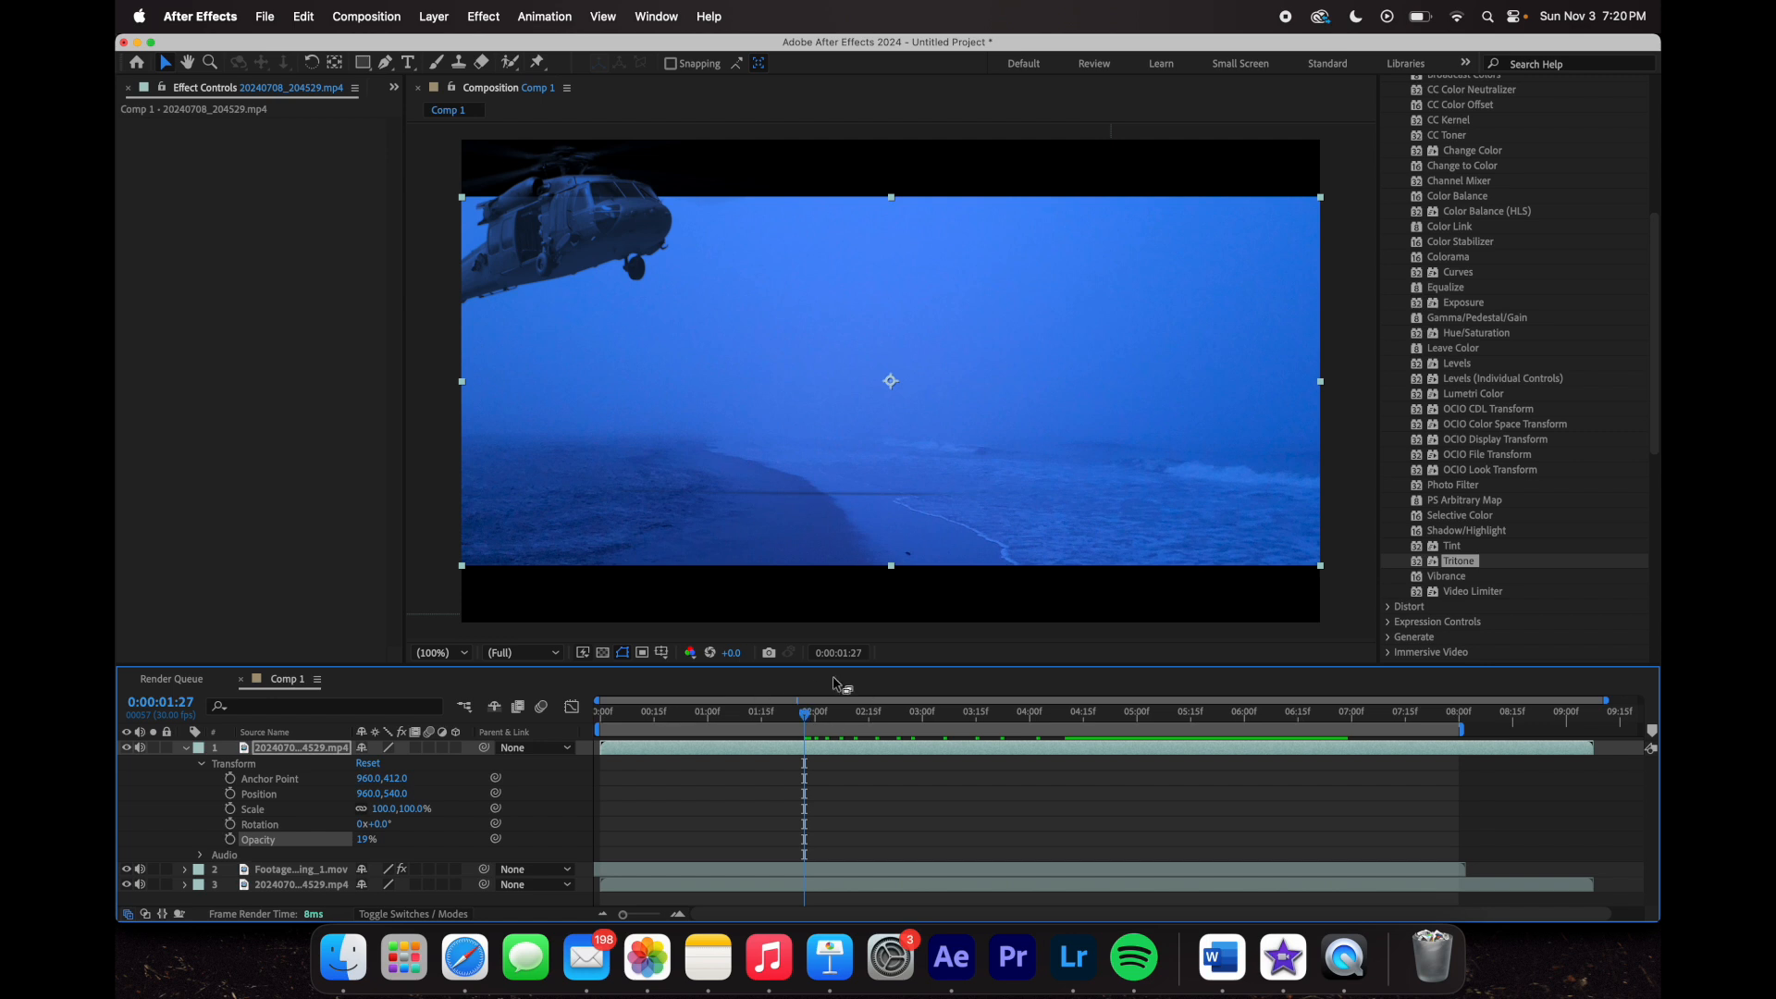
key(space)
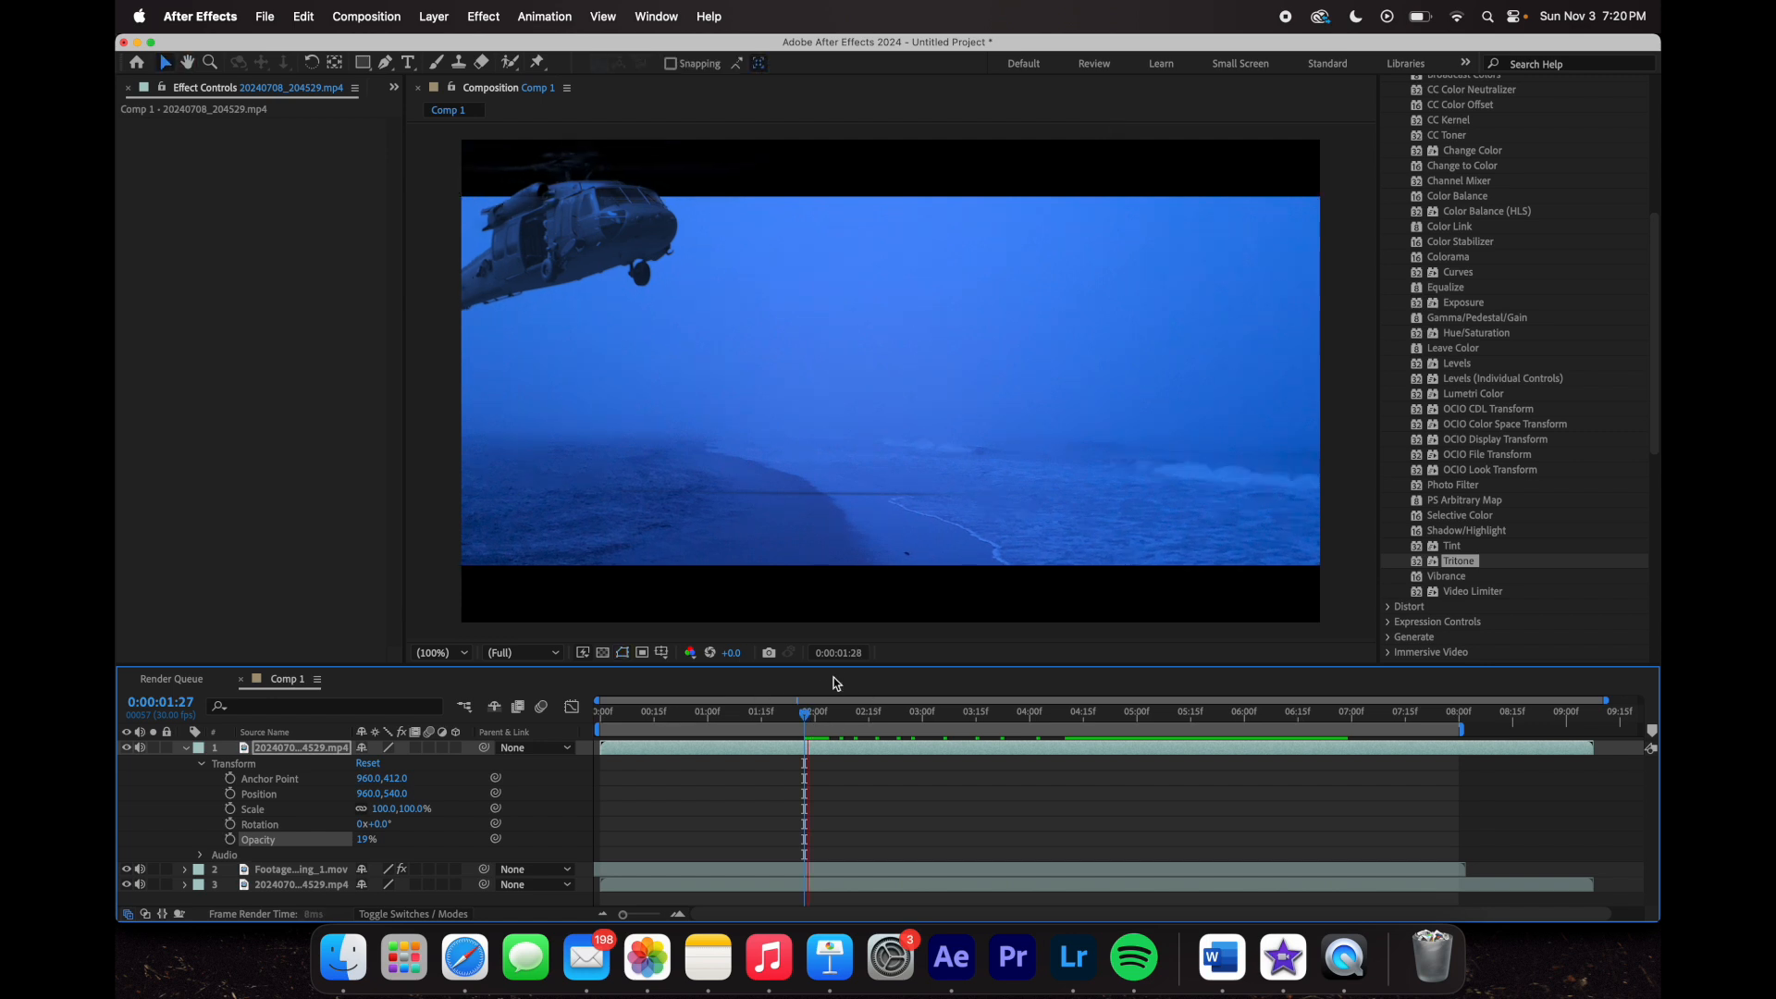
key(space)
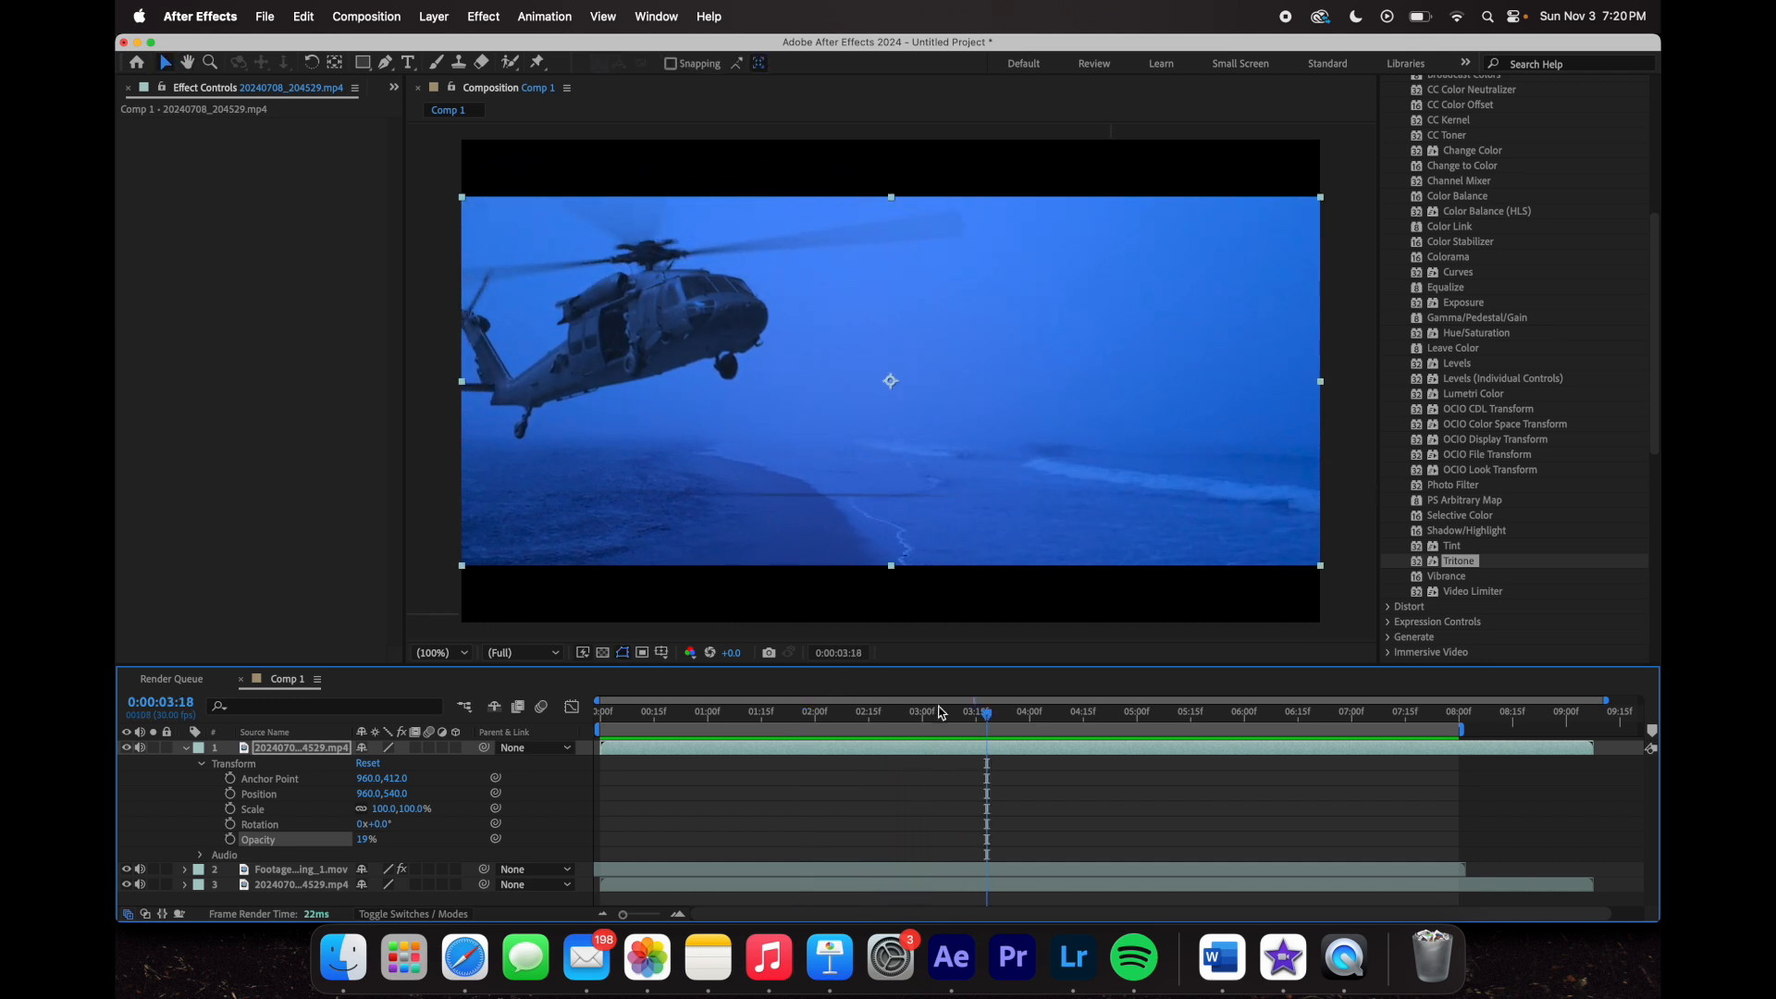
drag(981, 722, 776, 714)
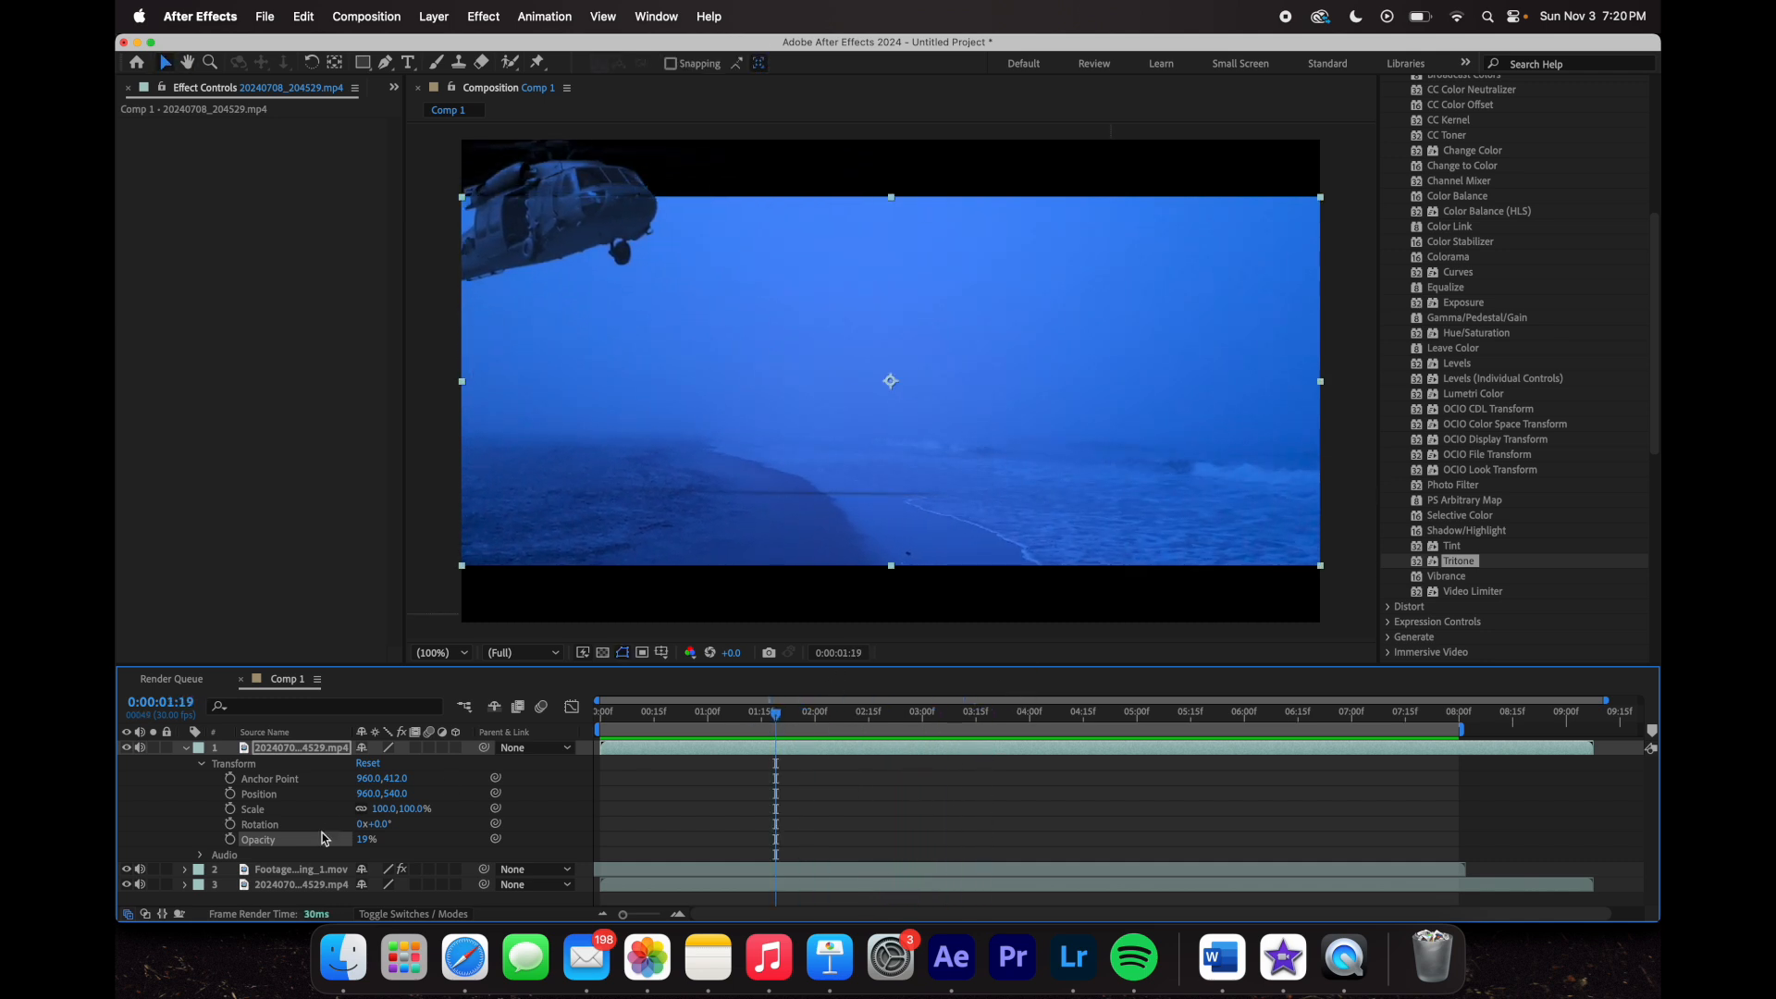
drag(365, 839, 369, 840)
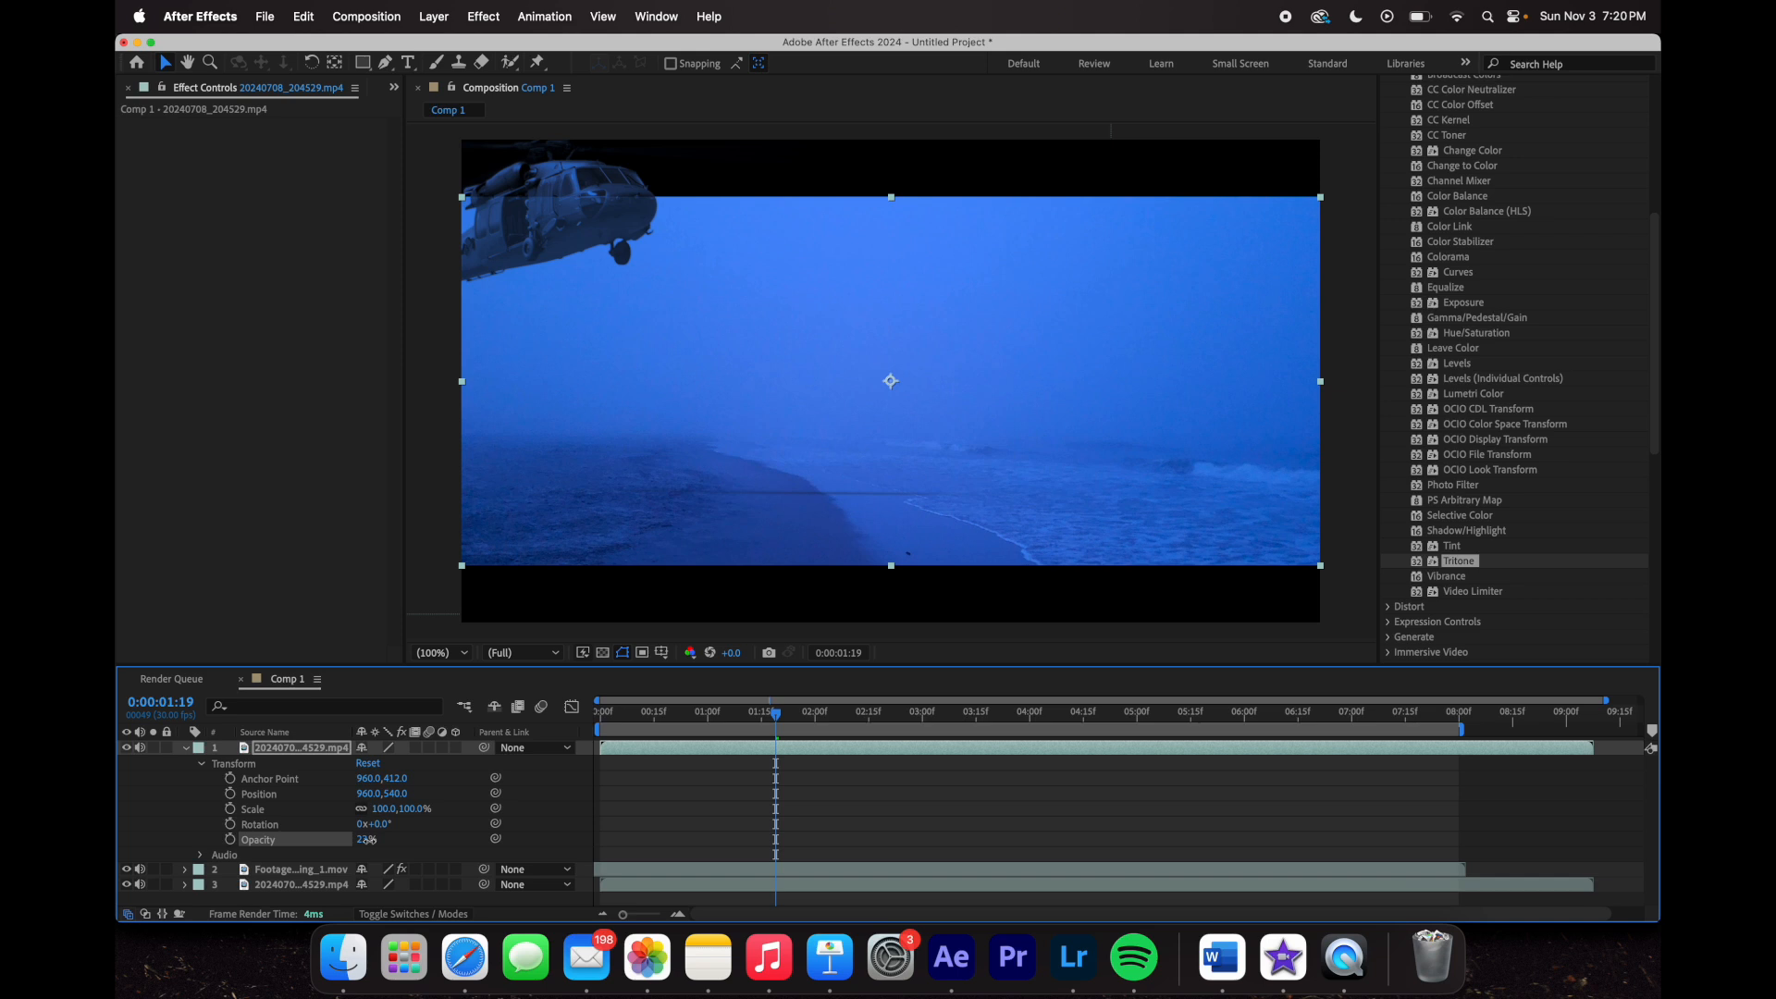
drag(776, 714, 1201, 757)
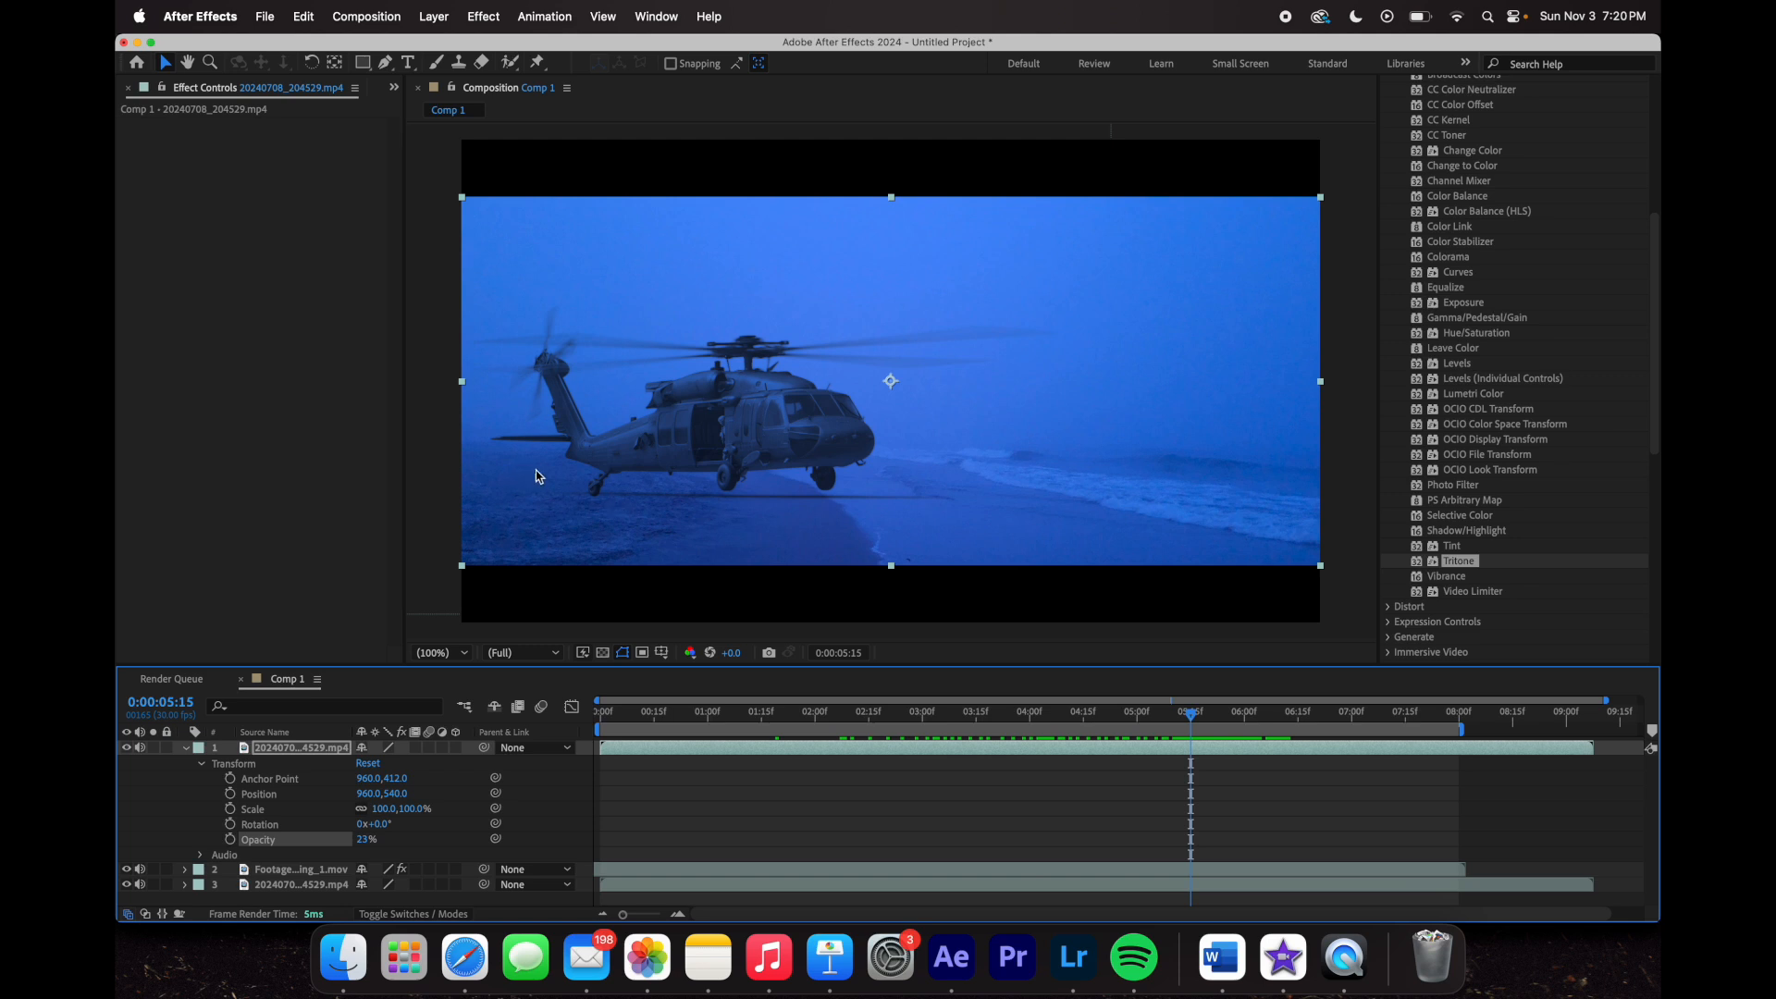
- Magnify the viewer to 400% and pan to centre the helicopter's cabin door
click(449, 655)
click(483, 555)
click(188, 62)
drag(714, 469, 1004, 337)
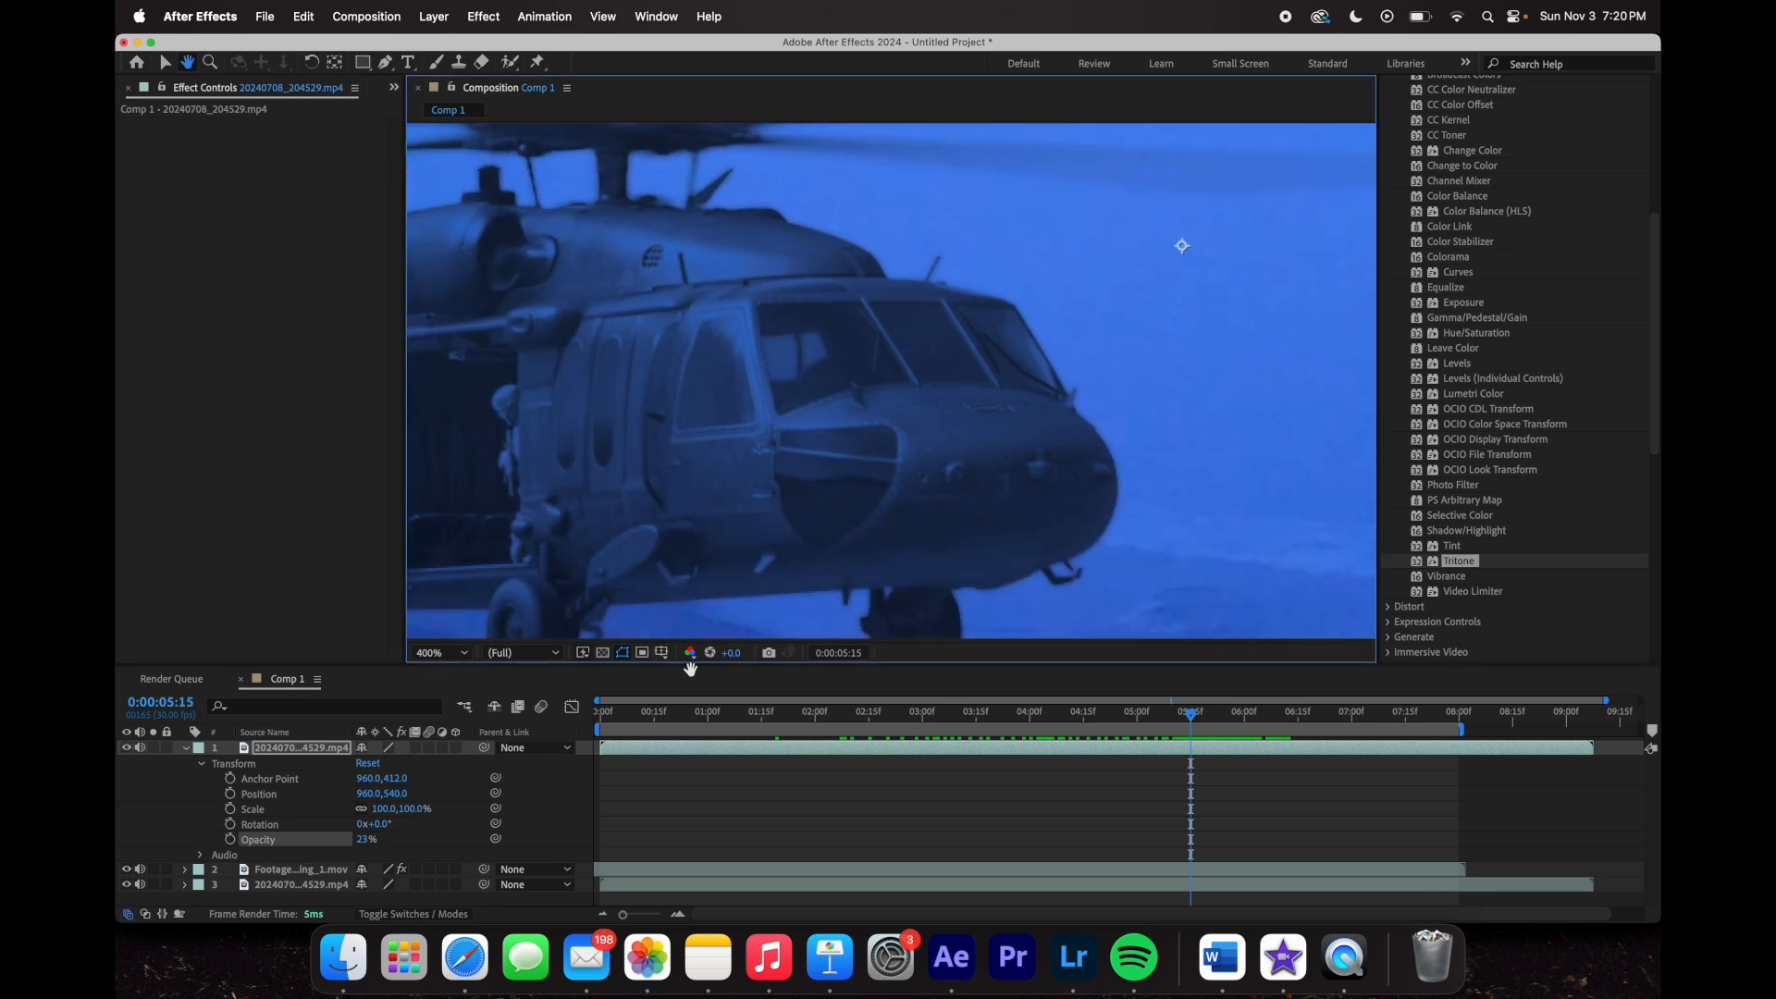
drag(583, 422, 1043, 262)
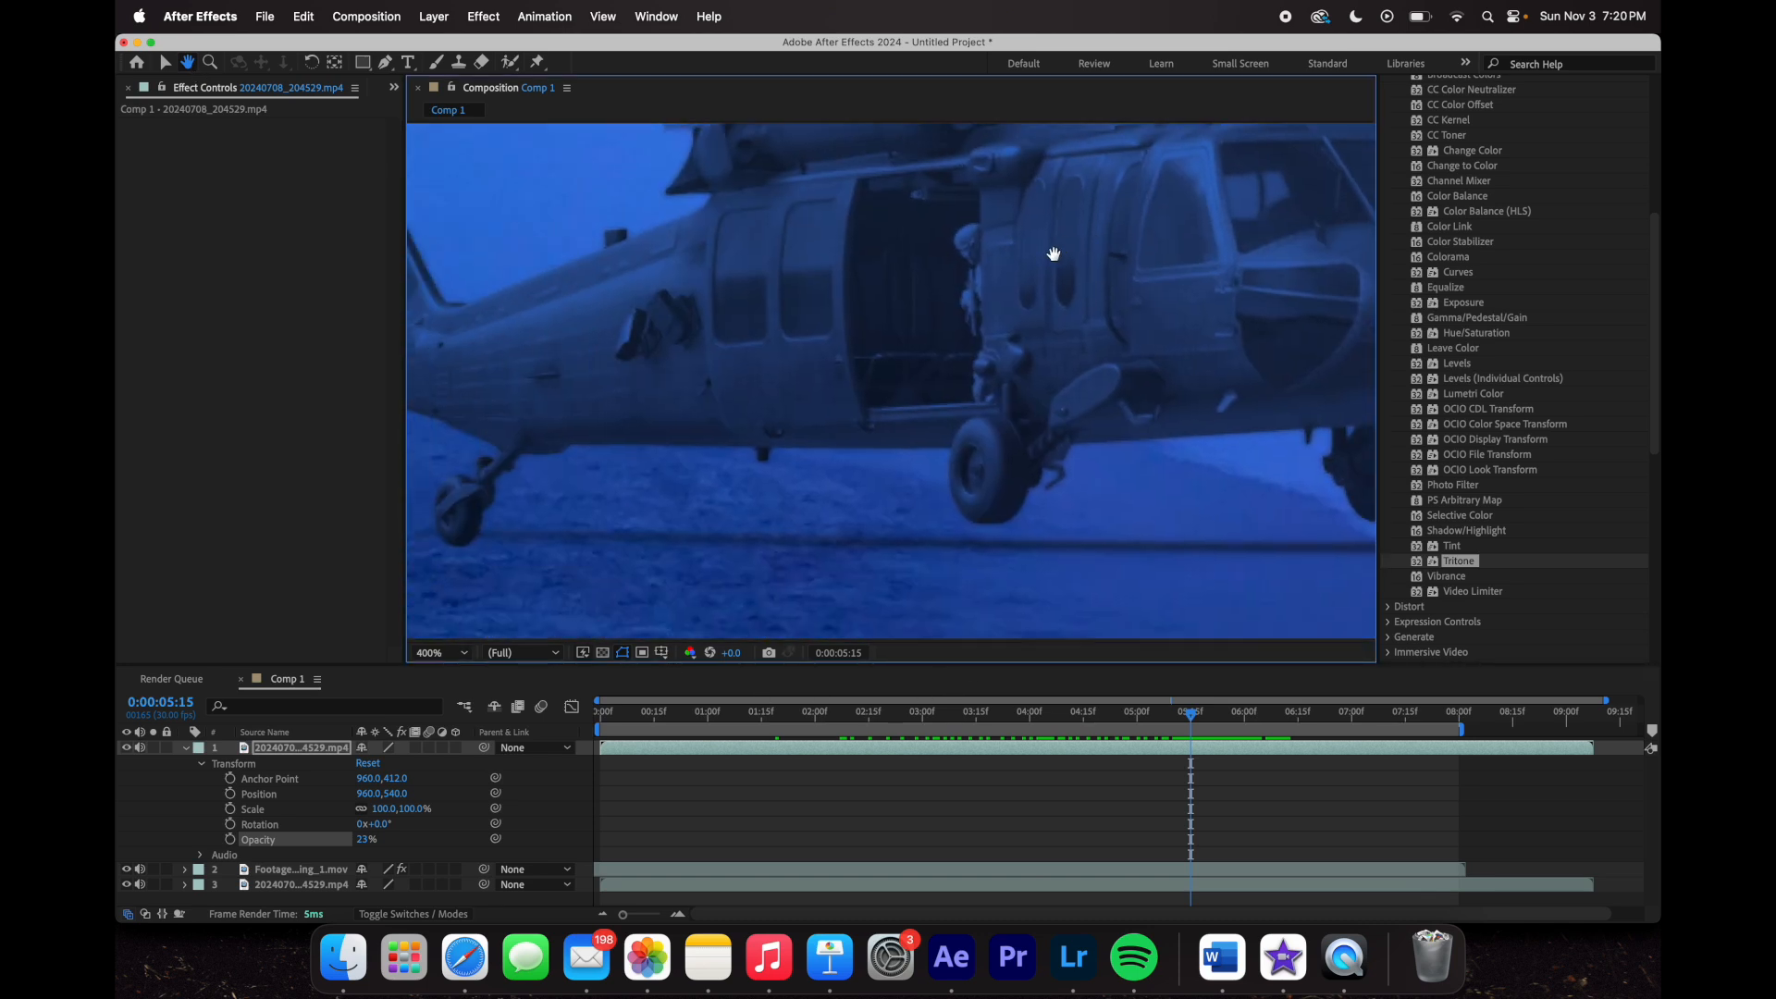
drag(856, 349, 933, 349)
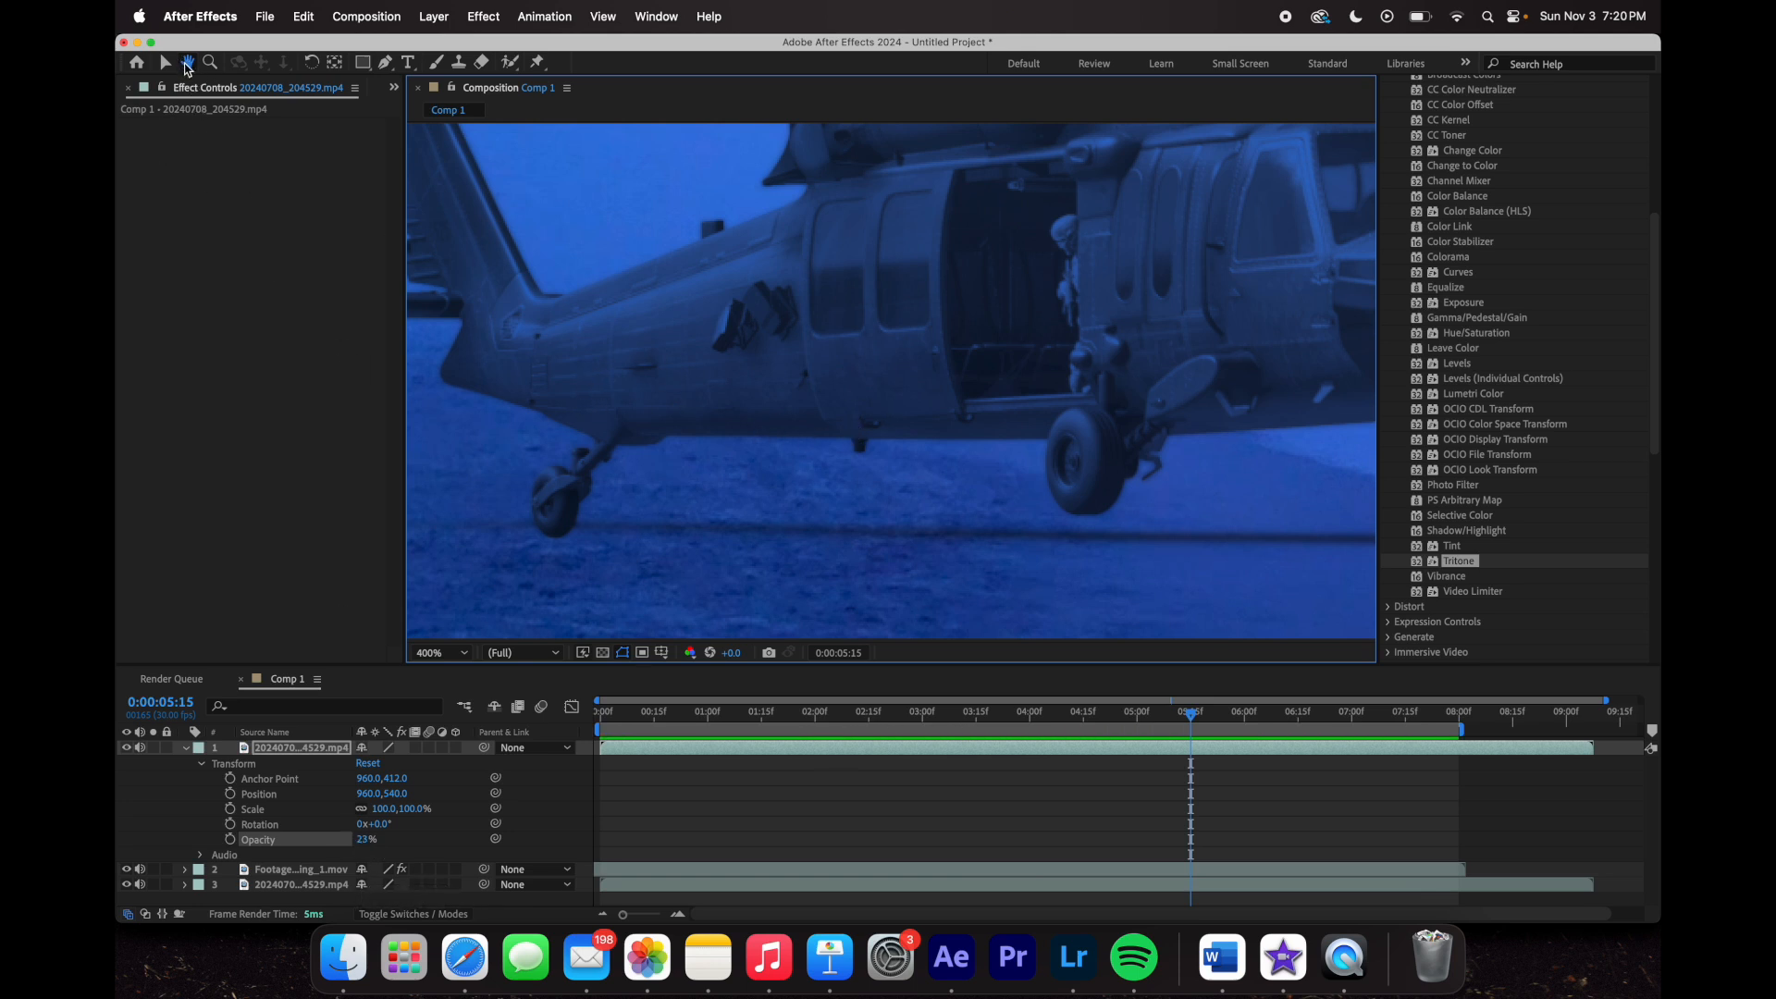
click(167, 63)
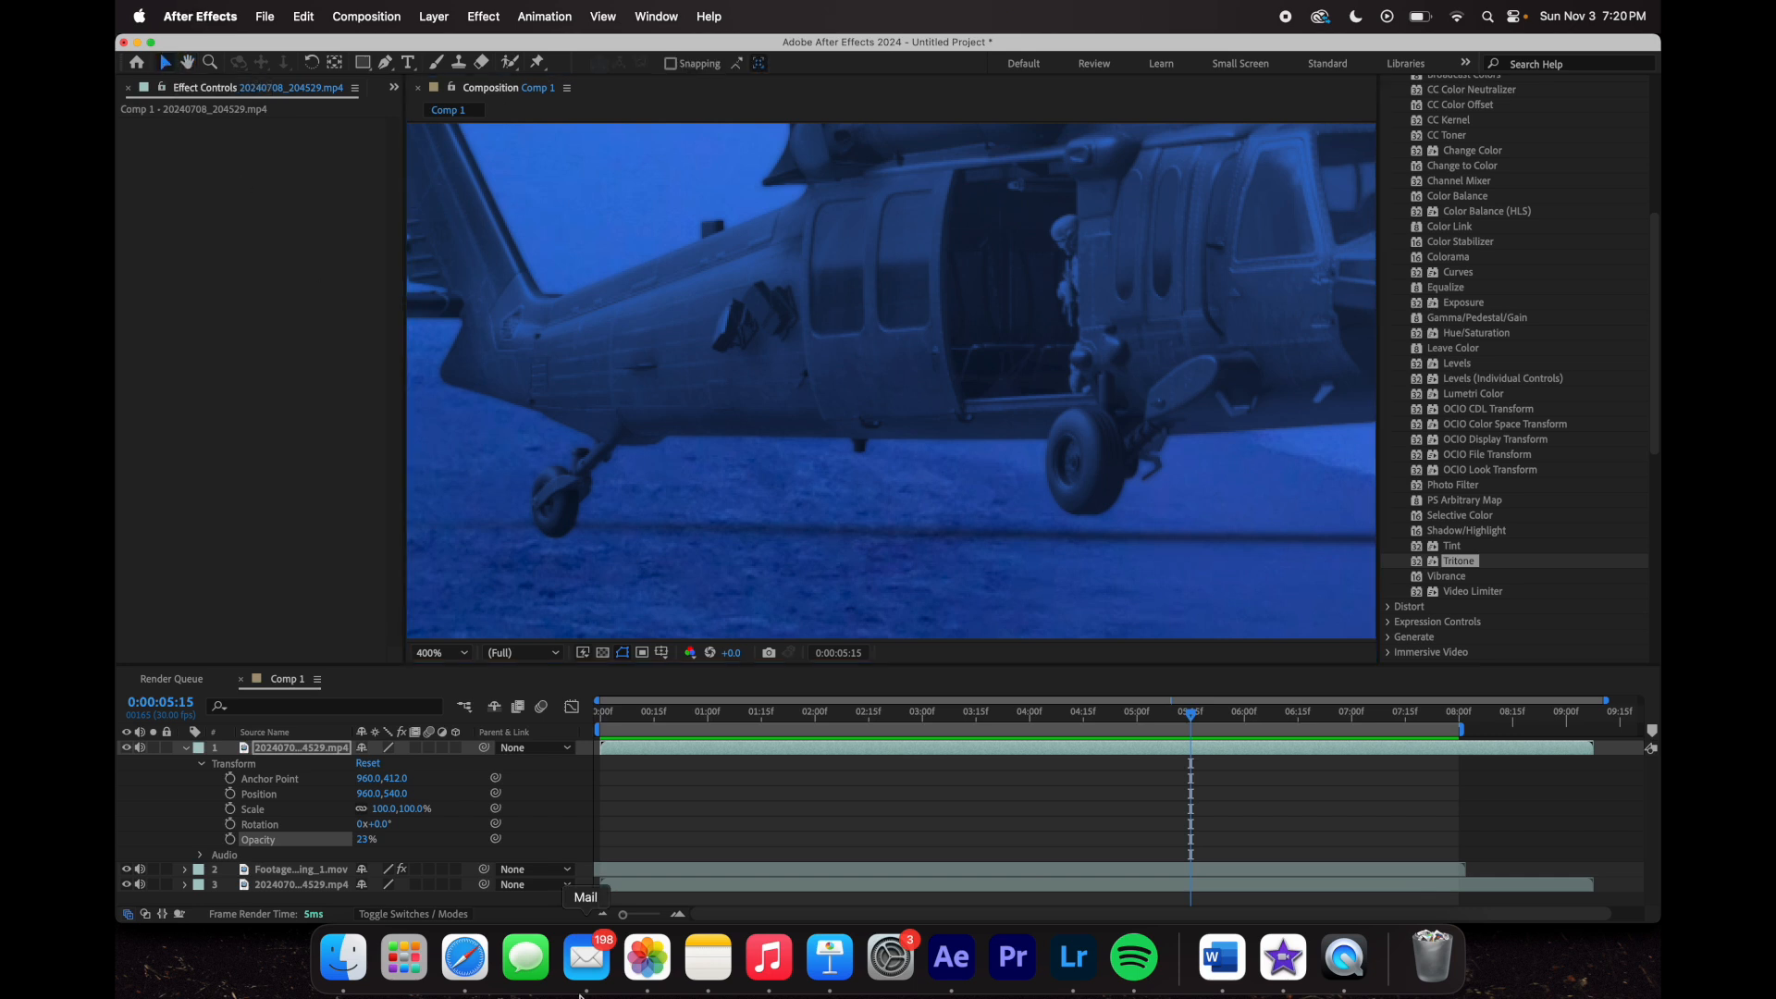
- Compare overlay opacities, settle on 24%, and fit the whole frame back in view
drag(361, 839, 407, 843)
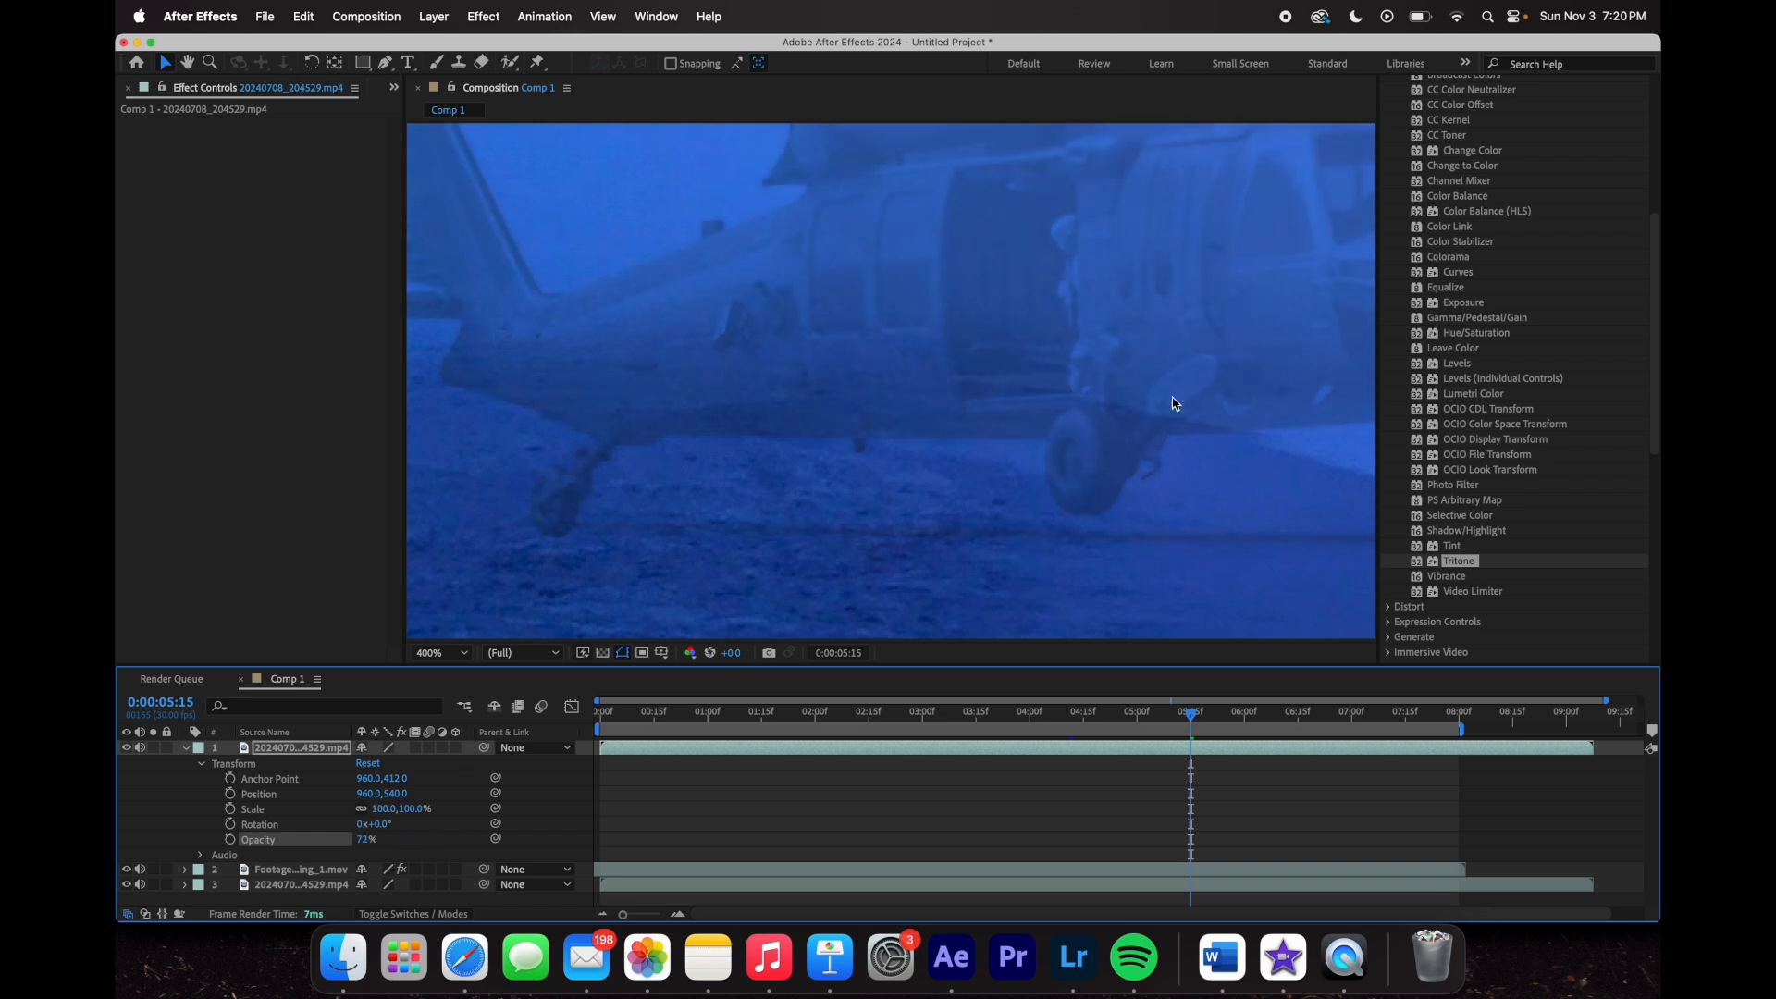
drag(367, 840, 326, 839)
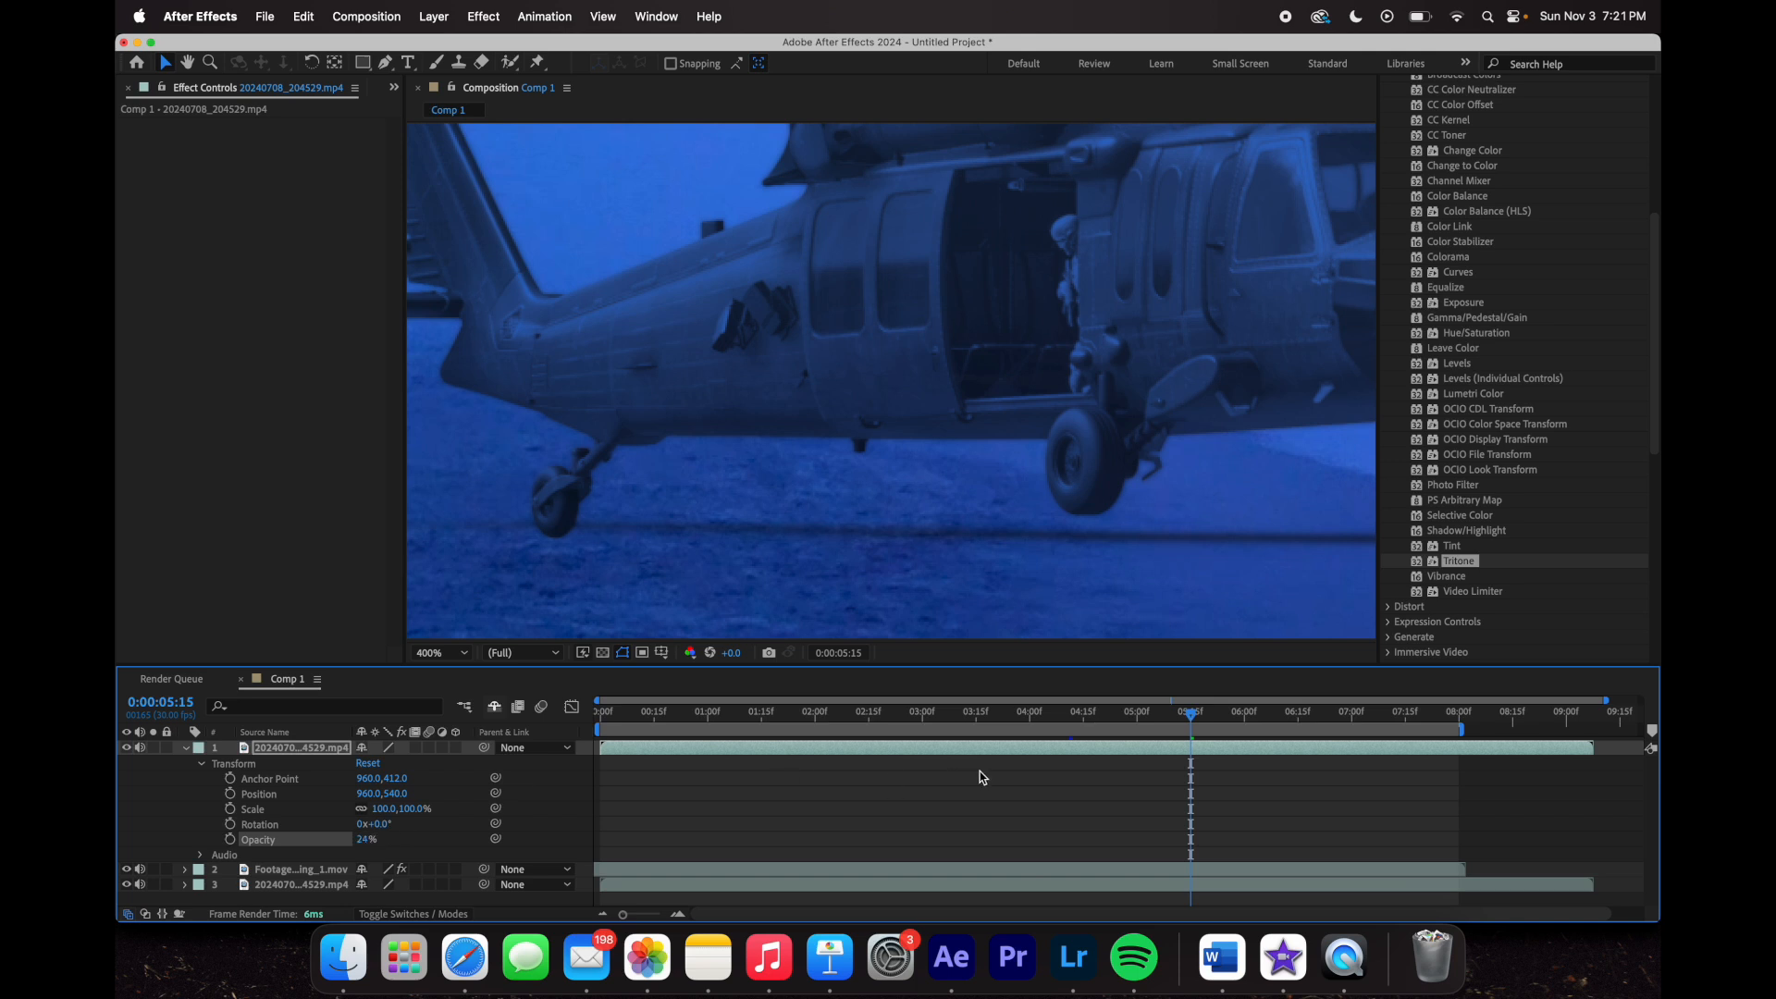
drag(366, 839, 288, 850)
click(433, 653)
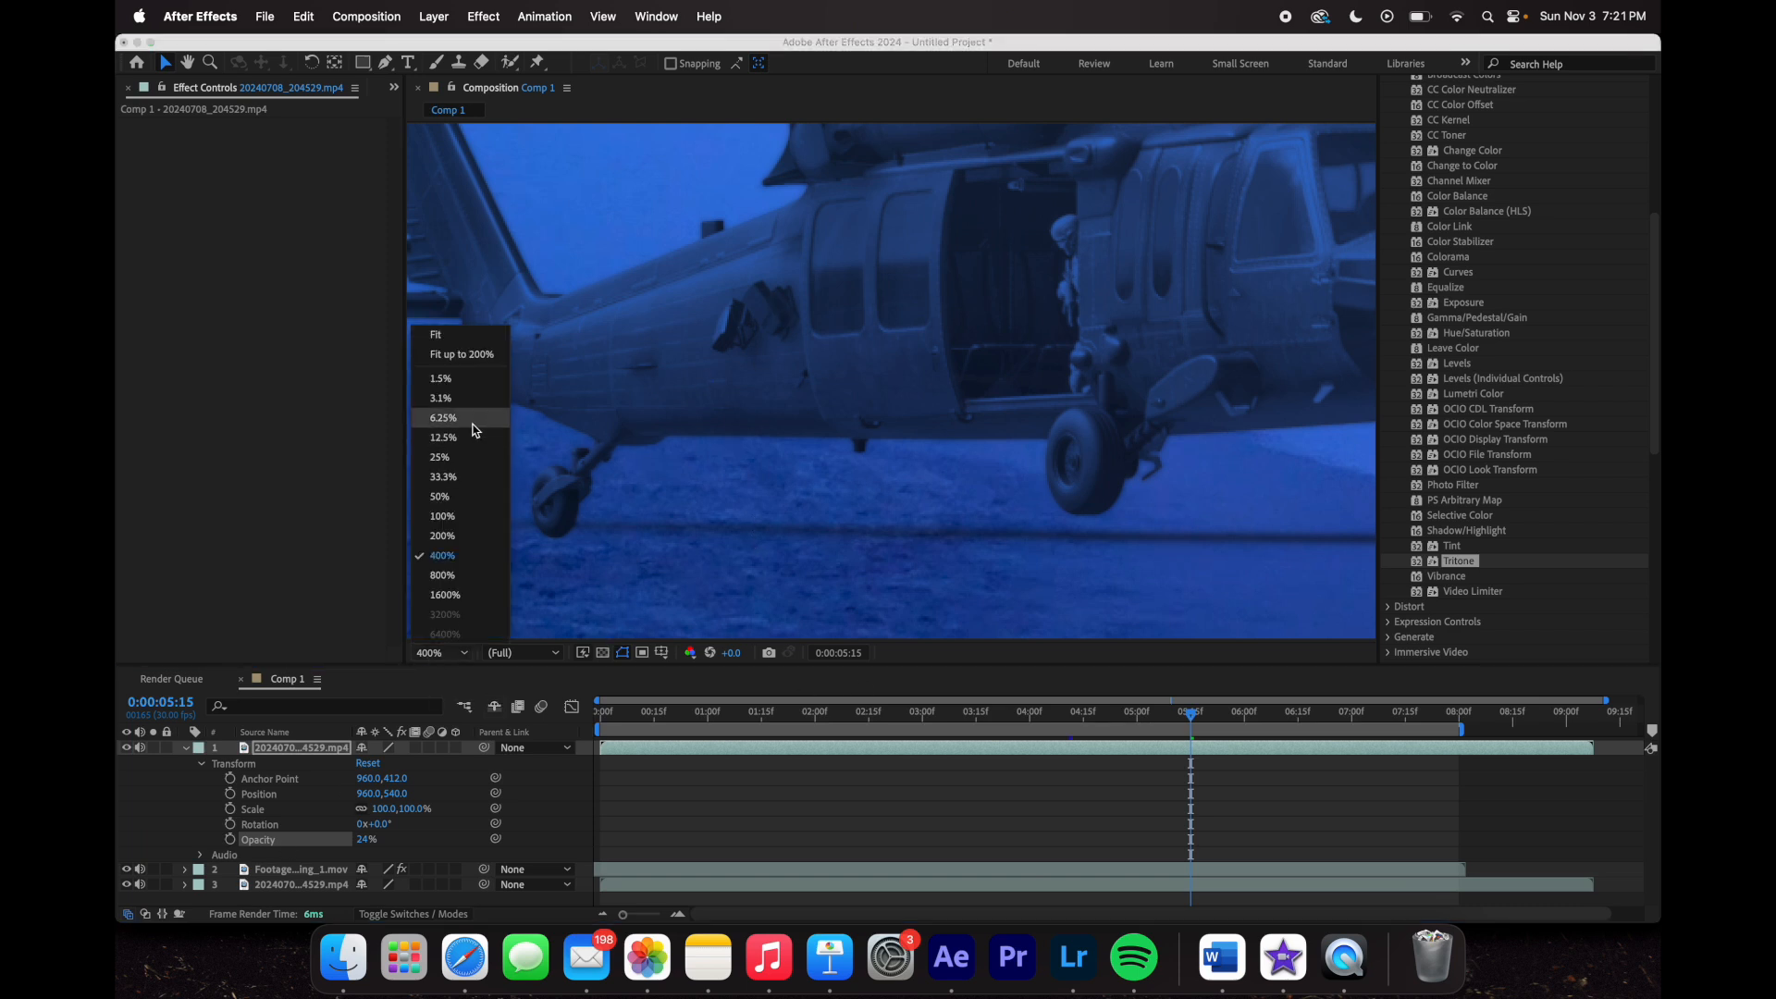
click(463, 335)
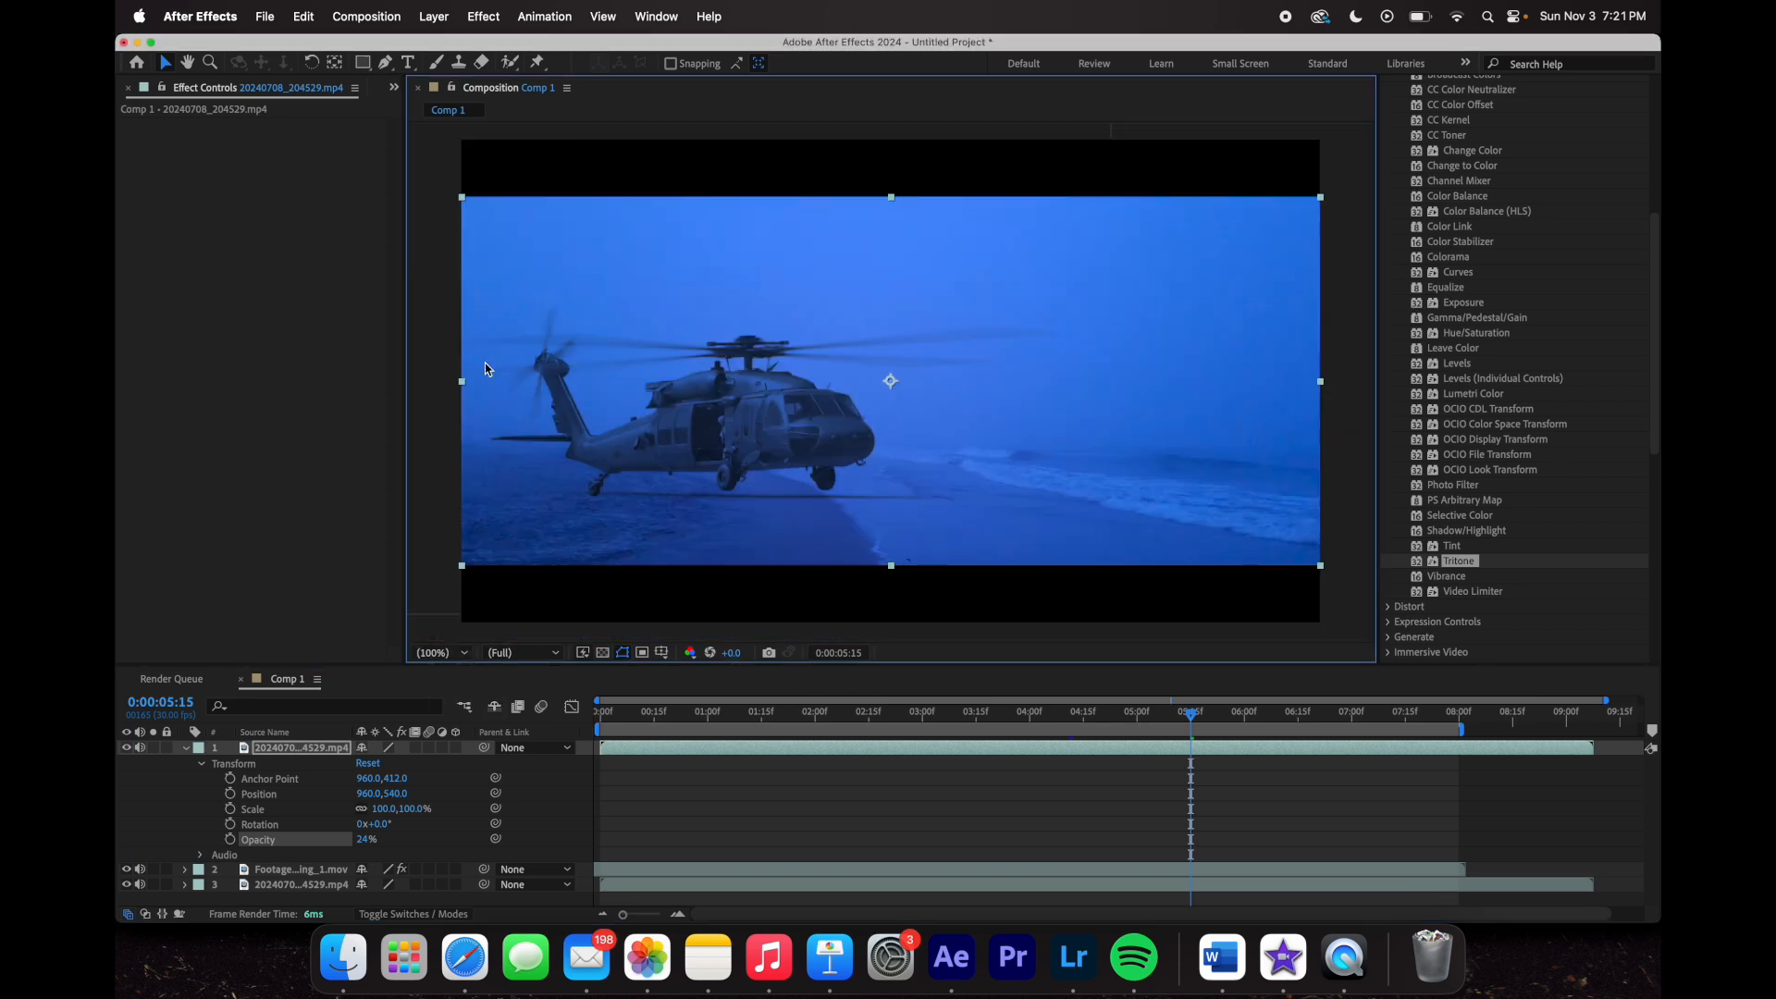
click(437, 622)
drag(1190, 713, 980, 713)
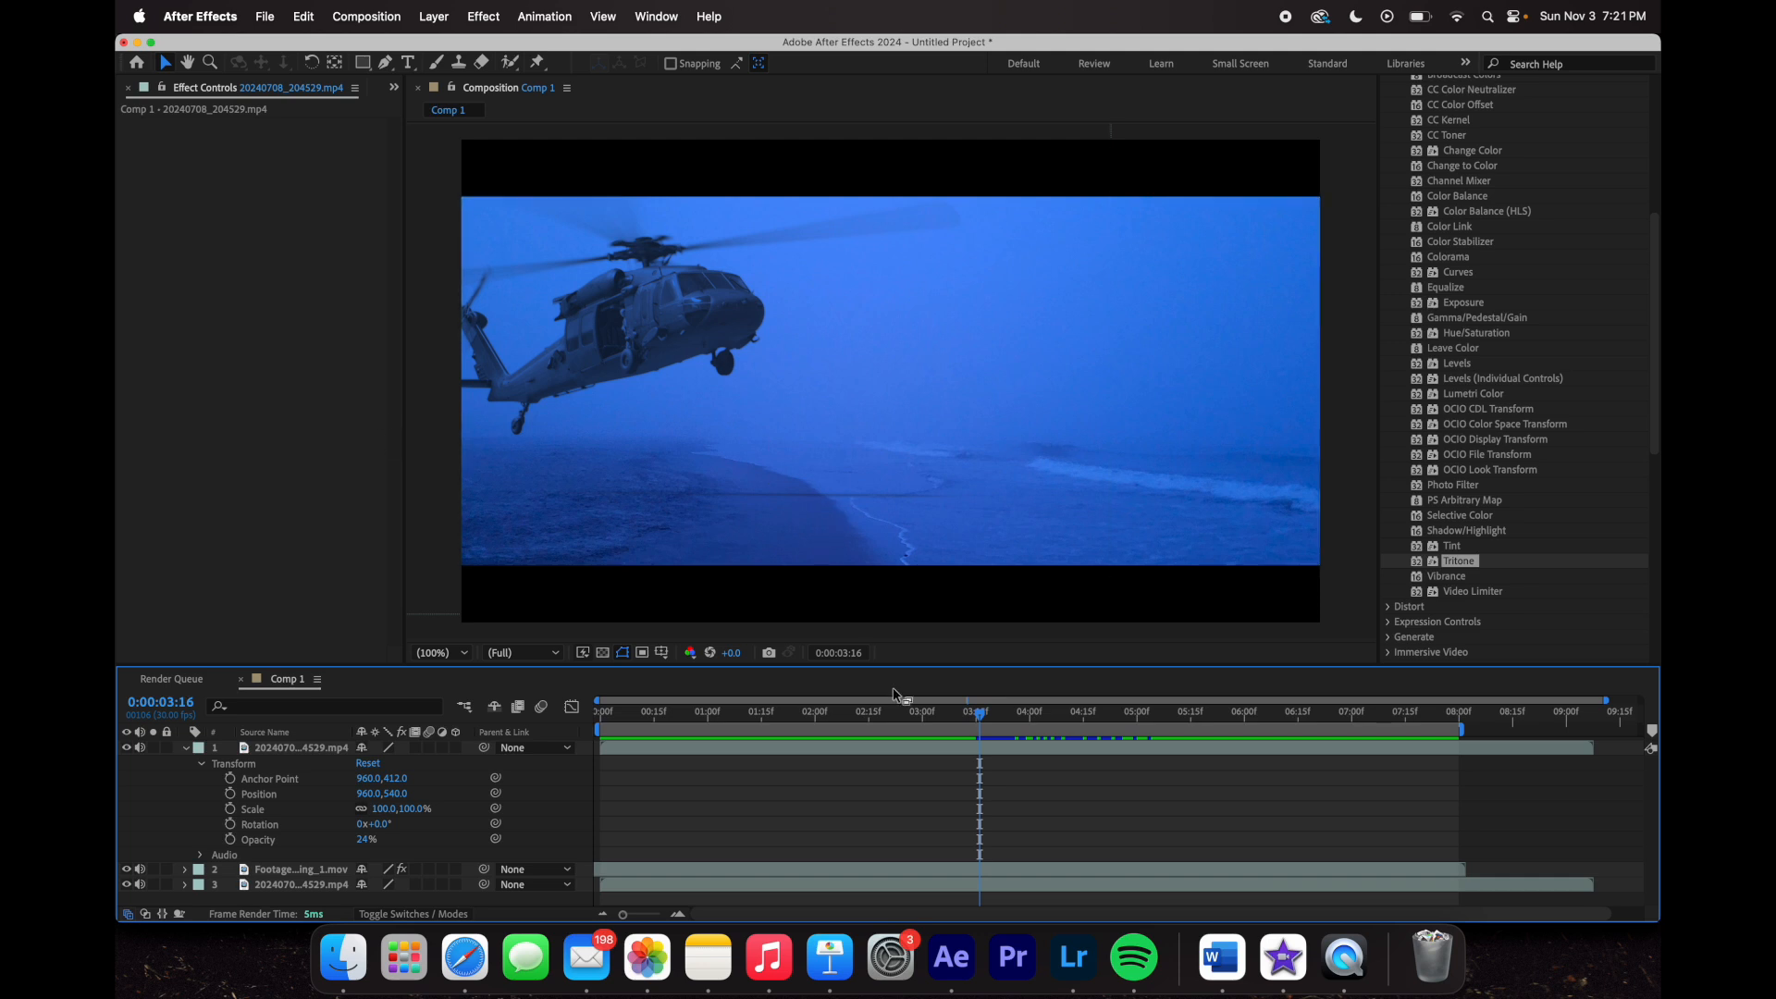
mouse_move(978, 715)
mouse_down()
mouse_move(1029, 715)
mouse_move(987, 713)
mouse_up()
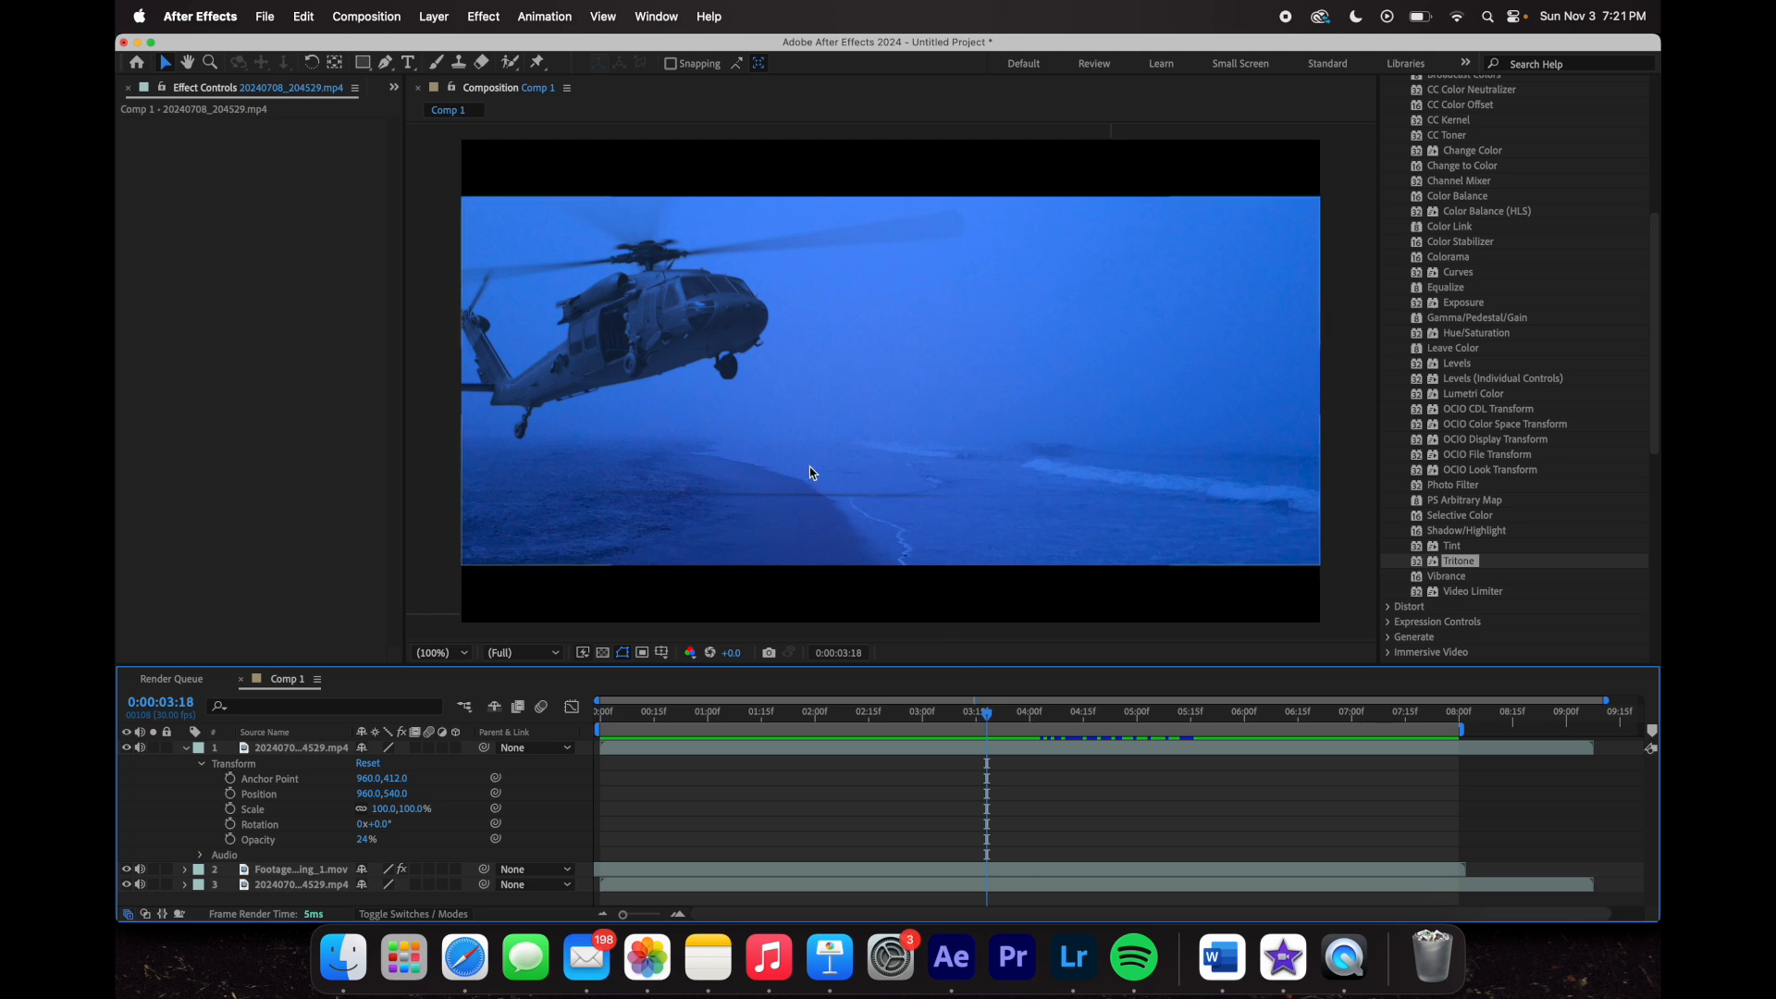
drag(988, 712, 1140, 774)
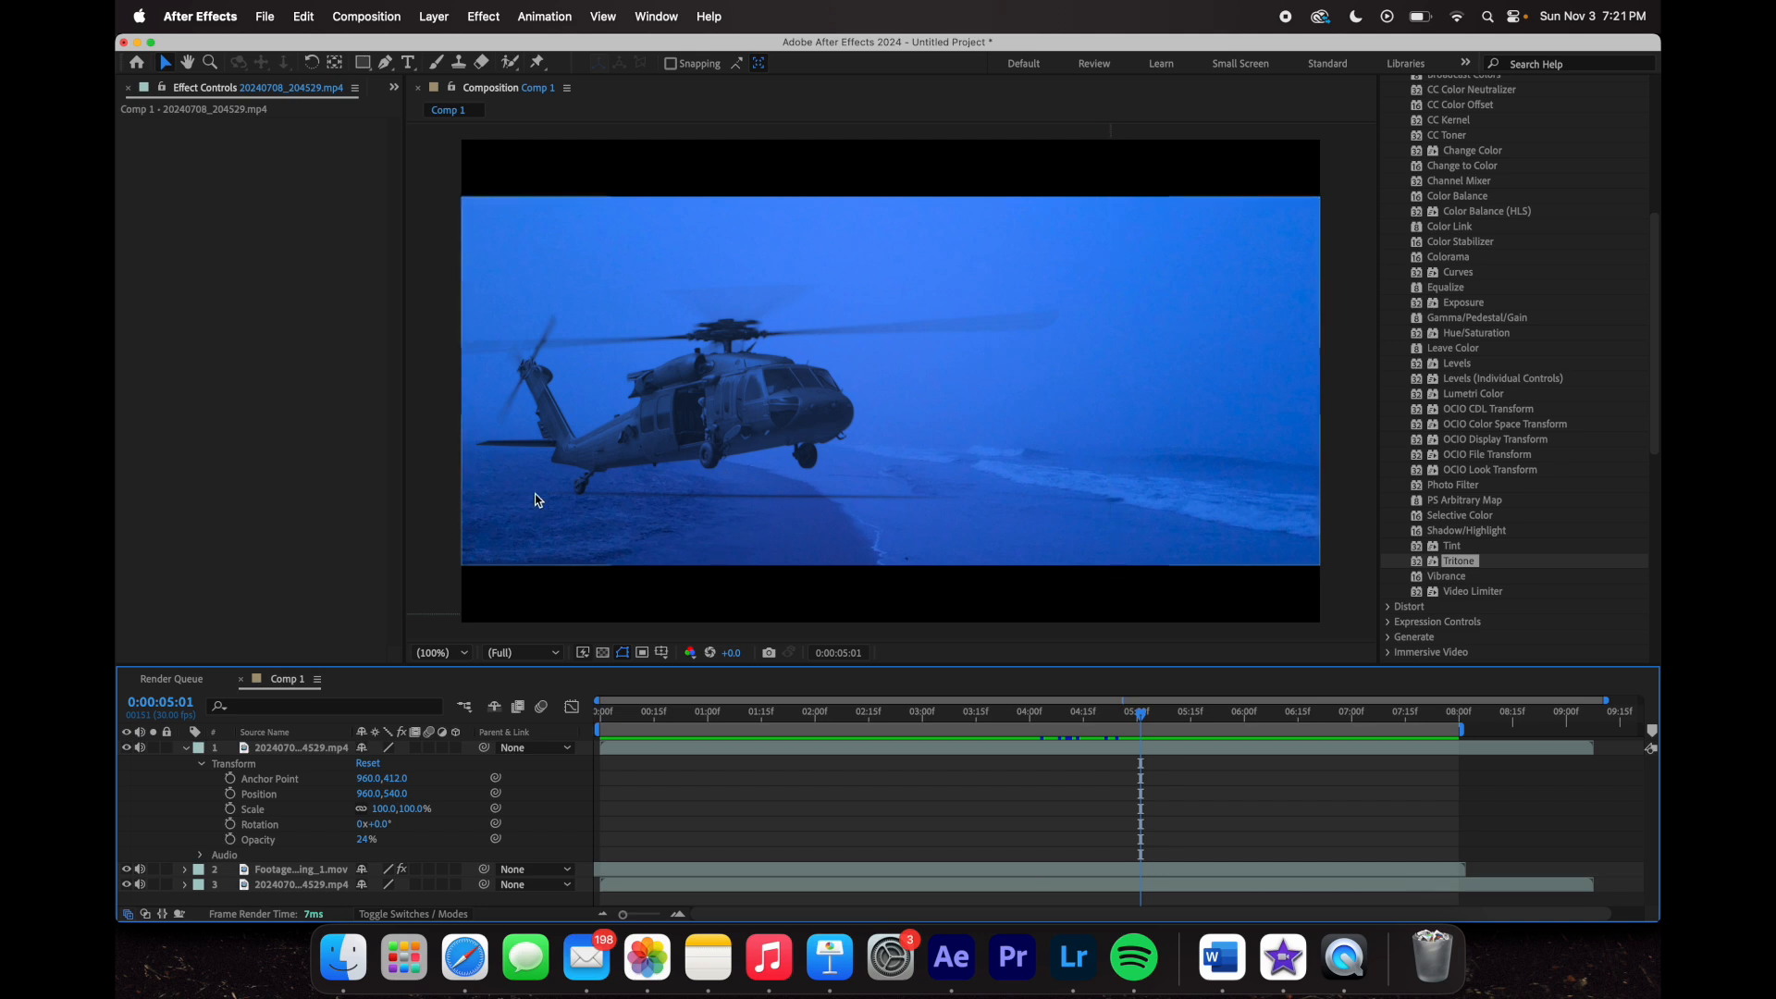
click(1087, 712)
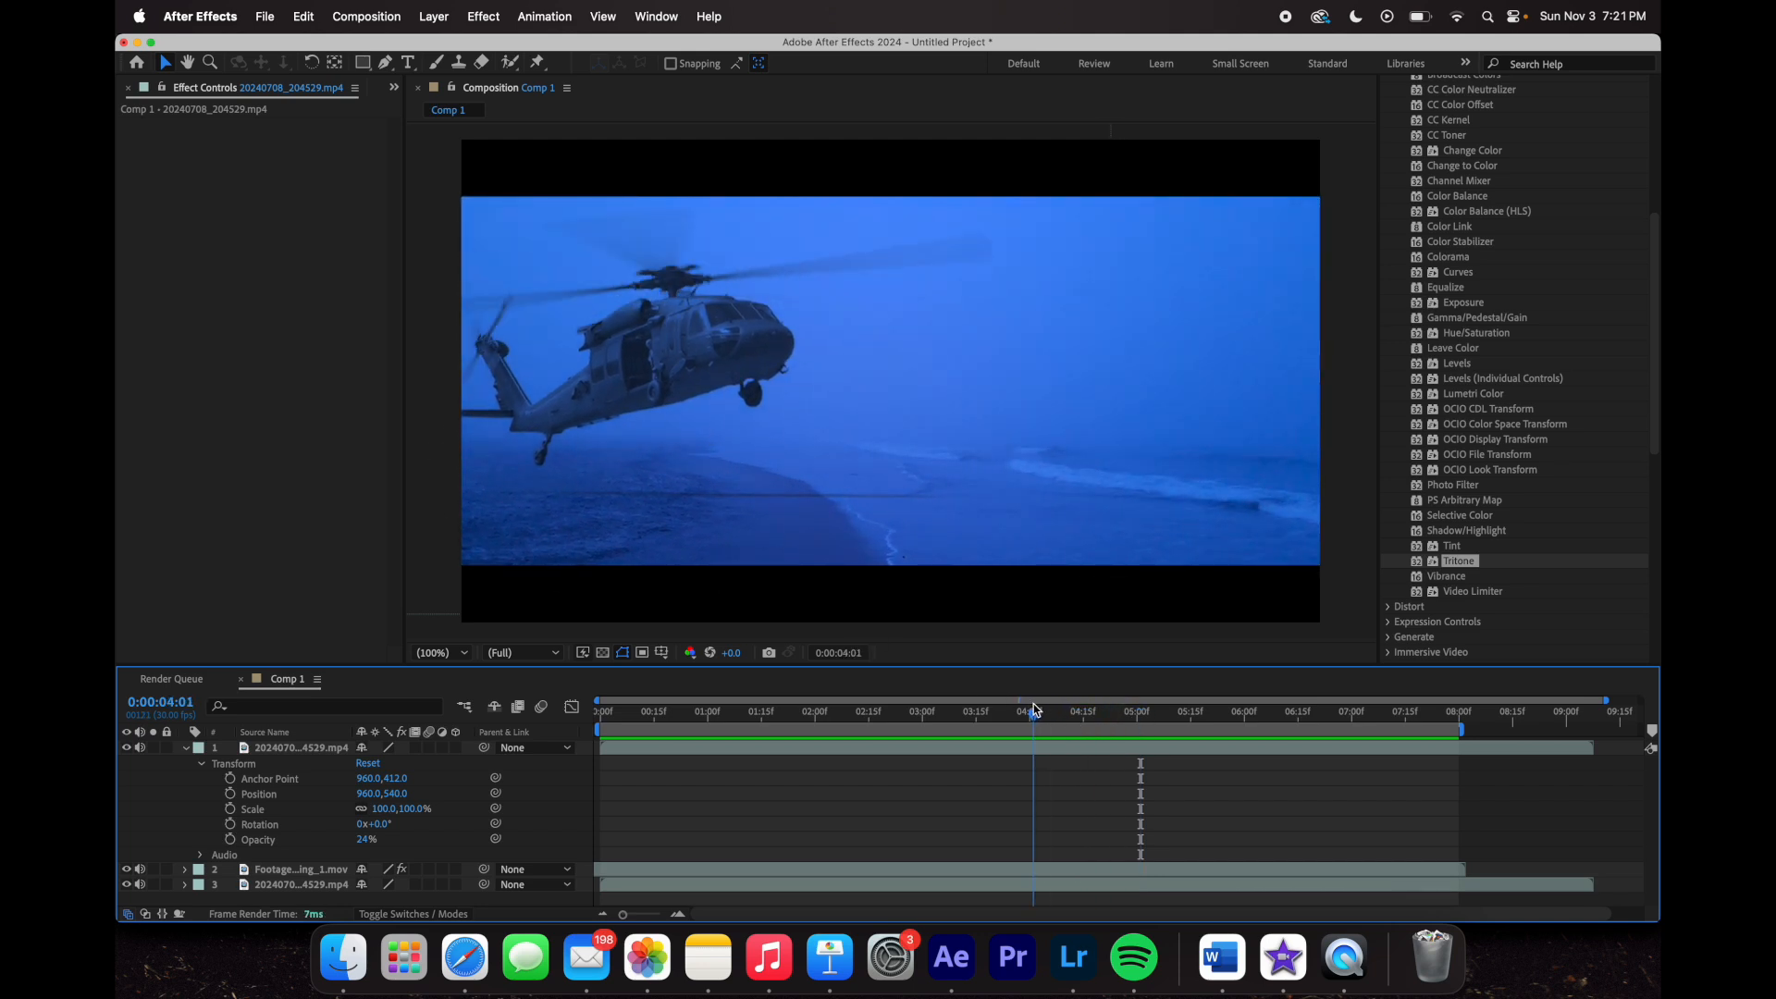
drag(1087, 712, 1049, 762)
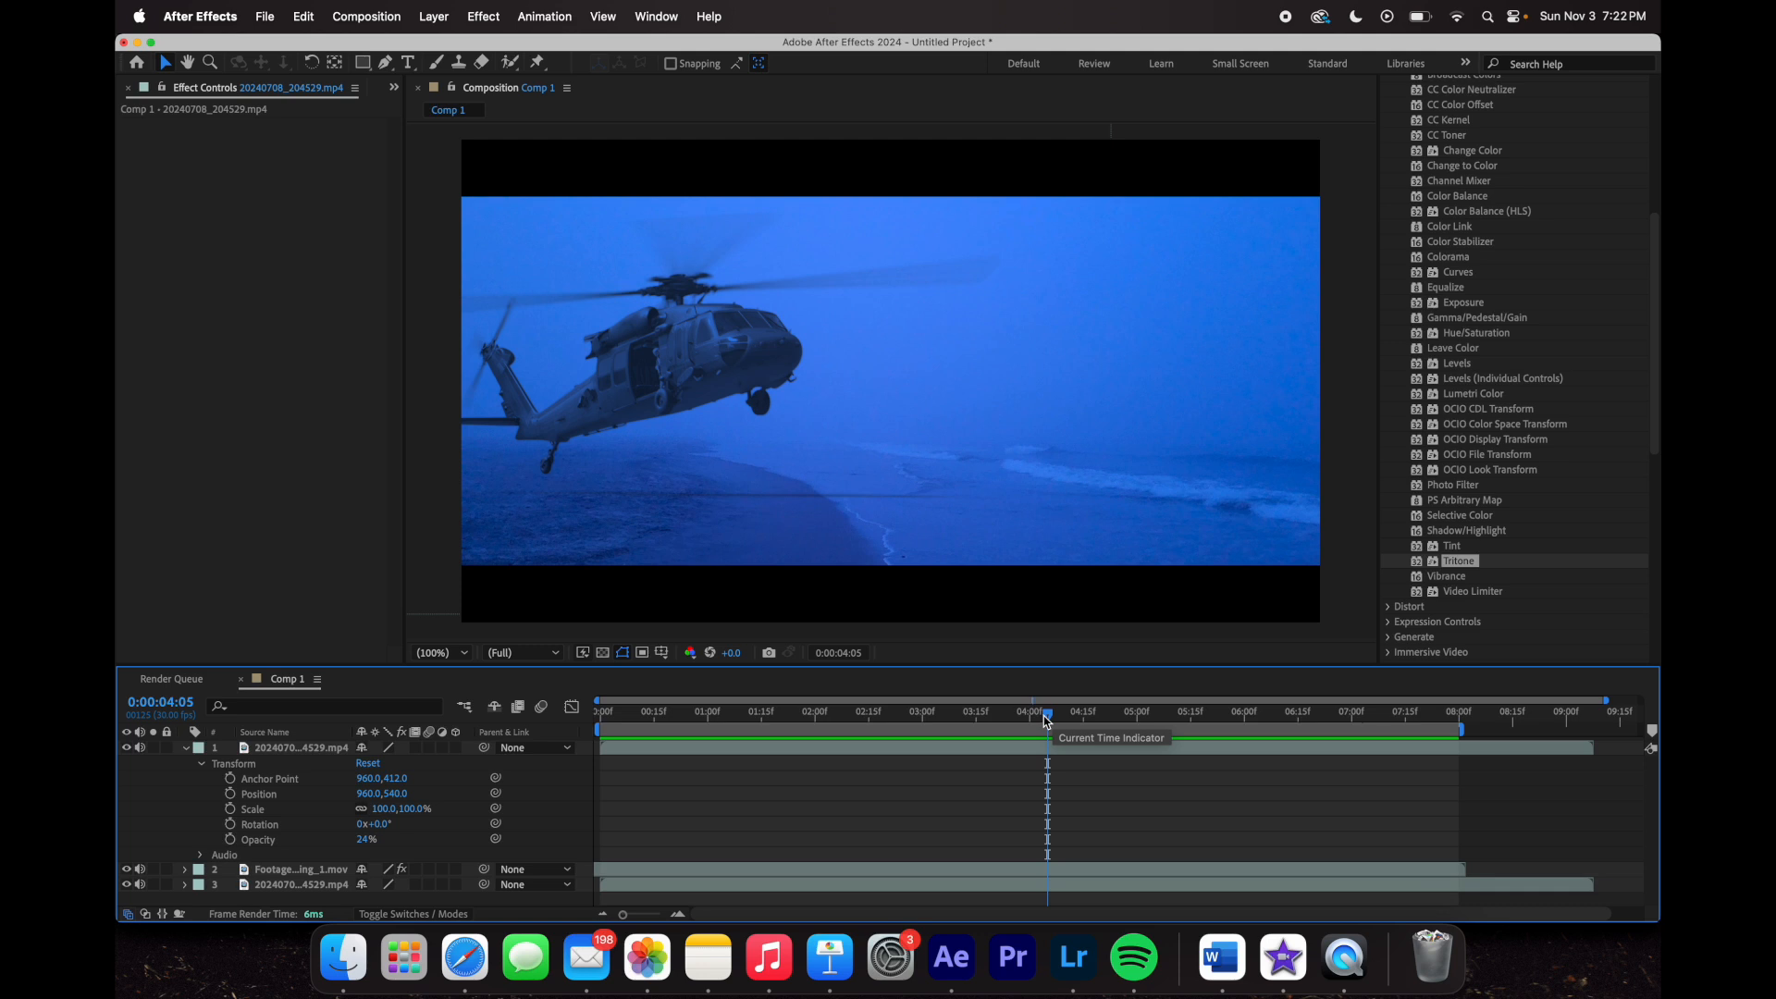
mouse_move(1044, 716)
mouse_down()
mouse_move(1029, 712)
mouse_move(1048, 714)
mouse_up()
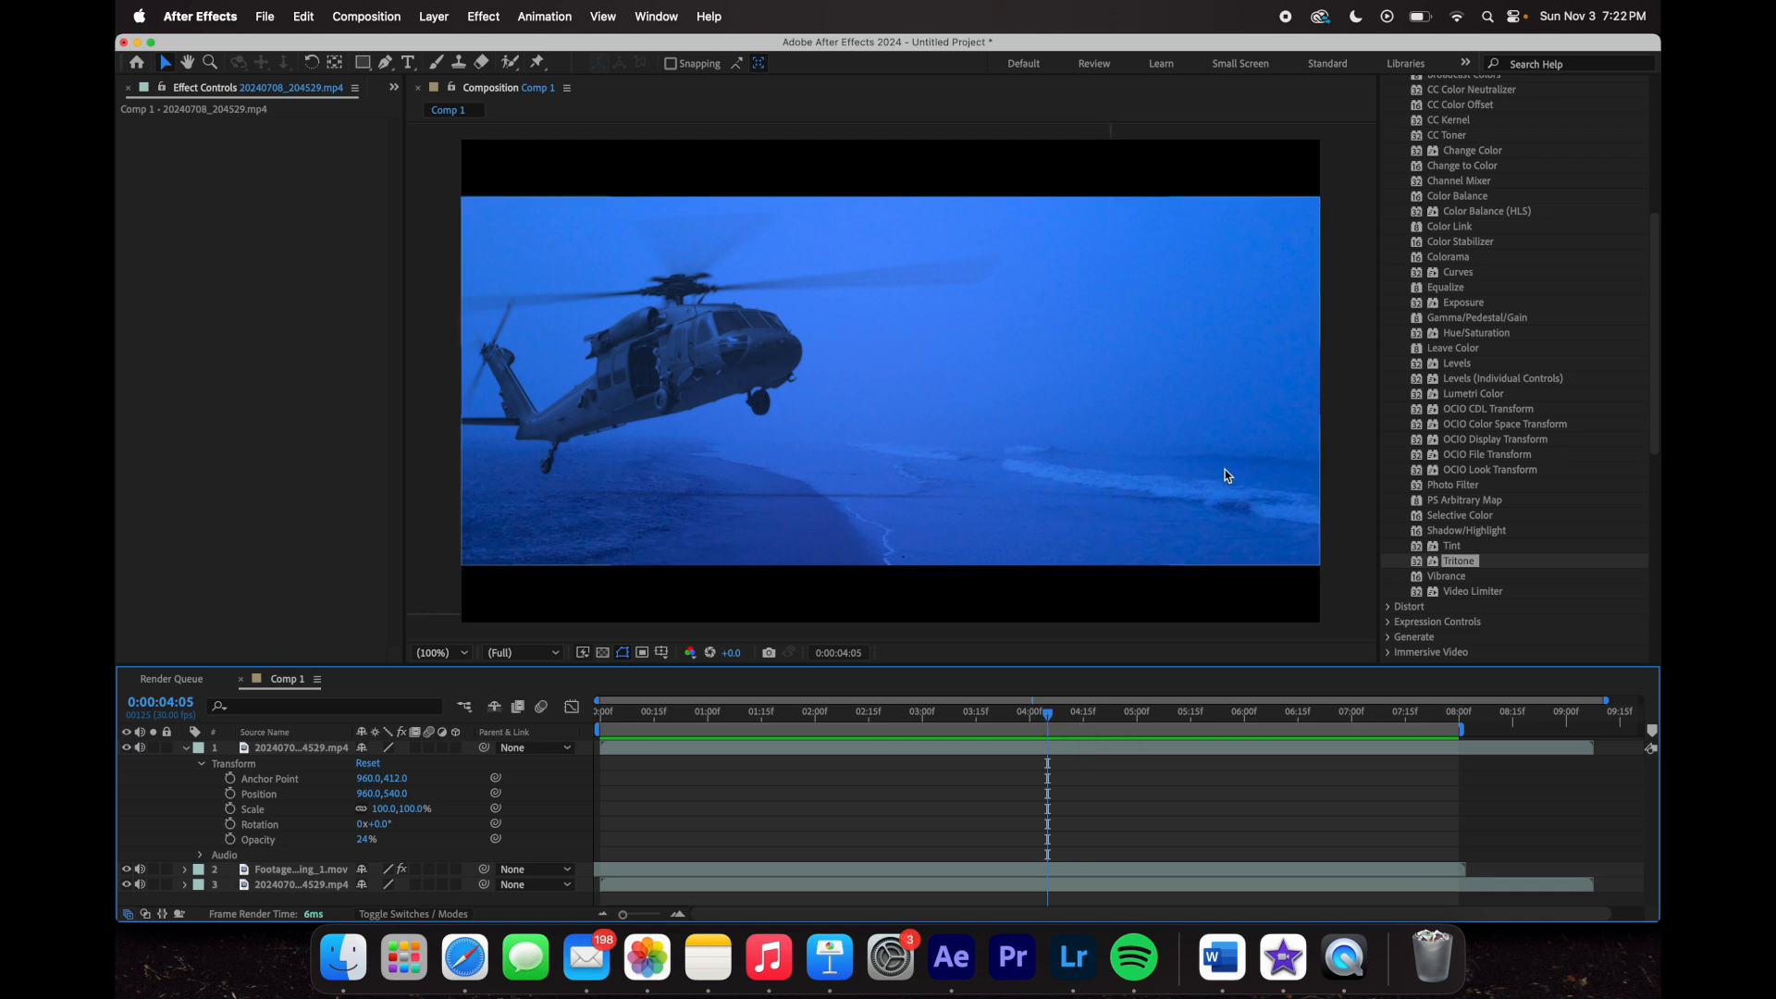
- Collapse layer 1, move to 0:00:02:16, then select layer 1 and reveal its Transform properties
click(186, 748)
drag(1048, 722, 729, 712)
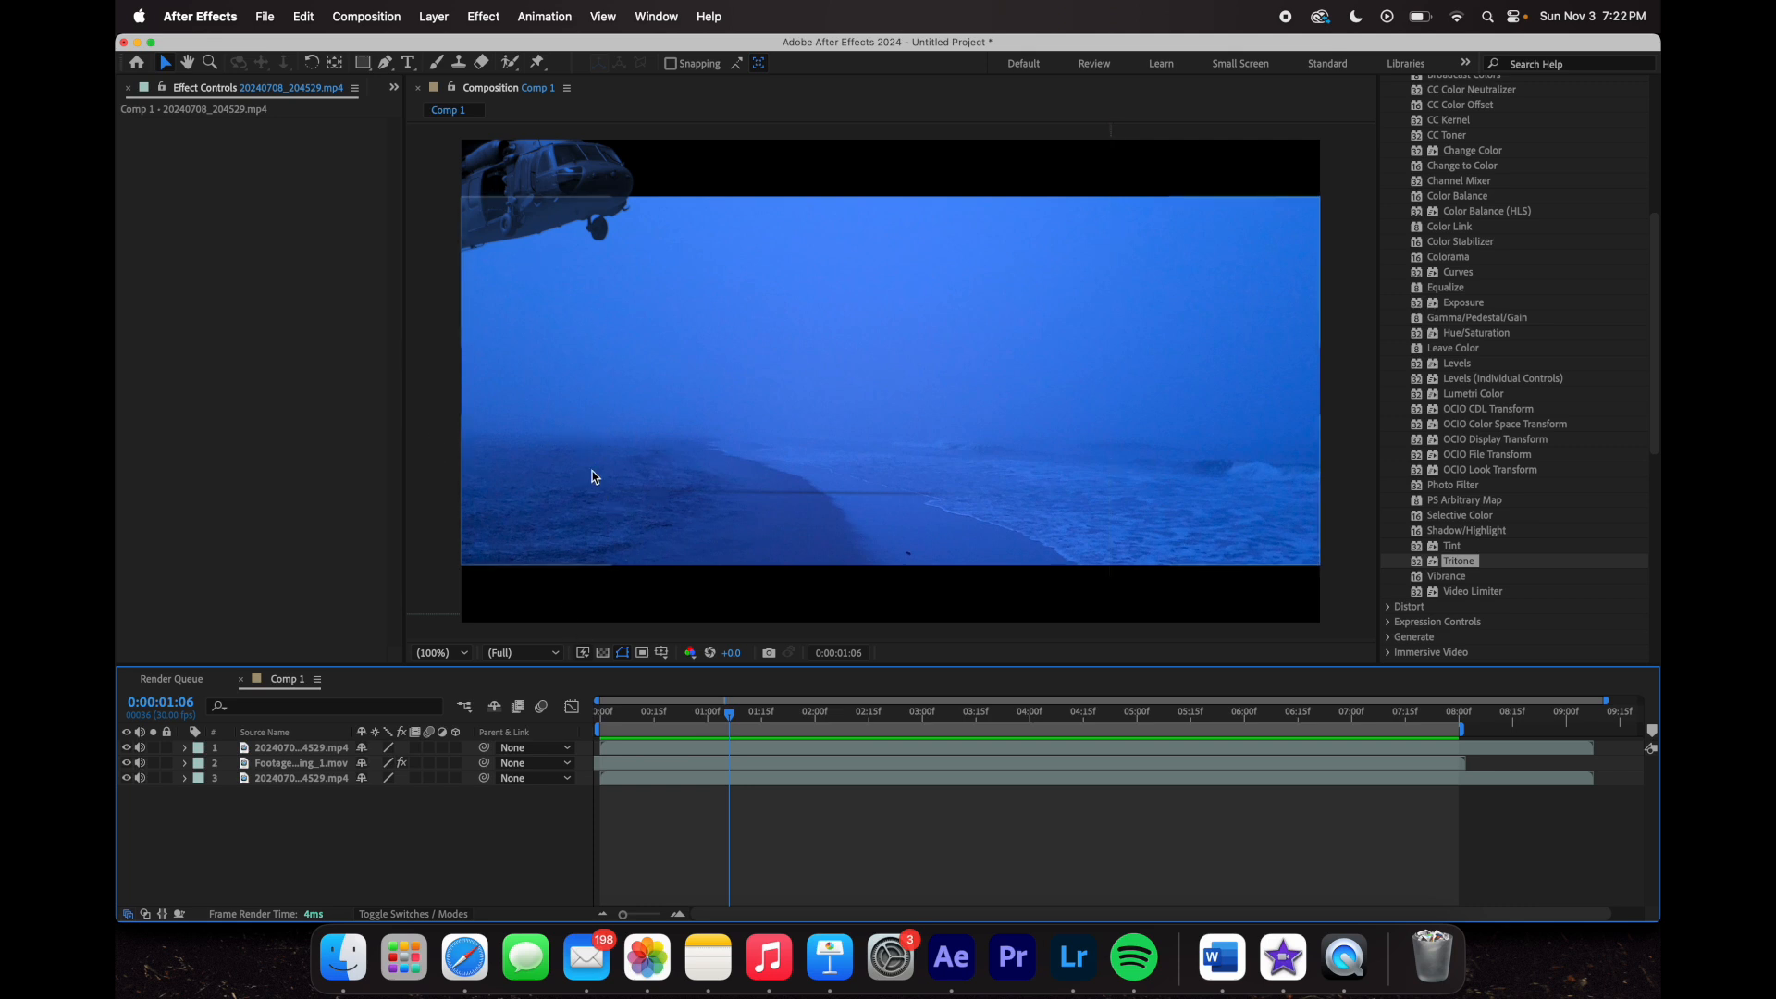
drag(730, 712, 872, 715)
click(287, 749)
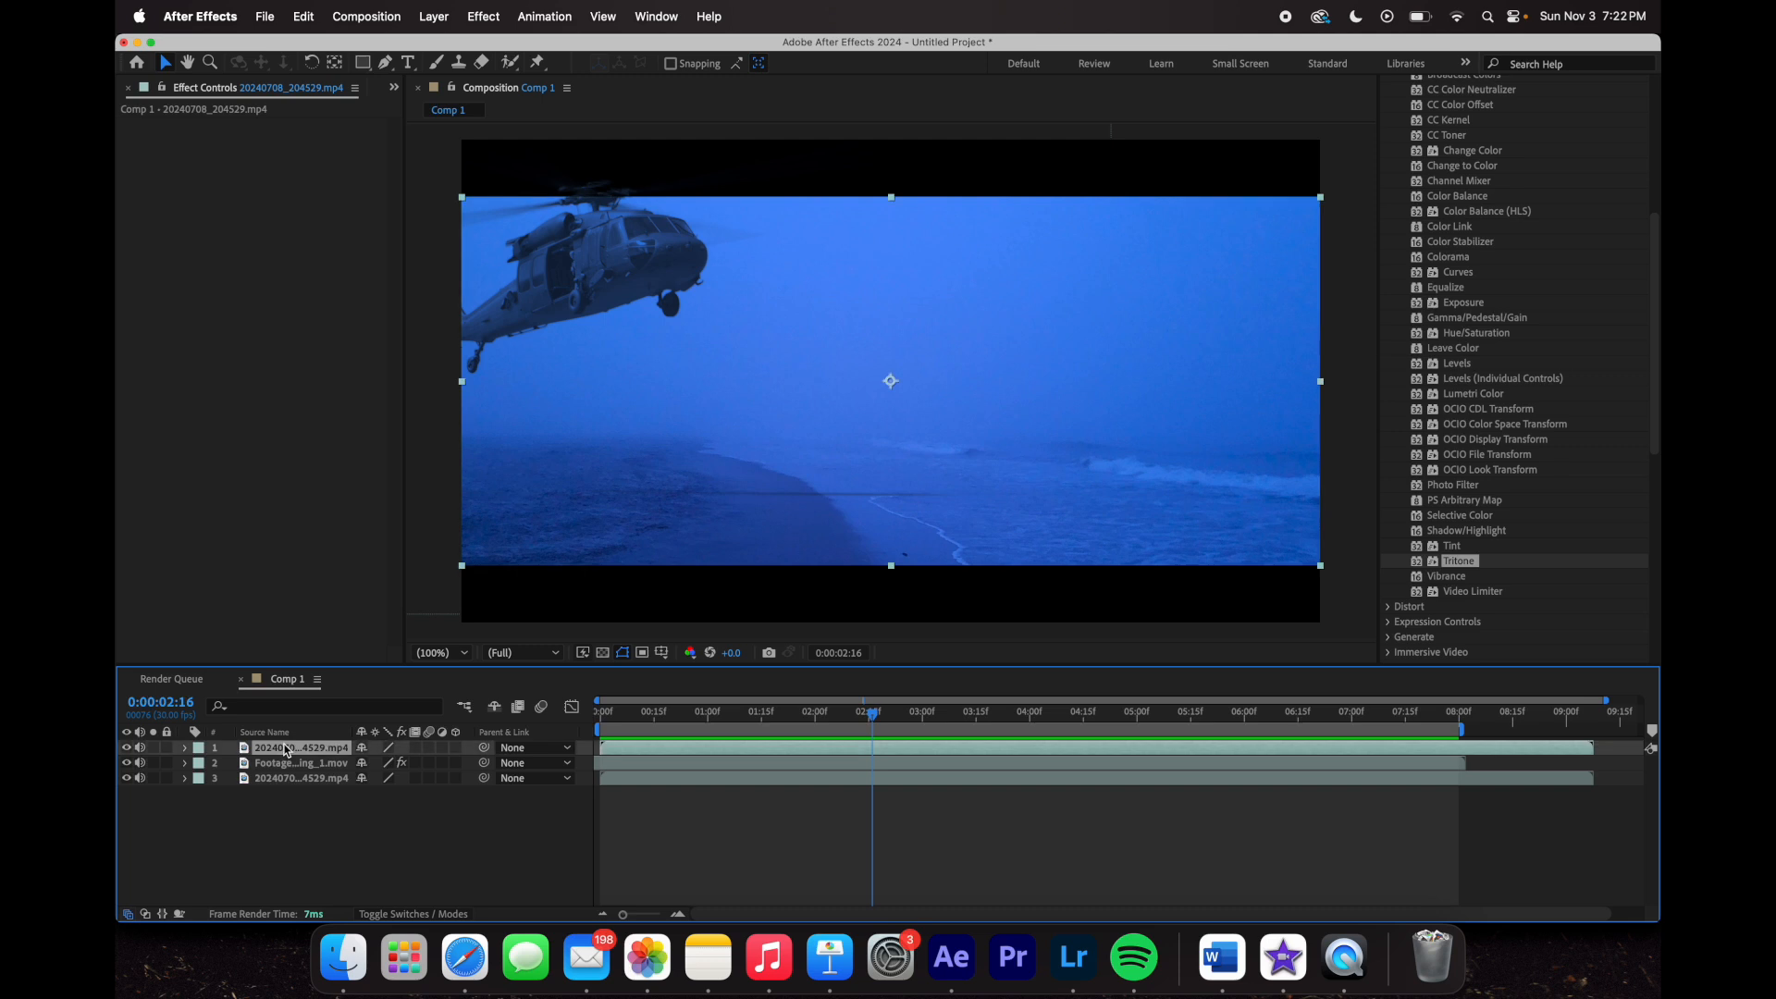
click(185, 750)
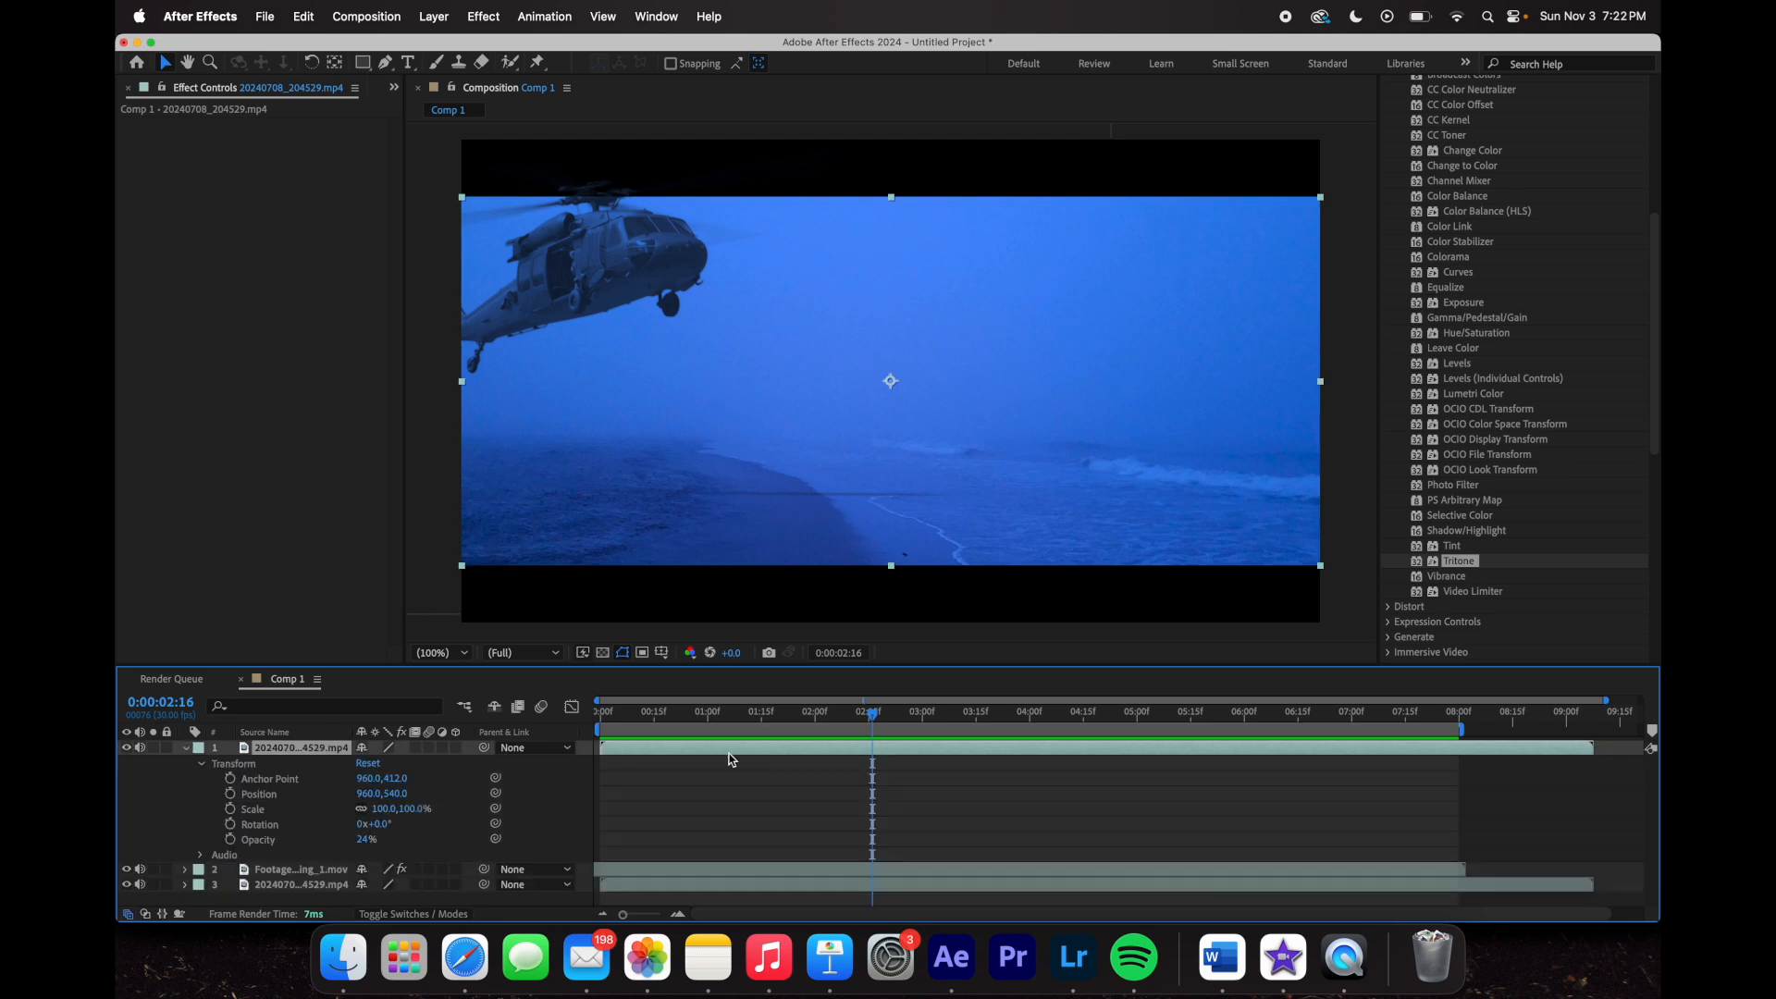
- Set the composition viewer magnification to 50%
click(431, 649)
click(465, 496)
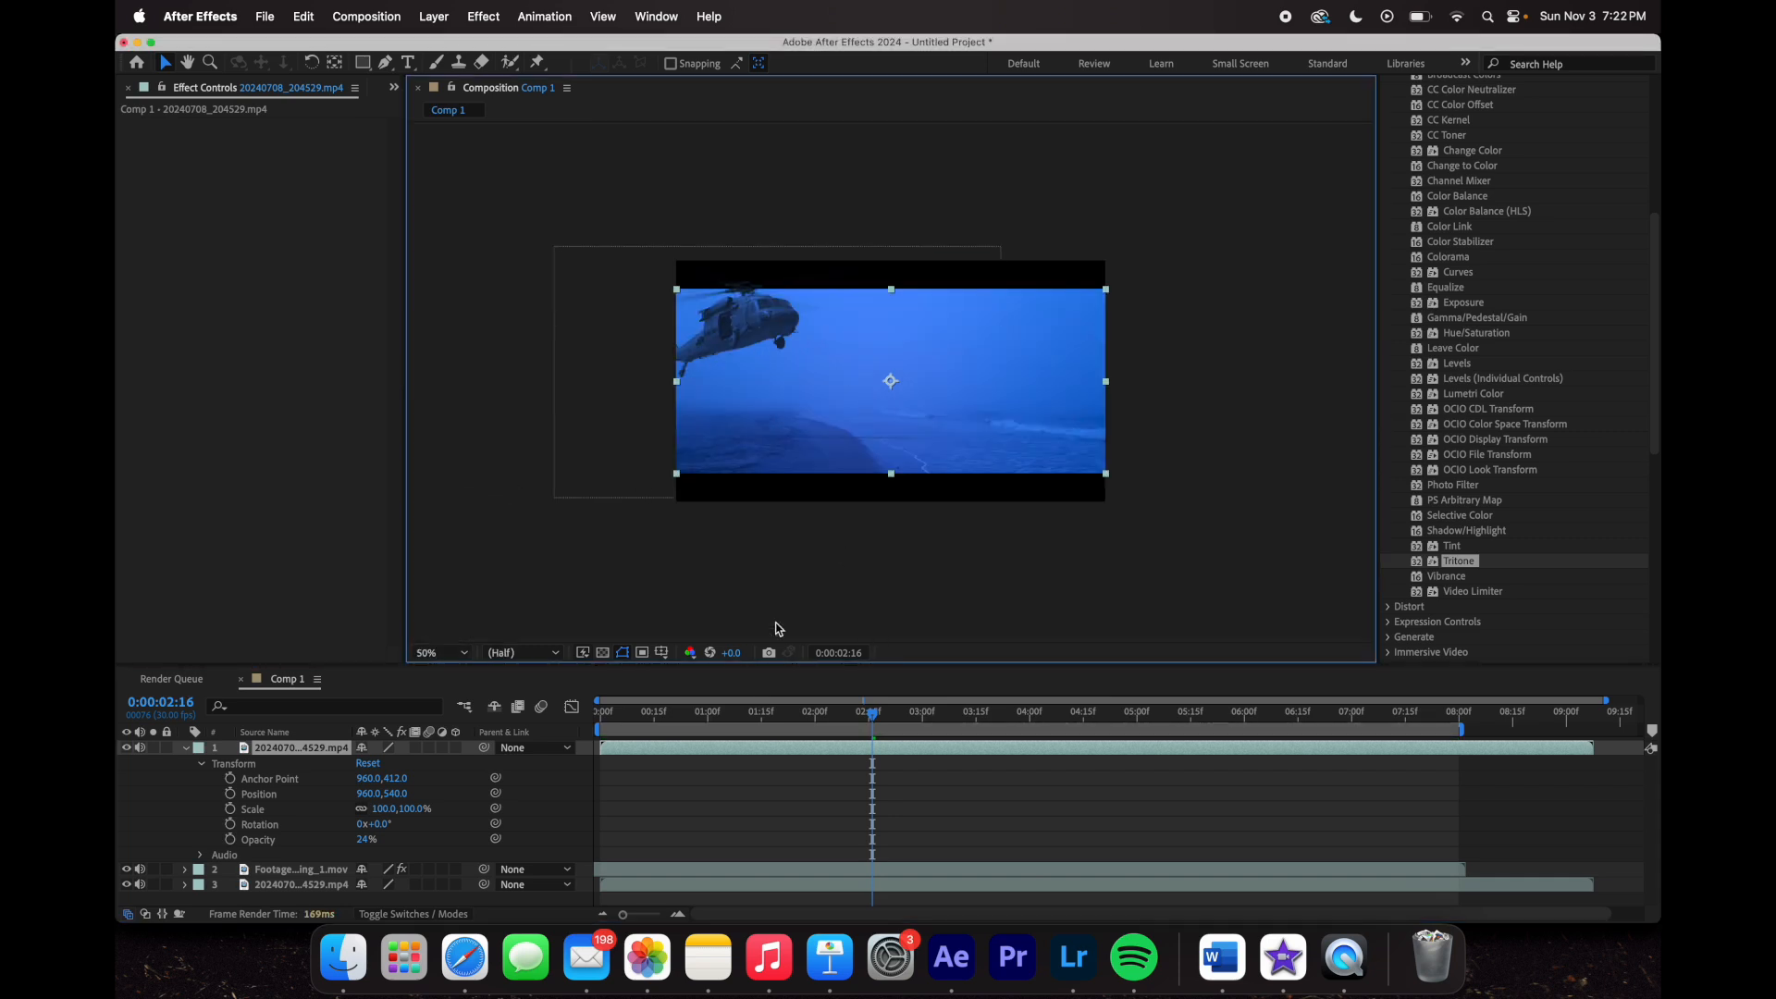
click(313, 740)
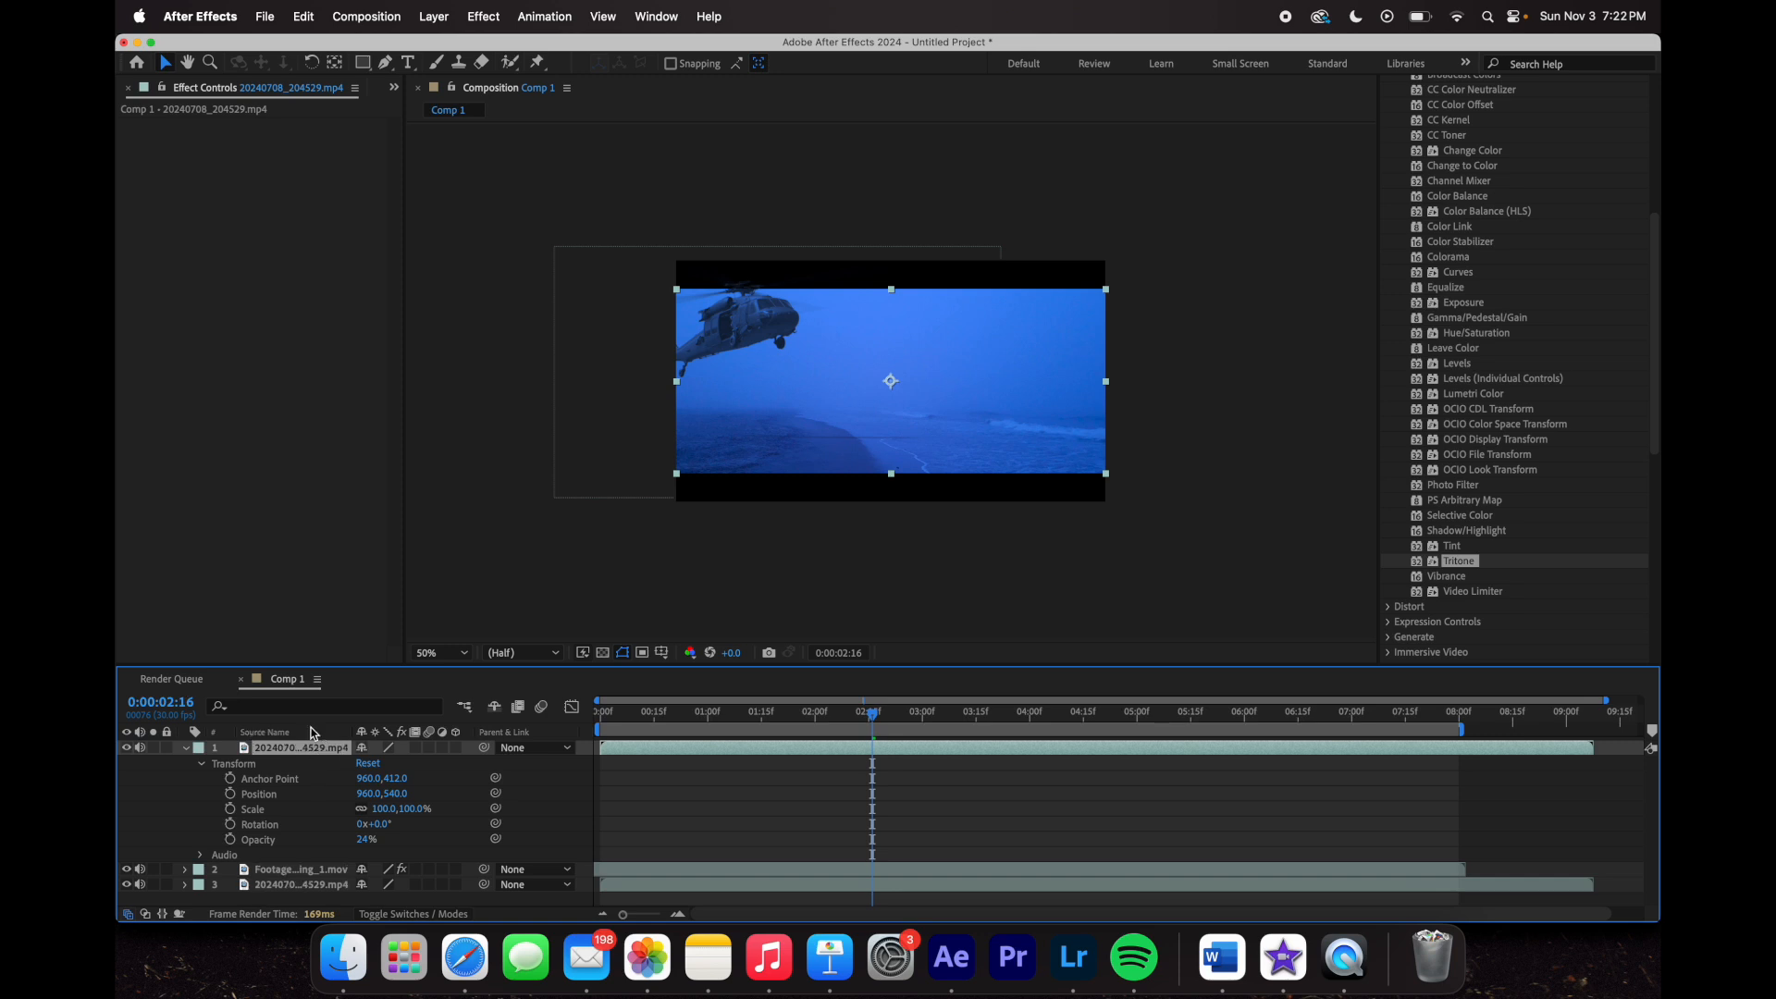
- Draw a closed four-point Pen mask over the sky, from the horizon to past the frame edges
click(386, 63)
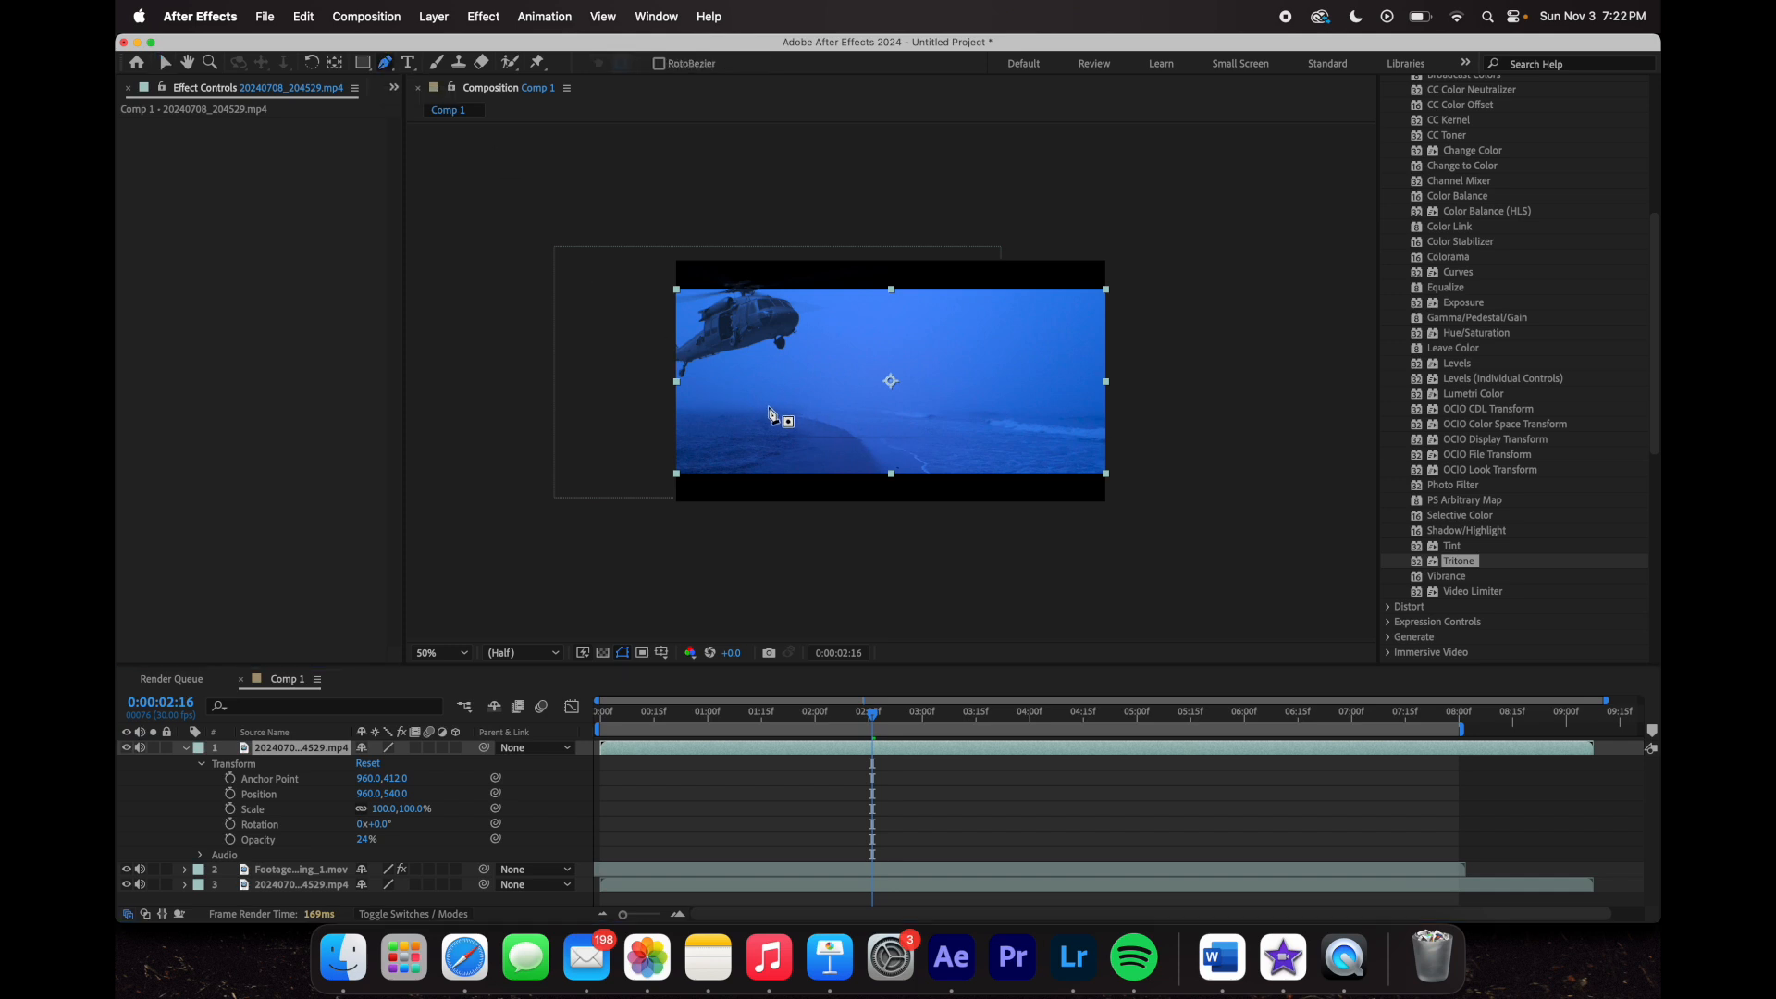
click(561, 415)
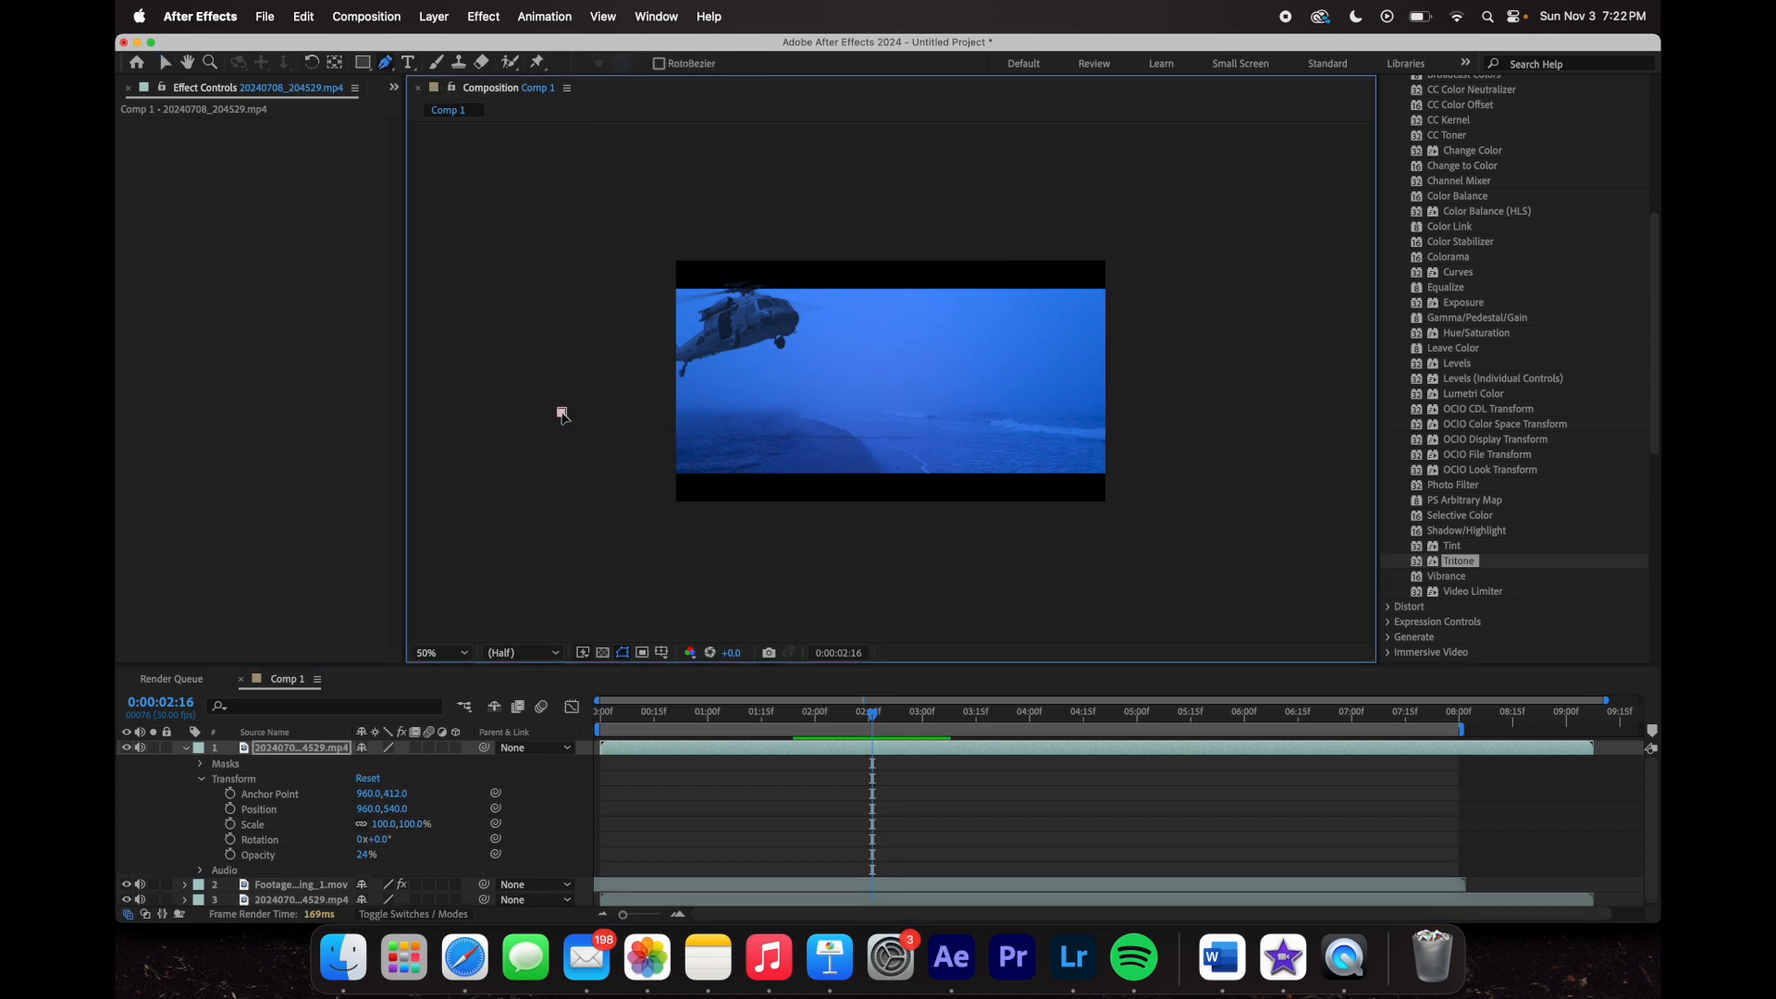
click(1179, 420)
click(1223, 138)
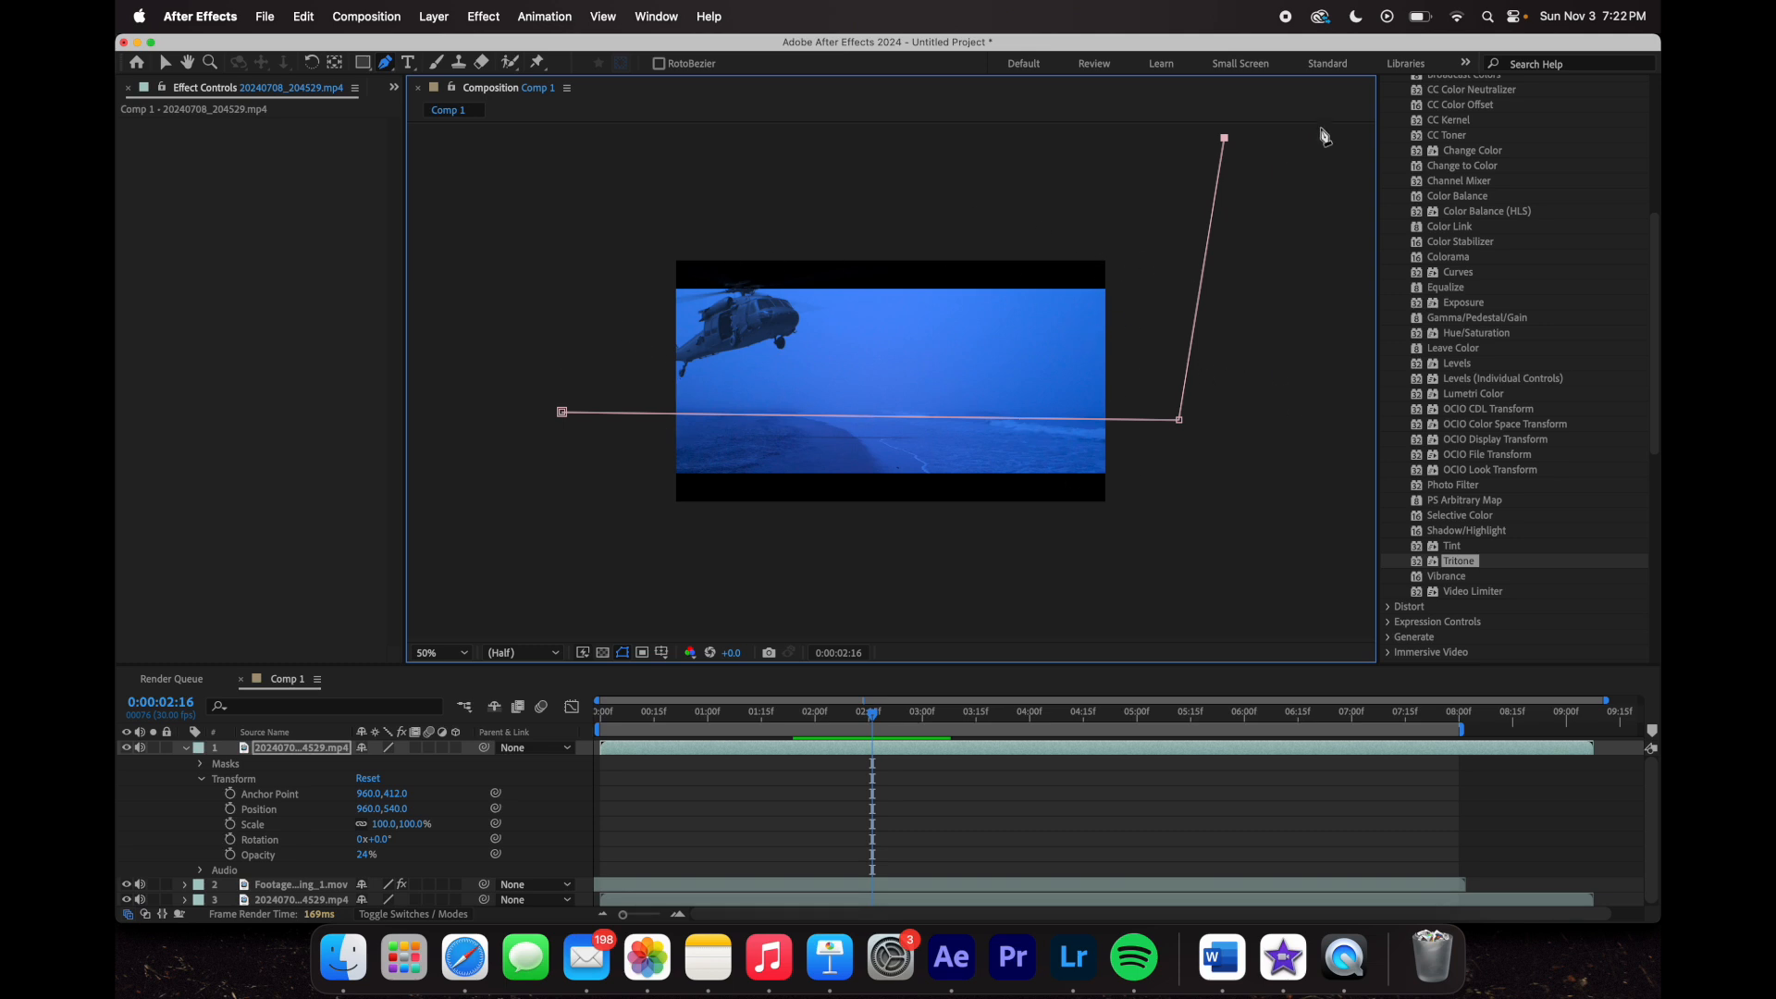
click(532, 137)
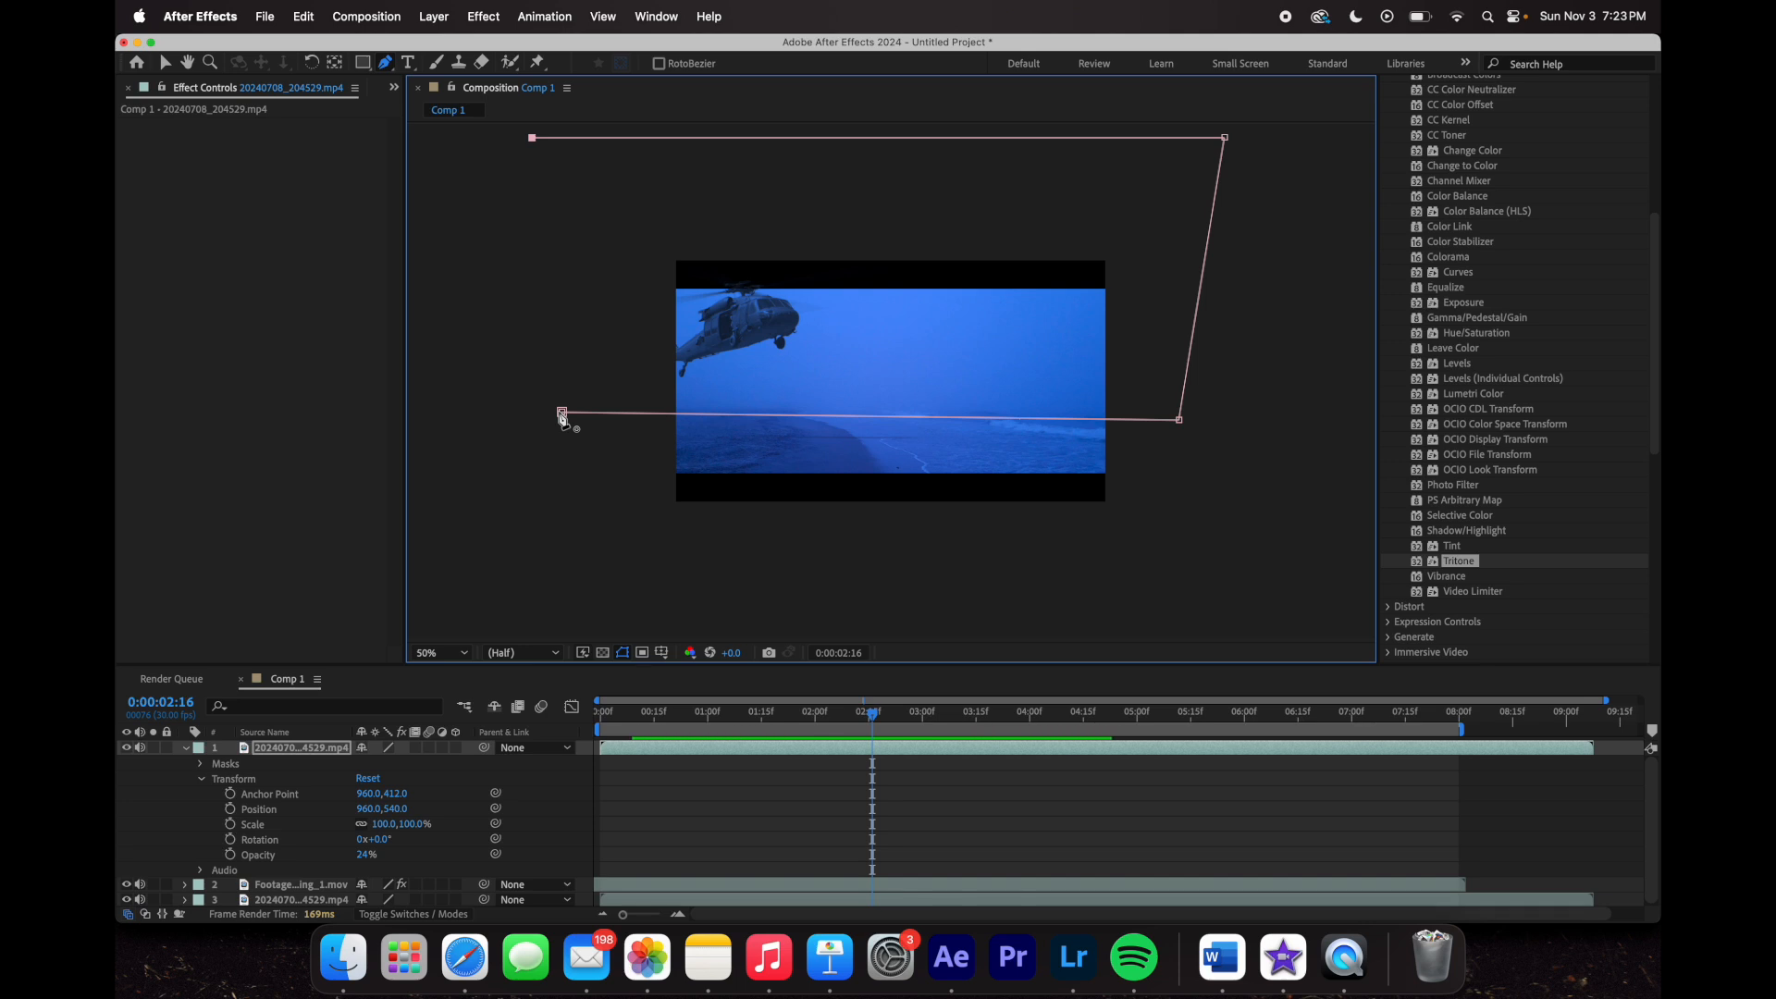
click(562, 412)
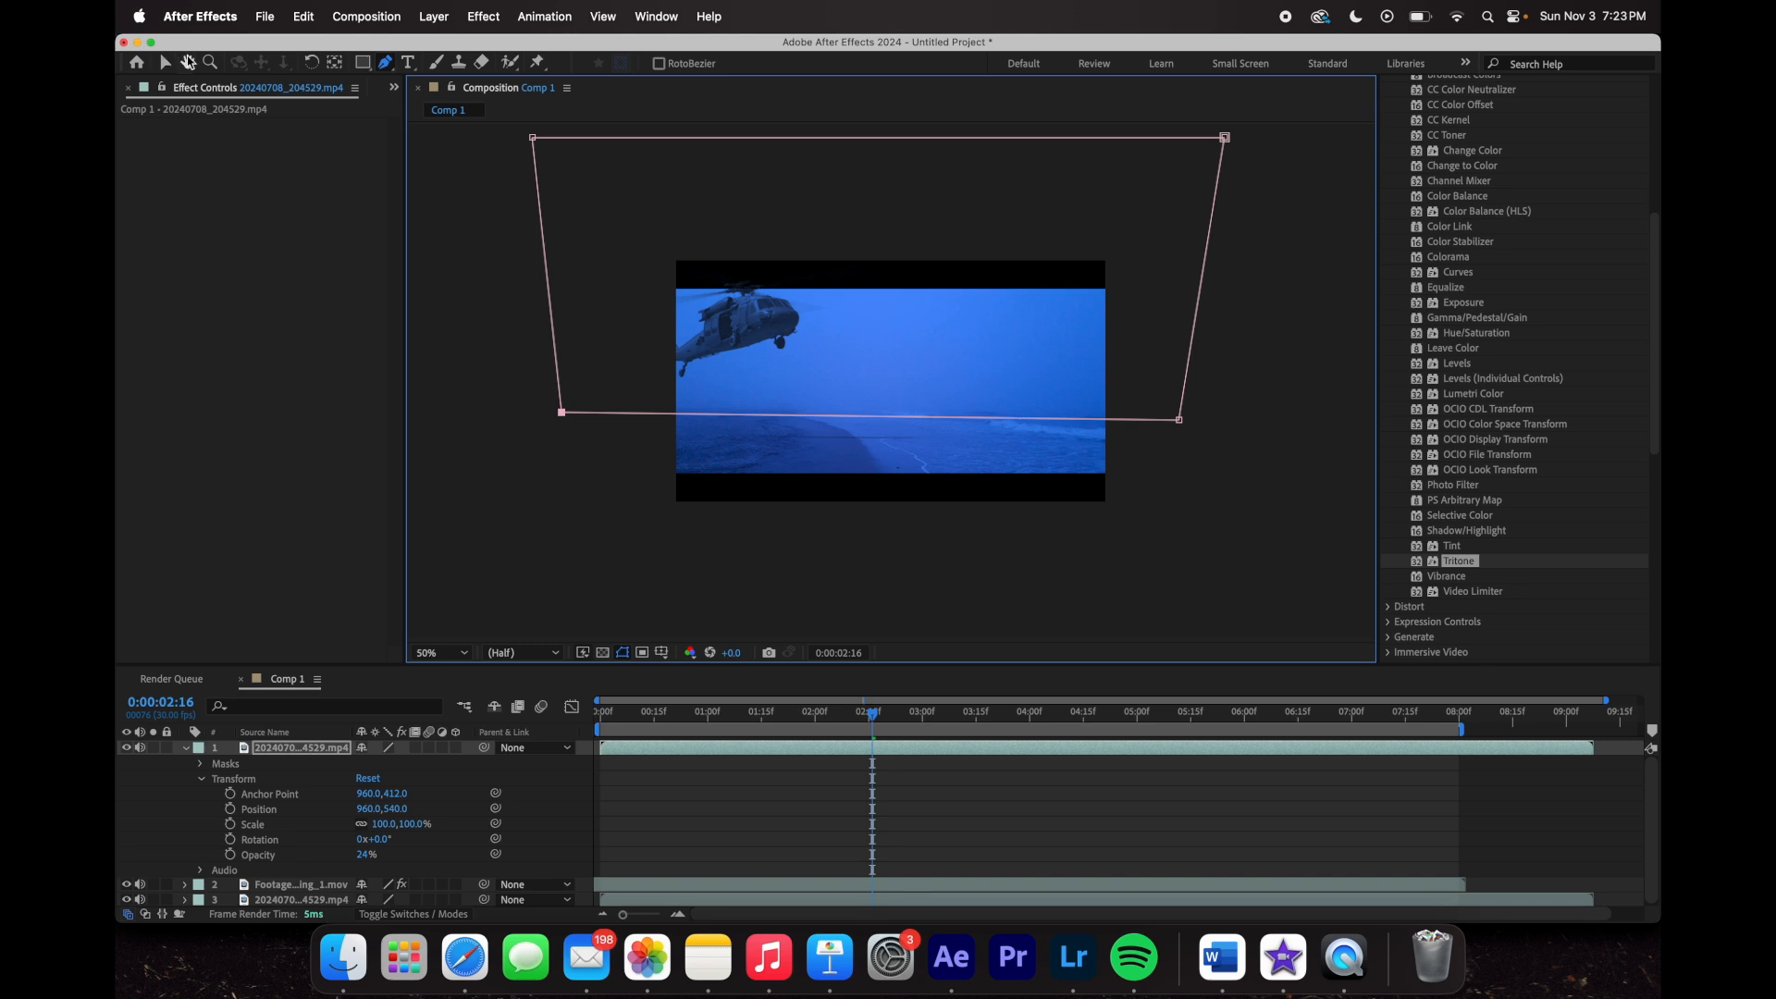
click(170, 69)
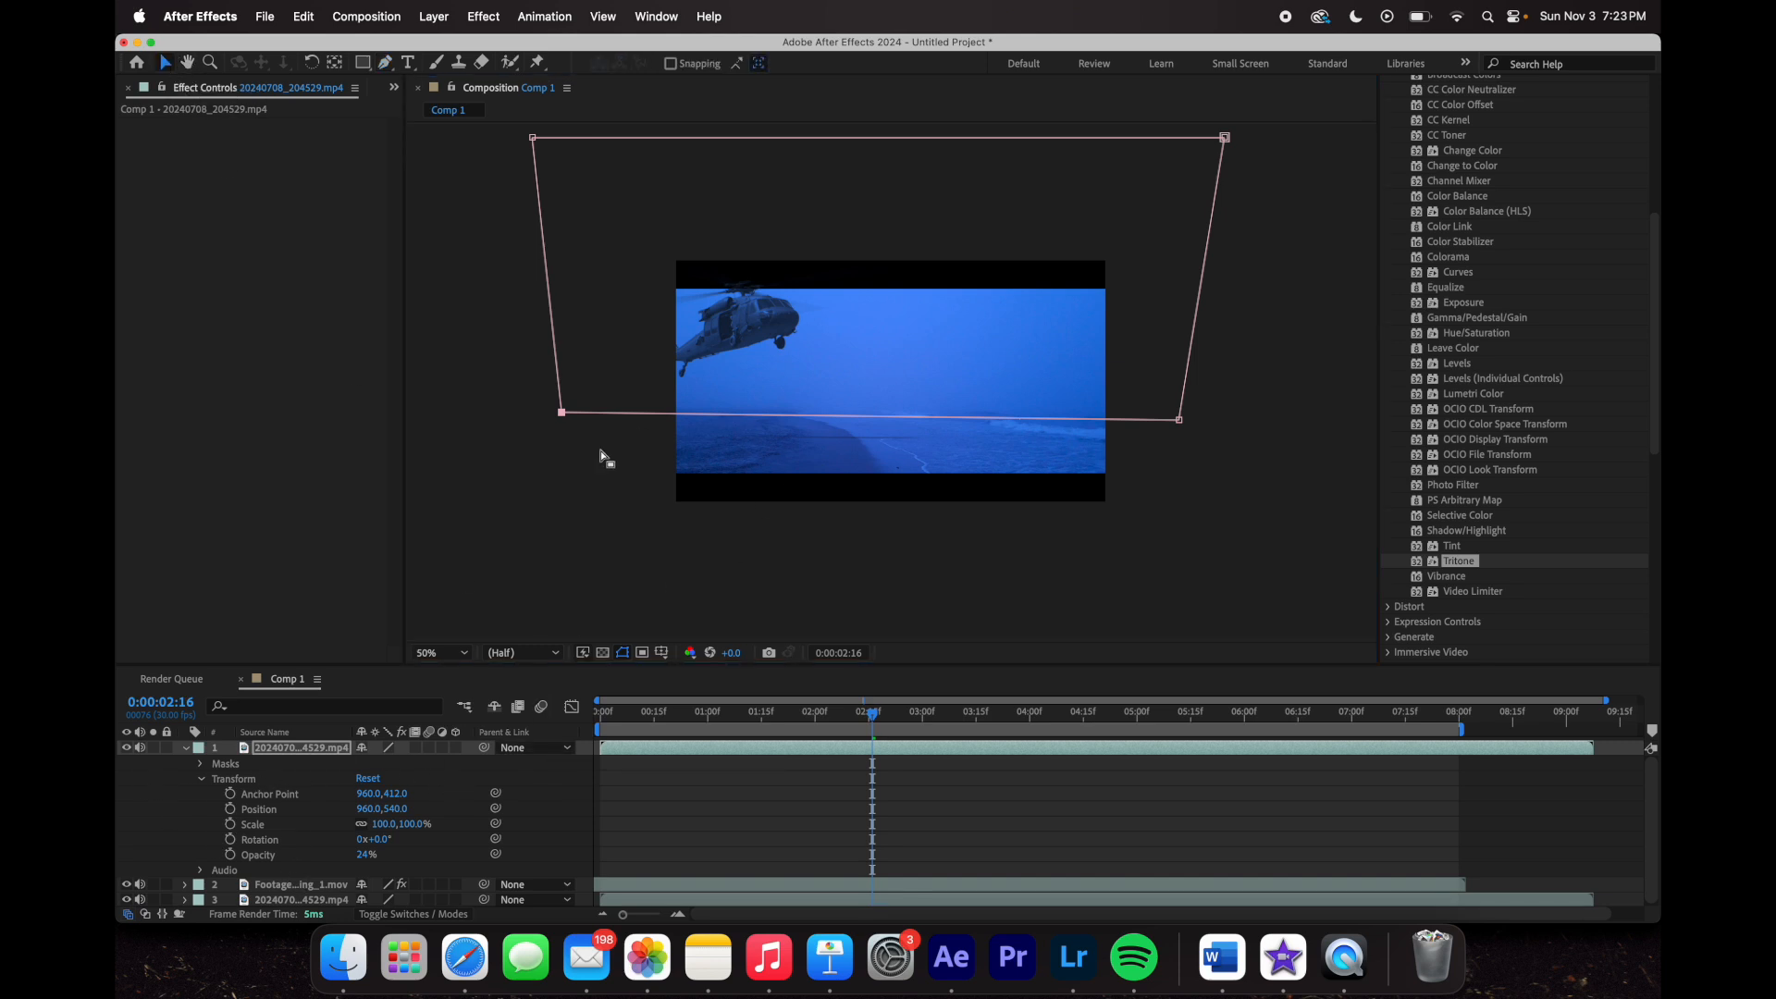
- Set the viewer back to 100% and scrub the playhead to a frame around 5 seconds
click(442, 653)
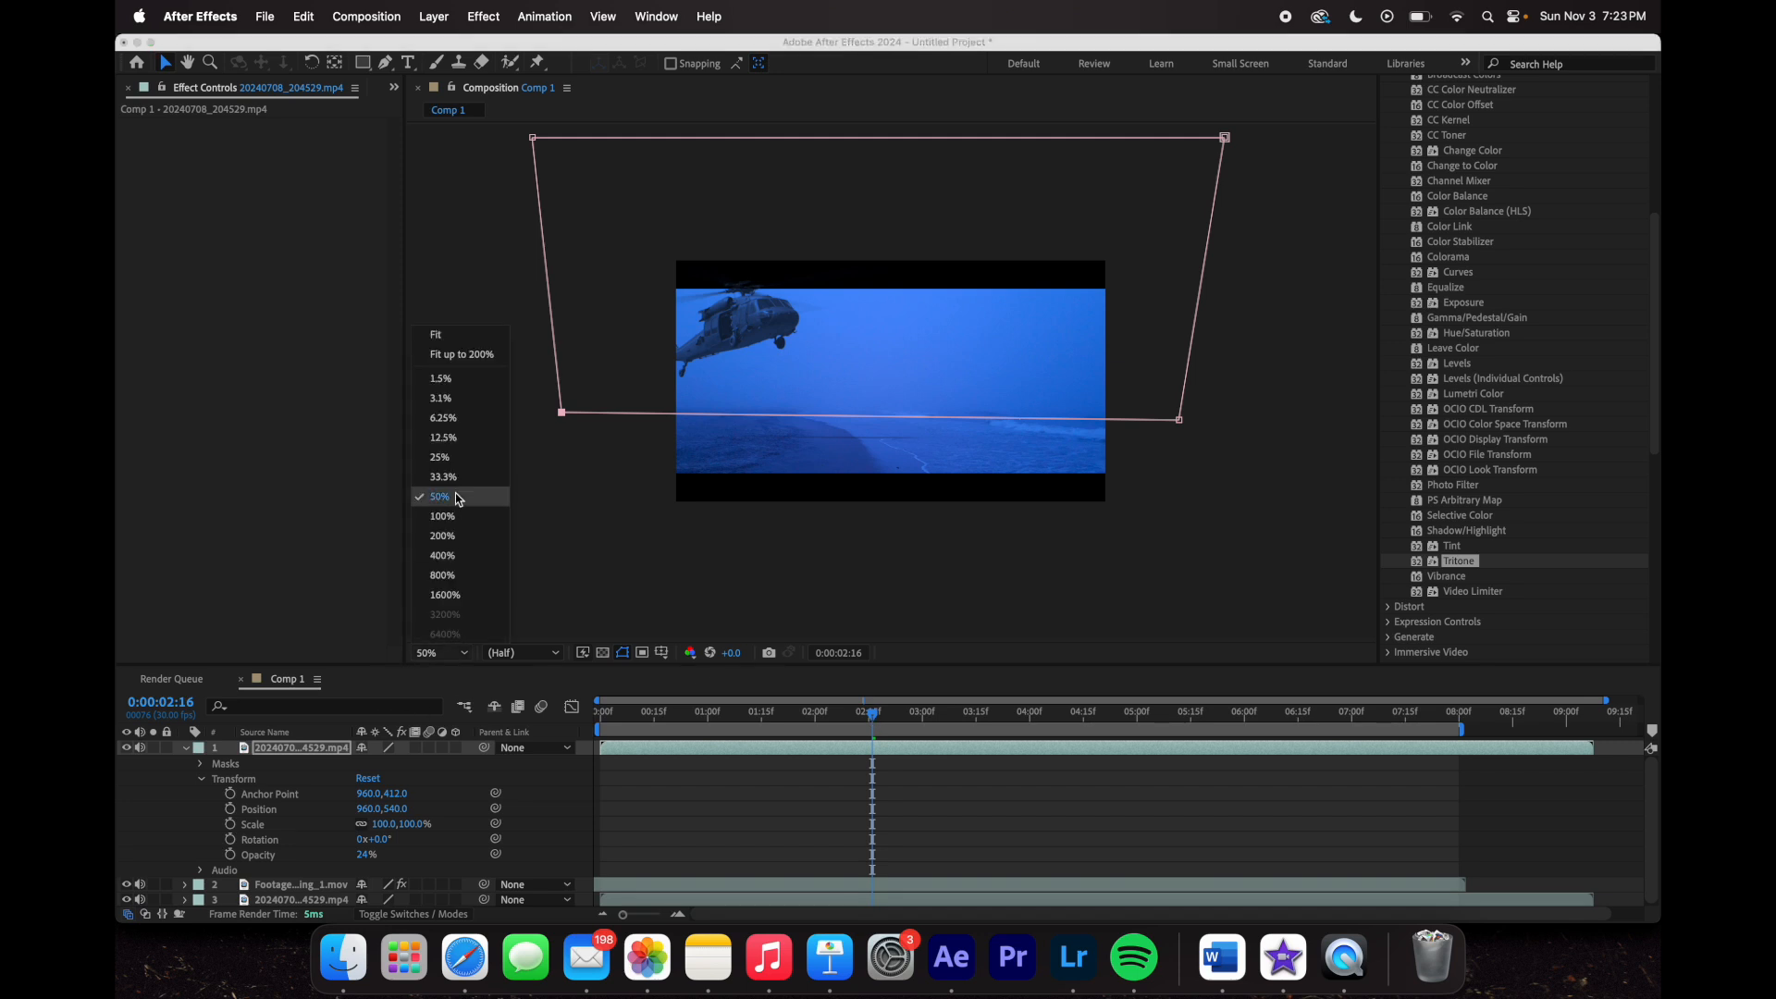
click(442, 516)
drag(916, 714, 1171, 761)
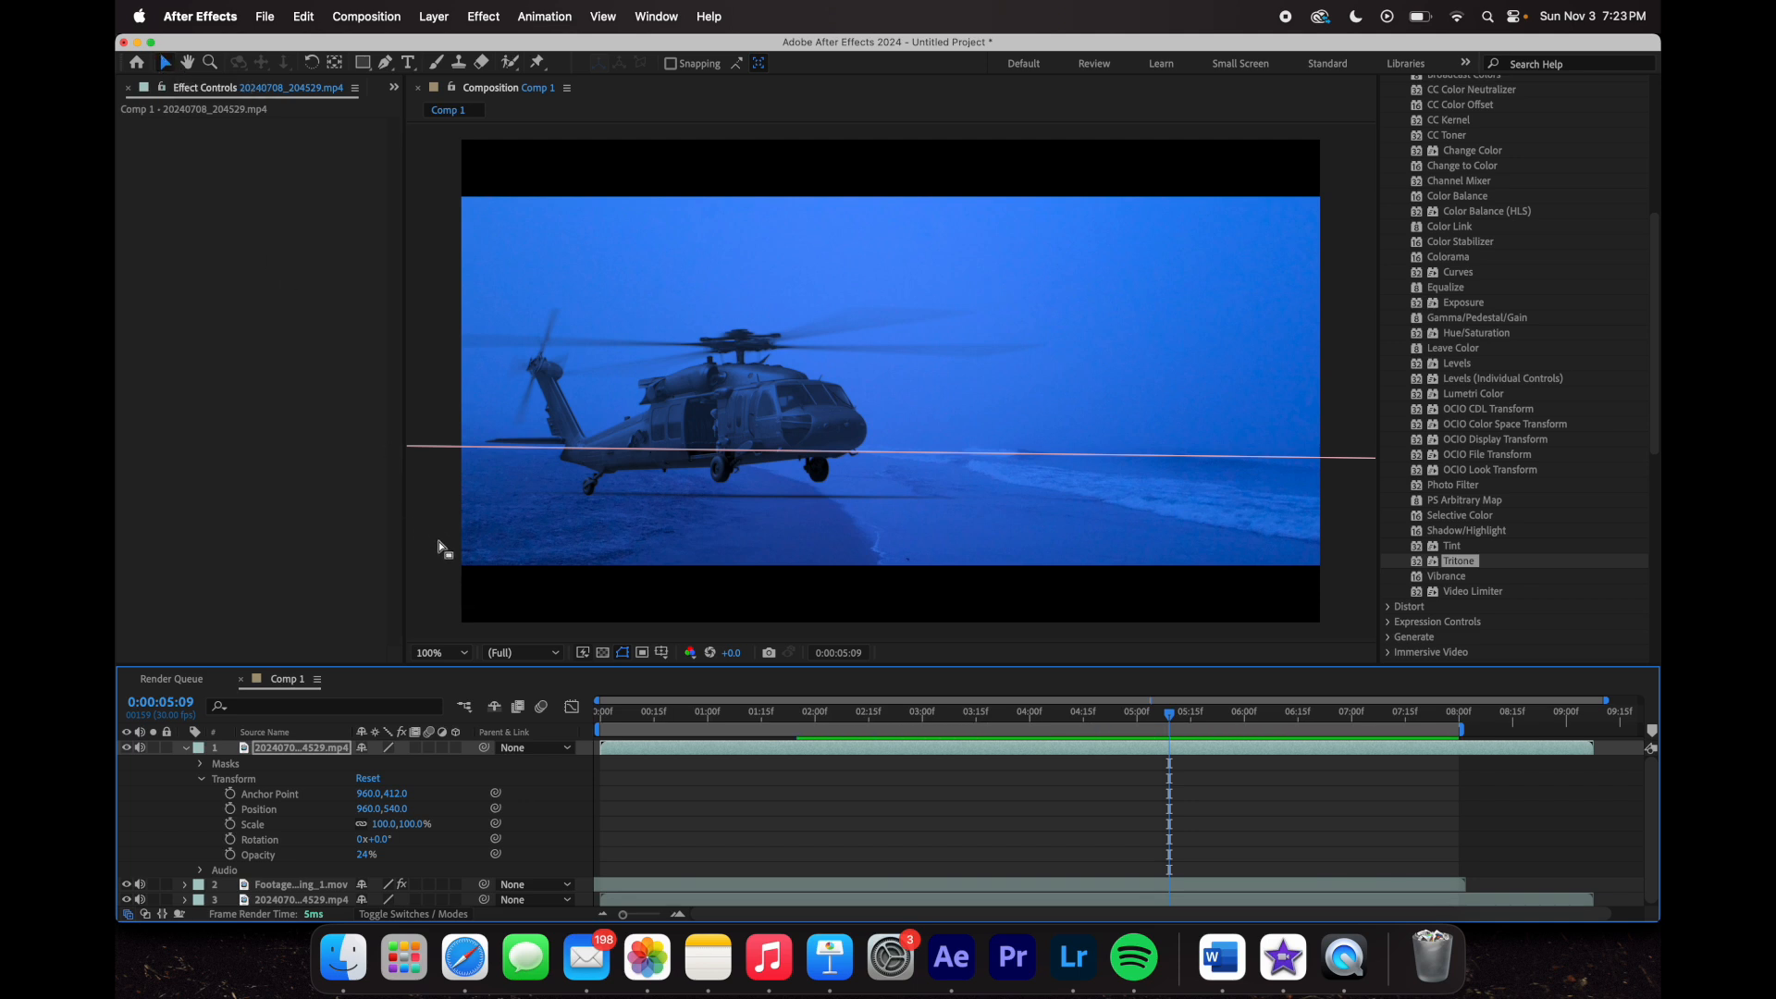
click(448, 588)
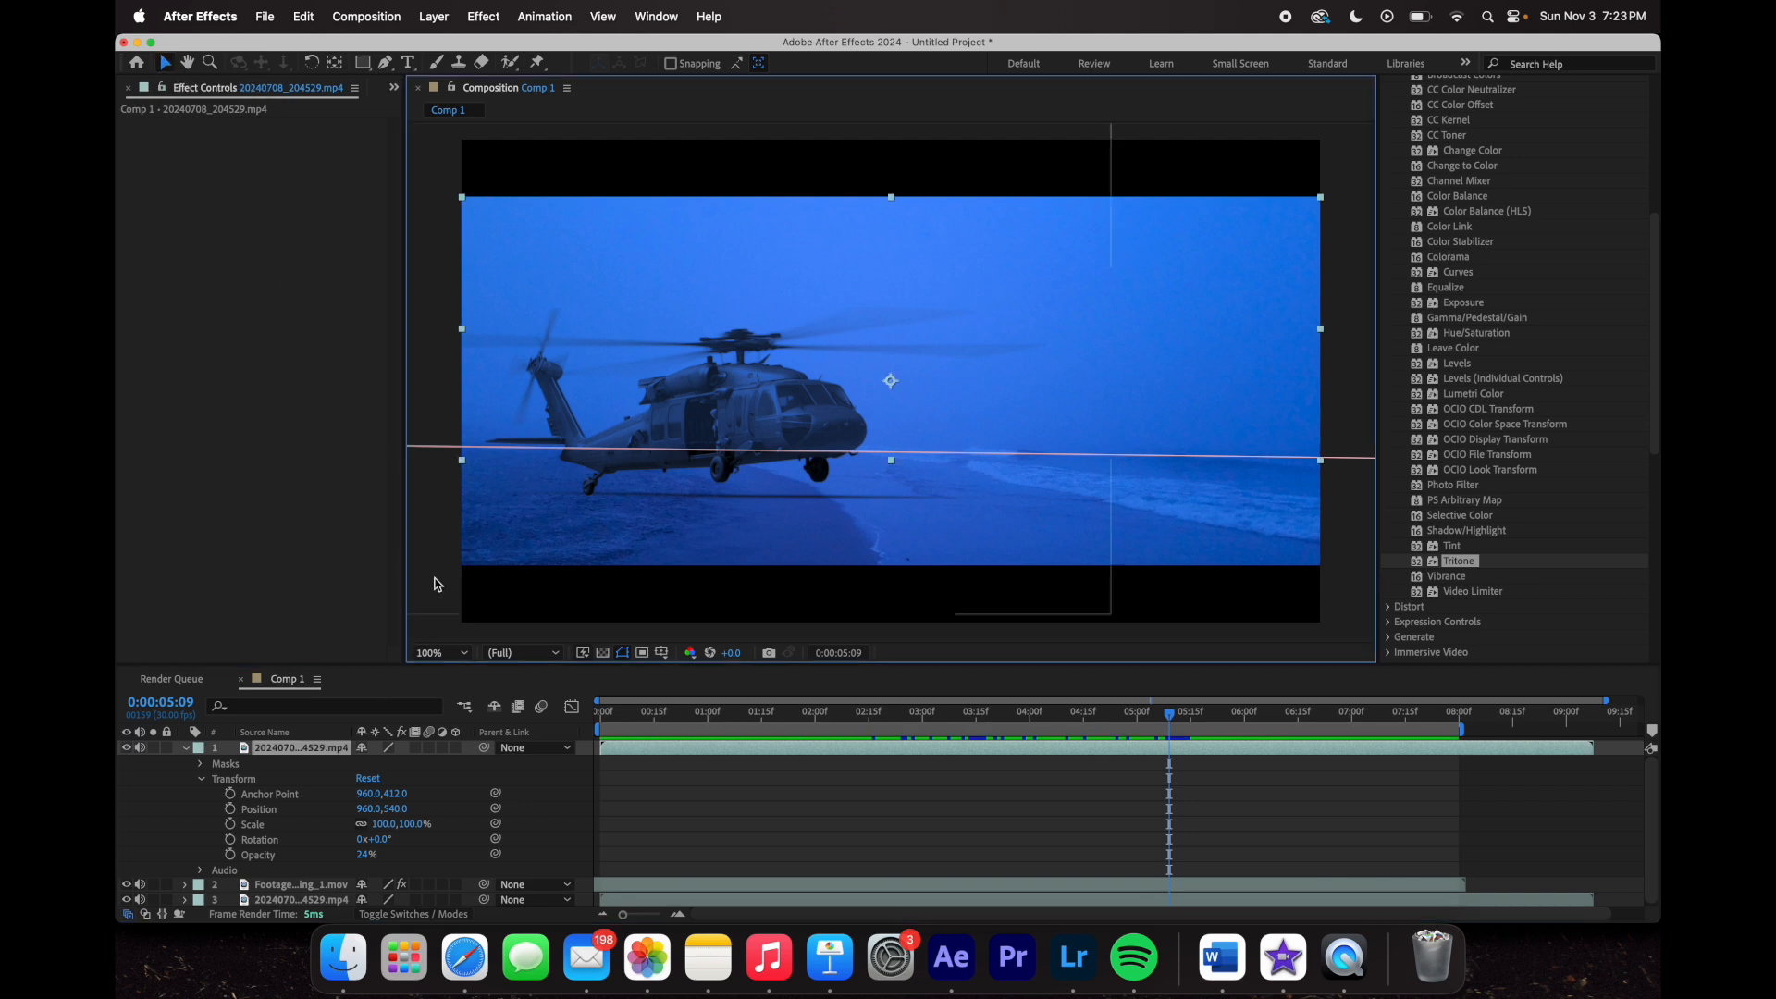
click(446, 626)
drag(1175, 725, 1195, 808)
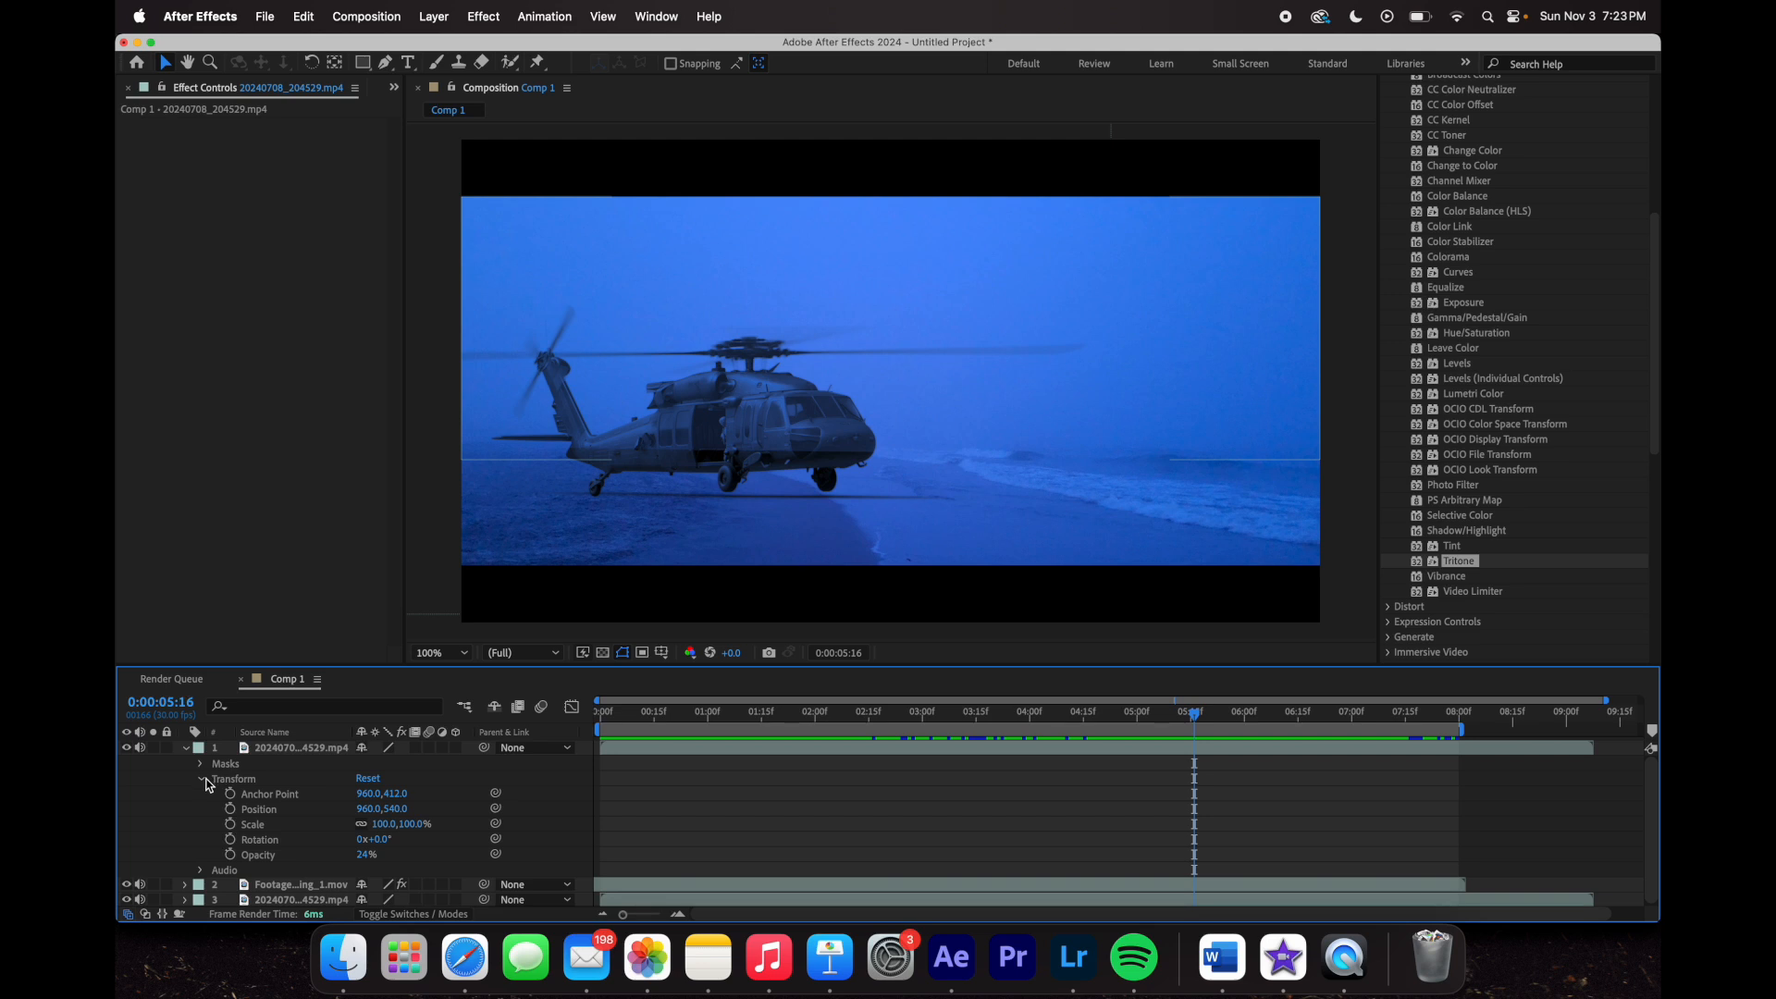
- Twirl open layer 1's Masks to reveal Mask 1
click(254, 762)
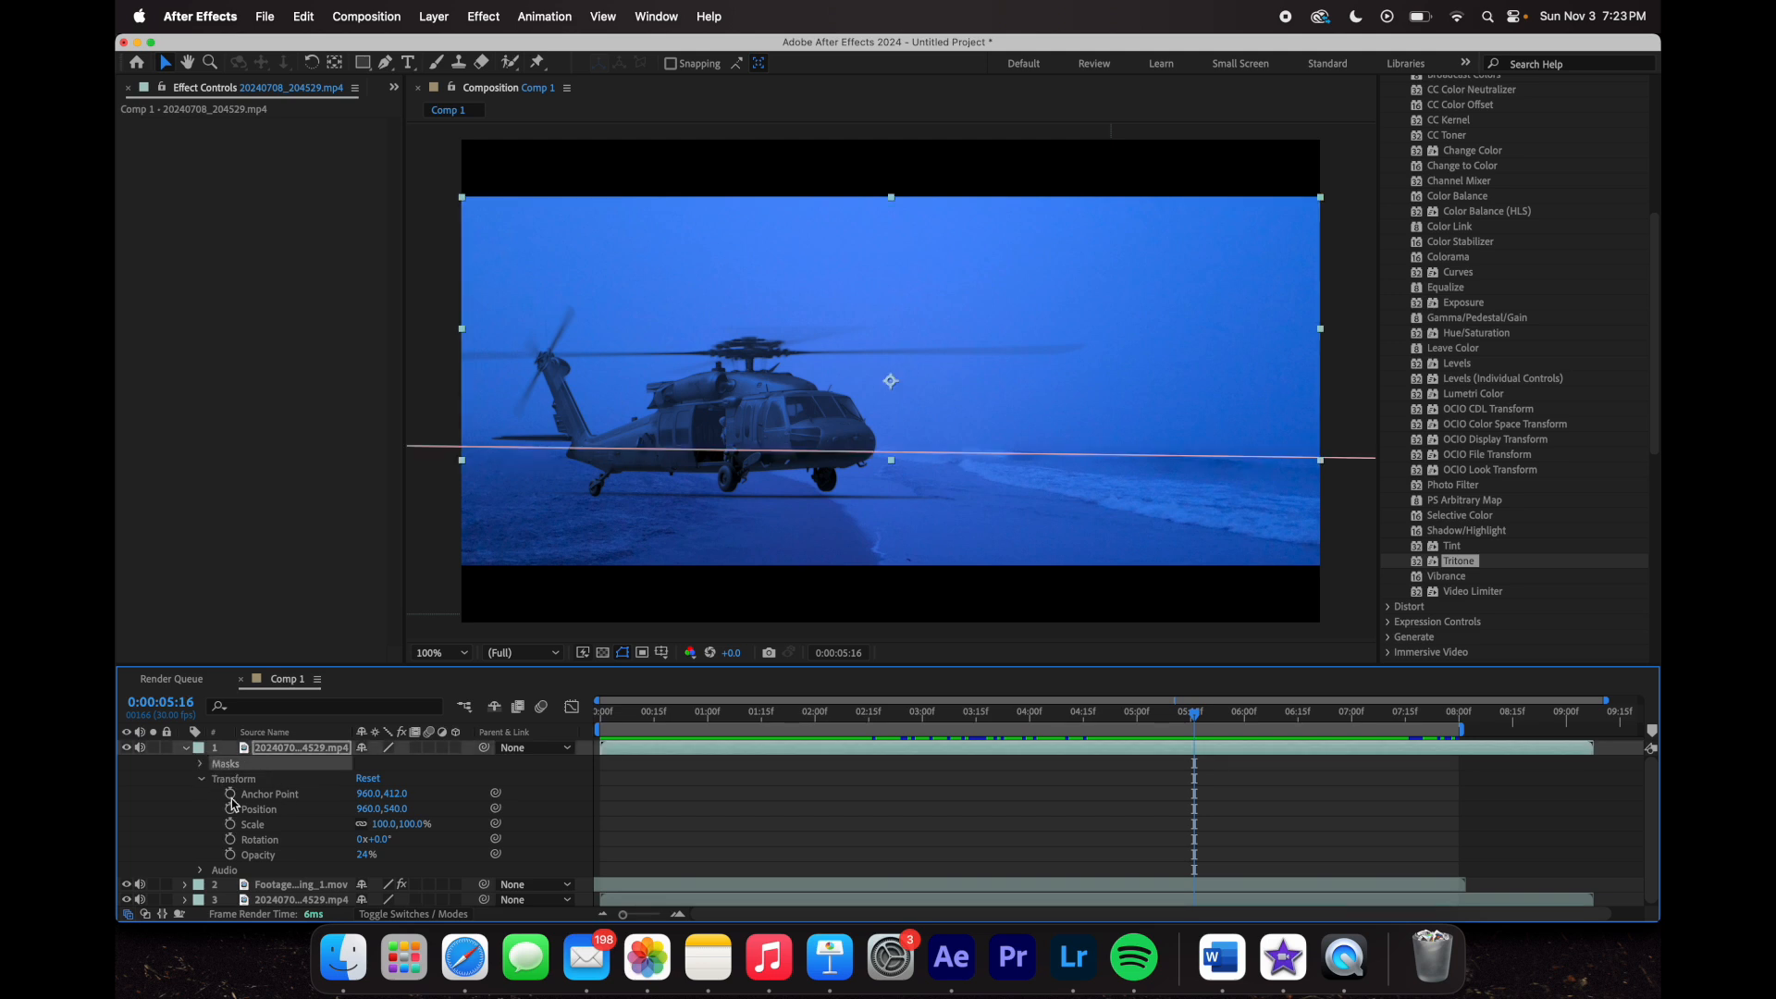
click(186, 791)
click(200, 764)
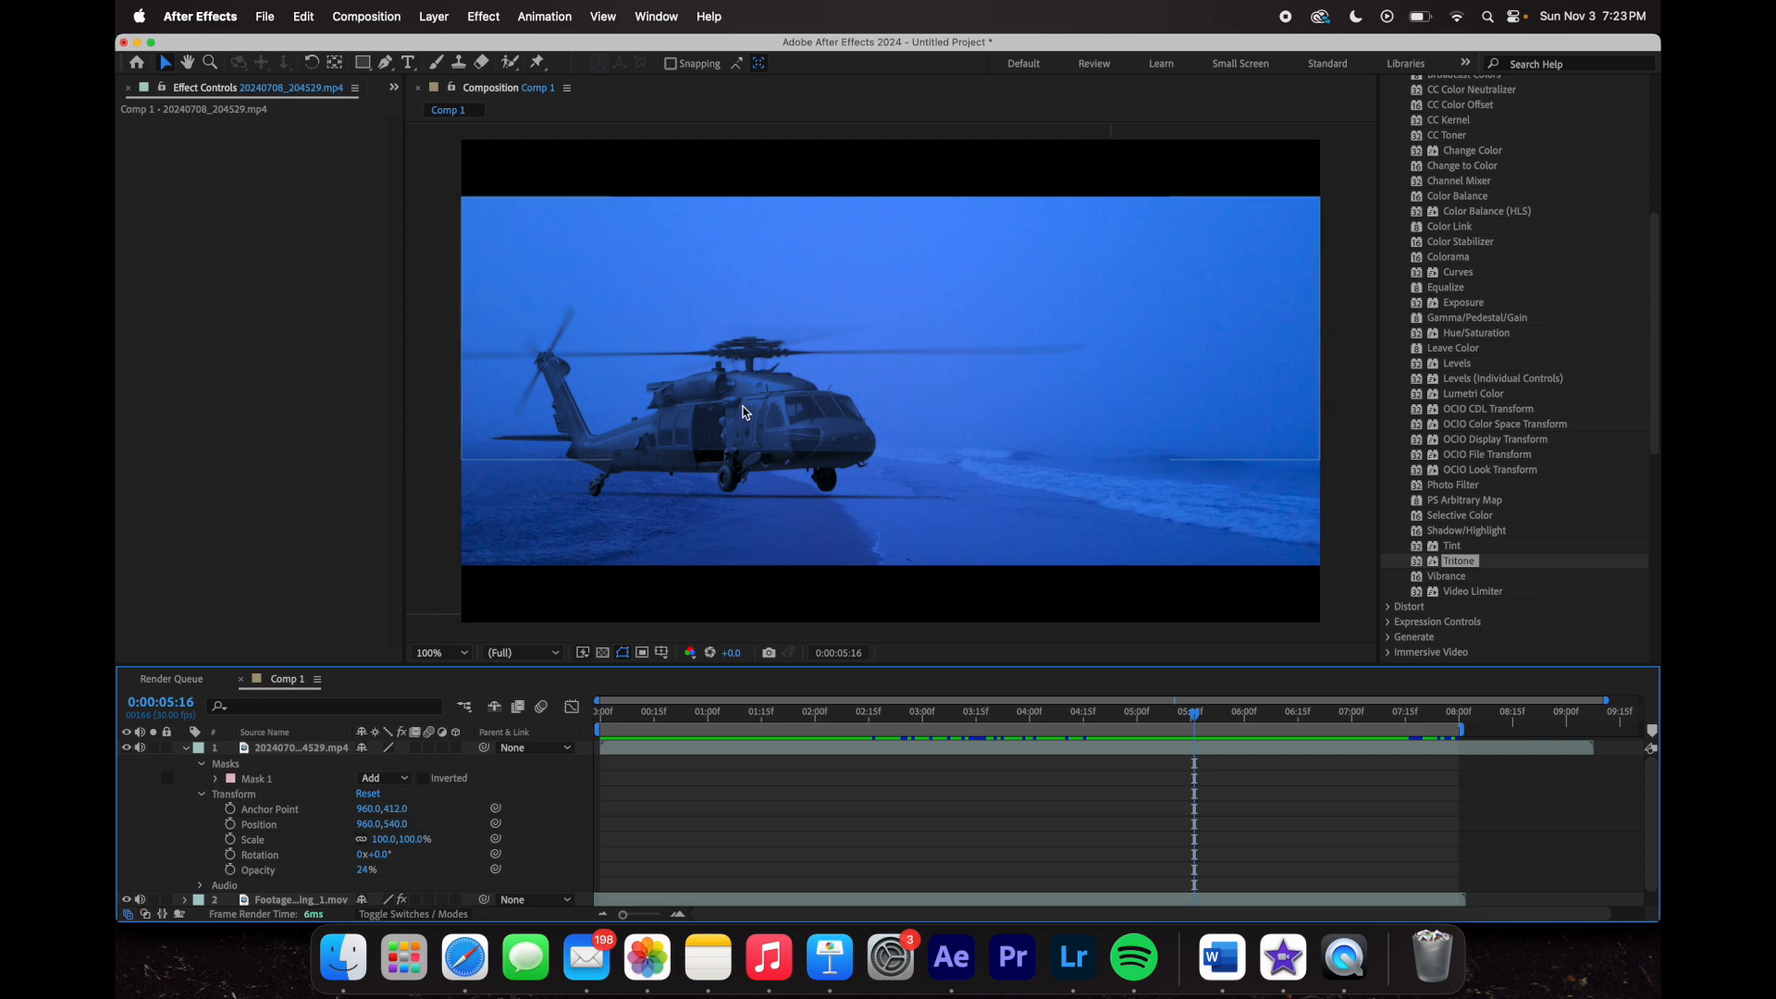
- Make Mask 1's colour a dark crimson, then select it and expand its path, feather, opacity and expansion
click(231, 779)
drag(1061, 765, 1073, 708)
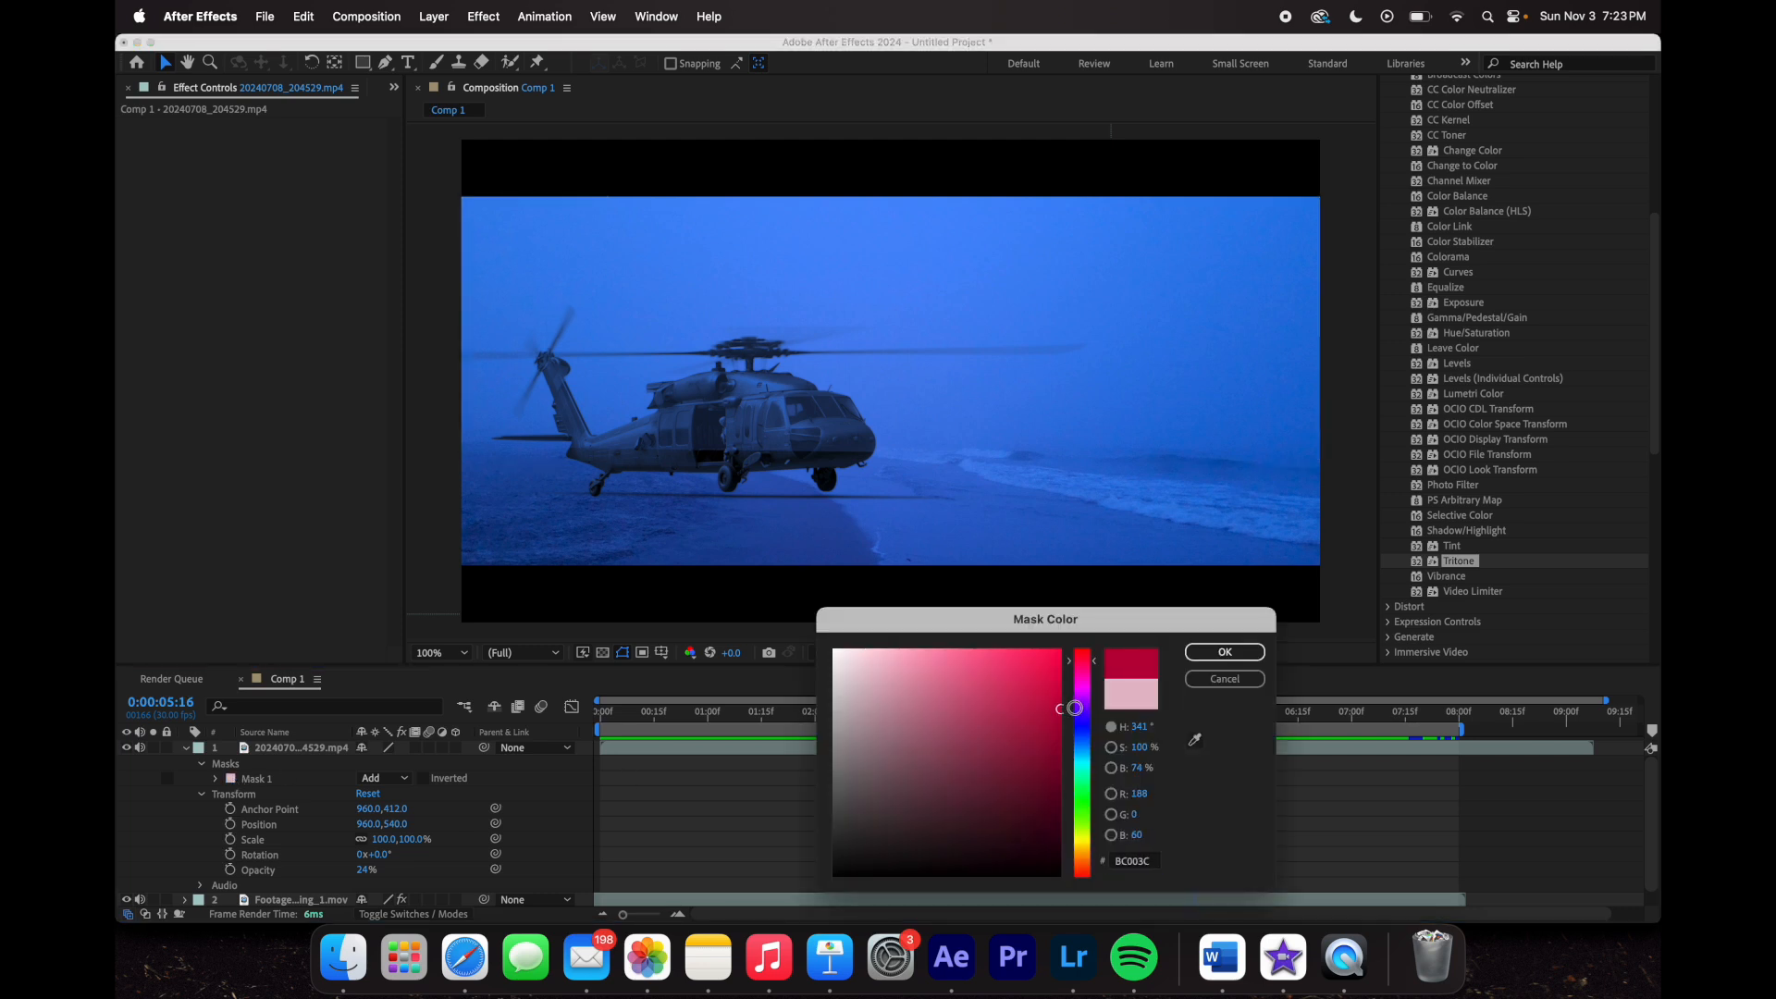
click(1225, 652)
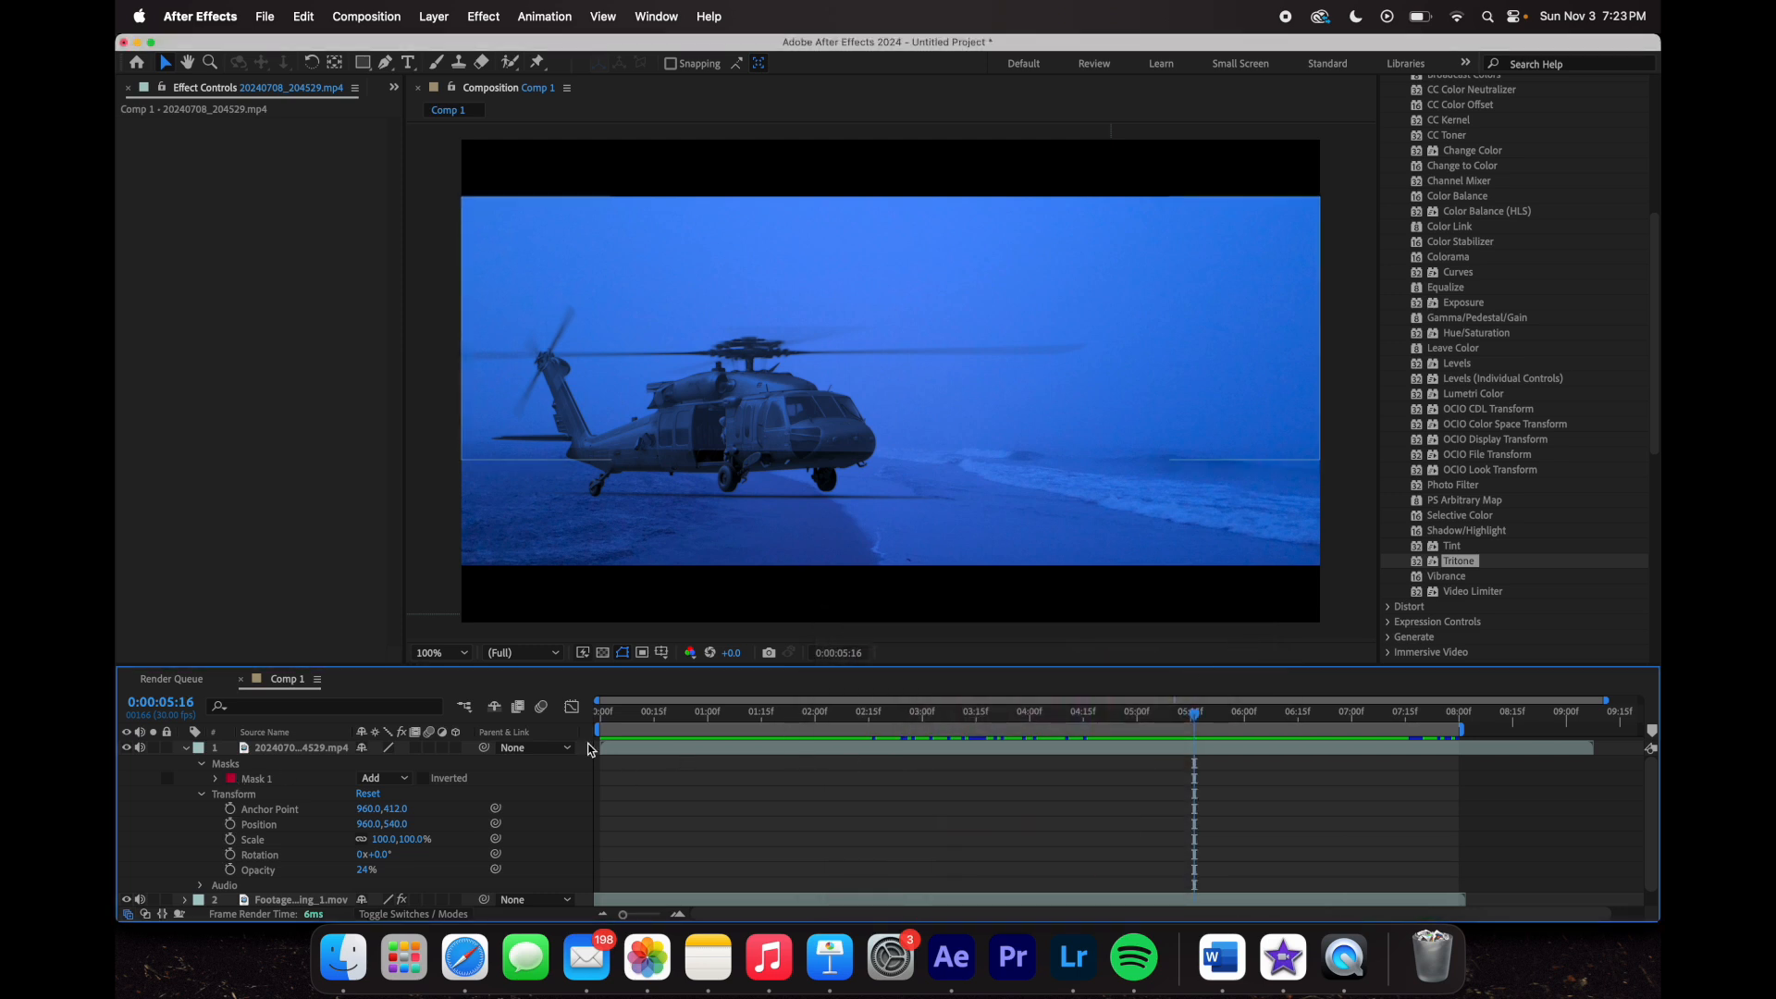
click(279, 781)
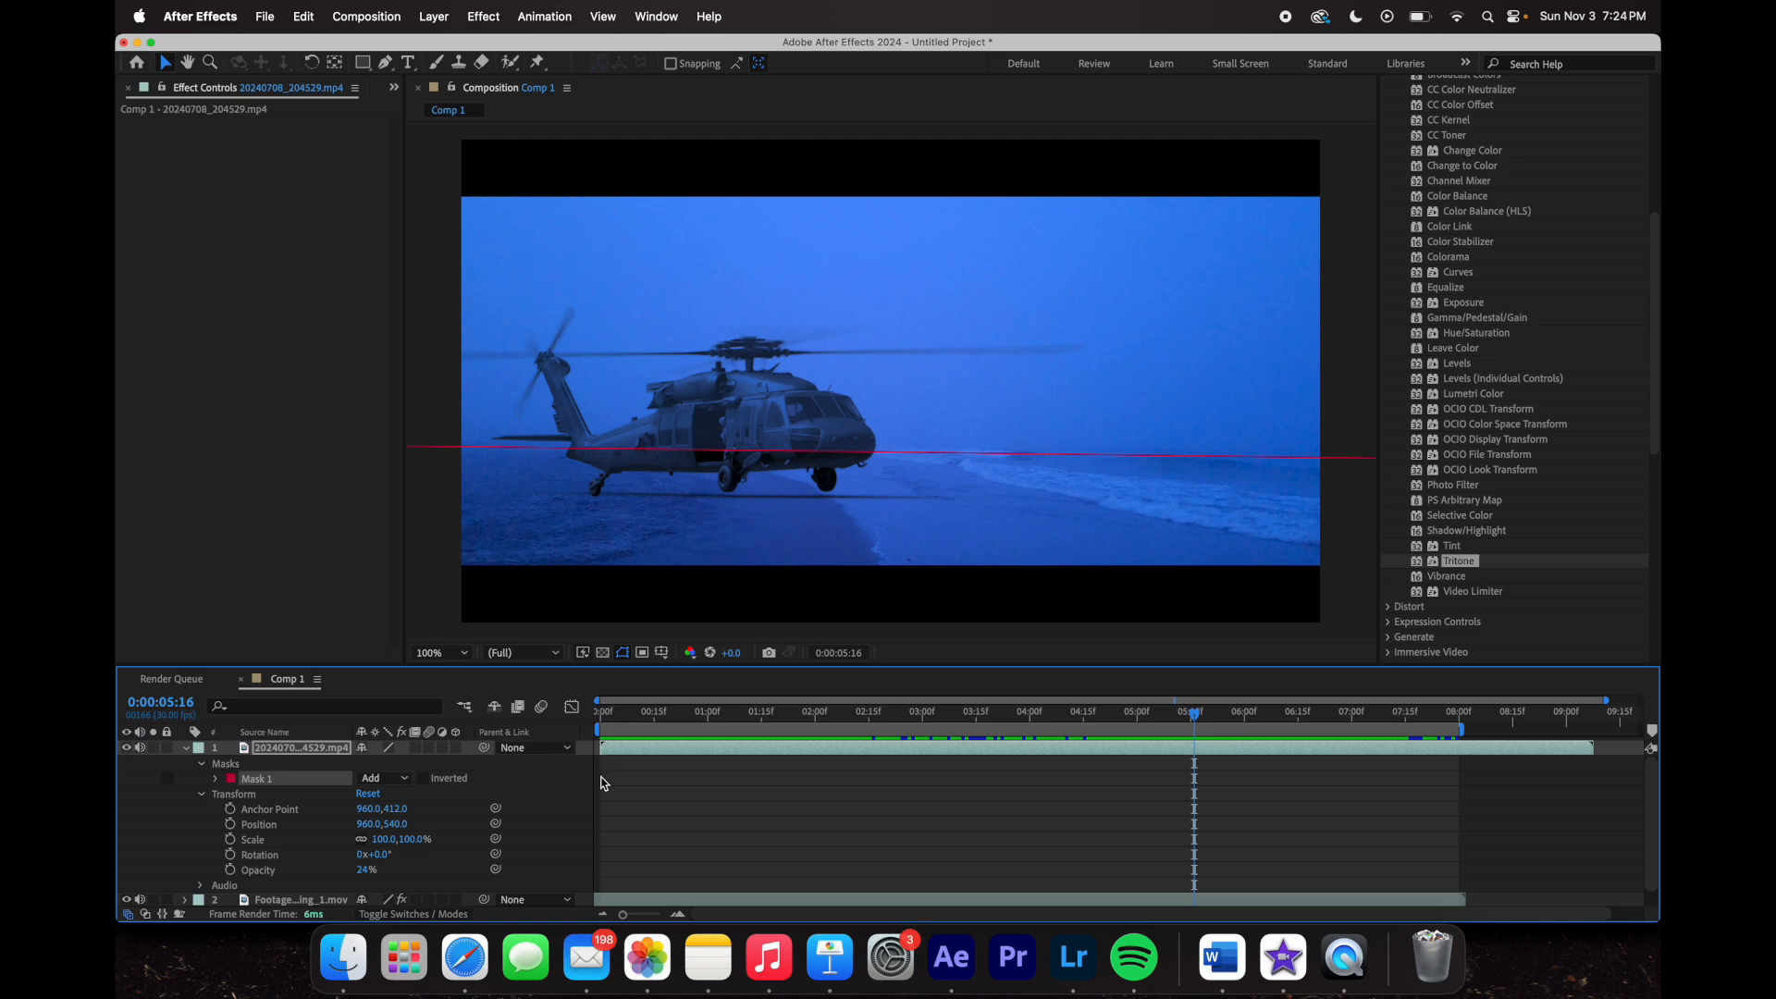
click(215, 780)
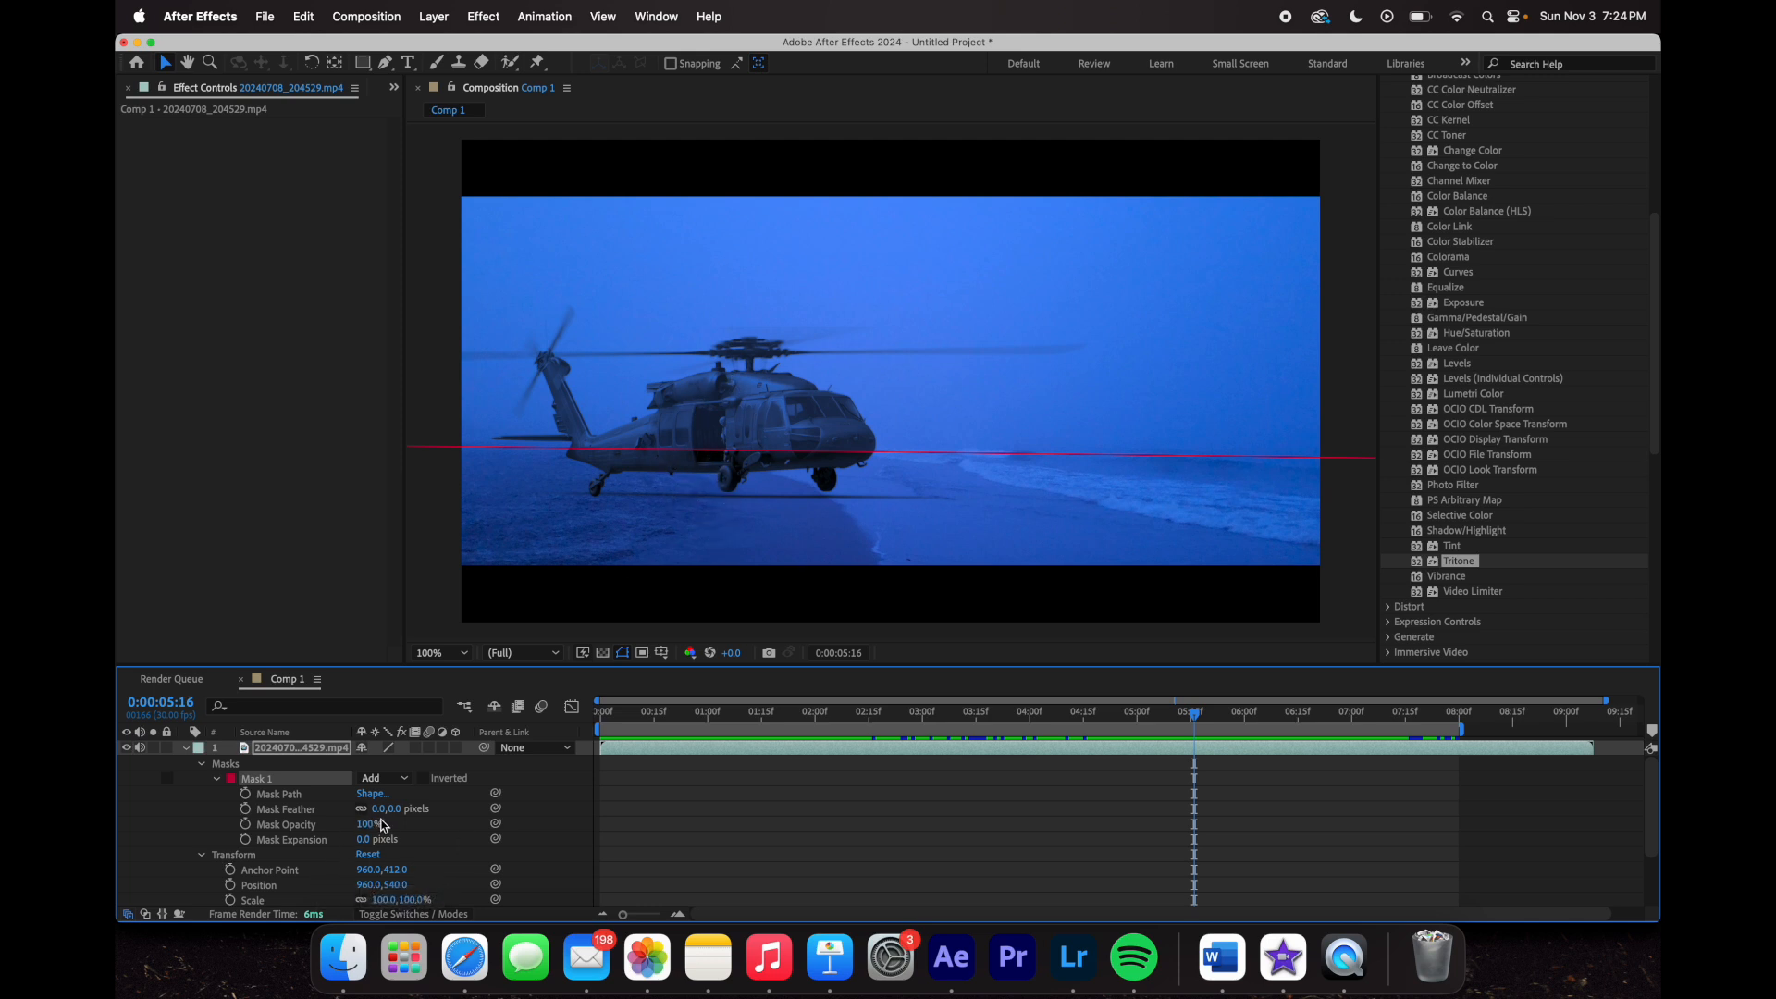
- Scrub Mask 1's feather up to 219.0, 219.0 pixels
drag(377, 816, 629, 868)
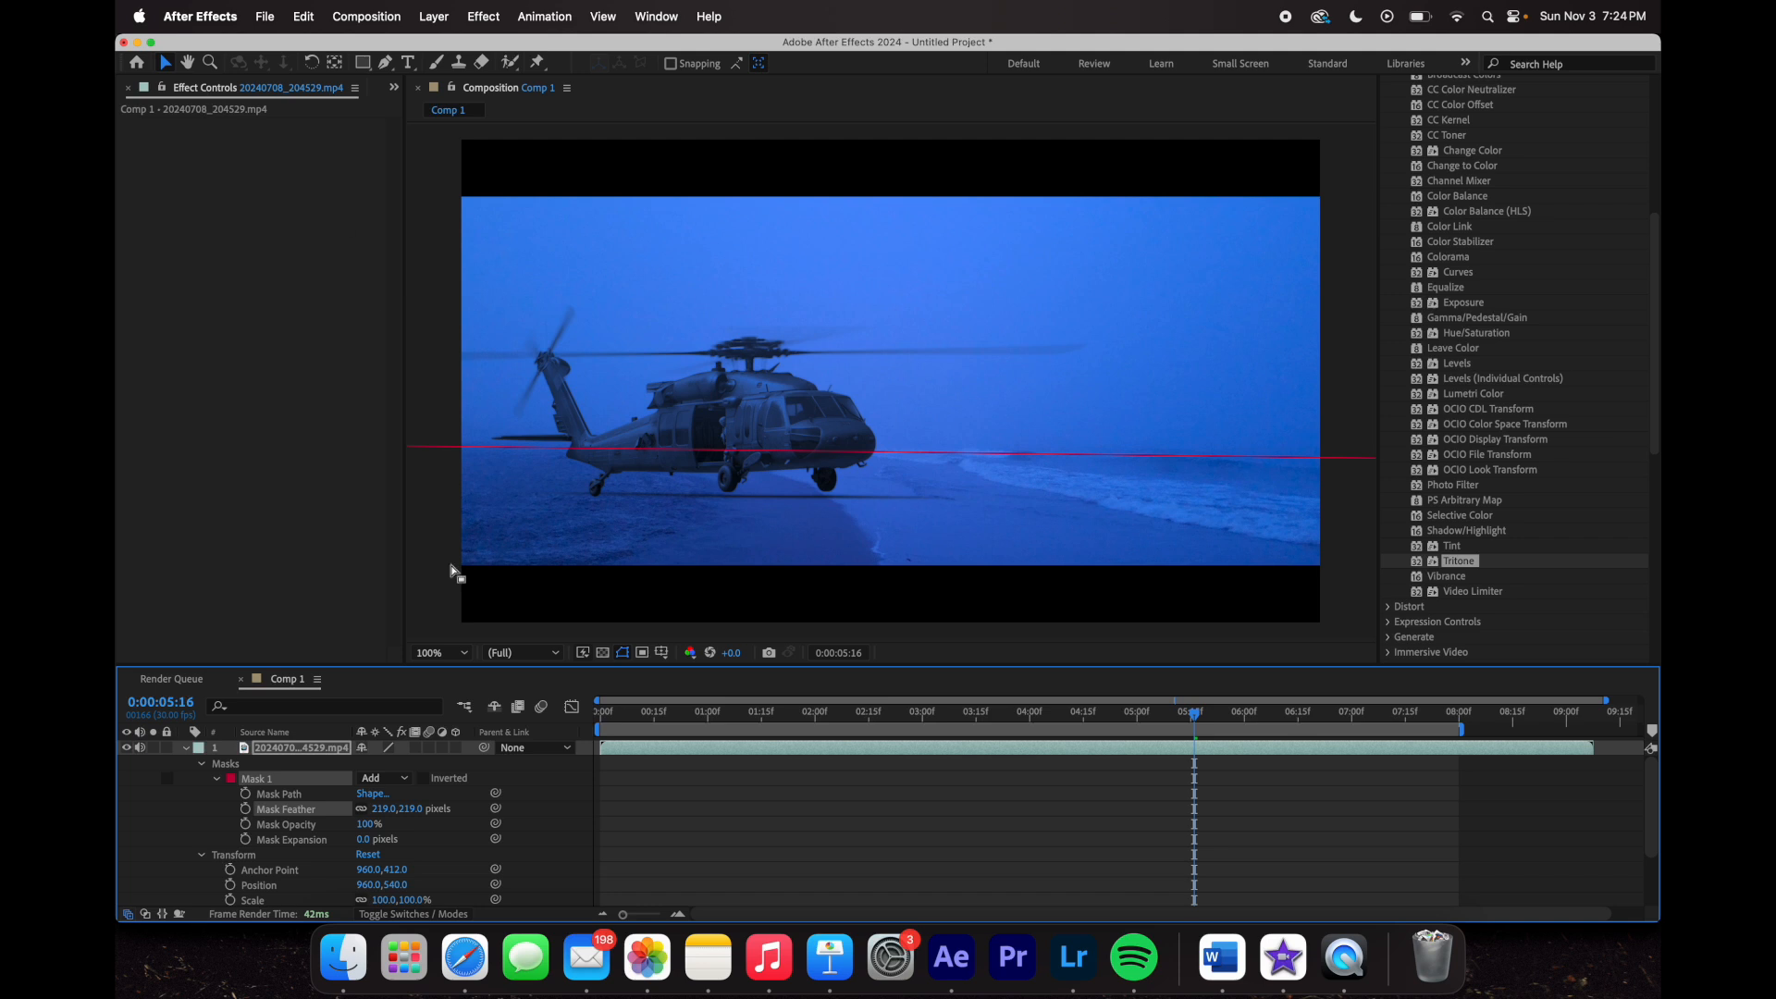
click(438, 613)
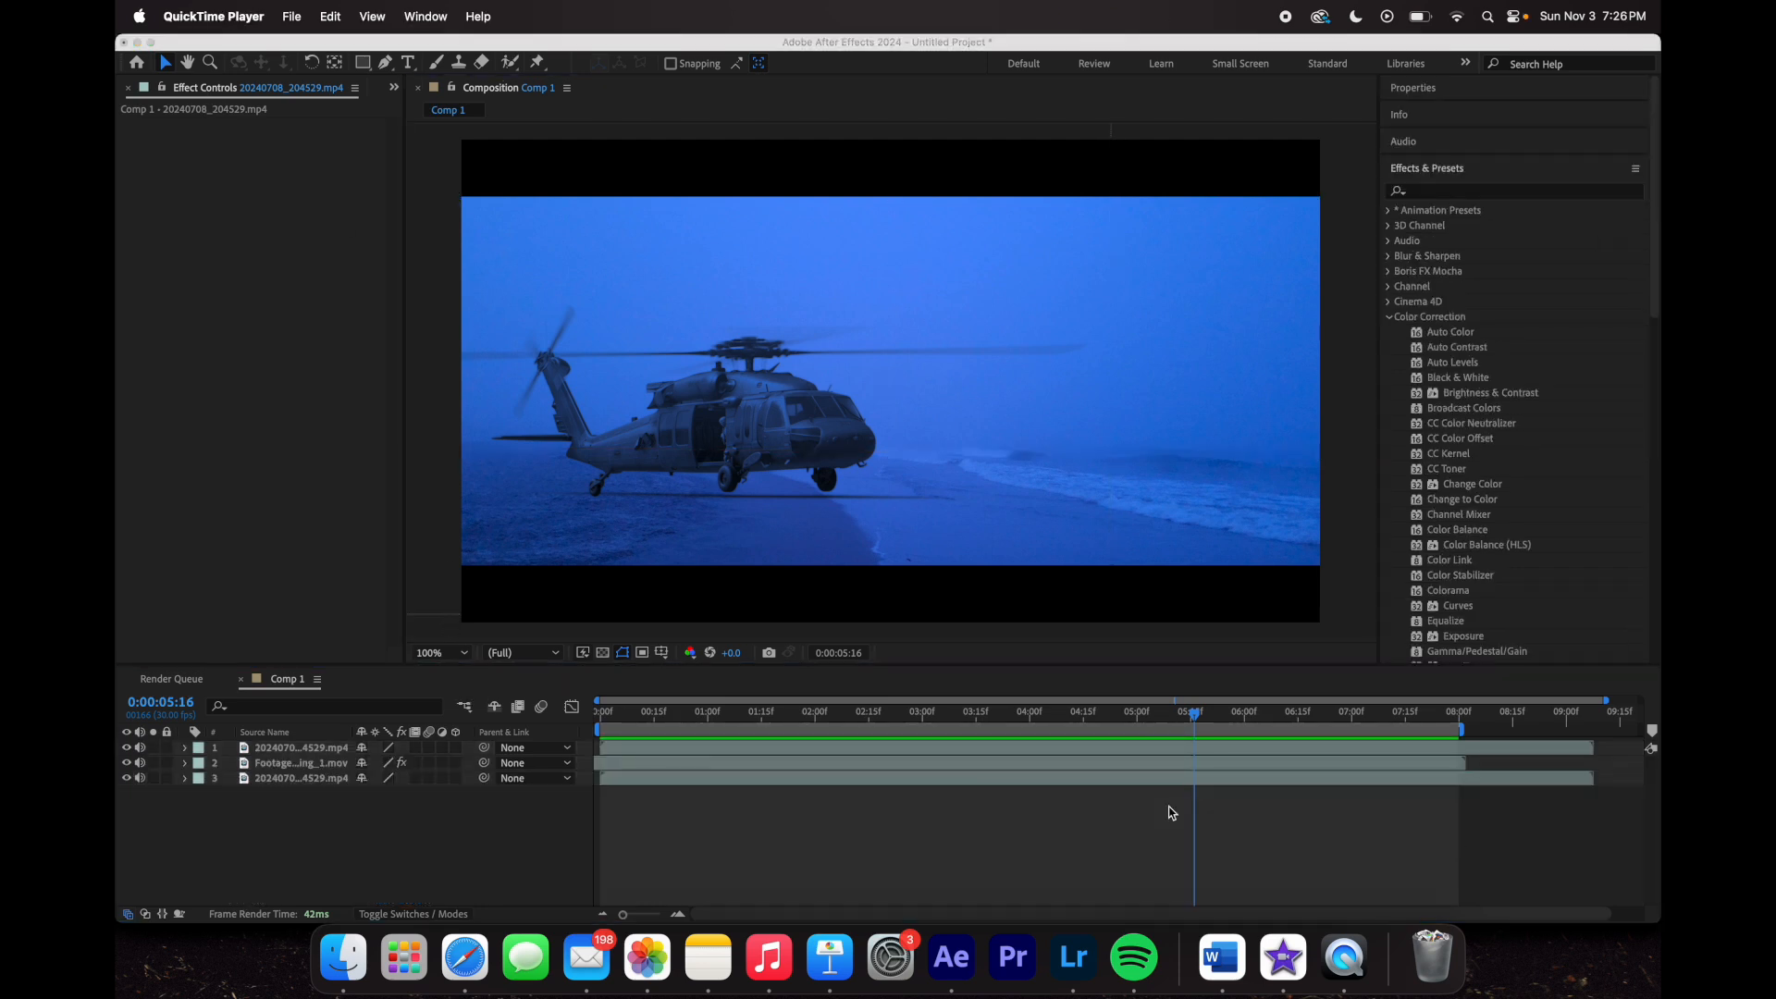
click(1198, 721)
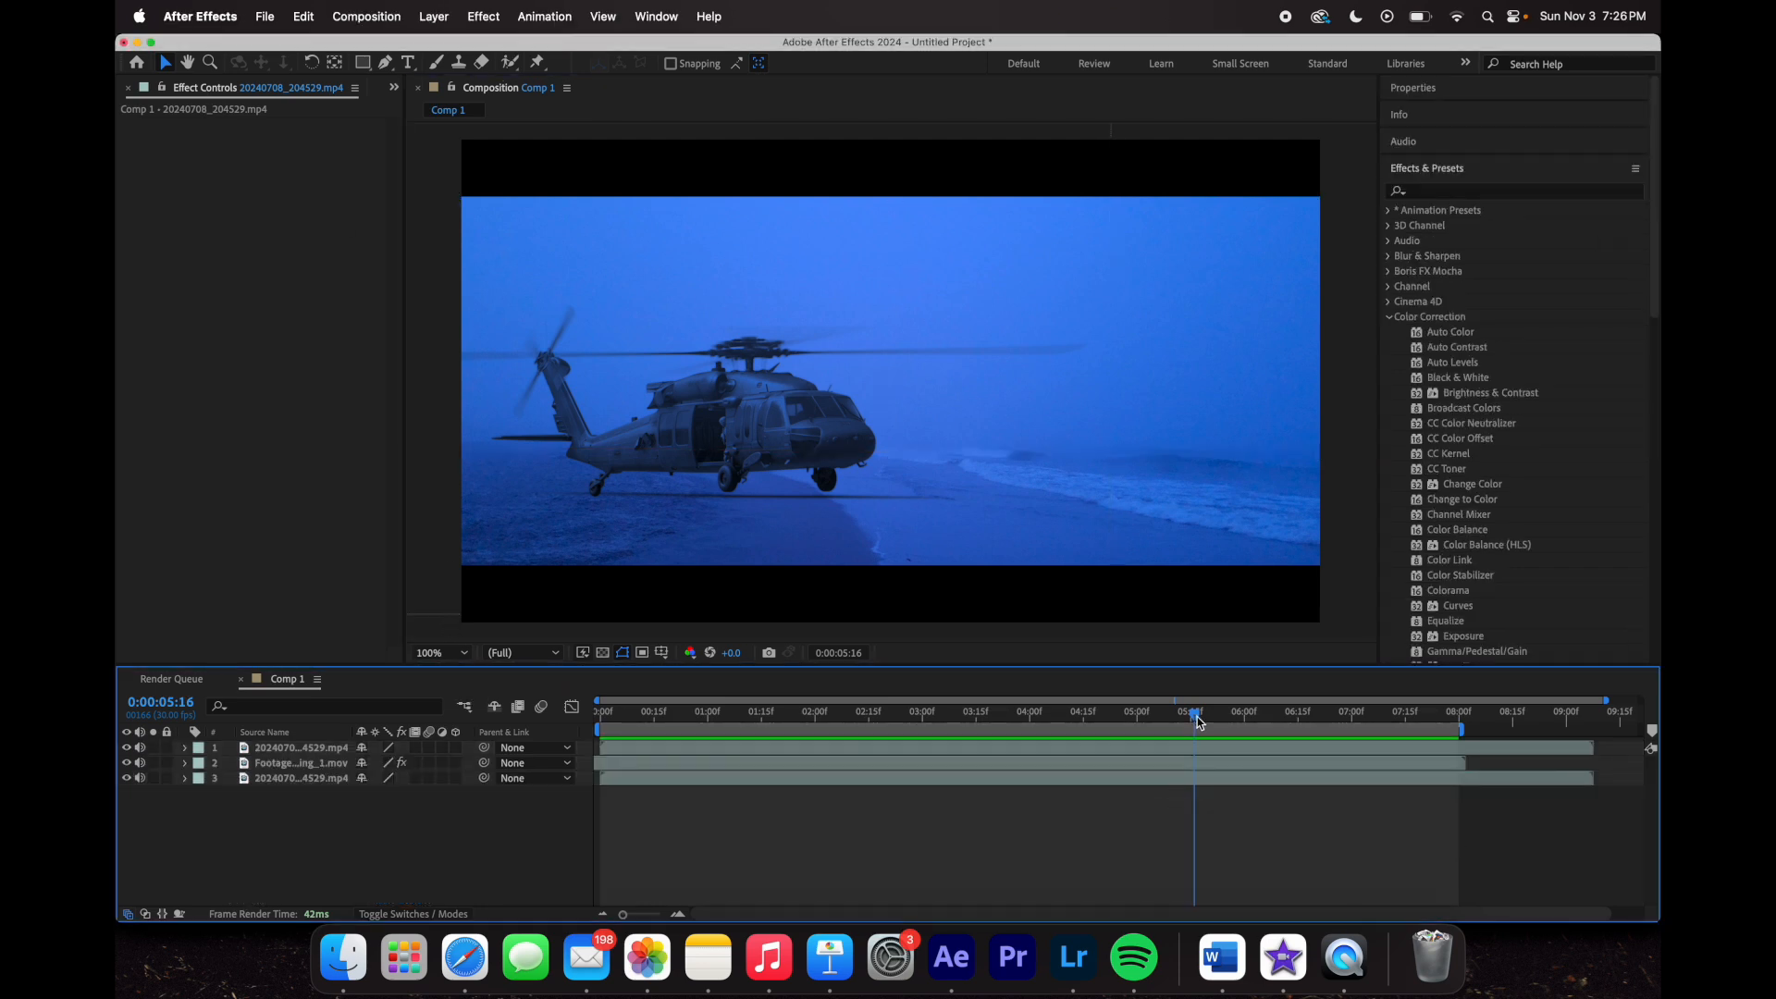
drag(1196, 714, 1189, 801)
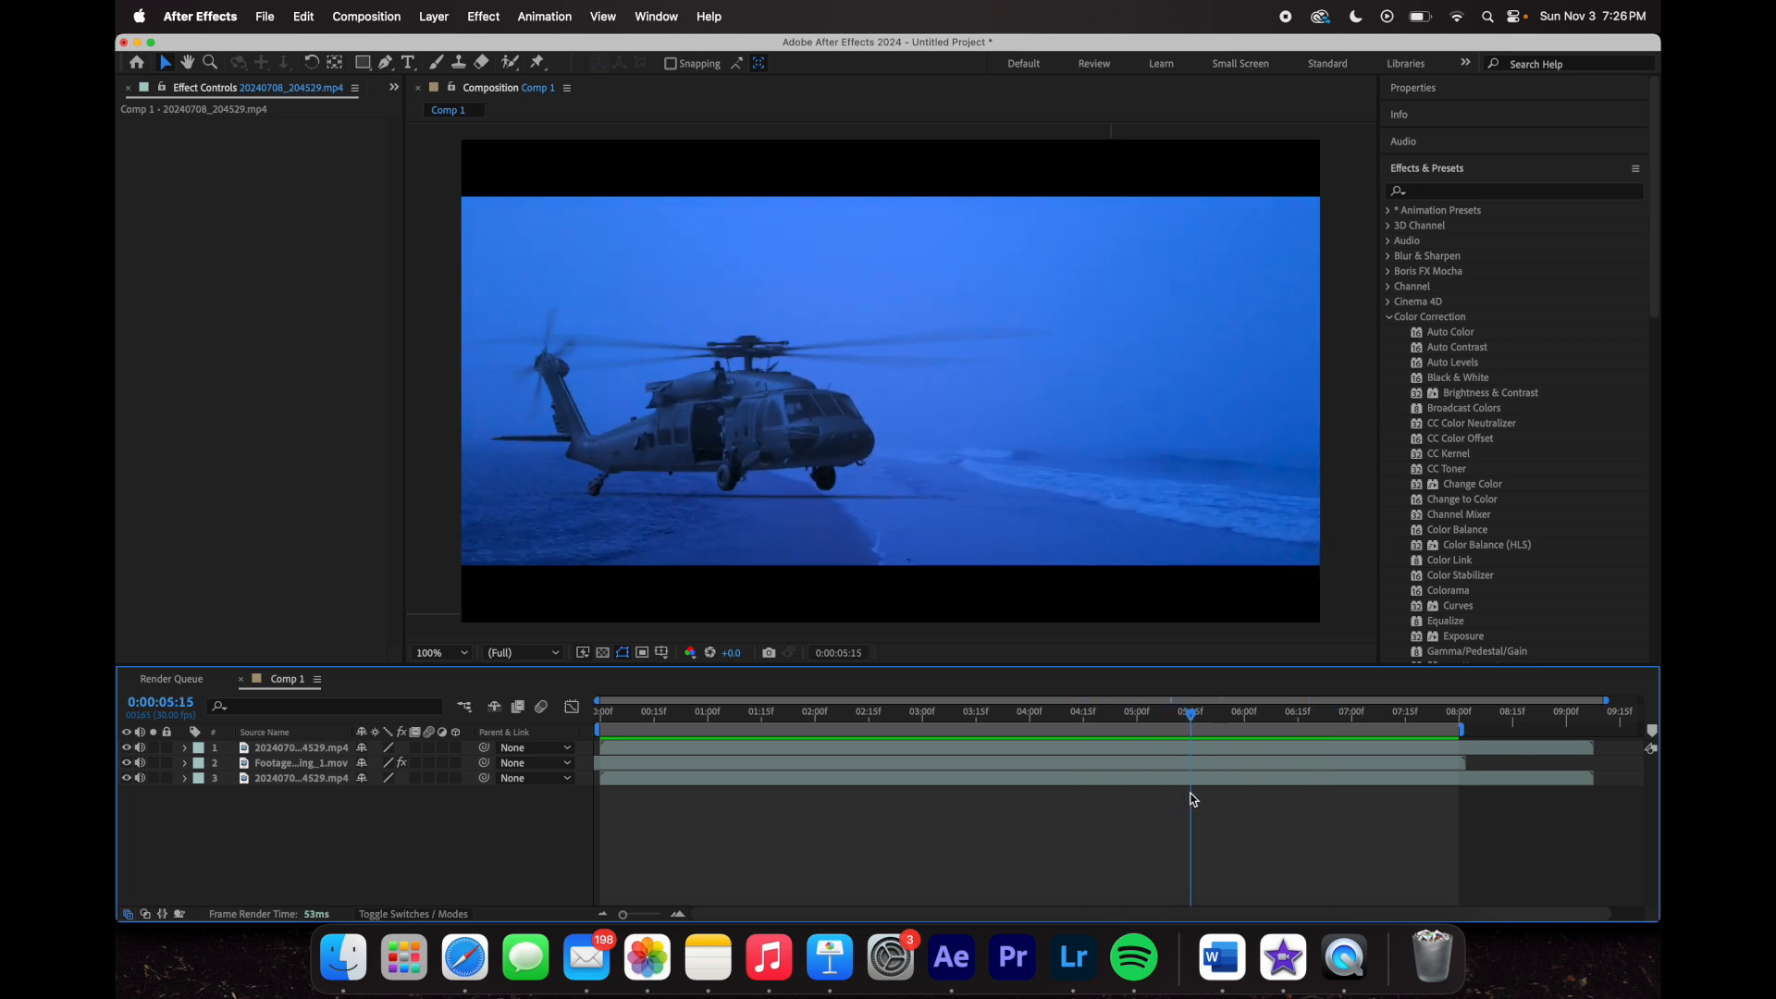
drag(1187, 716, 922, 689)
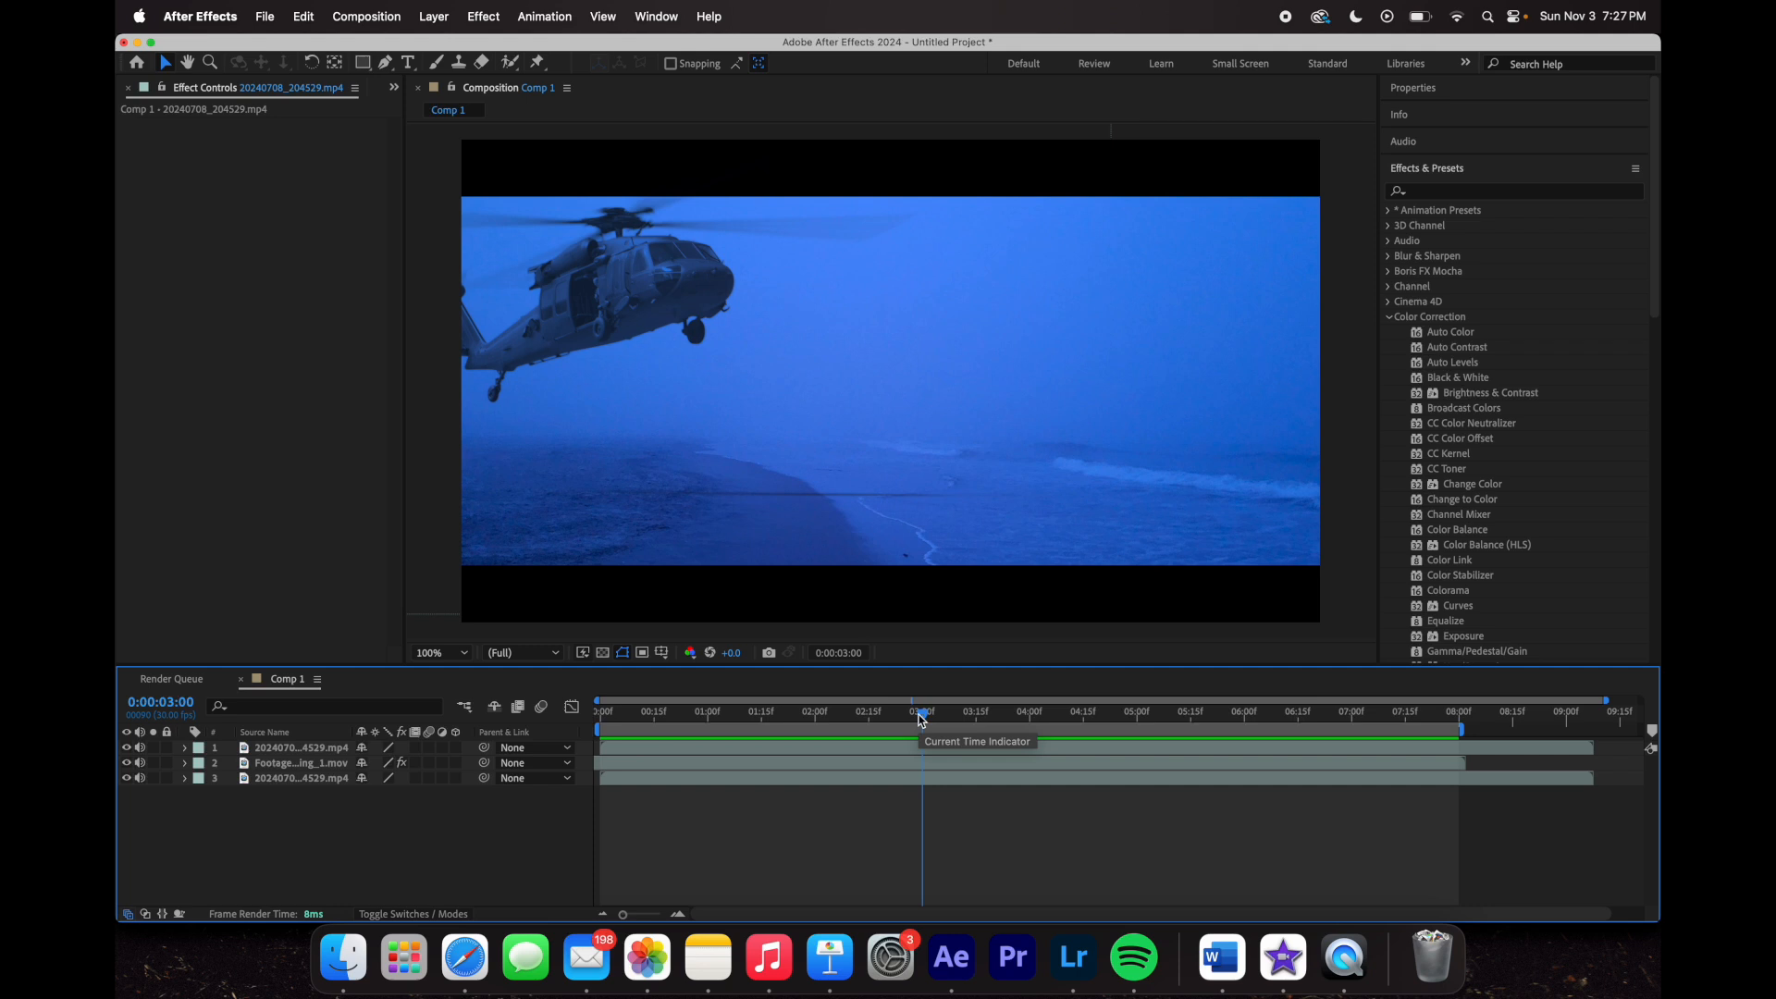
drag(921, 717, 1195, 805)
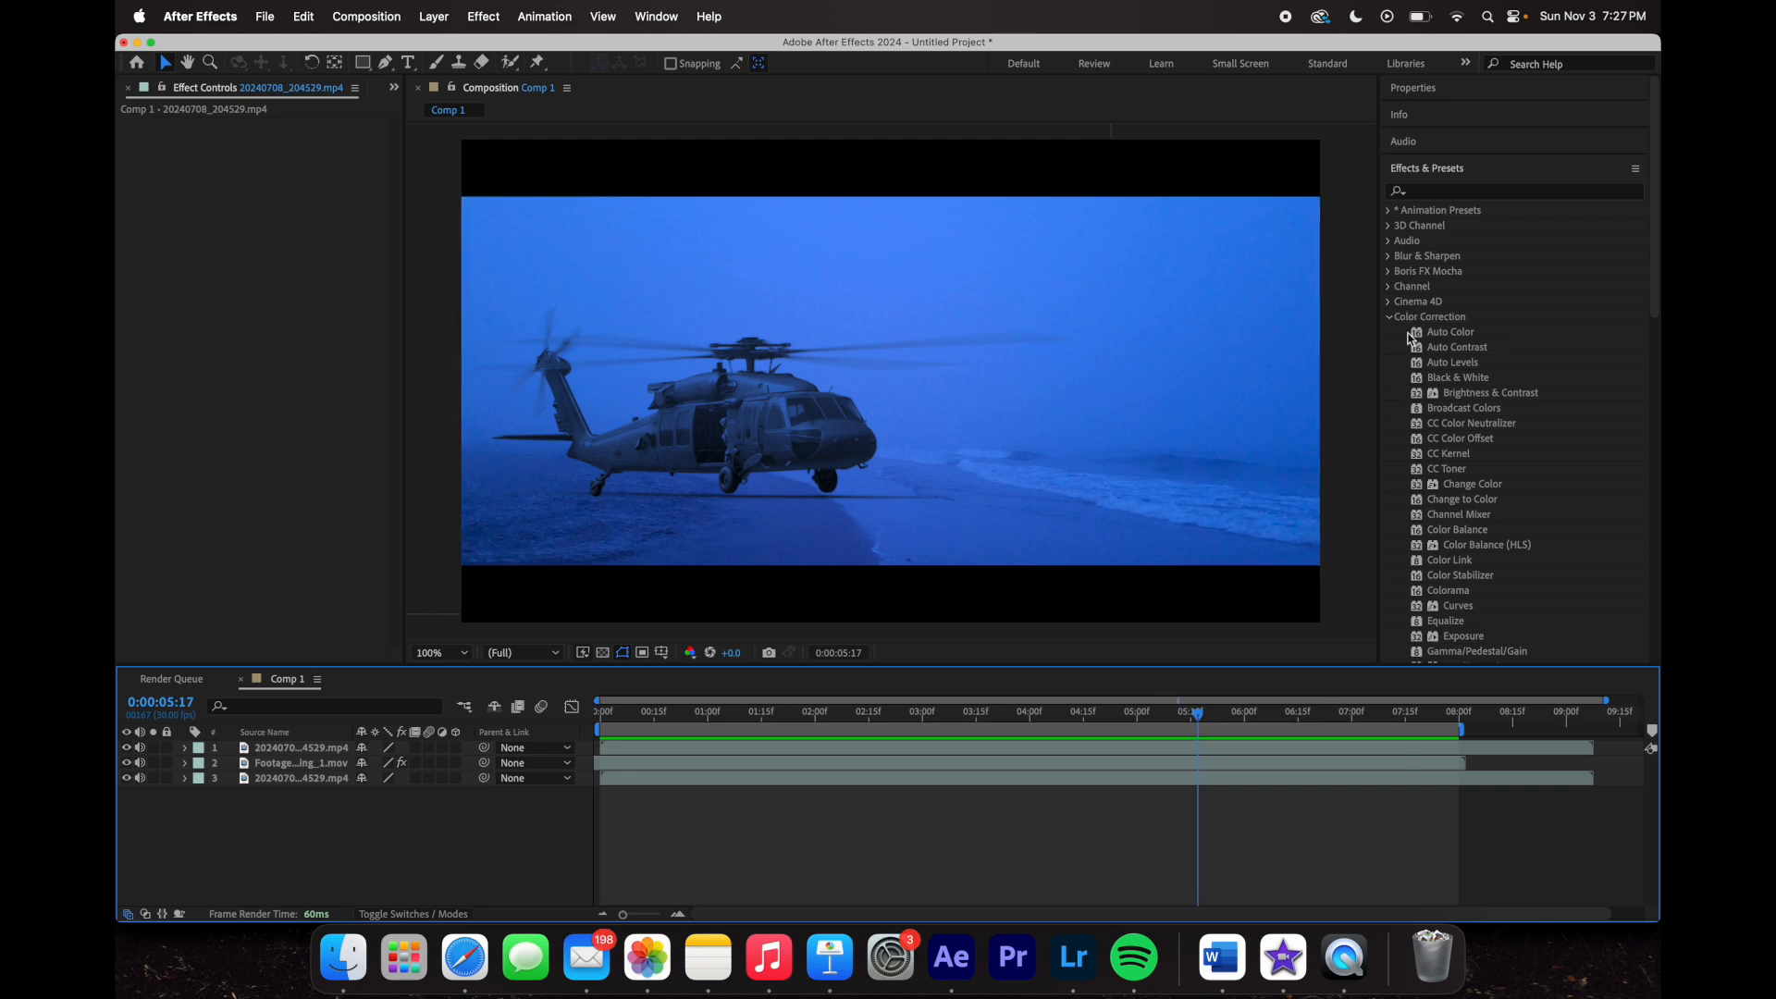
- Browse the Effects & Presets panel, collapsing Color Correction and peeking into Distort and Simulation
scroll(1443, 353, down, 5)
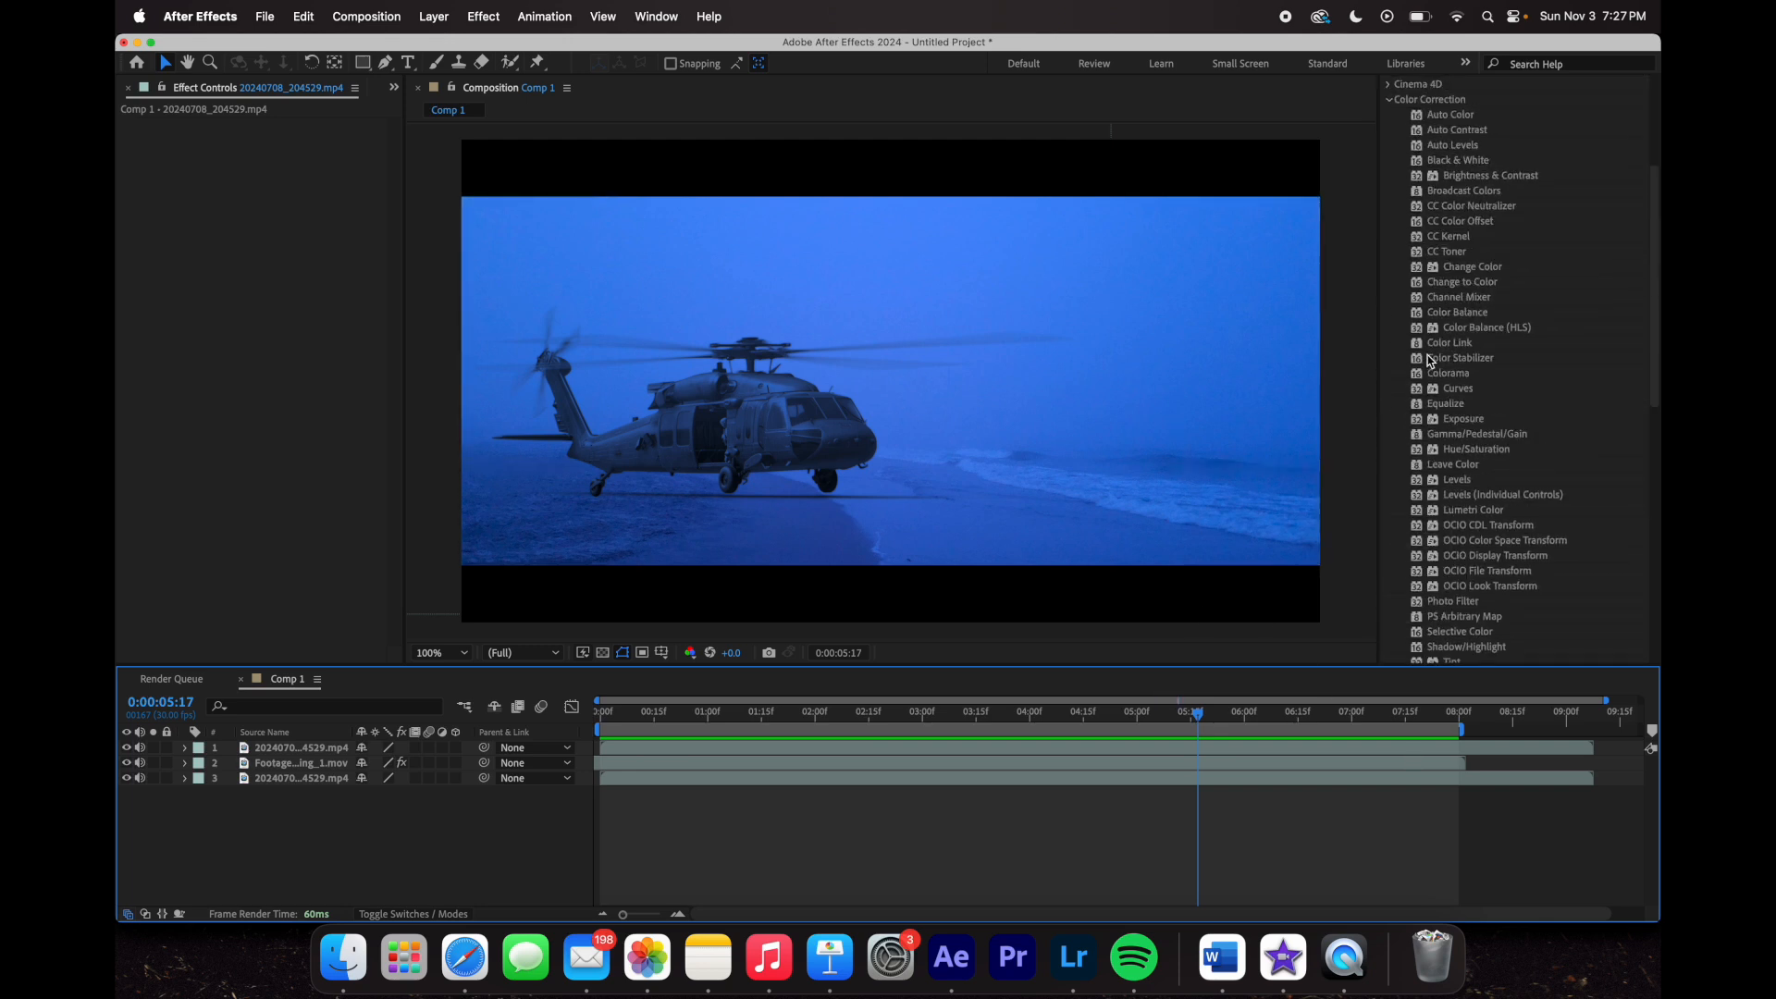
scroll(1507, 354, up, 5)
click(1390, 316)
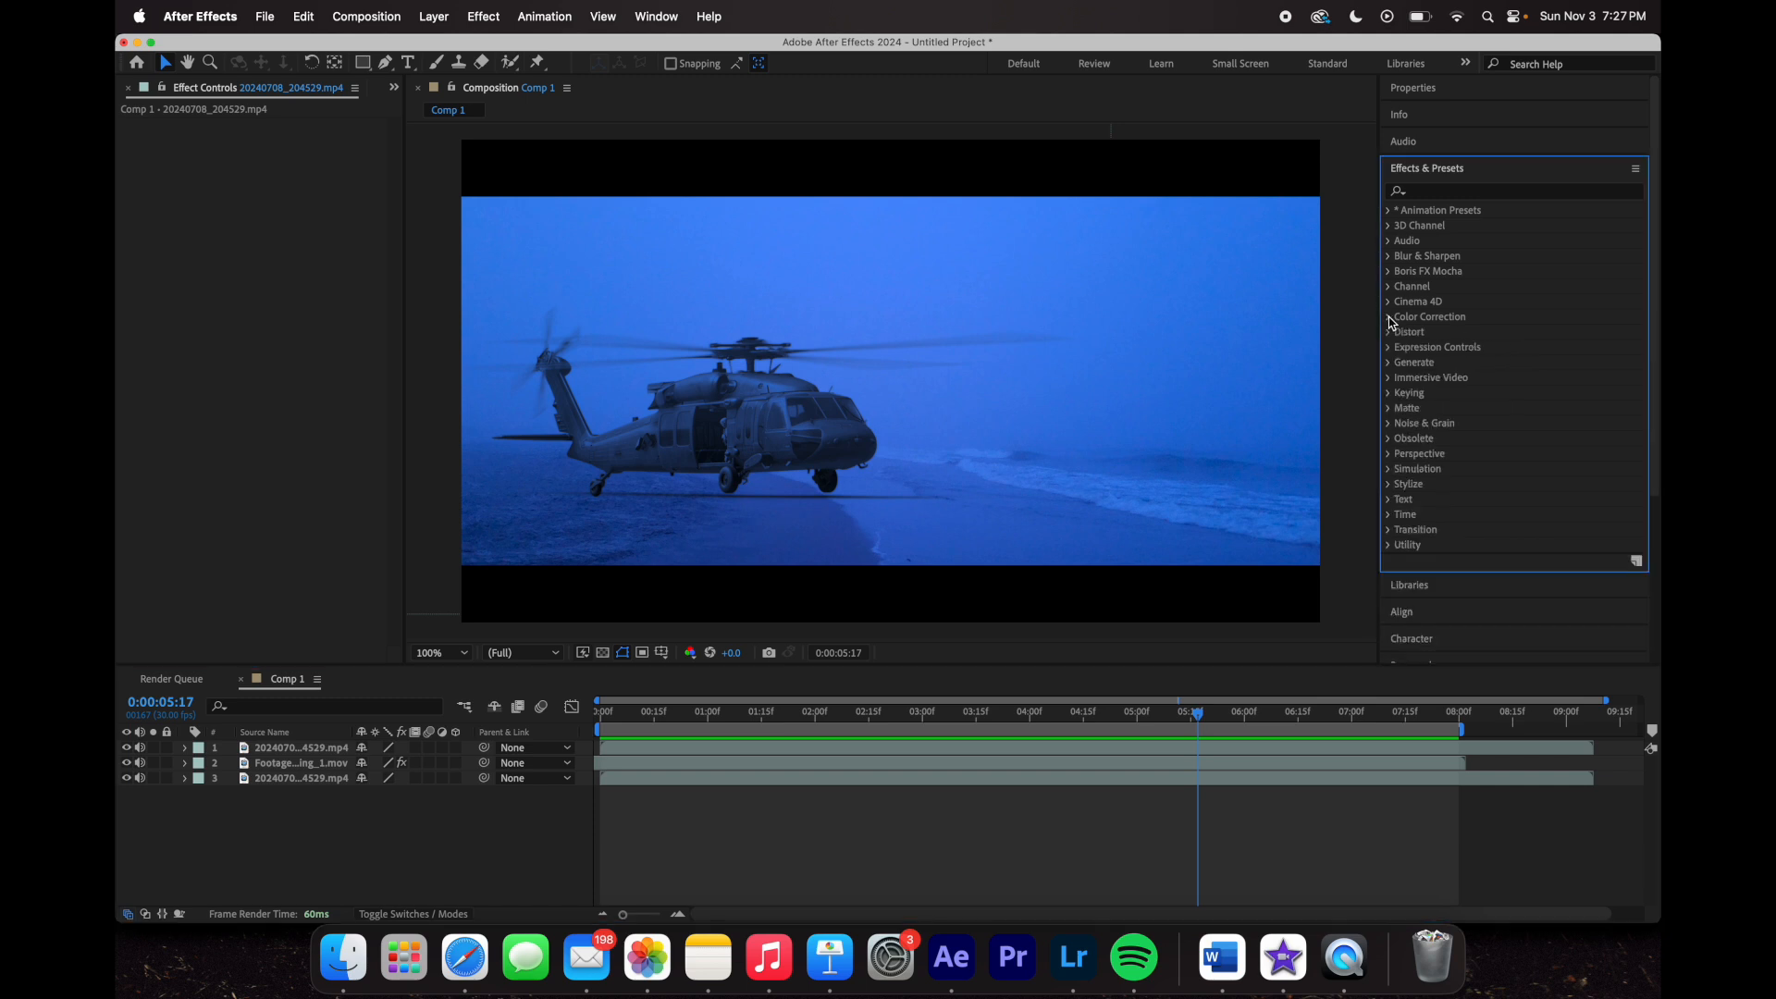
click(1471, 165)
click(1460, 146)
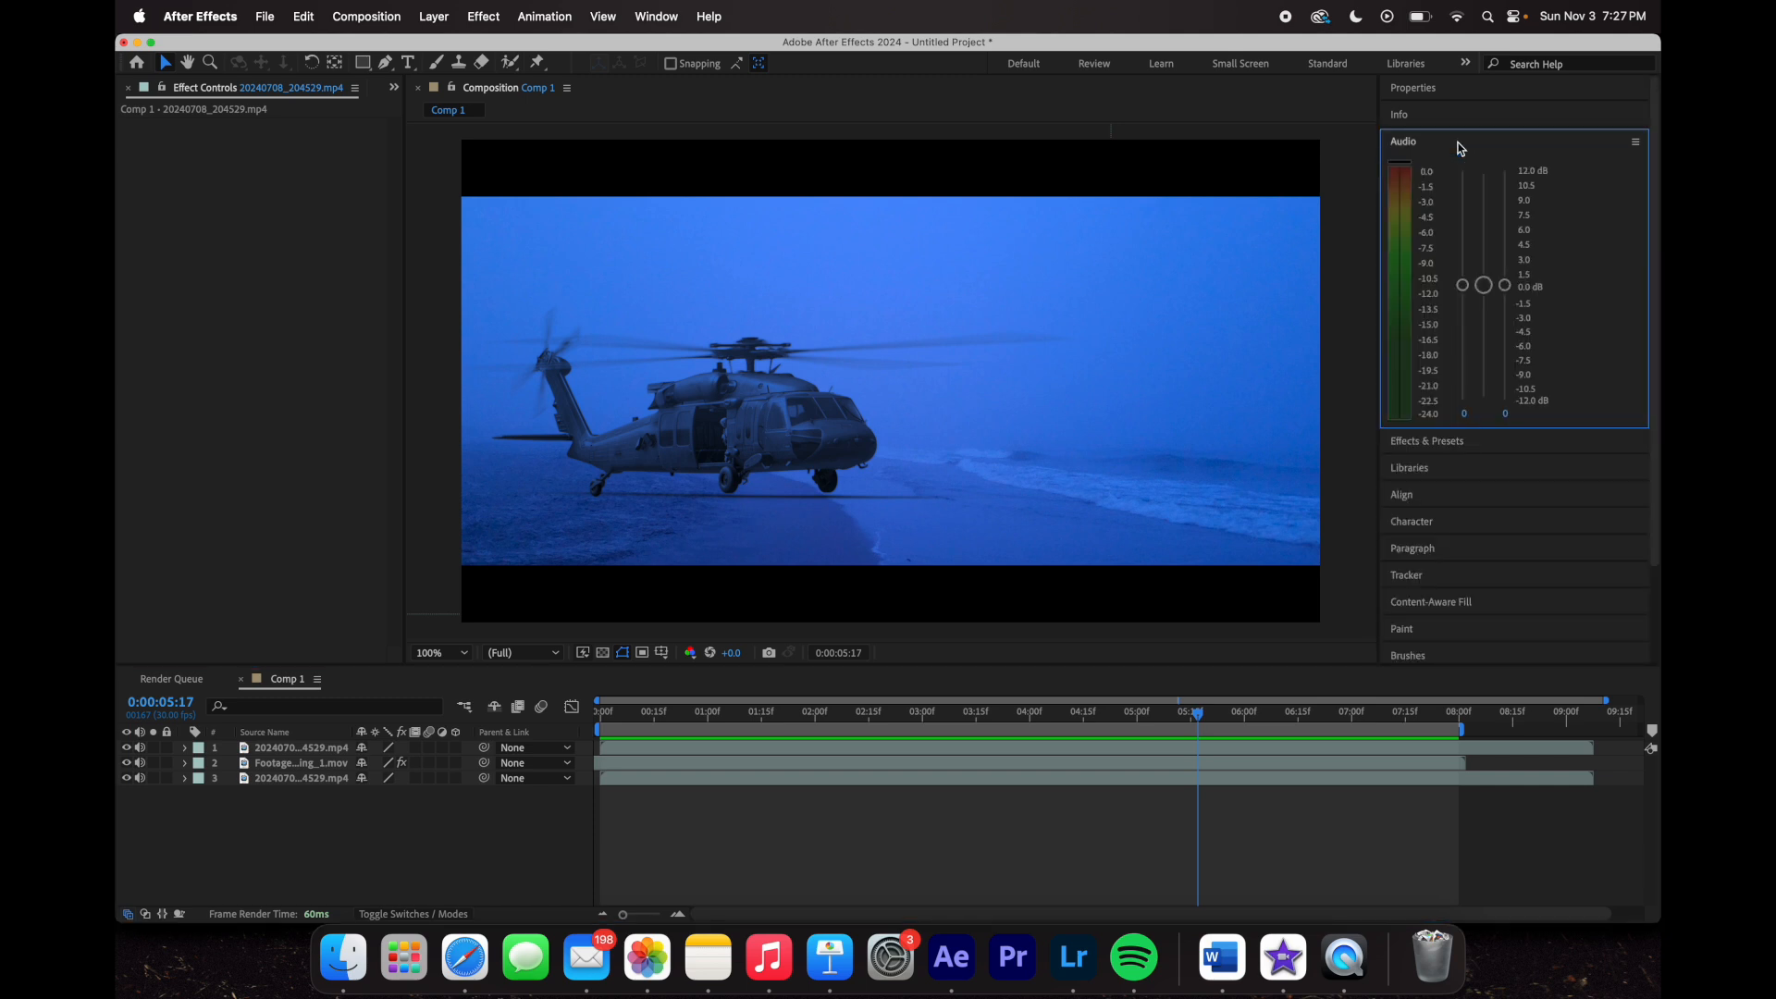
click(1460, 145)
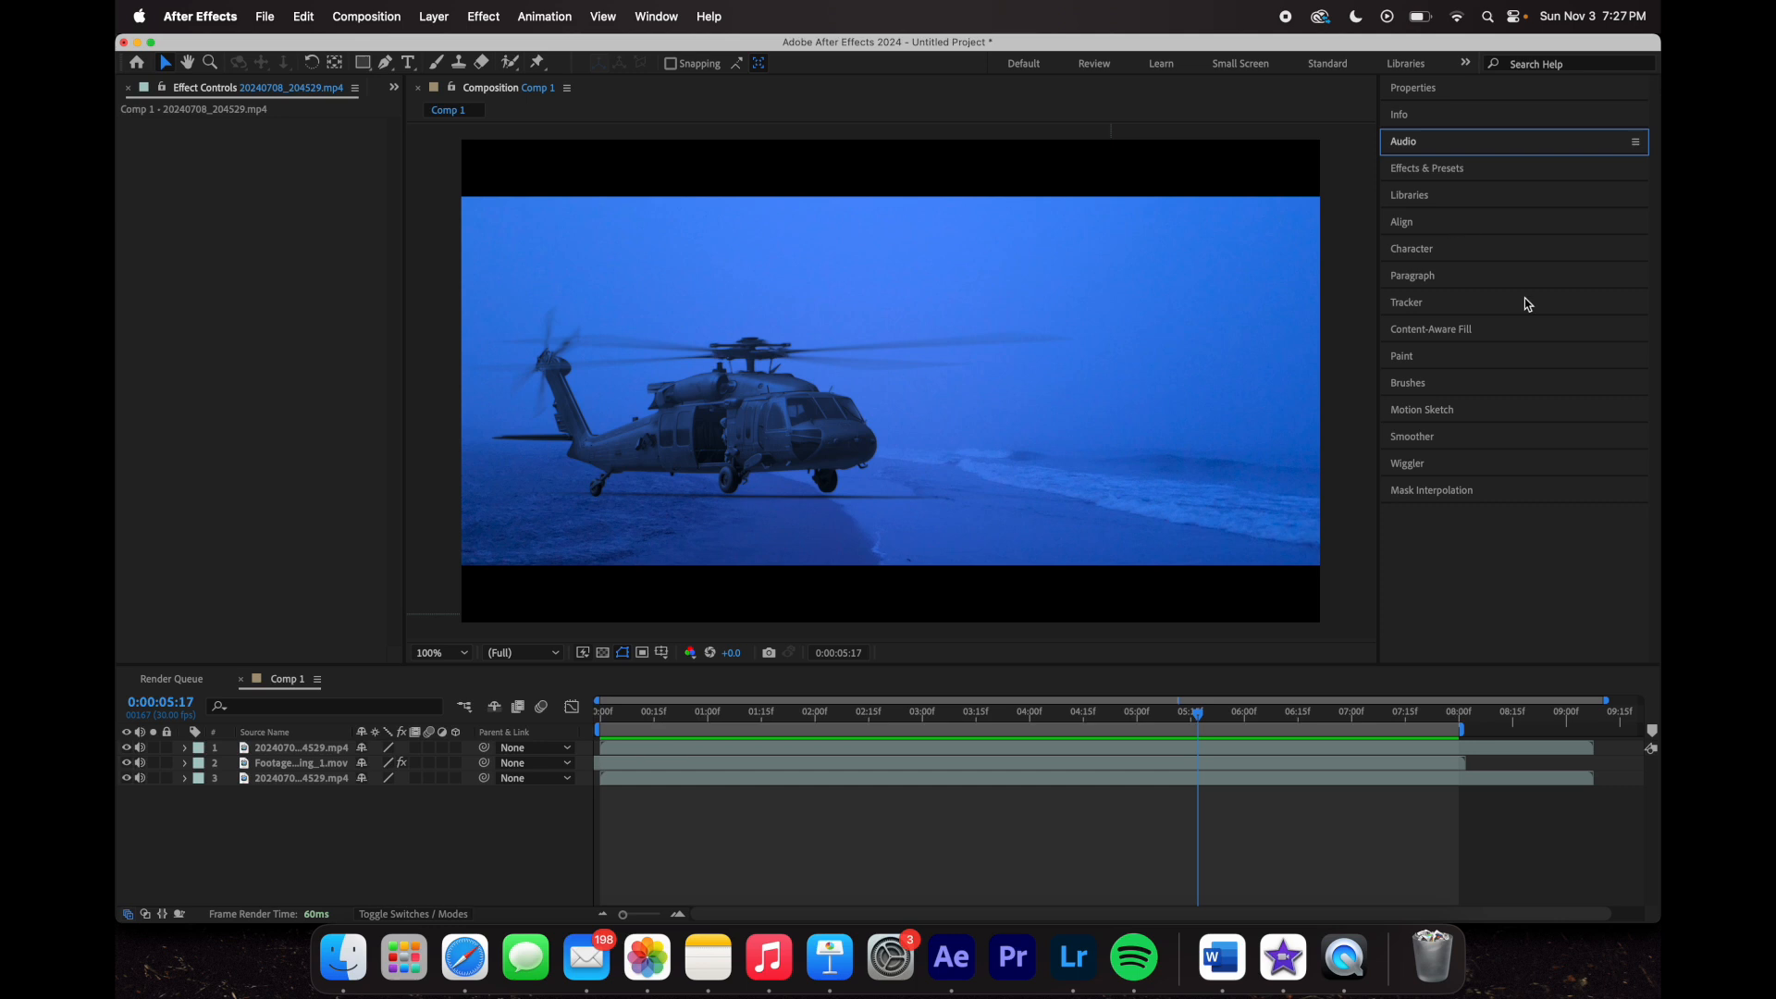
click(1473, 167)
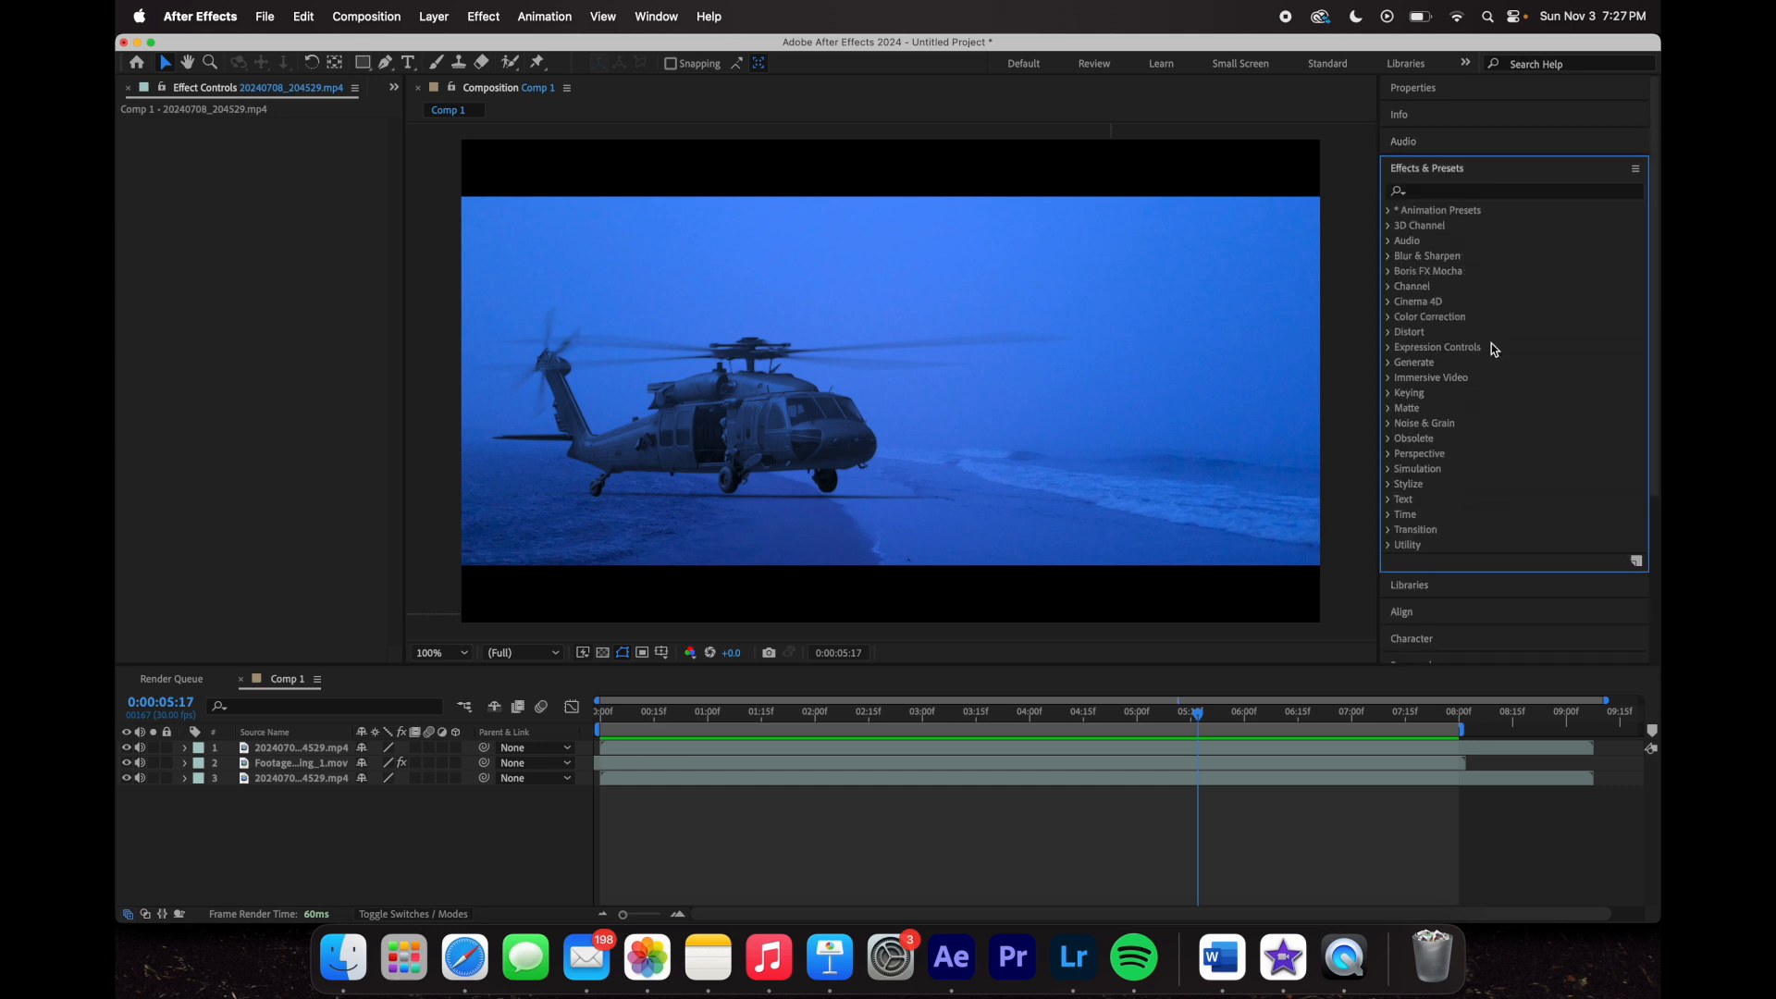
click(1390, 333)
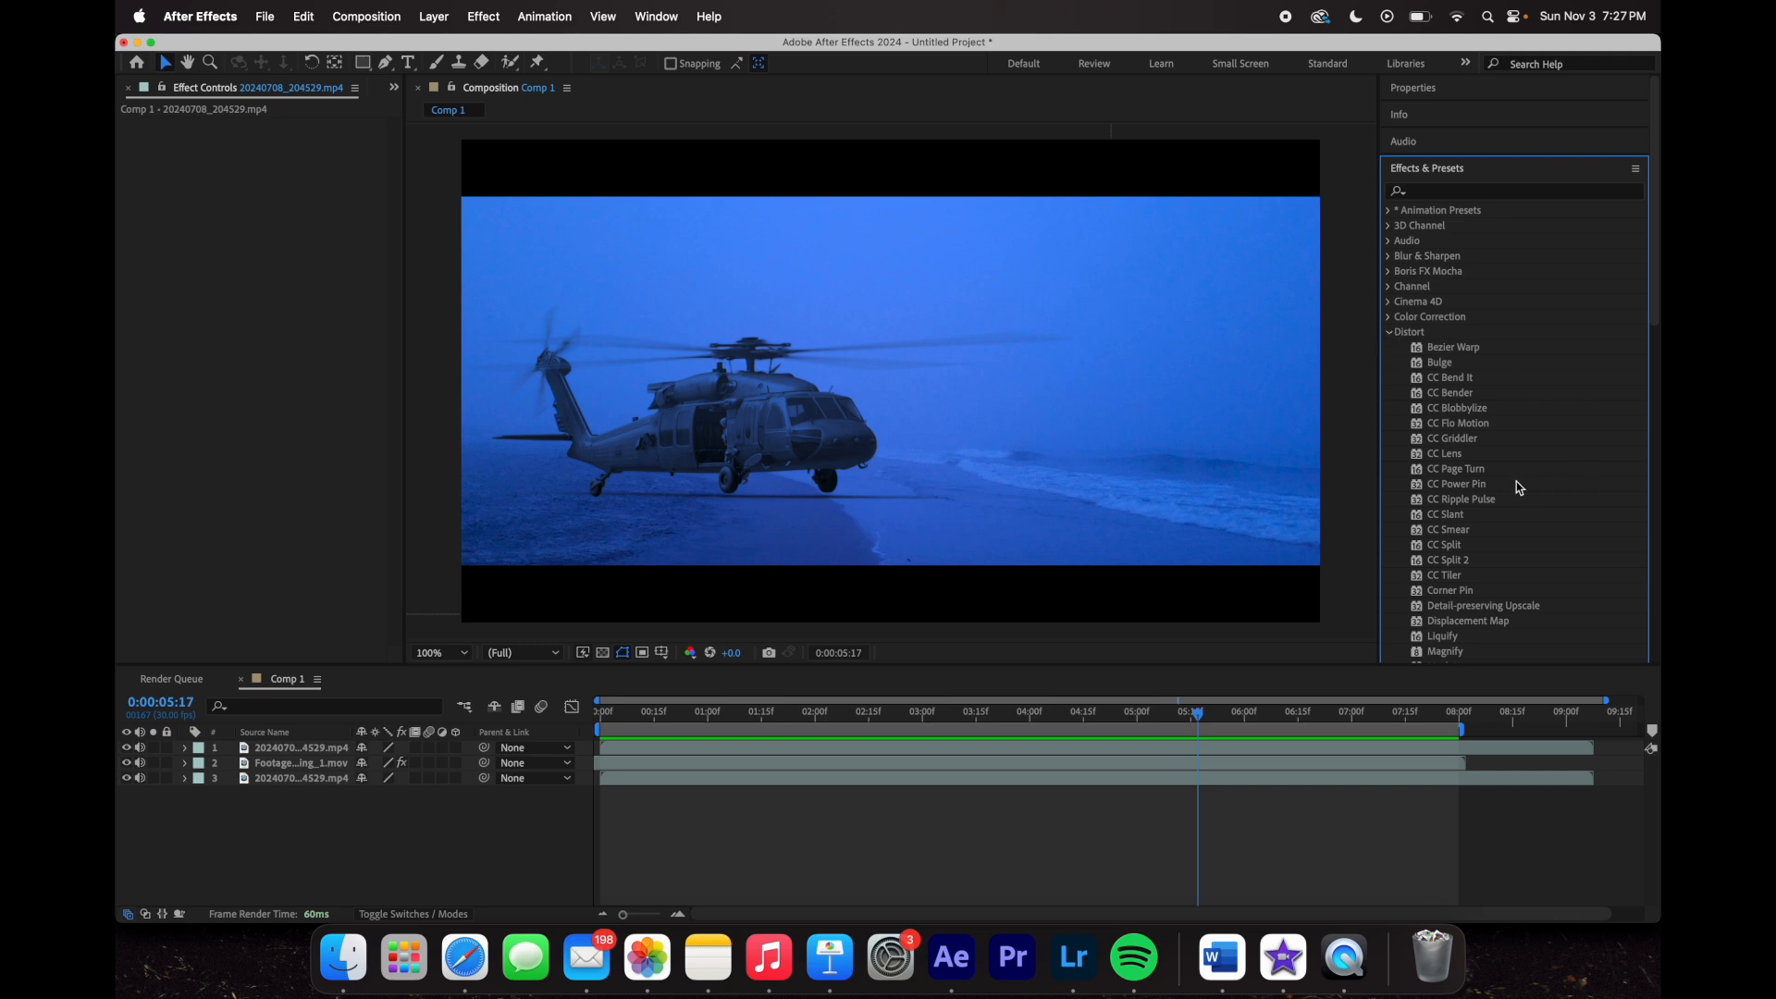
scroll(1490, 426, down, 2)
click(1390, 259)
scroll(1390, 261, up, 2)
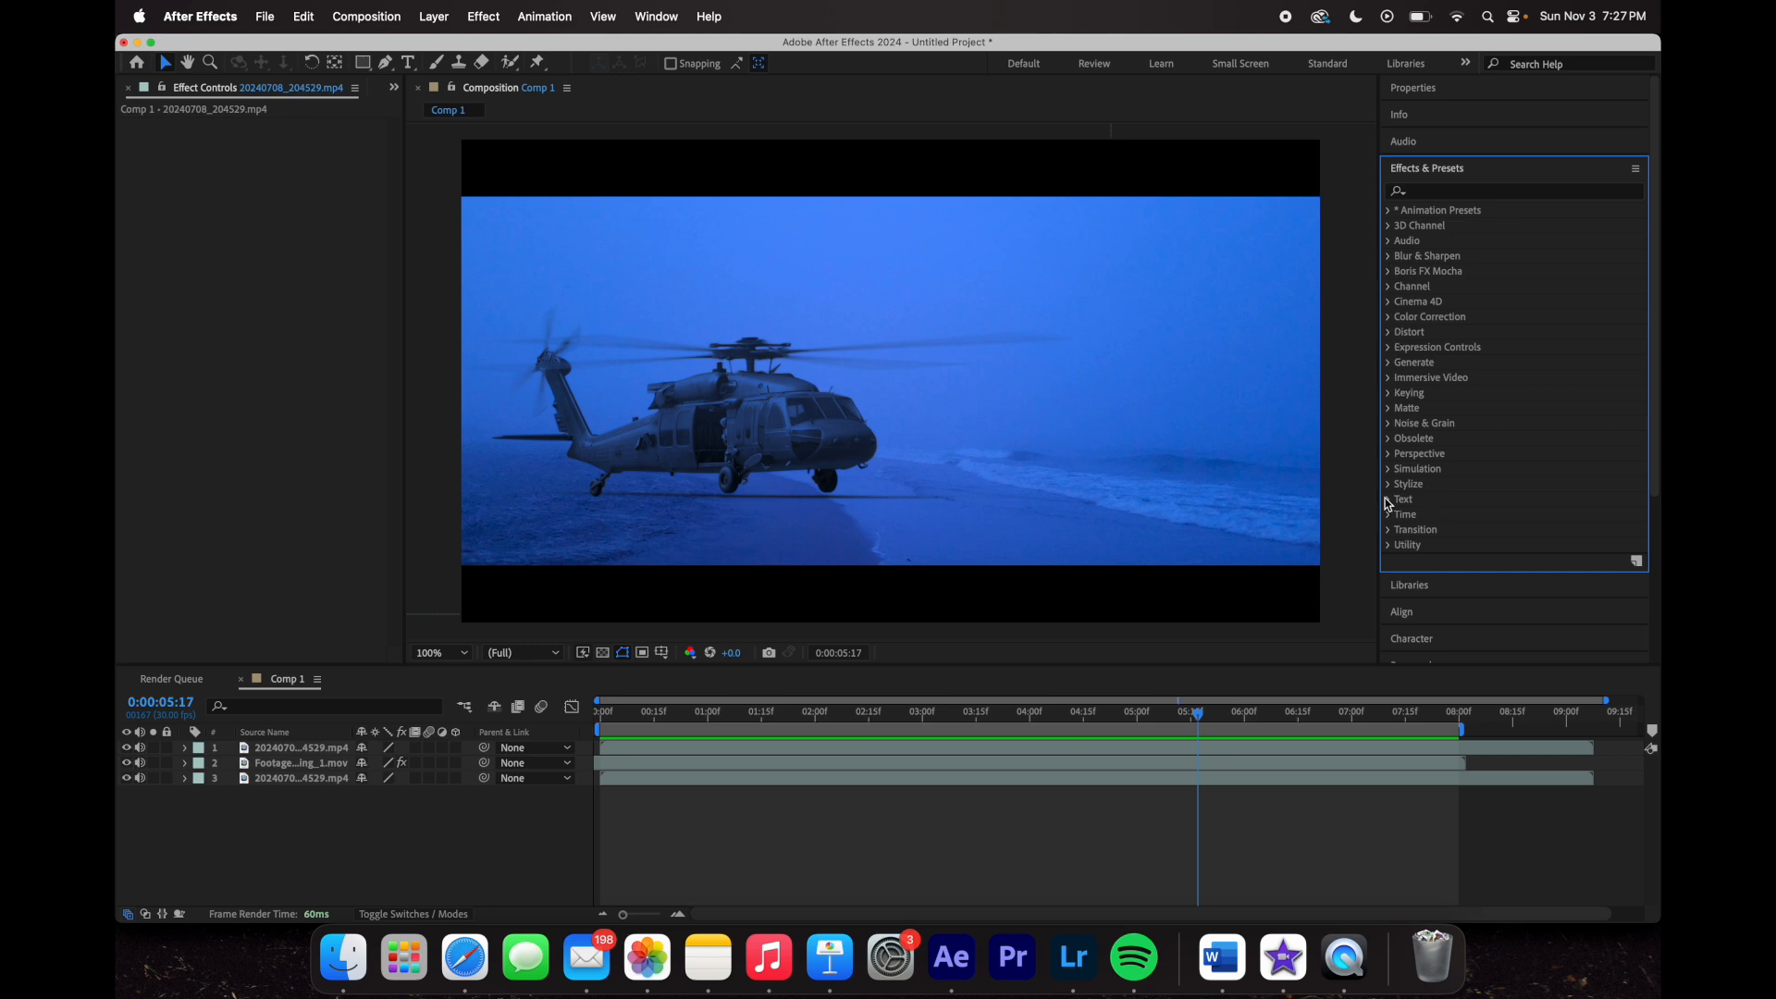
click(1388, 470)
click(1388, 470)
- Expand Animation Presets > Image - Special Effects, scrub back to 0:00:04:00 and select layer 3
click(1390, 210)
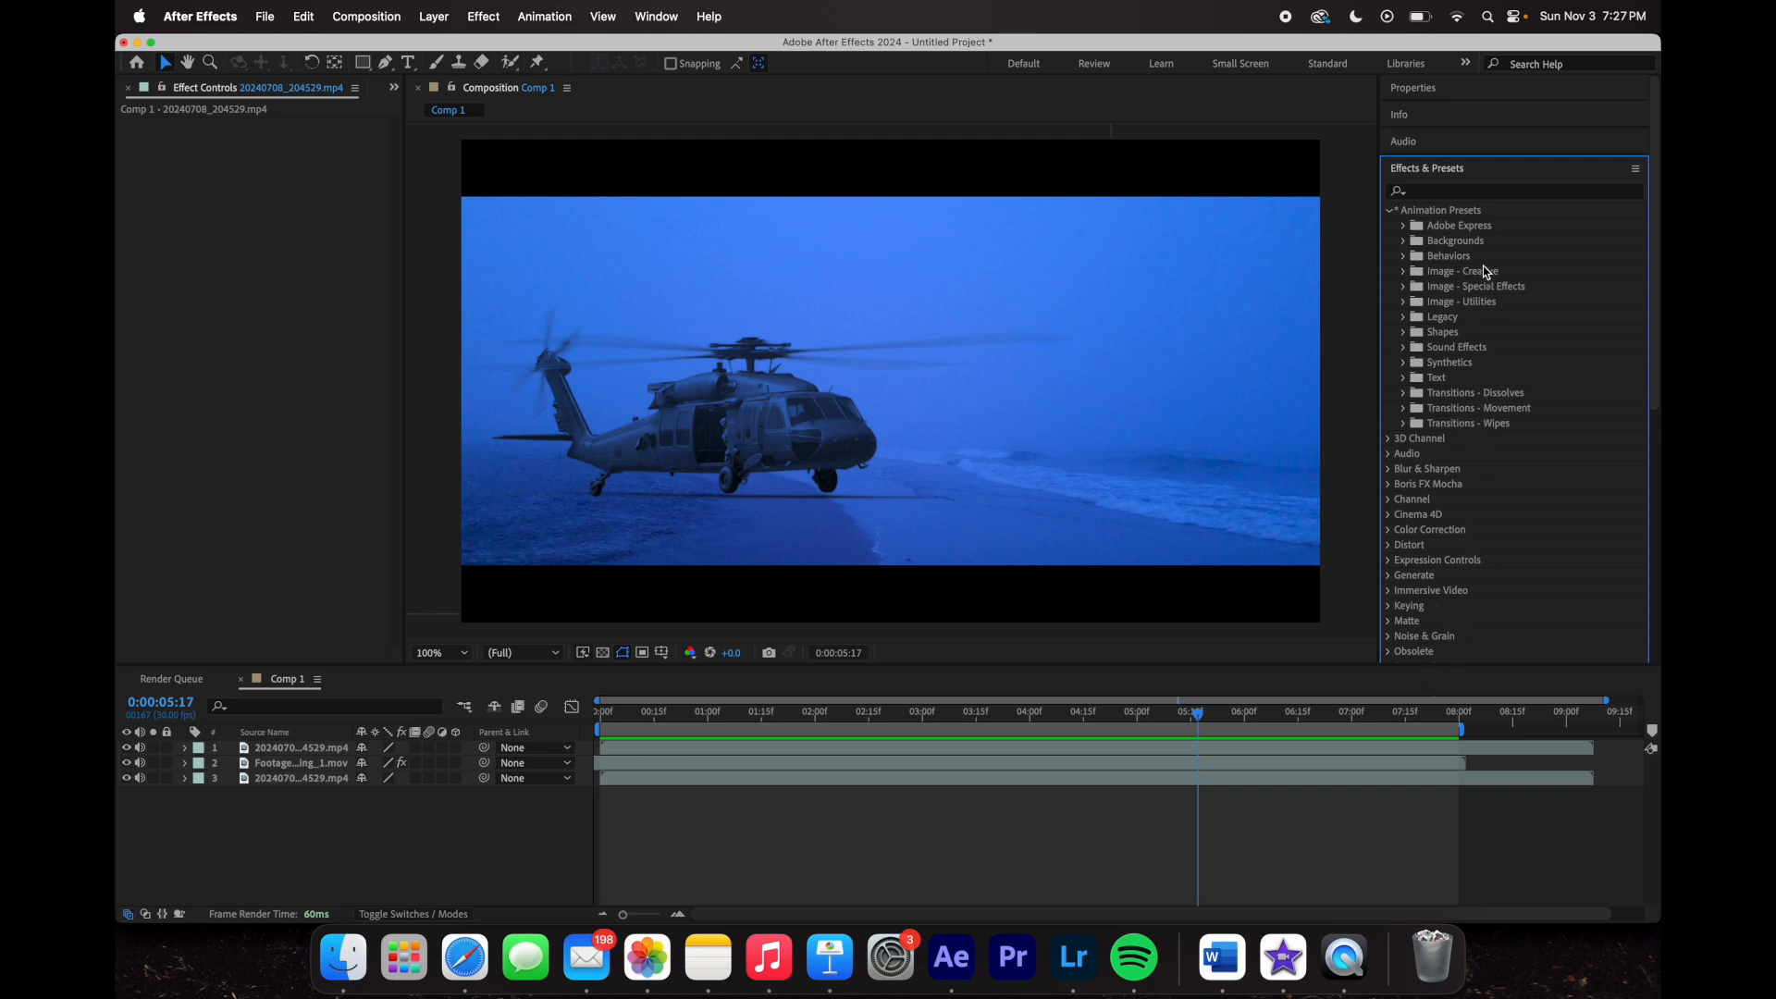
click(1403, 287)
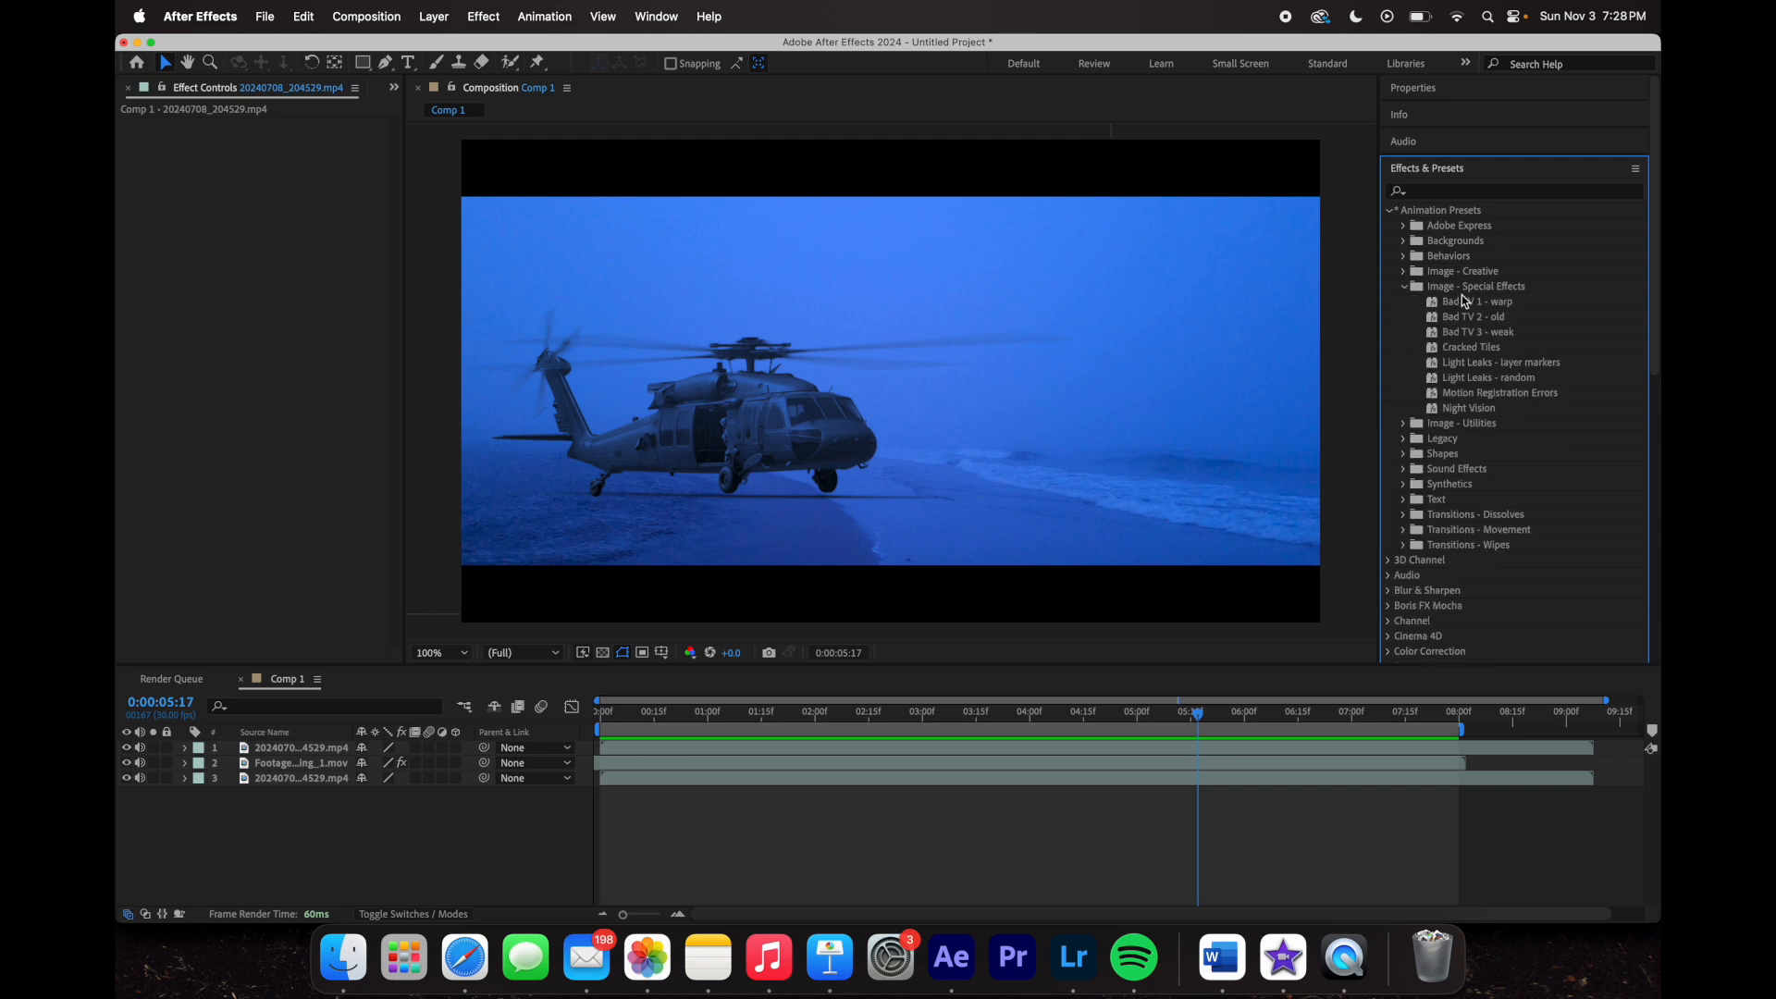
click(935, 751)
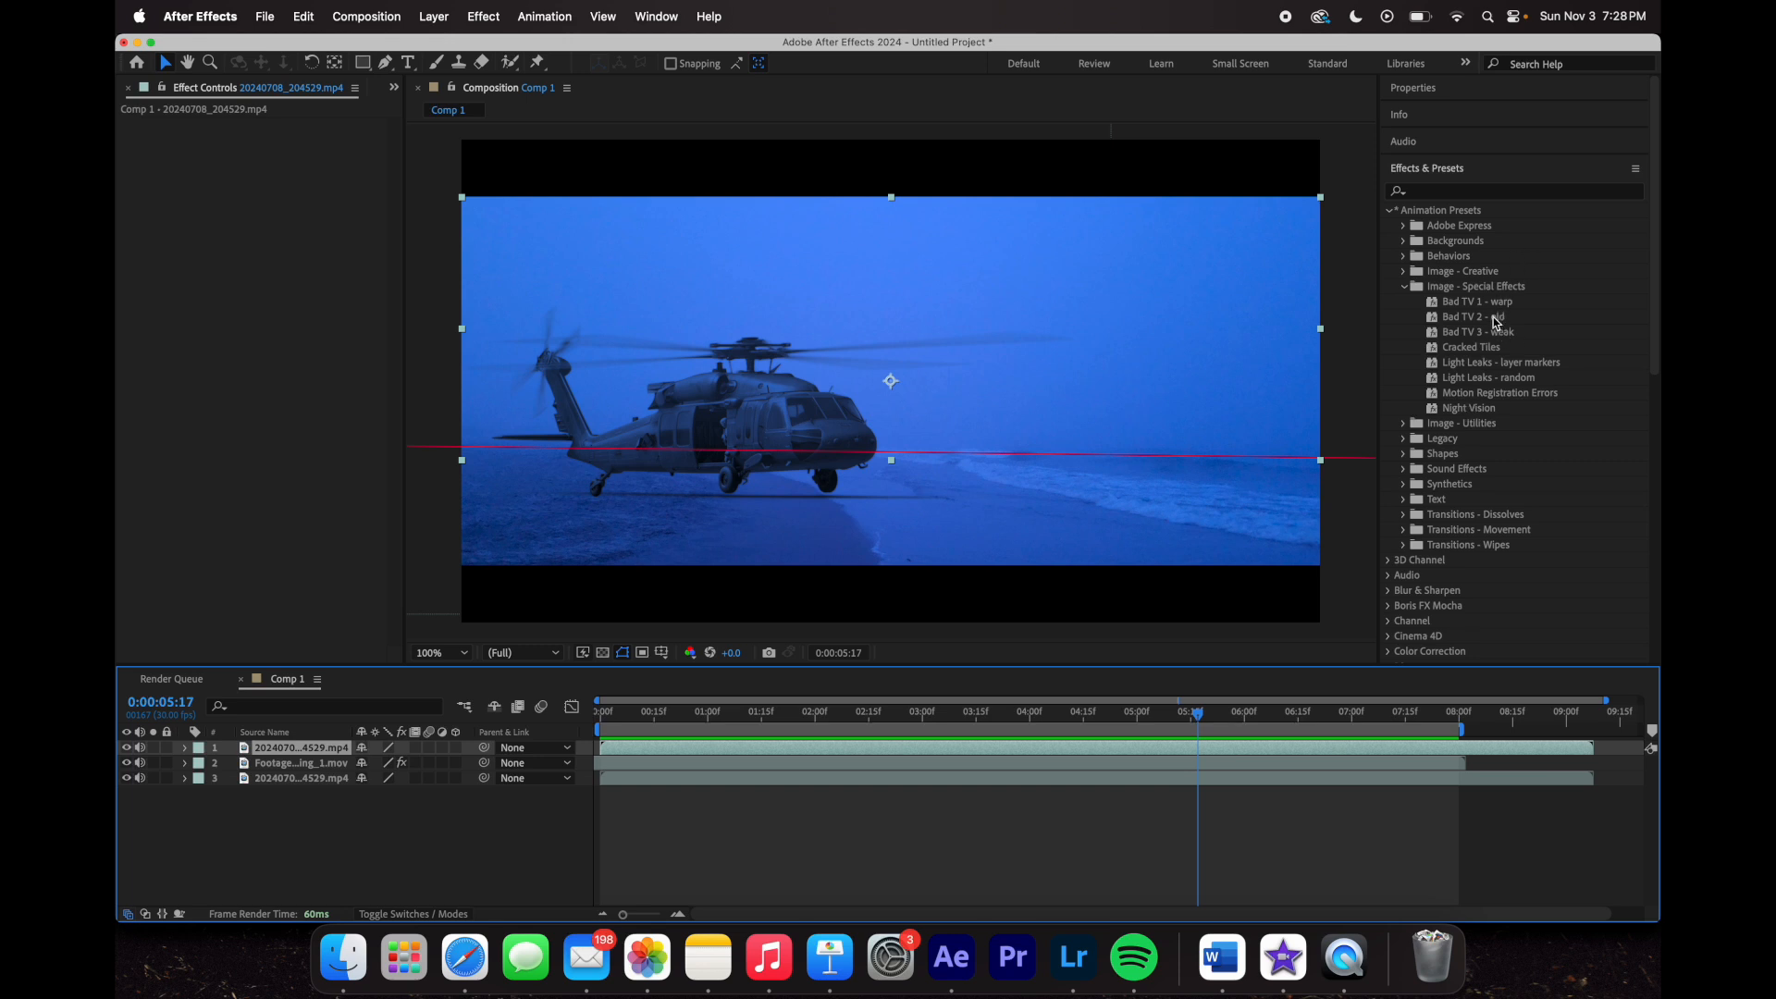
click(1242, 810)
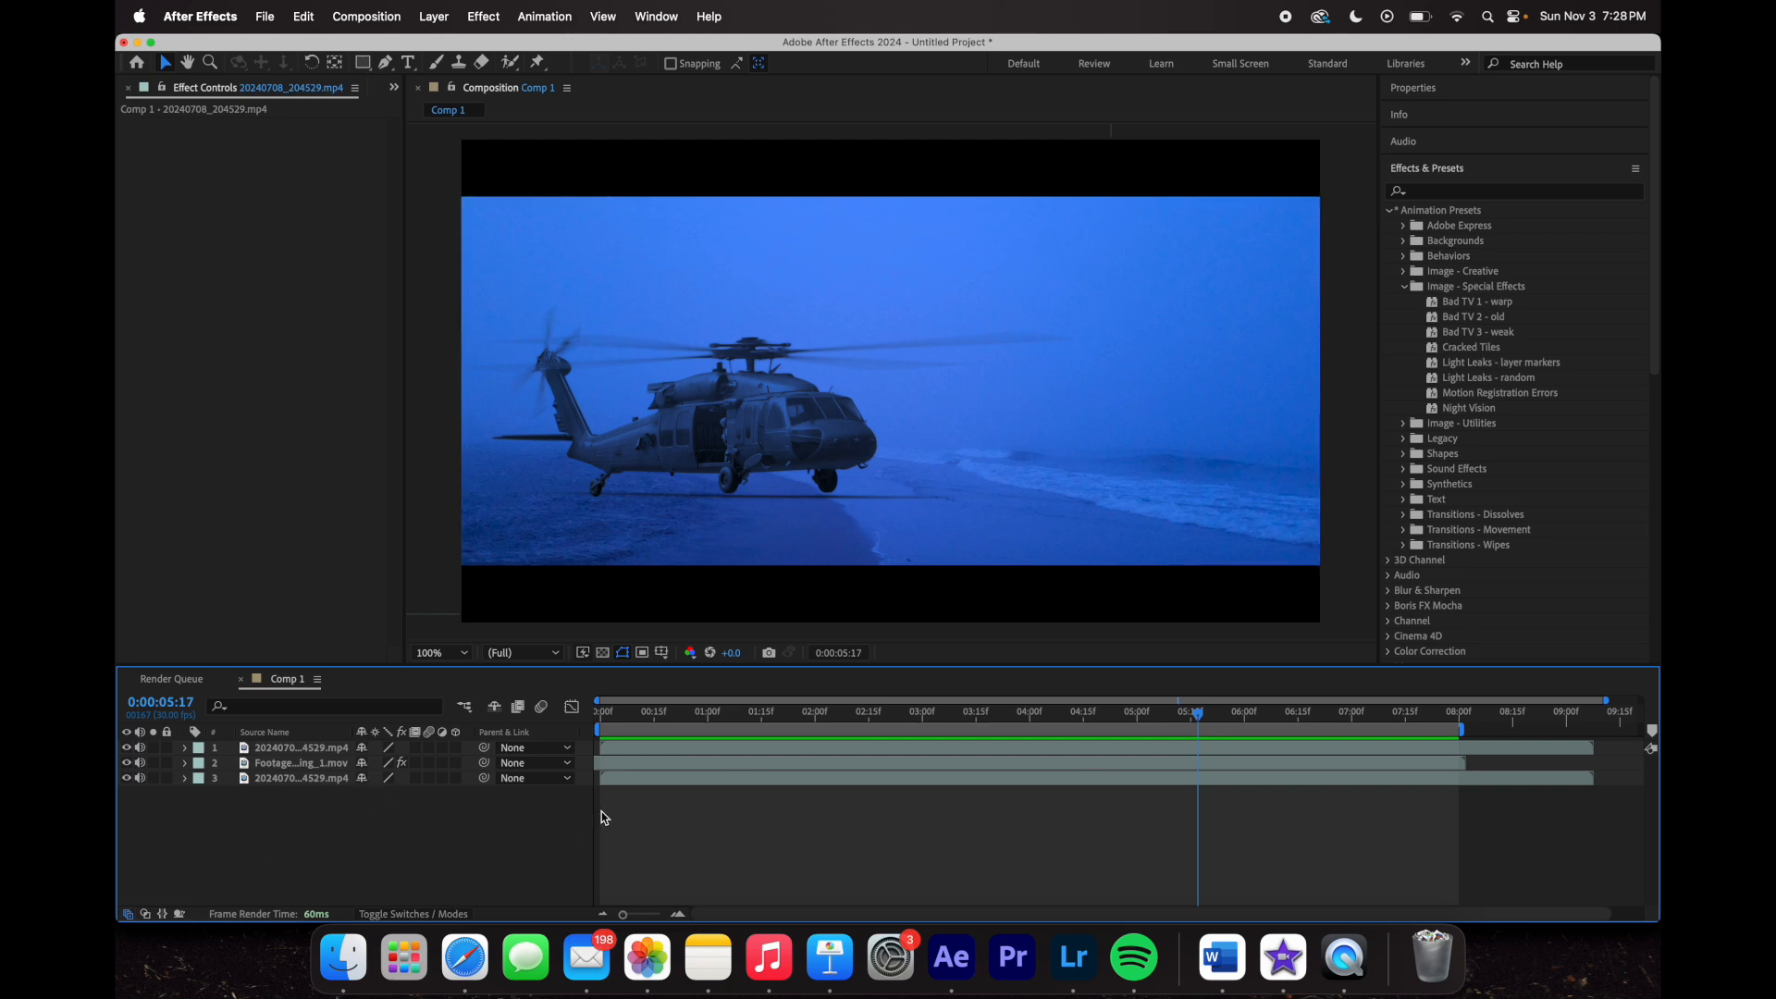
drag(1173, 718, 1030, 718)
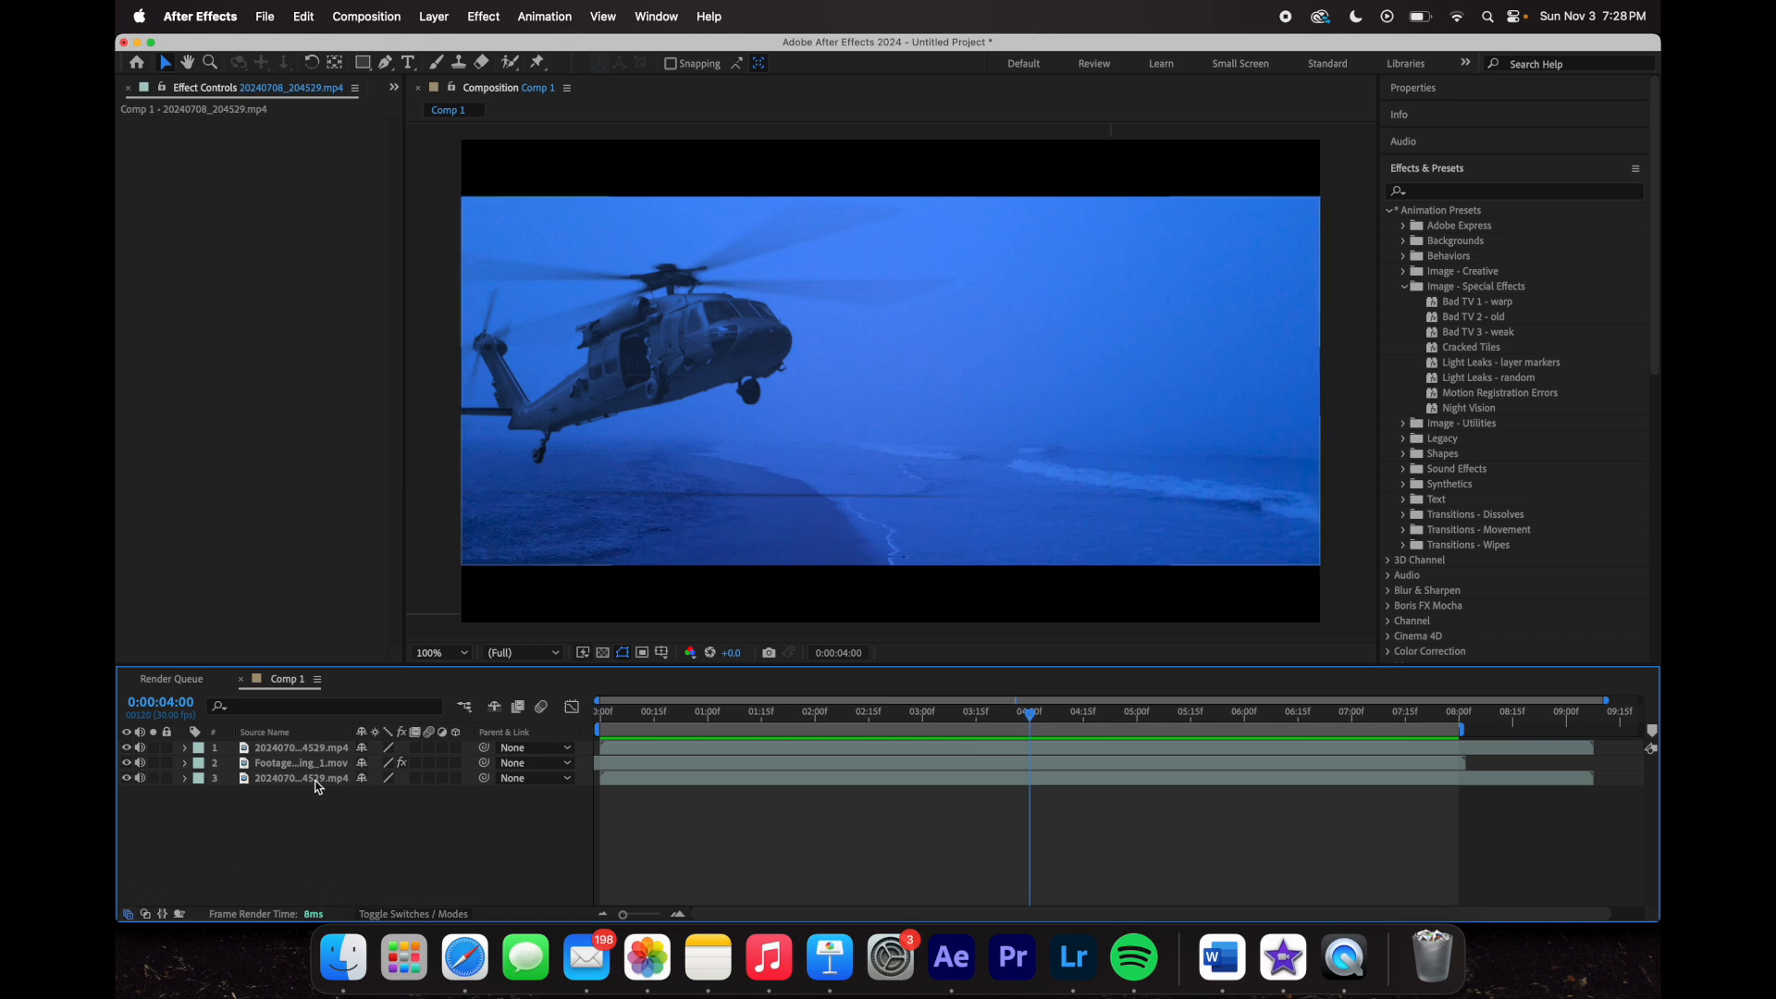
click(317, 782)
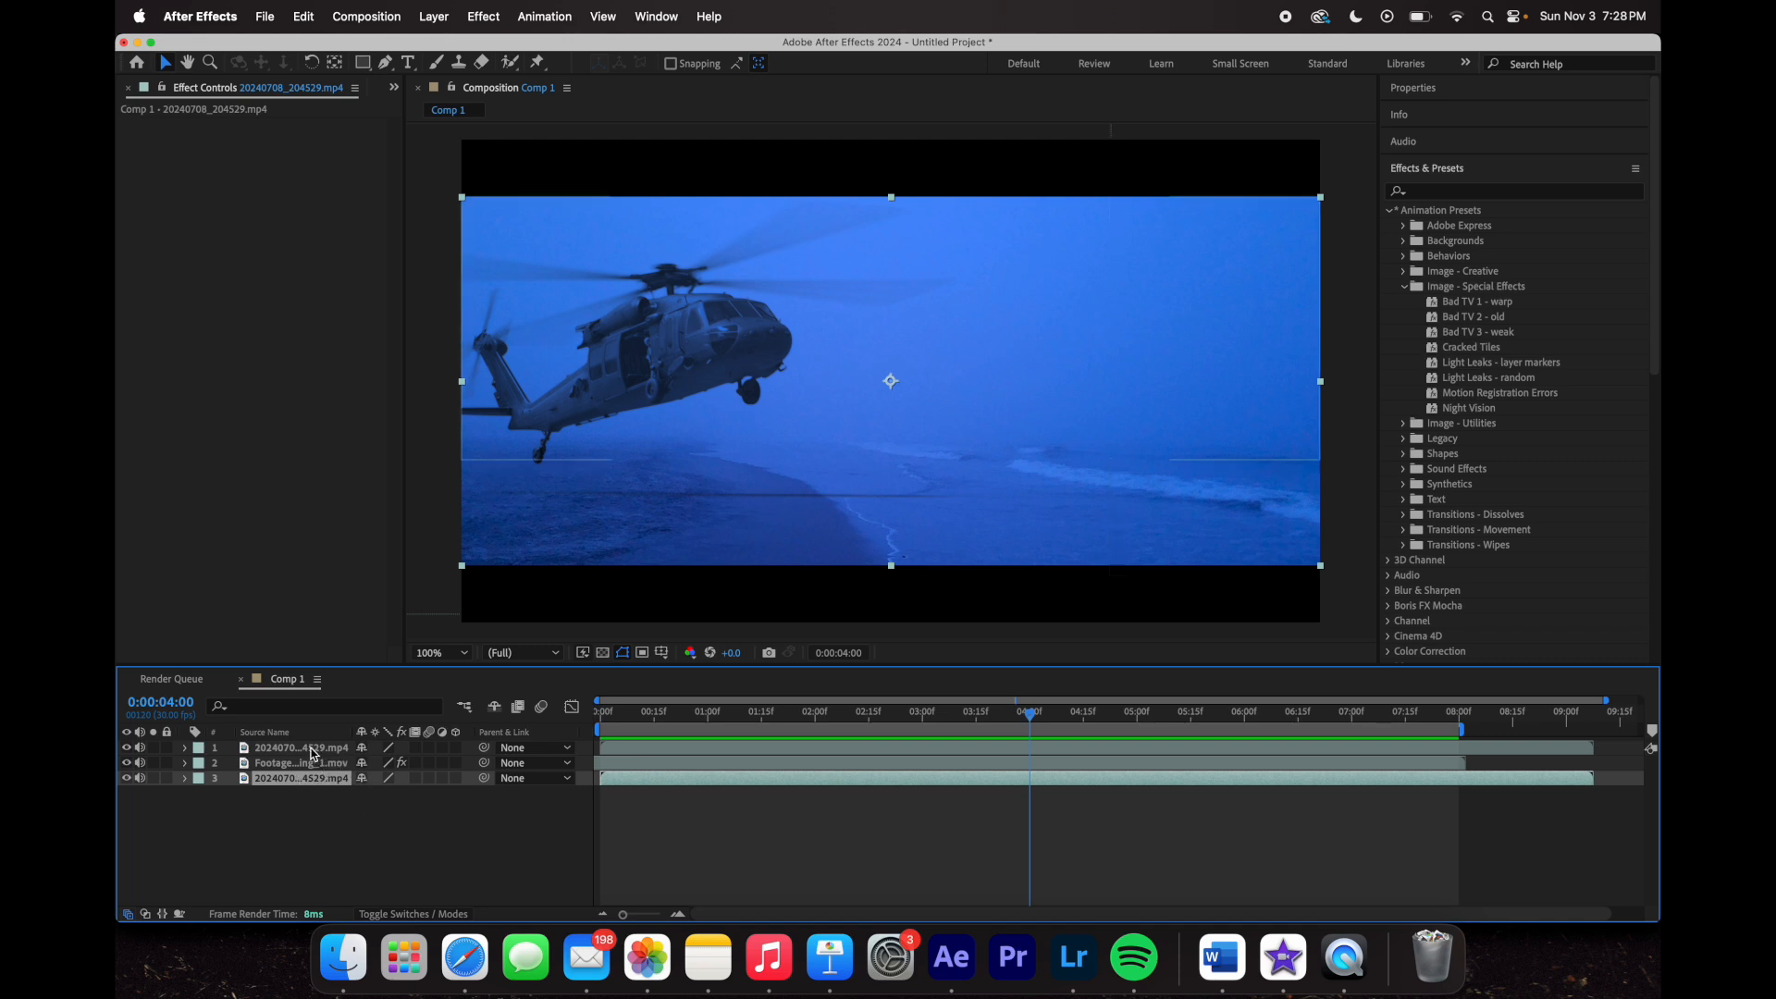
- Pre-compose all three selected layers into Pre-comp 1 via Layer > Pre-compose
shift+click(312, 749)
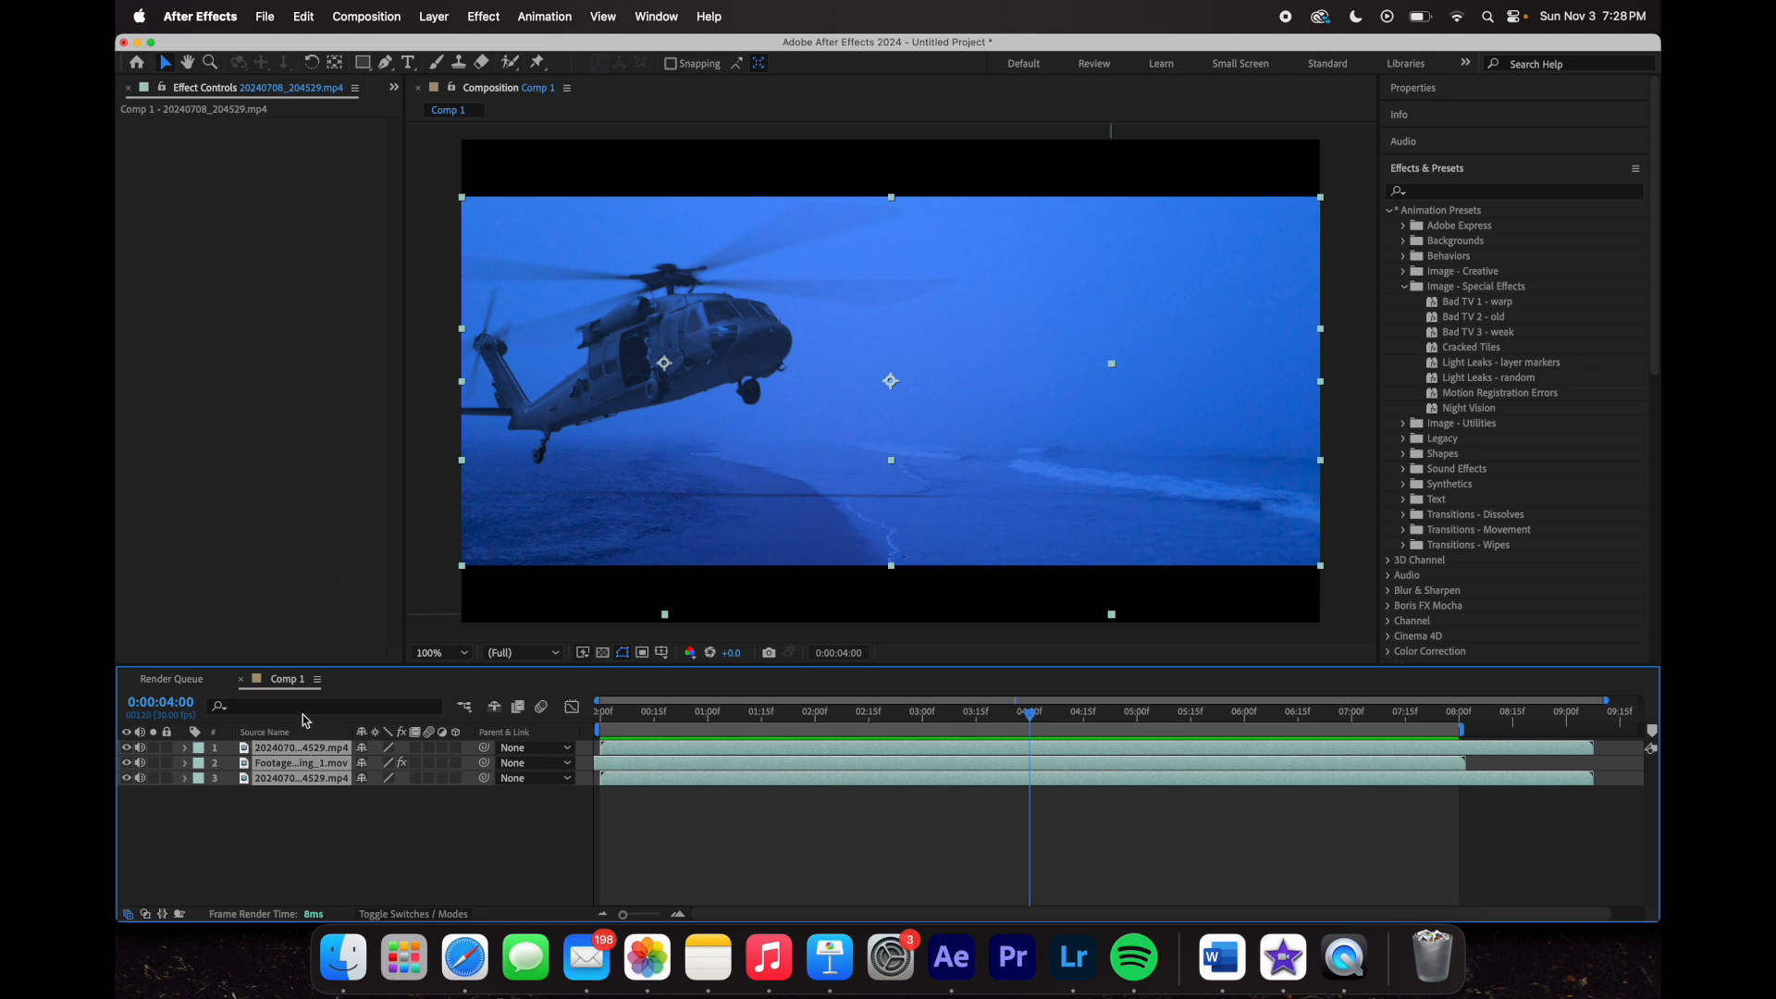
click(435, 18)
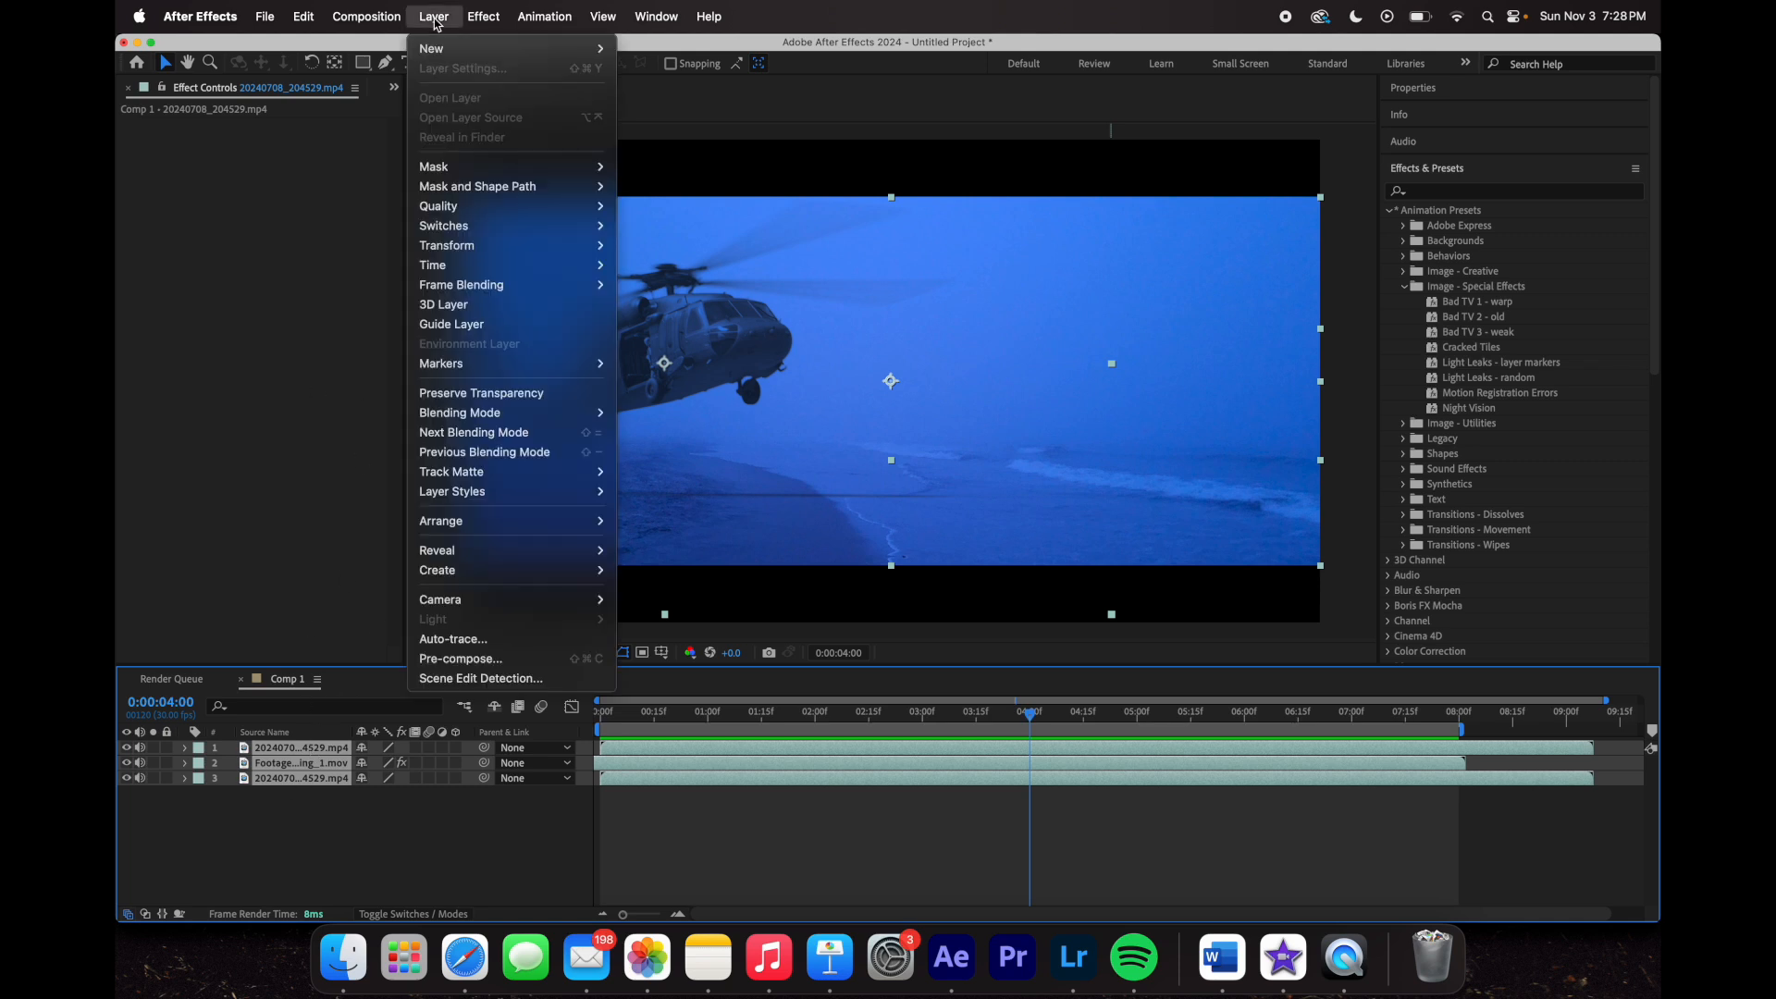
click(527, 659)
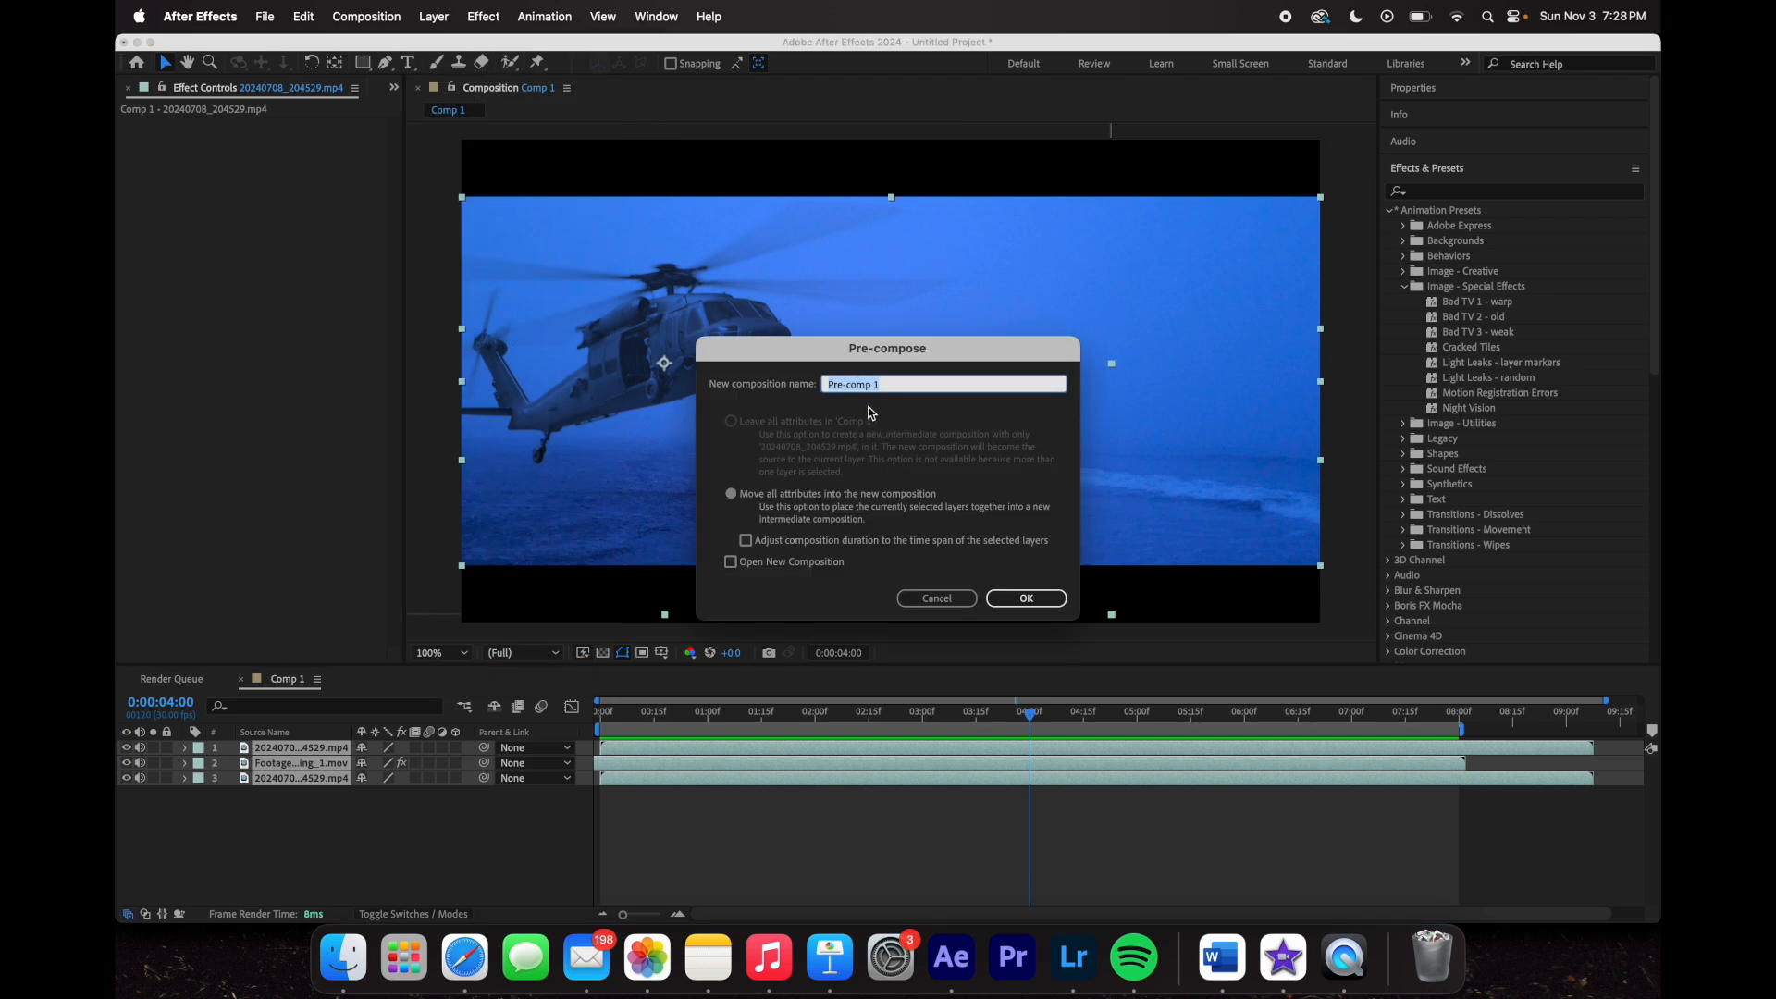
click(1041, 600)
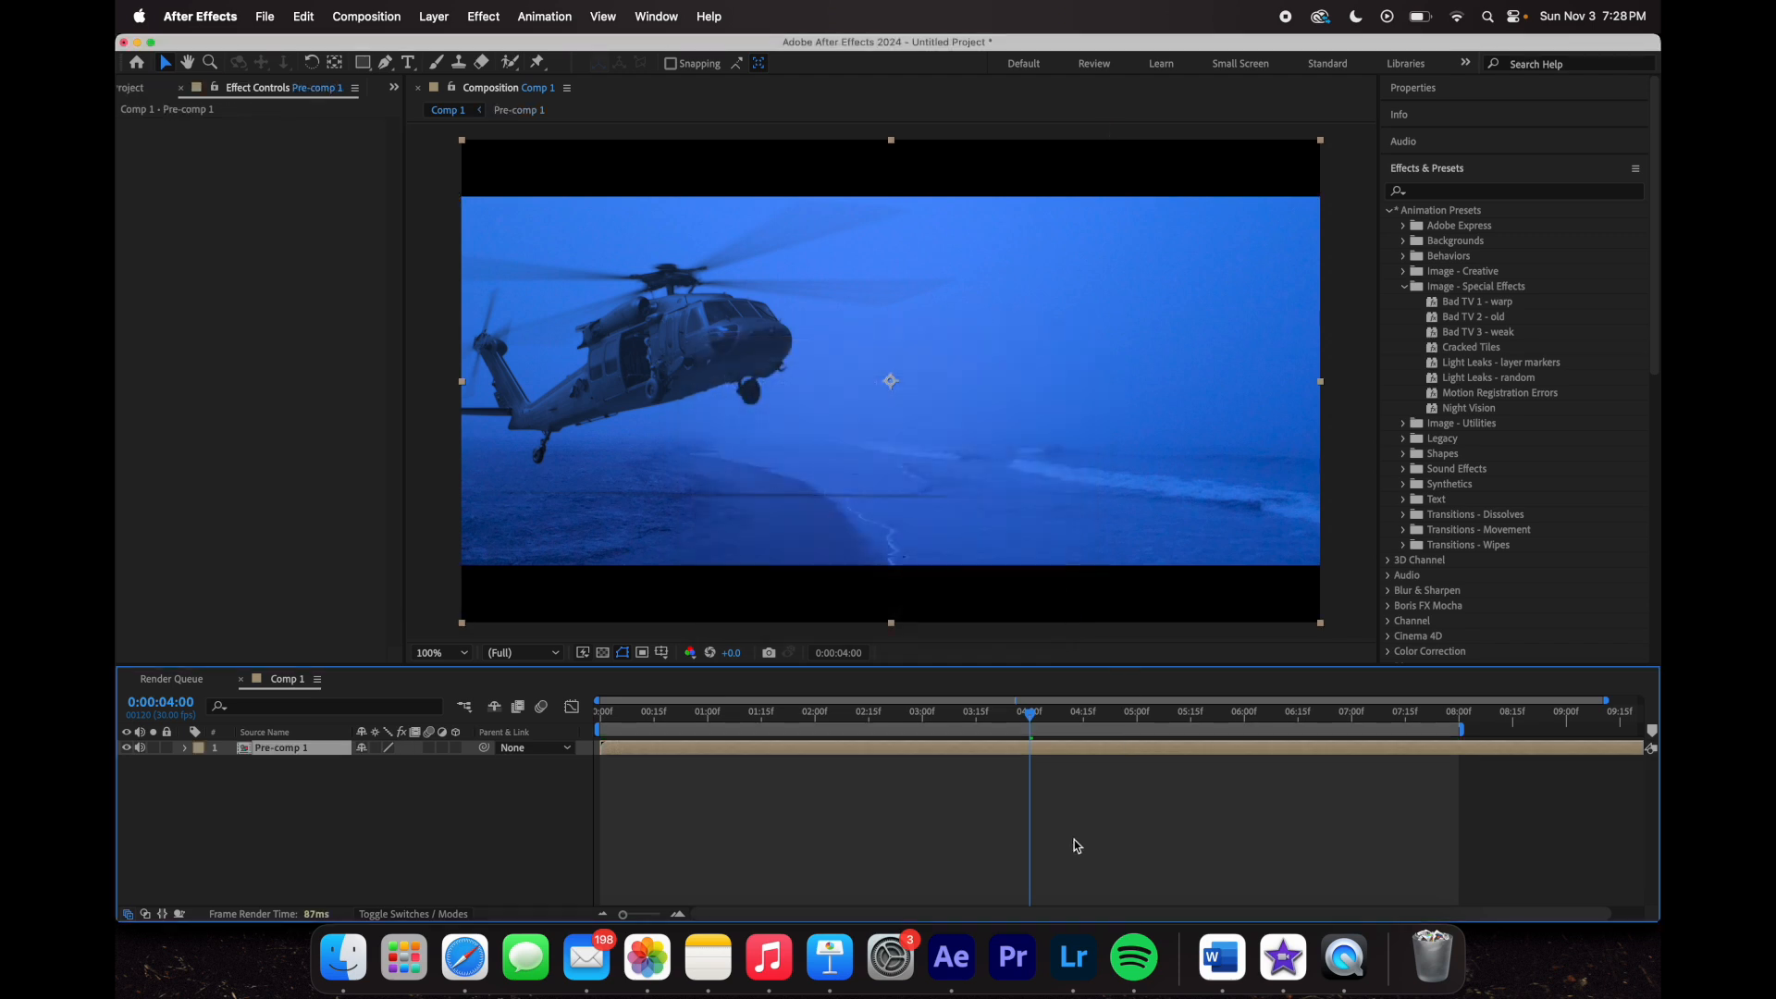
- Open Pre-comp 1 to check its layers, return to Comp 1, and drop Bad TV 2 - old onto it
drag(1036, 721, 837, 714)
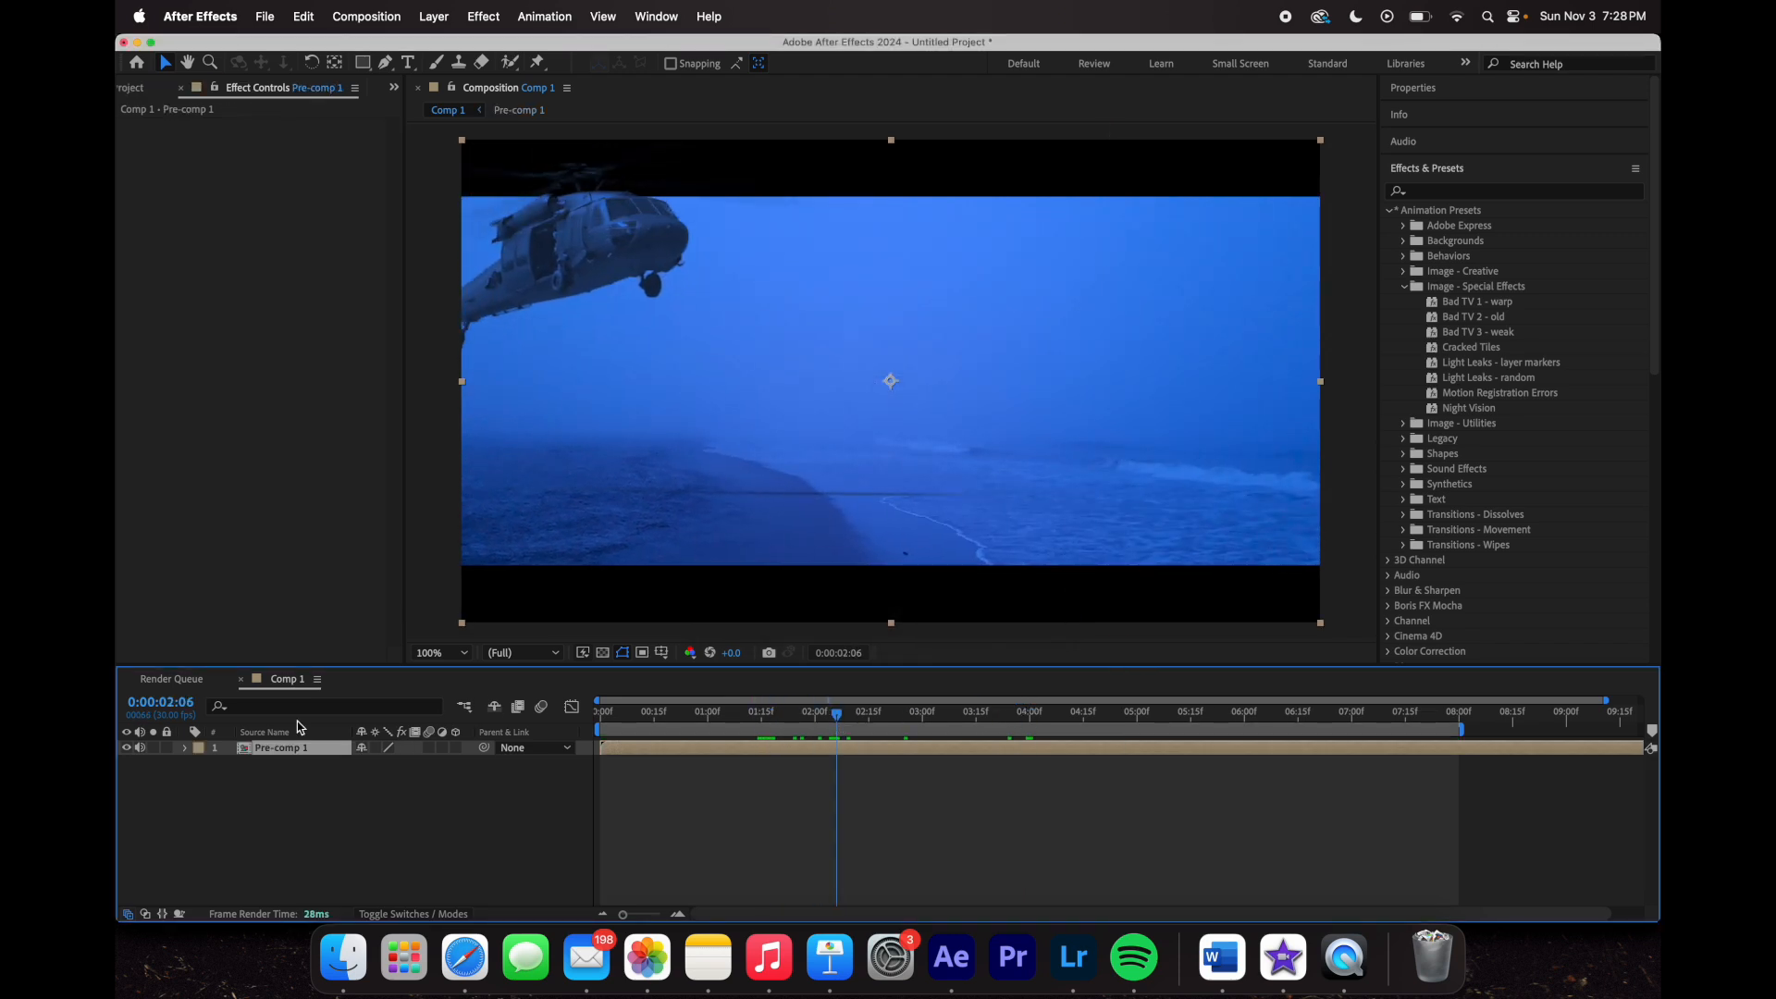
click(185, 748)
click(187, 749)
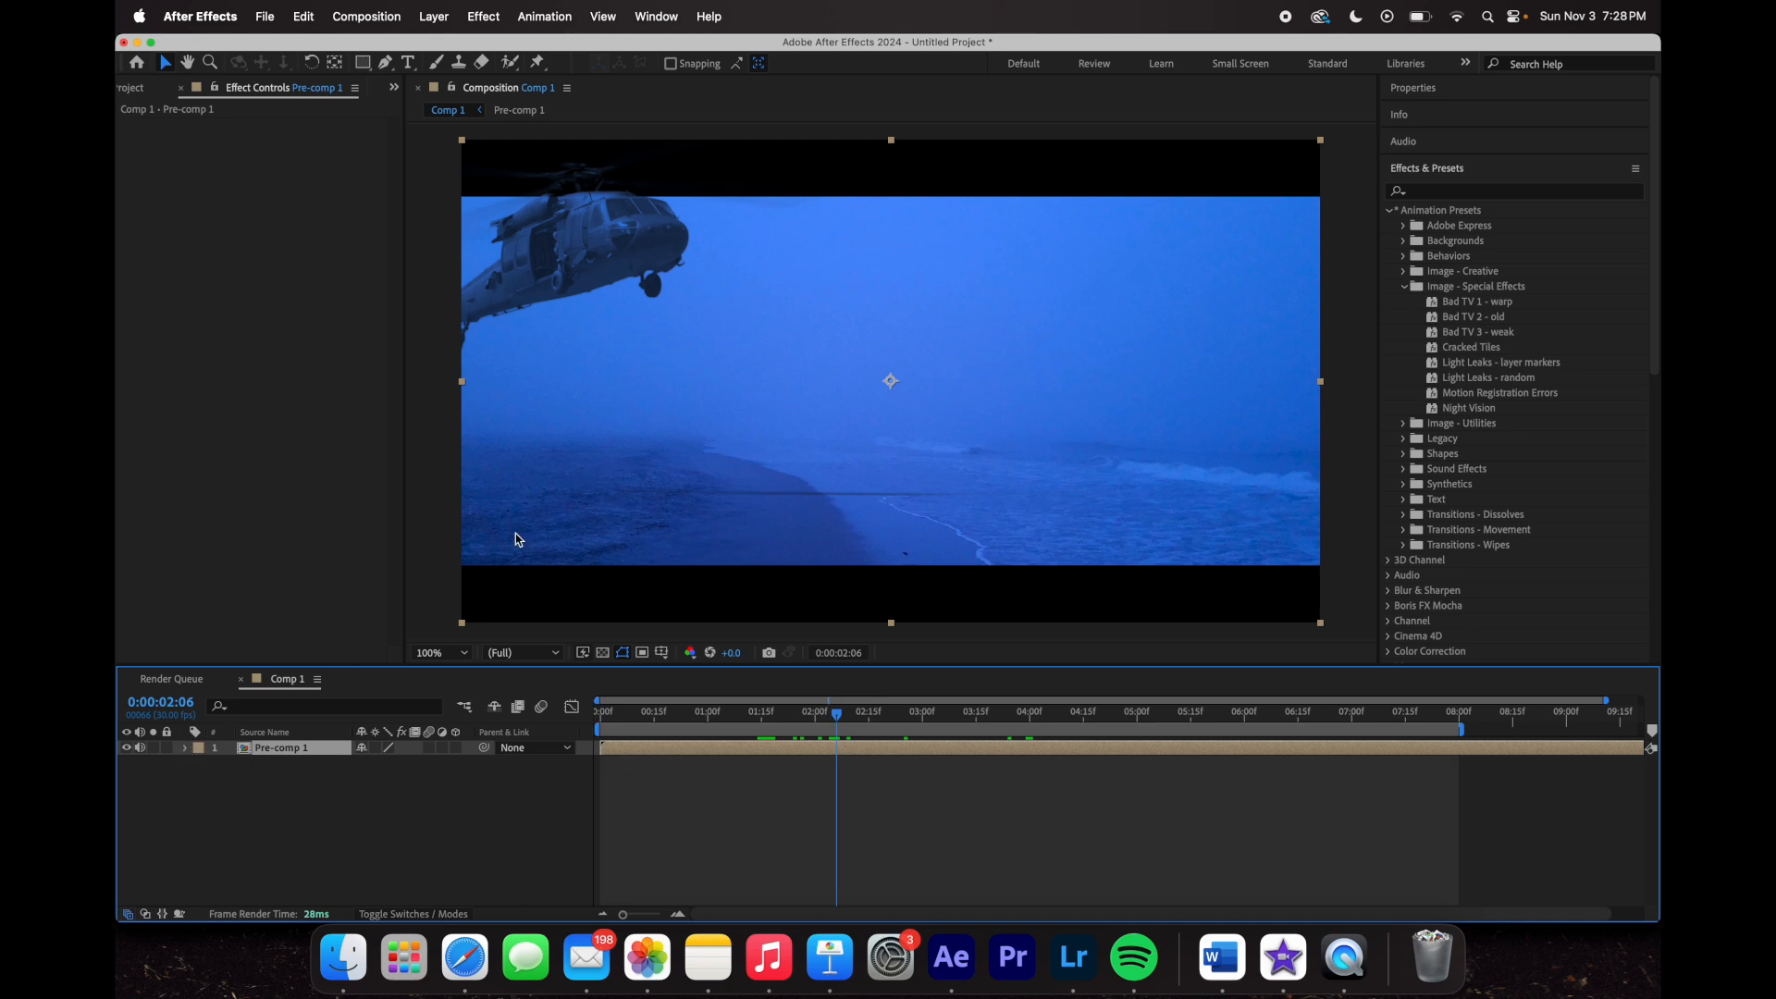
double_click(298, 748)
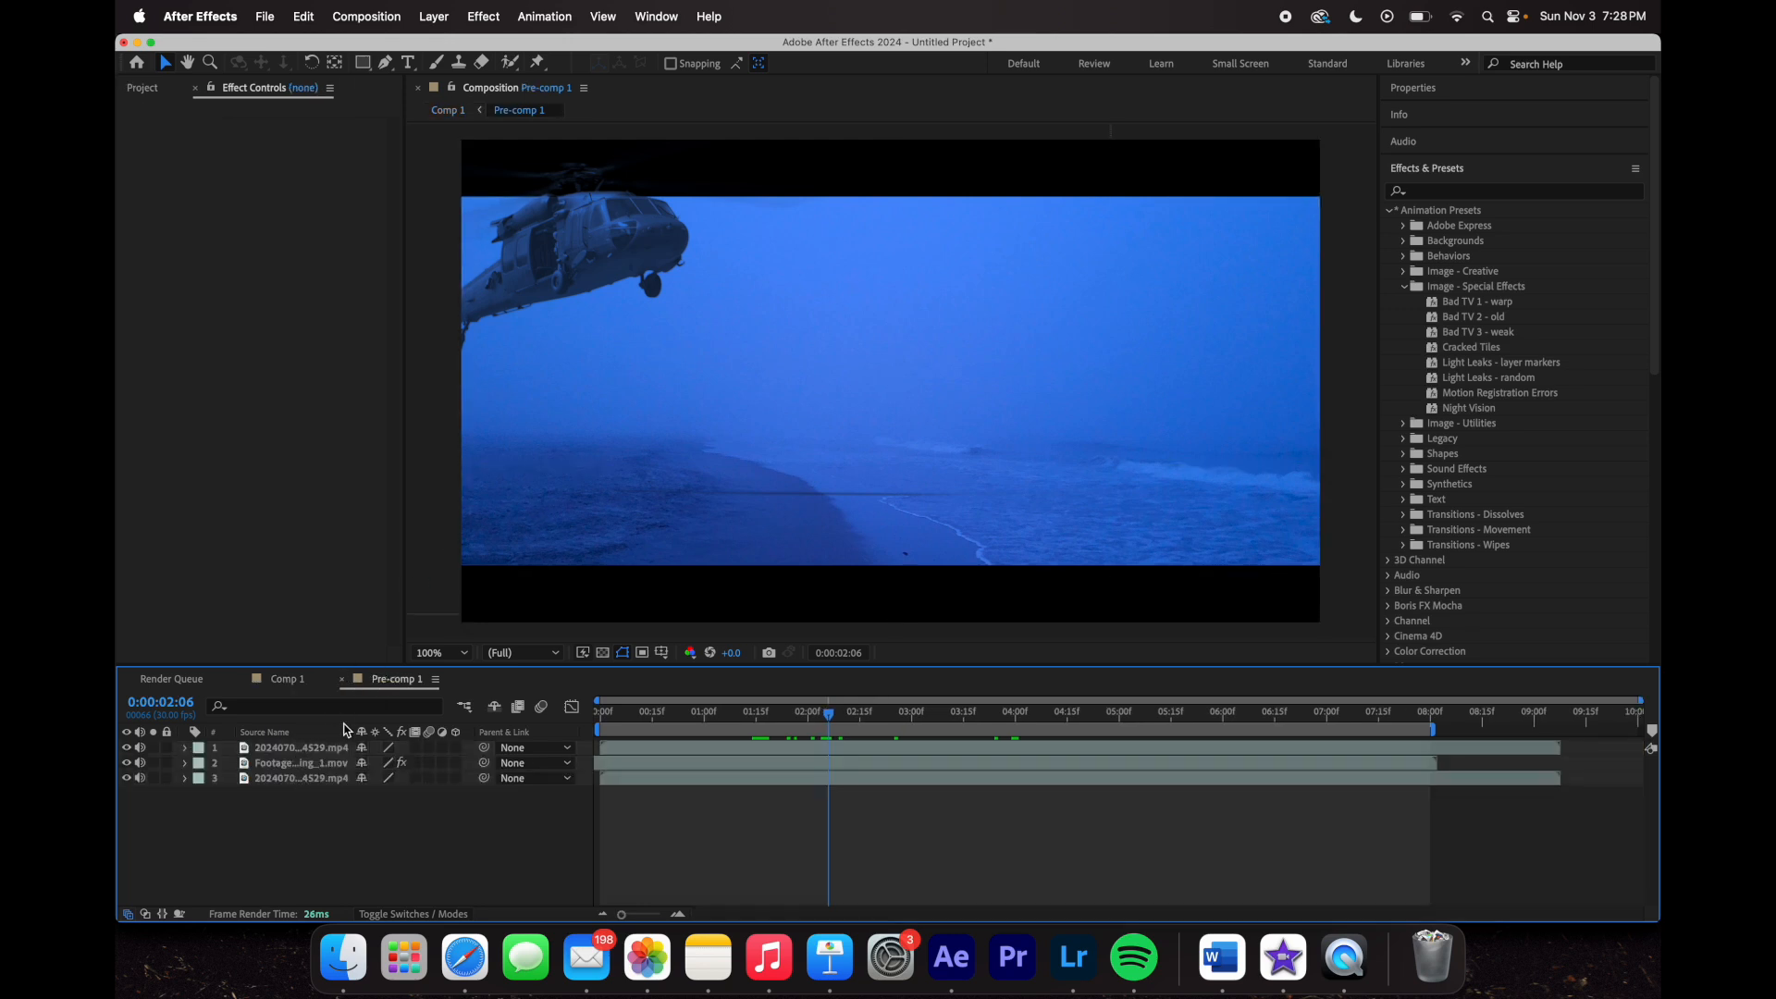
click(343, 681)
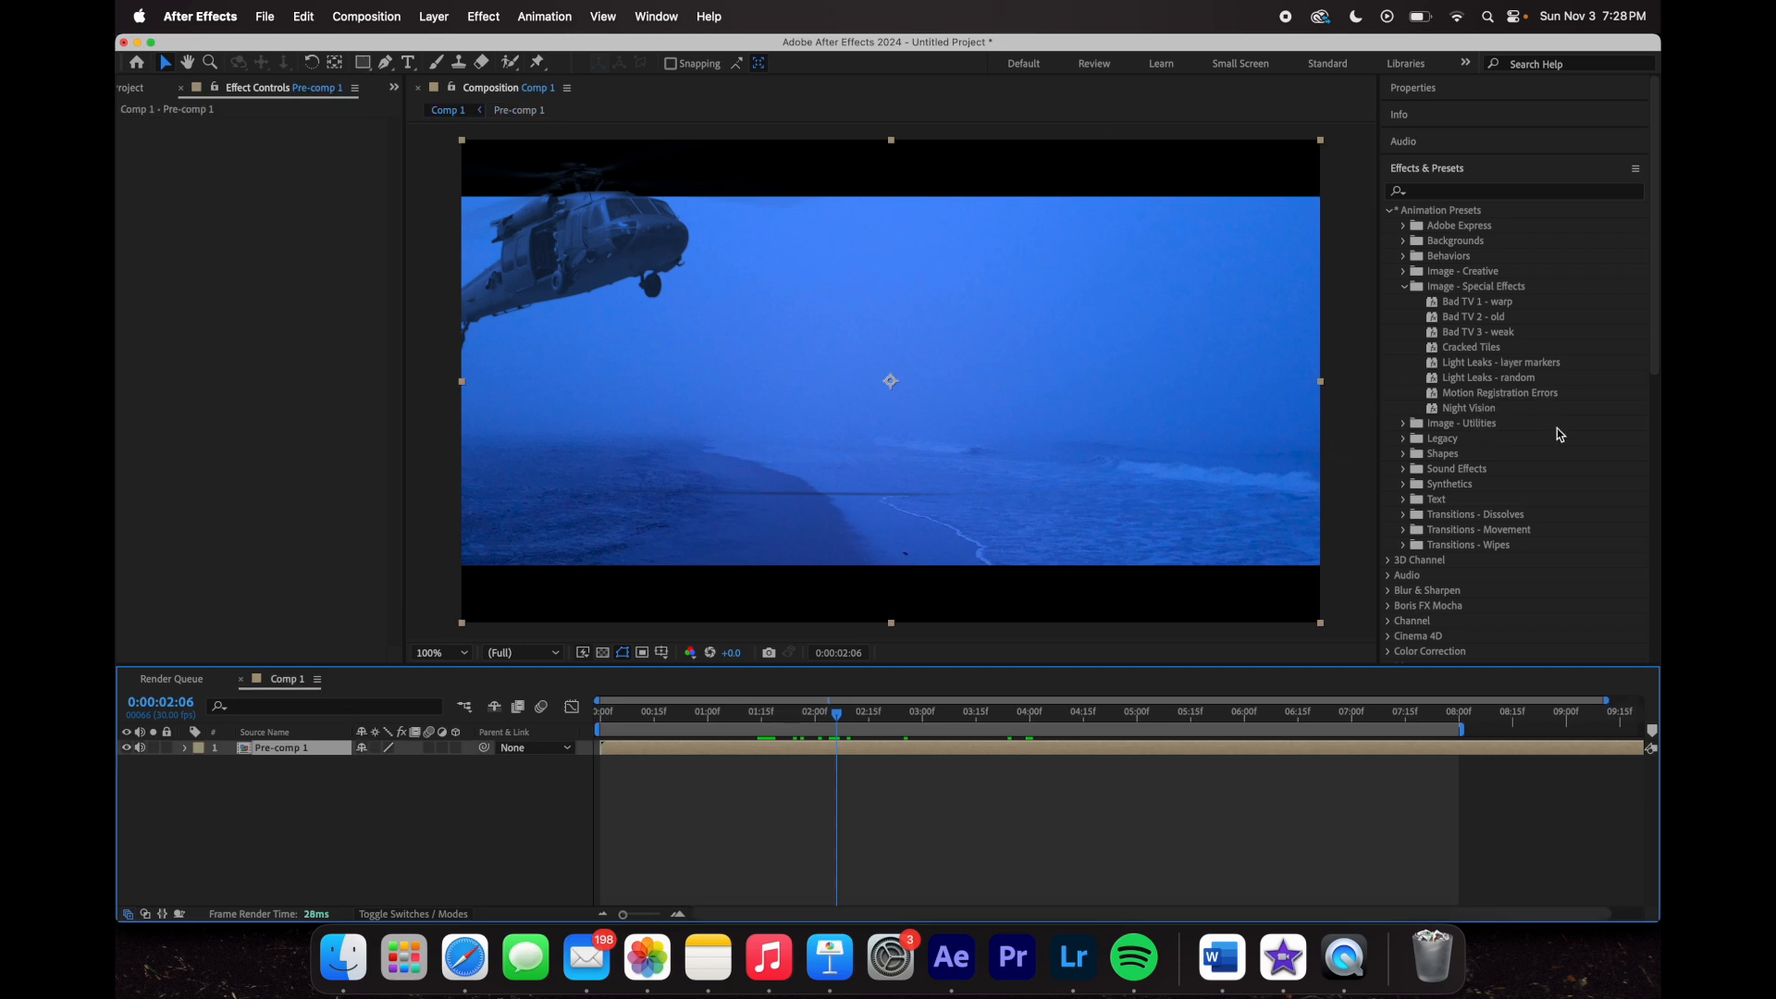
drag(1477, 321, 1098, 744)
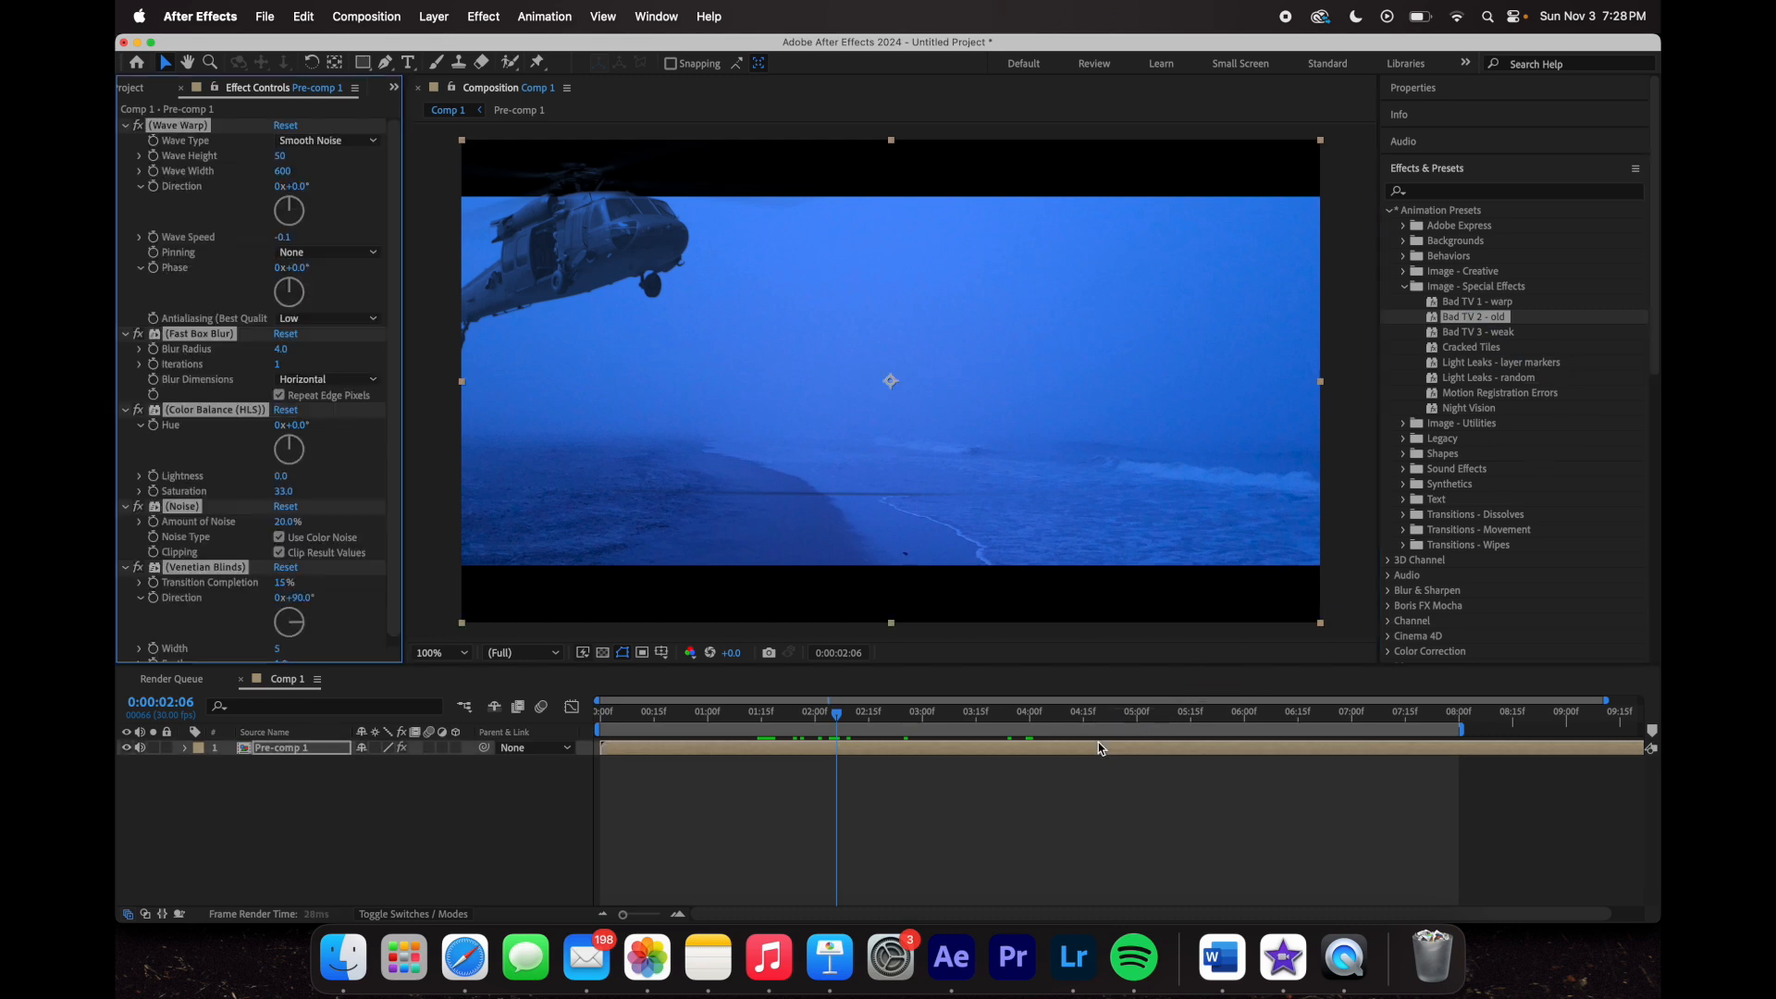
- Preview the Bad TV 2 - old glitch, then delete its Wave Warp effect
key(space)
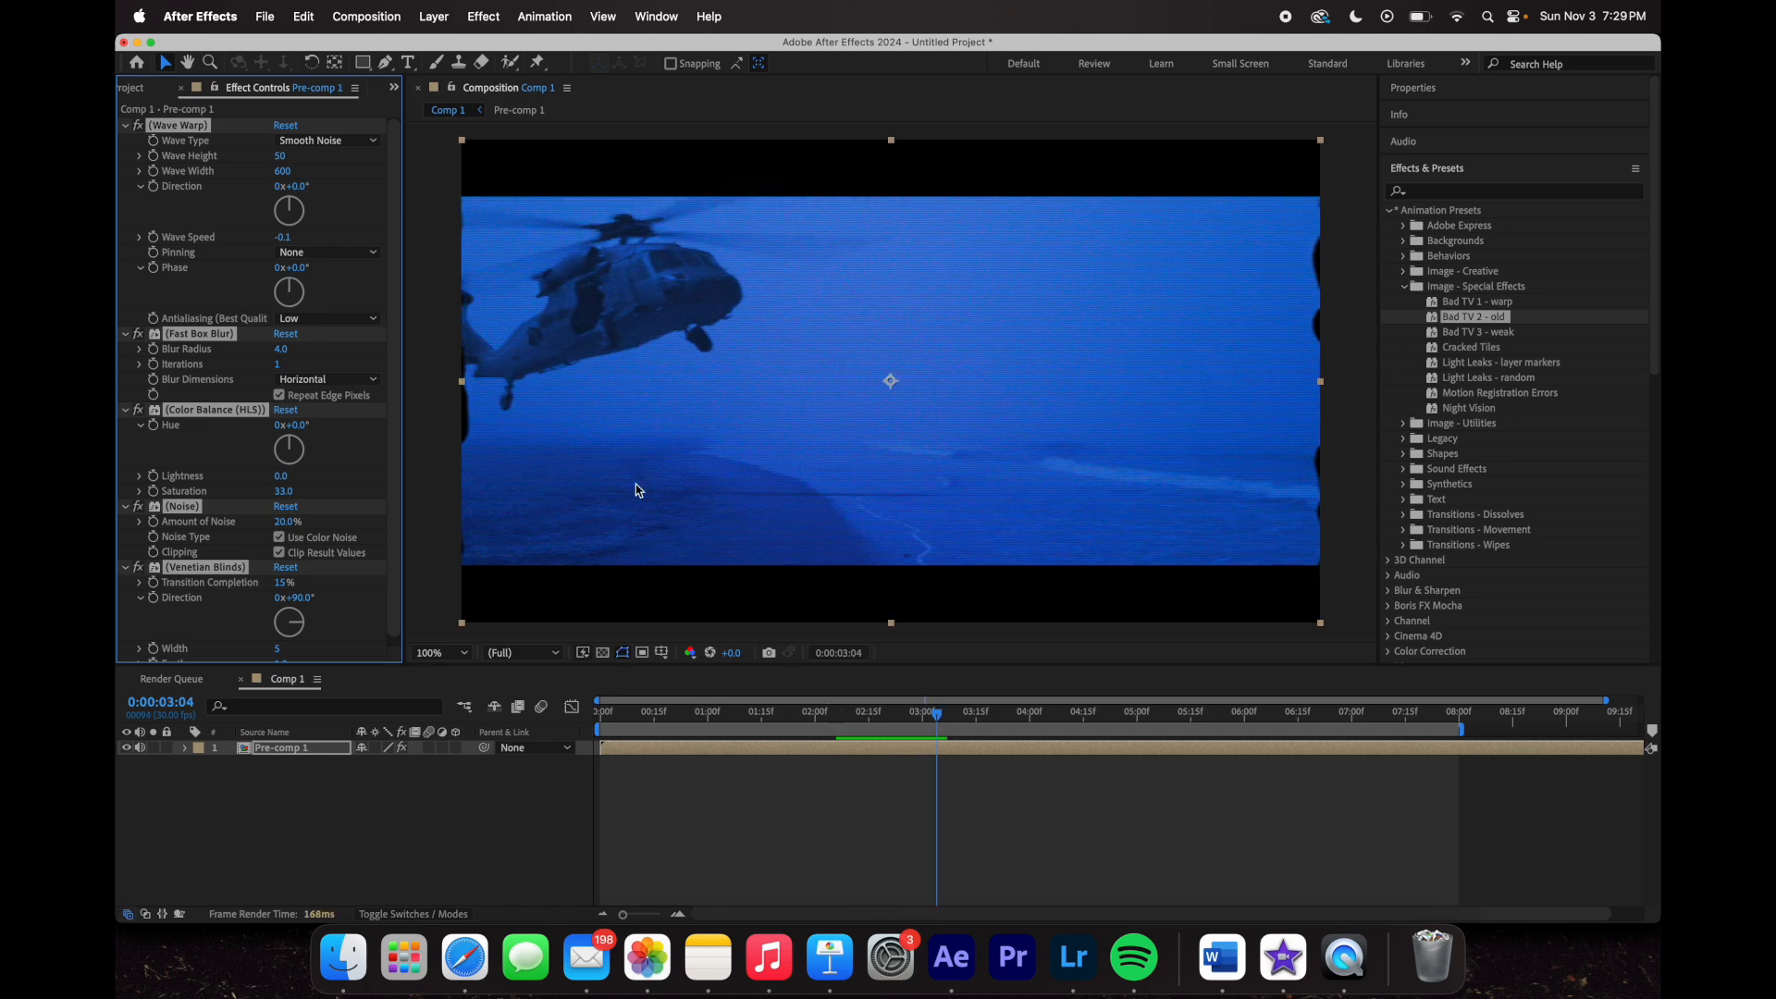
click(223, 454)
scroll(220, 451, down, 1)
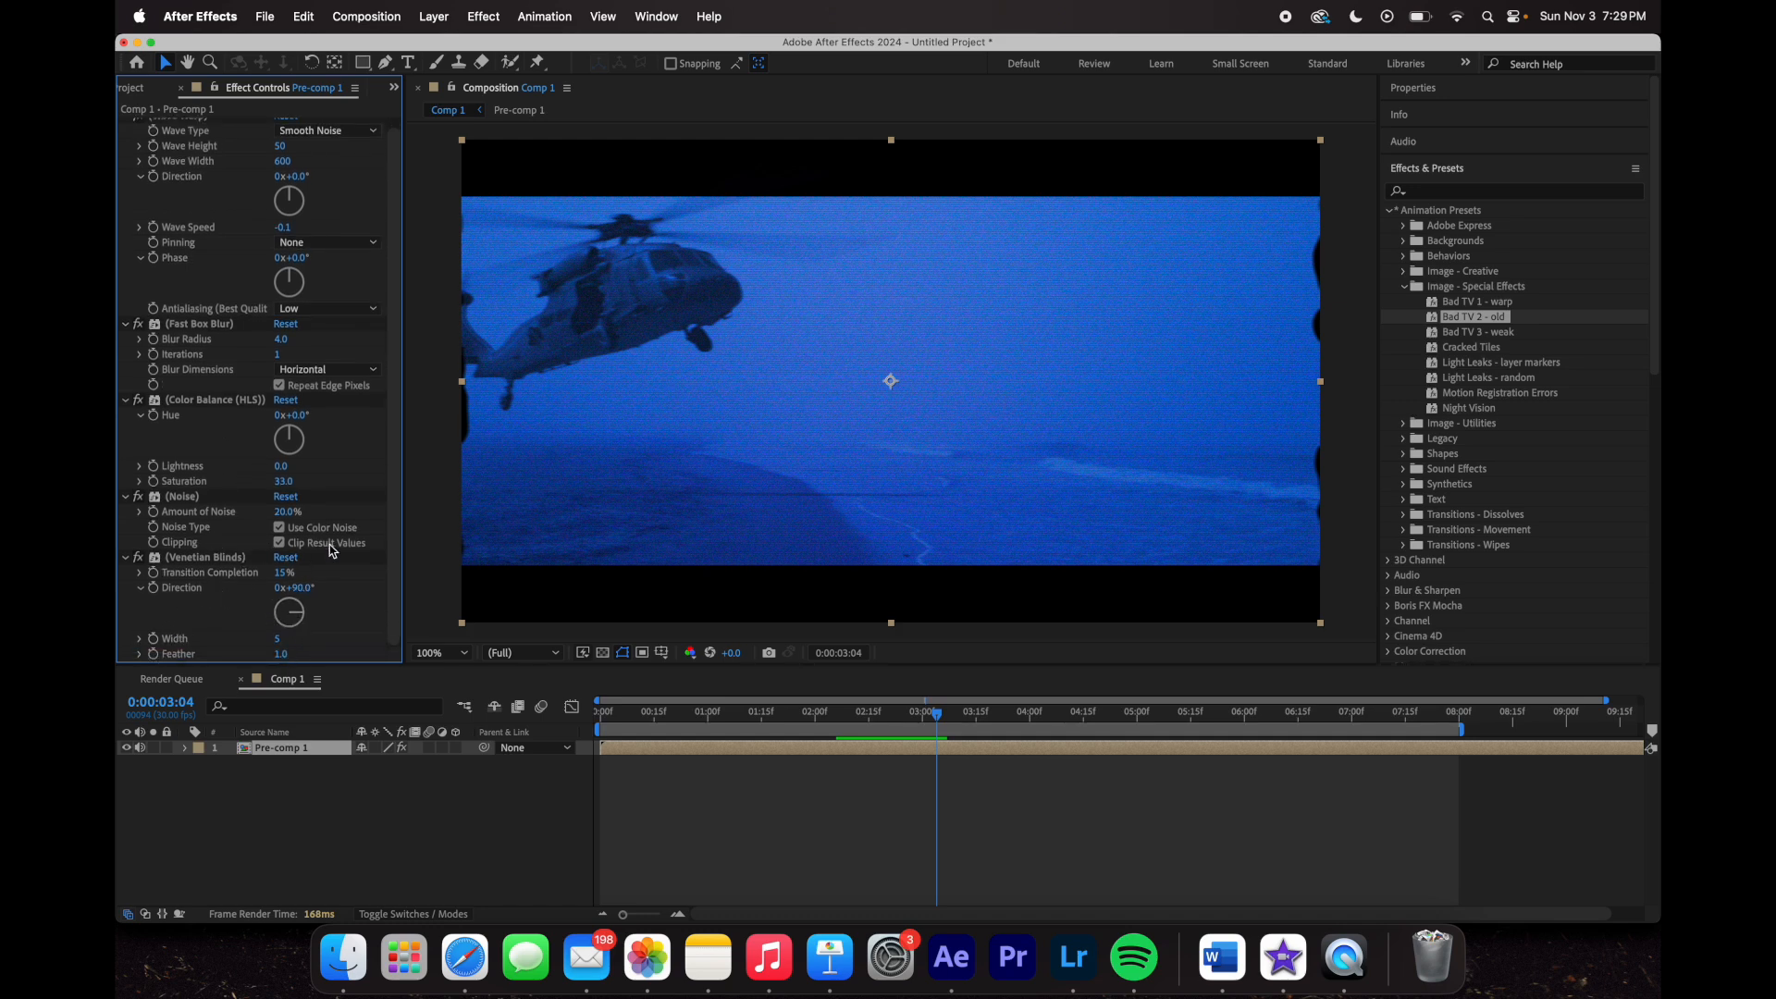
scroll(311, 498, up, 1)
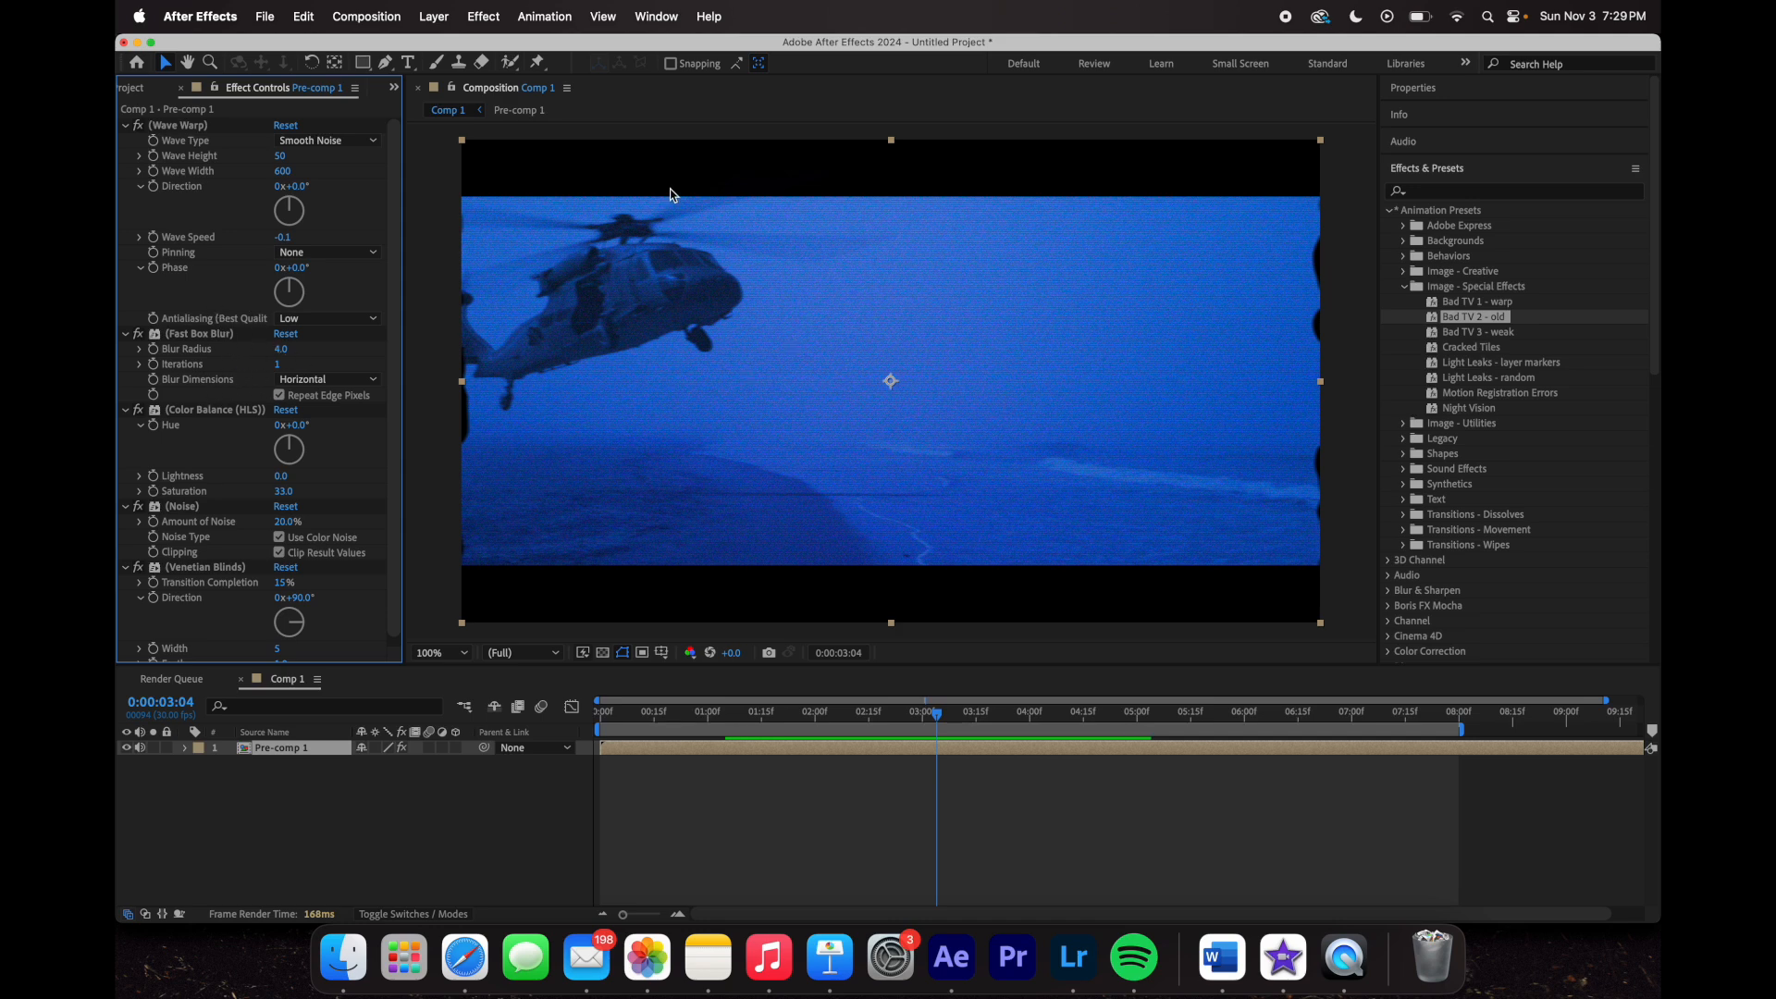
click(178, 127)
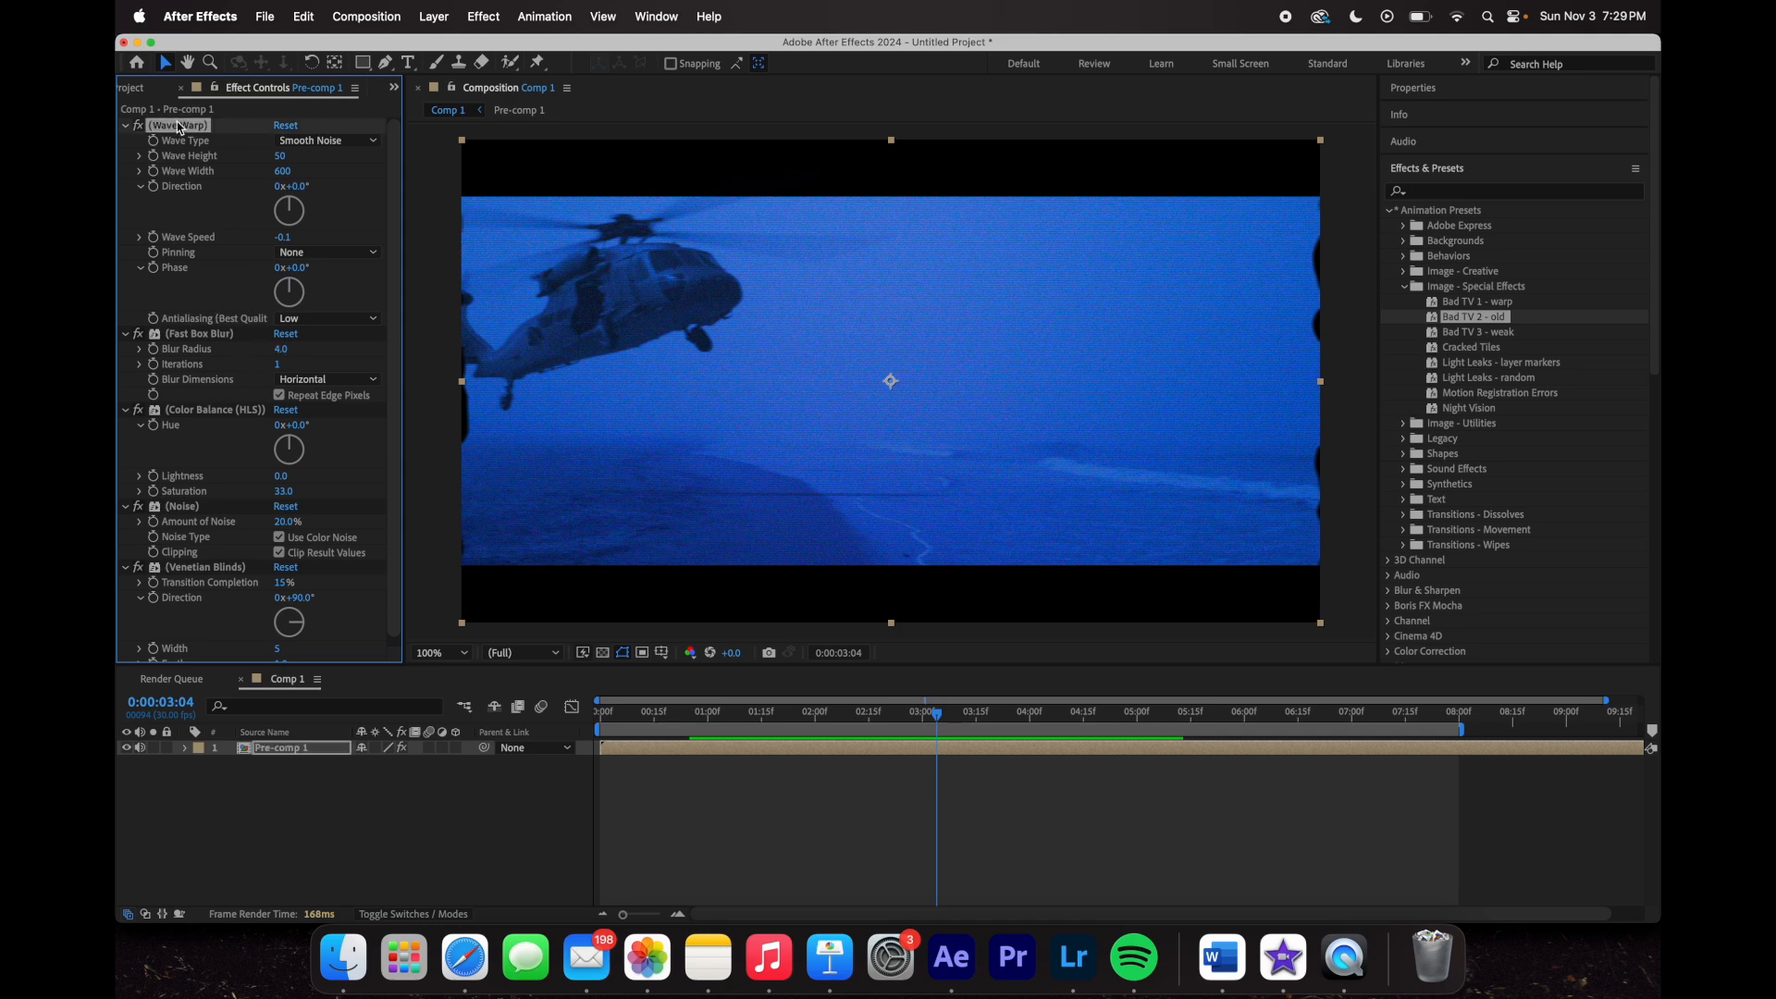
key(Delete)
- Inspect frames between 2 and 3 seconds at 400% and Fit, trying then undoing a wider Venetian Blinds width
drag(900, 712, 987, 712)
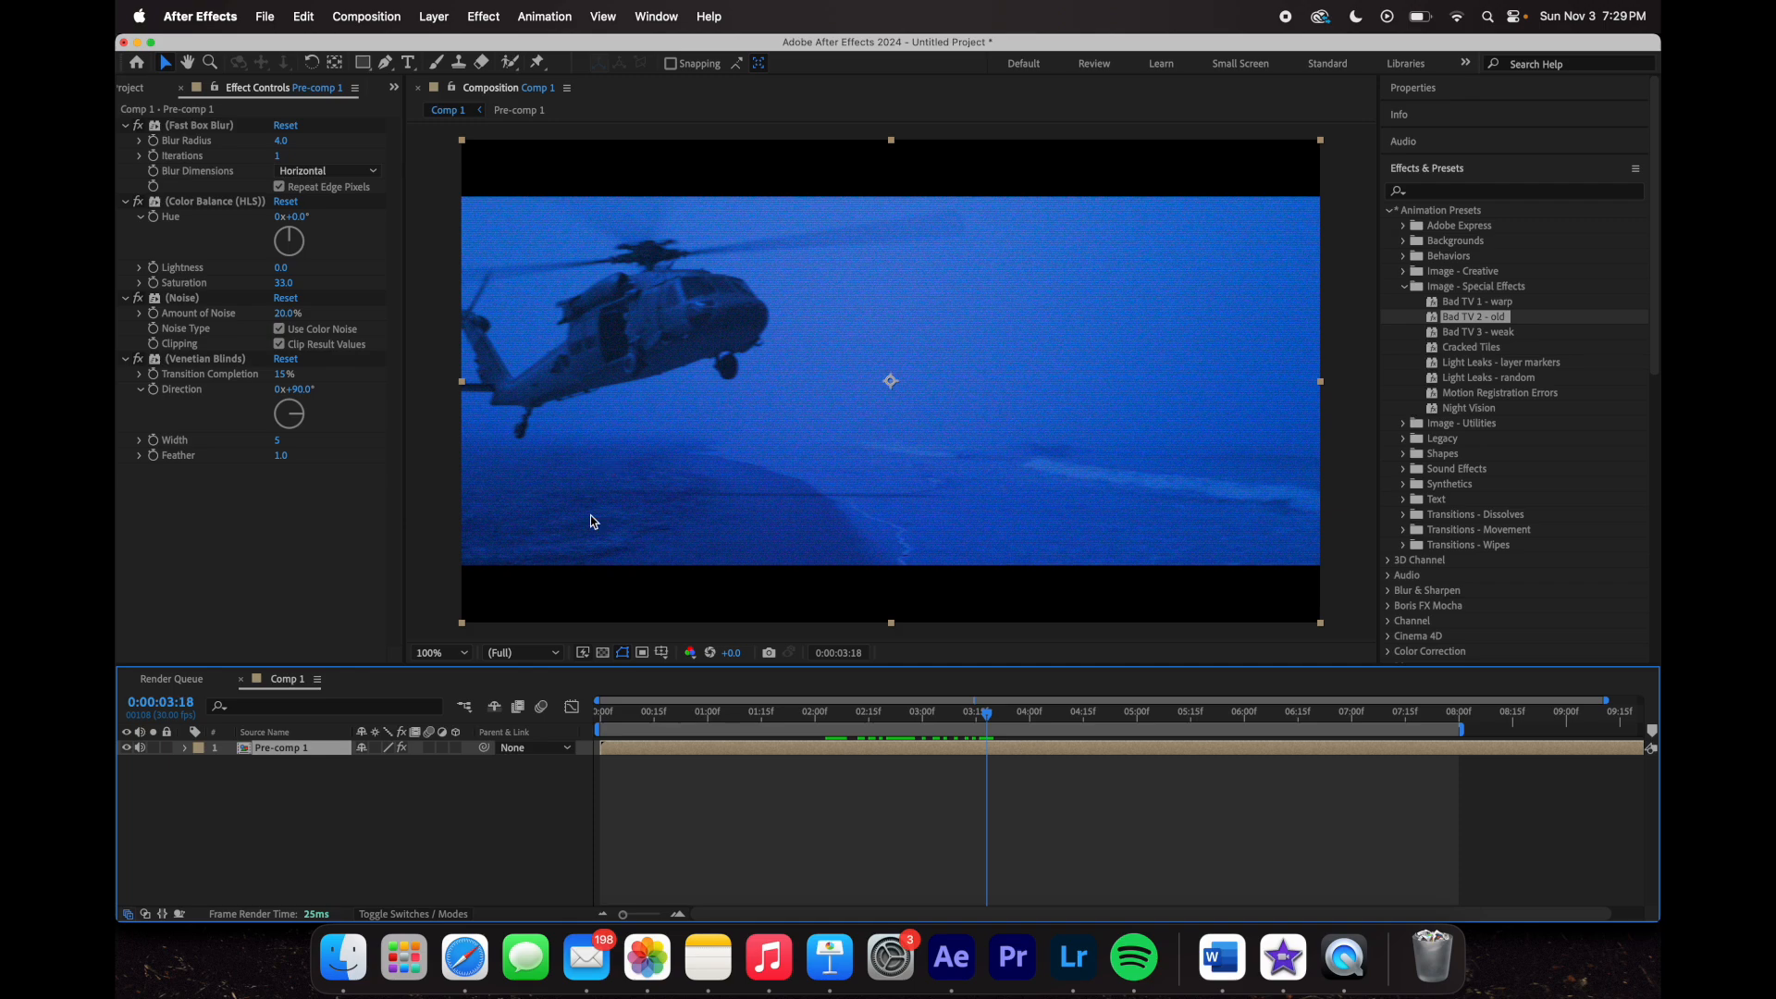
click(463, 653)
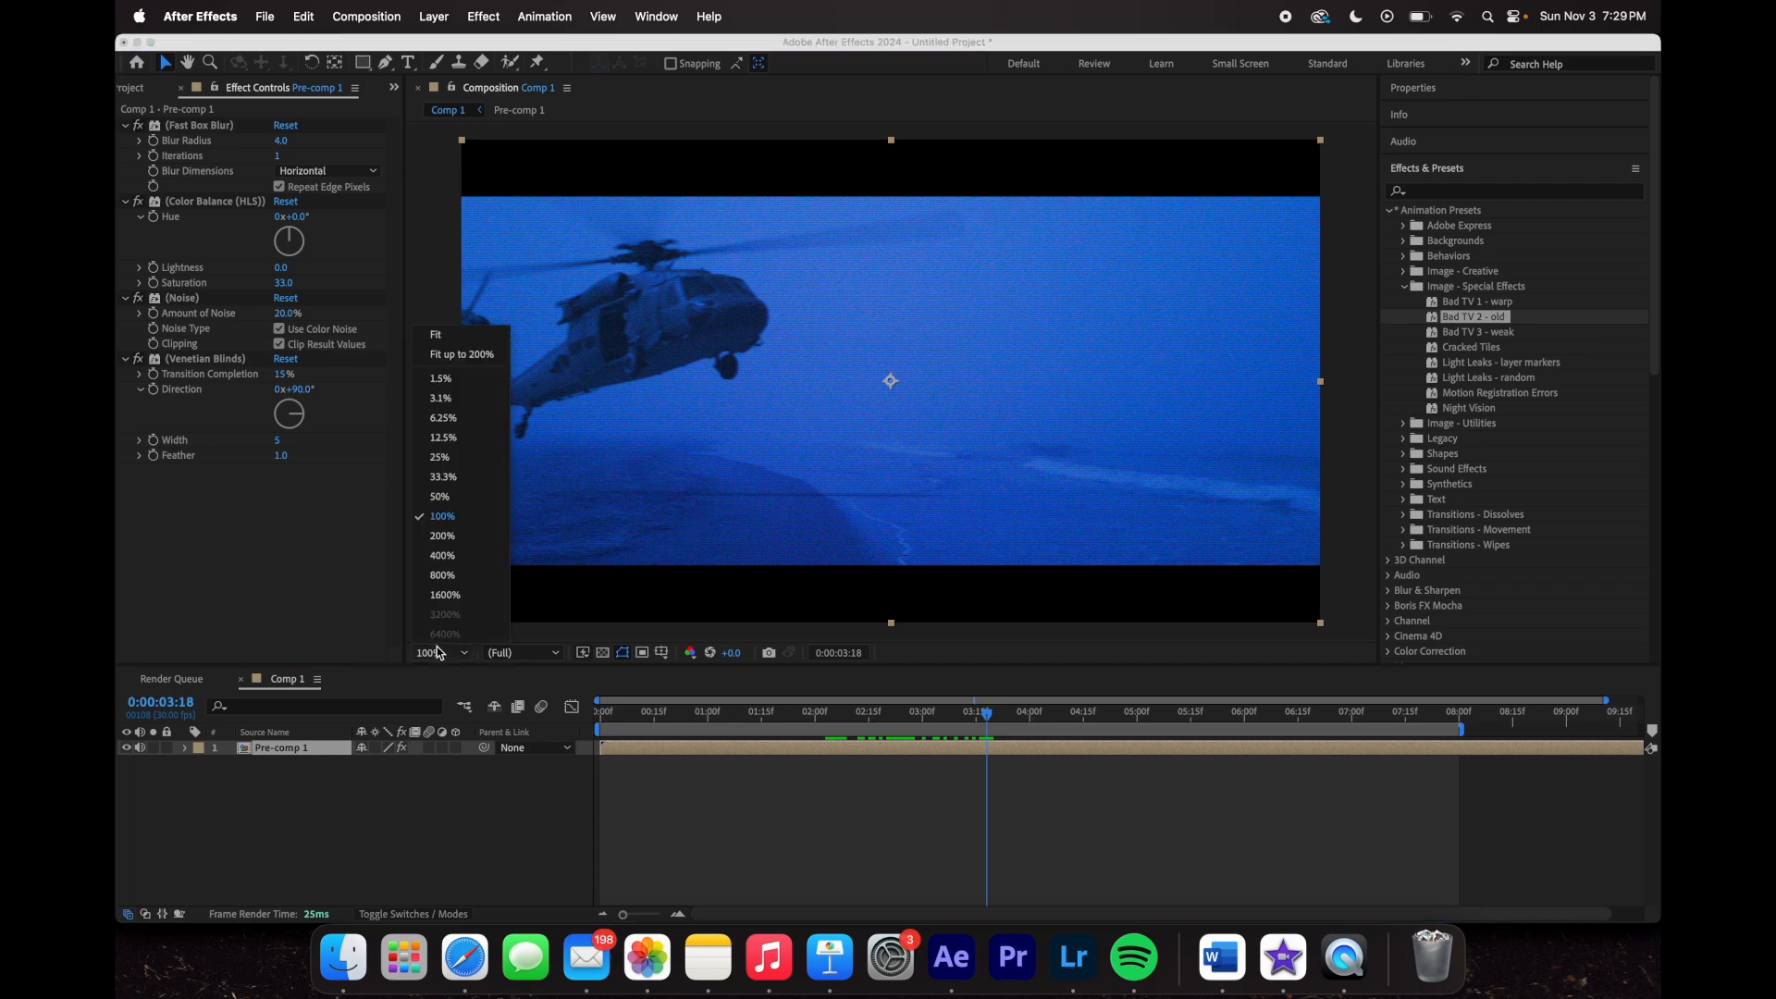
click(466, 562)
click(442, 653)
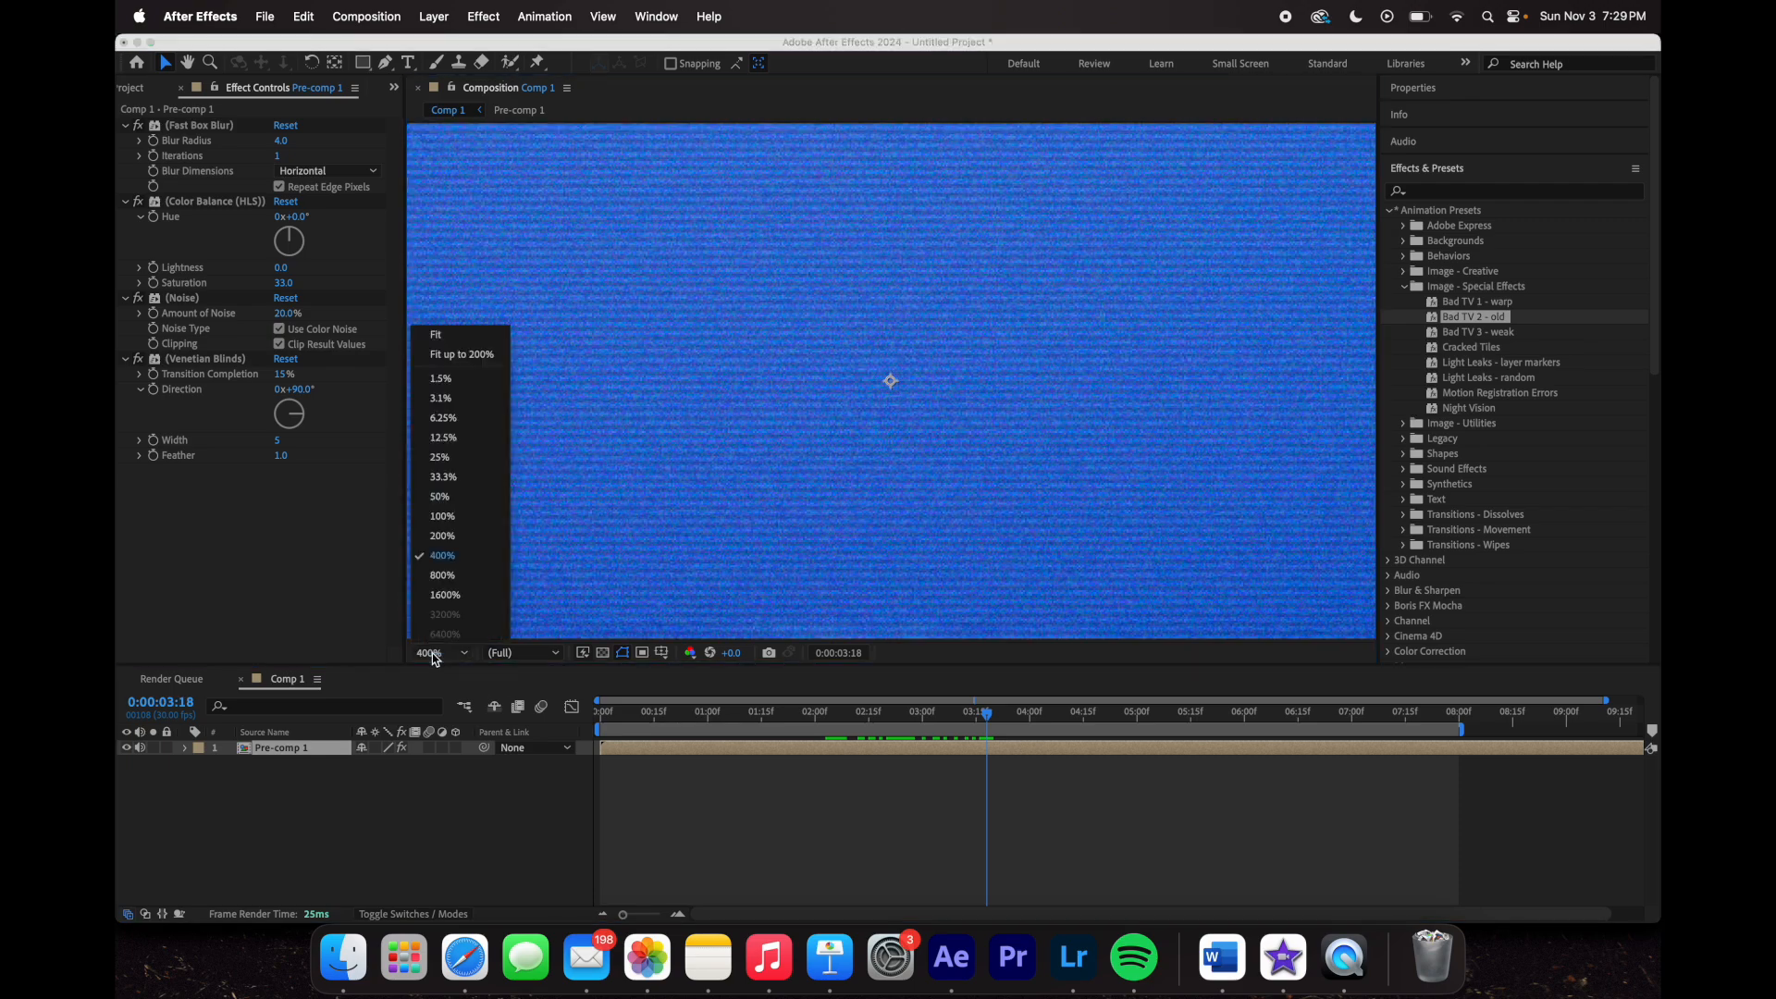
click(467, 352)
click(275, 446)
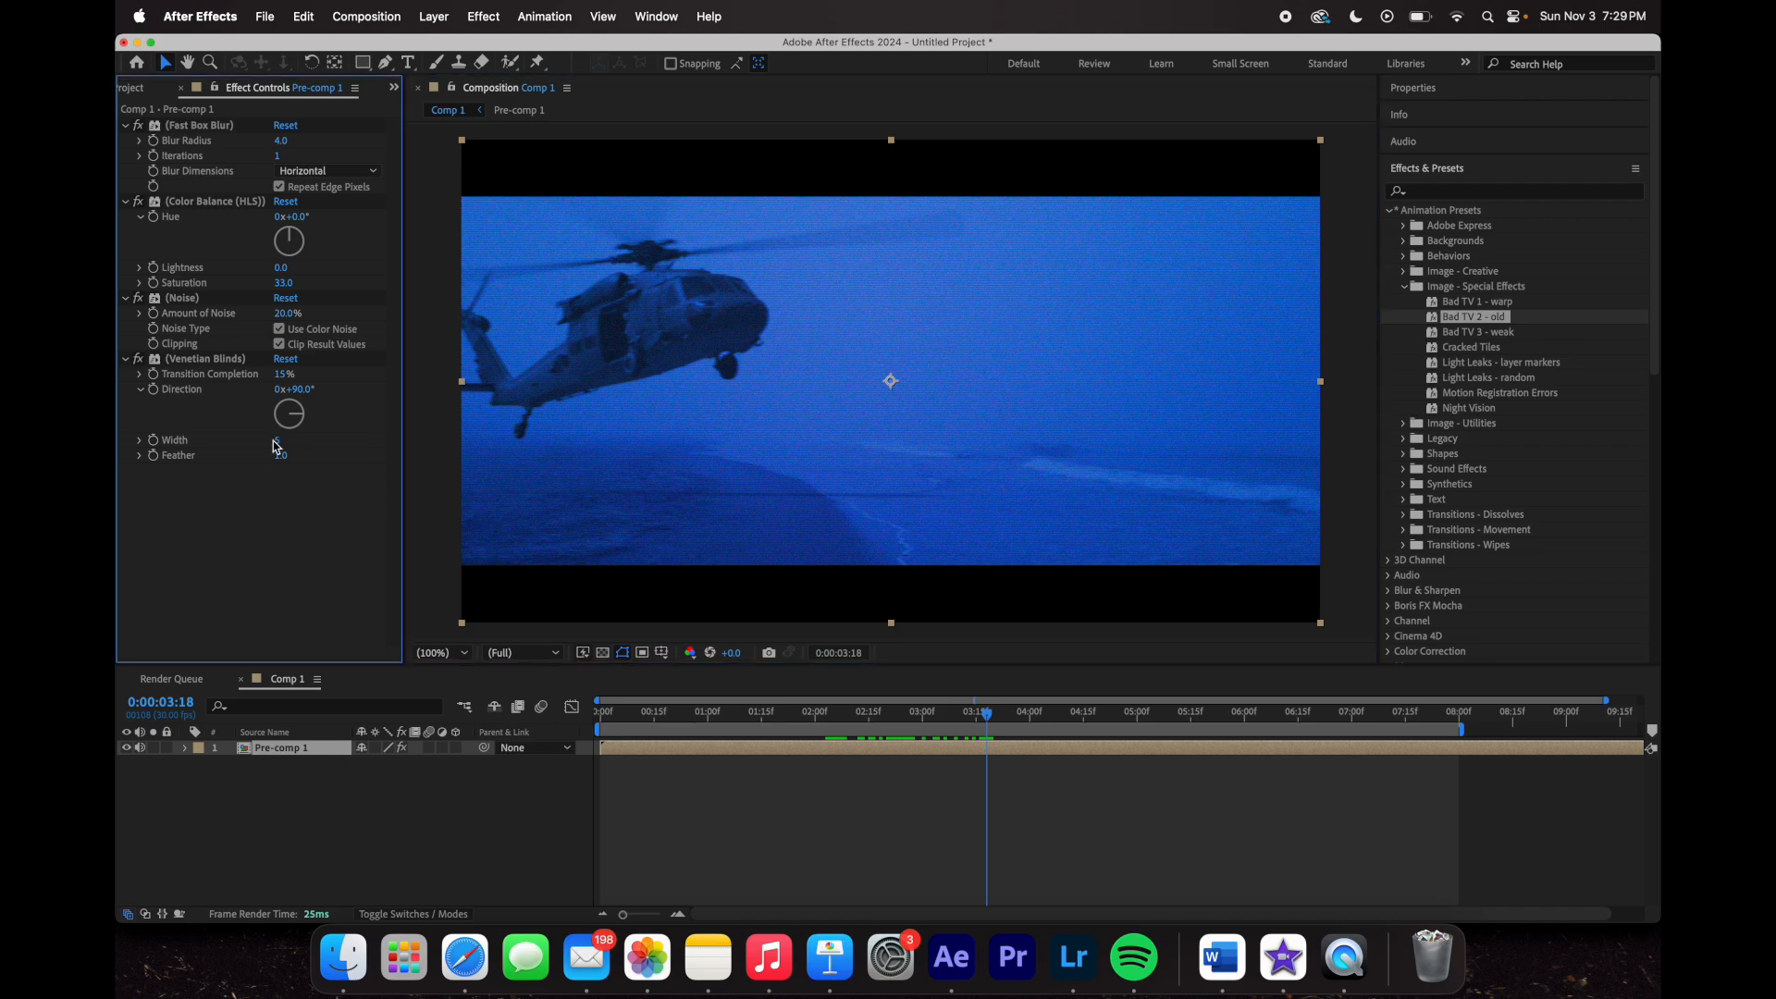
drag(279, 447, 450, 467)
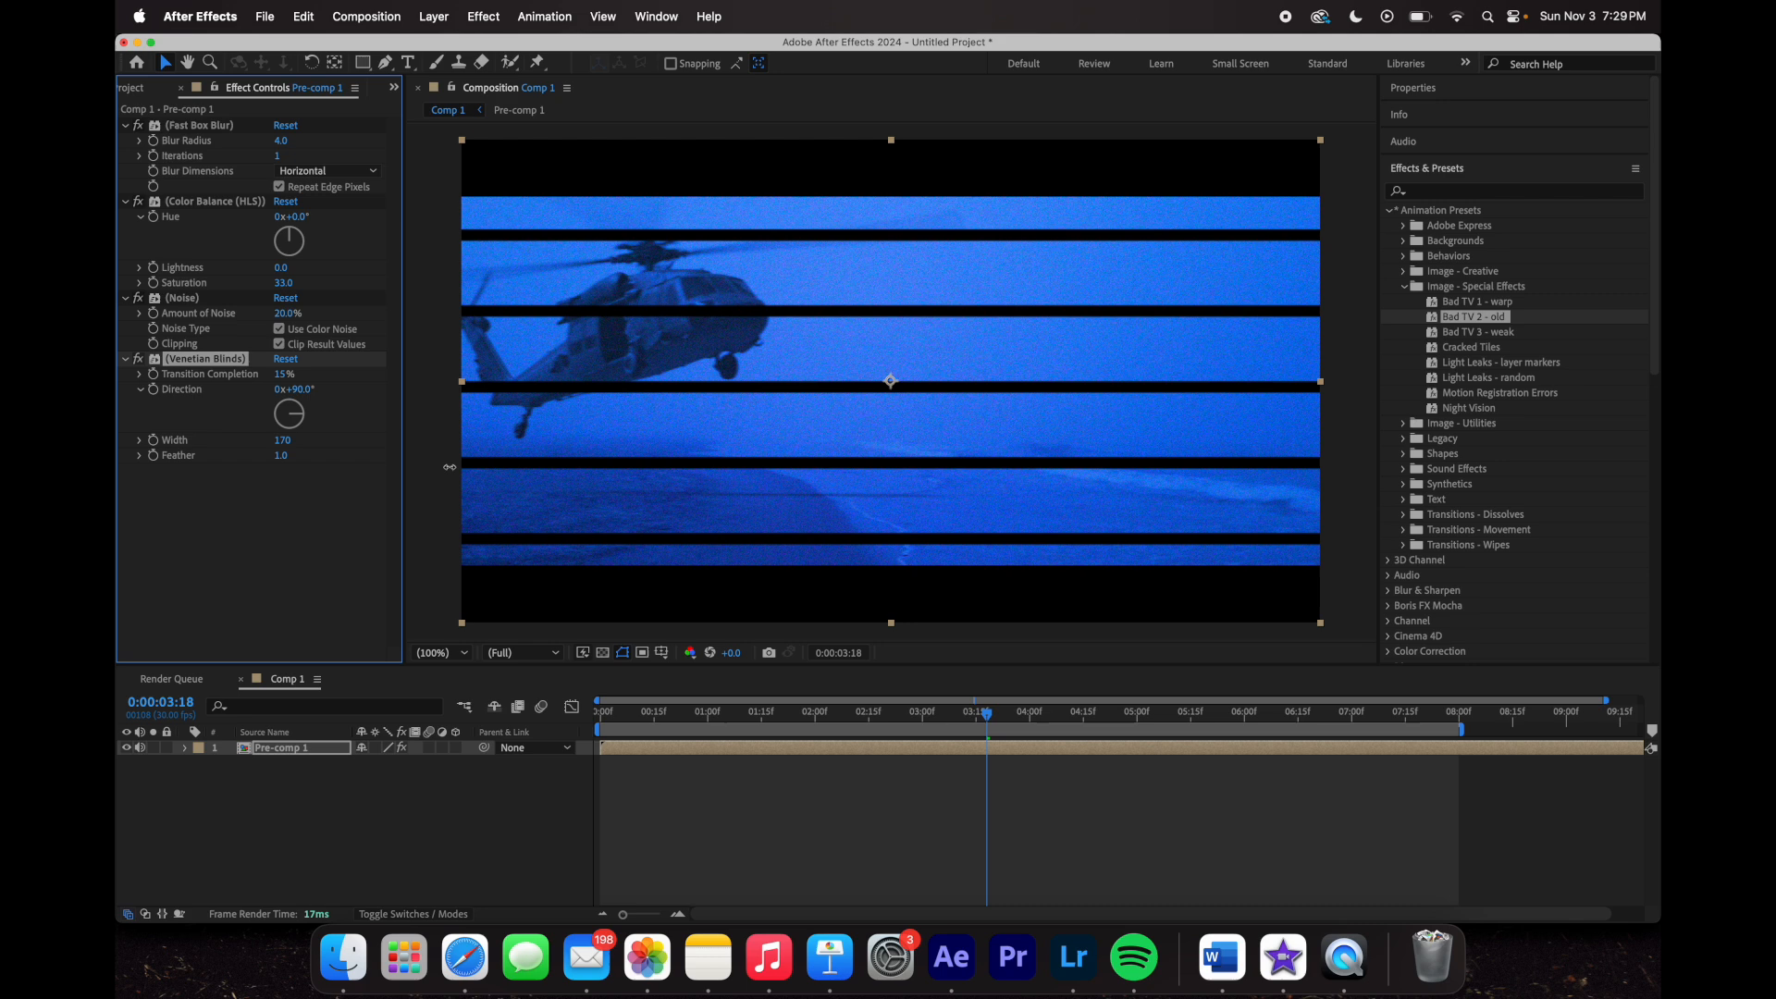
key(super+z)
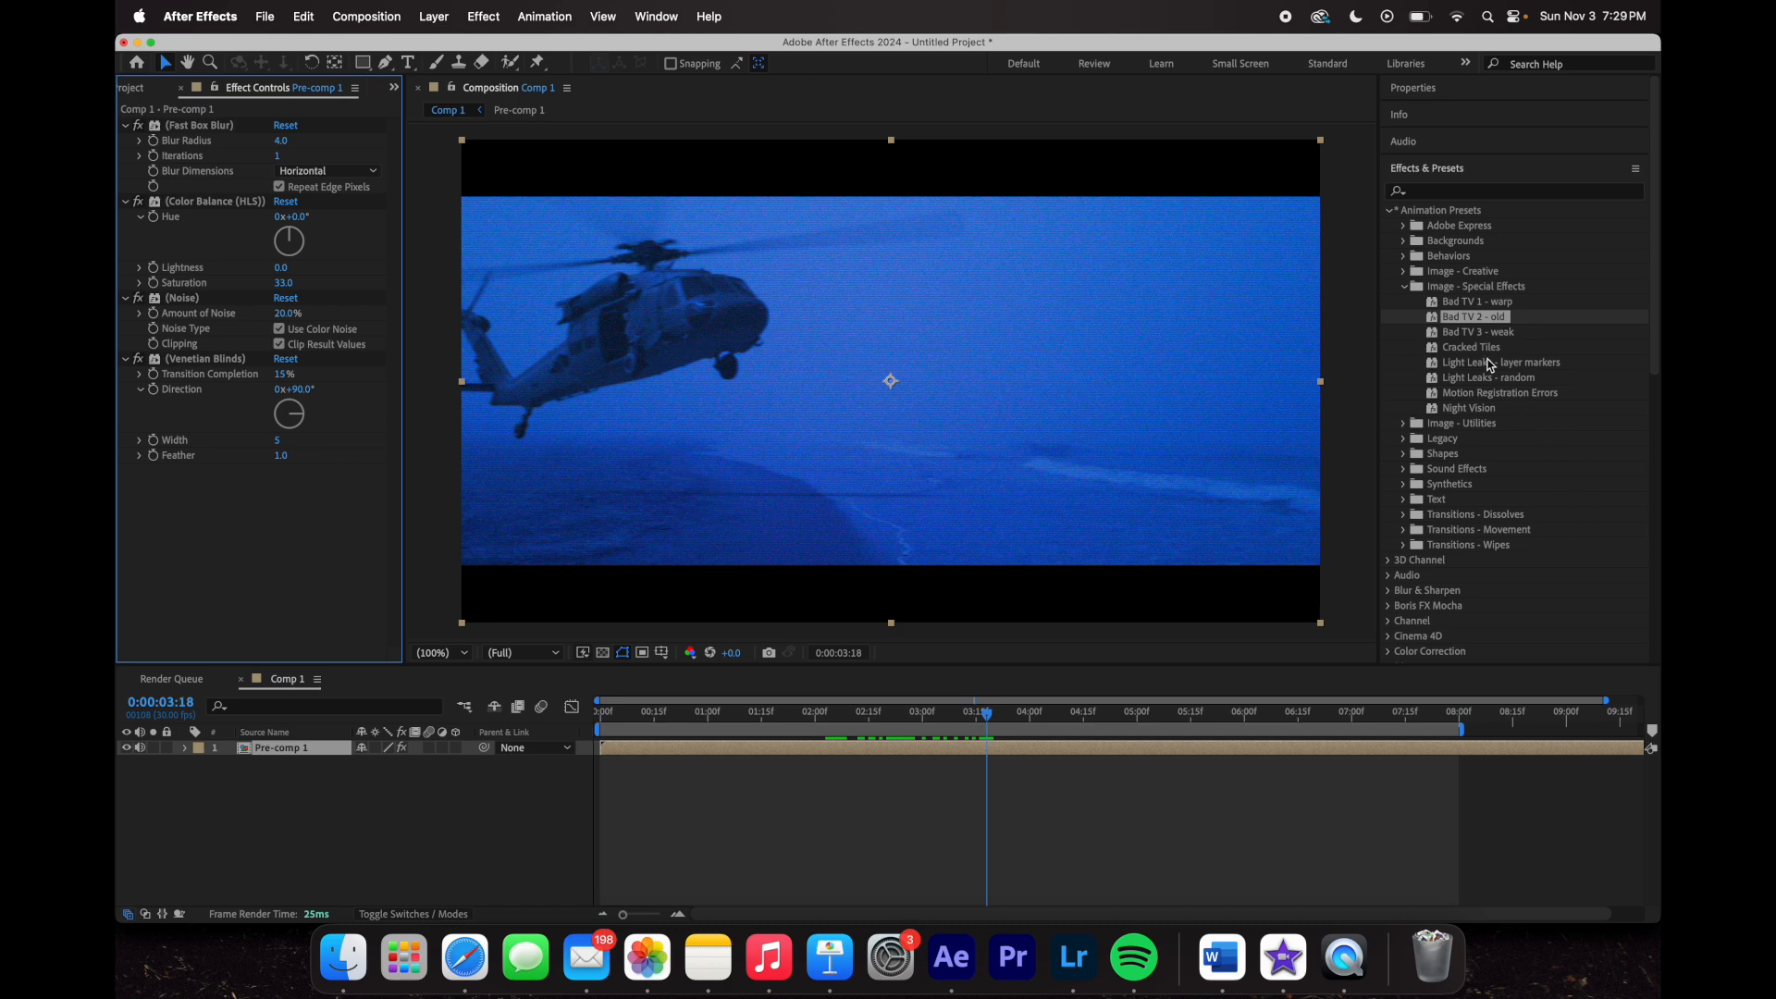
drag(1005, 718, 599, 718)
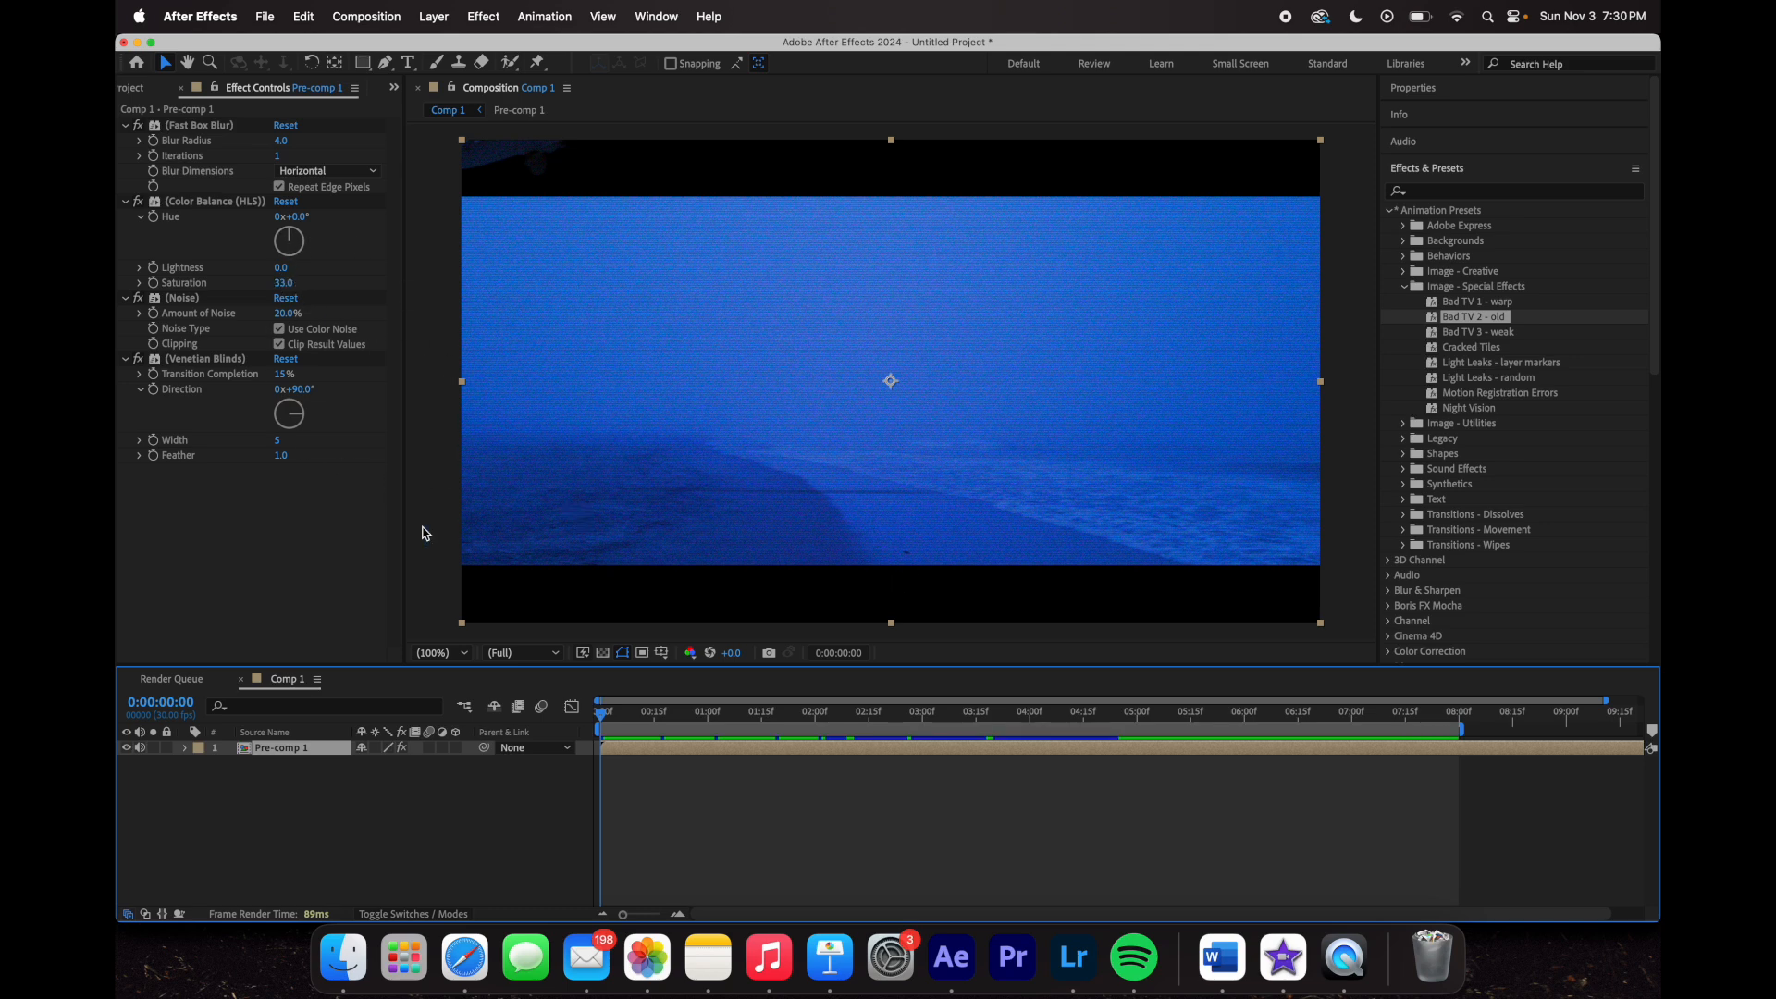
click(759, 715)
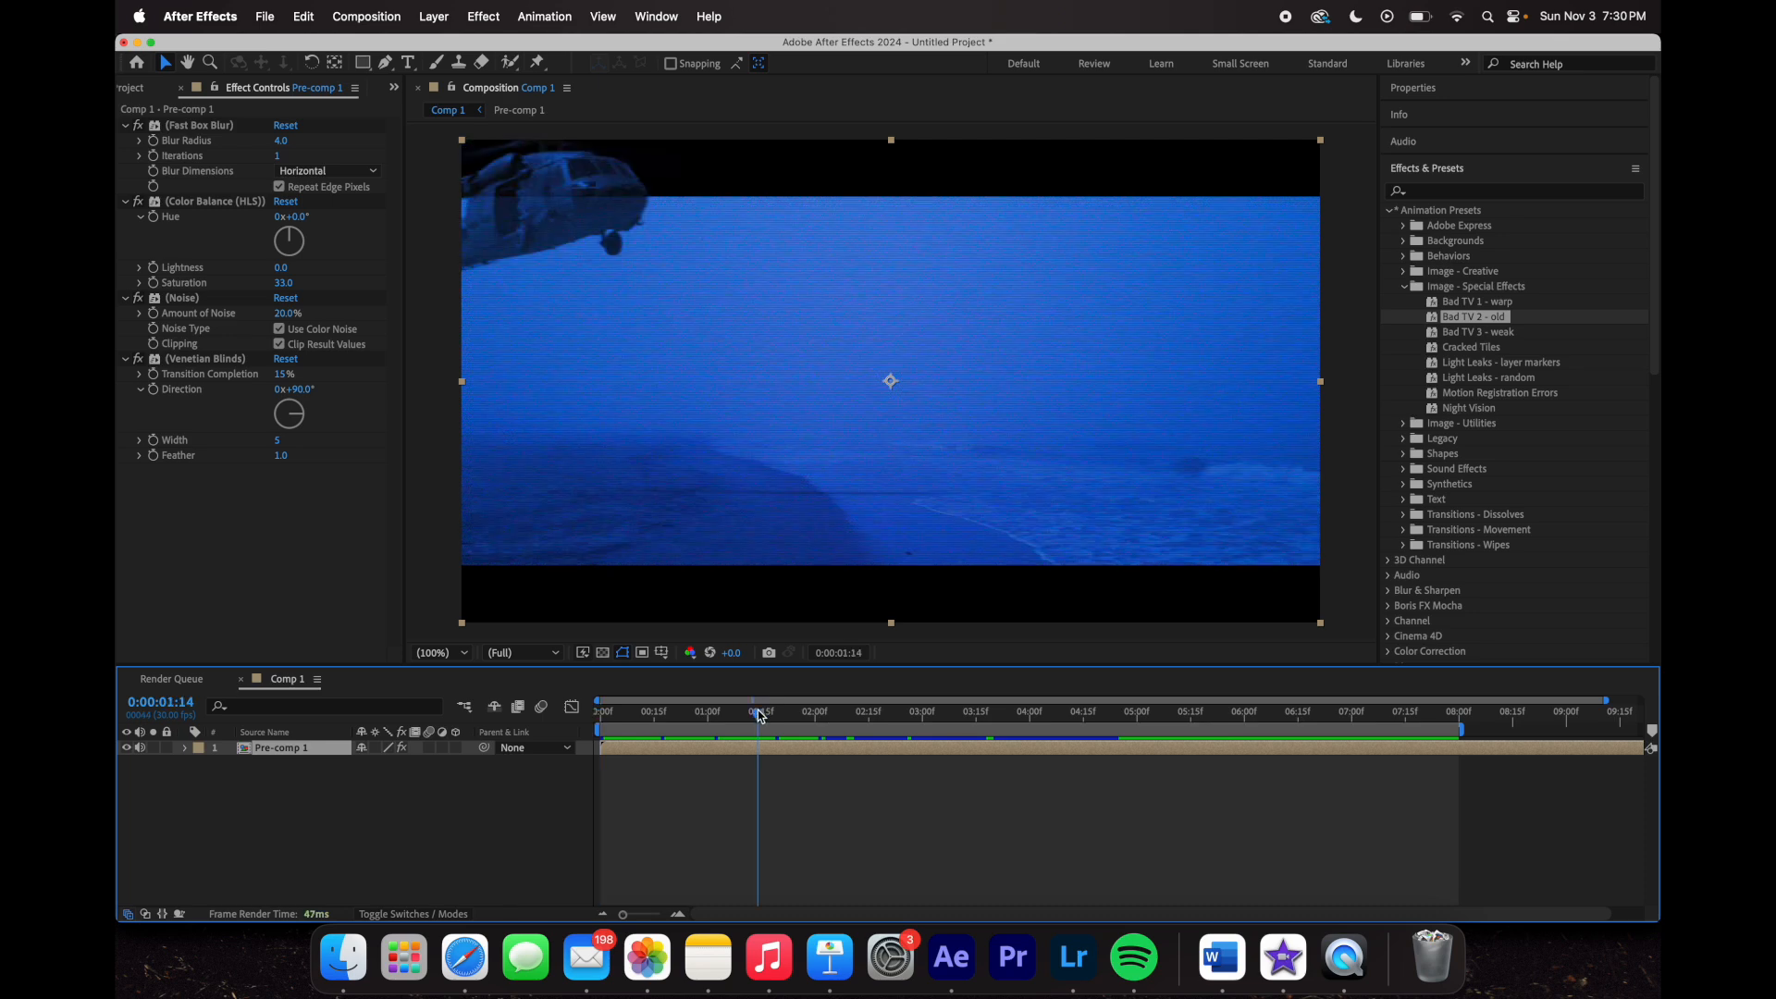
click(851, 714)
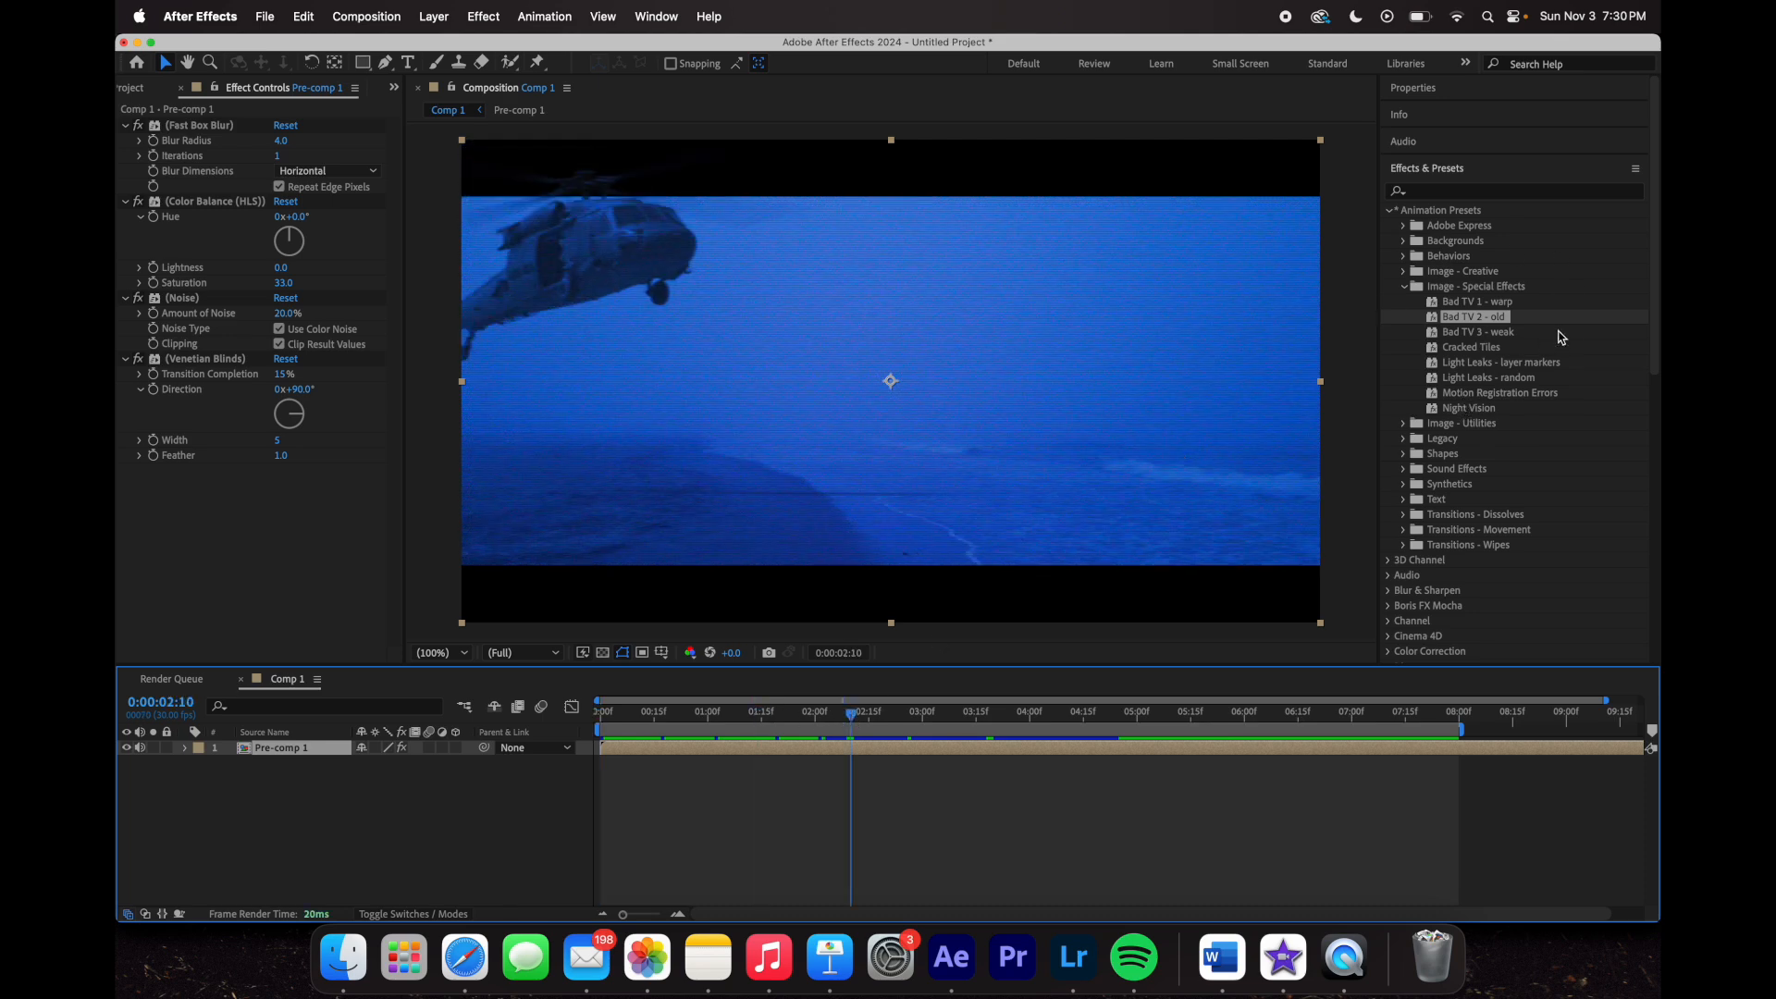